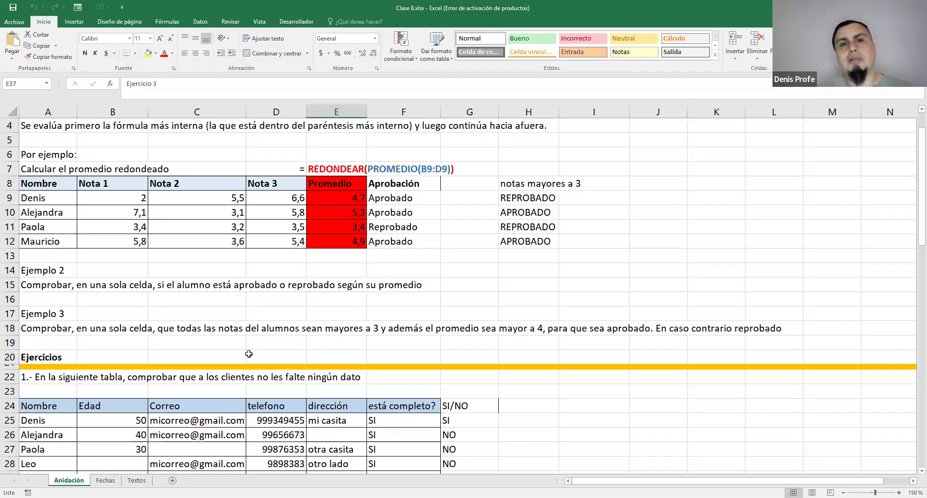
- Examine the nested rounding example in row 7 alongside the formulas in the Promedio column of the grades table
left_click(334, 167)
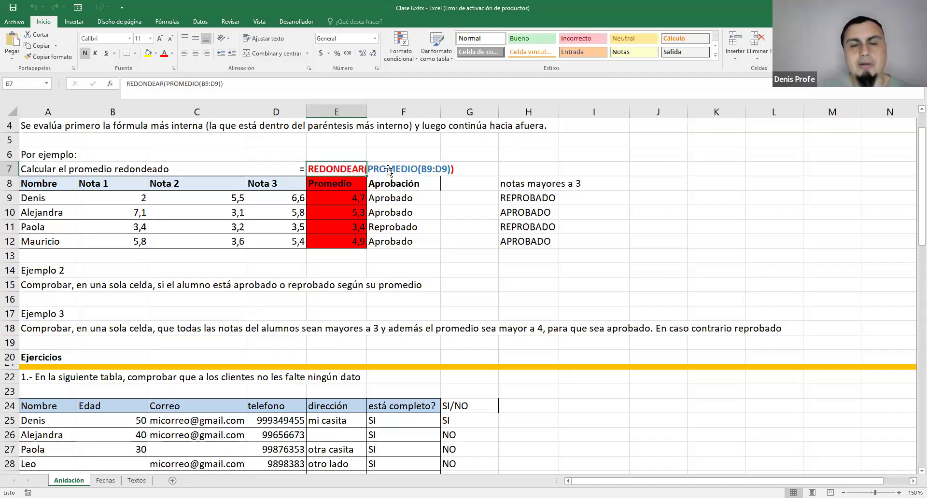
scroll(420, 190, "up", 1)
scroll(420, 192, "down", 2)
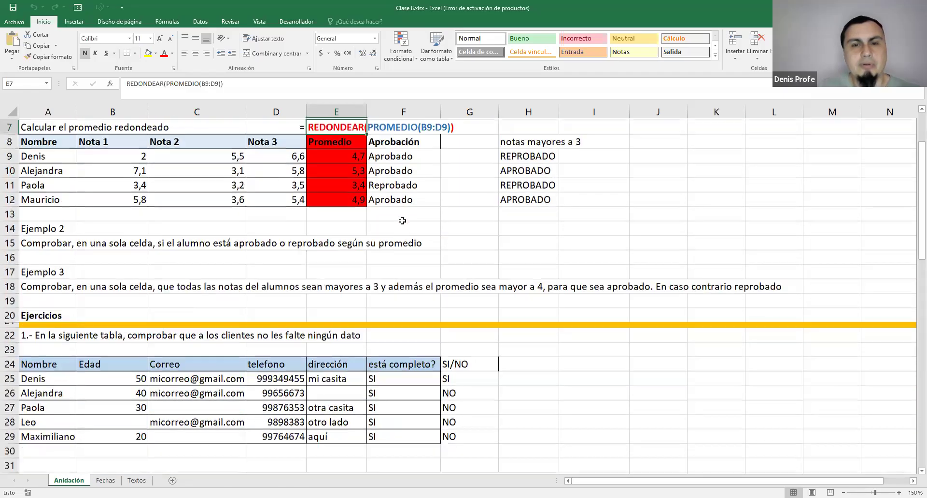
scroll(421, 194, "up", 1)
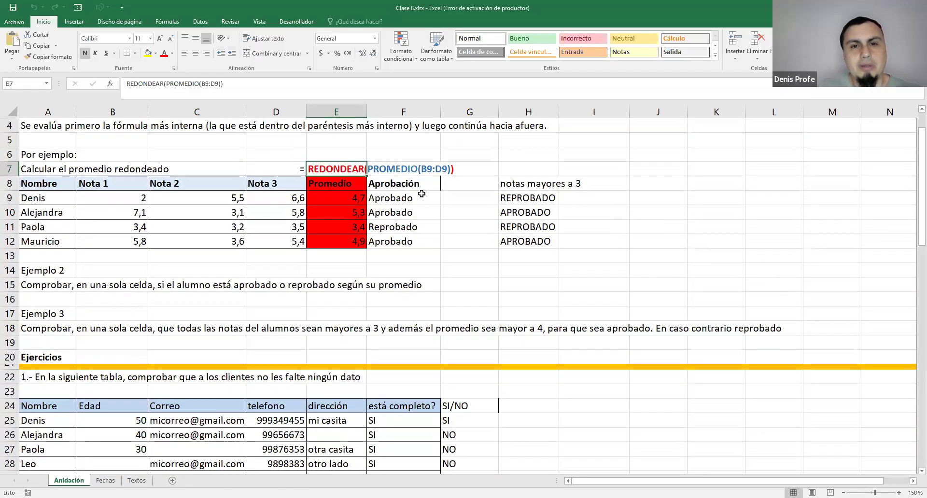
left_click(400, 167)
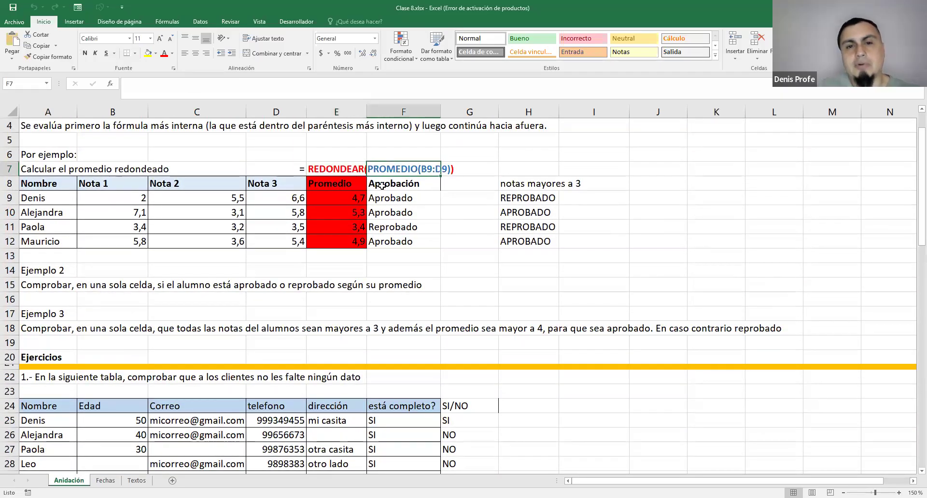
left_click_drag(352, 202, 351, 238)
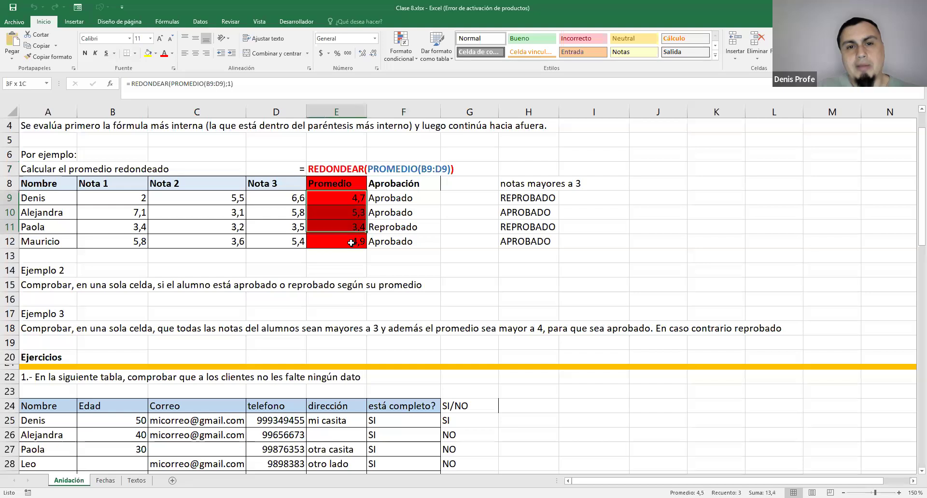
left_click(354, 197)
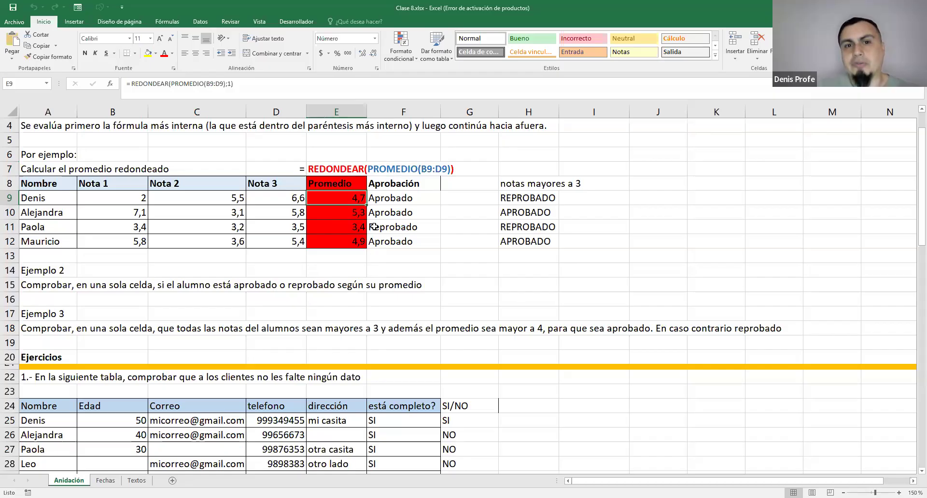
left_click(387, 172)
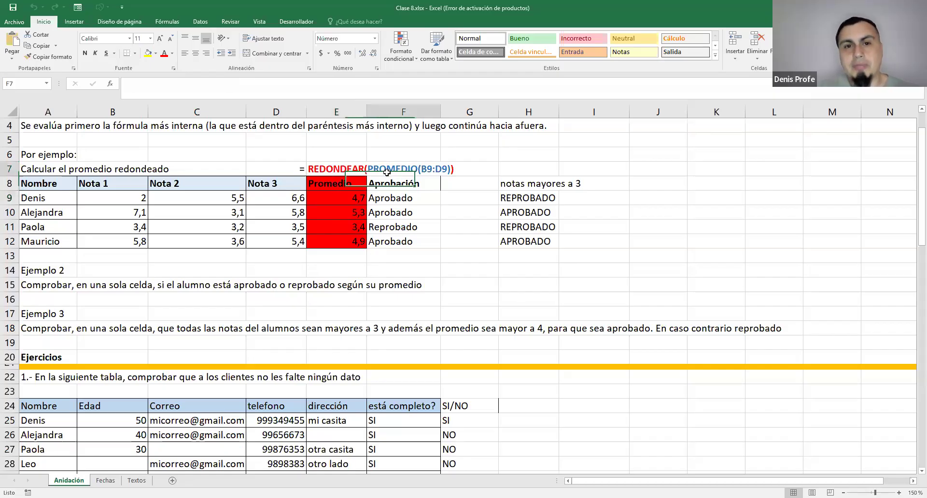
- Highlight the inner PROMEDIO(B9:D9) part of the example formula in E7, leaving the cell unchanged
left_click(336, 170)
double_click(336, 170)
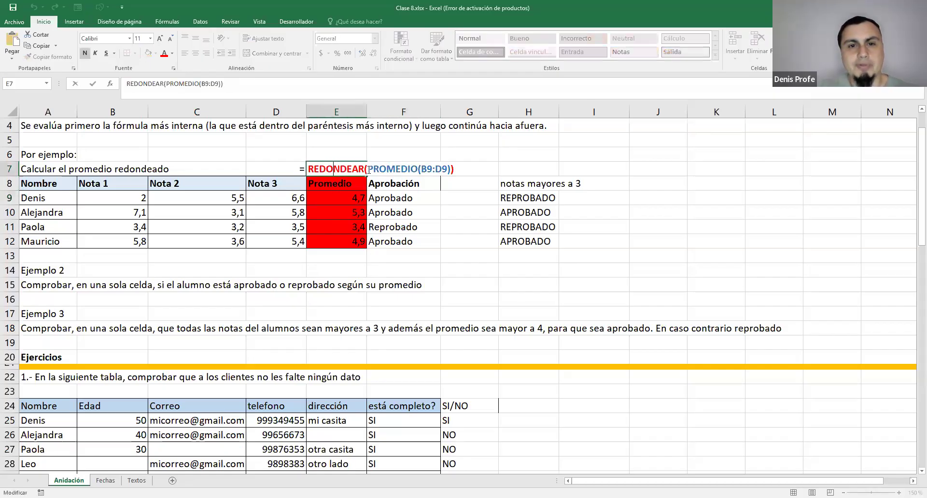
left_click_drag(369, 167, 451, 169)
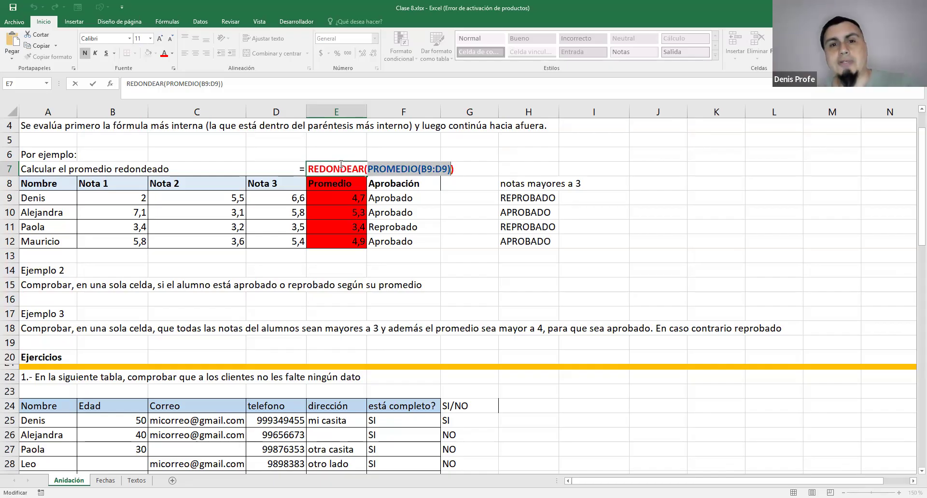
key("Escape")
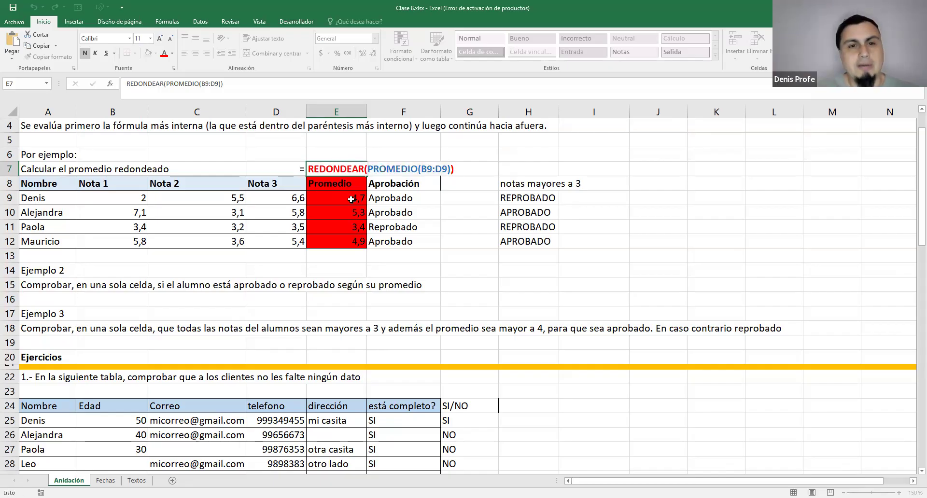
- Inspect the REDONDEAR formula in E9, highlighting its nested PROMEDIO function and the decimals argument
left_click(350, 200)
left_click_drag(172, 84, 230, 89)
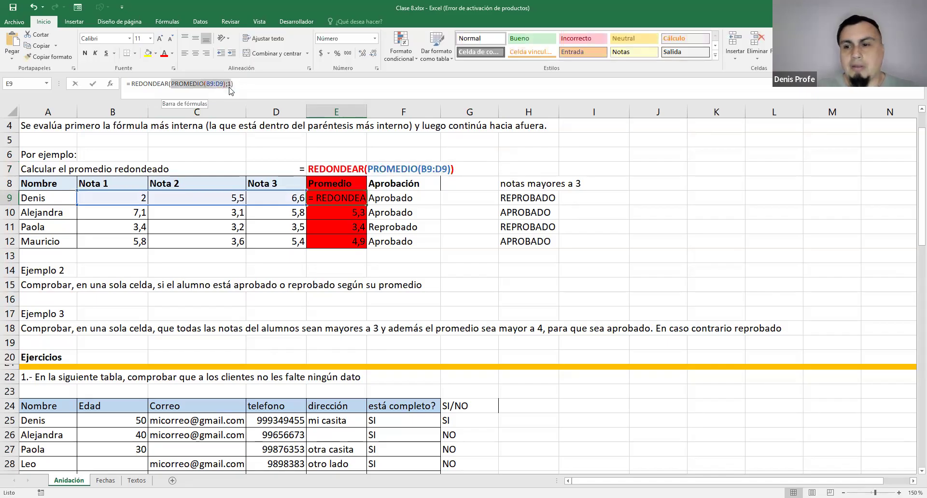
left_click(350, 195)
left_click_drag(376, 198, 467, 199)
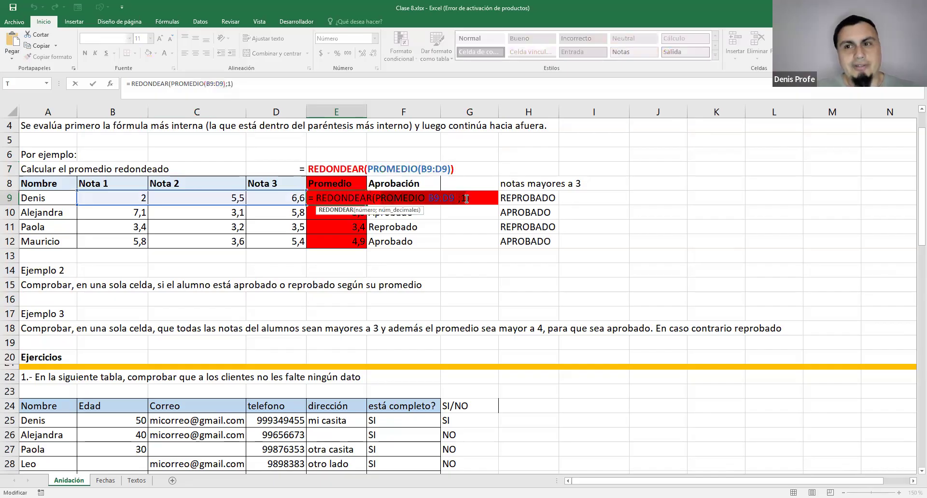
left_click(483, 199)
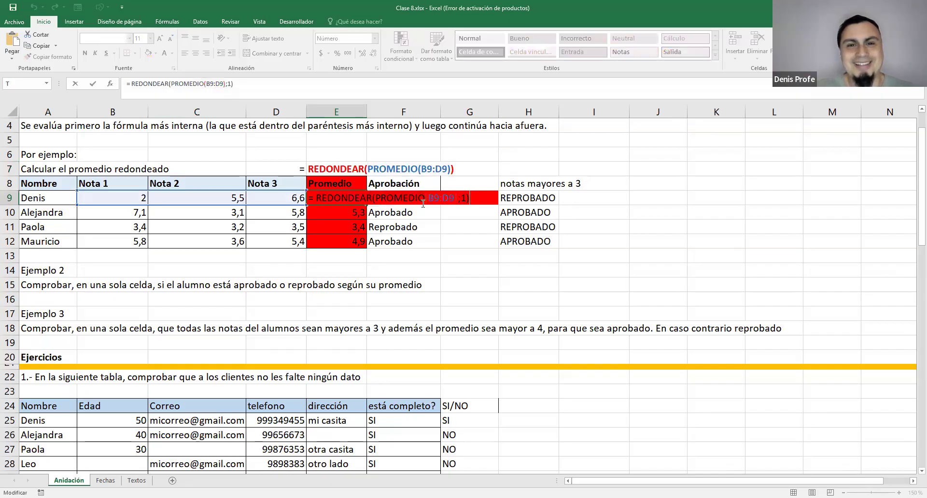
left_click_drag(376, 197, 467, 204)
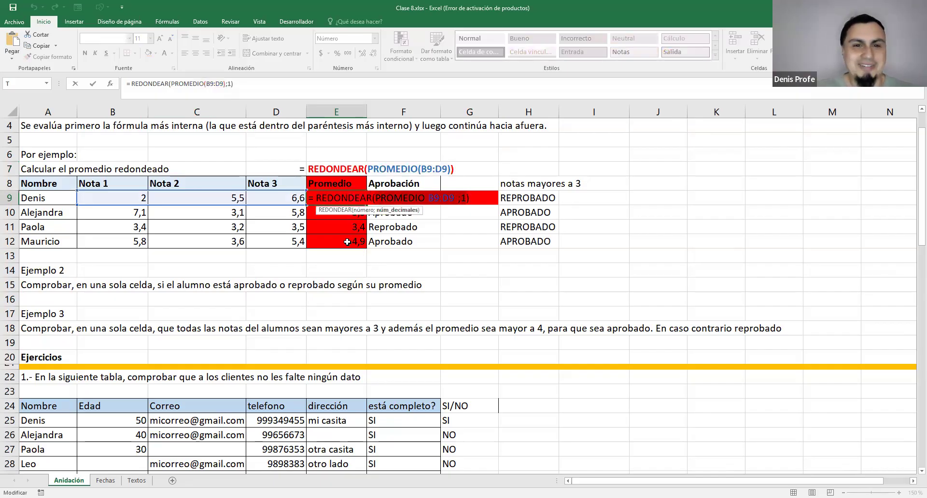
- Change the fill of the Promedio column, header included (E8:E12), to yellow
left_click_drag(348, 242, 350, 195)
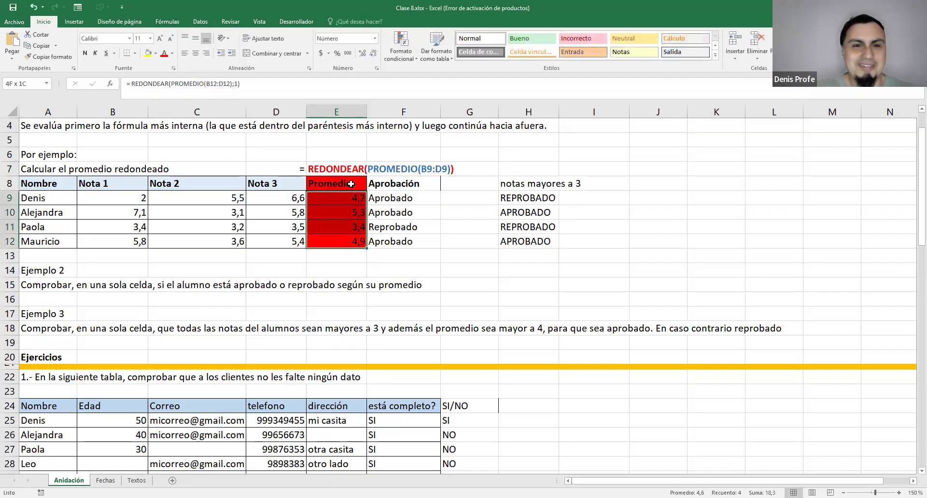
left_click(148, 54)
left_click(428, 188)
- Review the formula in E9 by highlighting PROMEDIO(B9:D9) as the number and 1 as the decimals argument, keeping the formula as is
double_click(350, 193)
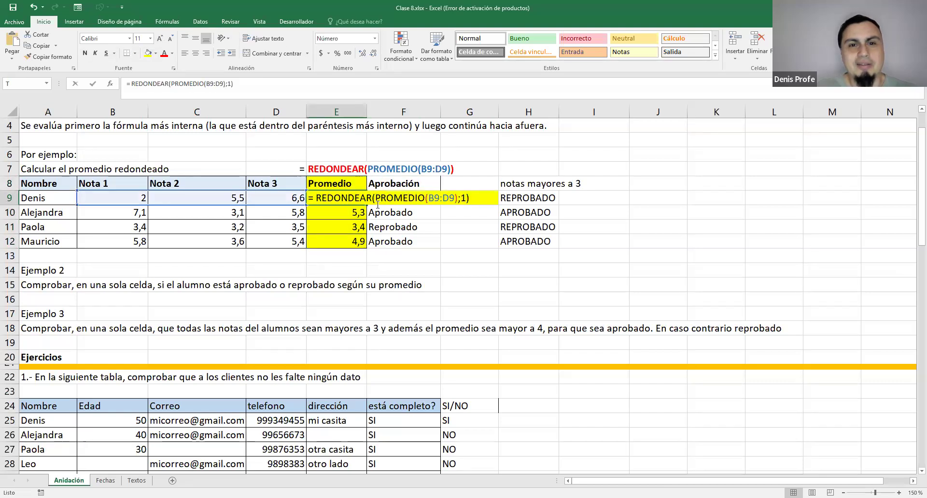
left_click_drag(375, 198, 459, 202)
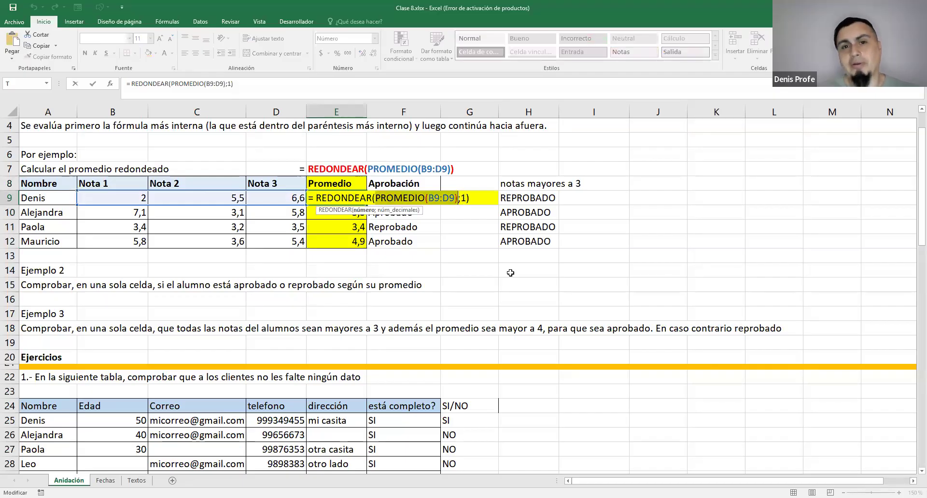
left_click_drag(316, 198, 377, 199)
left_click(456, 199)
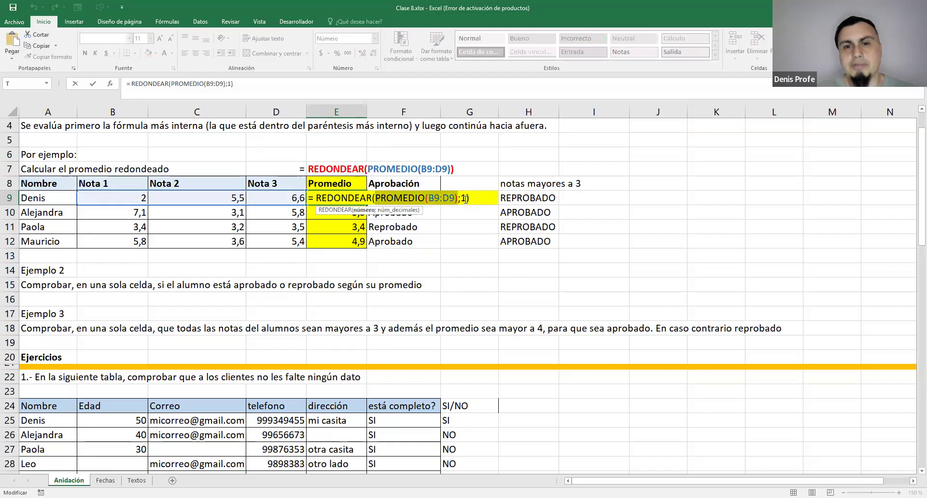
left_click_drag(460, 200, 464, 204)
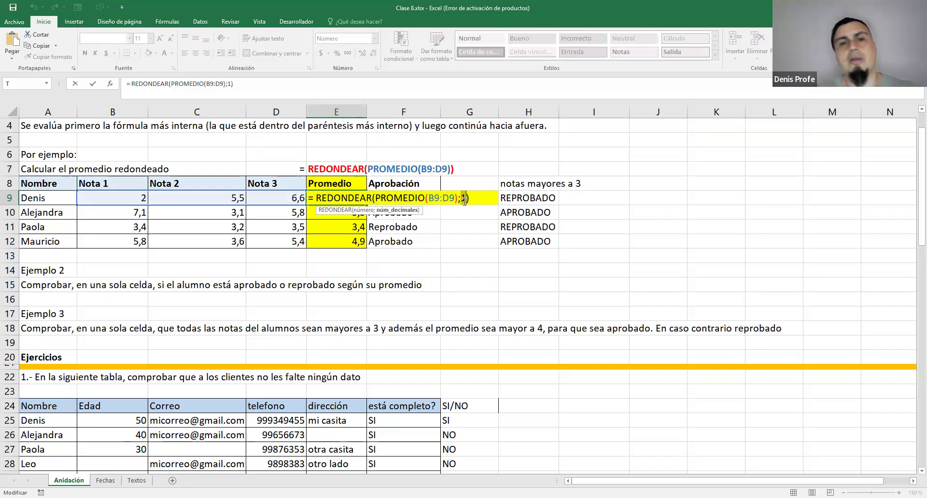
key("ctrl+Return")
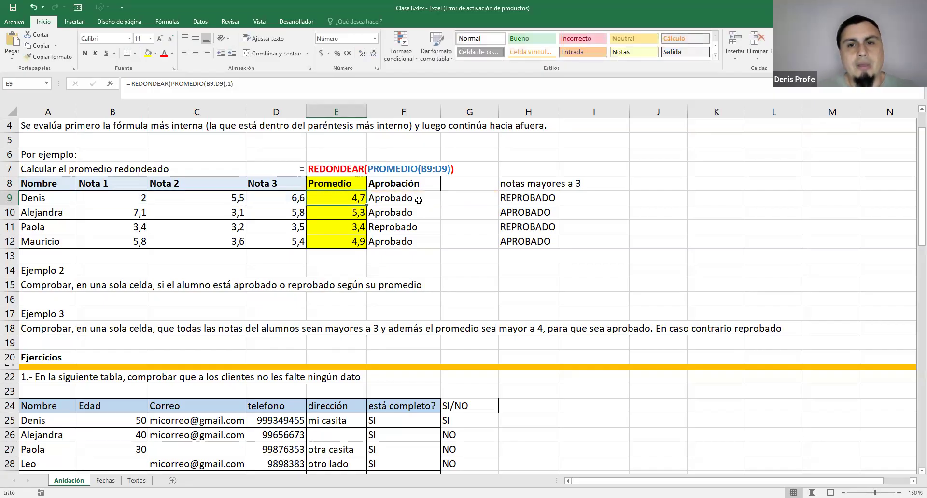
- Examine the SI formula in F9 of the Aprobación column and highlight its logical test, discarding any accidental edit
left_click(419, 200)
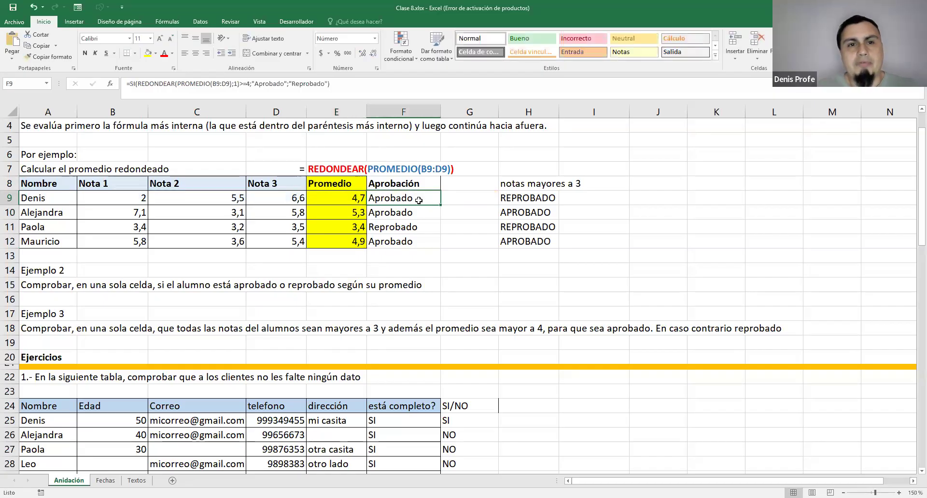
left_click(519, 200)
double_click(388, 198)
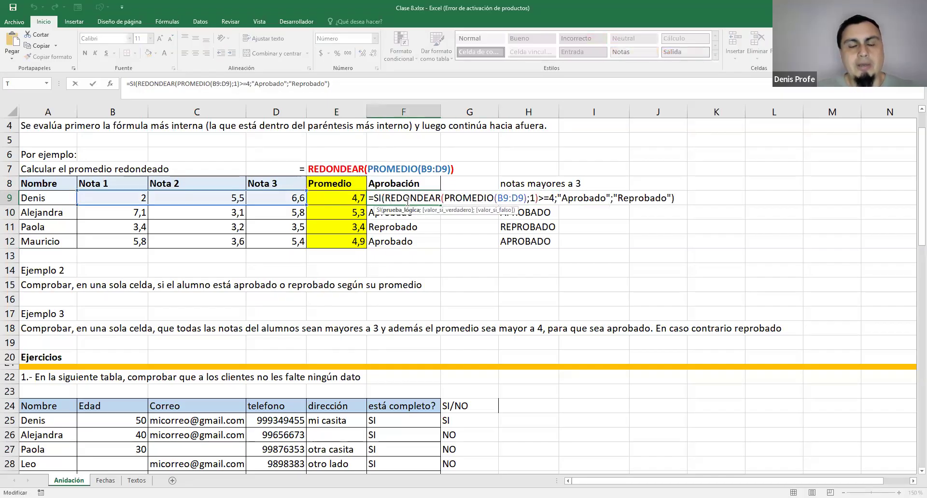
key("Escape")
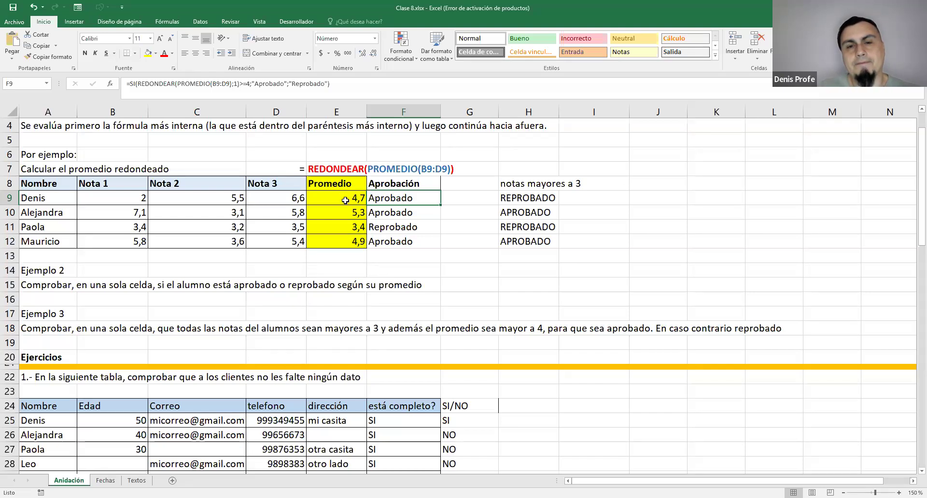
double_click(391, 200)
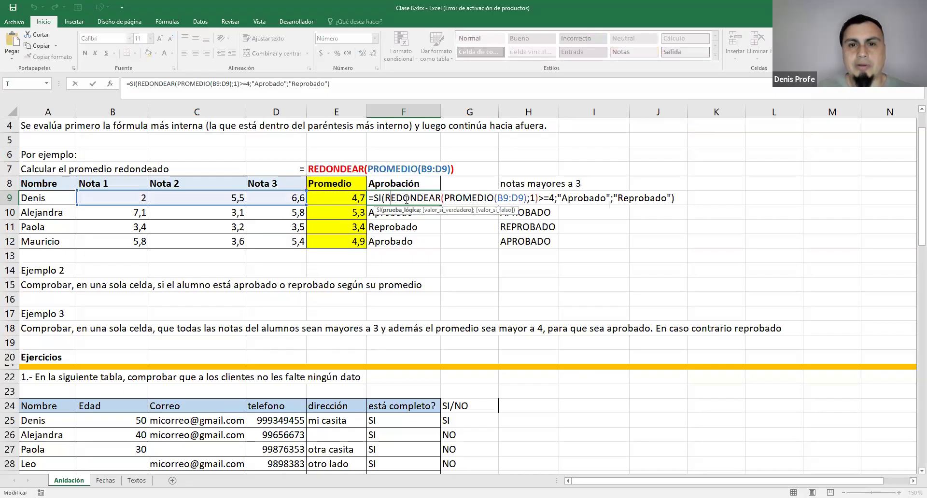
left_click_drag(385, 199, 554, 200)
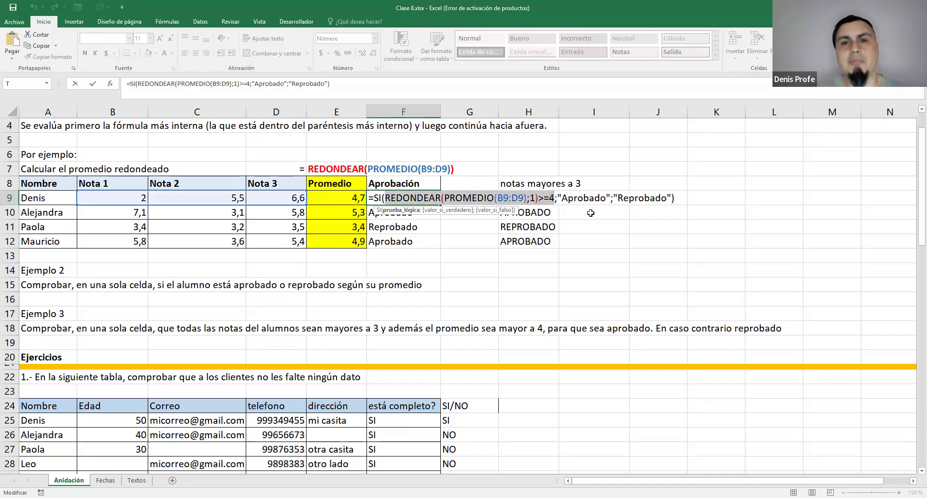
left_click(486, 181)
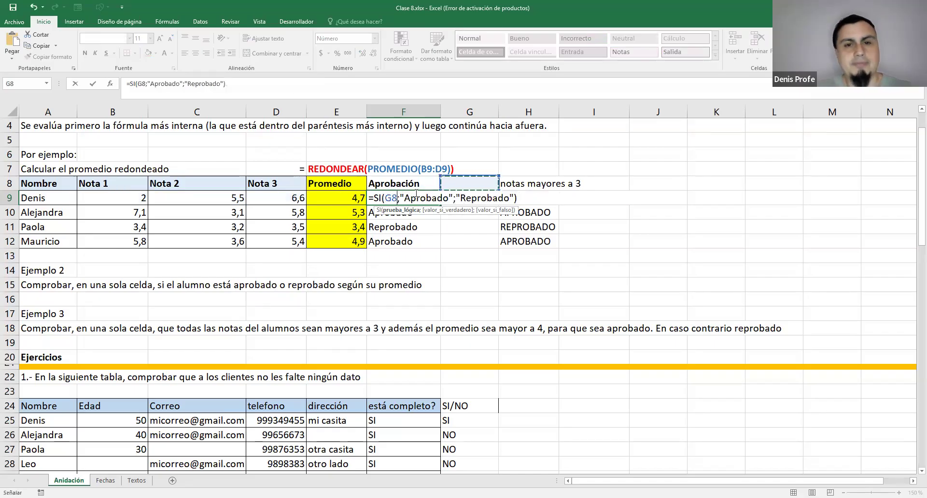
key("Escape")
- Highlight in F9's formula the nested PROMEDIO(B9:D9), the >=4 test, and the "Aprobado" and "Reprobado" results, without changing it
double_click(445, 197)
left_click_drag(445, 197, 527, 198)
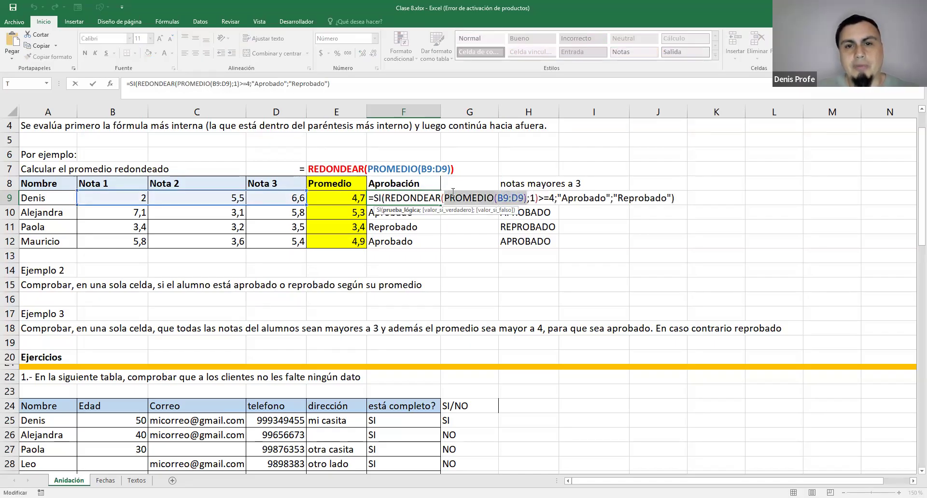
left_click_drag(411, 199, 555, 200)
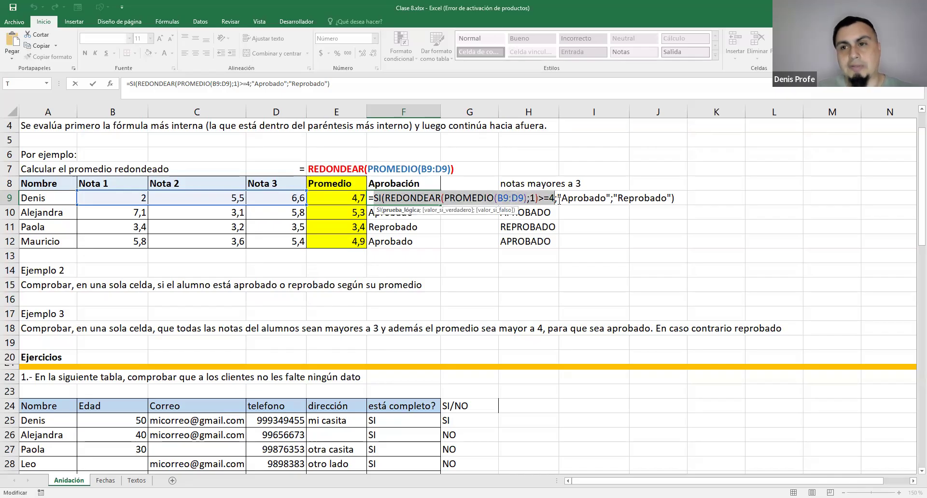
left_click_drag(558, 199, 672, 201)
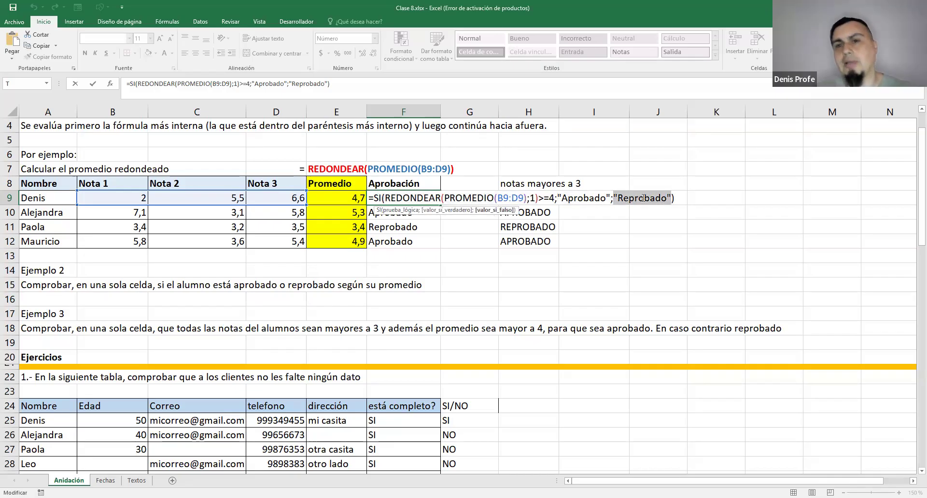
key("Escape")
- Compare the approval formula in F9 with the "notas mayores a 3" formula in H9, leaving both formulas as they are
left_click(528, 200)
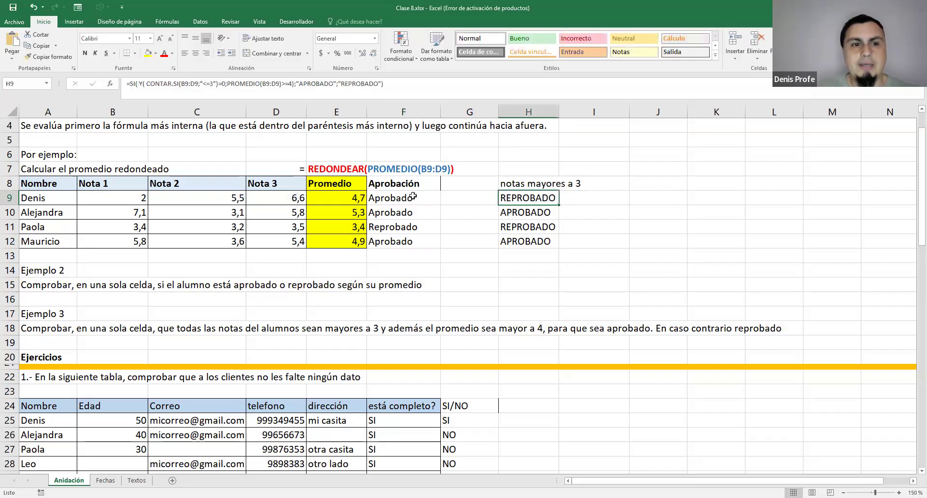
double_click(541, 199)
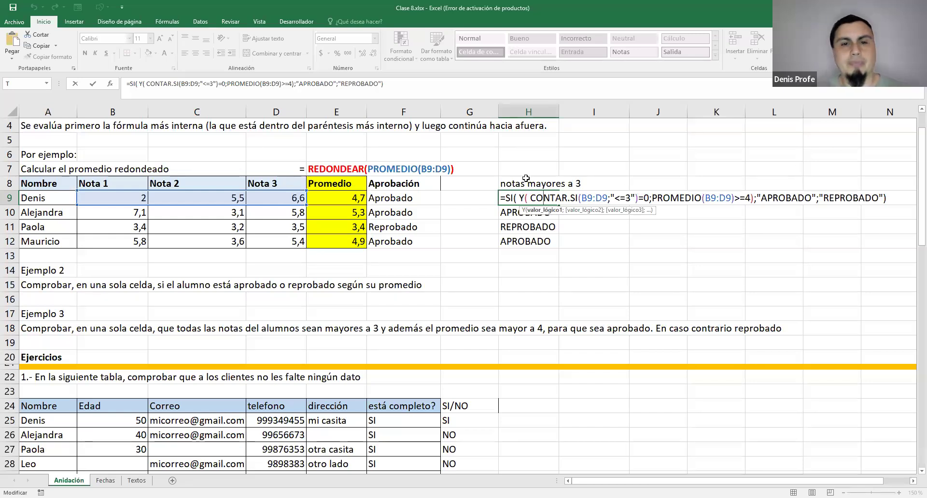
double_click(394, 200)
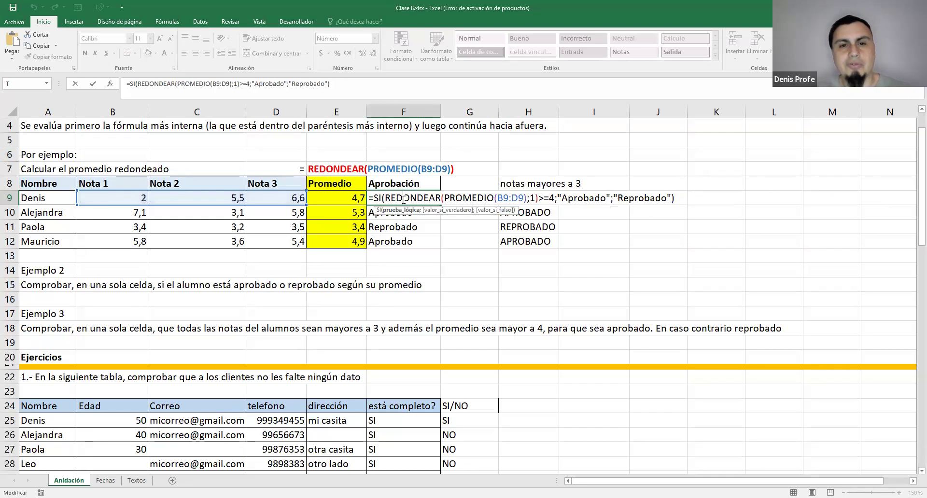
key("Escape")
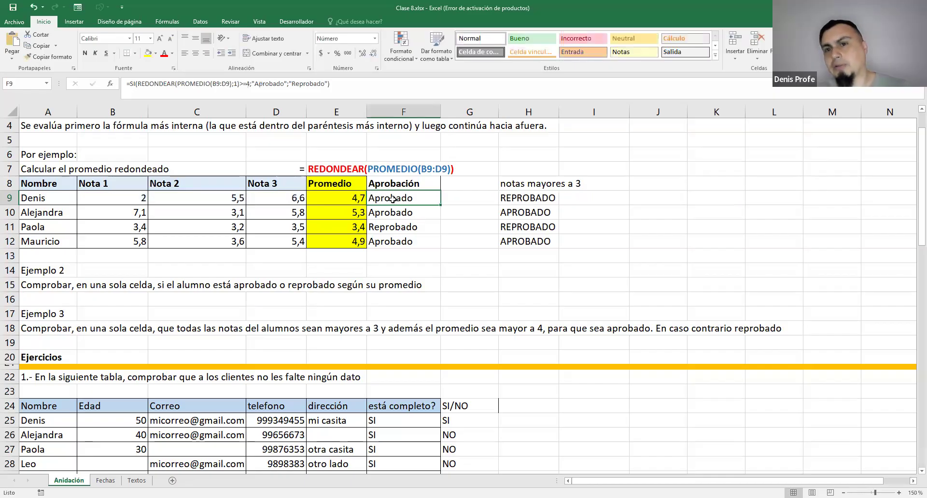
left_click(533, 200)
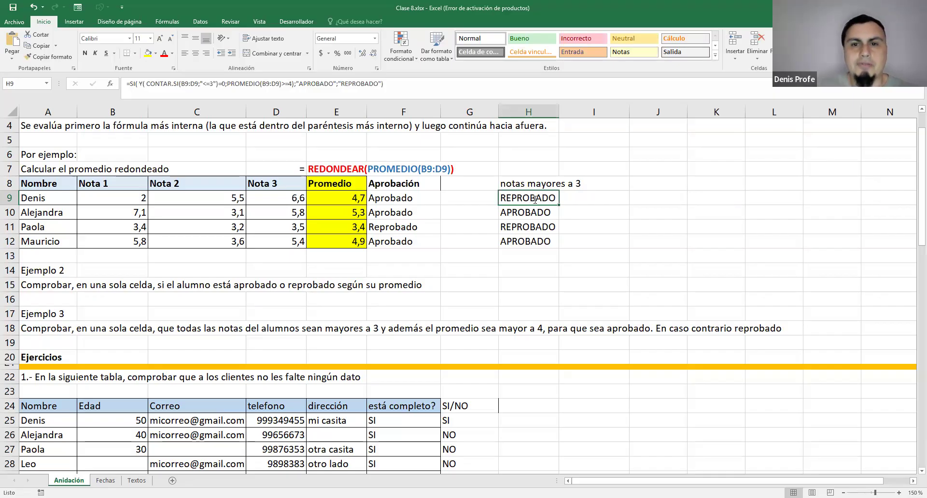
- Open H9's formula for review and highlight the nested CONTAR.SI(B9:D9;"<=3") count and its full =0 condition
double_click(535, 200)
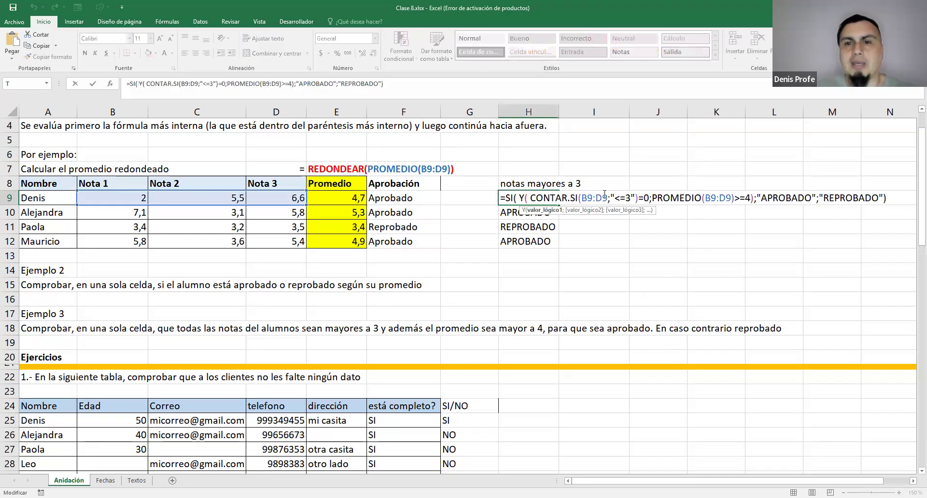
left_click_drag(530, 198, 638, 198)
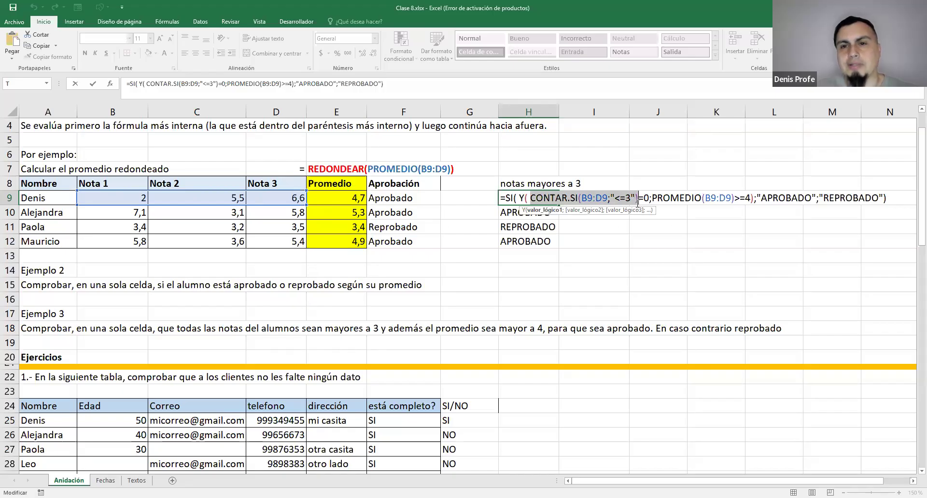
left_click_drag(647, 198, 529, 197)
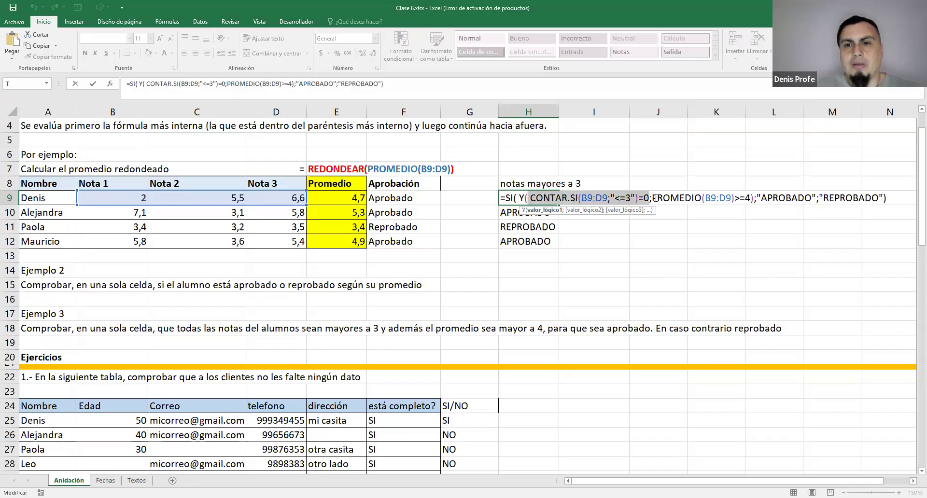
left_click_drag(639, 198, 530, 198)
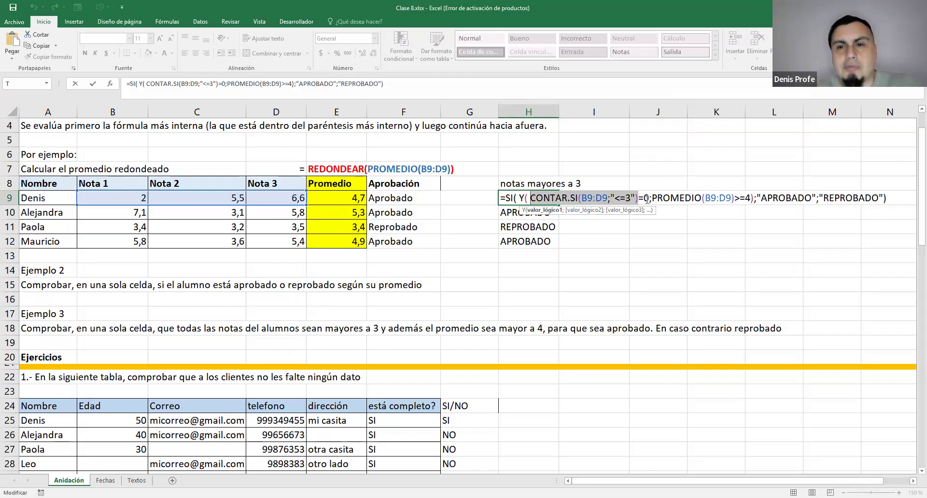
left_click_drag(649, 199, 531, 198)
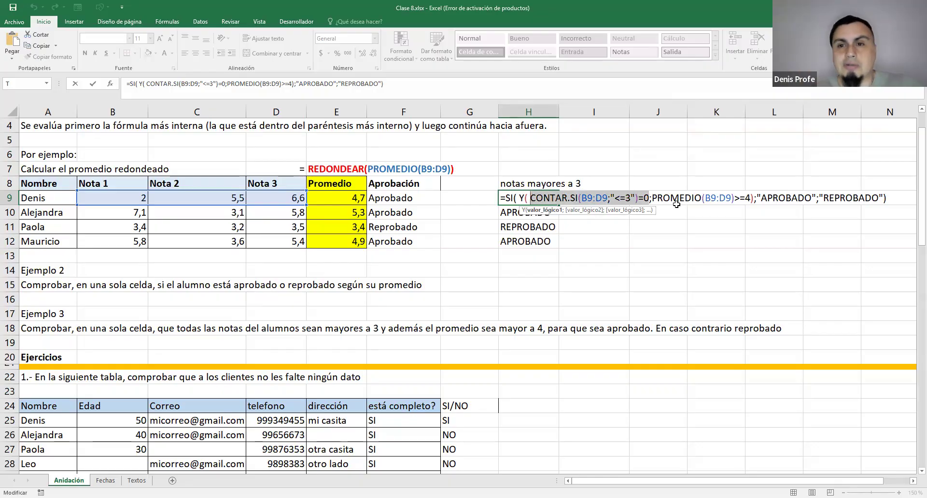
- Highlight in H9's formula the PROMEDIO(B9:D9)>=4 condition and the whole Y(...) expression that serves as the SI logical test
left_click_drag(653, 198, 754, 200)
left_click_drag(531, 198, 752, 200)
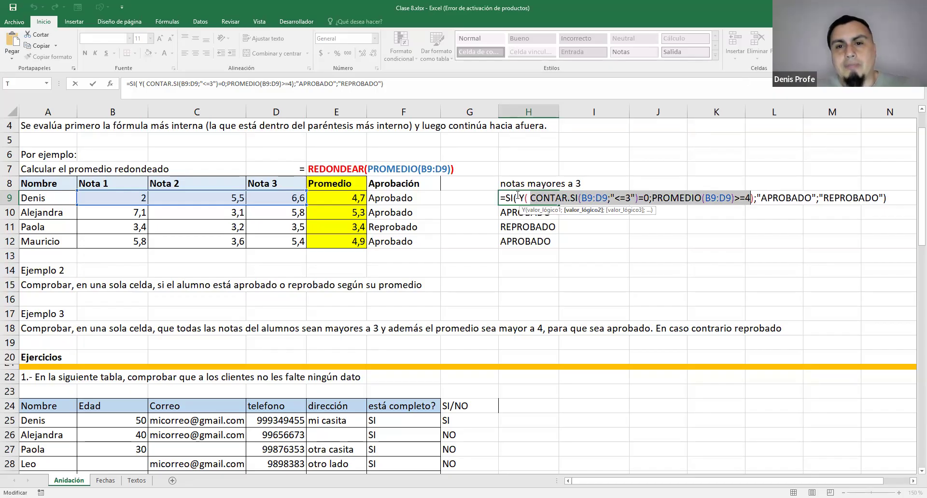
left_click_drag(518, 195, 755, 199)
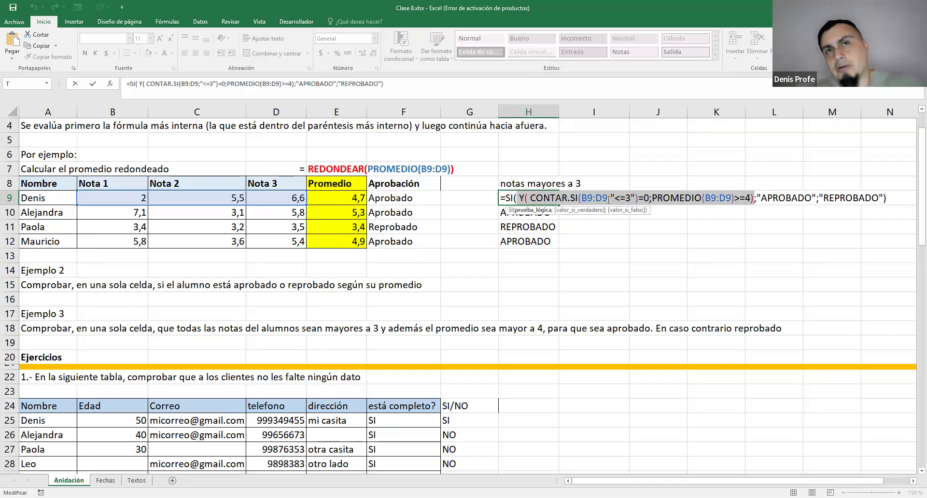
left_click(507, 197)
left_click_drag(520, 198, 757, 201)
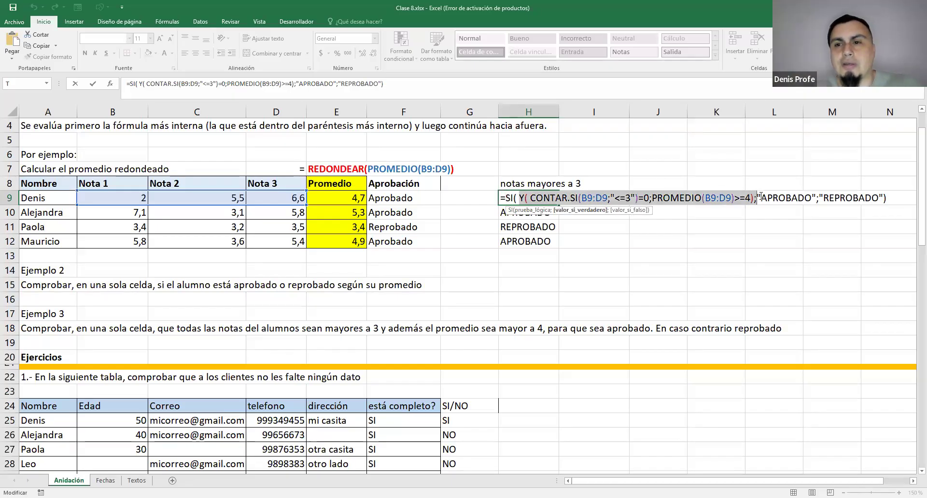
- Highlight the "APROBADO" and "REPROBADO" results in H9's formula, and close it without changes
left_click(759, 197)
left_click(813, 198, "shift")
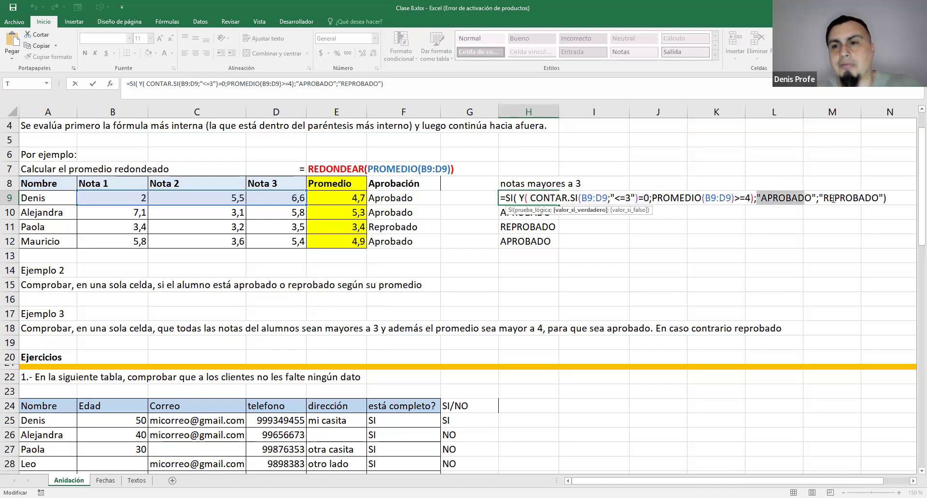
left_click_drag(822, 198, 861, 222)
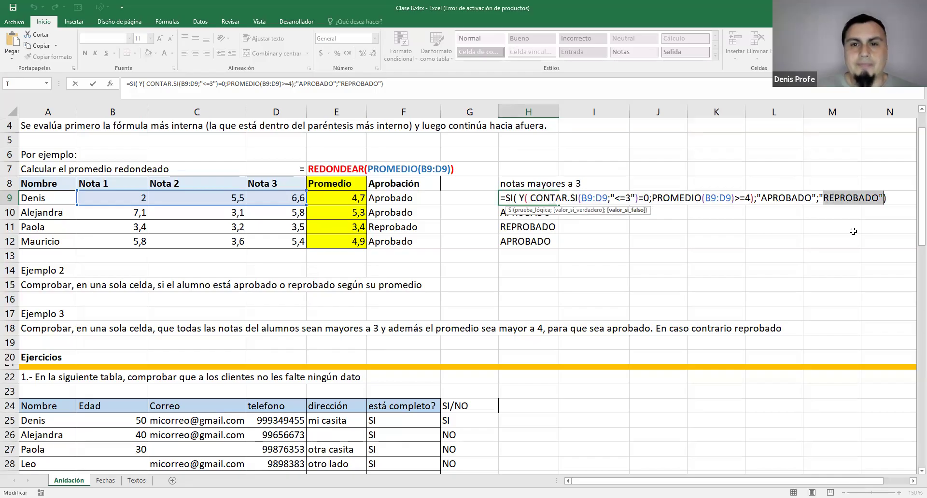
key("Return")
double_click(522, 199)
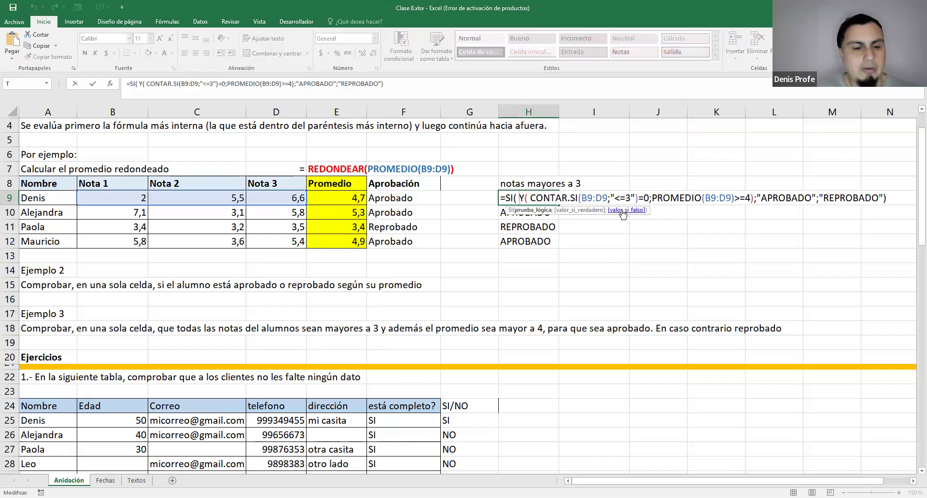
key("Escape")
- Go through the "notas mayores a 3" results in H10:H12 to identify which students pass
left_click(525, 213)
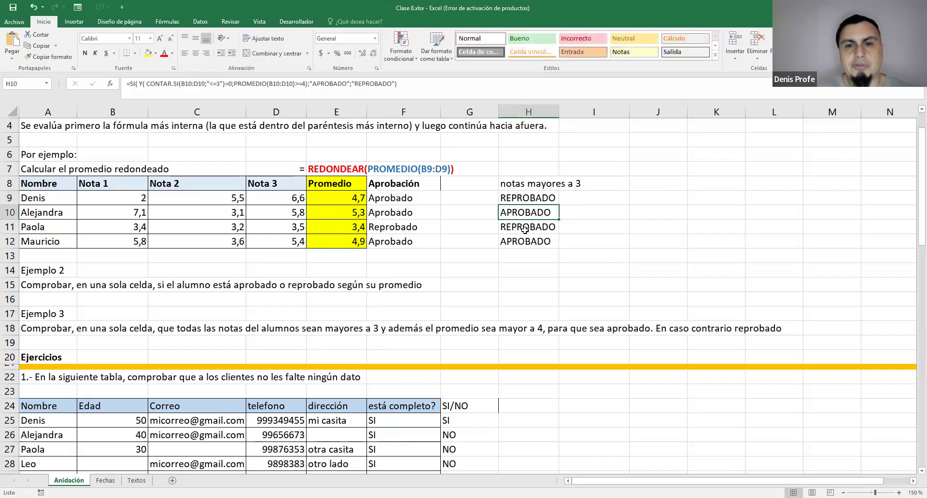
key("Down")
key("Down")
left_click(527, 216)
key("Down")
key("Down")
key("Up")
key("Up")
- Check the averages in E10 and E12 and the grades in B10:D10 and B12:D12 against the pass conditions
left_click(359, 211)
left_click(356, 241)
left_click(357, 213)
left_click(357, 241)
left_click(358, 212)
left_click(357, 239)
left_click(356, 212)
left_click_drag(111, 212, 278, 212)
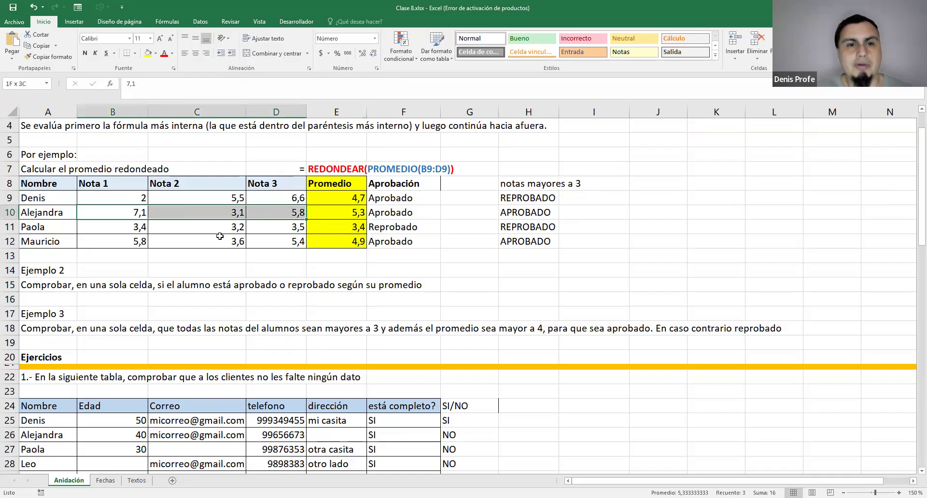
left_click_drag(111, 241, 258, 240)
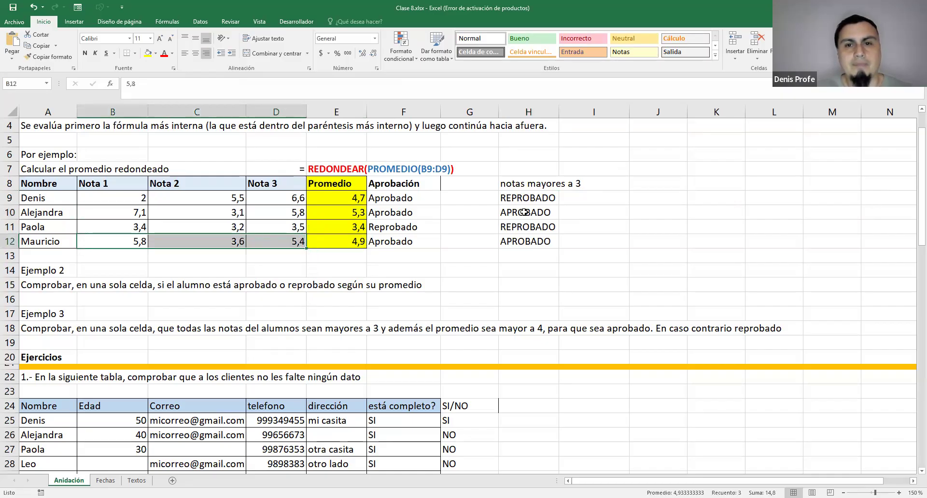
- Check the grades and averages in rows 9 and 11 against the results in H9 and H11
left_click(526, 226)
mouse_move(142, 198)
left_mouse_down()
mouse_move(264, 200)
mouse_move(143, 197)
left_mouse_up()
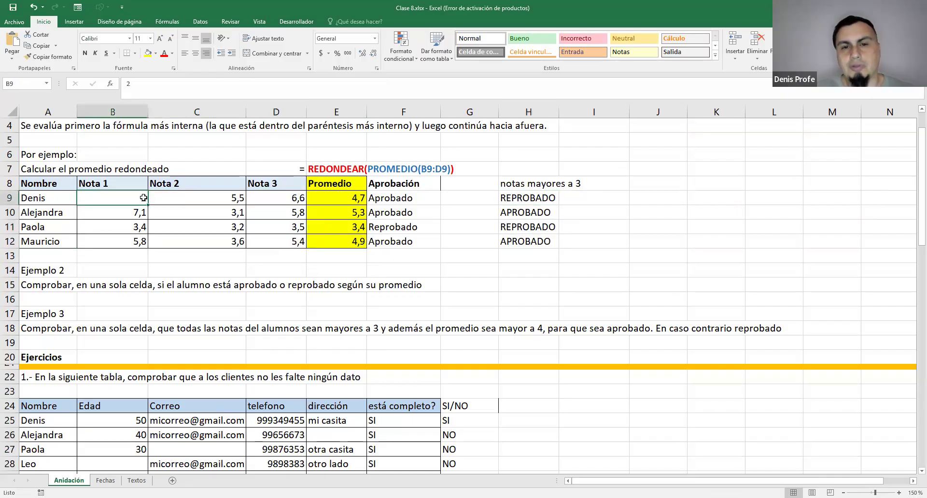
left_click(350, 197)
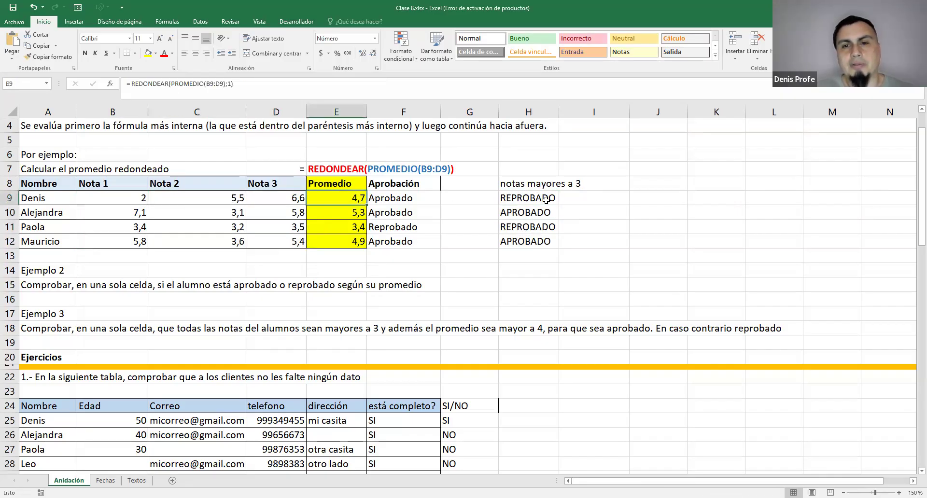
left_click(527, 226)
left_click_drag(140, 228, 266, 228)
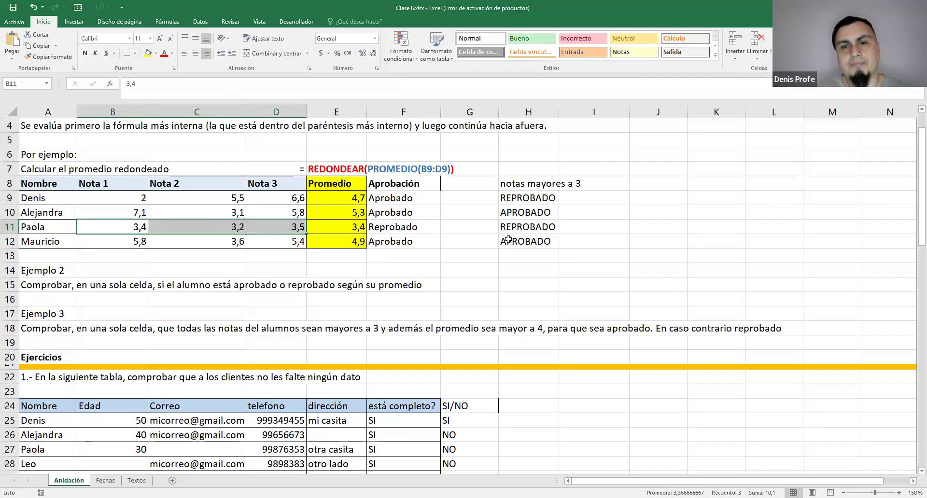
left_click(358, 228)
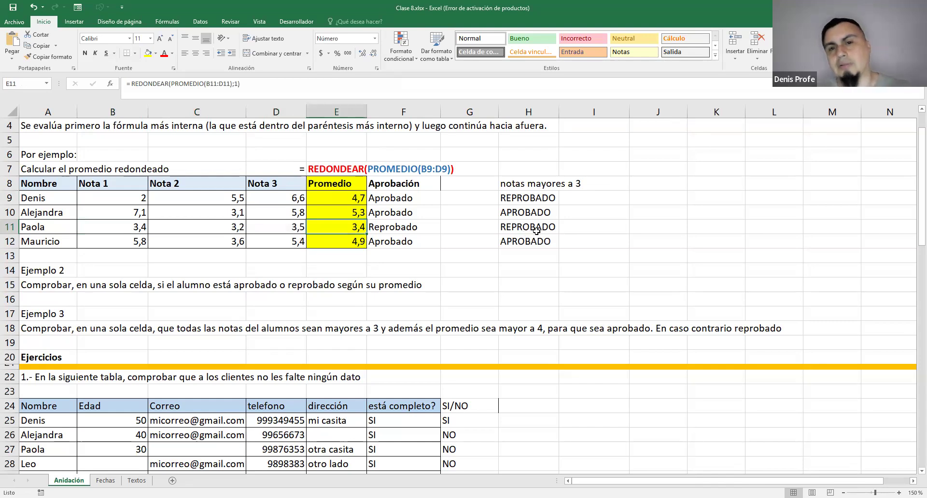
left_click(532, 226)
left_click(535, 199, "ctrl")
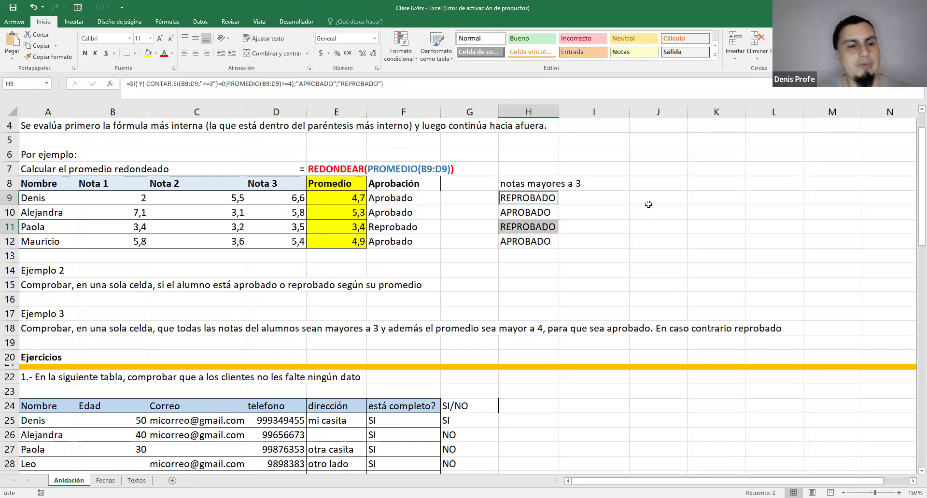
- Examine the Ejercicios section and highlight the client data in rows 25 to 27 of exercise 1's table
scroll(648, 201, "down", 2)
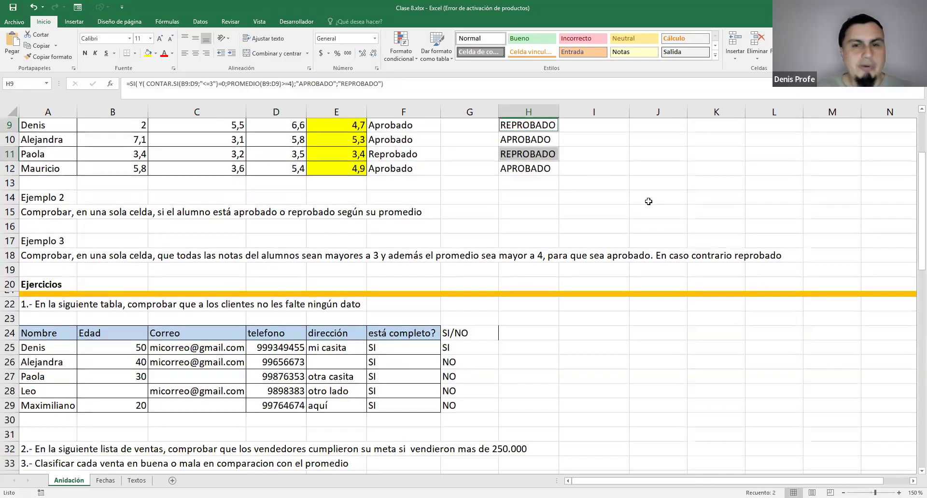
left_click(637, 198)
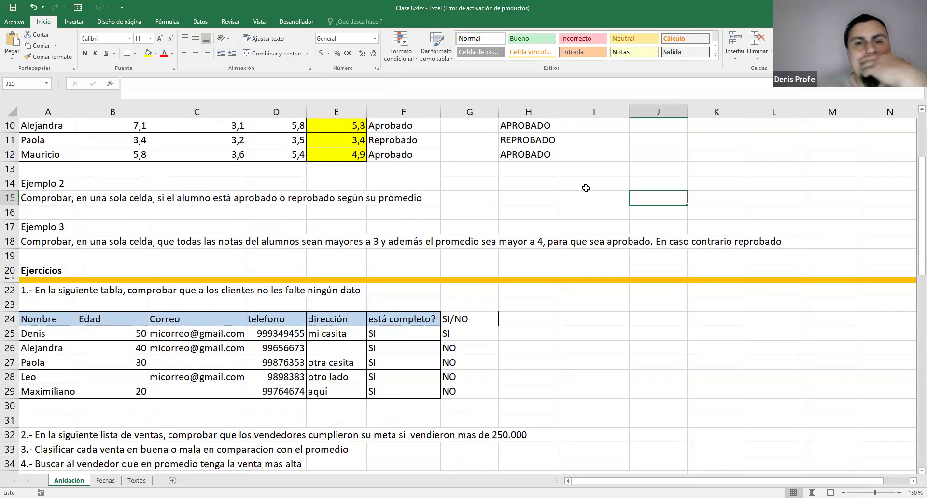
scroll(603, 183, "down", 2)
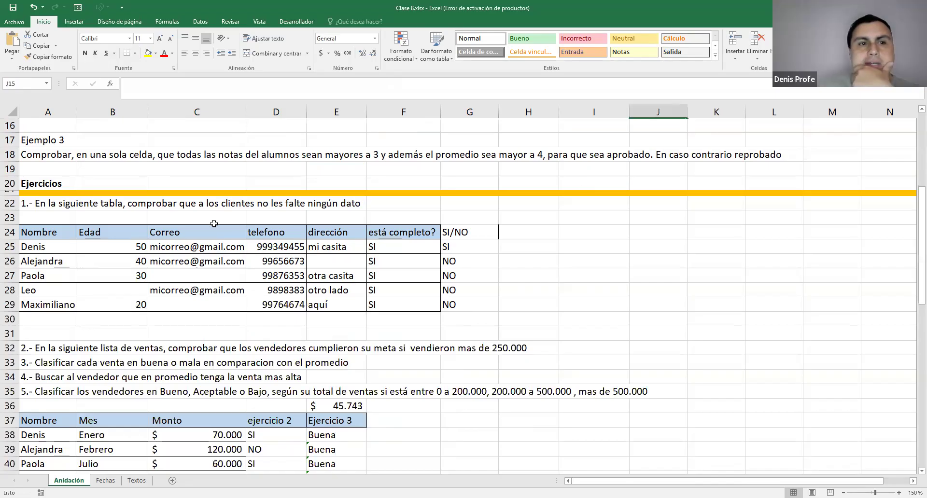
scroll(389, 199, "down", 2)
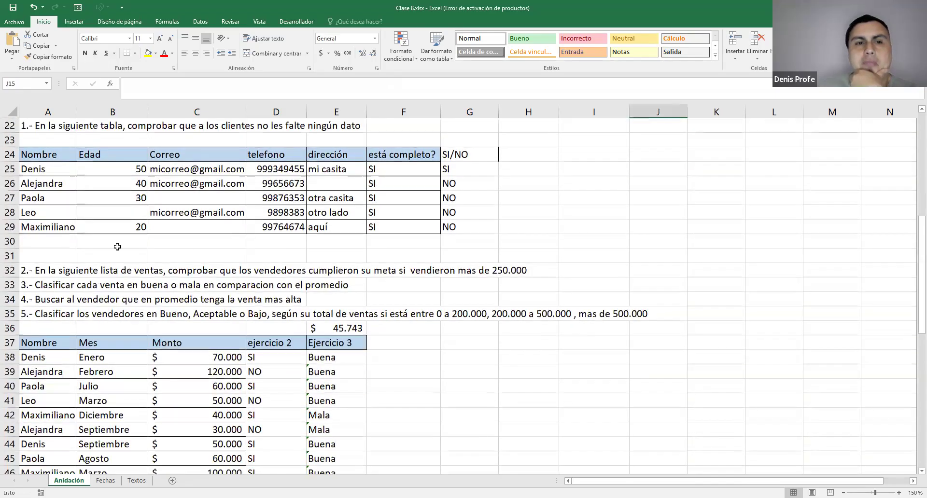
scroll(96, 249, "up", 2)
left_click_drag(87, 249, 375, 264)
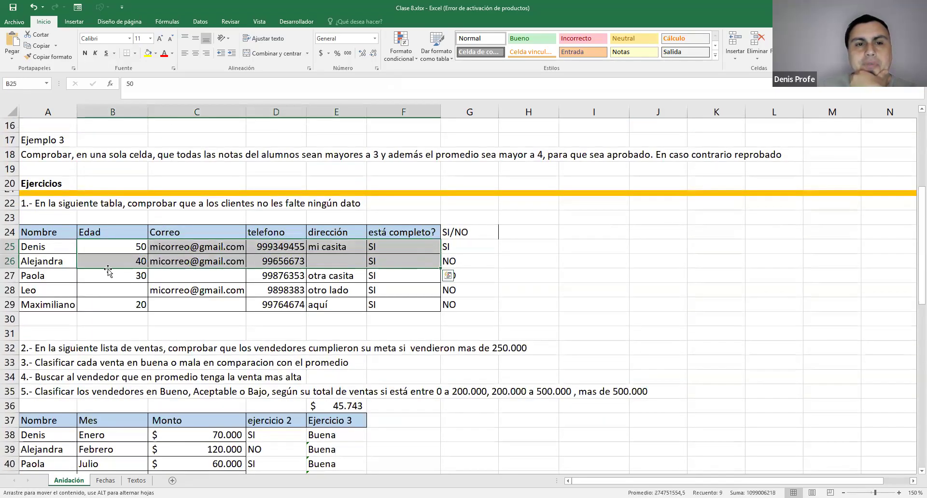
left_click_drag(93, 276, 392, 276)
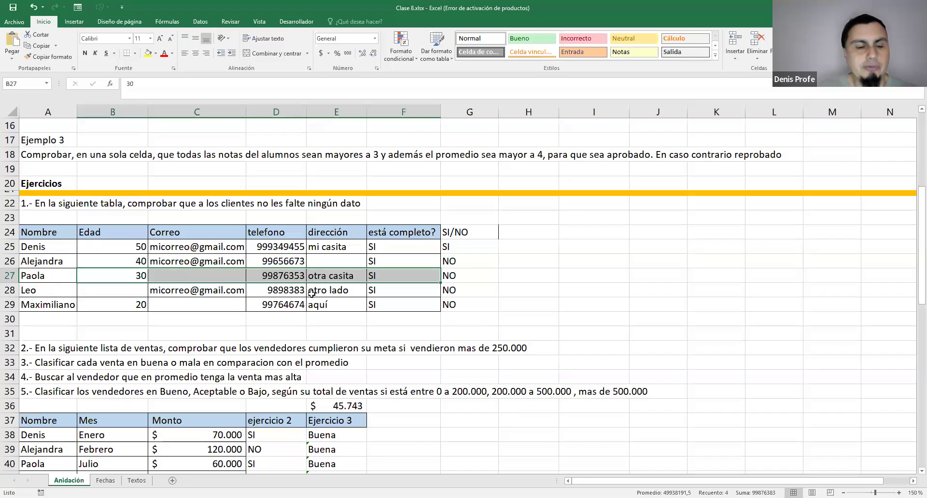
left_click(481, 258)
left_click(556, 277)
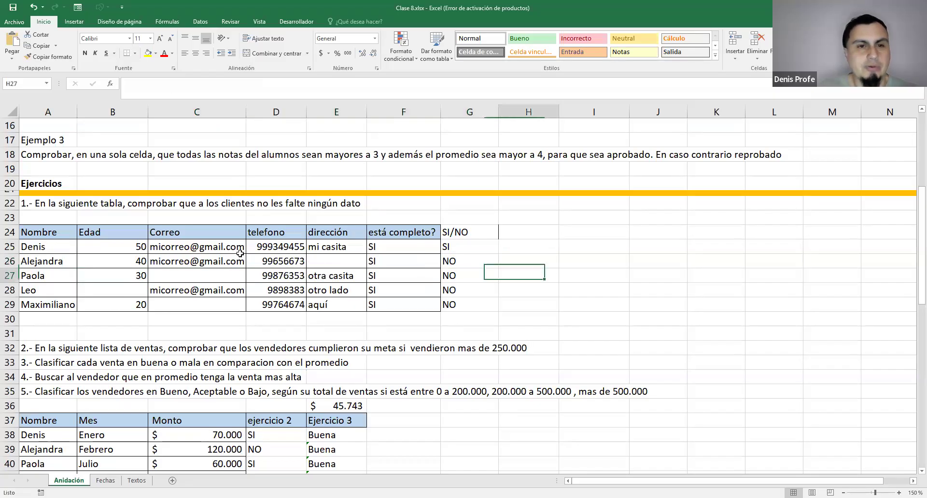
- Point out the Edad, Correo, telefono and dirección headers of the client table as the data to check
left_click(102, 235)
left_click(199, 233)
left_click(269, 232)
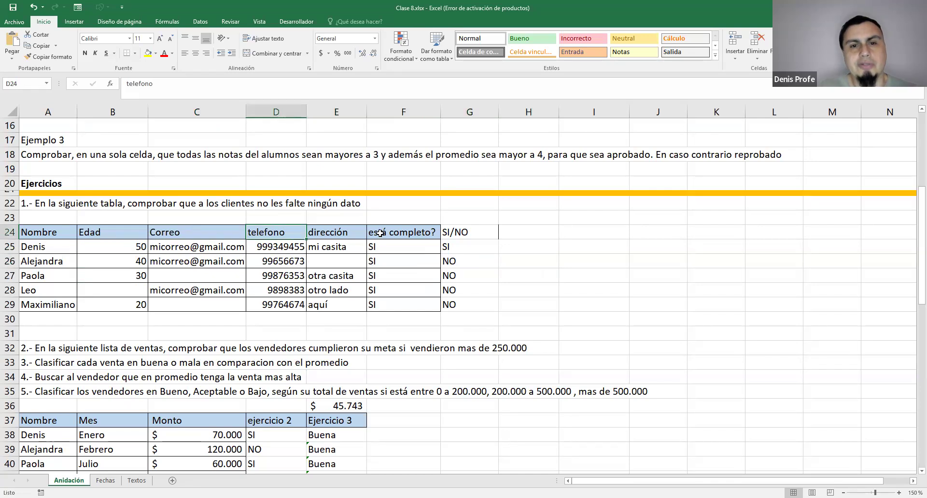
left_click(323, 230)
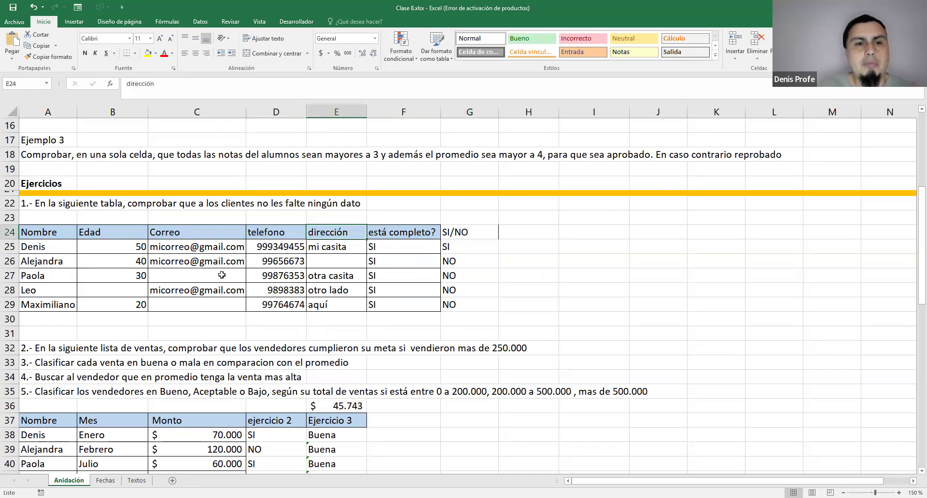
- Point out the client table's blank cells, including C27, B28, C29 and E26, and view the "está completo?" formula in F25
left_click_drag(123, 276, 197, 278)
left_click(198, 278)
left_click(103, 294)
left_click(184, 304)
left_click(225, 279)
left_click(355, 255)
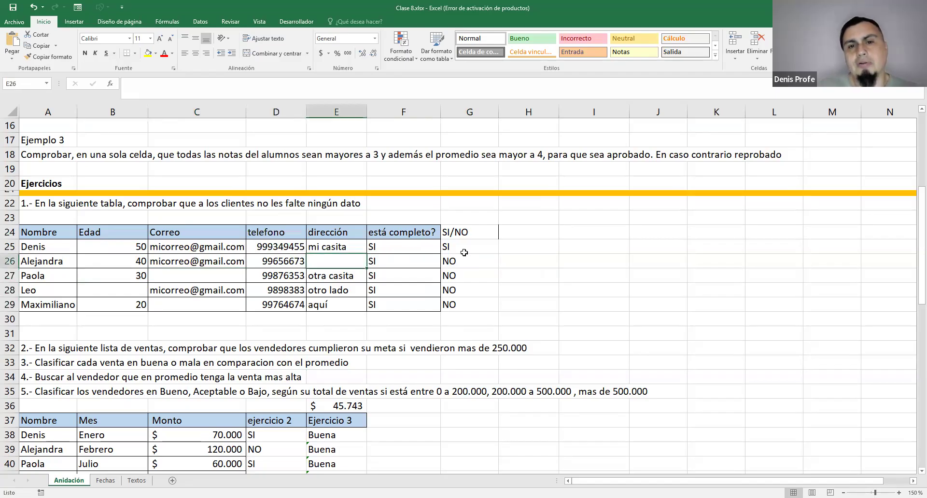
left_click(399, 250)
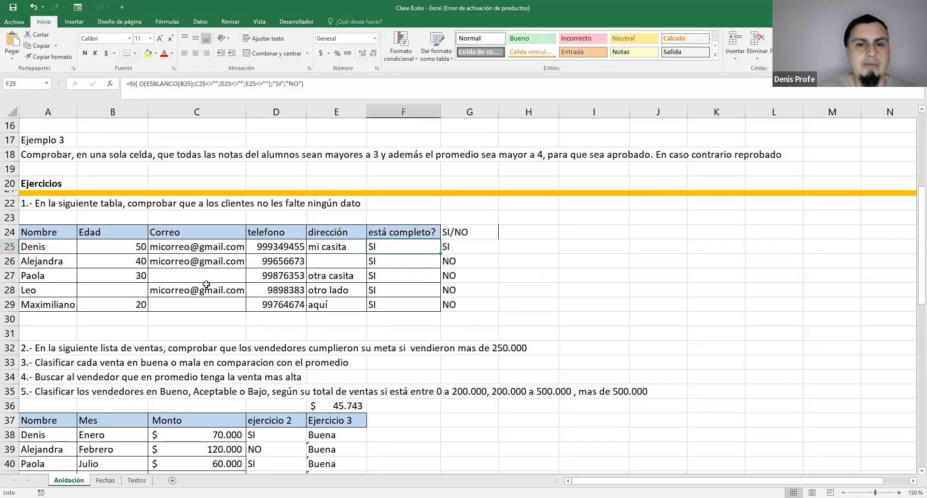
- Compare the SI/NO results in G25:G29 with the client data in B25:E29
left_click_drag(456, 300, 461, 249)
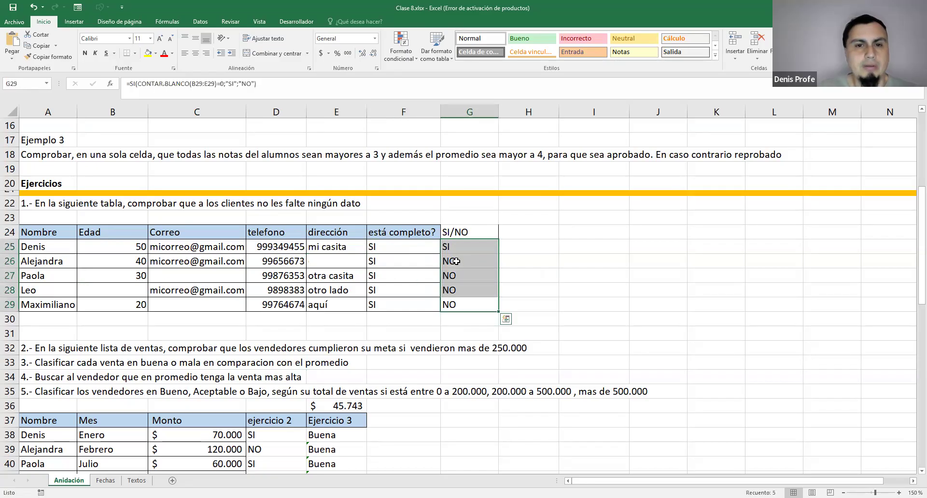
left_click(468, 250)
left_click(469, 264)
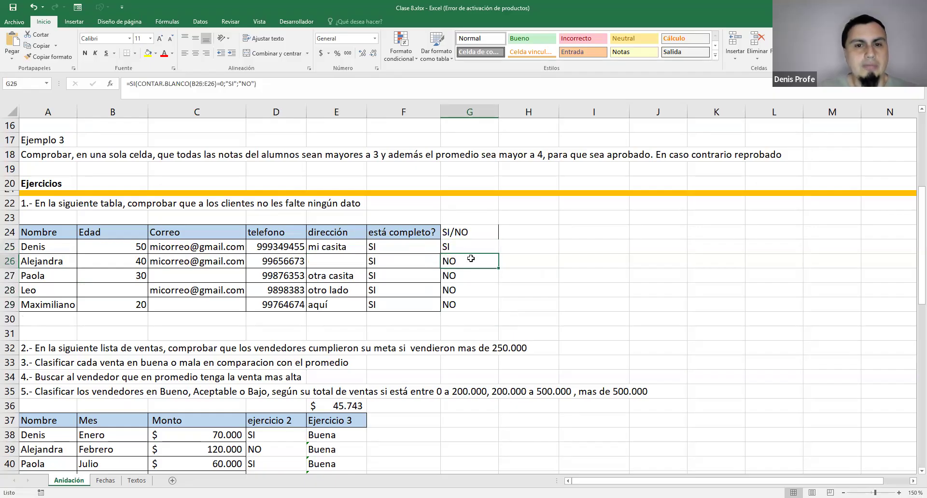
left_click(468, 249)
left_click_drag(124, 248, 364, 249)
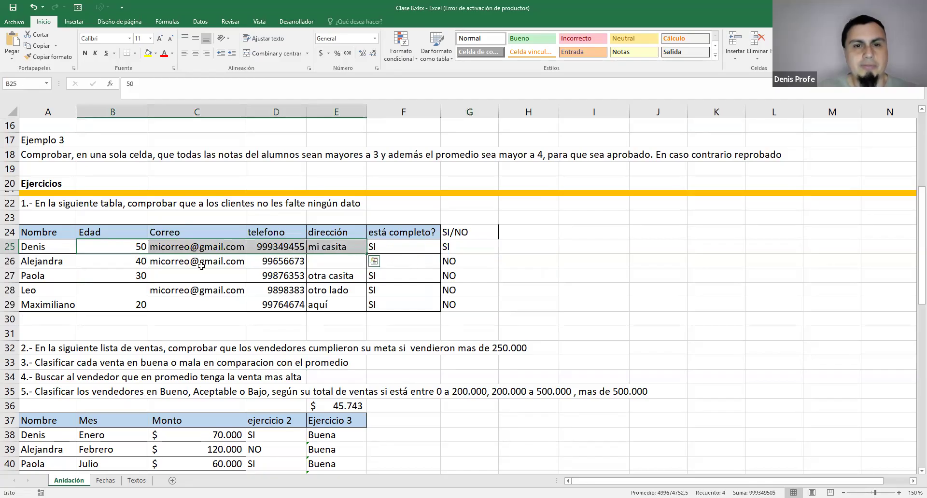
left_click_drag(139, 262, 327, 305)
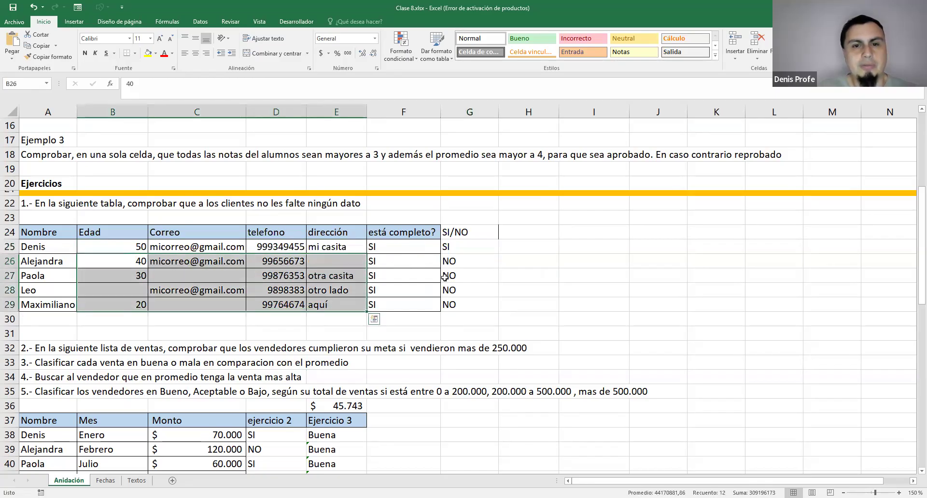
left_click_drag(463, 263, 462, 304)
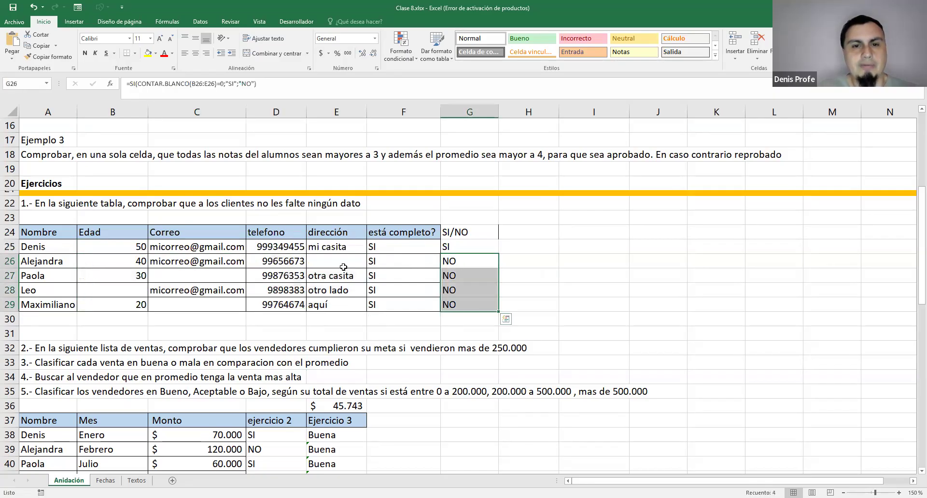
- Point out the missing client data in E26, C27 and C29 that explains the NO results
left_click(320, 263)
left_click(197, 277)
left_click_drag(165, 301, 128, 288)
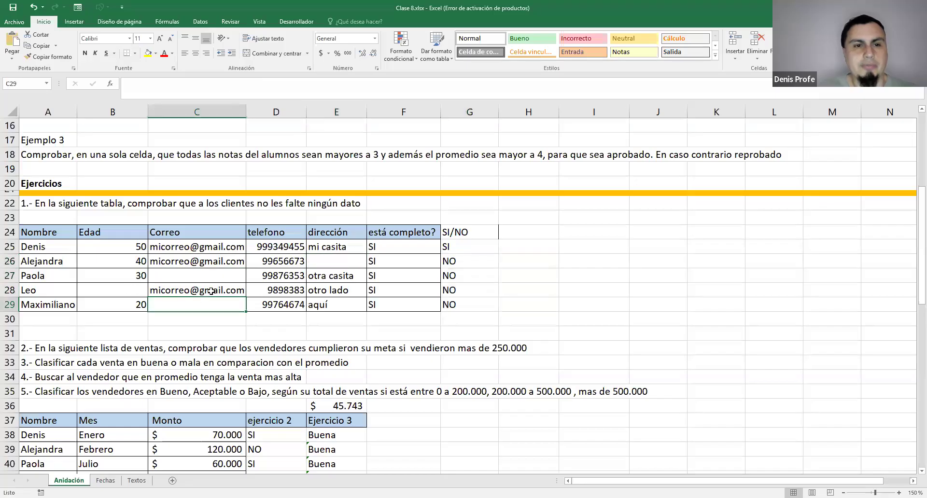
left_click(510, 292)
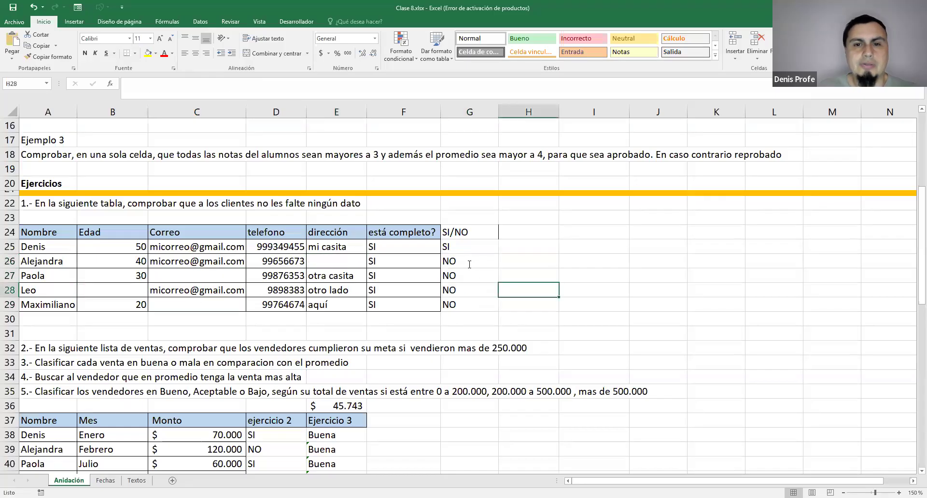
- Inspect the formula in G26, highlighting its CONTAR.BLANCO function and the "SI" value, and leave it without editing
double_click(466, 264)
left_click_drag(460, 262, 535, 262)
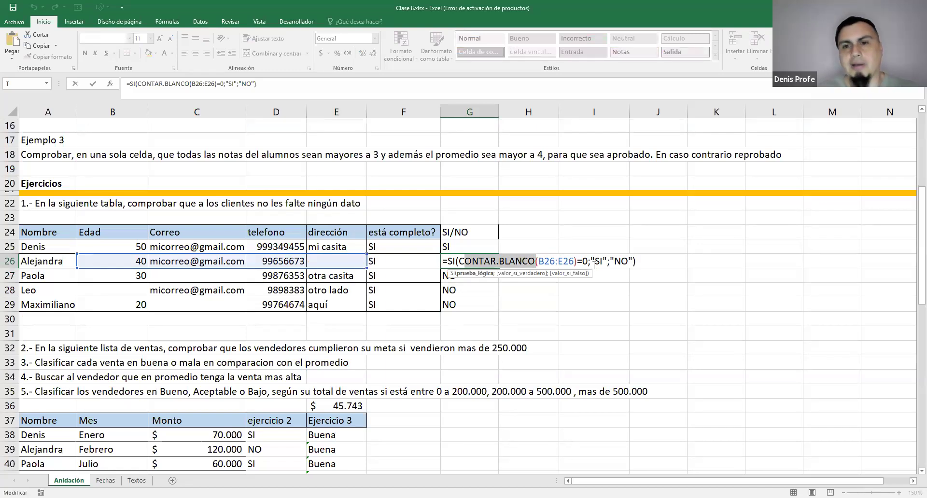
left_click_drag(597, 261, 603, 261)
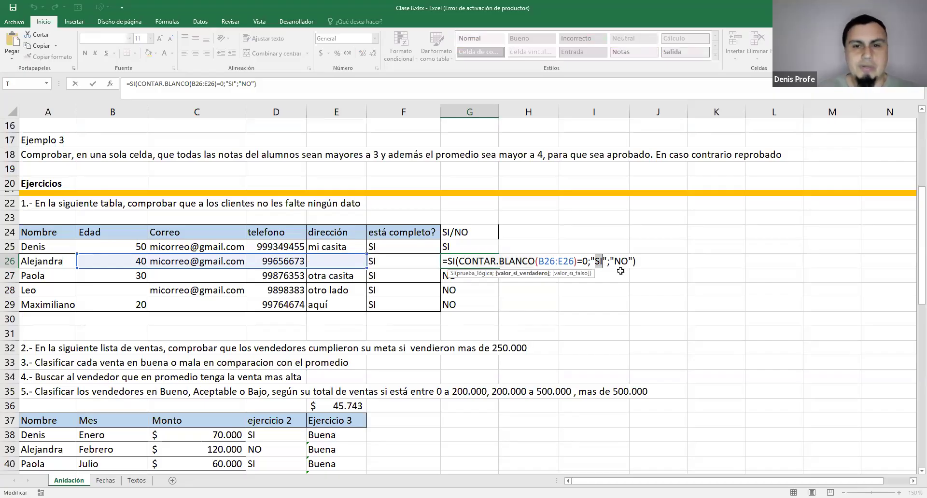
key("Escape")
- Look over the statements of exercises 2 to 5 and the sales table that starts in row 37
scroll(590, 207, "down", 2)
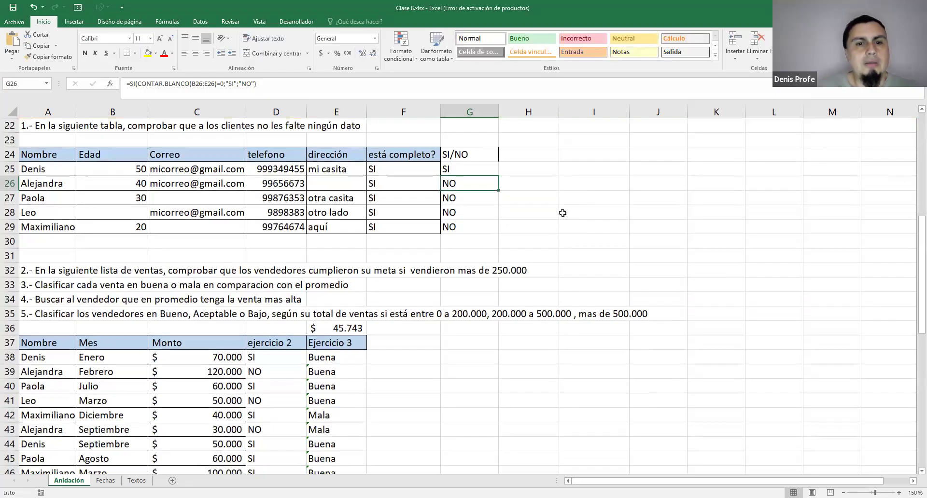
scroll(562, 213, "down", 6)
scroll(562, 213, "up", 5)
scroll(563, 213, "down", 2)
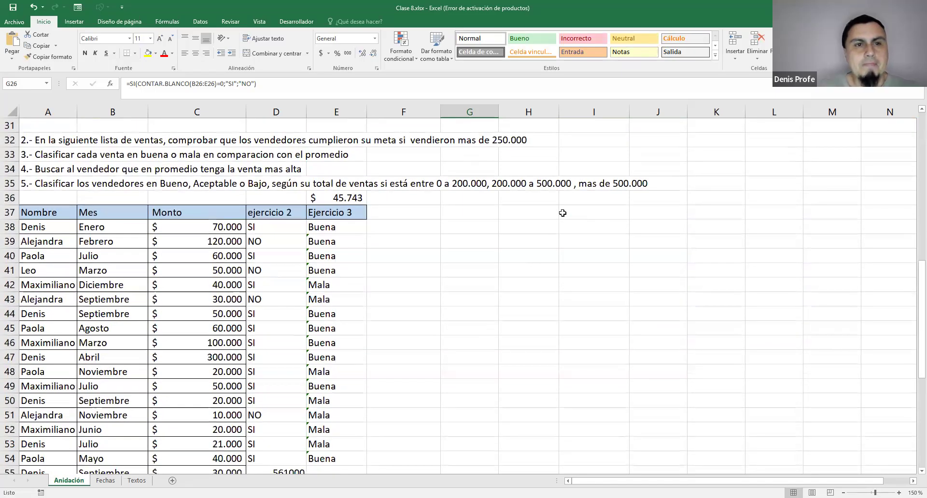
scroll(562, 213, "up", 2)
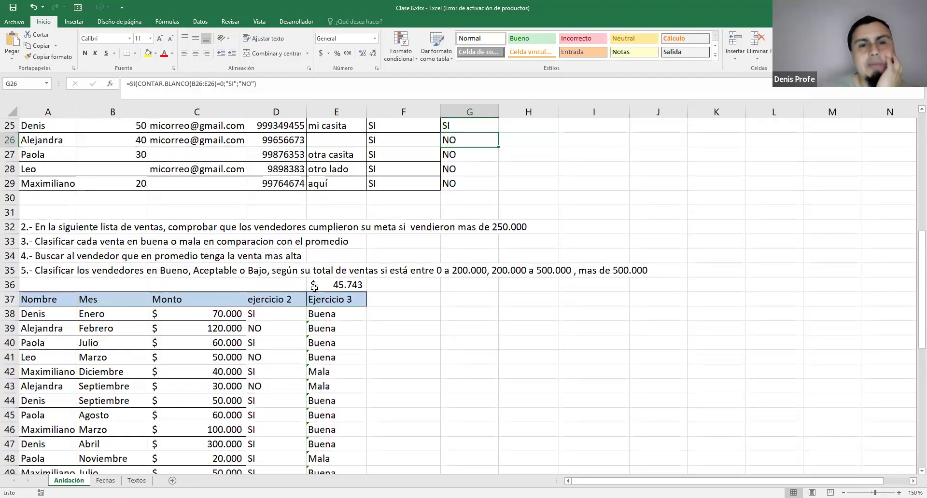
scroll(480, 263, "down", 2)
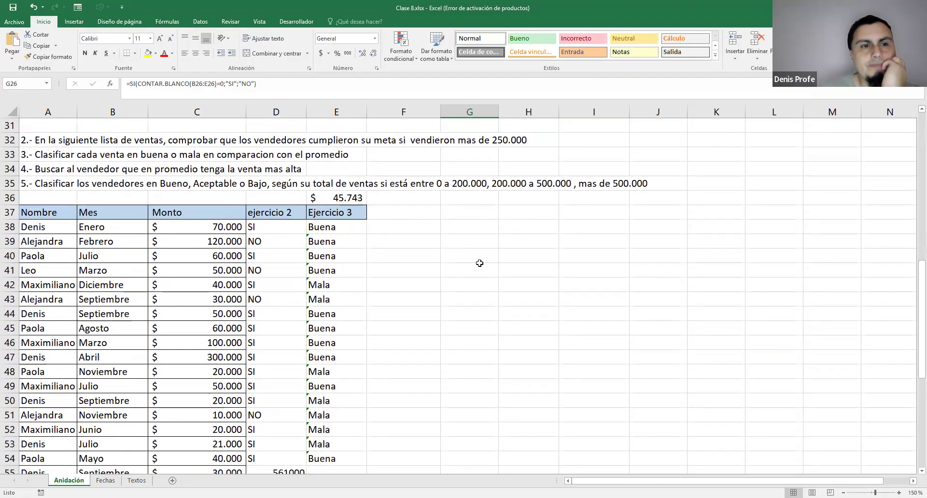
left_click_drag(26, 218, 218, 326)
scroll(217, 326, "up", 2)
scroll(36, 225, "down", 3)
- Point out the Nombre, Mes and Monto entries in row 38 and relate them to exercise 2's sales goal of 250.000
left_click(58, 184)
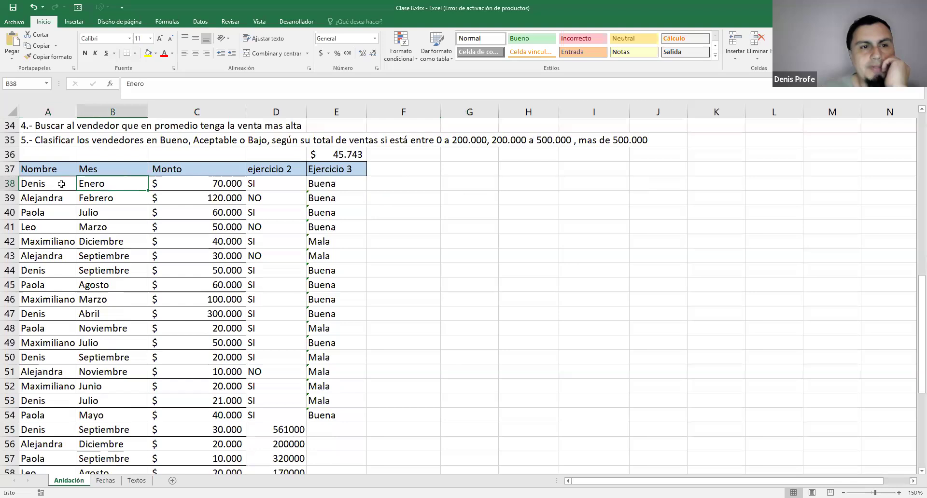
left_click_drag(56, 184, 79, 183)
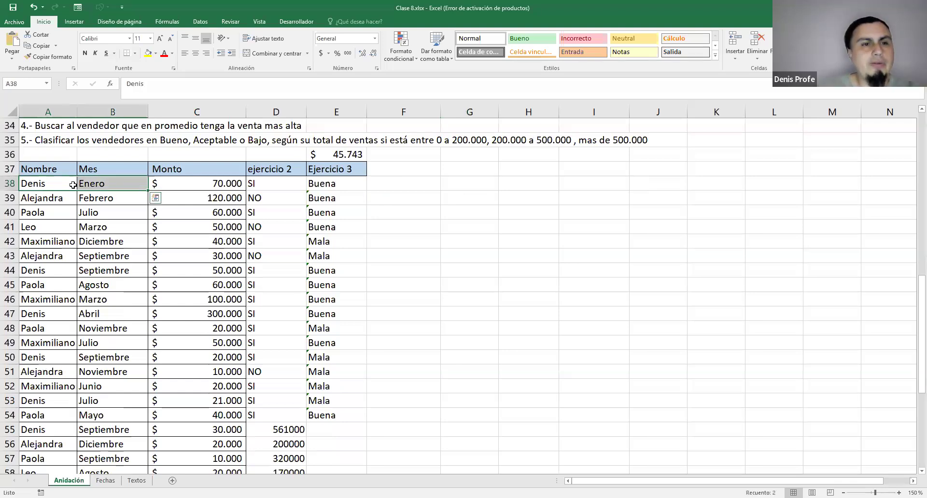
left_click(82, 183)
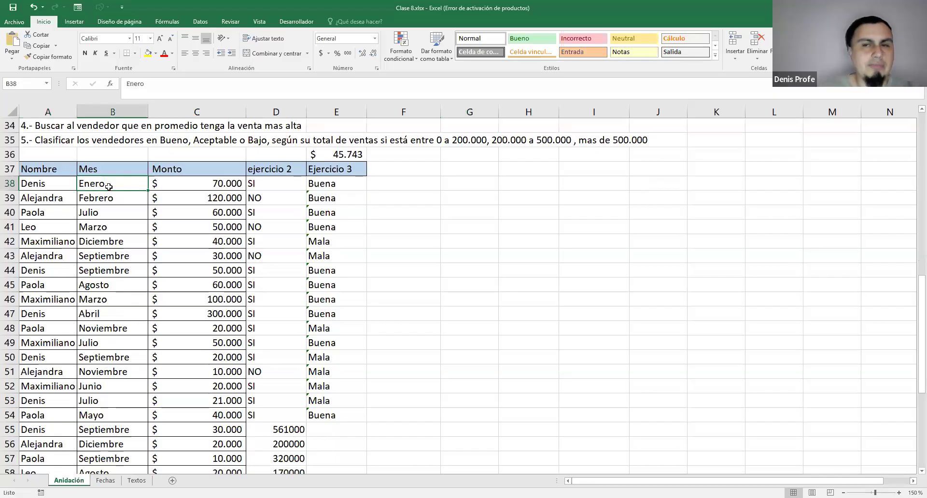
left_click(179, 185)
key("Down")
key("Down")
left_click(179, 185)
scroll(182, 233, "up", 1)
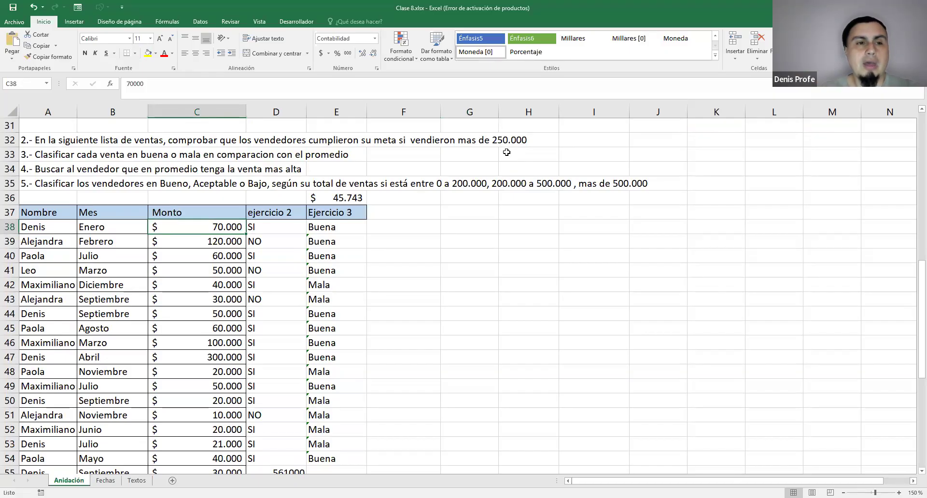
scroll(438, 213, "down", 1)
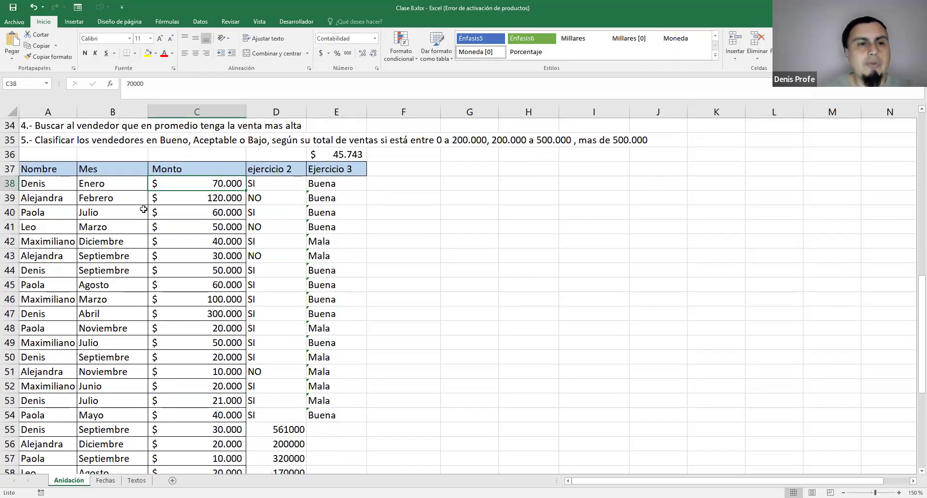
double_click(51, 185)
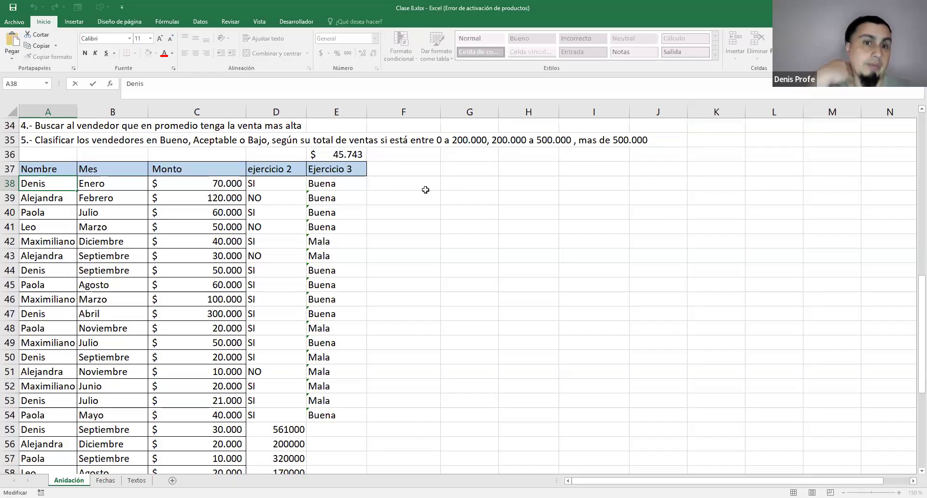
scroll(425, 190, "up", 1)
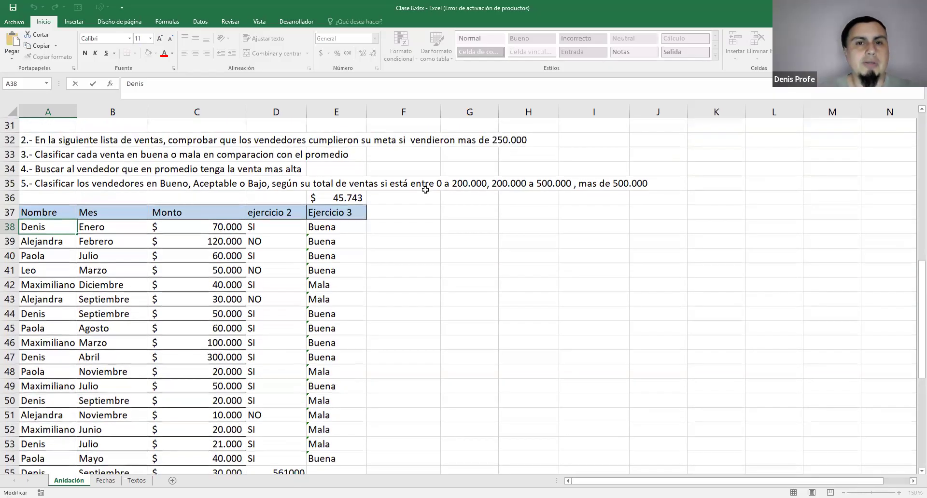
- Open the exercise 2 formula in D38 and check the name and amount ranges its SUMAR.SI covers in the sales table
left_click(268, 227)
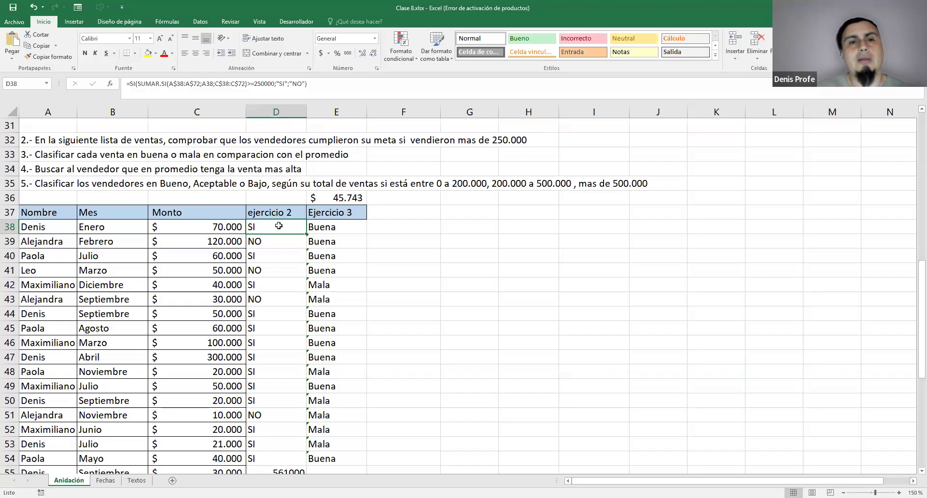
double_click(279, 226)
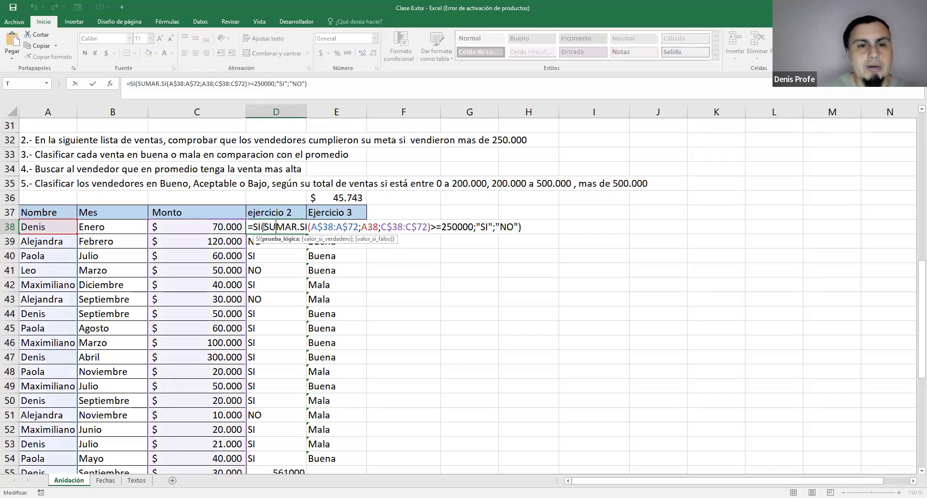
left_click_drag(264, 227, 381, 228)
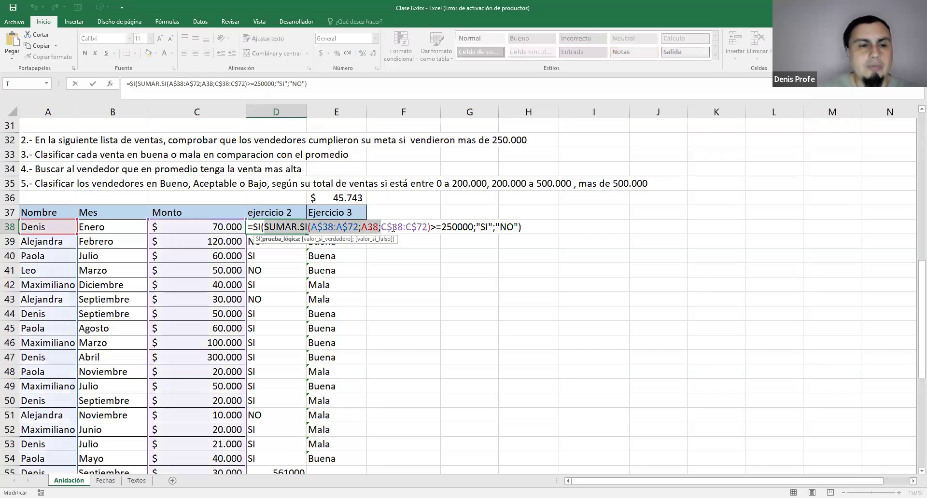
scroll(25, 293, "down", 9)
scroll(48, 319, "up", 6)
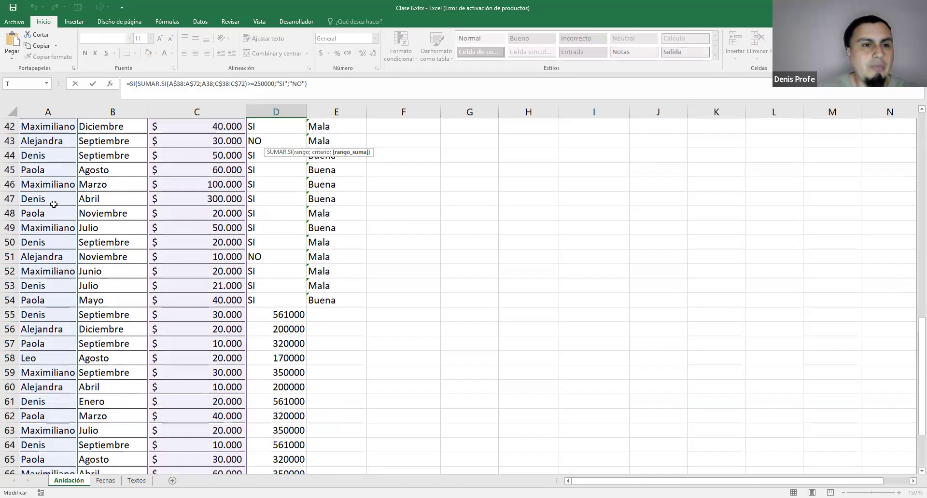
scroll(71, 197, "up", 2)
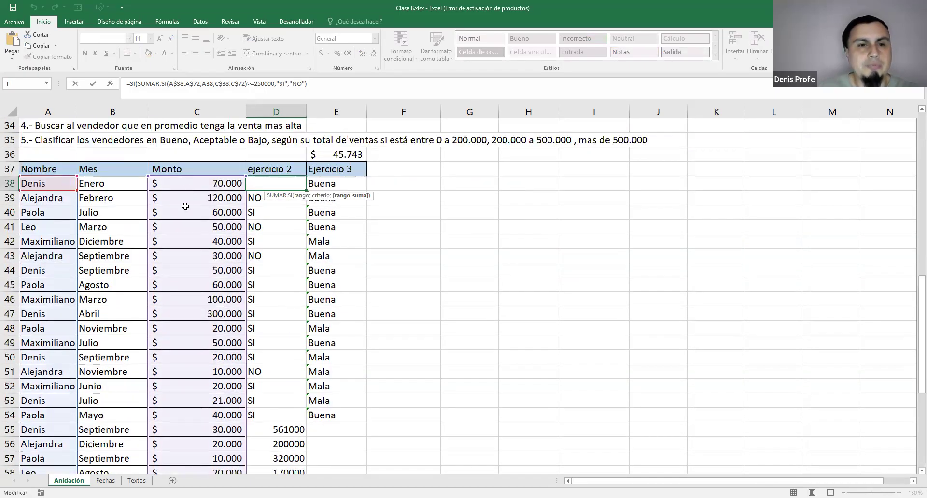
scroll(183, 207, "down", 6)
scroll(176, 319, "up", 4)
scroll(184, 267, "up", 3)
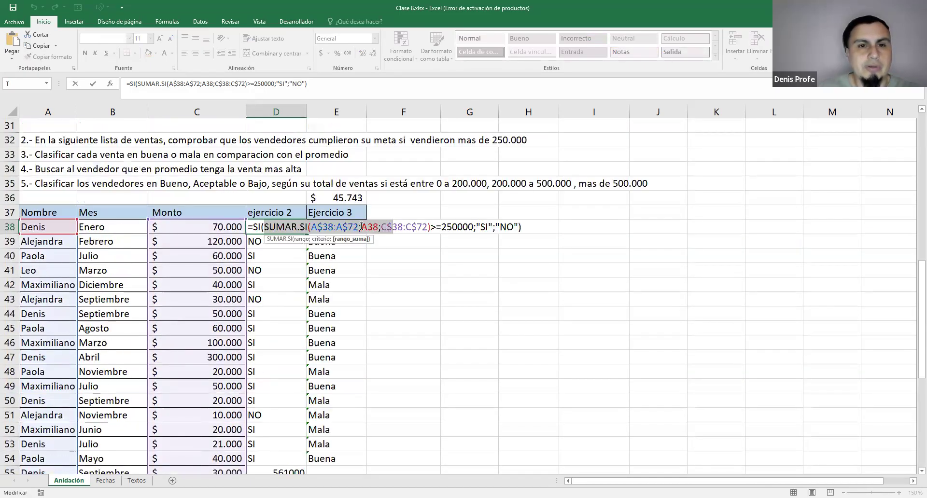
- Highlight the SUMAR.SI function and its sum range C$38:C$72 within the D38 formula
left_click(361, 227)
left_click_drag(266, 226, 431, 227)
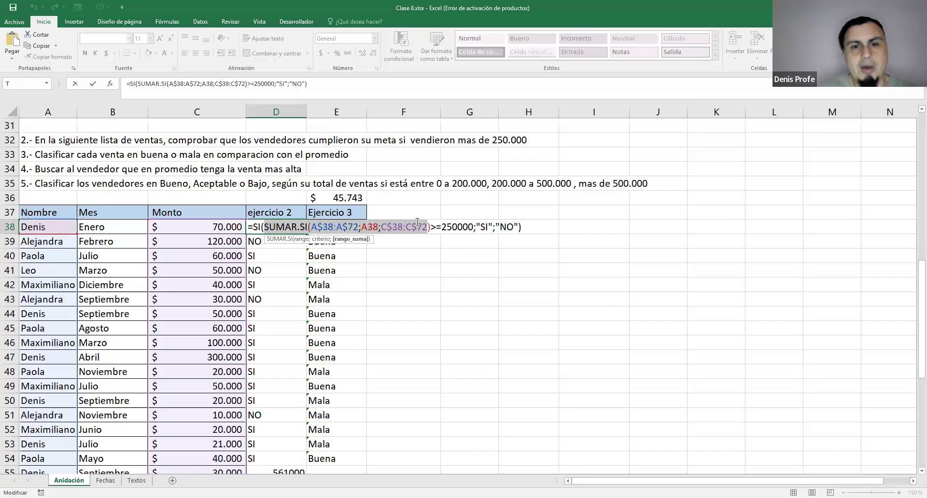
left_click_drag(427, 226, 382, 226)
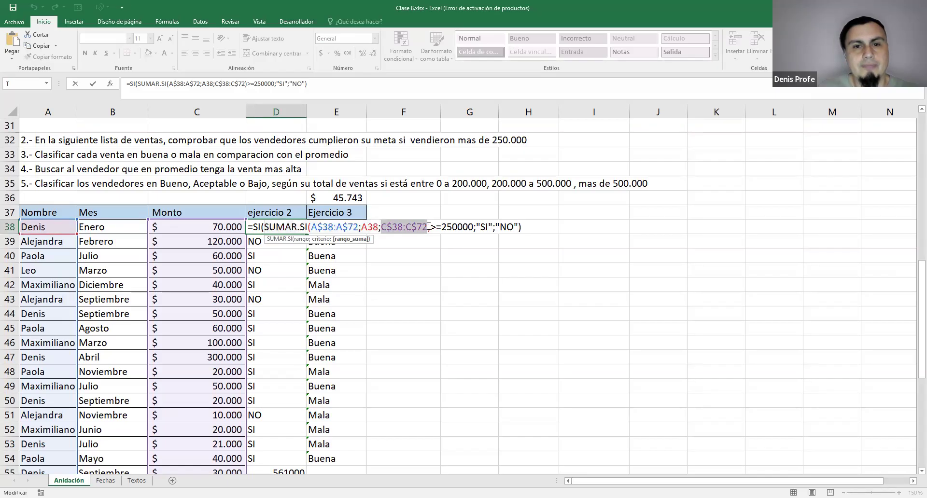
- Trace the Nombre and Monto ranges down to row 72 against the criterion in A38, and leave the D38 formula without editing
scroll(190, 271, "down", 7)
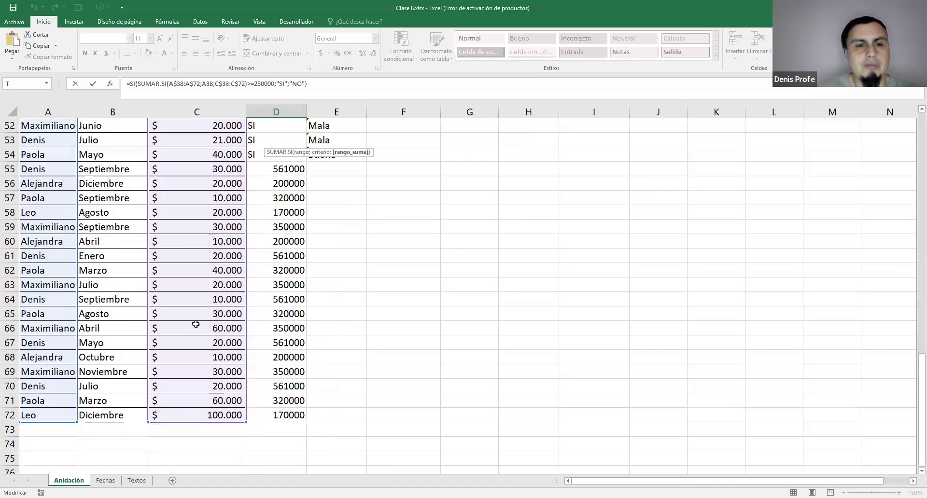
scroll(198, 321, "up", 3)
scroll(199, 319, "up", 3)
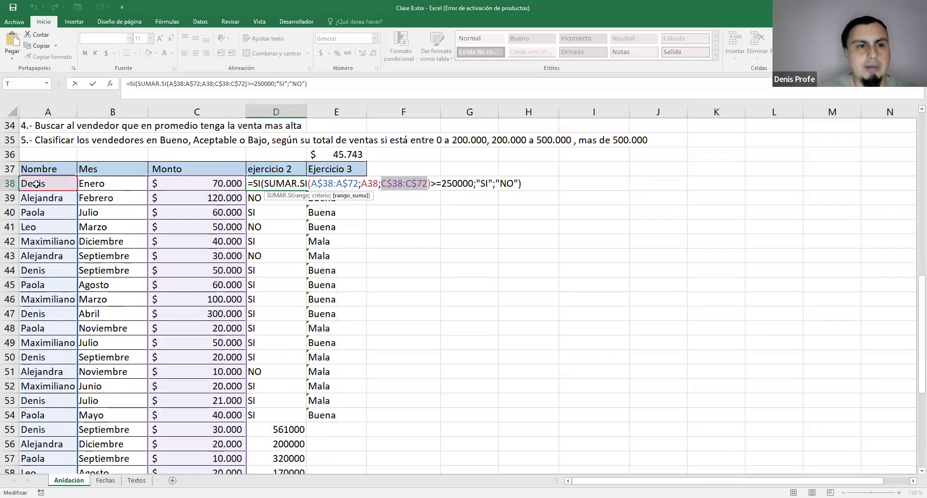
scroll(37, 231, "down", 1)
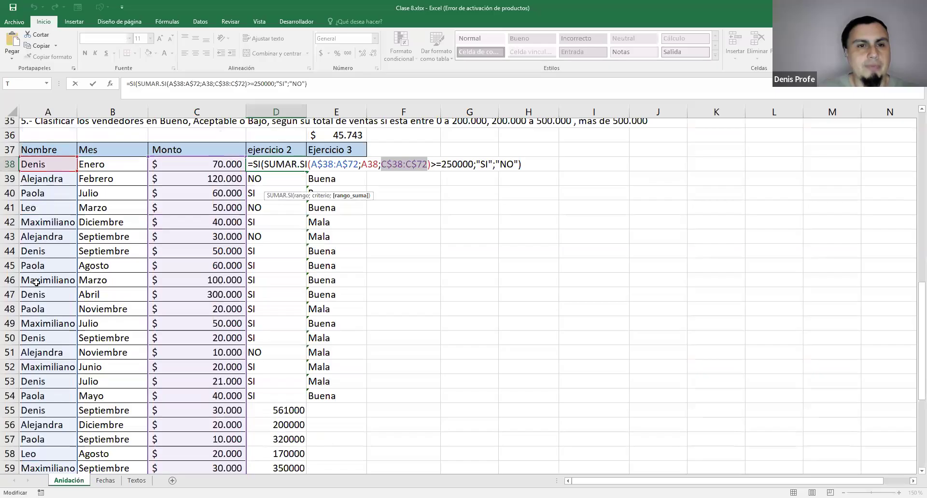
scroll(37, 285, "up", 1)
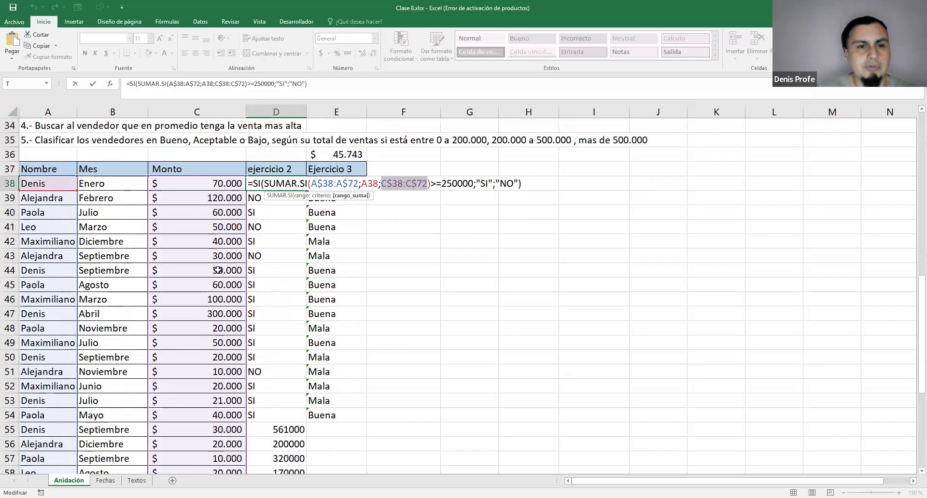
scroll(203, 271, "down", 2)
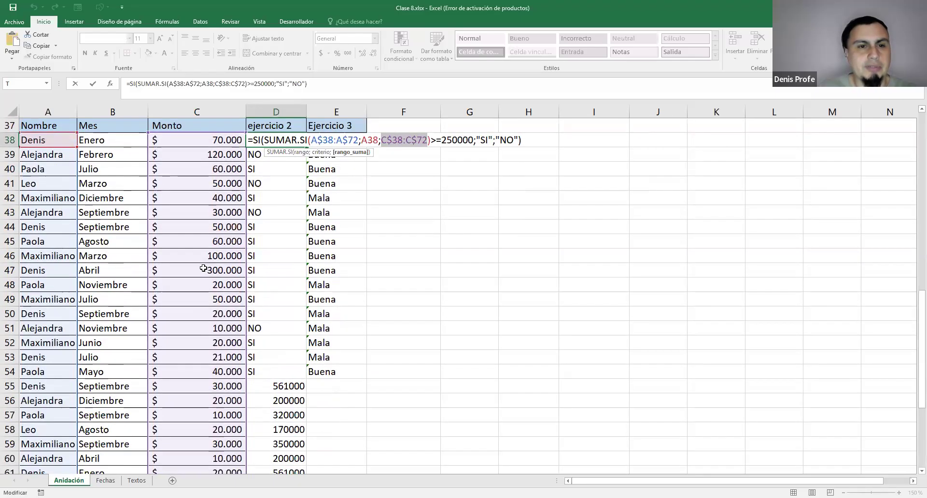
scroll(197, 276, "down", 5)
scroll(213, 289, "up", 5)
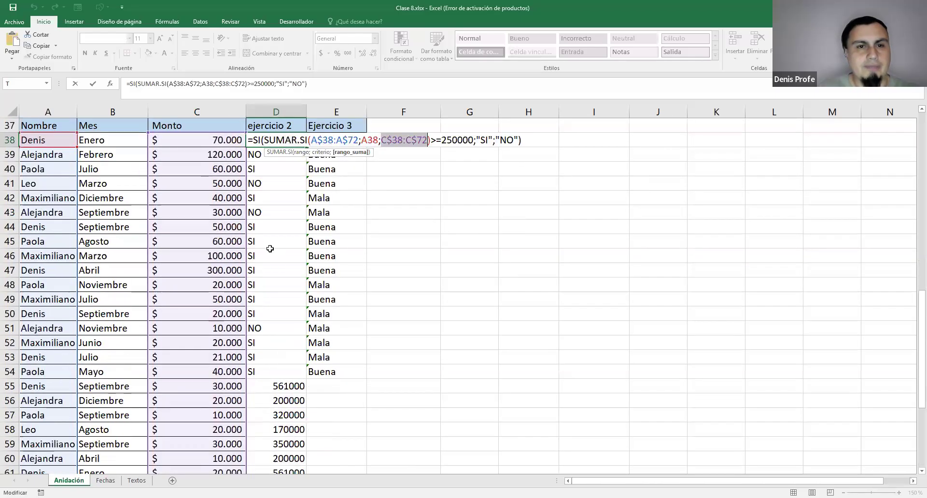
key("Escape")
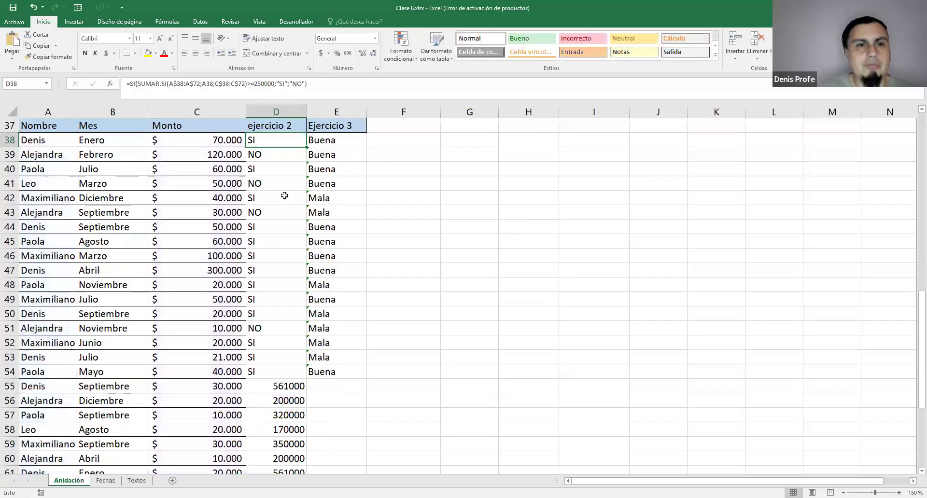
- Open the D38 formula and highlight its SUMAR.SI function together with the >=250000 comparison as the logical test
scroll(280, 203, "up", 2)
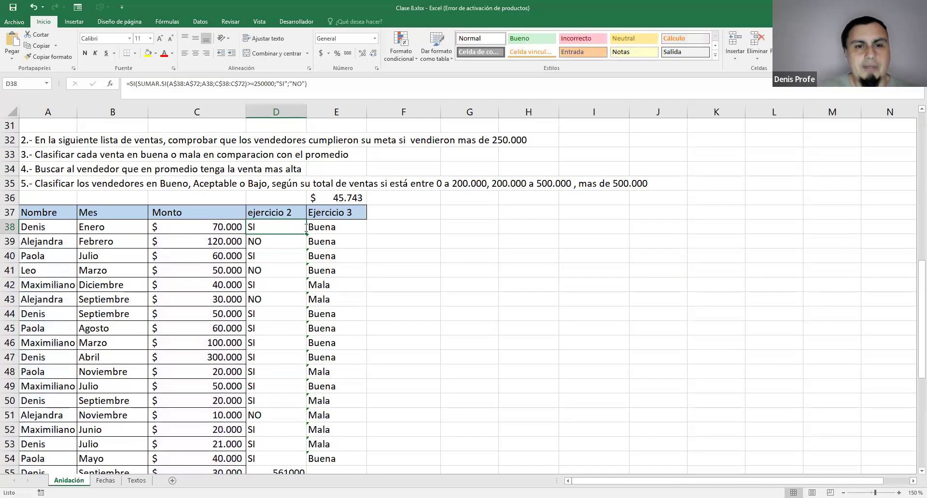
double_click(267, 227)
left_click_drag(265, 224, 431, 223)
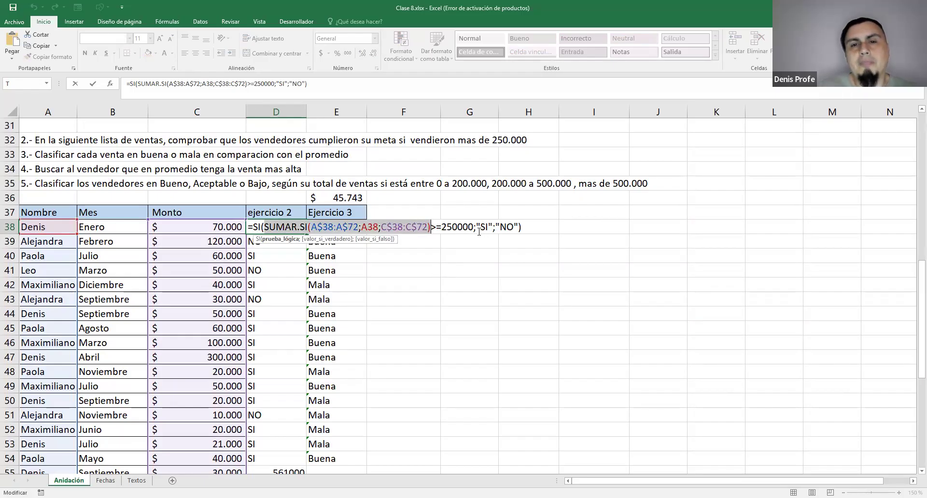
left_click_drag(473, 227, 430, 227)
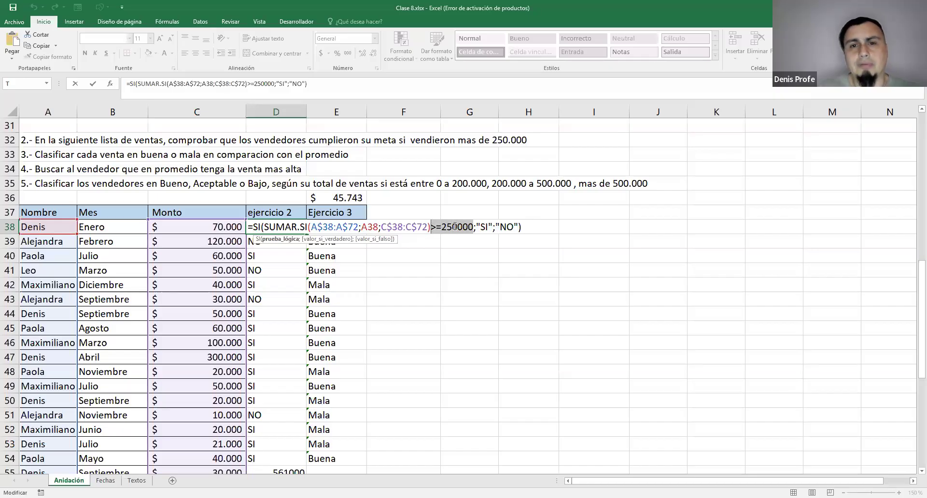
left_click_drag(264, 227, 473, 230)
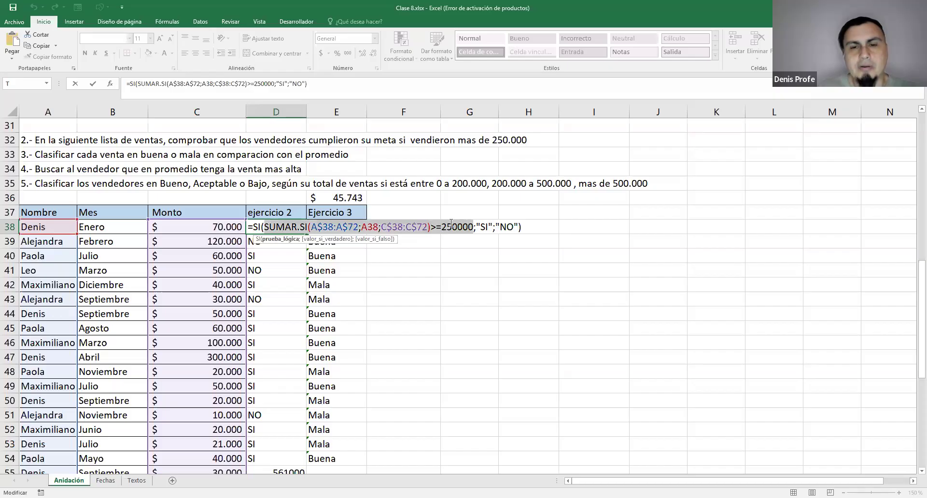
- Highlight the "SI" and "NO" results and the logical test in the D38 formula, and leave it without editing
double_click(486, 227)
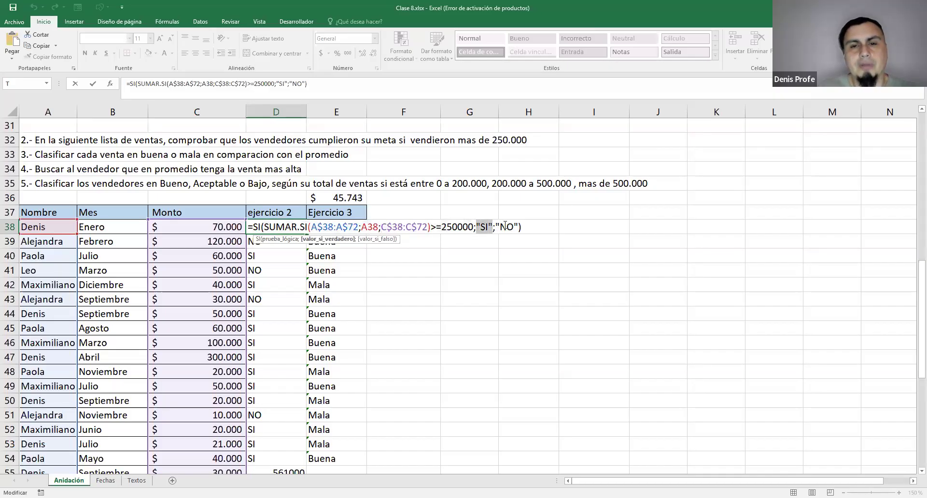
left_click_drag(496, 228, 521, 227)
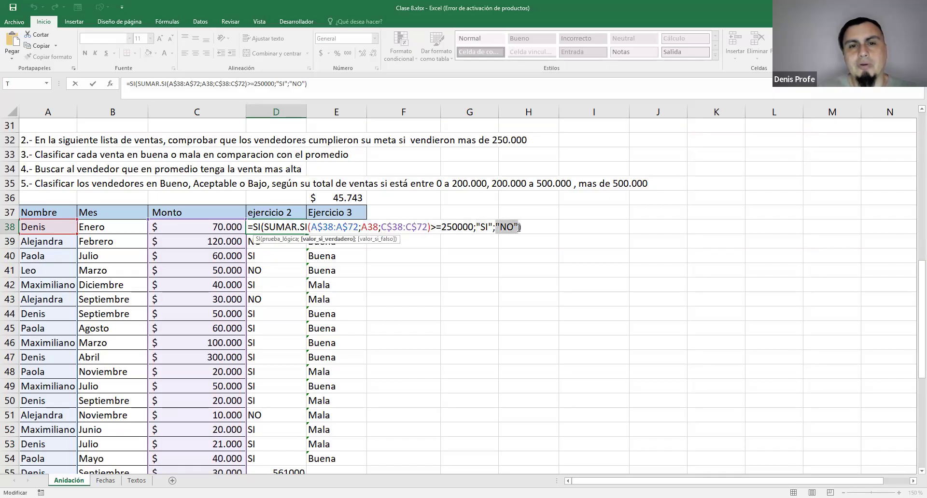
left_click_drag(264, 227, 475, 229)
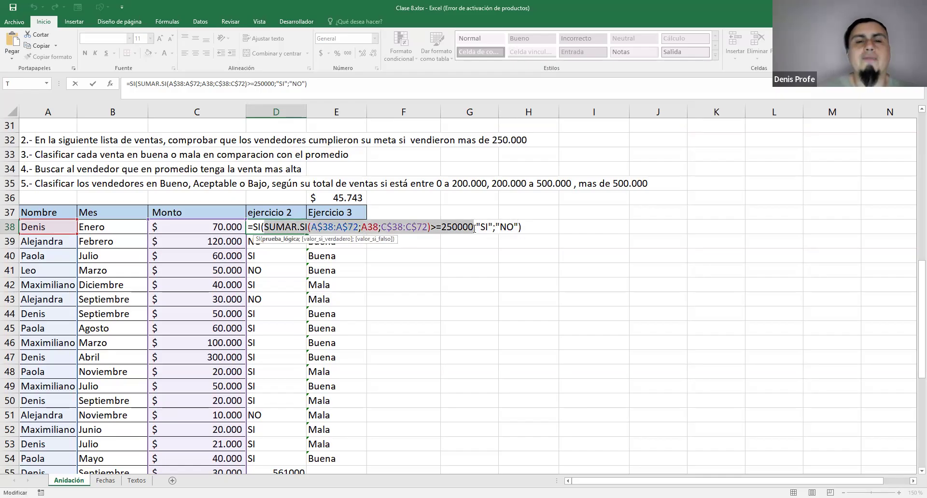
left_click_drag(251, 226, 455, 228)
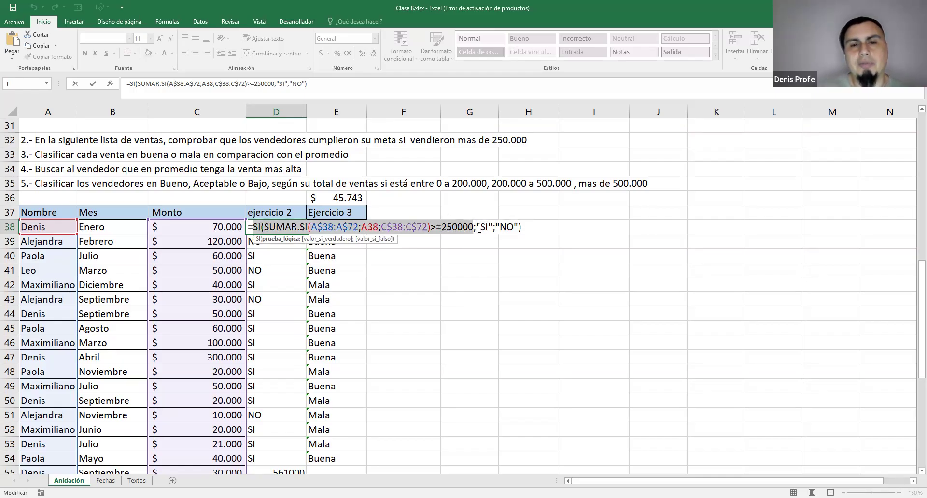
key("Escape")
- Compare the sellers in rows 38 and 39 with their exercise 2 results in column D
scroll(105, 205, "down", 1)
left_click_drag(38, 186, 277, 185)
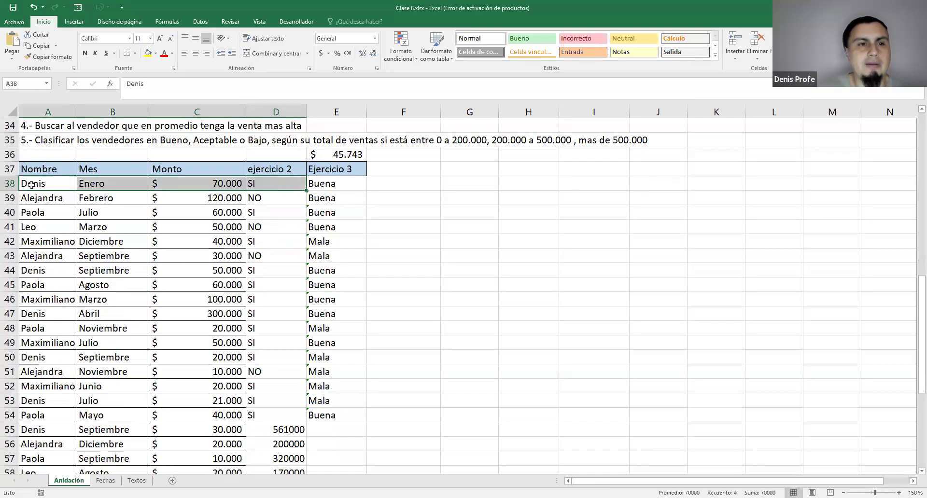
left_click_drag(31, 185, 255, 258)
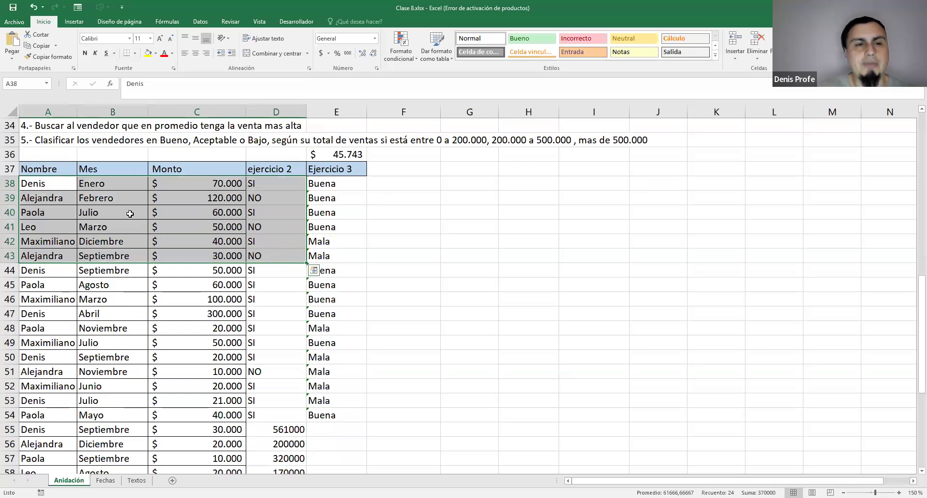
left_click(56, 185)
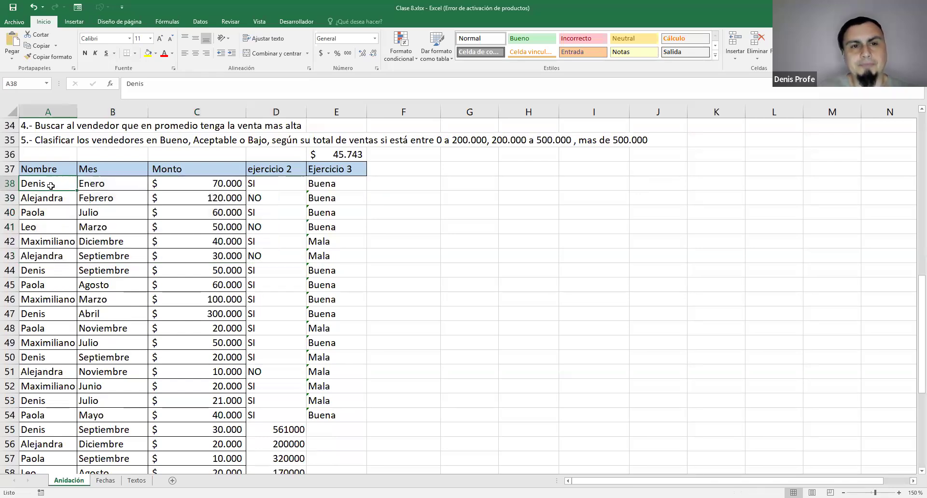
left_click(265, 184)
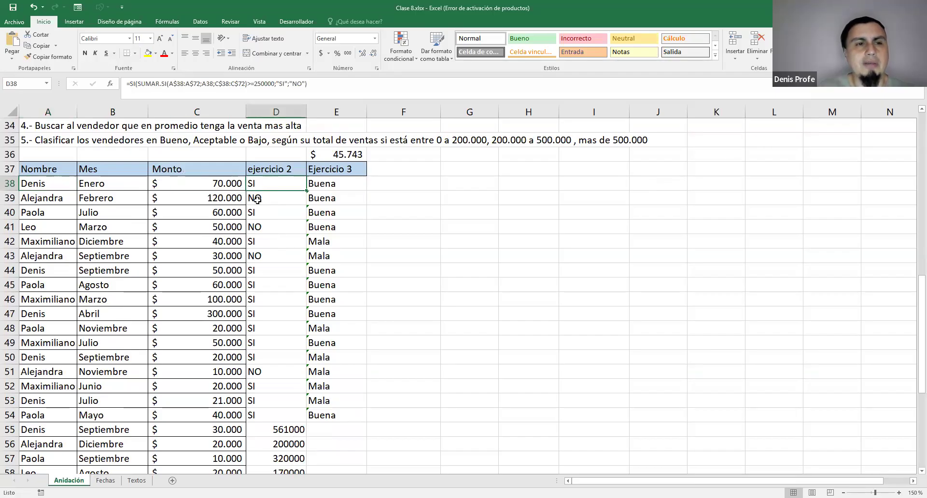
left_click(67, 196)
left_click(278, 198)
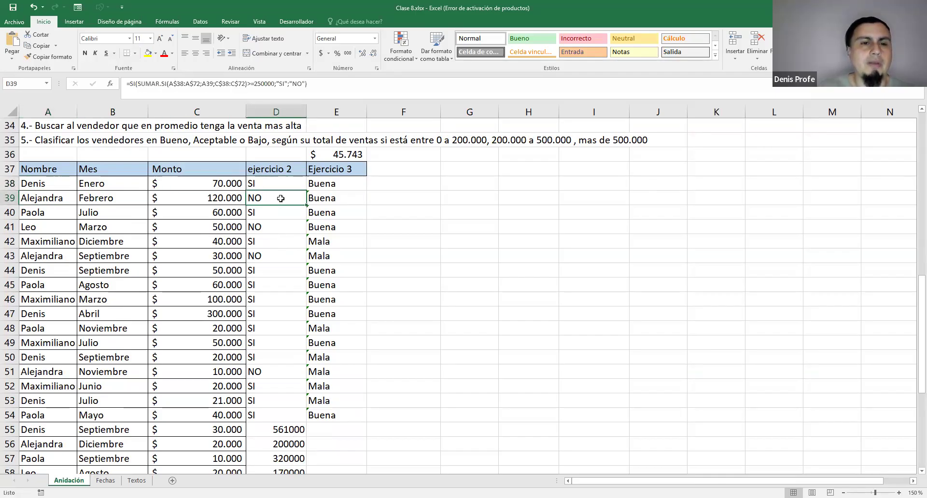
- Check the repeated entries of the row 38 seller in rows 44, 47 and 50 against their exercise 2 results
scroll(285, 364, "down", 1)
scroll(285, 362, "up", 2)
scroll(145, 289, "down", 1)
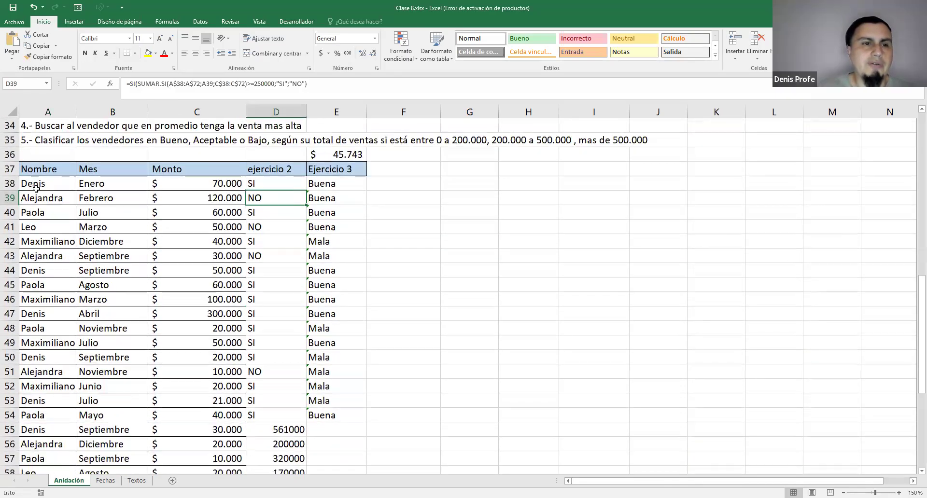
left_click_drag(285, 187, 45, 372)
left_click(40, 183)
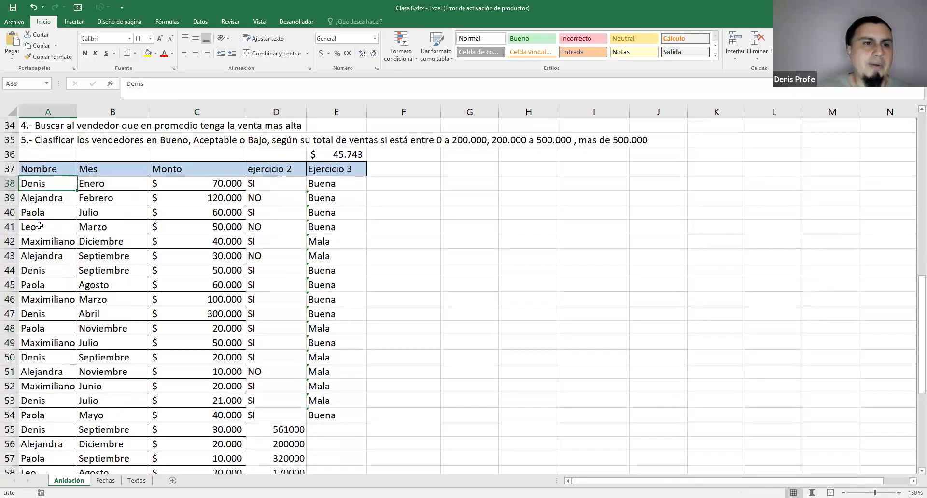
left_click(43, 270)
left_click(41, 183)
left_click(42, 270)
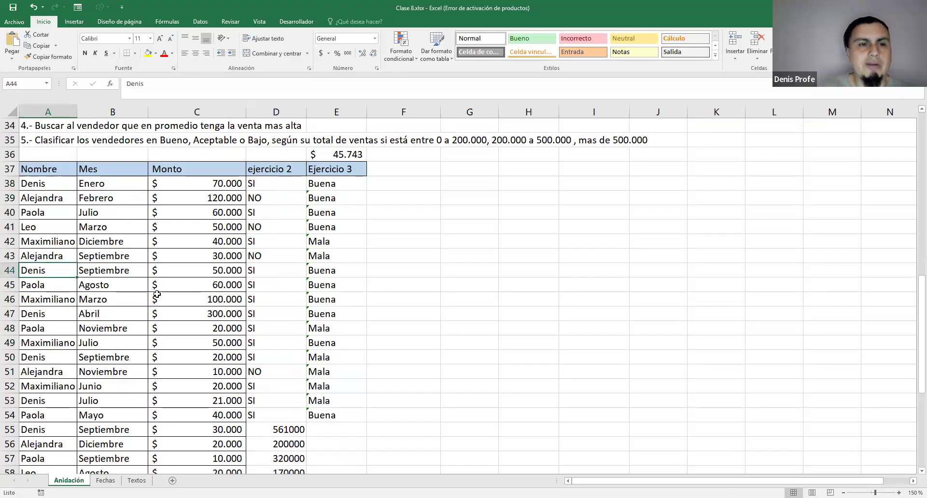
left_click(275, 317)
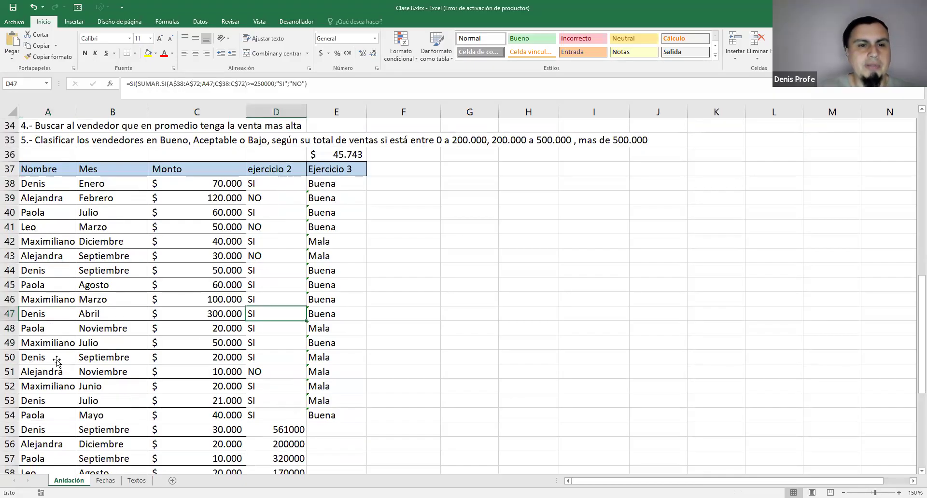
left_click(265, 357)
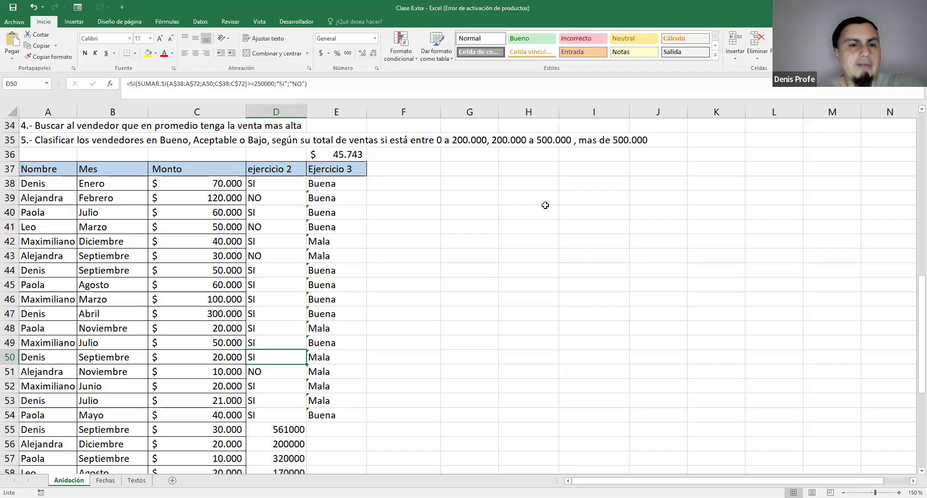
- Select the Monto amounts from C38 to C72 for exercise 3's average, and return to the first sale in C38
scroll(545, 204, "up", 1)
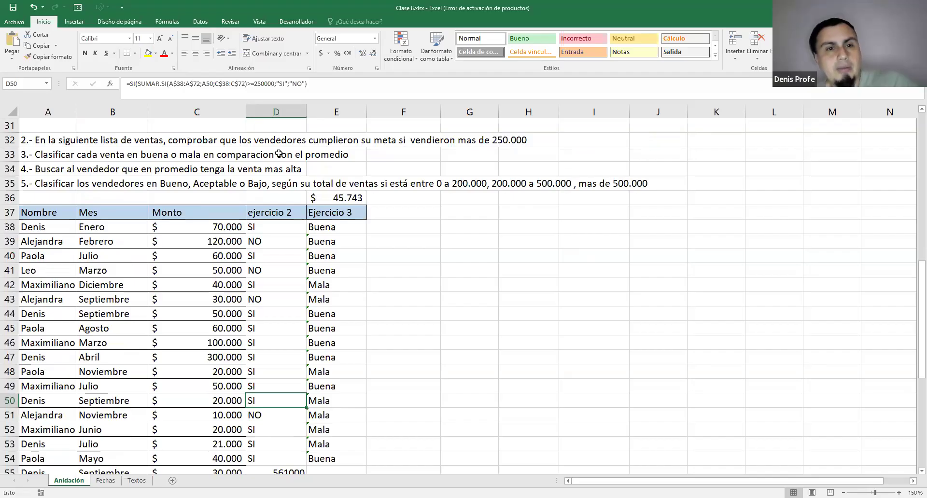
left_click_drag(213, 232, 216, 476)
scroll(348, 382, "up", 6)
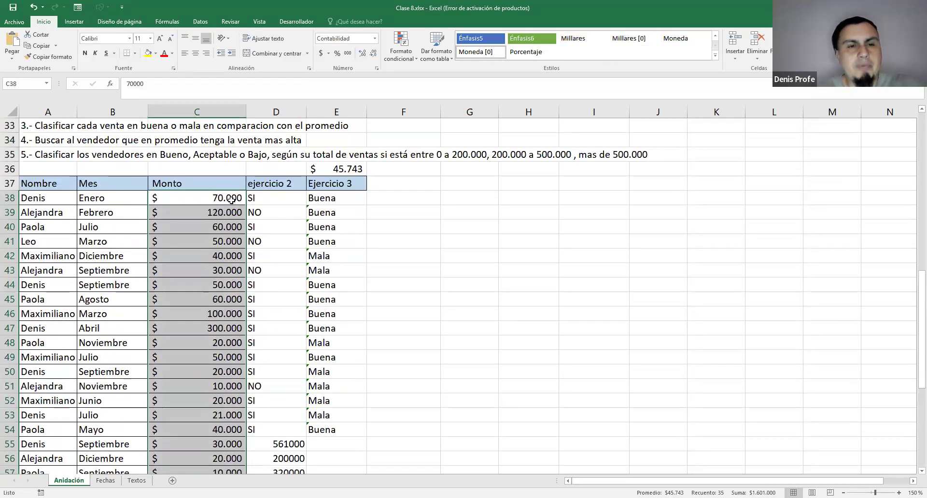
left_click(215, 195)
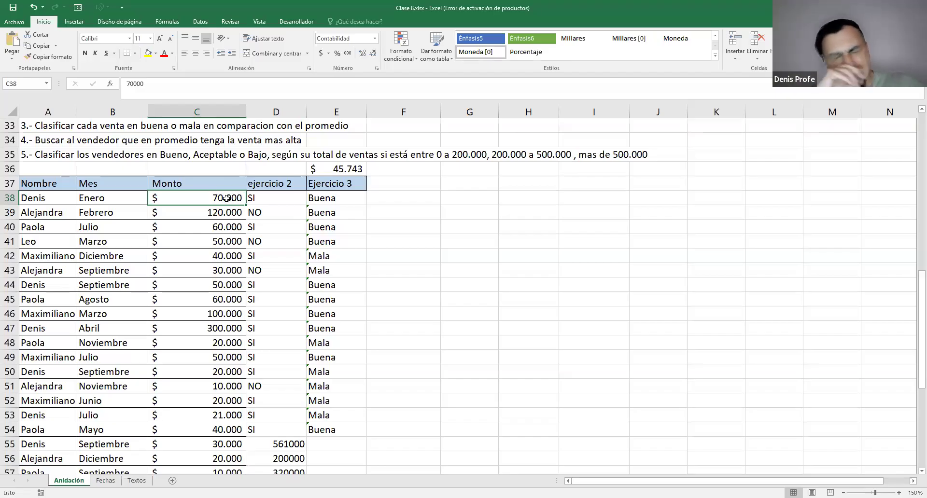
- Compare the sales in C38 and C42 and their Ejercicio 3 classifications with the PROMEDIO average in E36
left_click(336, 200)
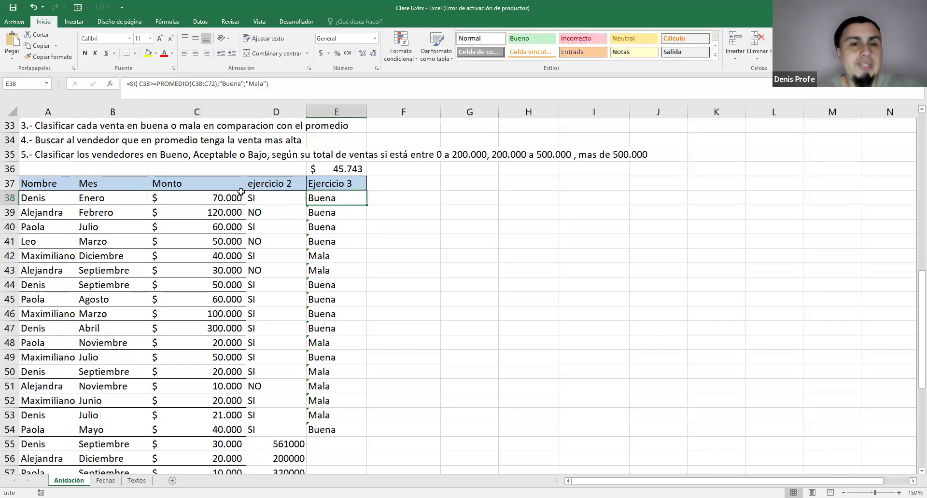
left_click(207, 256)
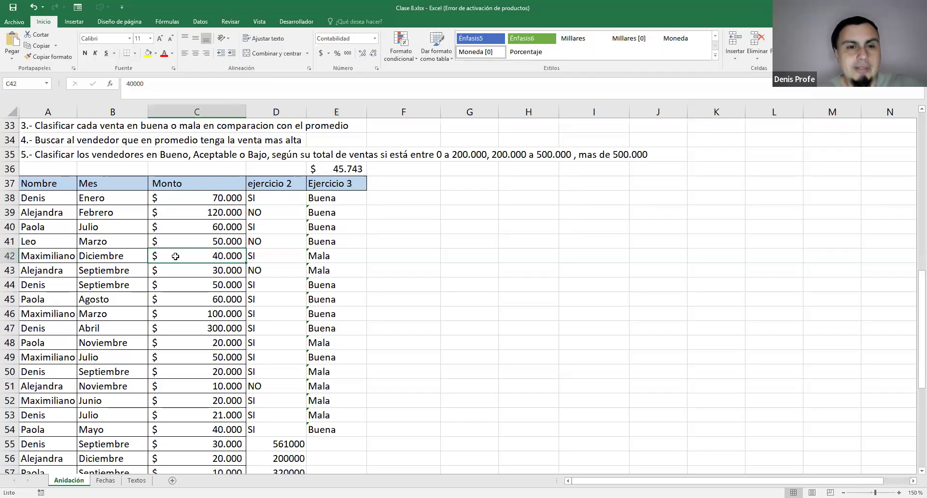
left_click(328, 256)
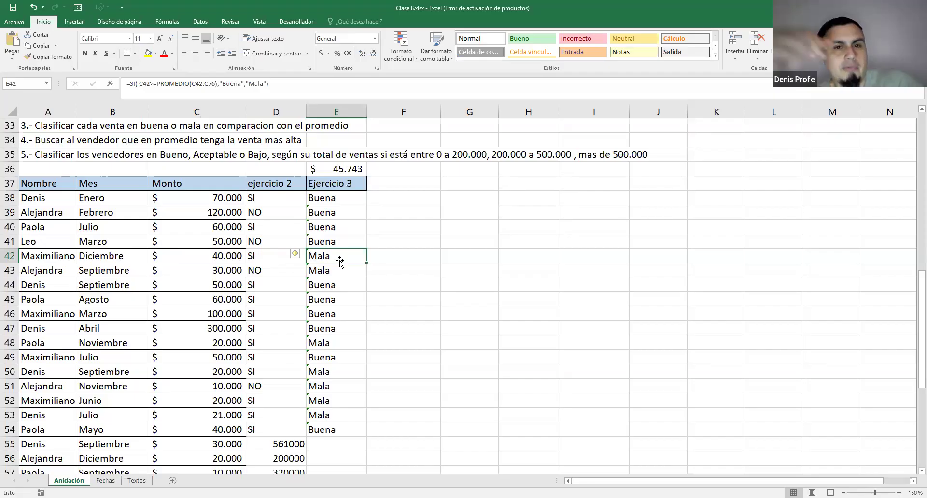
left_click(335, 169)
left_click(338, 196)
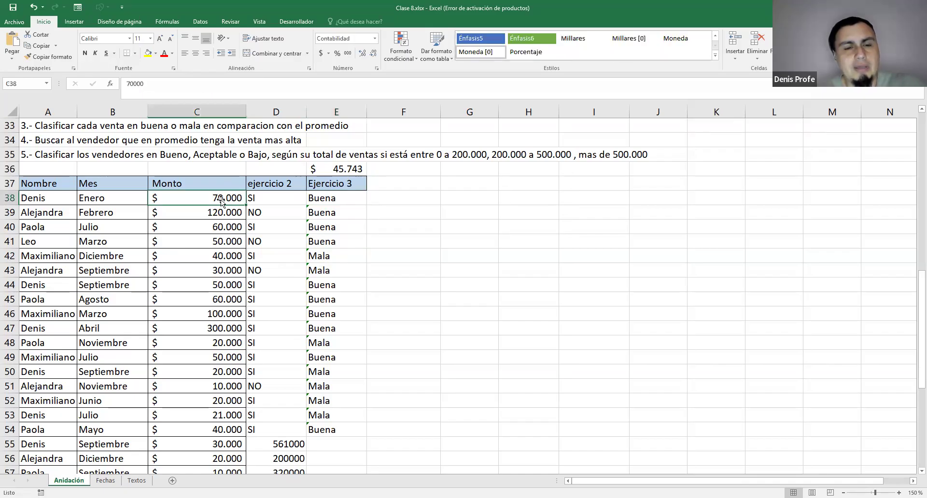
left_click(341, 169)
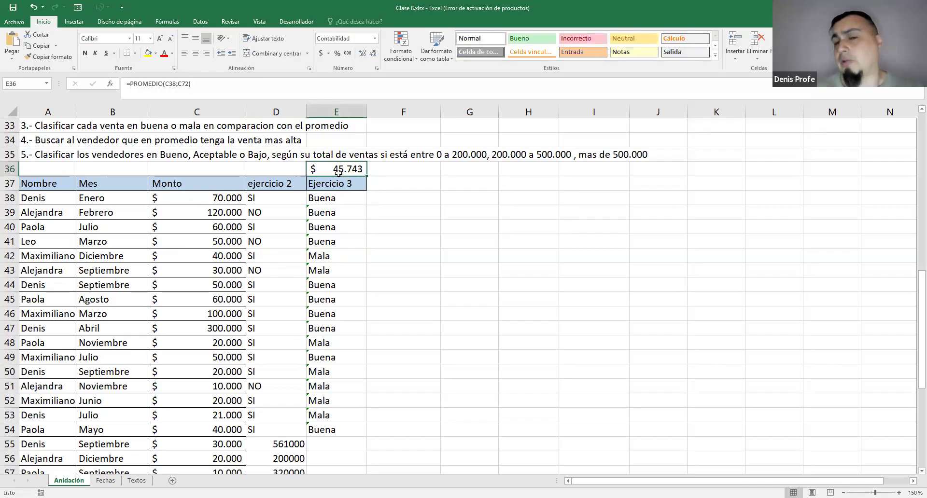
left_click(340, 198)
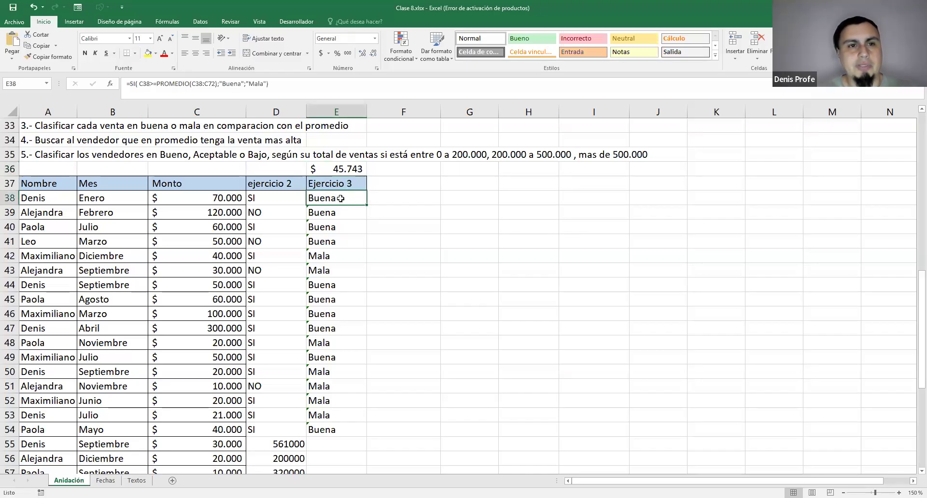
- Open the E38 formula and highlight its PROMEDIO(C38:C72), logical test, "Buena" and "Mala" parts, leaving it unedited
double_click(341, 198)
left_click_drag(355, 196, 447, 197)
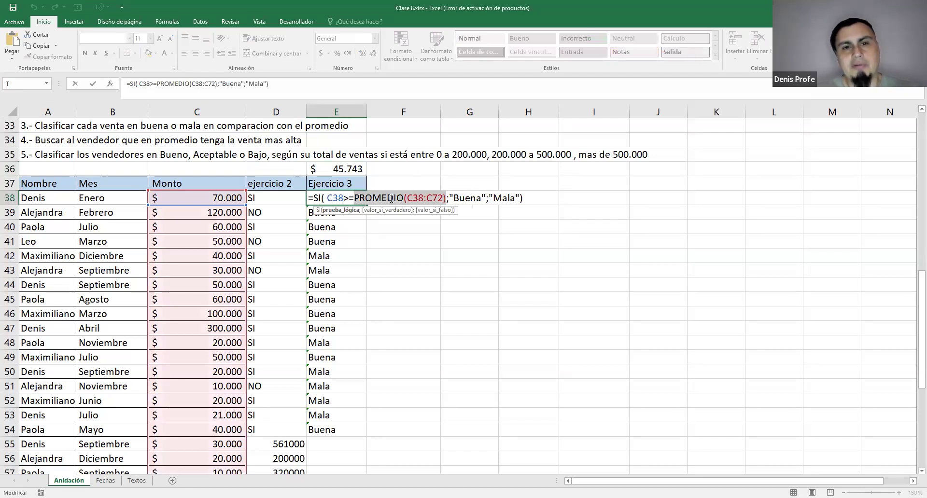
left_click_drag(327, 197, 447, 198)
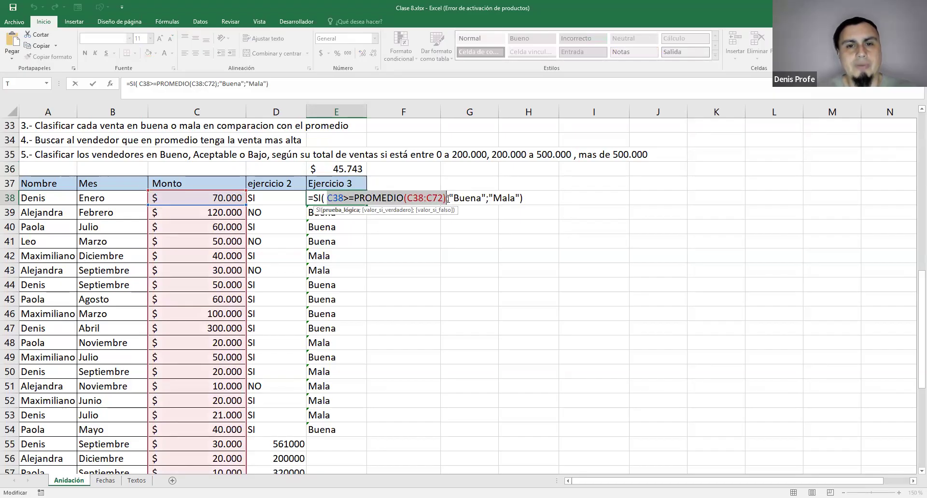
double_click(476, 199)
left_click_drag(485, 199, 494, 199)
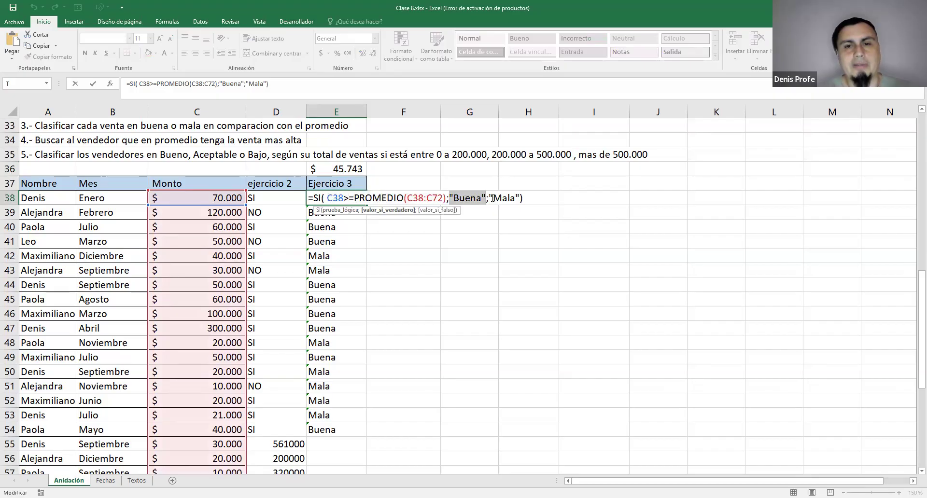
left_click_drag(489, 198, 520, 198)
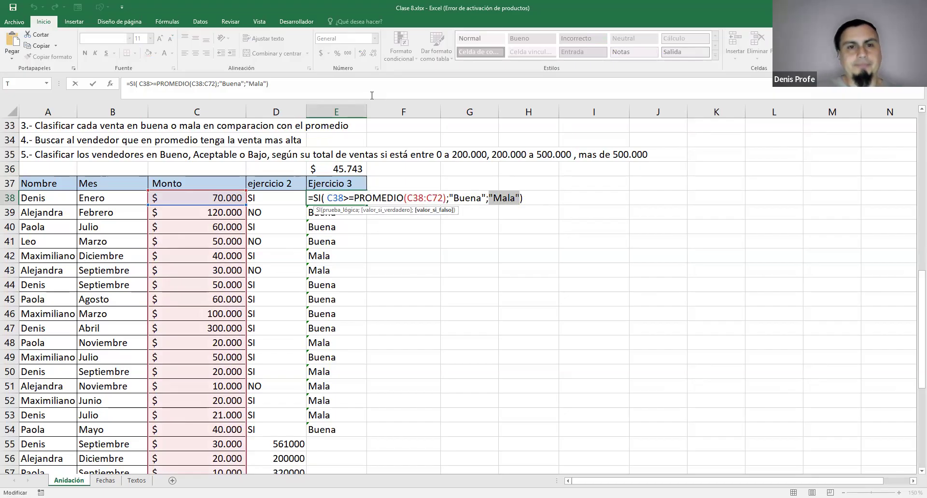
key("Return")
- Enter the heading "Ejercicio 4" in F37, beside the Ejercicio 3 column of the sales table
scroll(467, 206, "up", 2)
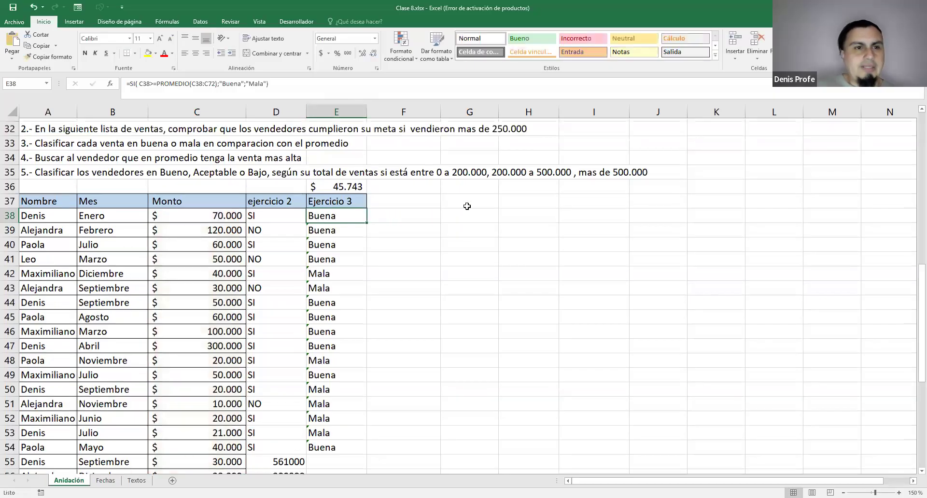
left_click(400, 266)
type("E")
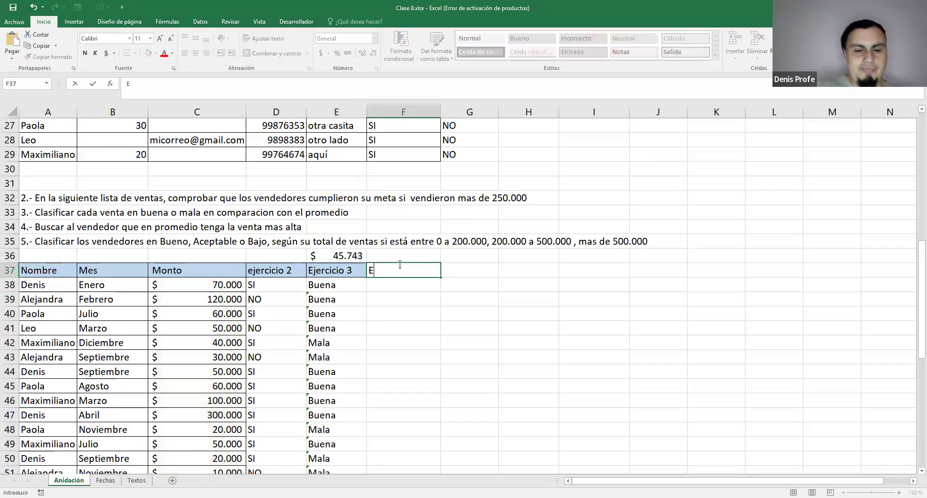
type("jercicio 4")
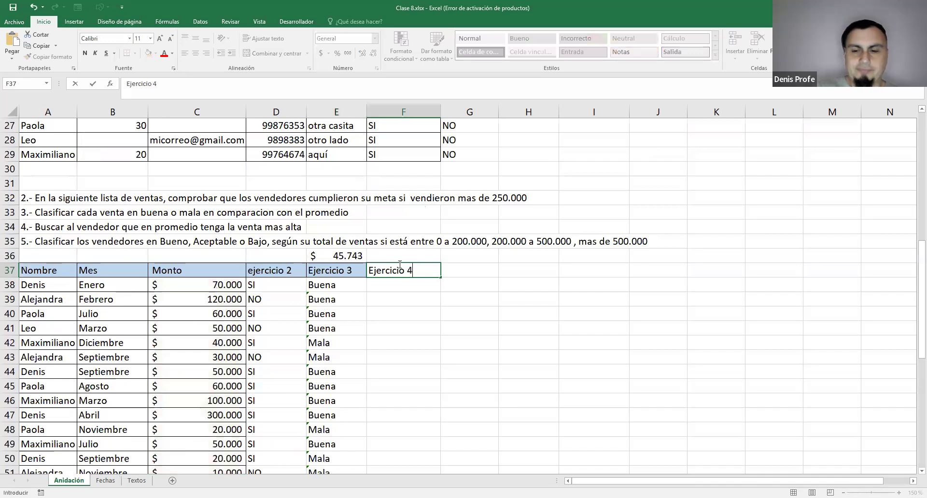
key("Return")
left_click_drag(463, 270, 419, 267)
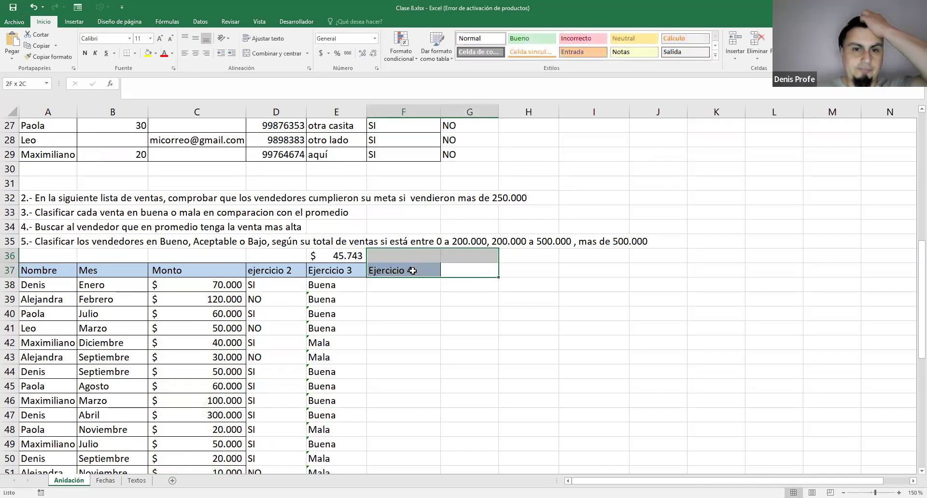
- Apply all borders to the header cells F37 and G37 of the sales table
left_click(135, 54)
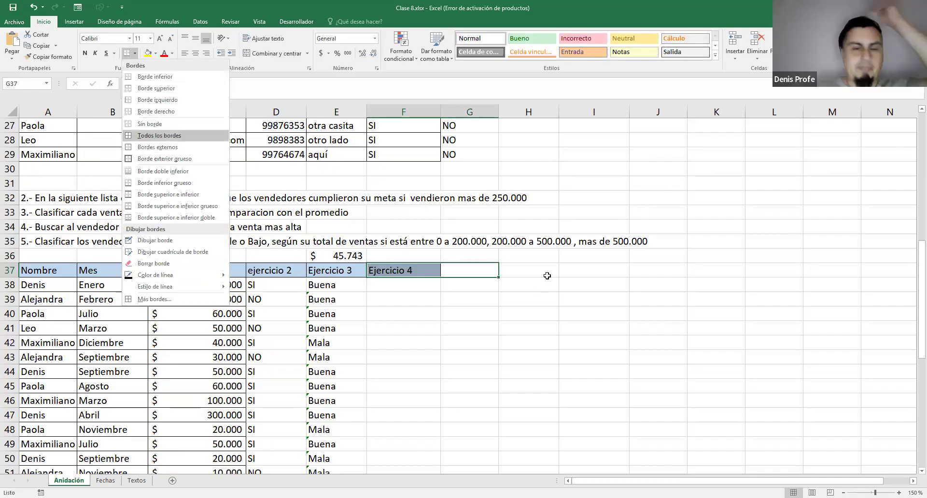
left_click(153, 135)
left_click(637, 257)
left_click(466, 275)
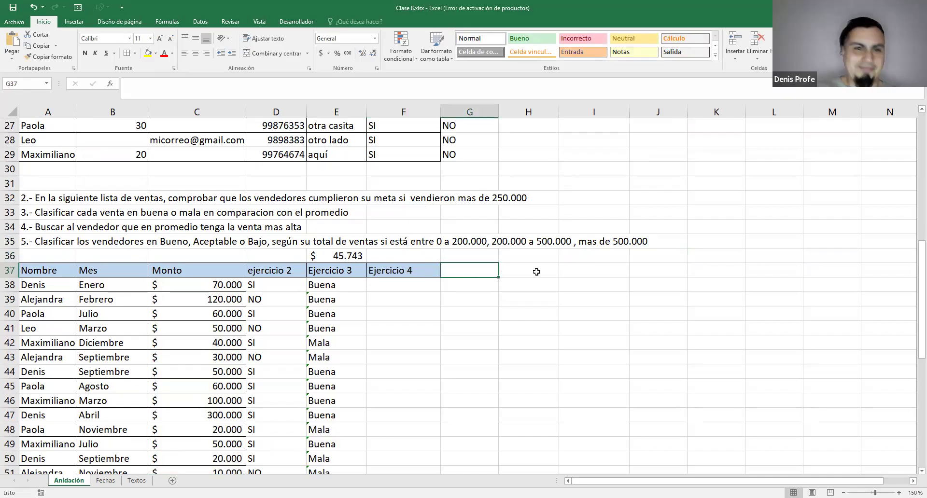
scroll(536, 271, "down", 2)
scroll(537, 272, "up", 2)
scroll(538, 272, "up", 1)
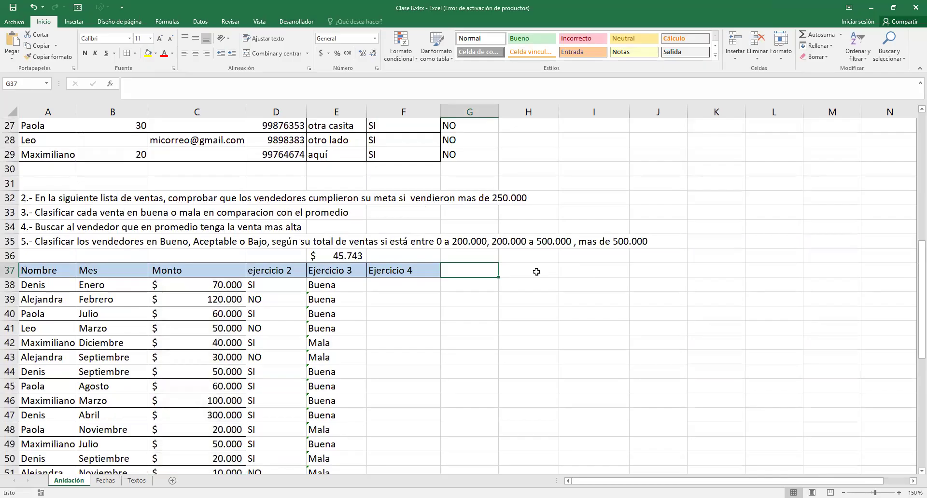
left_click(408, 271)
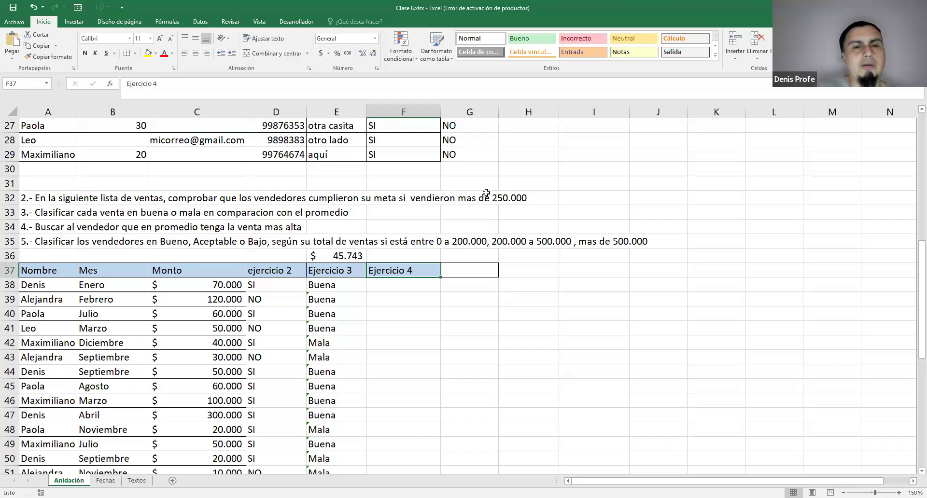
- Start a SUMAR.SI formula in F38 with the names A38:A72 as range and A38 as criterion
scroll(581, 206, "down", 2)
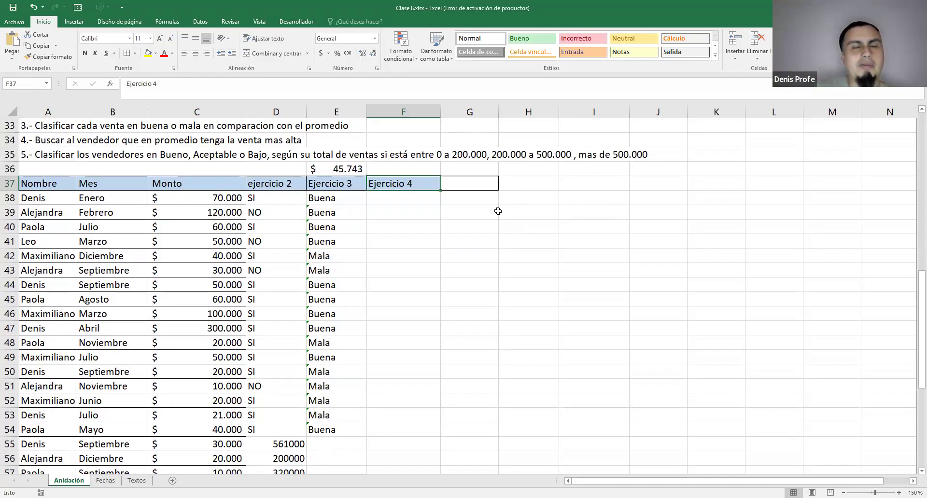
left_click(419, 194)
type("=")
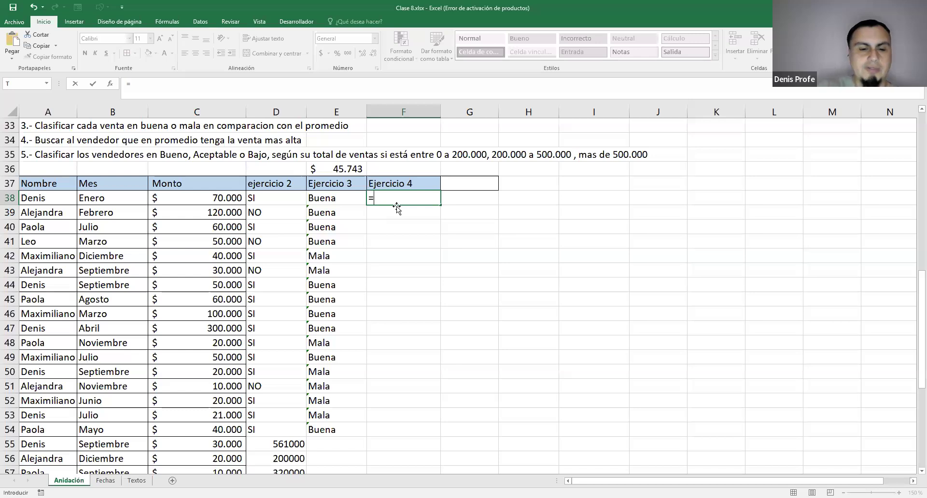
type("SUMAR.SI")
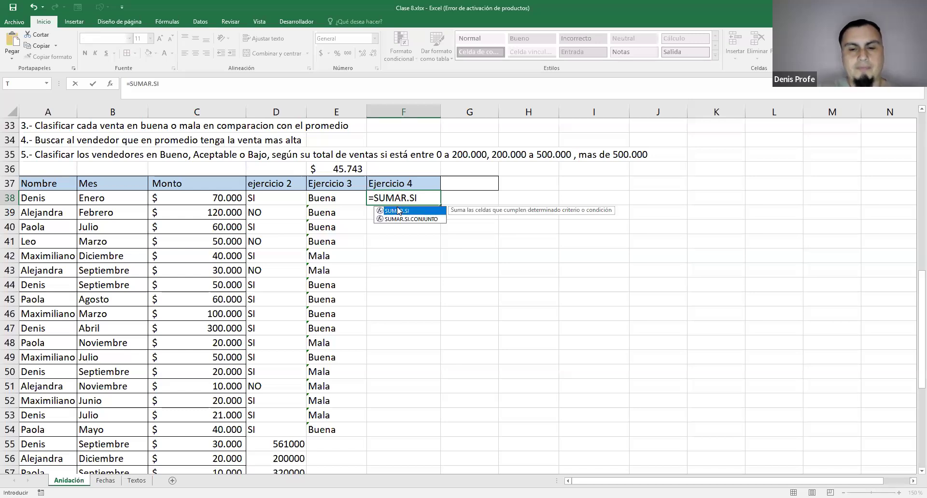
double_click(398, 211)
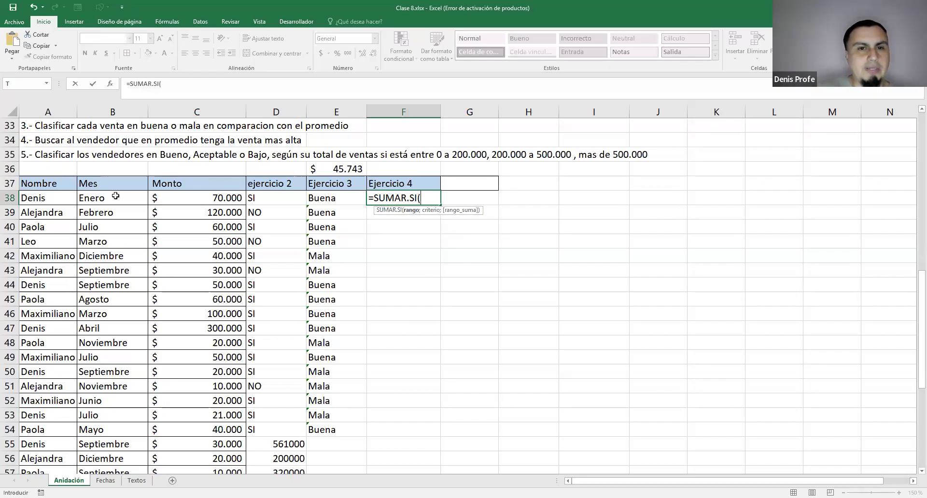
left_click_drag(48, 198, 62, 440)
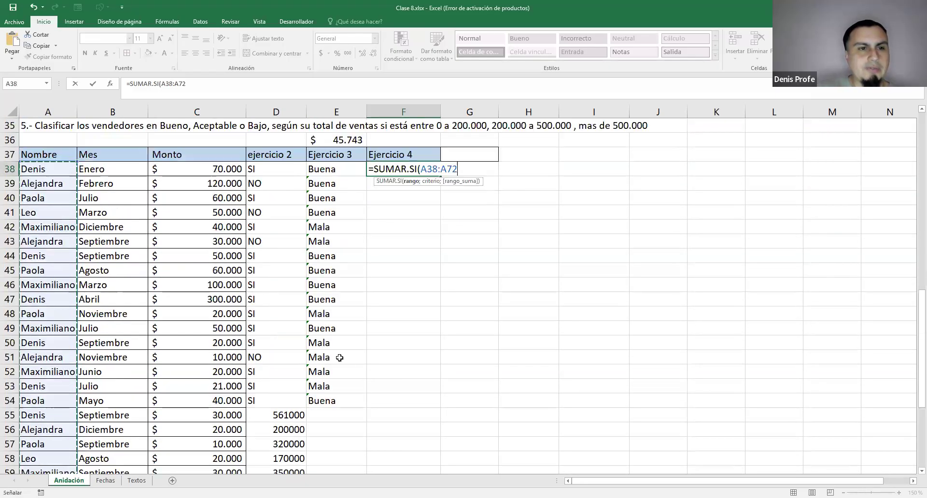
scroll(338, 358, "up", 1)
scroll(517, 315, "up", 1)
type(";")
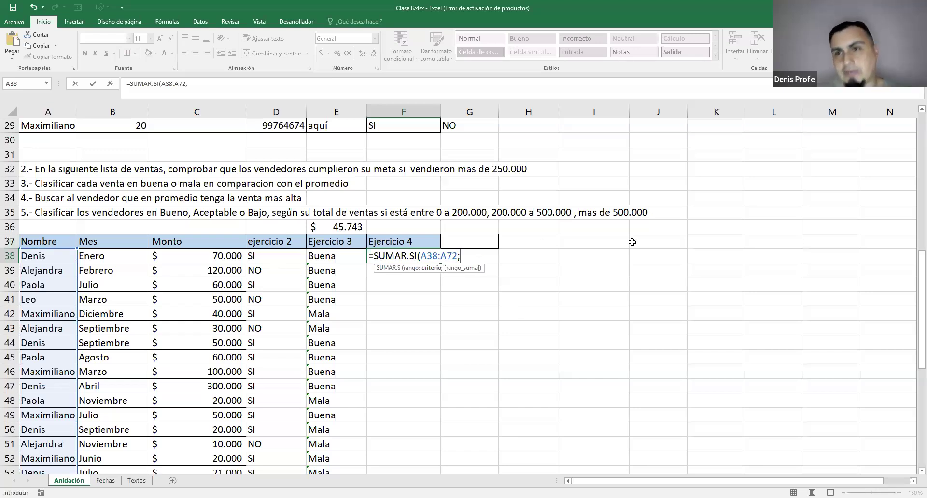
left_click(62, 256)
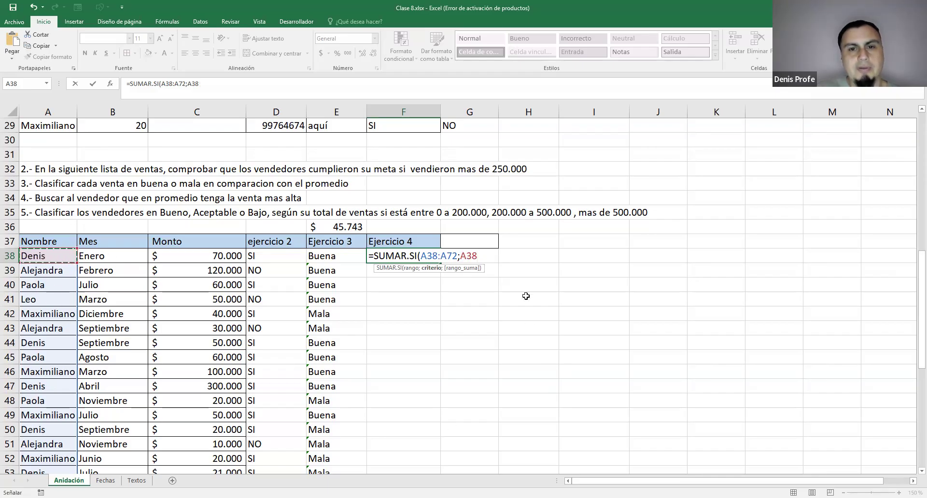
type(";")
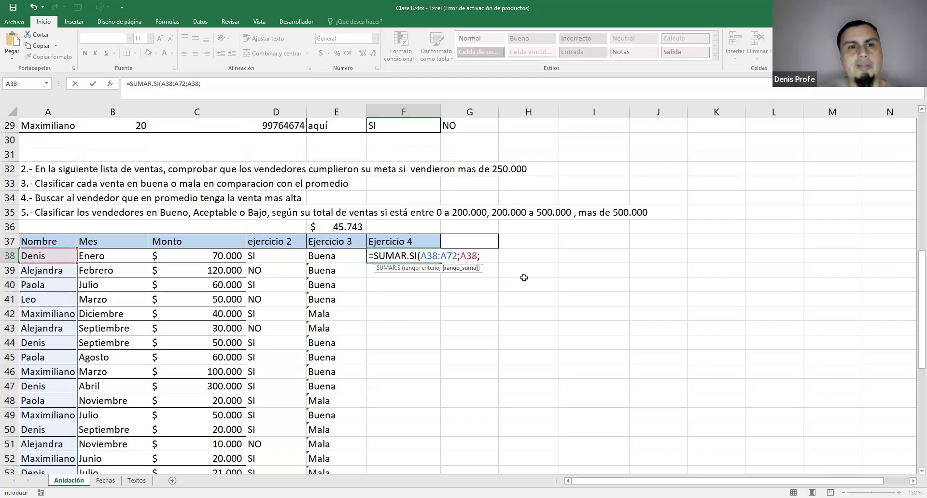
- Add the Monto amounts C38:C72 as the sum range and close the SUMAR.SI formula in F38
key("Left")
key("Left")
key("Left")
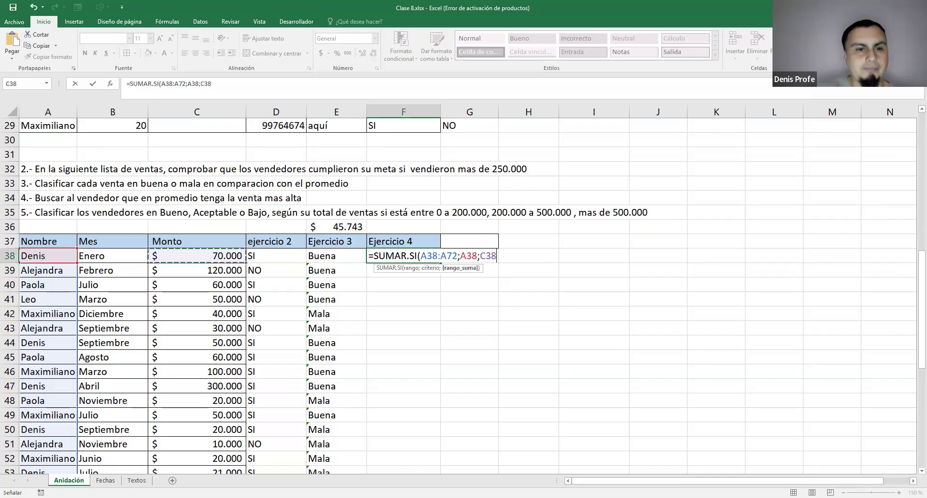
left_click_drag(196, 256, 201, 472)
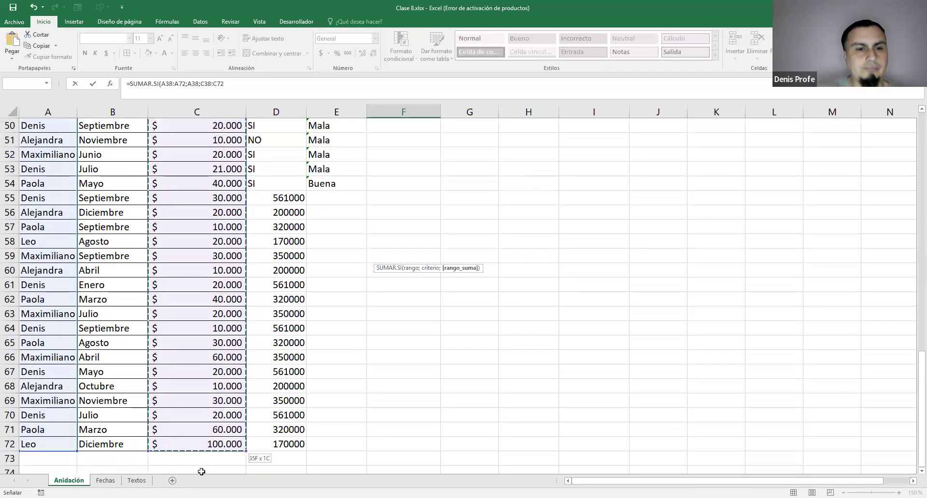
scroll(211, 402, "up", 5)
left_click(218, 170)
left_click_drag(218, 183, 236, 411)
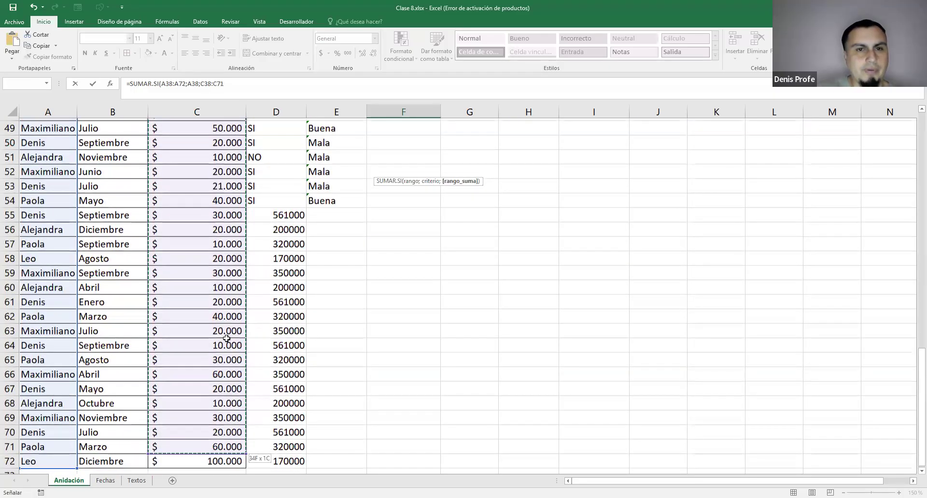
scroll(595, 208, "up", 5)
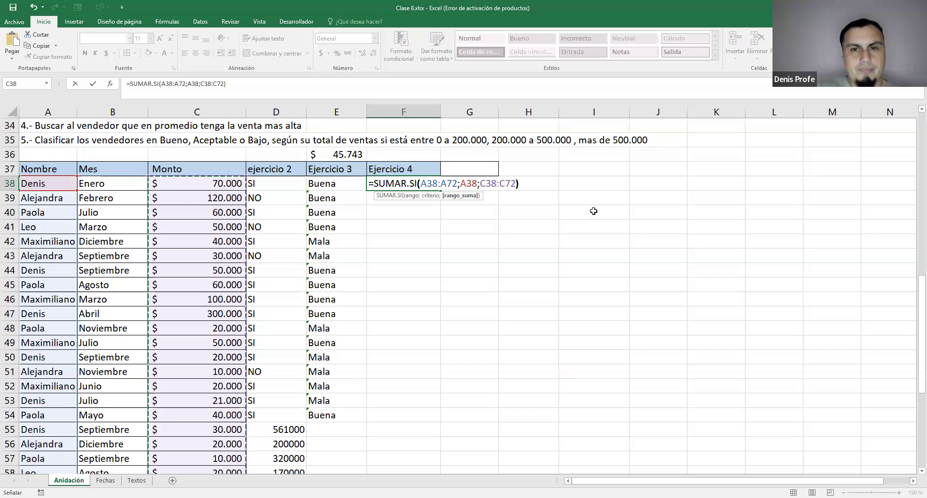
- Anchor the name range in the F38 formula as $A$38:$A$72
key("F2")
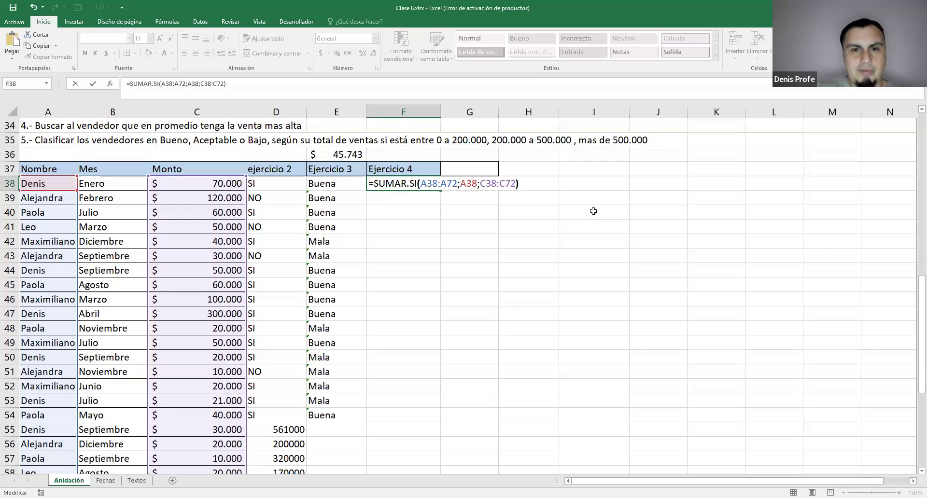
key("Left")
key("Left")
key("Left")
key("Left")
key("Left")
key("Left")
key("Left")
key("Left")
key("Left")
key("Left")
key("Left")
key("Left")
key("Left")
key("Left")
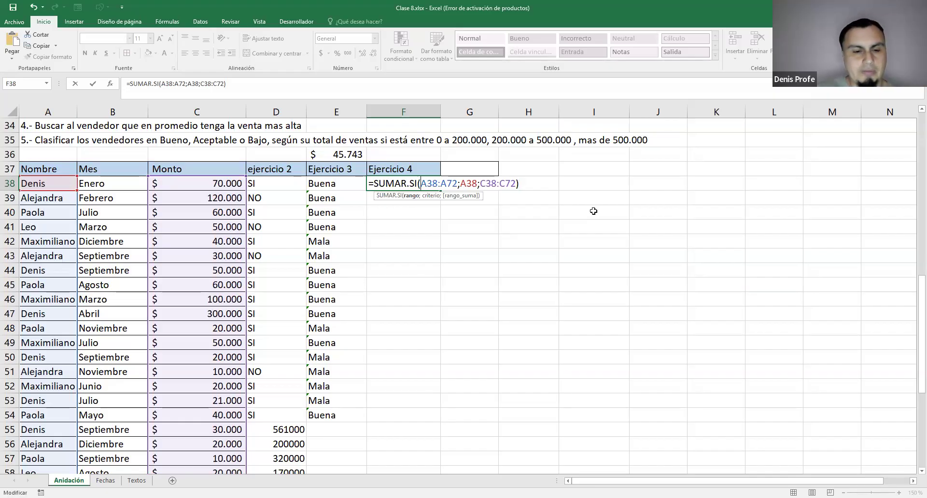
type("$")
key("shift+Right")
type("$")
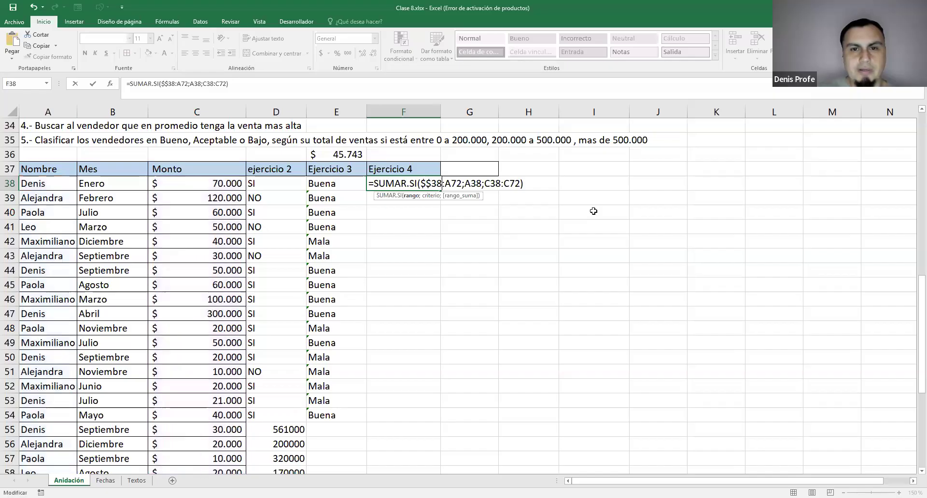
key("Right")
key("Right")
key("Right")
type("$")
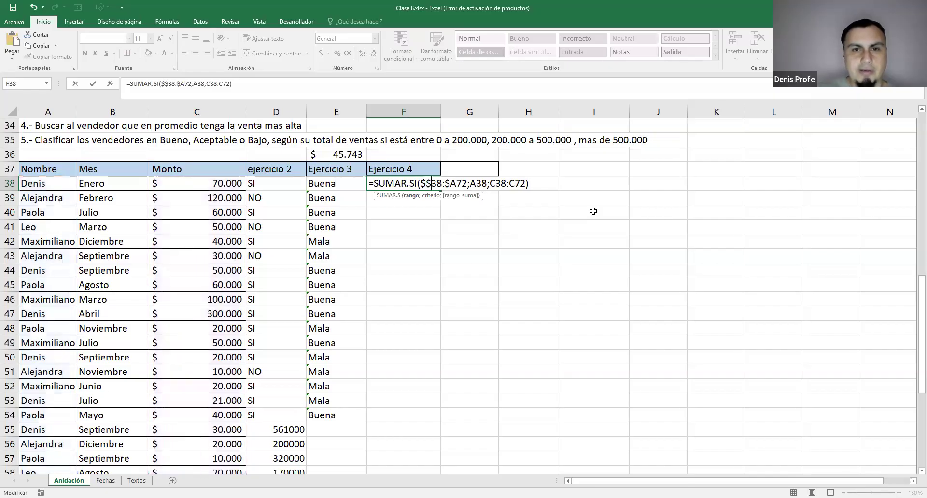
key("Left")
key("Left")
key("Left")
key("Left")
key("BackSpace")
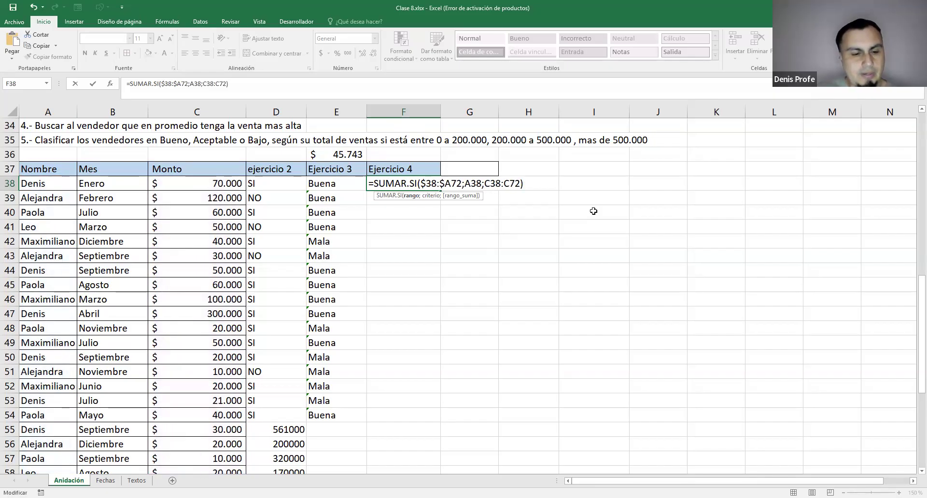
key("ctrl+z")
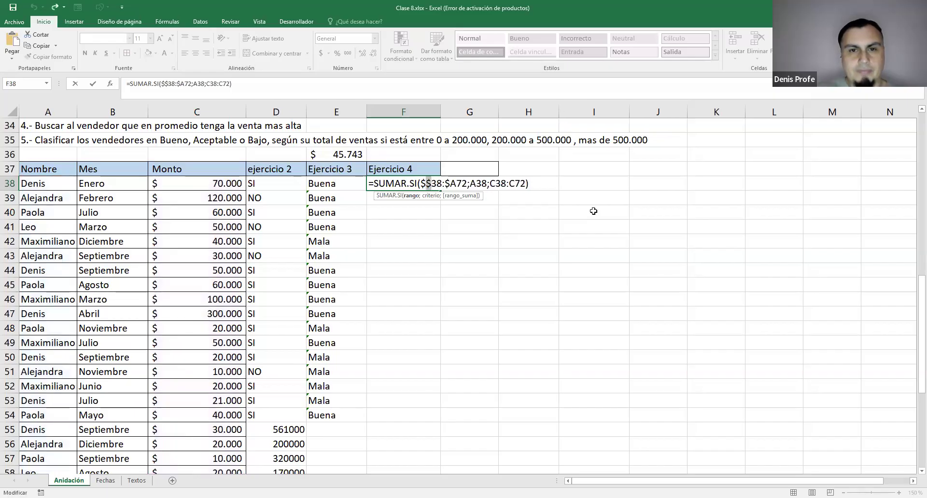
key("BackSpace")
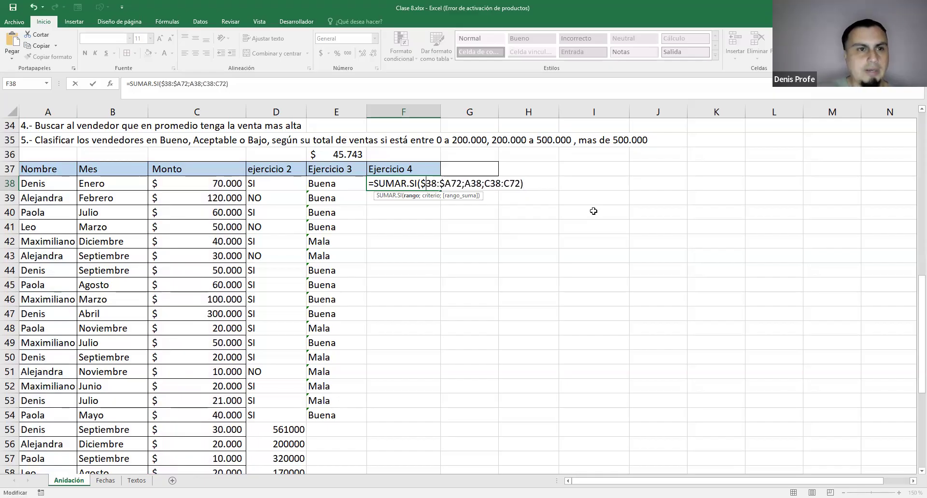
type("A")
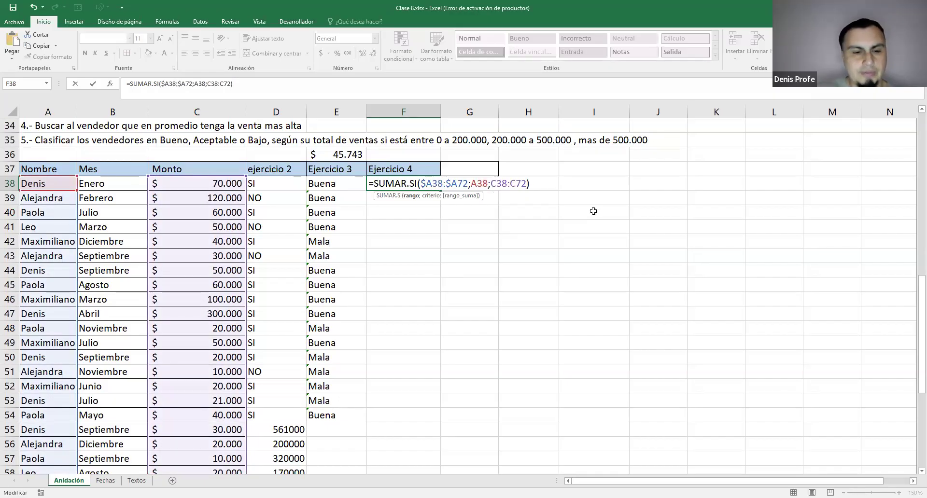
type("$")
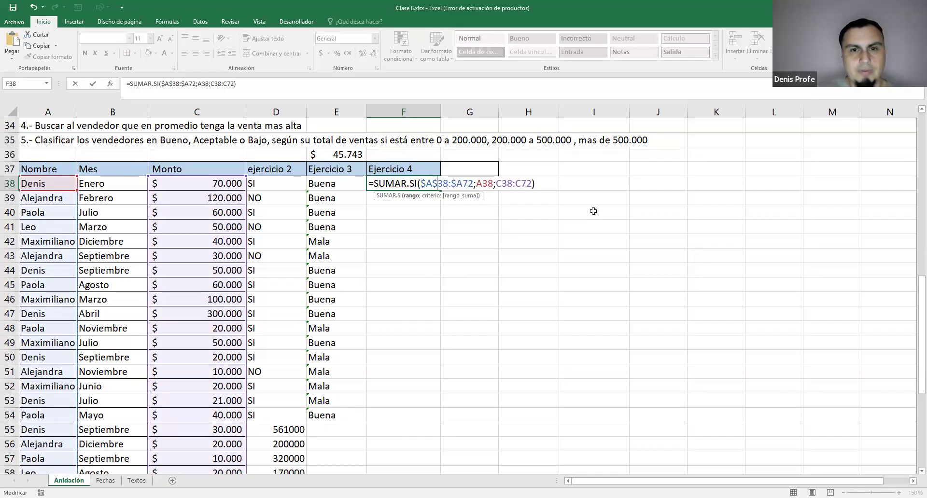
key("Right")
key("Right")
key("Right")
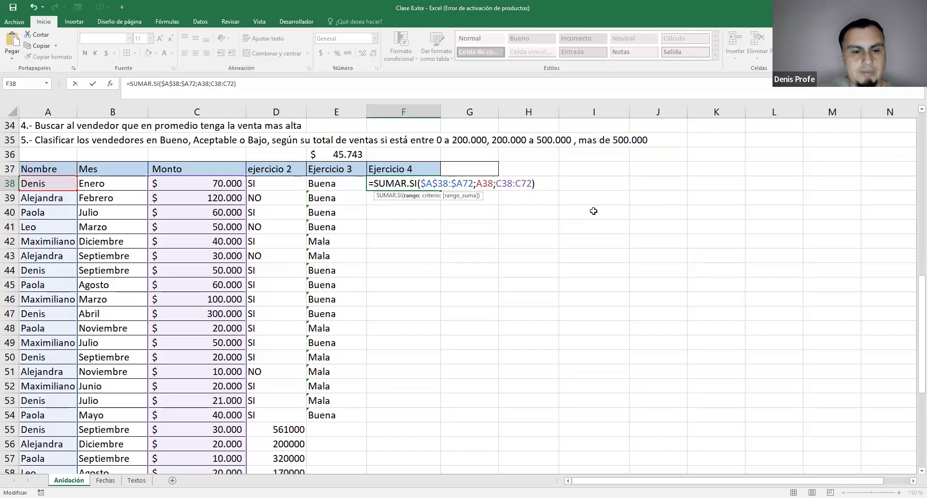
type("$")
- Anchor the sum range as $C$38:$C$72 and enter the SUMAR.SI formula in F38
key("Right")
key("Right")
key("Right")
key("Right")
key("Right")
key("Right")
key("Right")
type("$")
key("Right")
type("$")
key("Right")
key("Right")
type("$A")
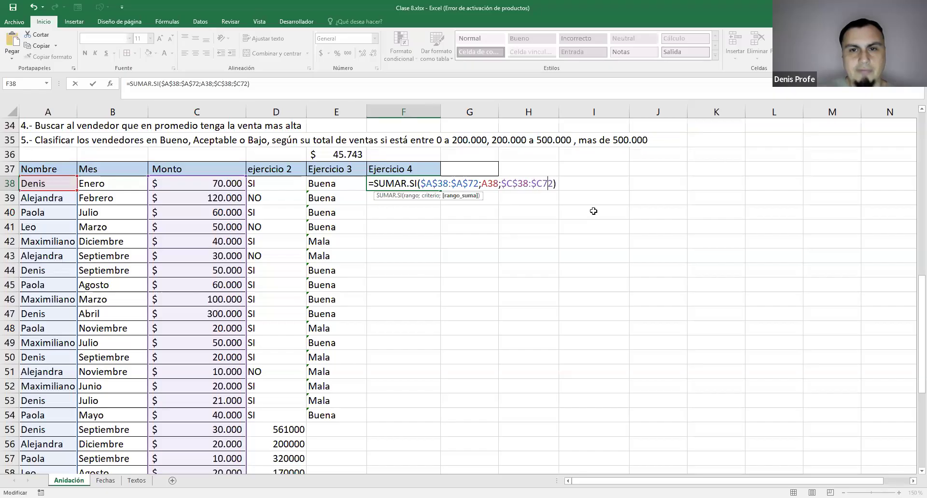
type("$")
key("Return")
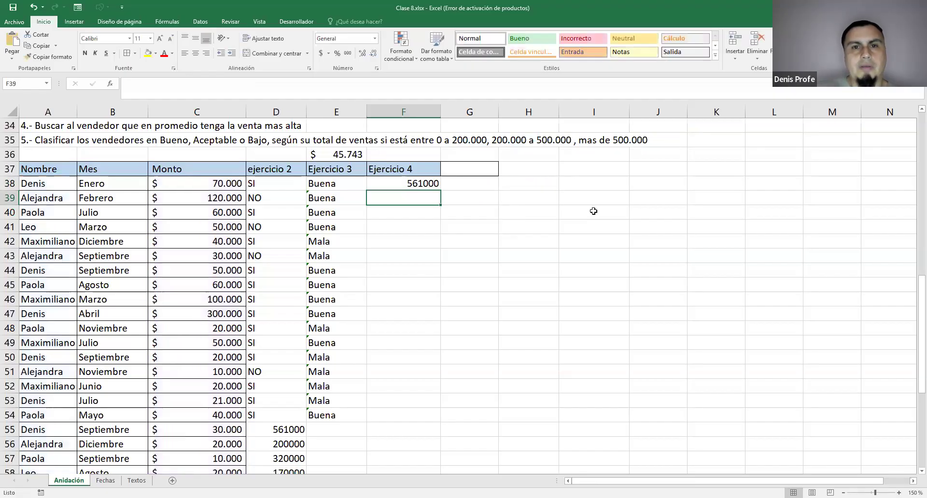
- Fill the F38 formula down to F54, and compare the Ejercicio 4 totals in rows 38 and 44
left_click(433, 182)
left_click_drag(441, 190, 439, 418)
left_click_drag(47, 183, 406, 183)
left_click_drag(29, 270, 420, 271)
left_click_drag(29, 183, 435, 182)
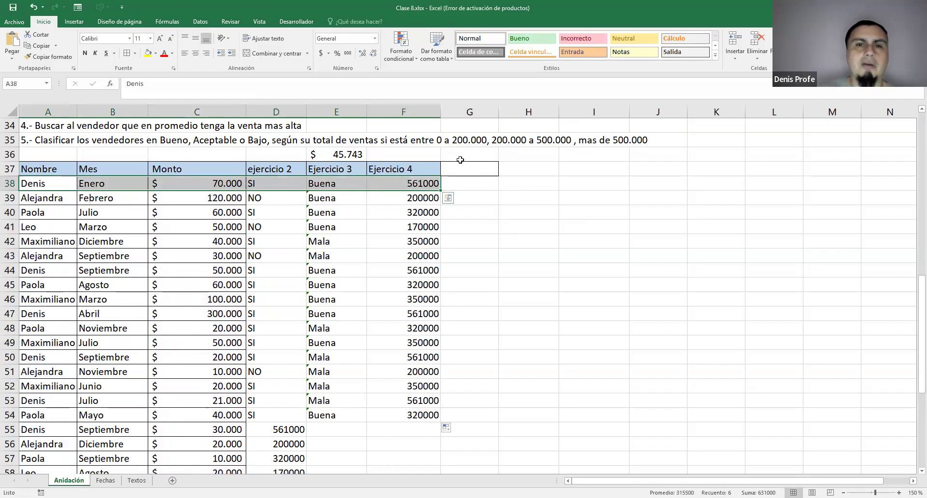
- Reopen the formula in F38 and append a division operator after the SUMAR.SI function
left_click(394, 186)
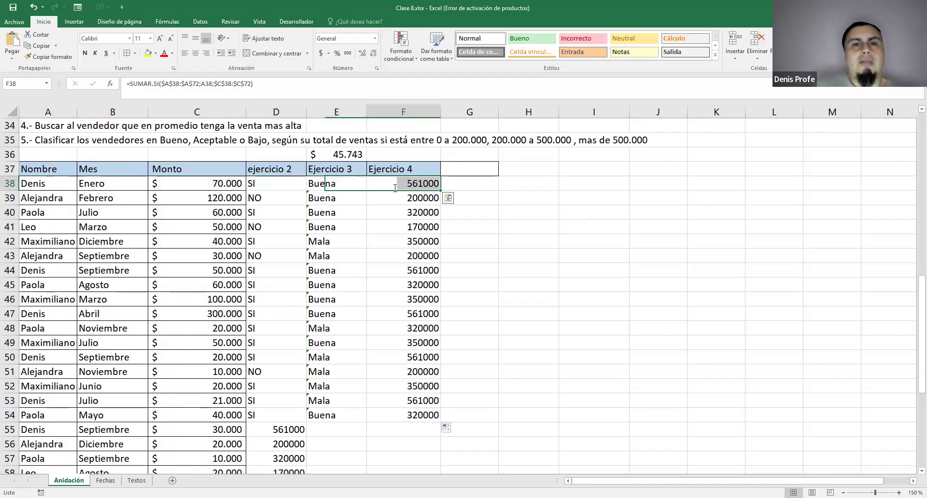
double_click(394, 186)
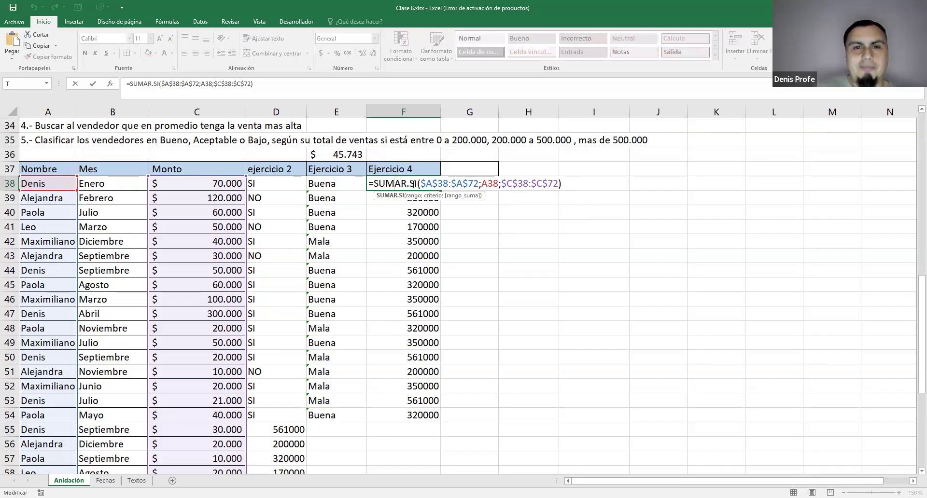
left_click(550, 191)
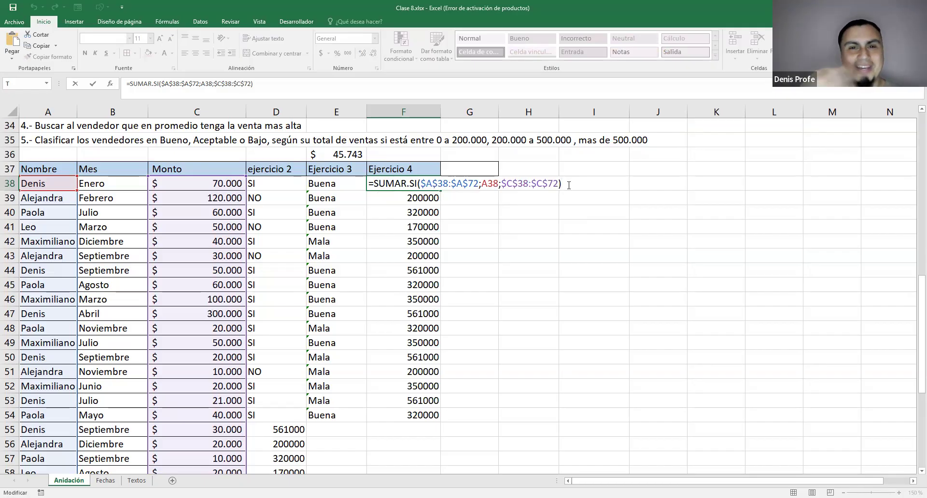
type("/")
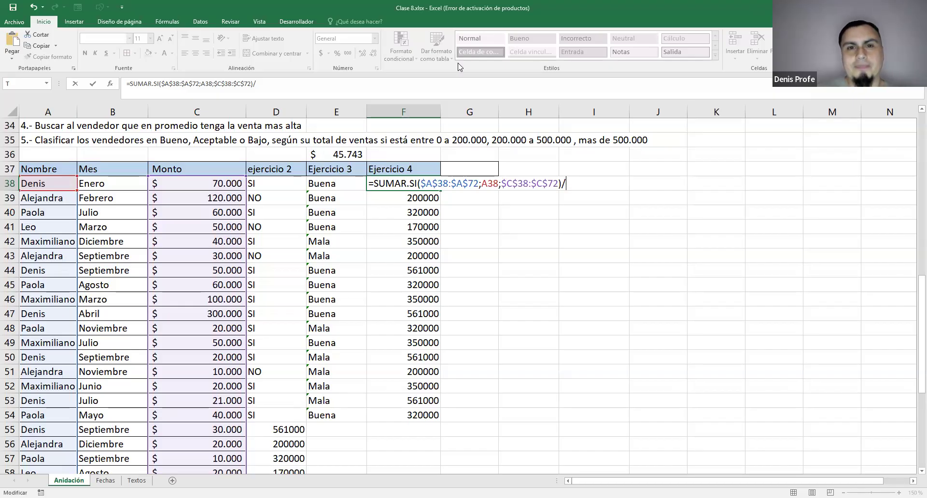
- Review the seller's entries in the Nombre column and start a CONTAR.SI function as the divisor in the F38 formula
left_click_drag(525, 184, 563, 184)
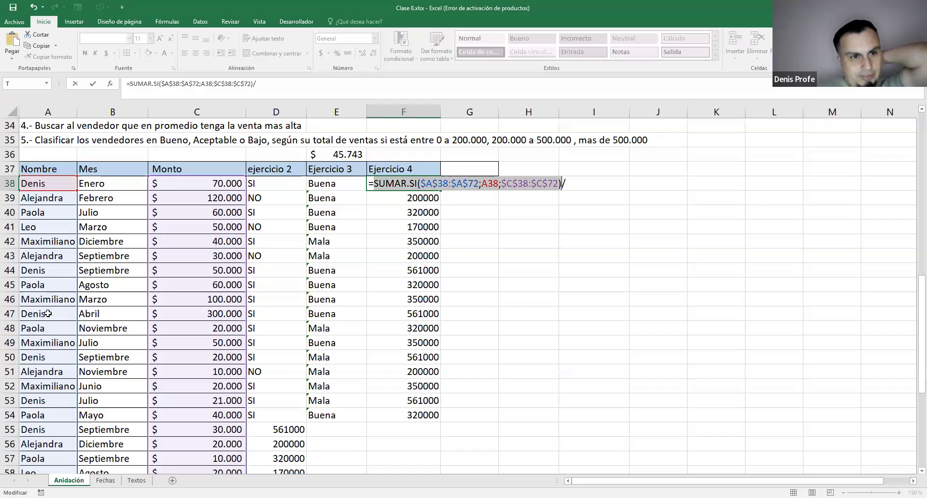
scroll(70, 369, "down", 2)
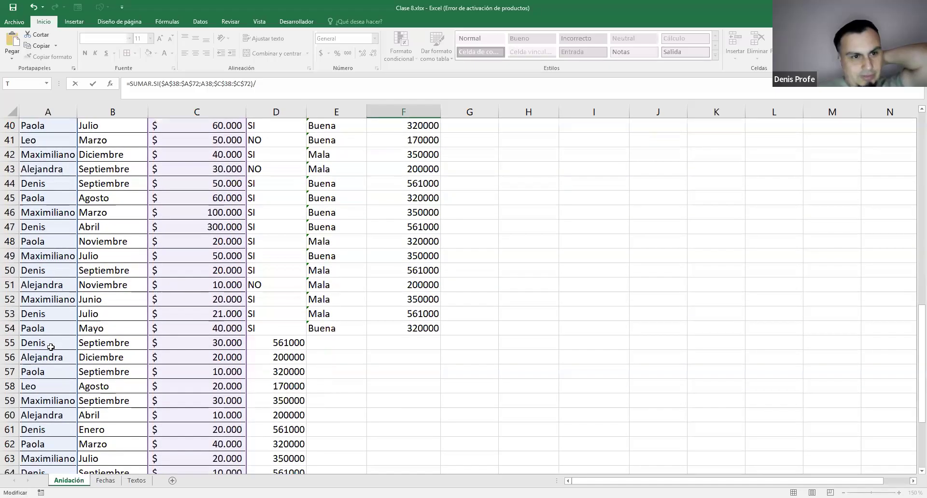
scroll(51, 347, "down", 4)
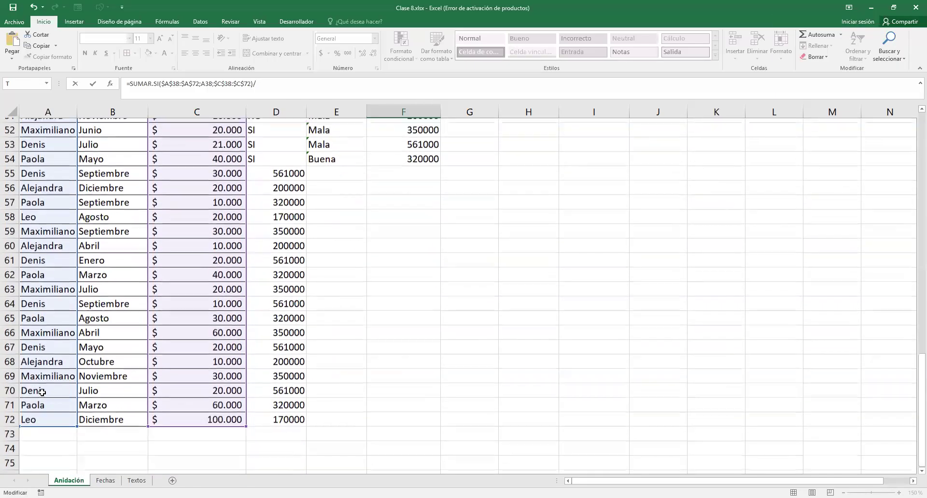
scroll(42, 392, "up", 6)
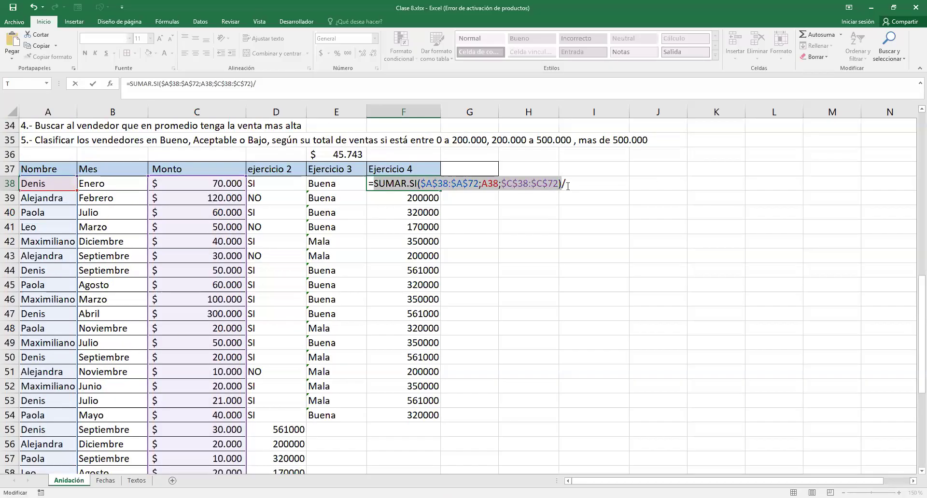
left_click(574, 186)
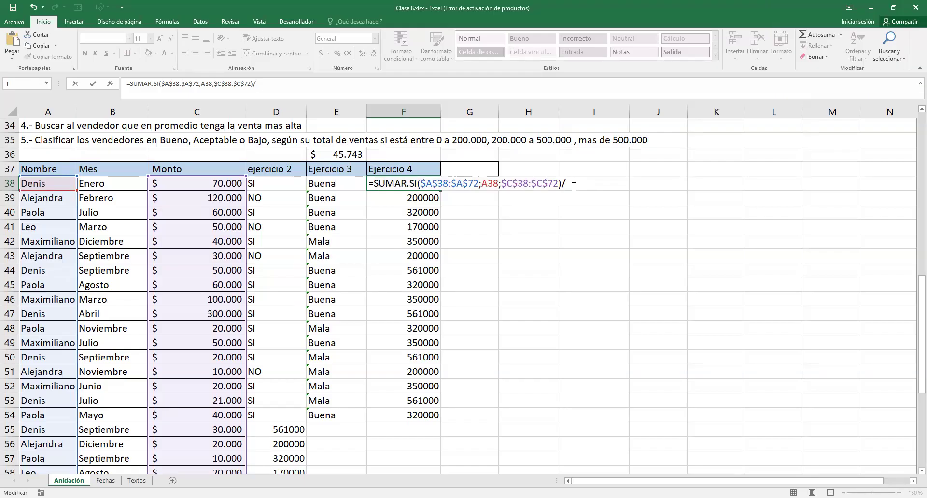
type("CONTAR")
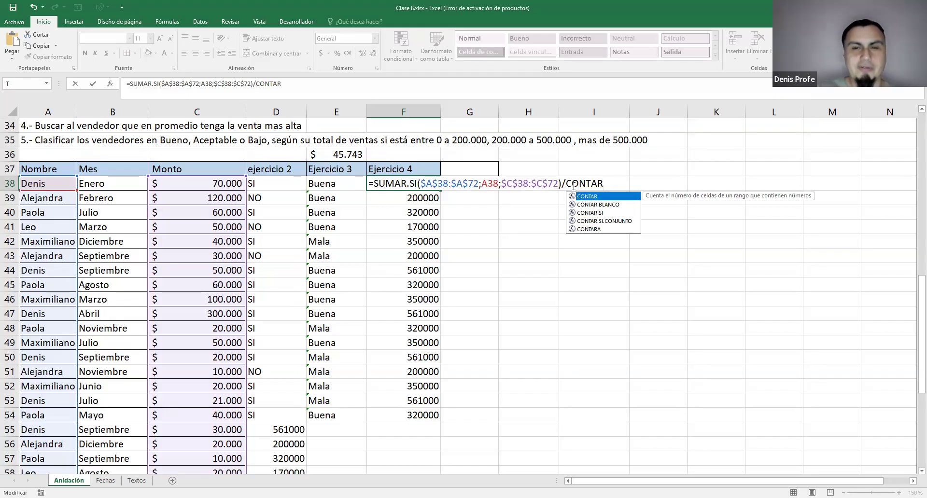
type(".SI")
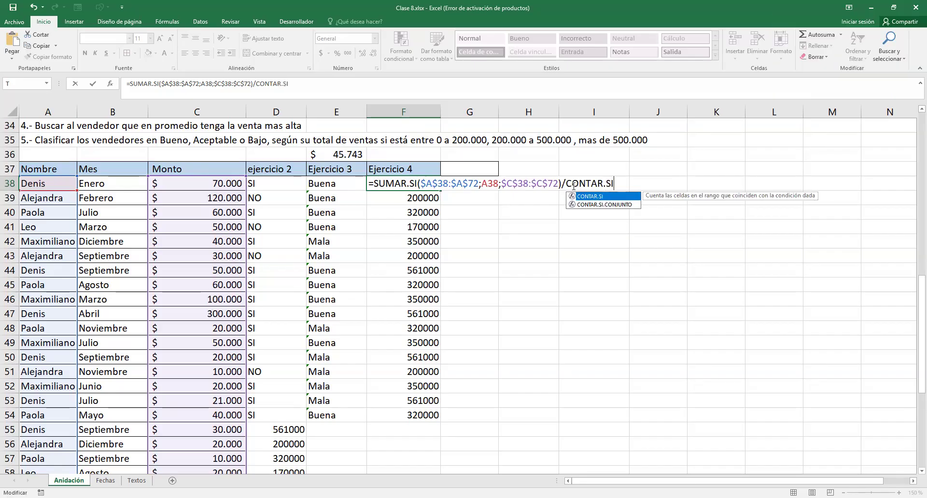
type("(")
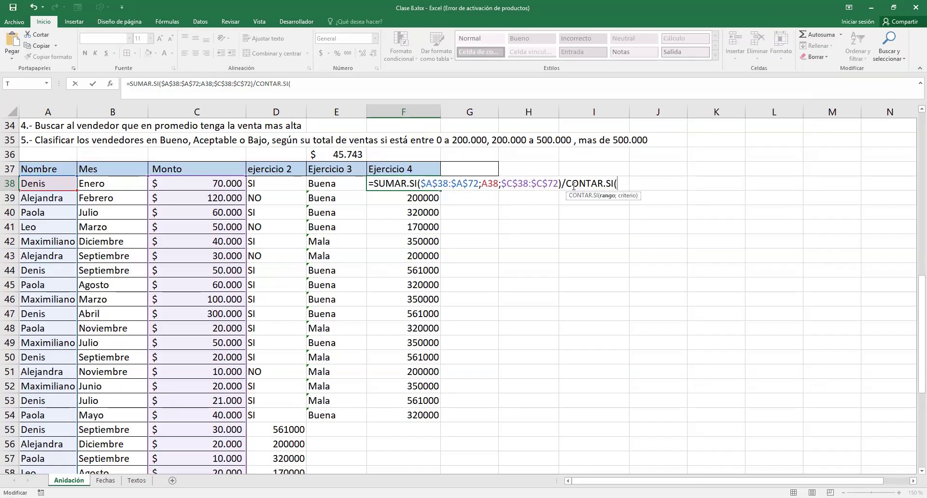
- Give CONTAR.SI the range A38:A72 and the criterion A38, and close the function
left_click_drag(51, 184, 50, 218)
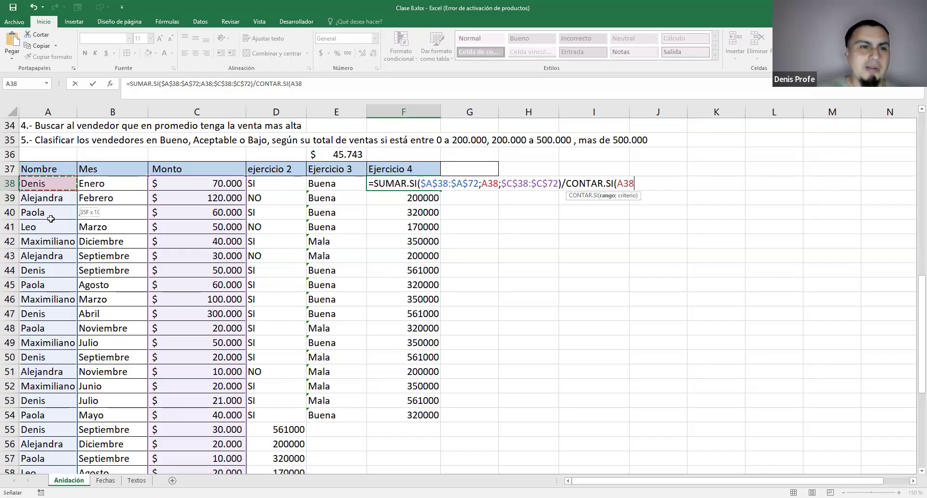
left_click_drag(53, 461, 56, 442)
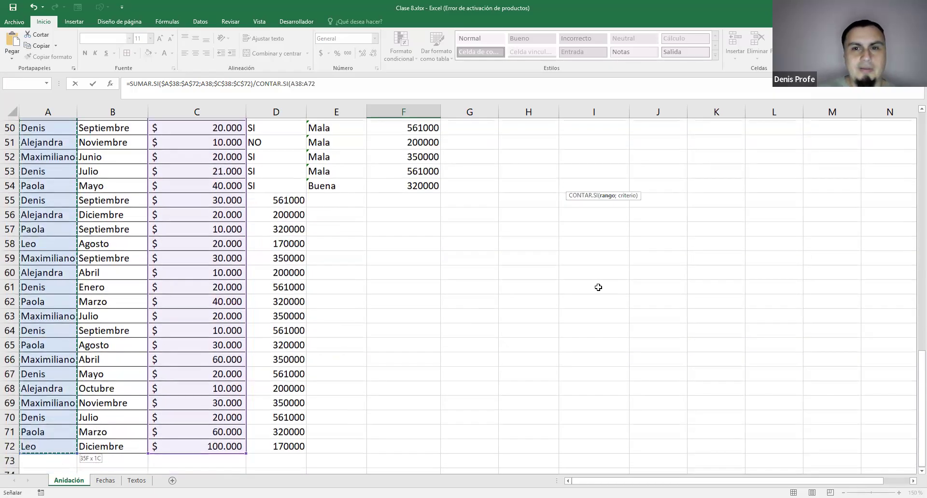
key("F2")
type(";")
left_click(67, 301)
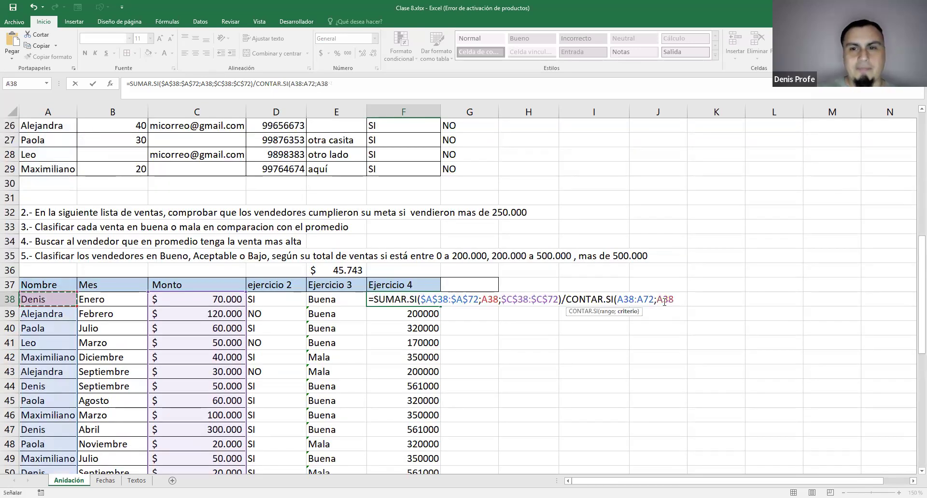
type(")")
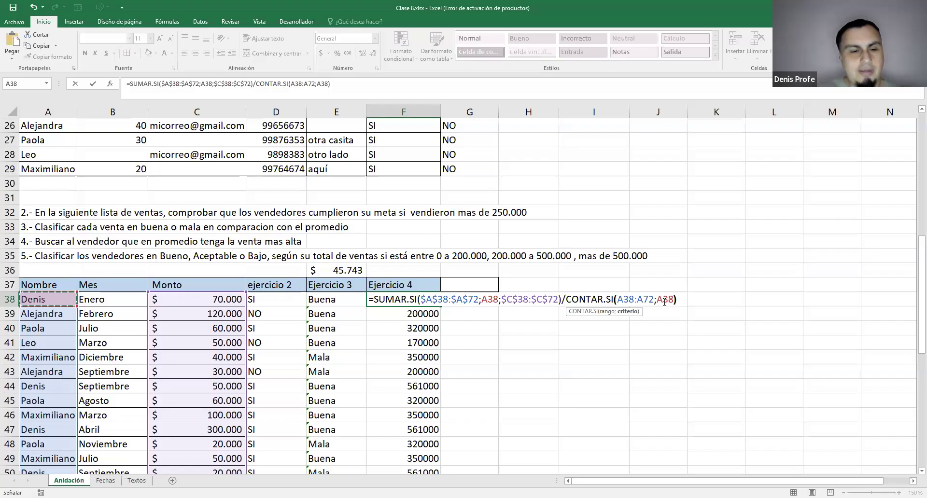
- Anchor the CONTAR.SI range as $A$38:$A$72 and enter the average formula in F38
key("F2")
key("Left")
key("Left")
key("Left")
key("Left")
key("Left")
key("Left")
key("Left")
key("Left")
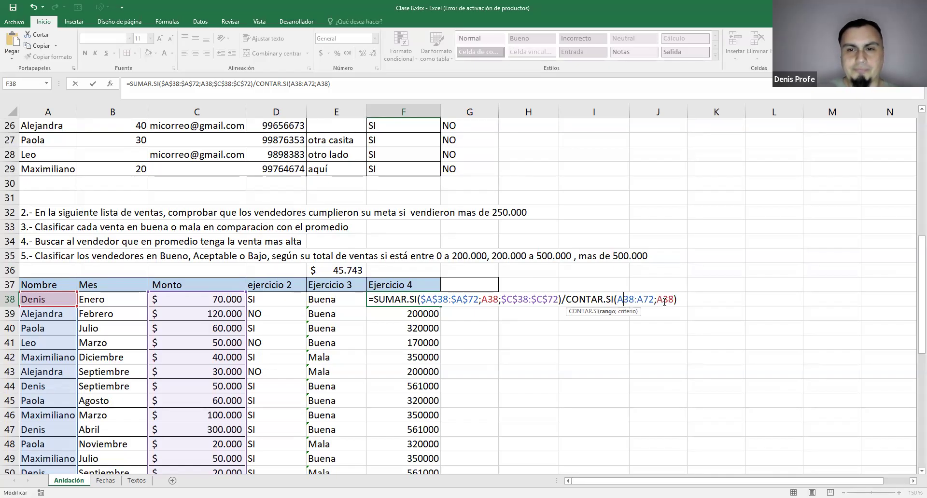
type("$A")
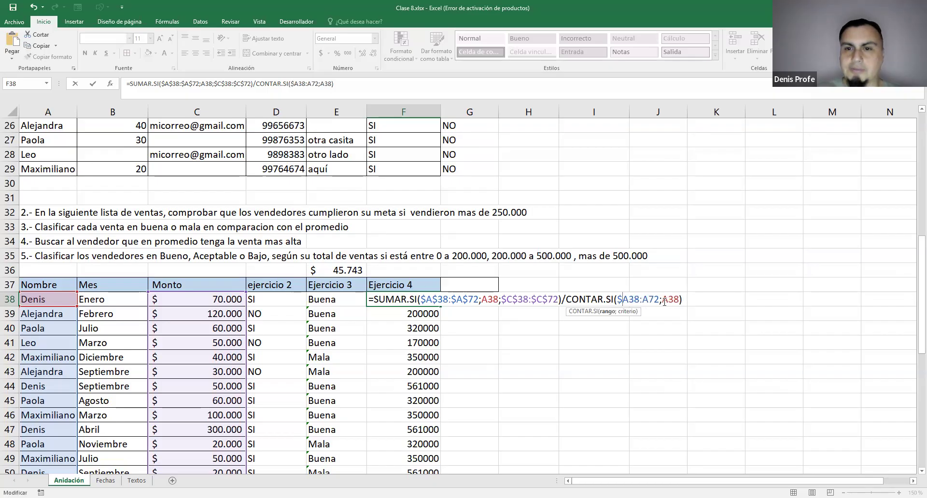
type("$")
key("Right")
key("Right")
type("$")
key("Right")
type("$")
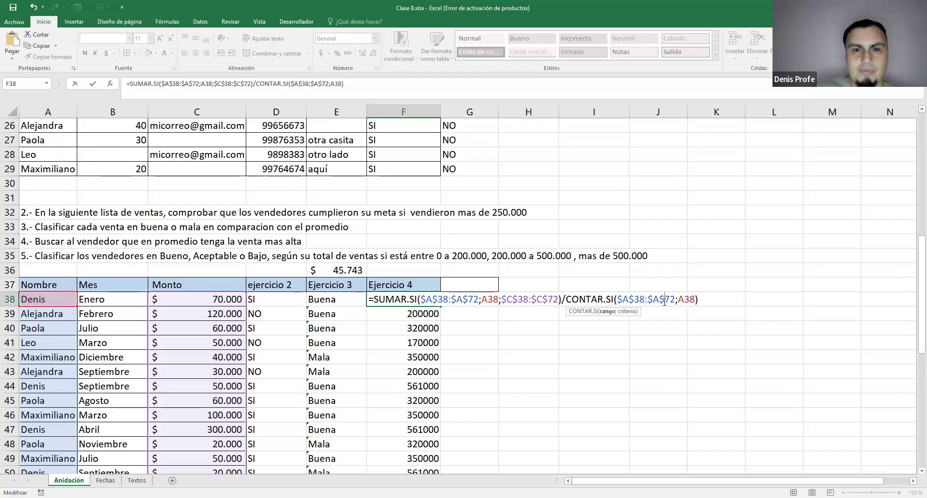
key("Return")
- Fill the average formula from F38 down to F56
key("Up")
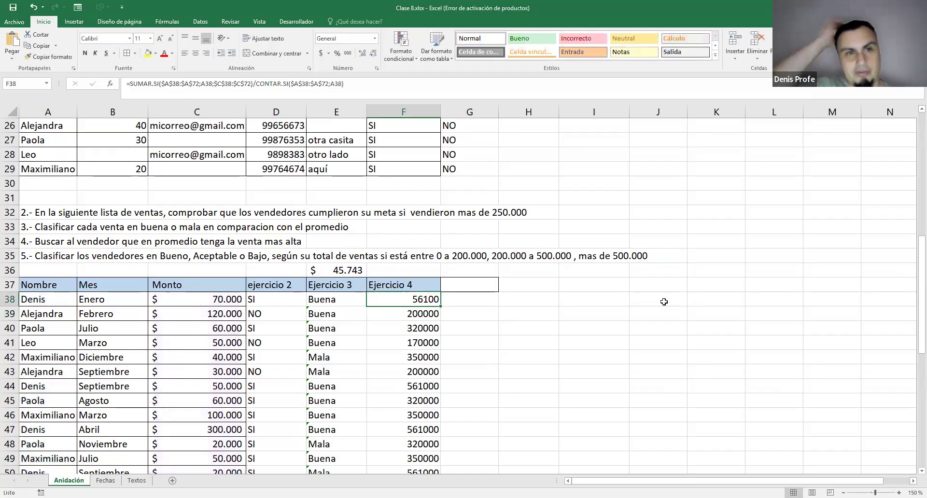
scroll(627, 338, "down", 3)
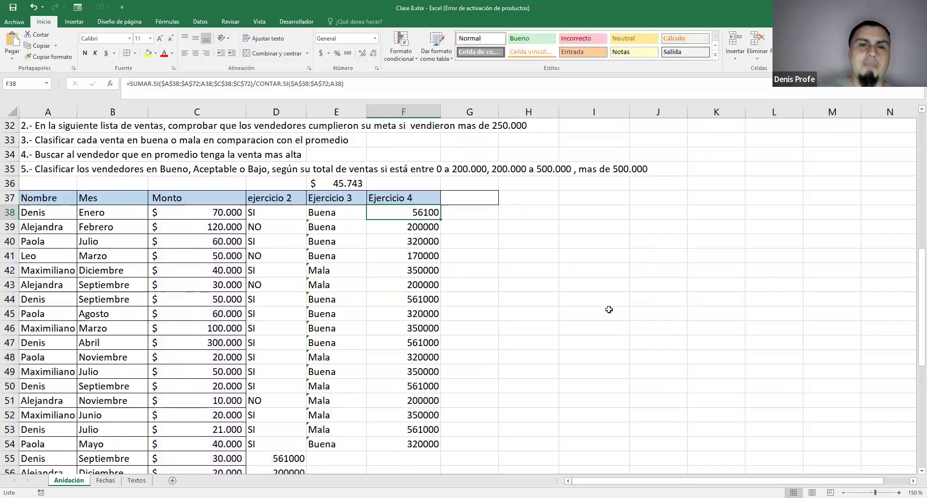
left_click_drag(440, 177, 439, 433)
scroll(537, 323, "up", 2)
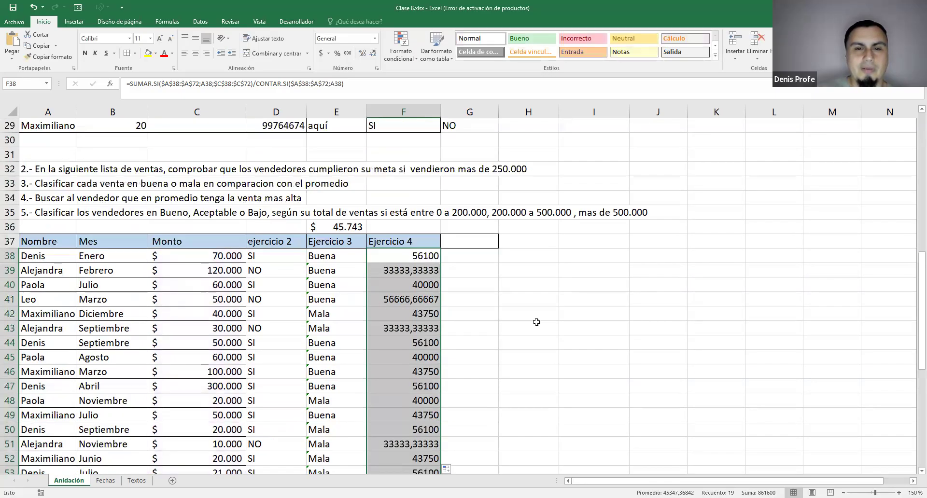
- Compare the sellers' averages in the Ejercicio 4 column and inspect the nested formula in F38 without changing it
left_click(428, 257)
left_click(430, 269)
left_click(430, 256)
left_click(428, 287)
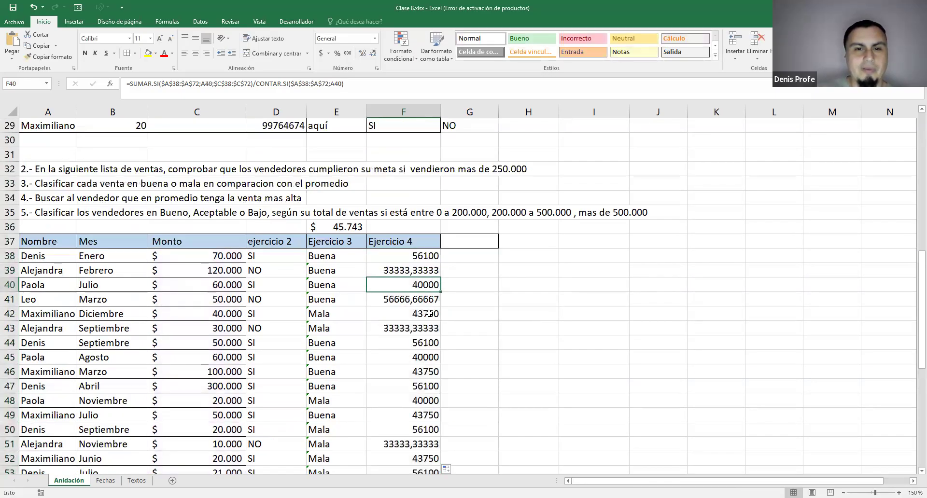
left_click(429, 314)
left_click(431, 286)
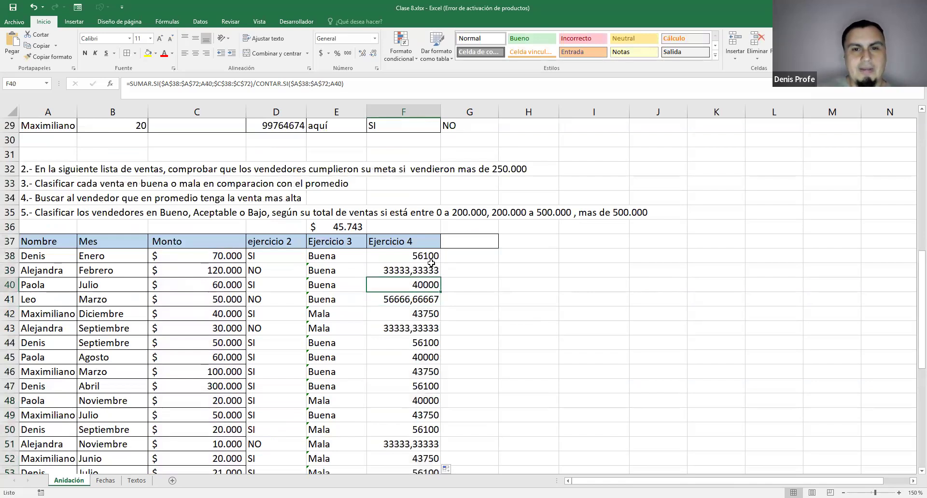
left_click(437, 256)
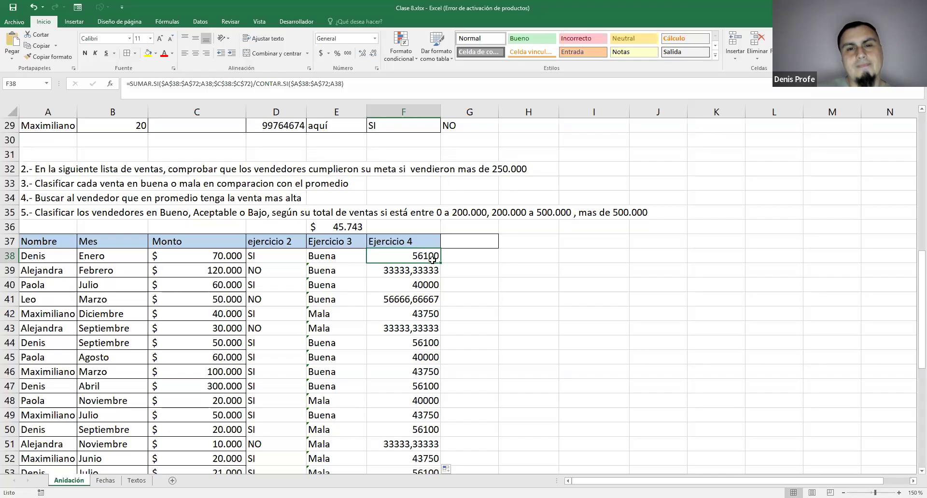
scroll(432, 260, "down", 4)
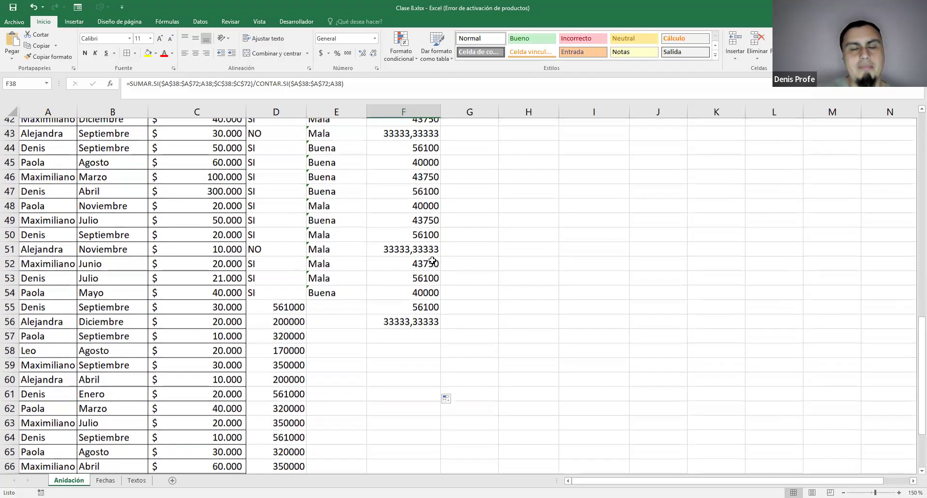
scroll(432, 259, "up", 3)
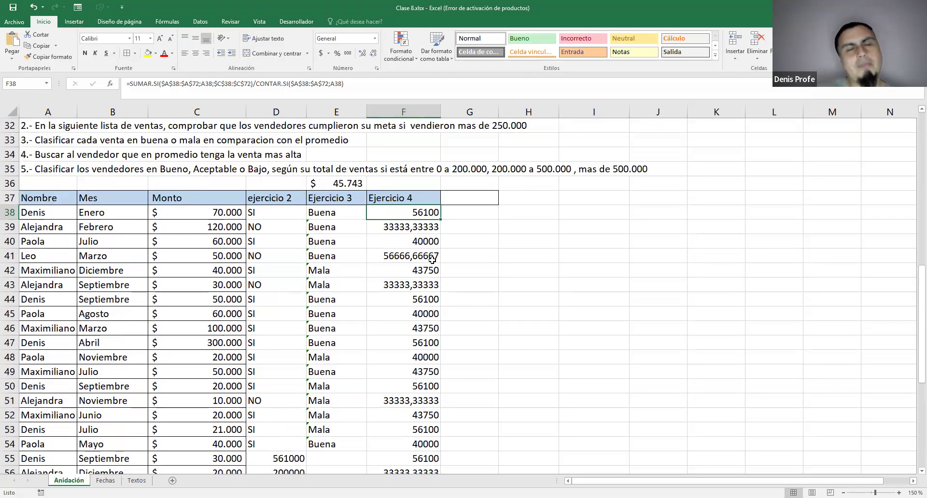
scroll(410, 226, "down", 3)
scroll(418, 274, "up", 3)
scroll(418, 274, "up", 1)
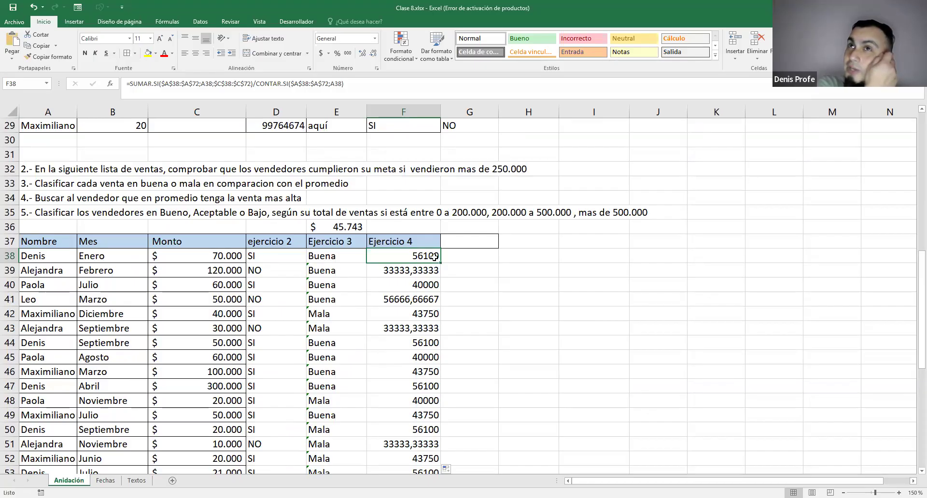
left_click(413, 243)
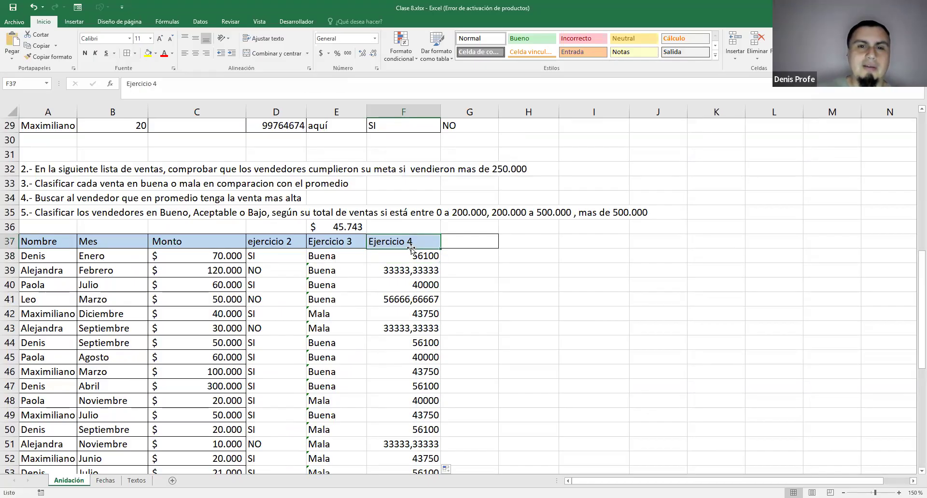
double_click(411, 255)
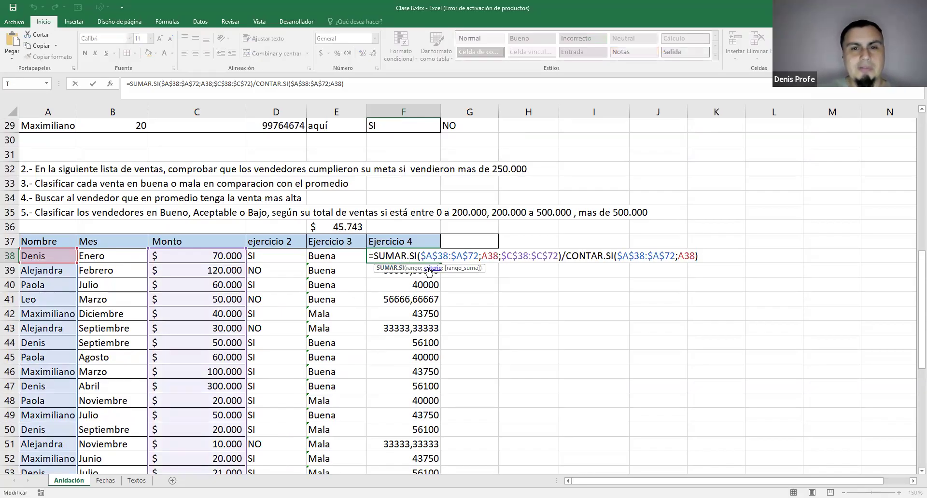
key("Escape")
- Enter a MAX formula over F38:F72 in F36 for the highest seller average
left_click(414, 229)
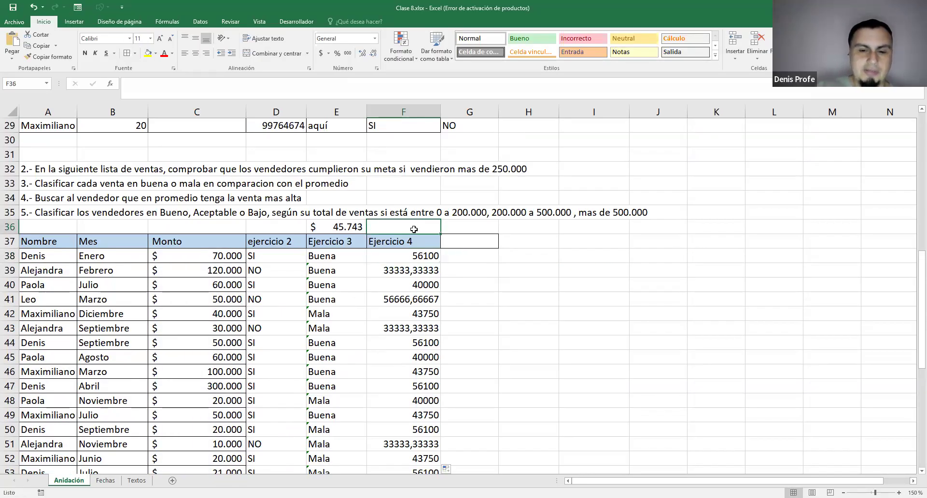
type("=MAX(")
left_click(398, 256)
left_click_drag(398, 256, 404, 452)
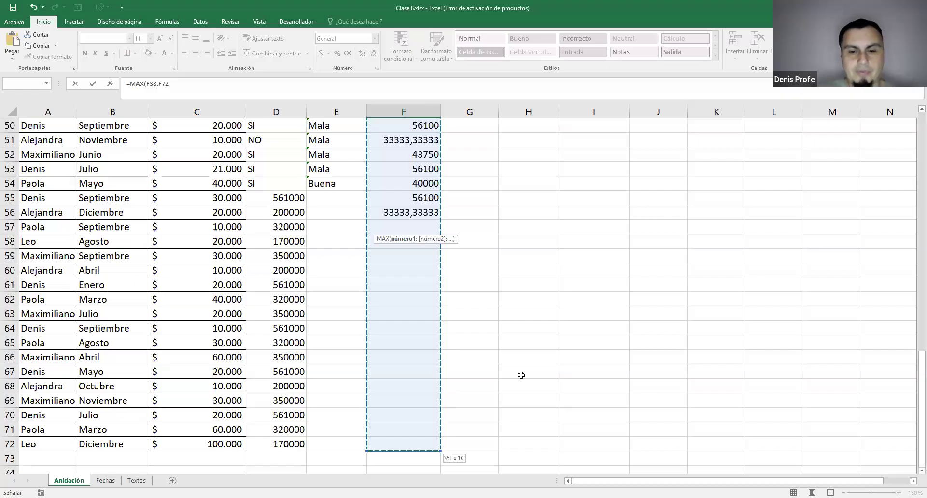
scroll(521, 375, "up", 6)
type(")")
key("Return")
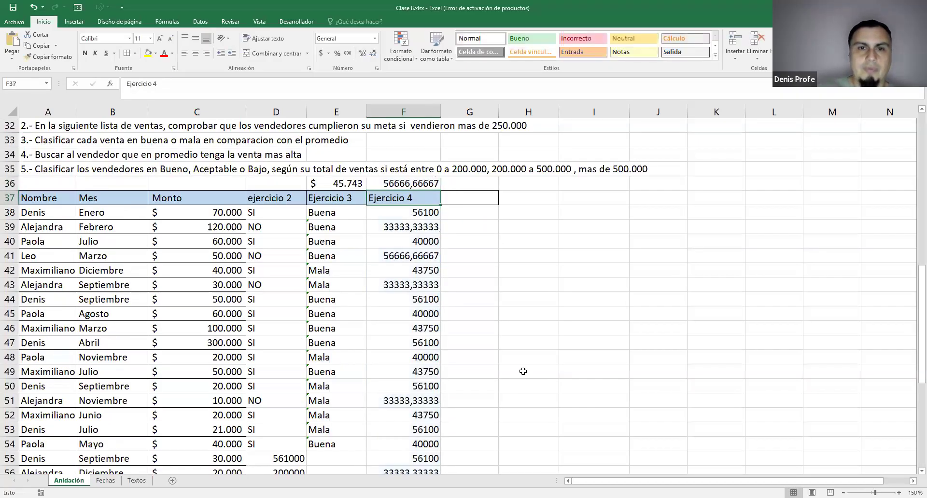
- Find the first seller row whose Ejercicio 4 average matches the maximum in F36, and select row 41
left_click(419, 187)
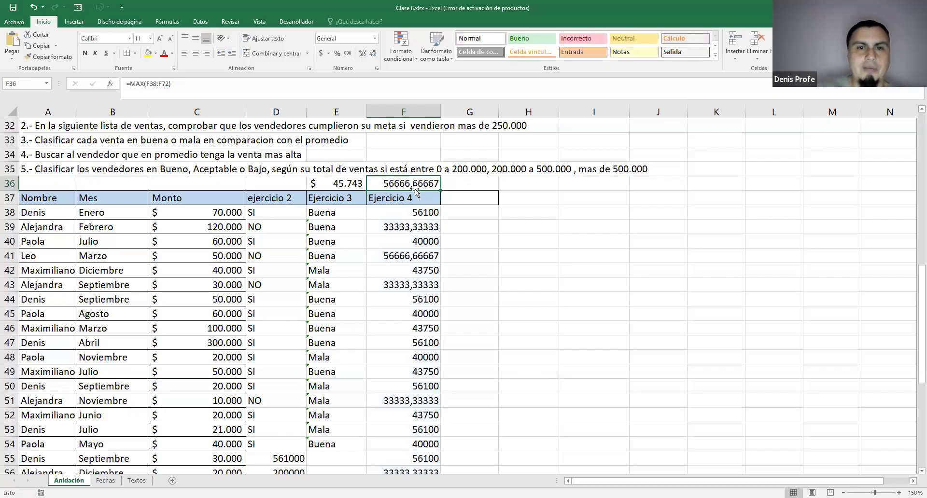
left_click(383, 256)
left_click(10, 256)
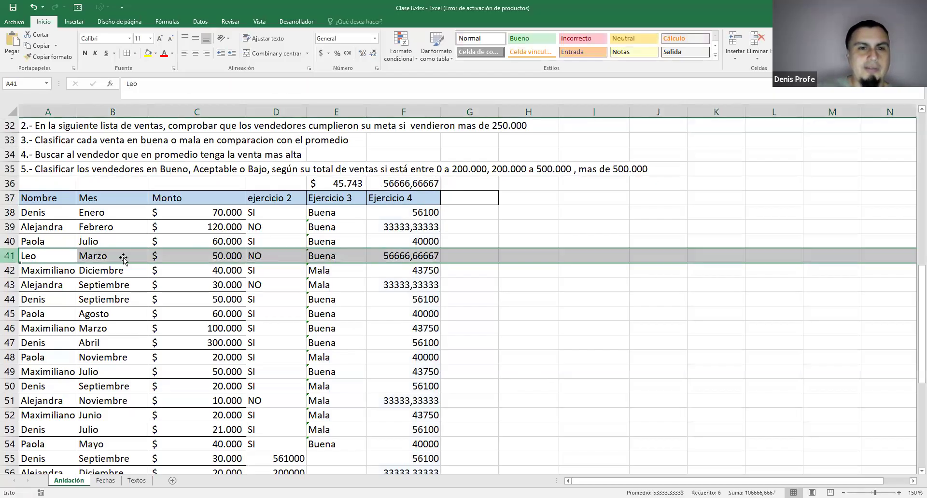
- Check the seller name in A41 against the average formula in F41
left_click(53, 256)
left_click(396, 259)
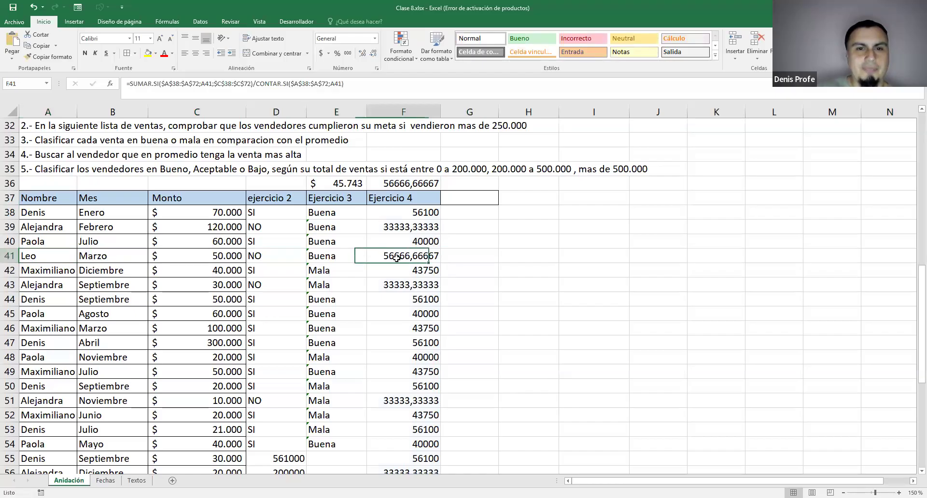
left_click(59, 260)
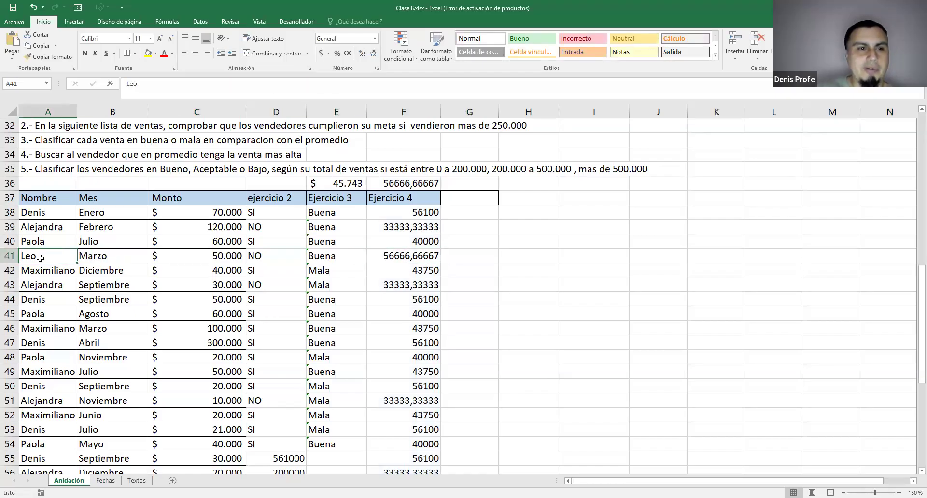
- Fill the seller average formula from F56 down to F72
scroll(36, 319, "down", 2)
scroll(35, 320, "down", 1)
left_click(433, 345)
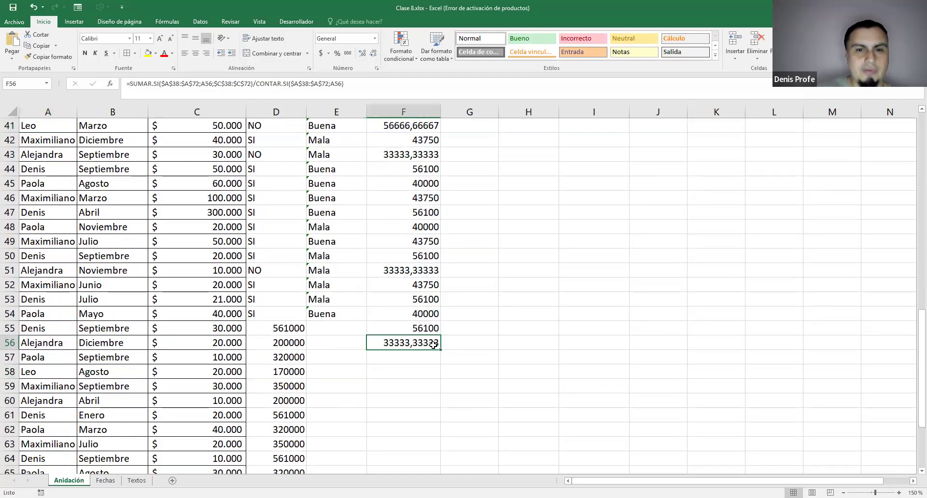
left_click_drag(433, 344, 436, 447)
scroll(465, 307, "down", 4)
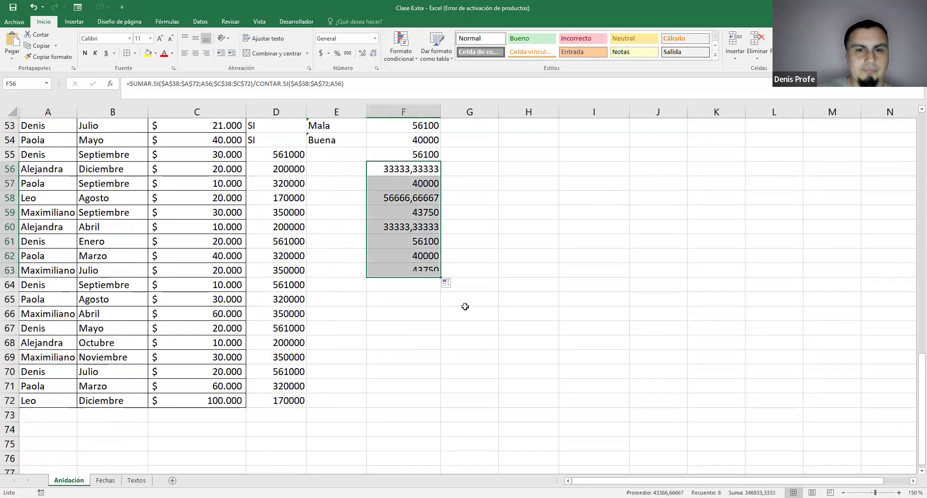
left_click_drag(439, 276, 482, 337)
- Highlight in yellow, from columns A to F, rows 58 and 72 of the seller with the maximum average
scroll(240, 276, "up", 3)
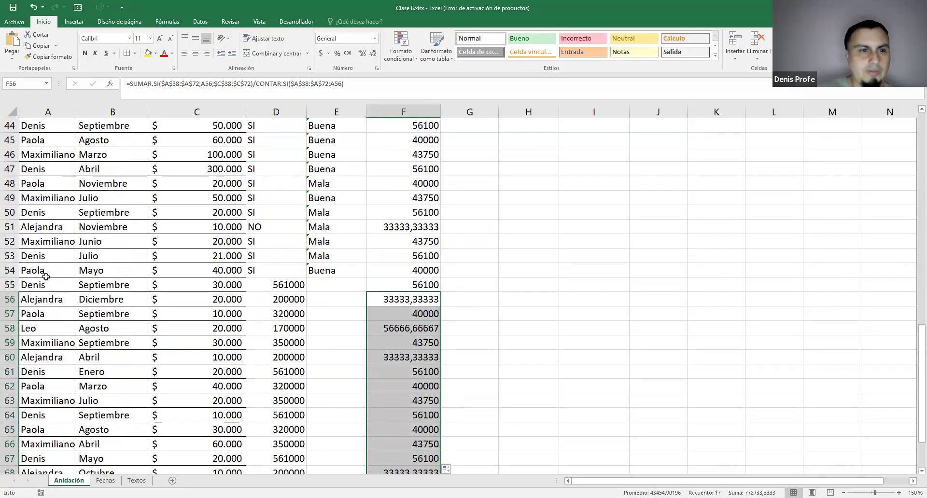
left_click_drag(47, 328, 435, 330)
left_click(148, 53)
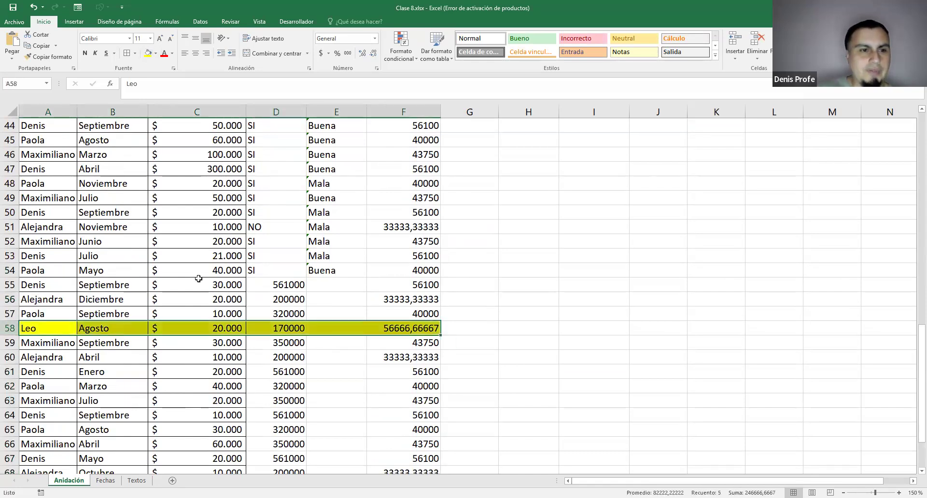
scroll(51, 418, "down", 1)
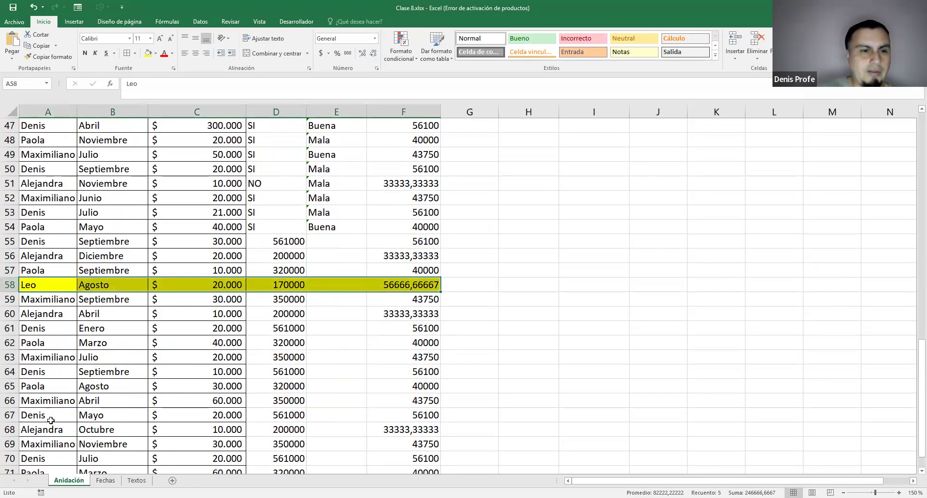
scroll(51, 420, "down", 2)
left_click_drag(36, 403, 416, 380)
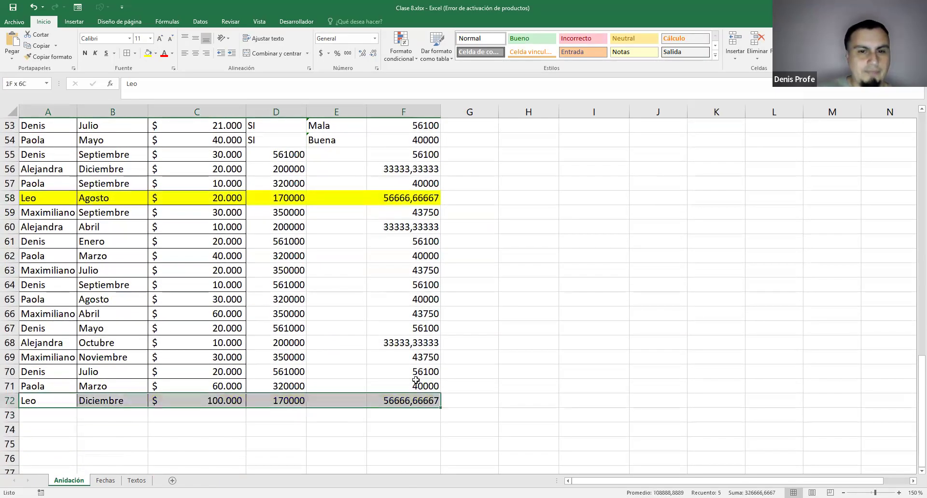
left_click(148, 53)
- Look through the list for the same seller's remaining row and highlight A41:F41 in yellow
scroll(429, 296, "up", 3)
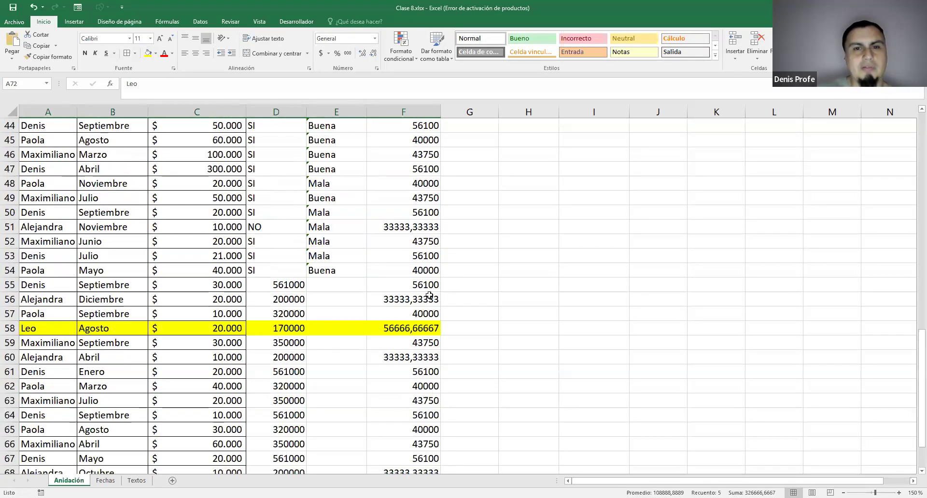
scroll(429, 295, "up", 3)
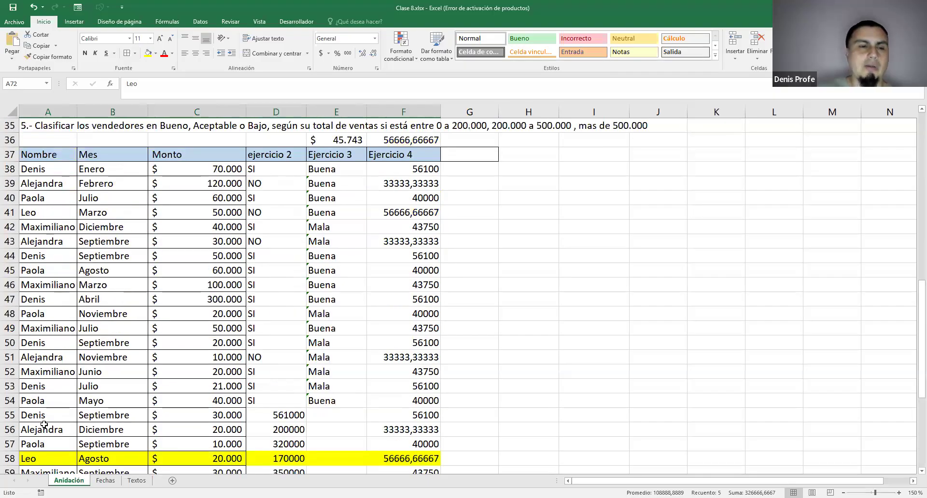
scroll(87, 363, "down", 8)
scroll(77, 287, "up", 7)
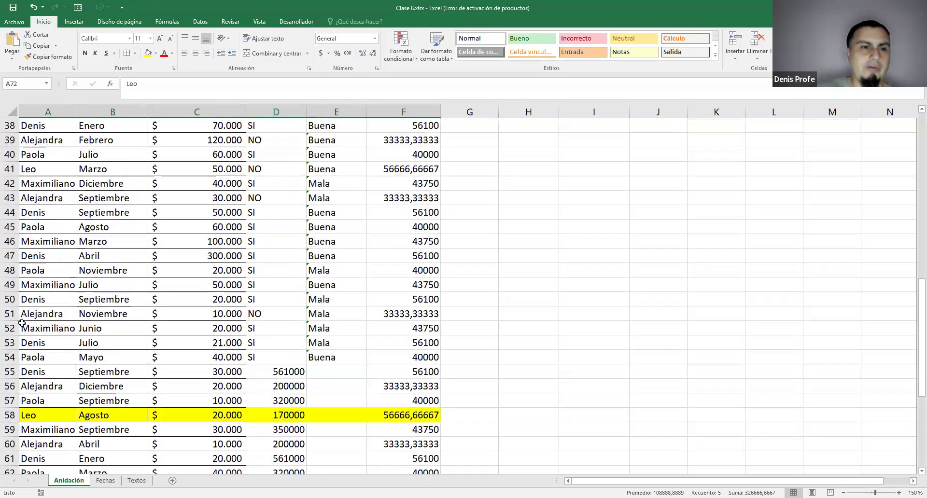
scroll(39, 207, "down", 2)
scroll(90, 231, "up", 3)
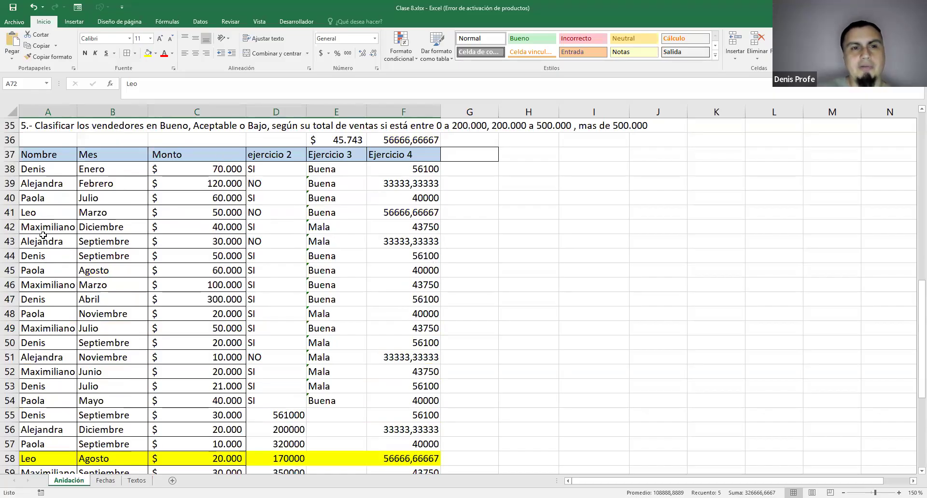
left_click(34, 213)
type("Leo\tMarzo\t$ 50.000\tNO\tBuena\t56666,66667")
left_click(148, 53)
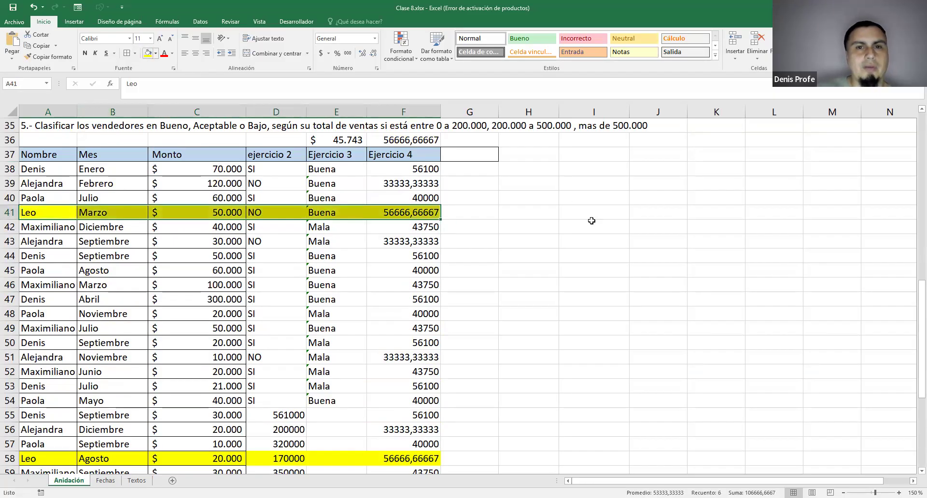
- Insert the REDONDEAR function with its opening parenthesis before SUMAR.SI in the F38 average formula
scroll(562, 277, "up", 2)
key("ctrl+v")
left_click(379, 299)
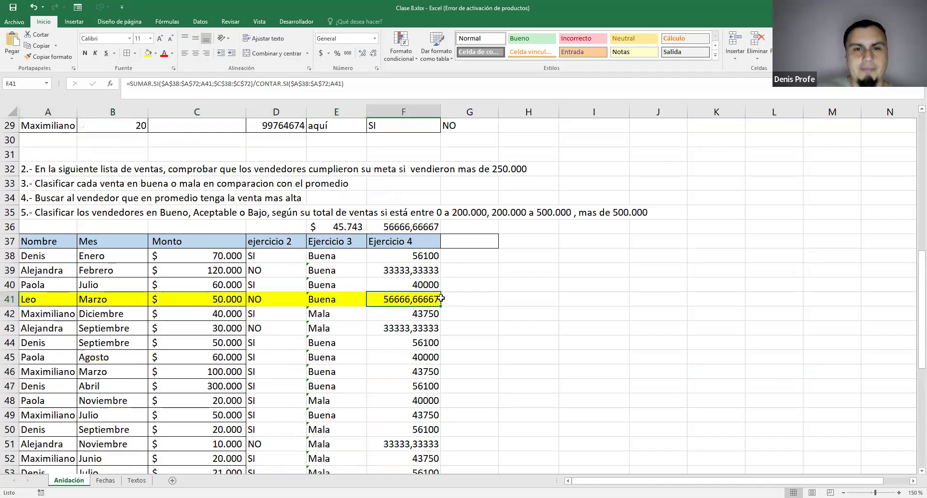
double_click(396, 257)
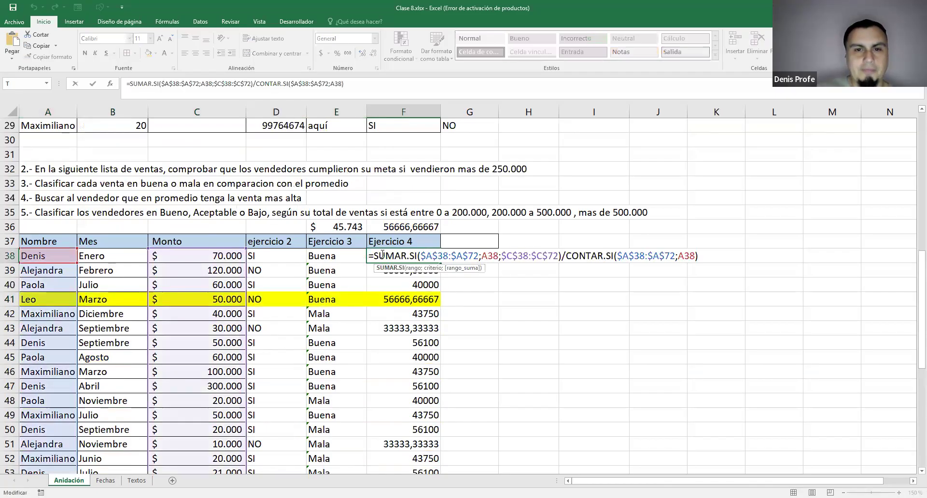
left_click(376, 256)
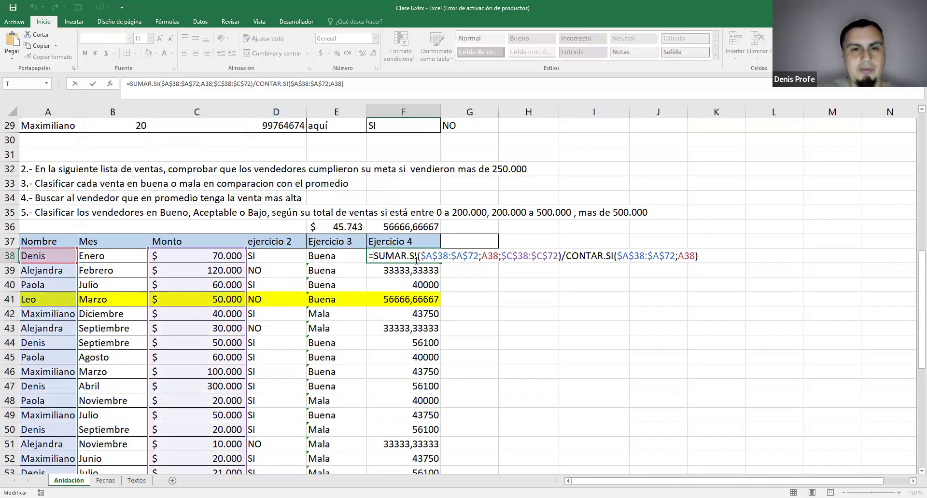
type("REDONDEAR(")
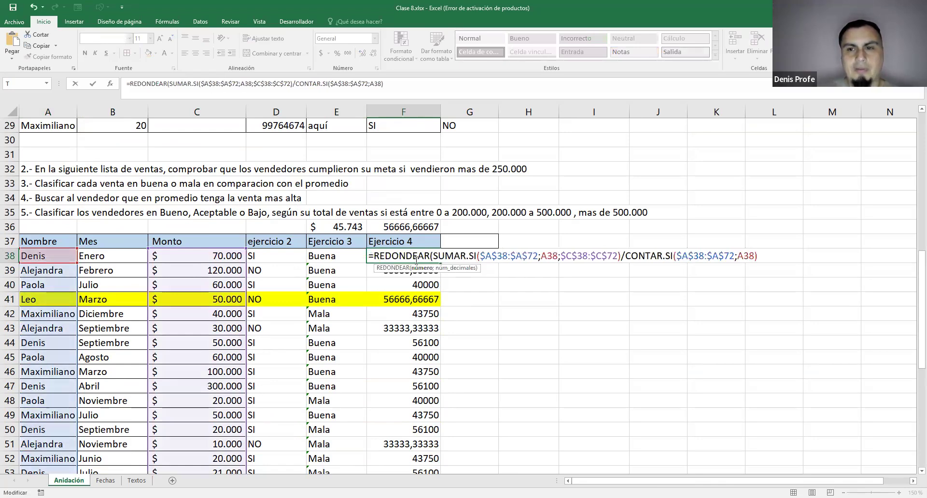
- Try to finish the REDONDEAR formula in F38 with a comma-separated 0, and then without a decimals argument
left_click(760, 256)
type(",0")
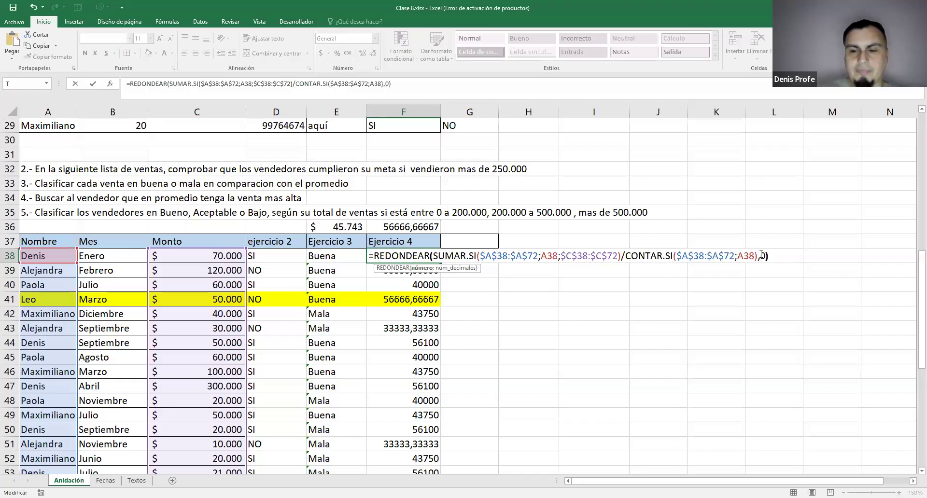
key("Return")
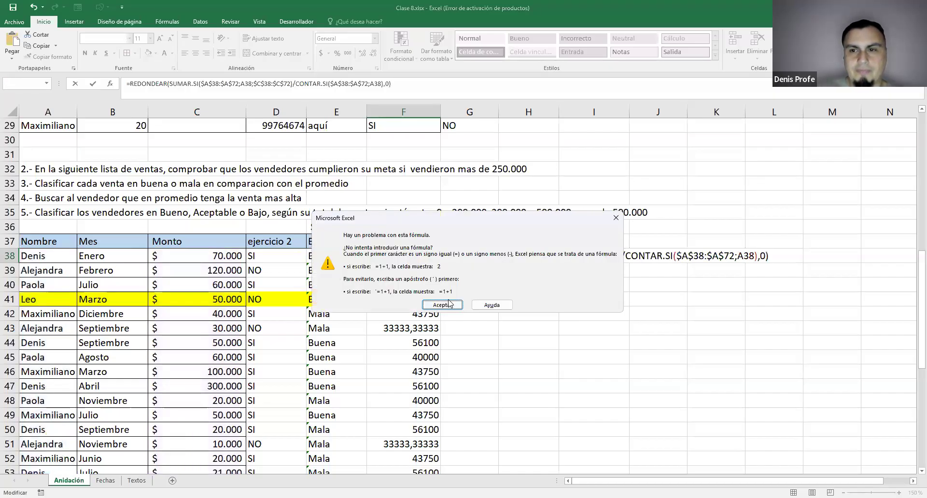
left_click(442, 305)
key("BackSpace")
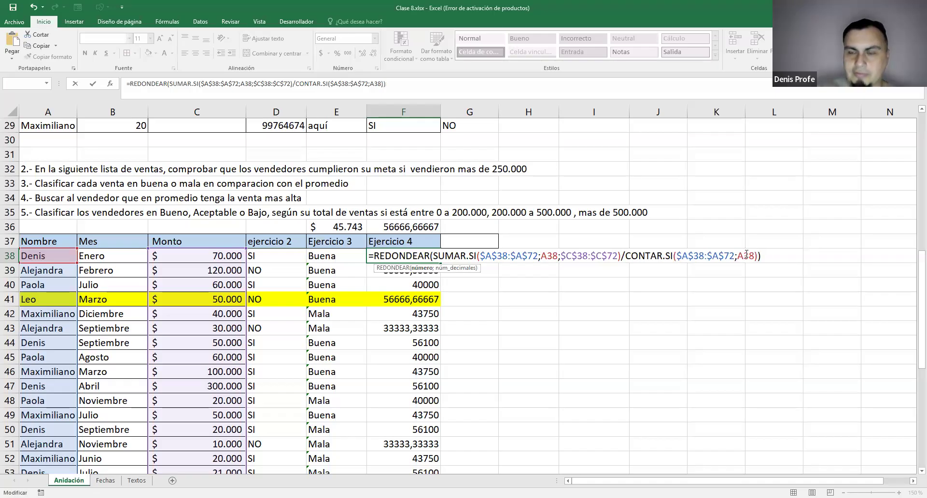
key("Return")
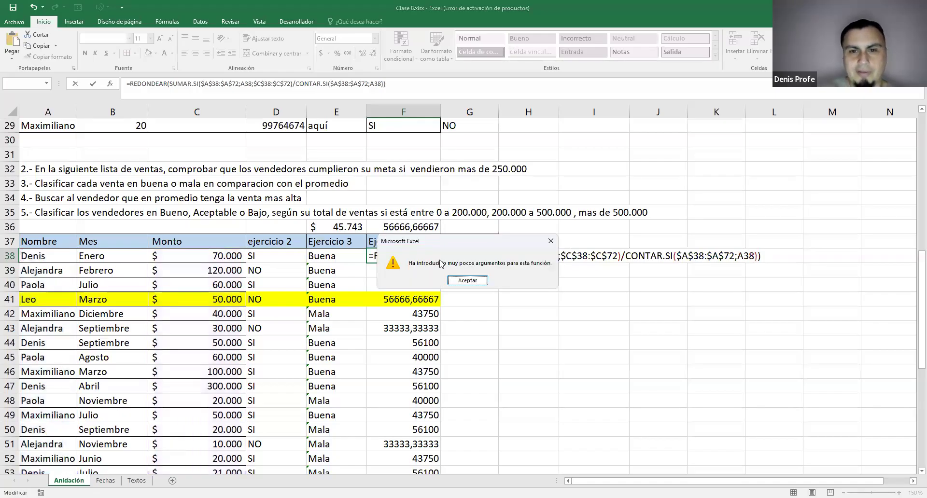
left_click(461, 279)
- Try to enter 1 as the decimals argument of REDONDEAR in F38, first after a comma and then without a separator
left_click(758, 256)
type(",1")
key("Return")
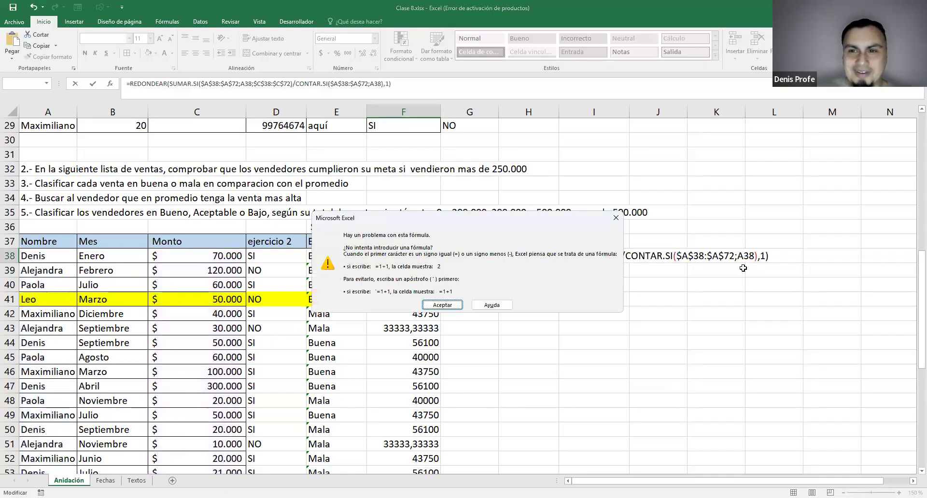
key("Return")
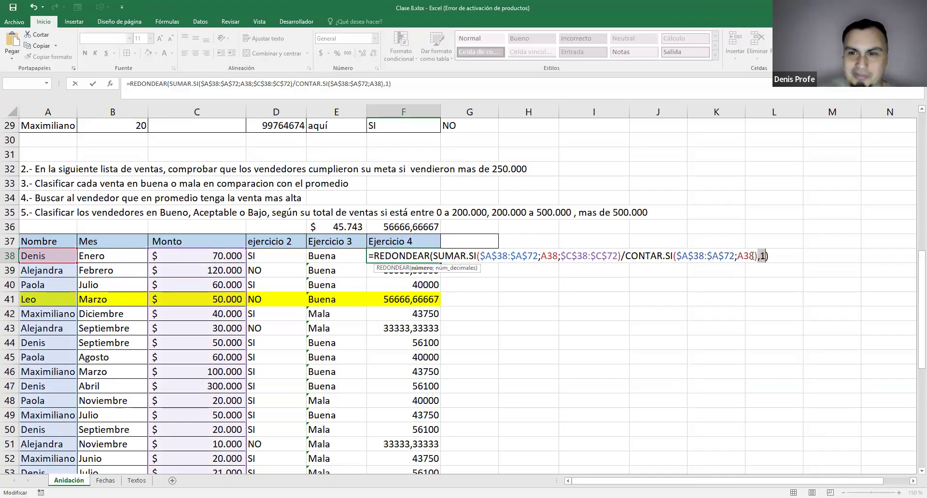
key("BackSpace")
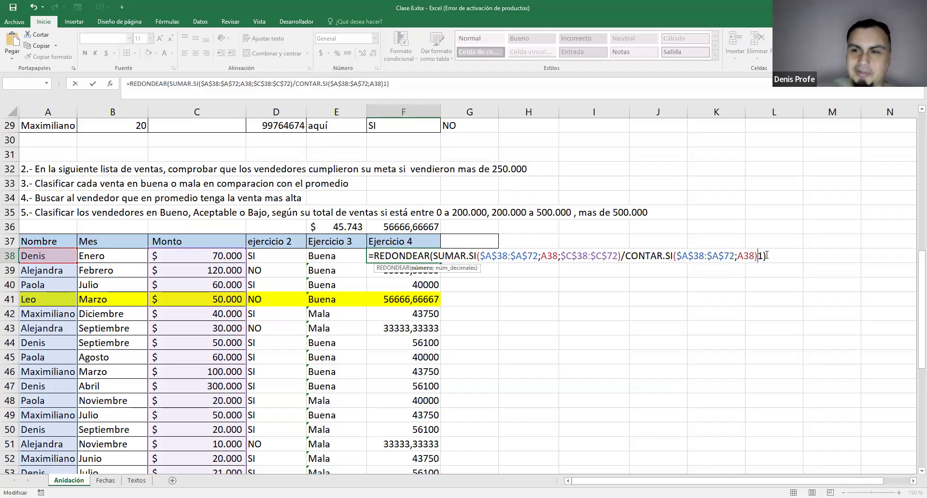
key("Return")
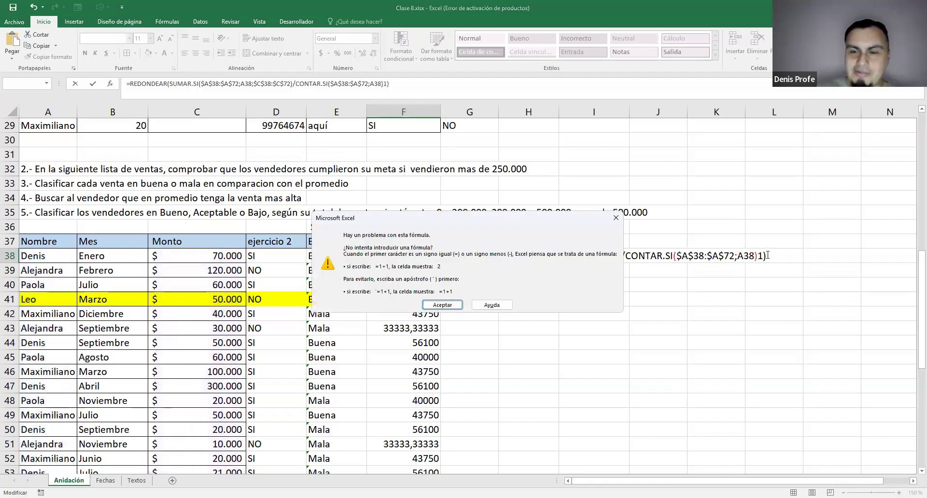
key("Return")
- Complete the REDONDEAR formula in F38 with a semicolon and 0 decimals
key("Delete")
type(";0")
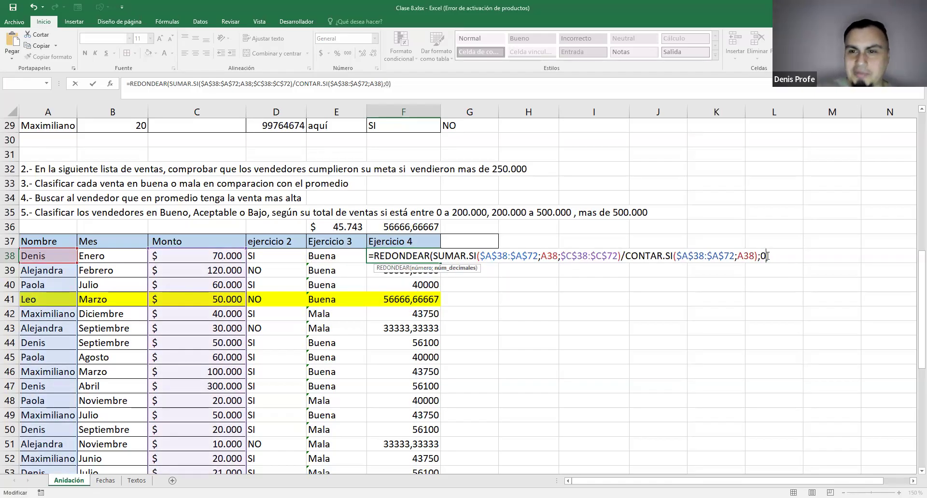
key("Return")
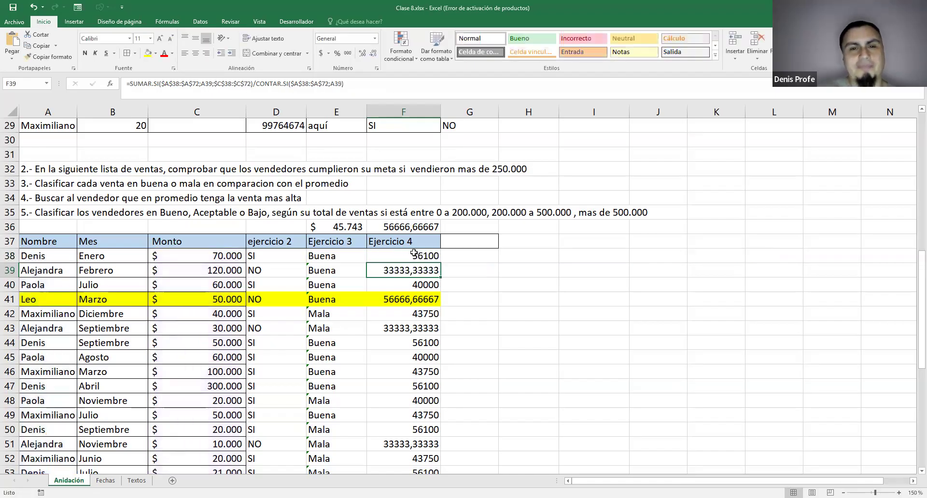
- Fill the rounded average formula from F38 down to F72
left_click(430, 257)
scroll(450, 187, "down", 2)
left_click_drag(440, 176, 437, 431)
scroll(473, 355, "down", 2)
scroll(473, 356, "down", 2)
left_click_drag(440, 262, 441, 421)
scroll(440, 422, "down", 5)
left_click_drag(440, 205, 440, 278)
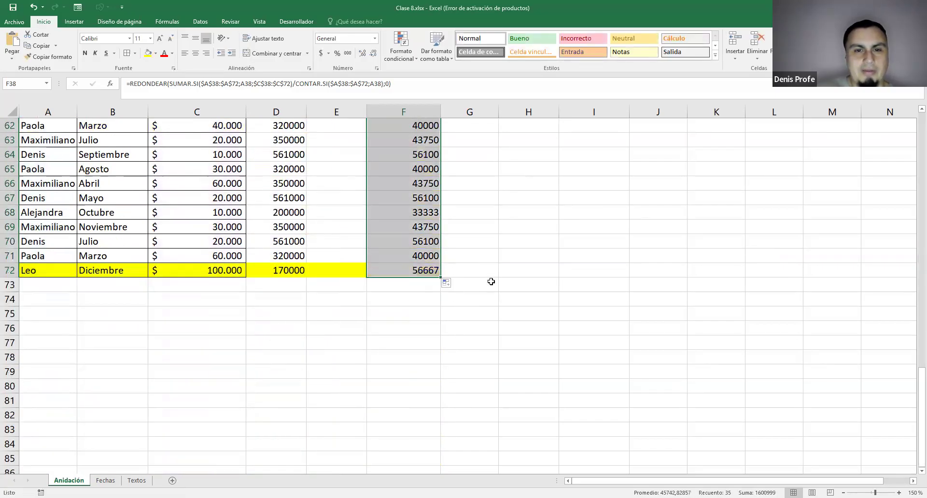
- Reapply the yellow fill to the Ejercicio 4 averages in F41 and F58
scroll(491, 281, "up", 9)
left_click(420, 216)
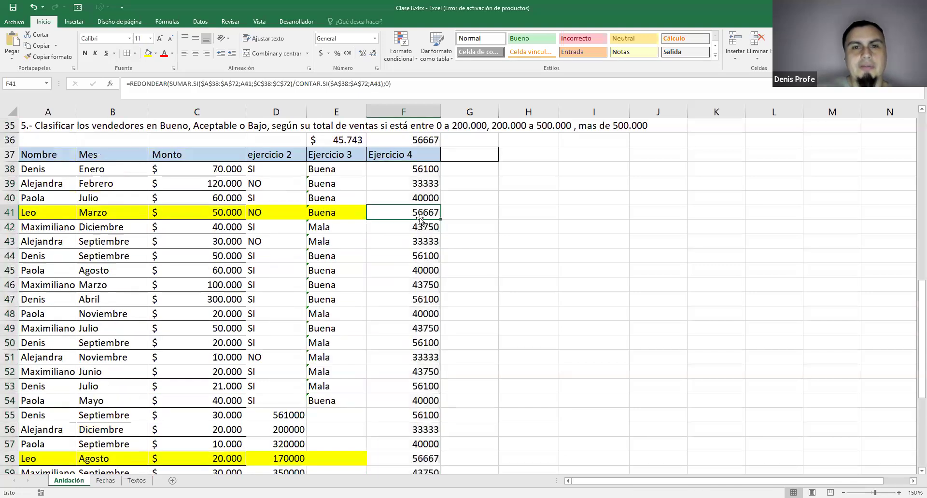
left_click(149, 53)
left_click(411, 459)
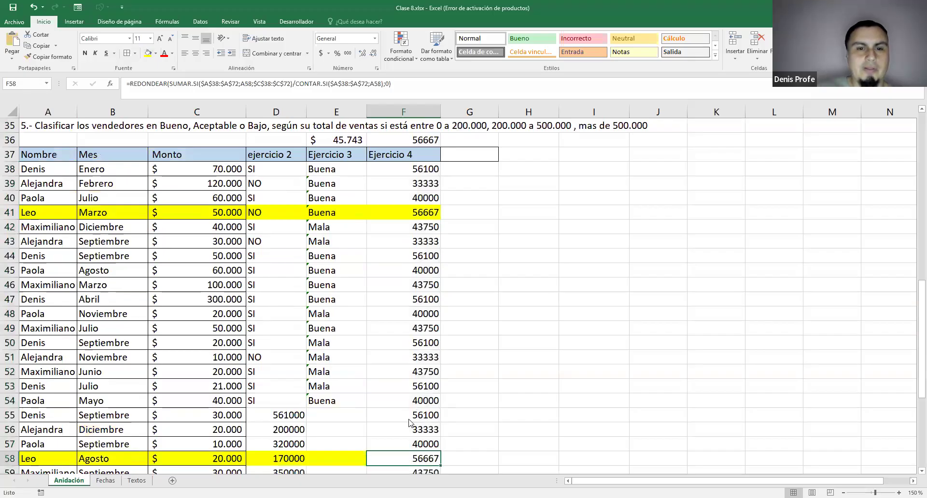
left_click(148, 53)
scroll(425, 352, "down", 2)
scroll(66, 207, "up", 2)
- Remove the final closing parenthesis from the REDONDEAR formula in F41 and accept the suggested formula correction
left_click(46, 211)
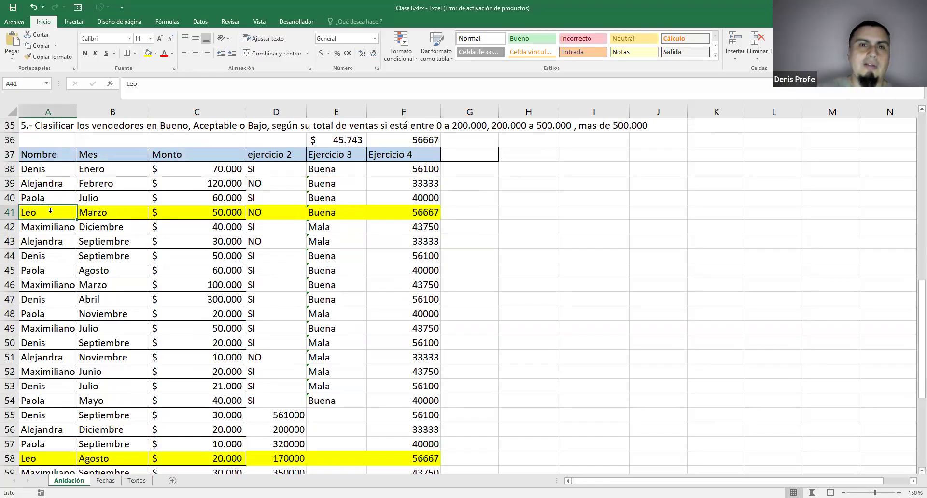
scroll(345, 241, "up", 2)
double_click(421, 298)
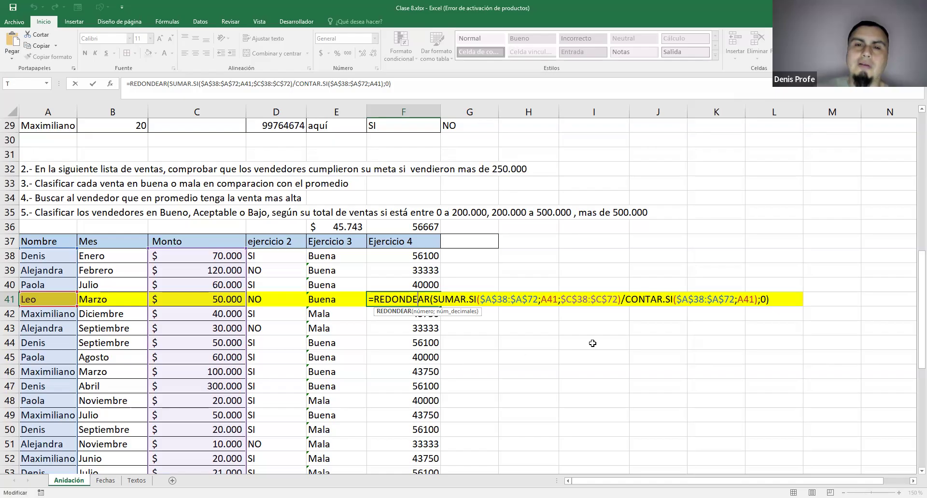
left_click(766, 300)
key("BackSpace")
key("Return")
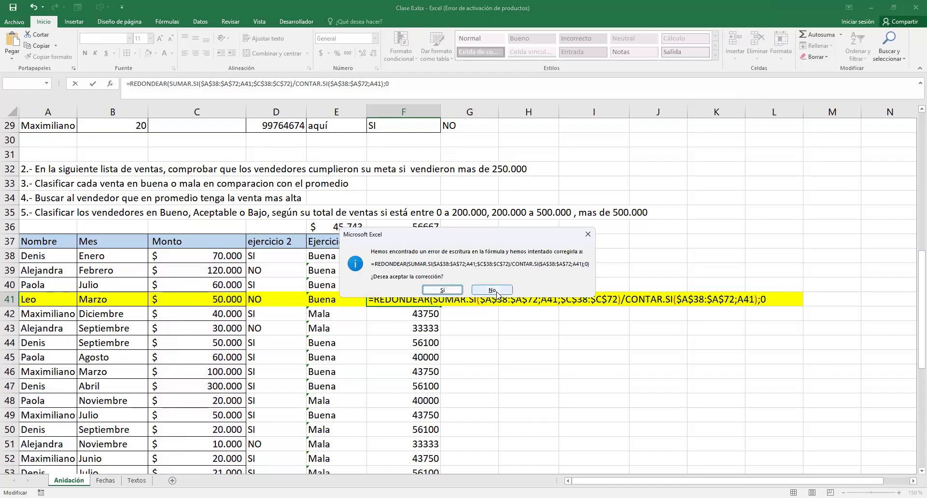
left_click(443, 290)
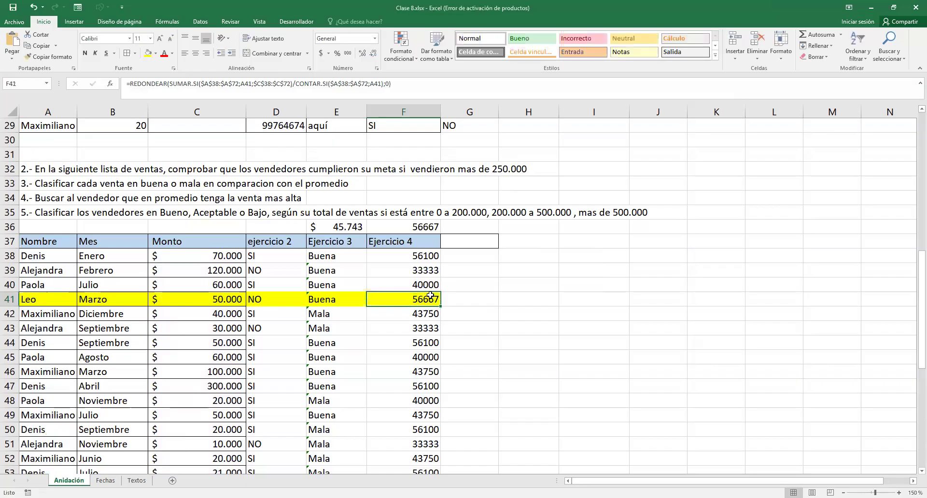
- Replace the A41 criterion of SUMAR.SI in the F41 formula with the seller's name as quoted text
key("F2")
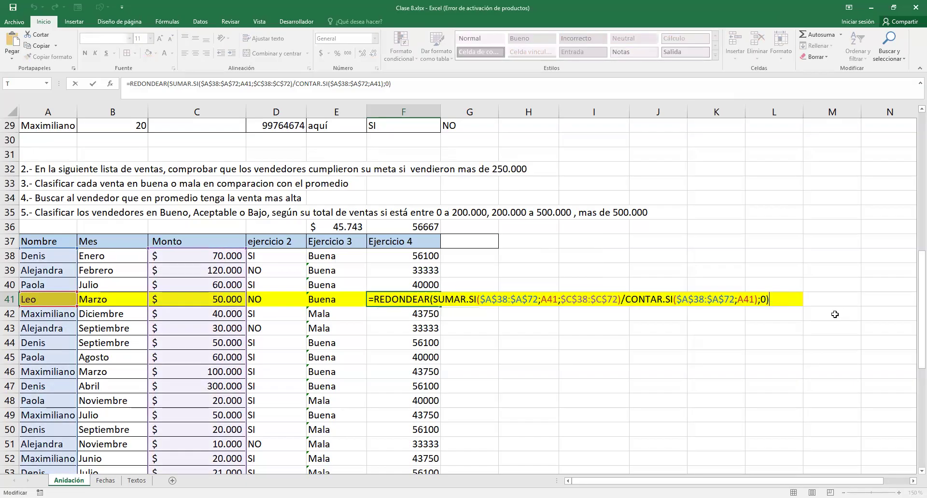
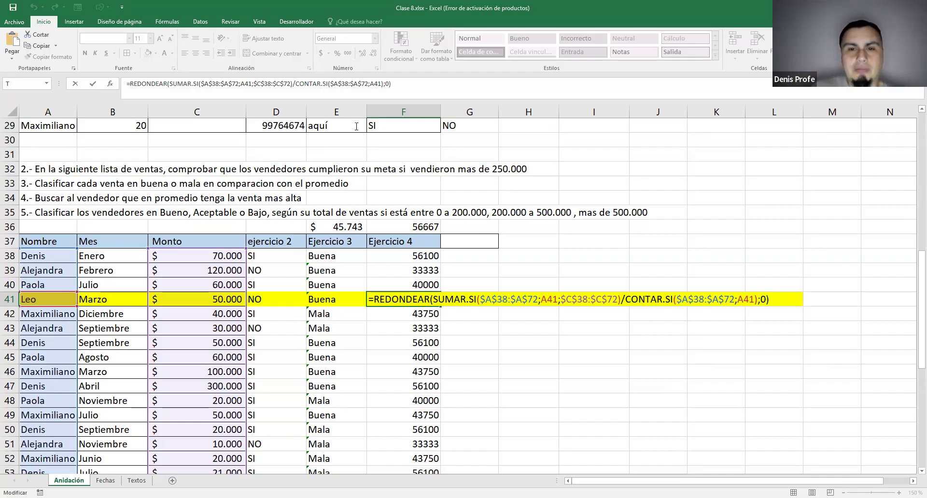
left_click_drag(482, 300, 619, 300)
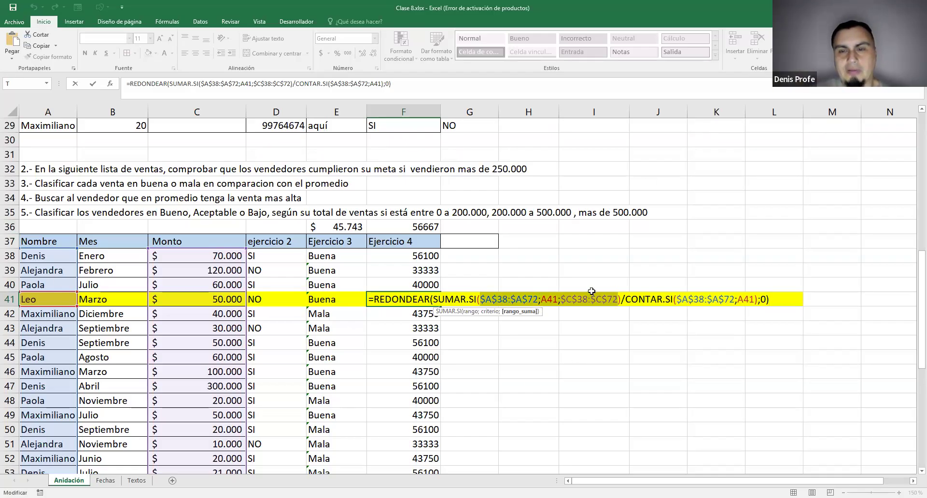
left_click(550, 300)
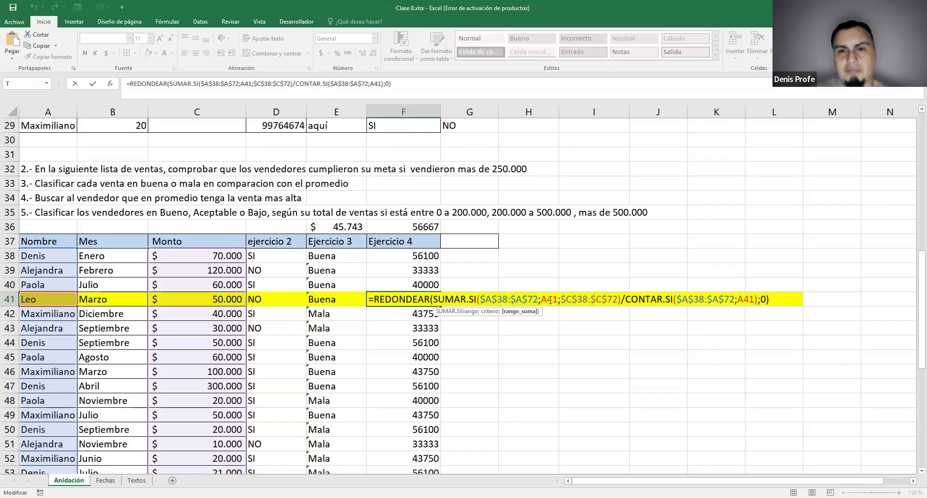
double_click(550, 299)
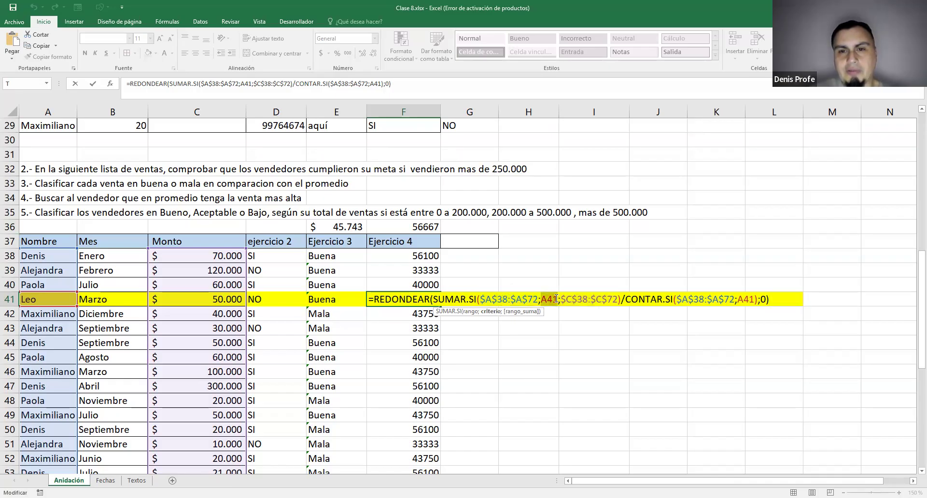
type("\"L")
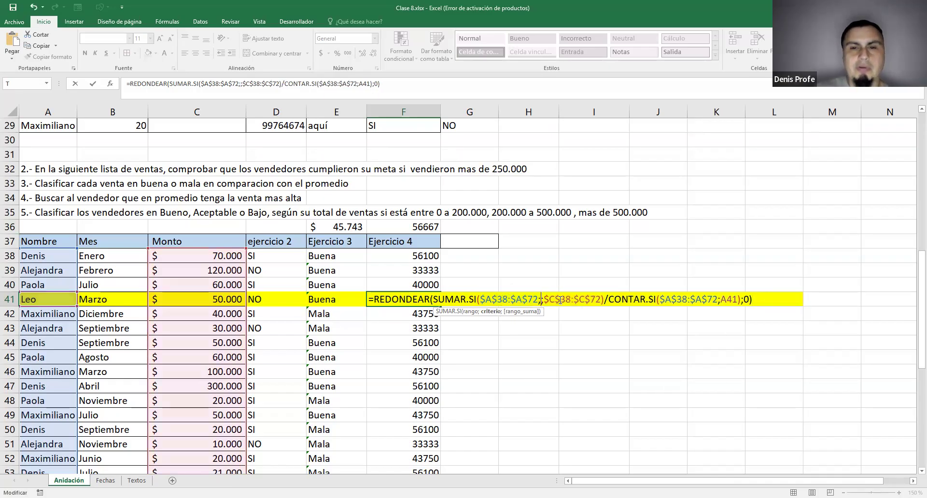
type("eo\"")
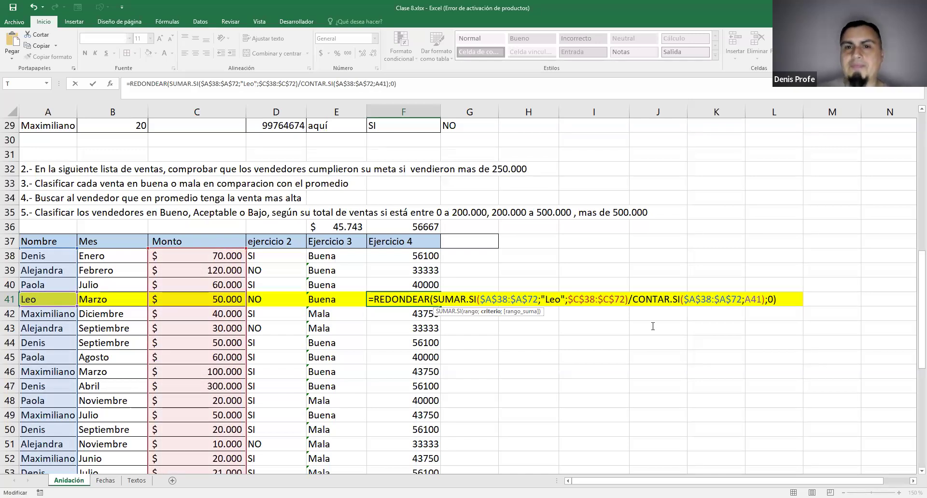
- Remove the quoted name from the SUMAR.SI criterion in F41 and reference cell A41 instead
key("BackSpace")
key("BackSpace")
key("BackSpace")
key("BackSpace")
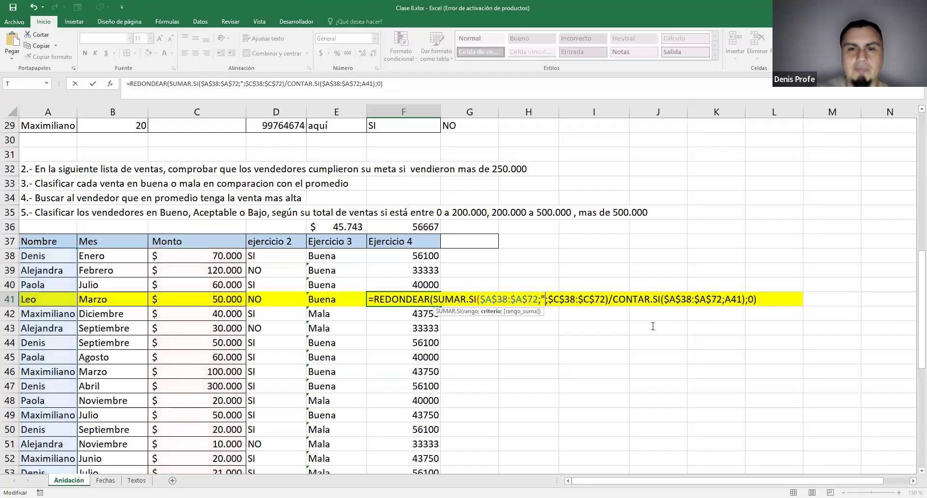
key("BackSpace")
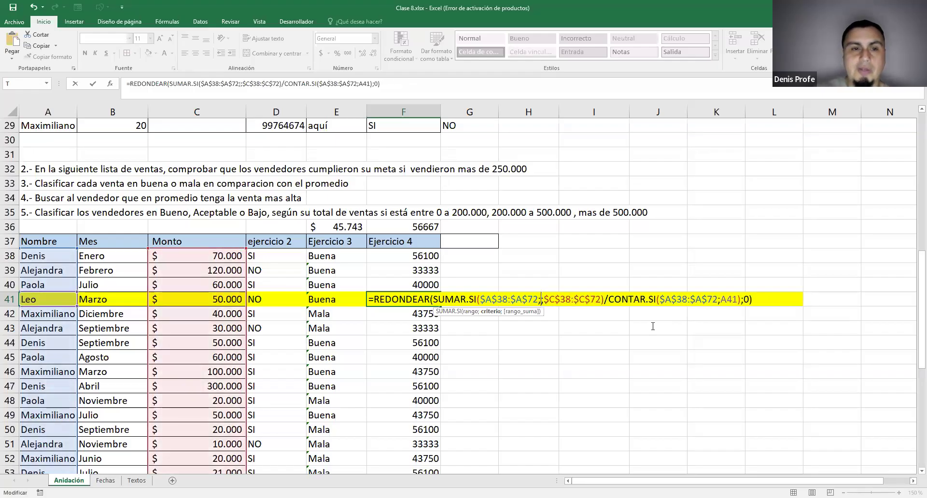
left_click(48, 300)
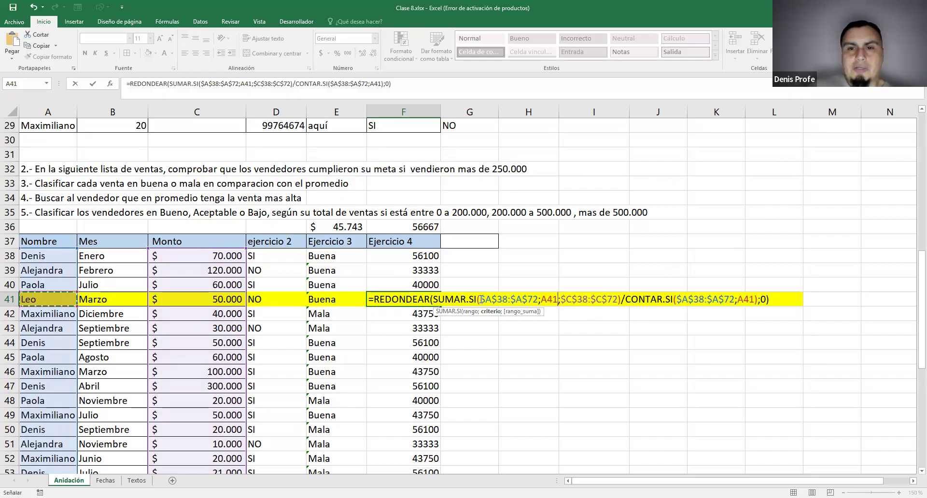
- Examine the SUMAR.SI arguments in the F41 formula and the parentheses that enclose them
left_click_drag(482, 299, 619, 304)
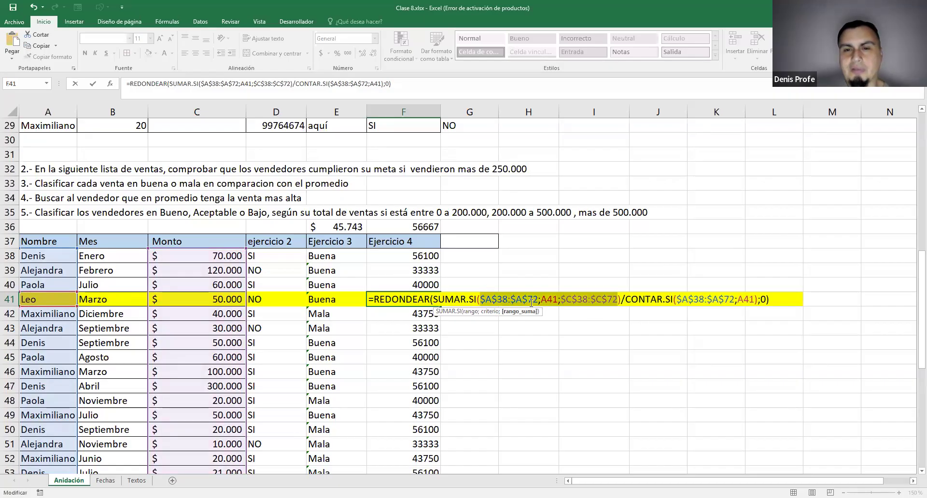
left_click(622, 299)
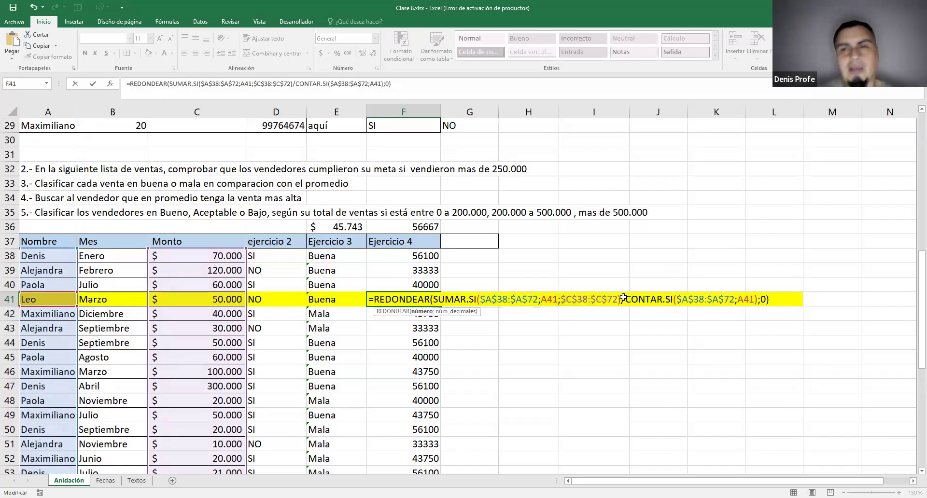
left_click(488, 300)
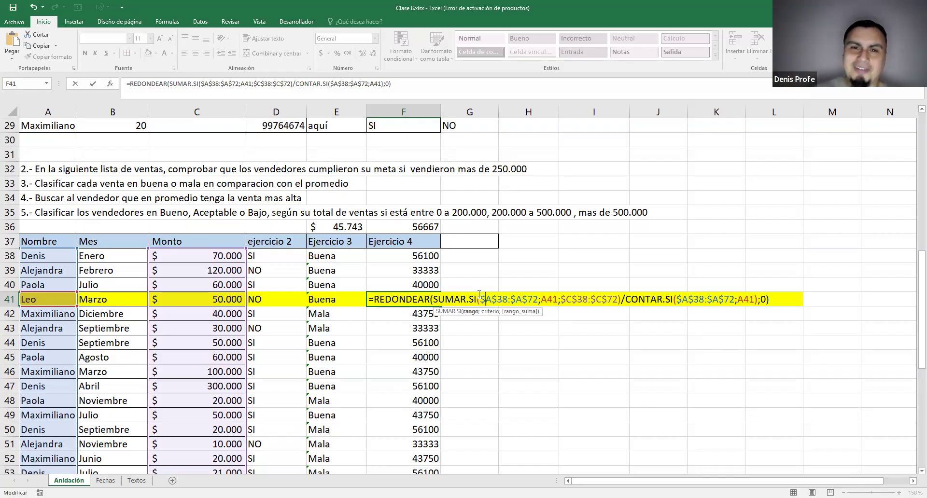
double_click(505, 300)
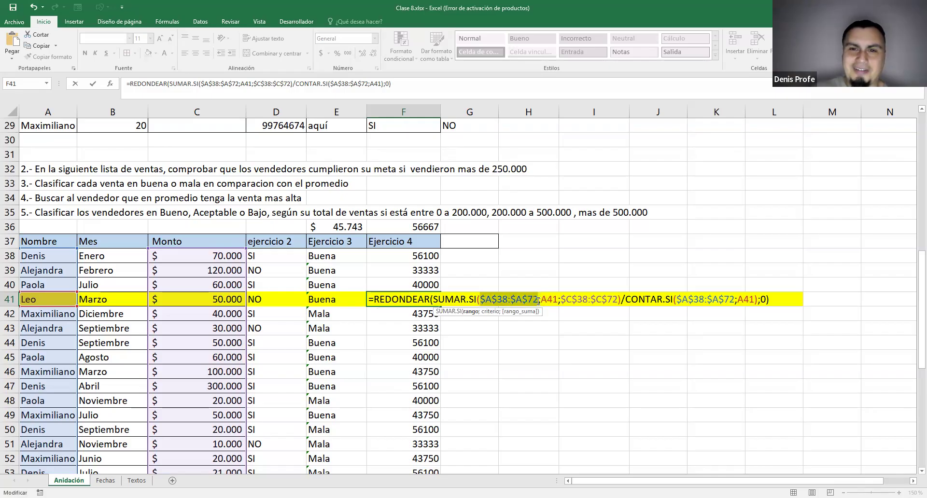
left_click(479, 300)
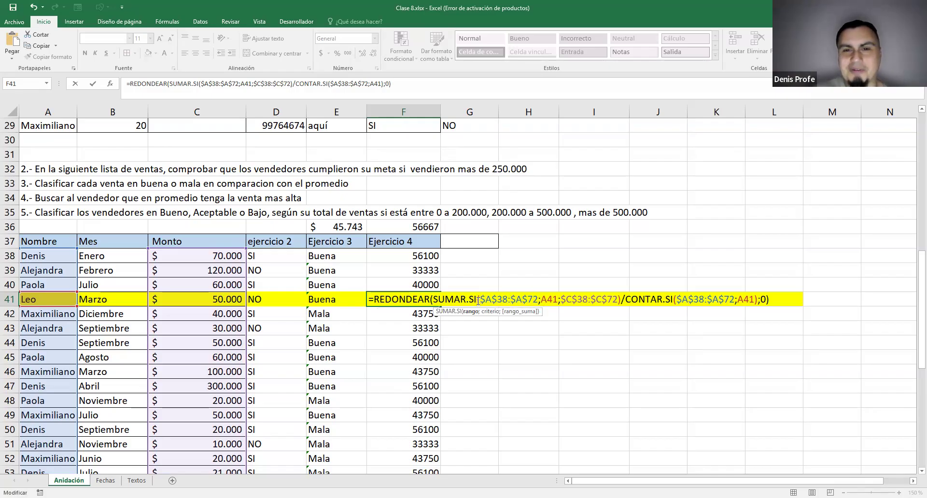
key("Right")
key("Right")
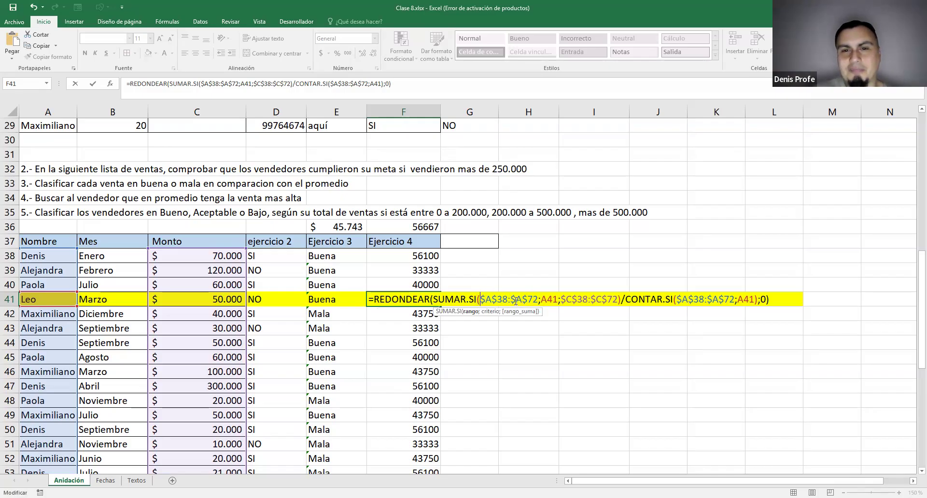
left_click(541, 299)
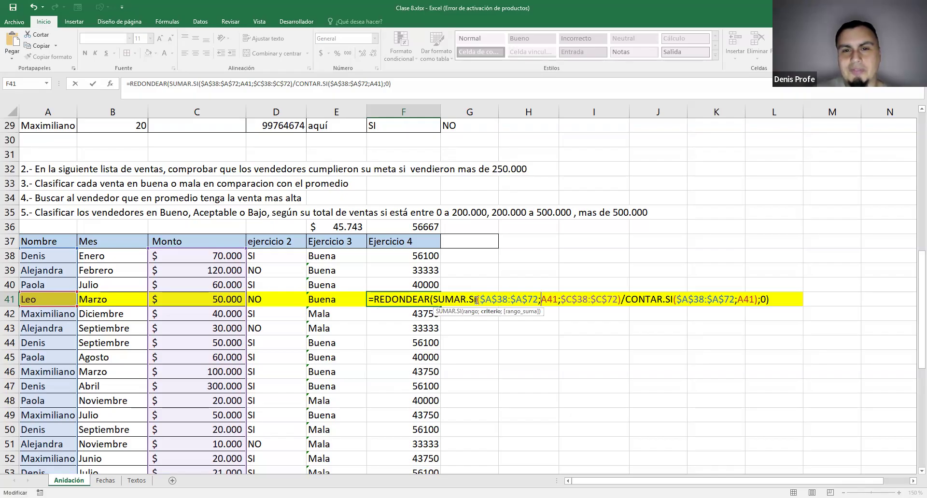
left_click(481, 300)
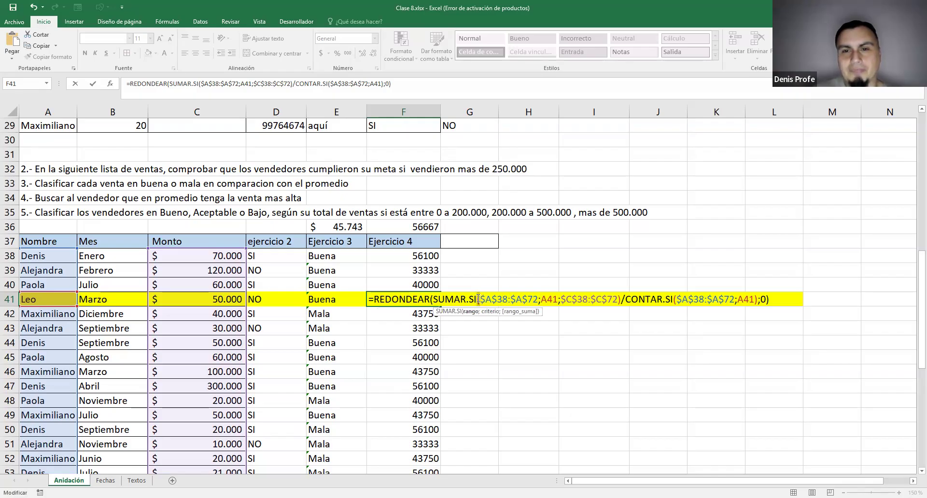
left_click(621, 300)
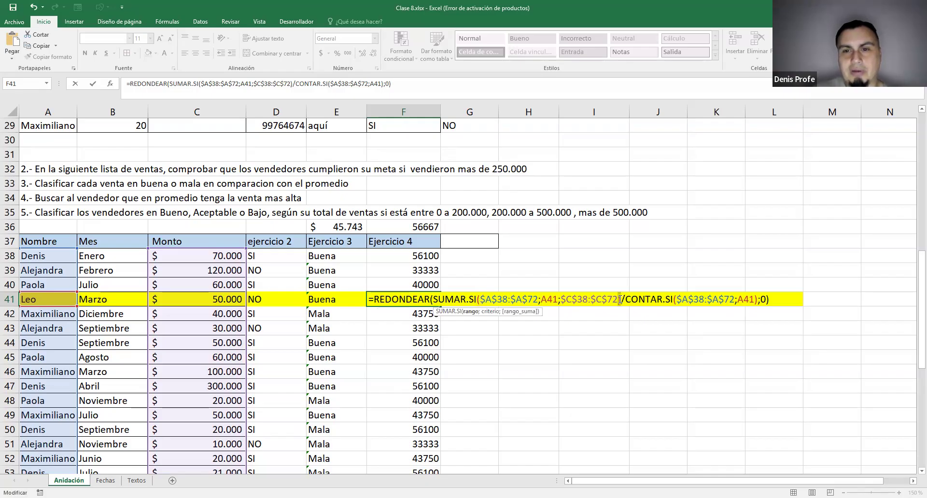
left_click(690, 301)
left_click(481, 300)
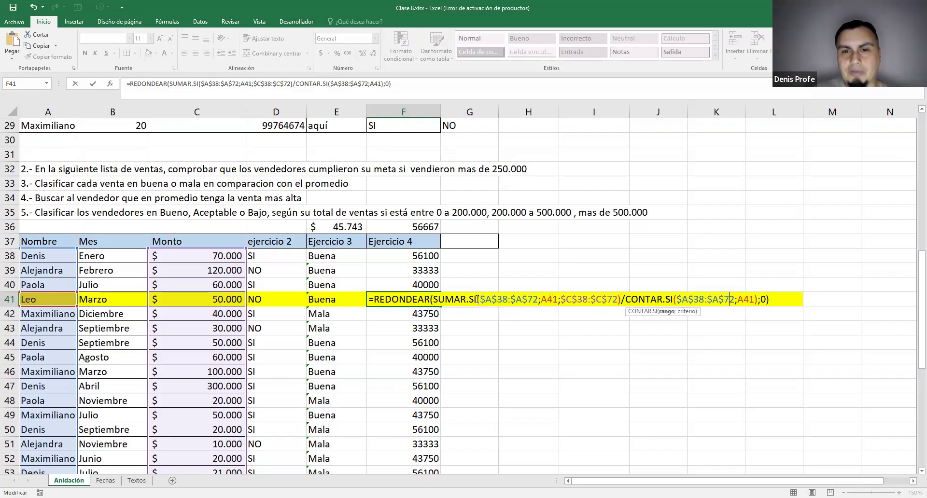
left_click(620, 300)
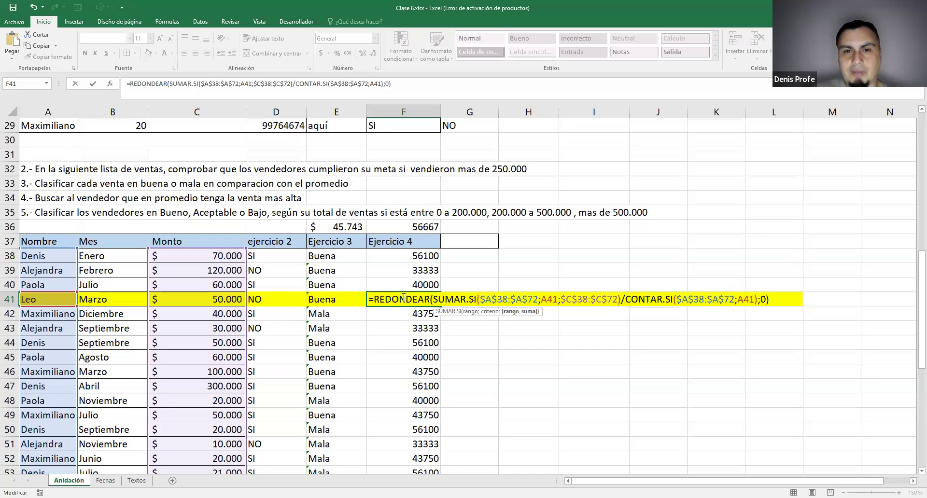
- Inspect the outer REDONDEAR parentheses around the whole F41 formula, and finish viewing the formula
left_click(433, 299)
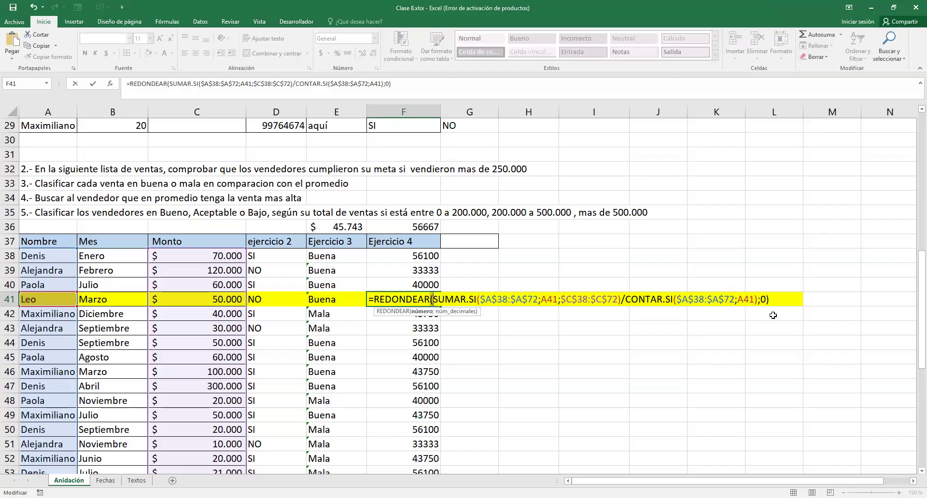
left_click(767, 299)
left_click_drag(769, 299, 344, 296)
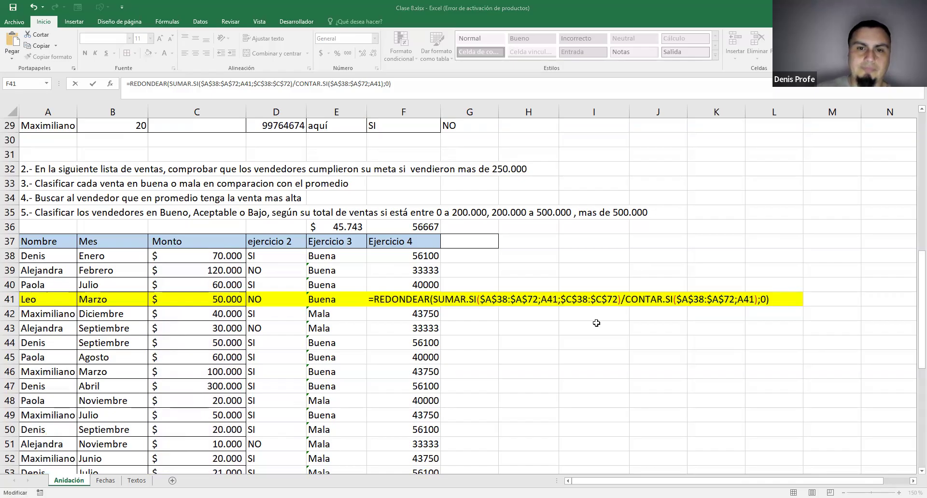
left_click(598, 295)
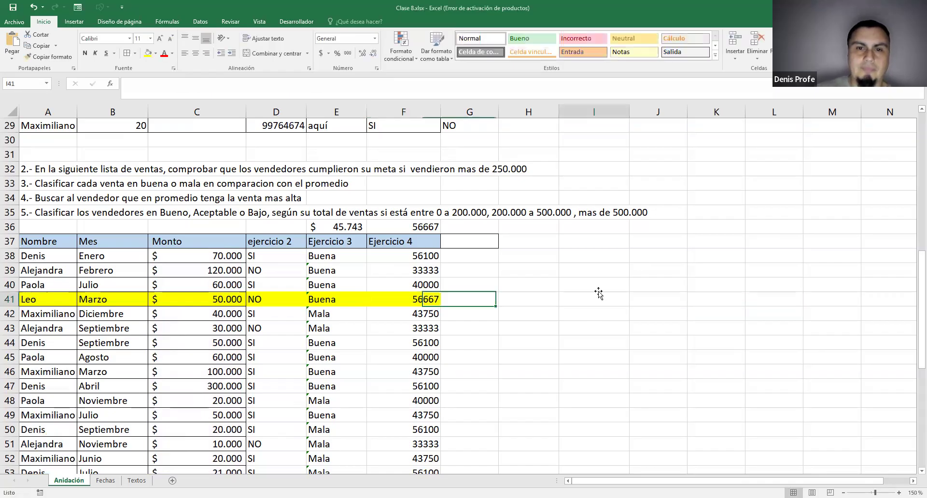
- Enter the header Ejercicio5 in G37 and give it the same light blue fill as the other headers
left_click(473, 244)
type("Ejer")
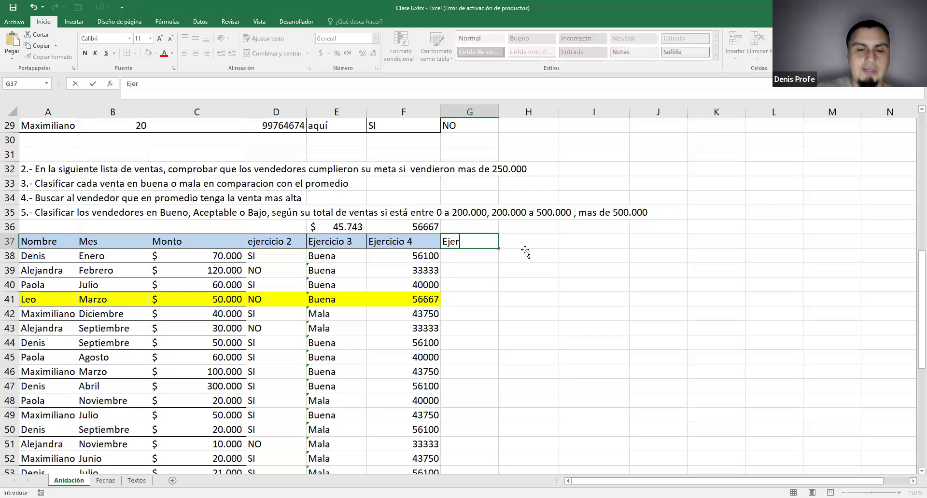
type("cicio5")
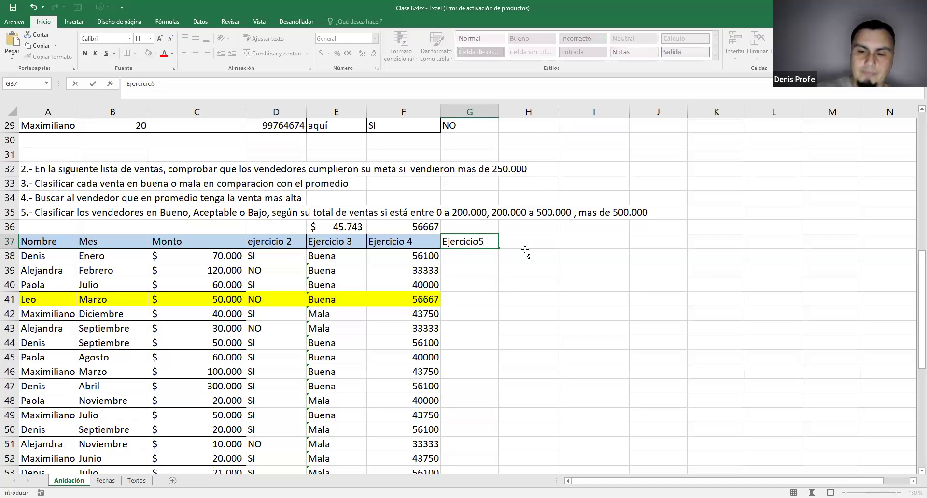
key("Return")
key("Up")
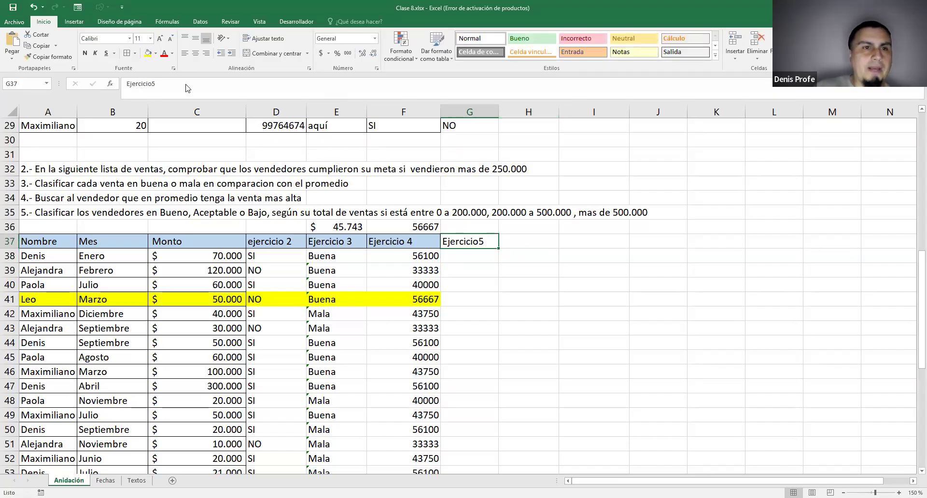
left_click(156, 53)
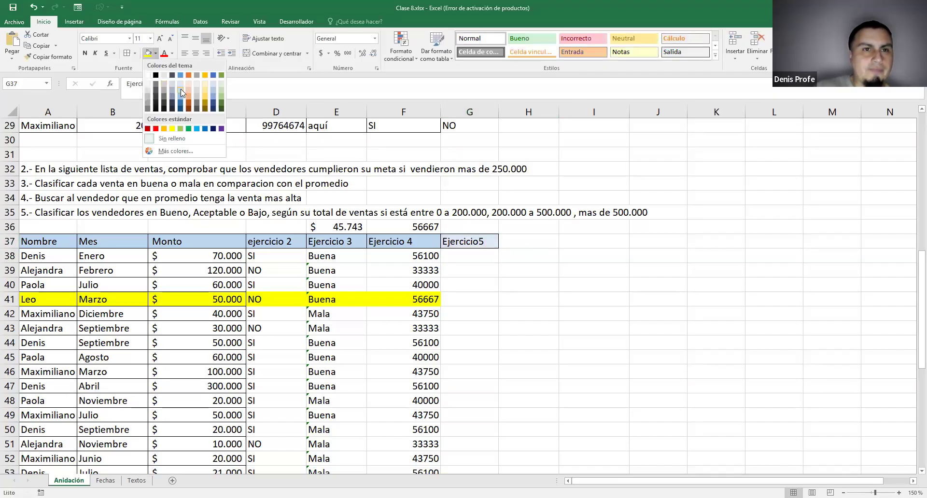
left_click(181, 88)
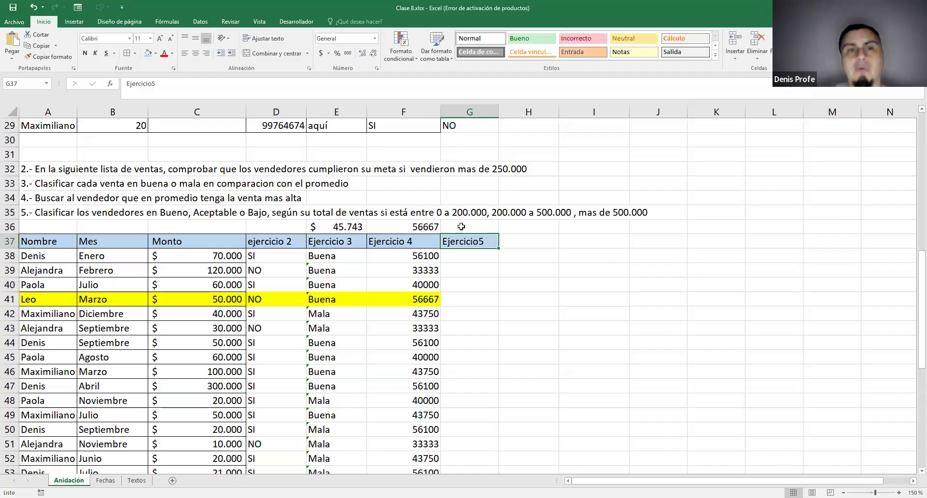
left_click(283, 241)
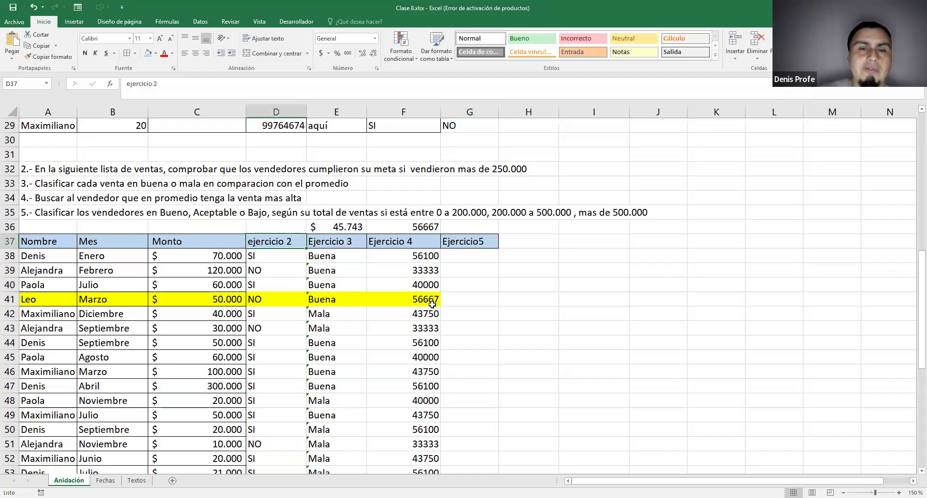
left_click(418, 241)
left_click(469, 244)
left_click(468, 256)
type("SUMAR.")
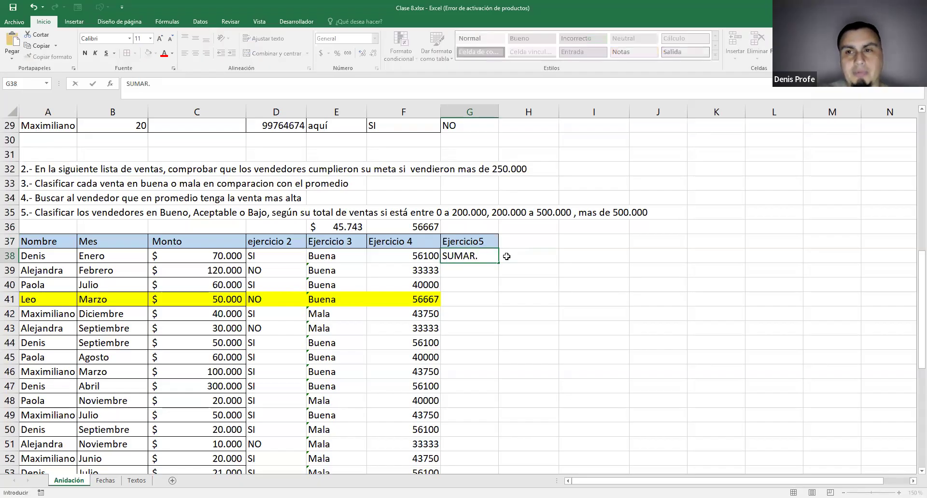
type("S")
key("BackSpace")
key("BackSpace")
key("BackSpace")
key("BackSpace")
key("BackSpace")
key("BackSpace")
key("BackSpace")
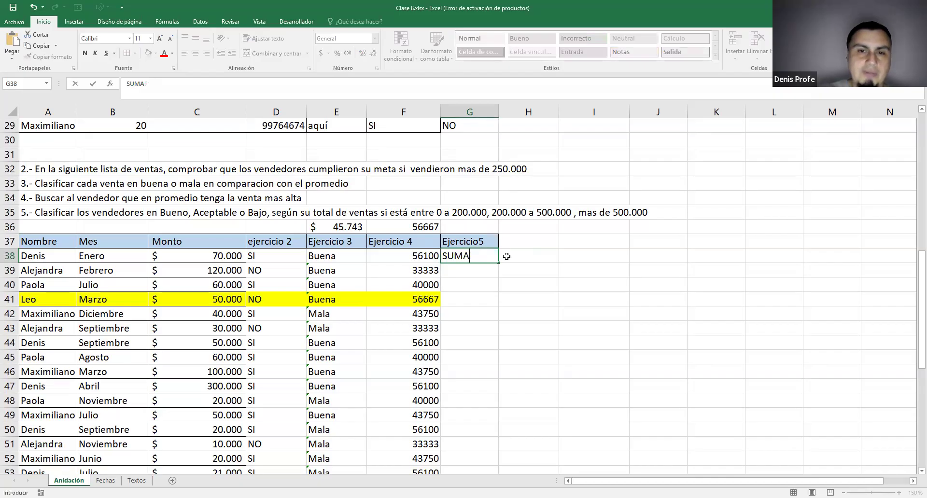
- In G38, enter a SUMAR.SI formula with range A38:A72, criterion A38 and sum range C38:C72
type("=")
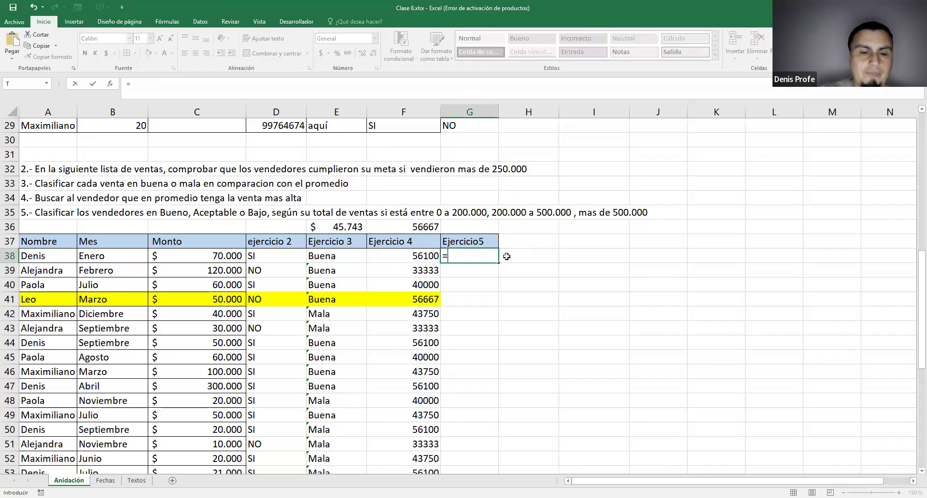
type("SUMAR.SI")
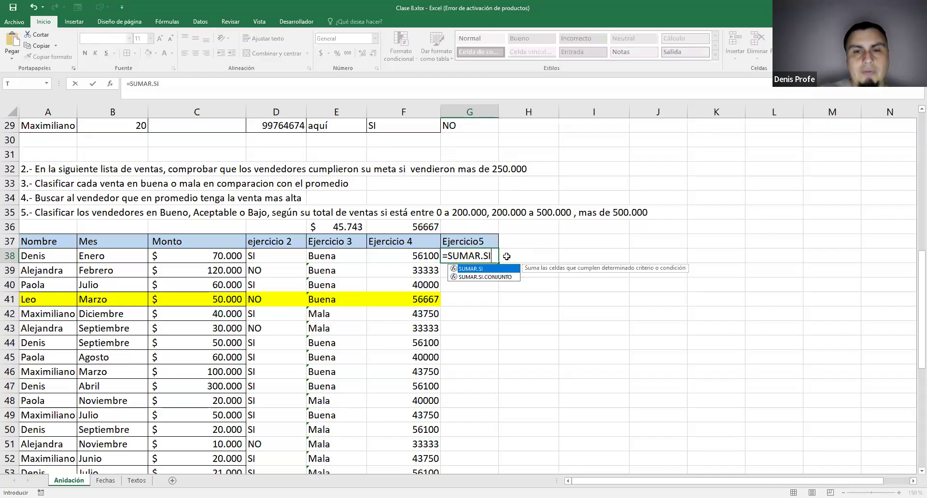
type("(")
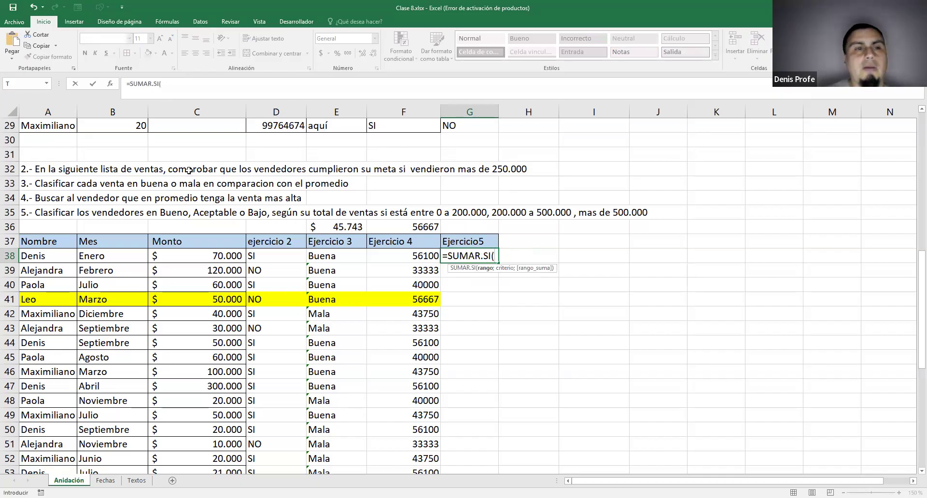
left_click(57, 256)
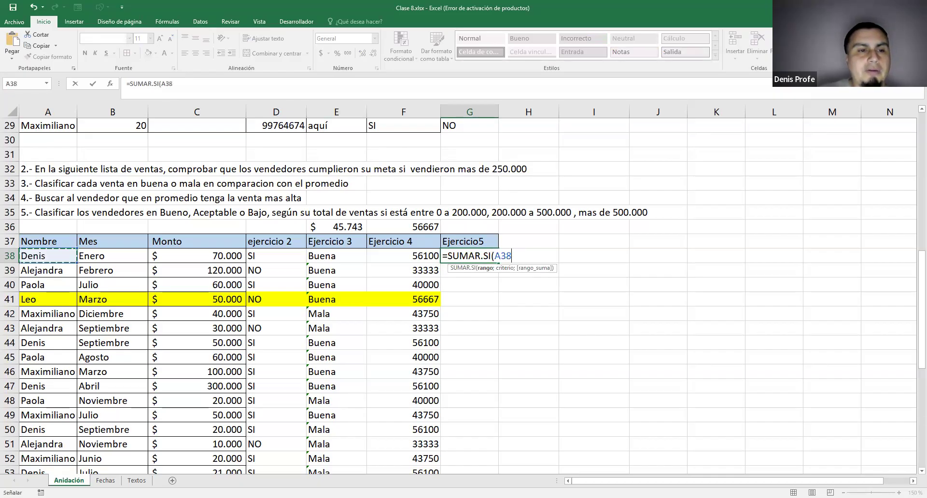
left_click_drag(58, 256, 60, 443)
type(";")
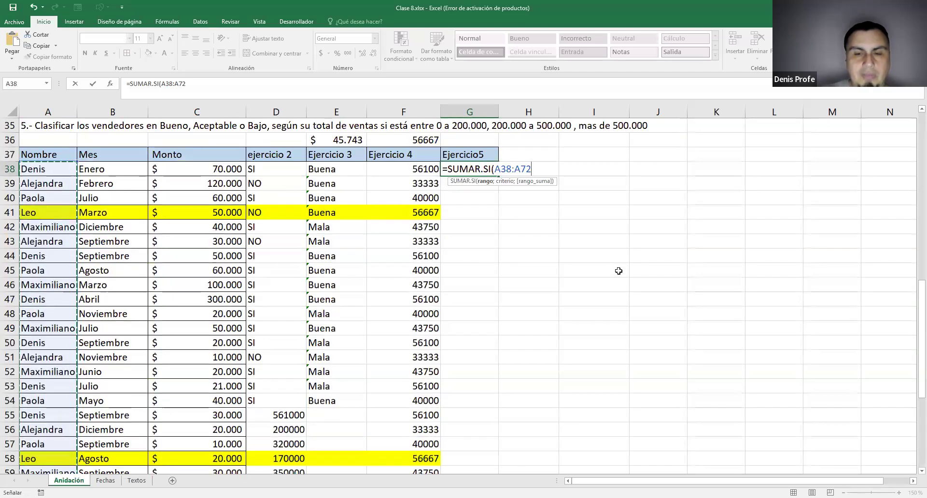
left_click(40, 169)
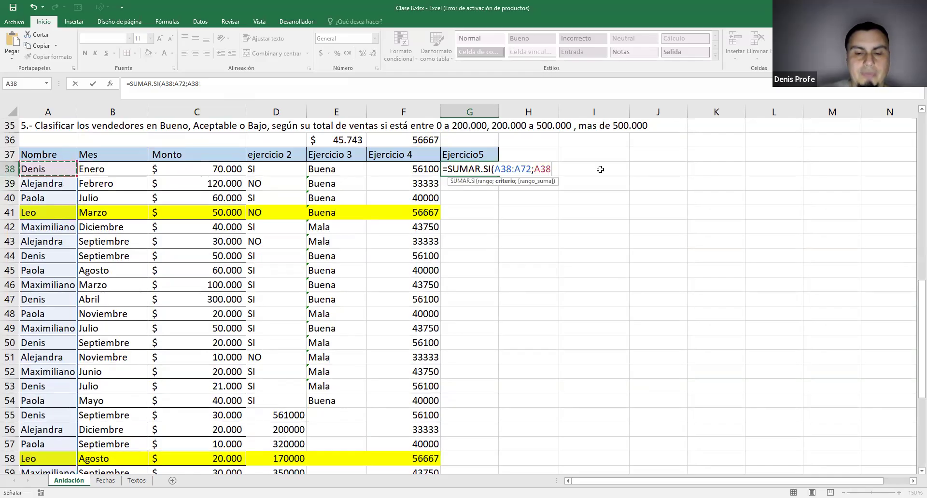
type(";")
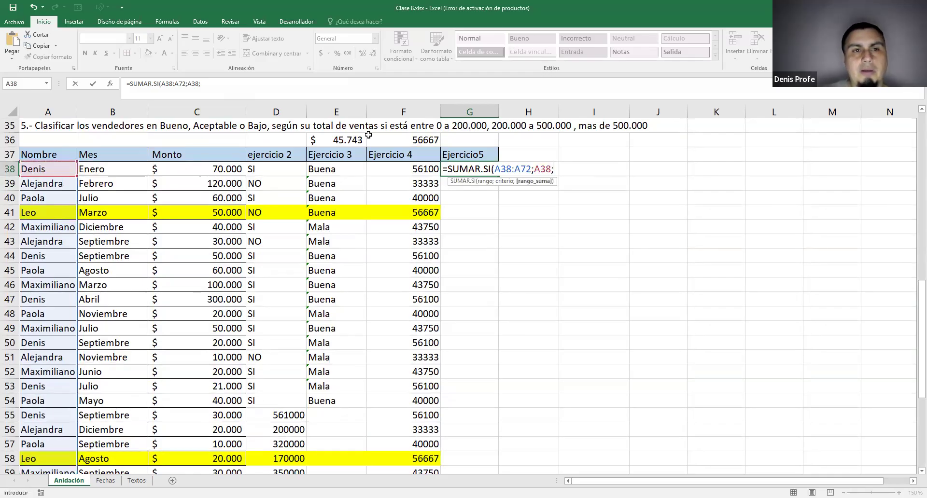
left_click(199, 171)
left_click_drag(199, 172, 197, 443)
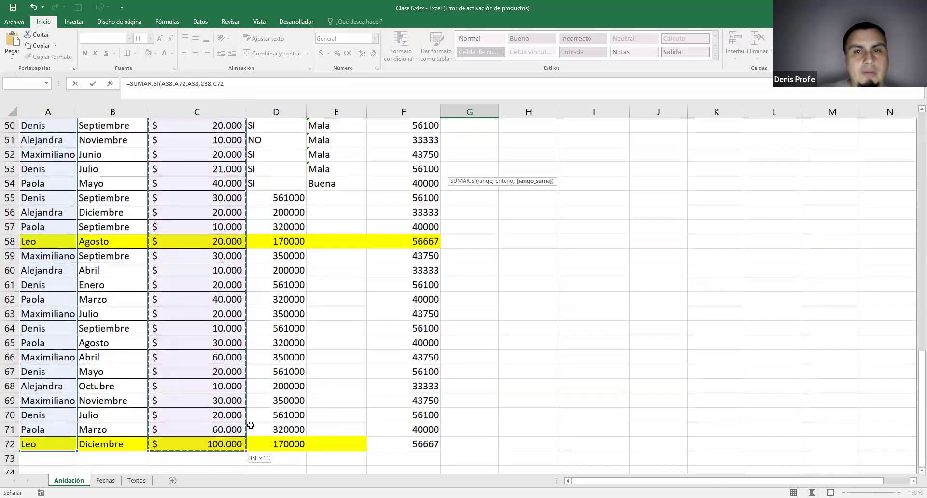
type(")")
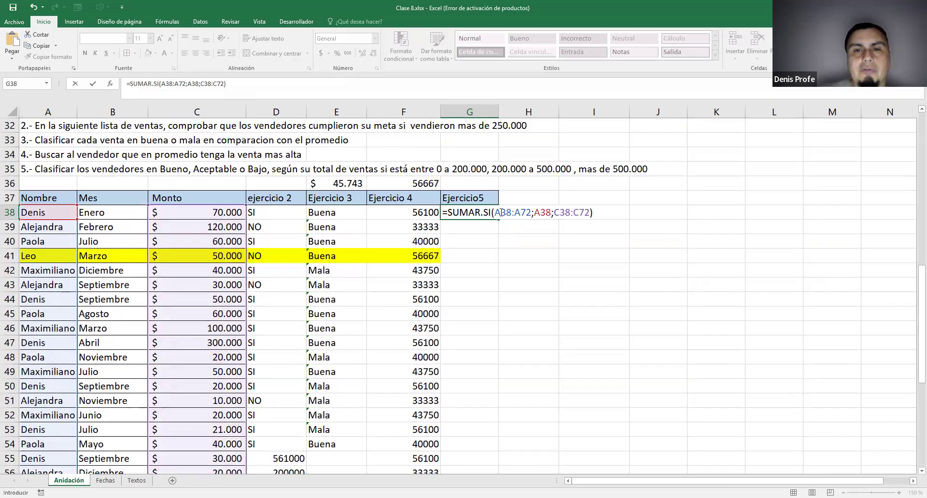
- Anchor the rows of the name range in the G38 formula so it reads A$38:A$72
key("F2")
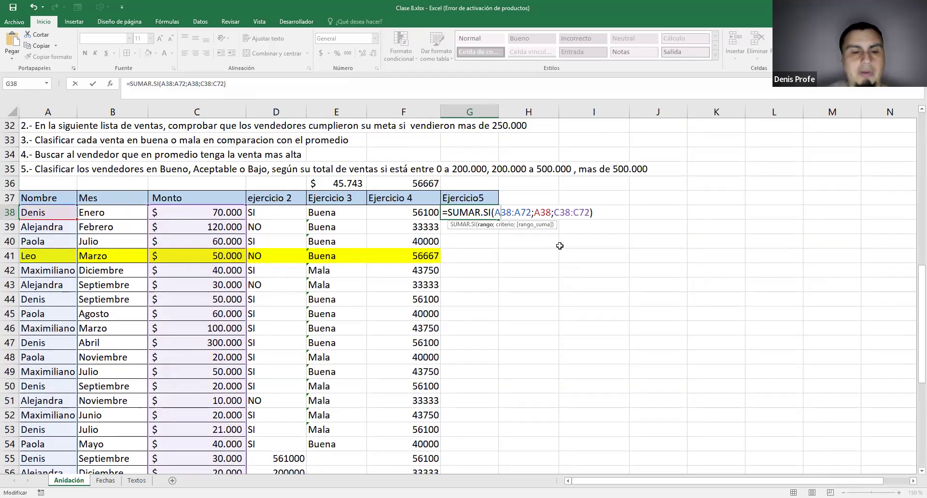
type("$")
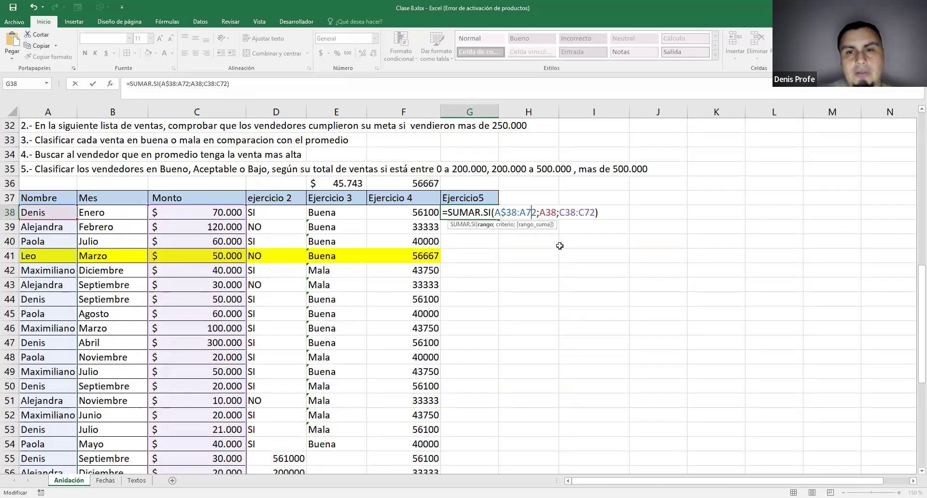
key("Right")
key("Right")
key("Right")
key("Right")
key("Right")
key("Right")
key("Right")
key("Left")
key("Left")
key("Left")
key("Left")
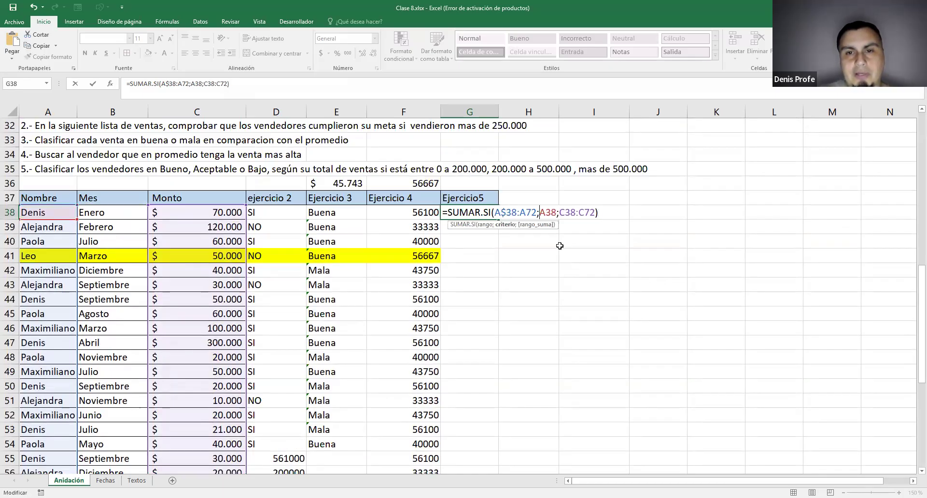
key("Left")
type("$")
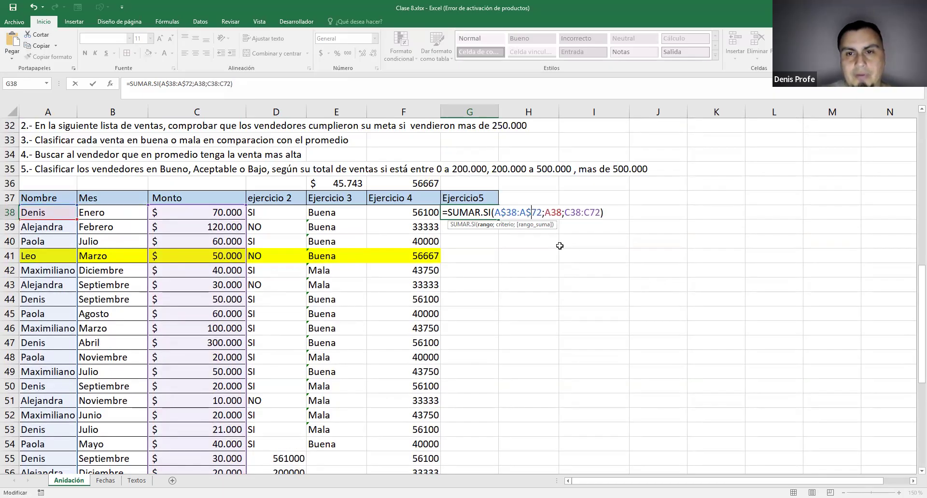
- Anchor the rows of the sum range in the G38 formula so it reads C$38:C$72
key("Right")
key("Right")
key("Right")
key("Right")
key("Right")
key("Right")
key("Right")
key("Right")
type("$")
key("Right")
key("Right")
key("Right")
key("Right")
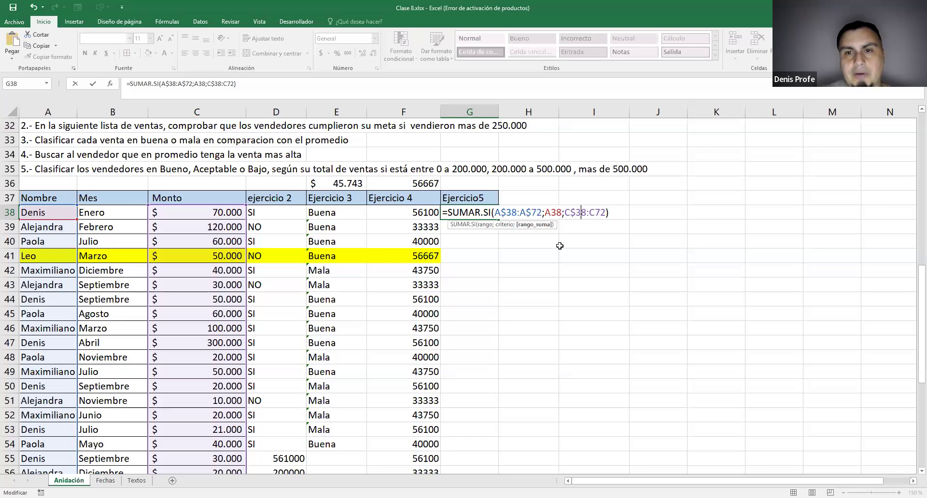
type("$")
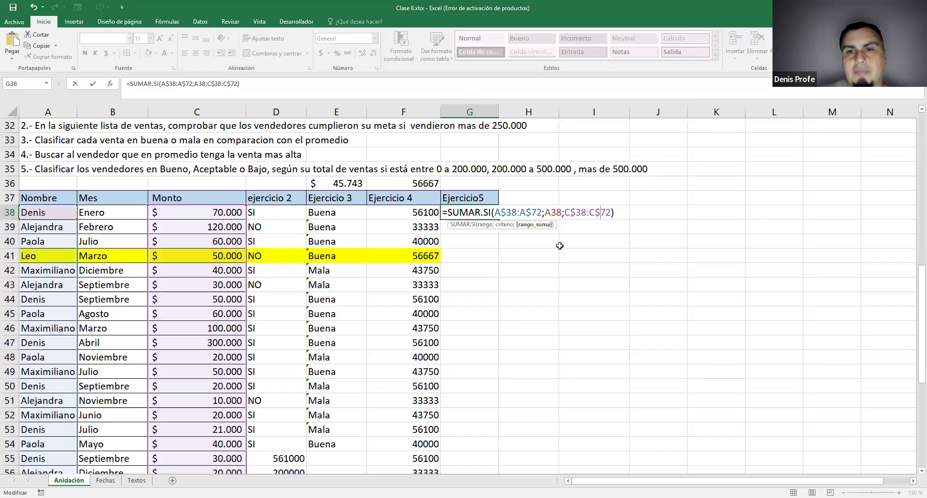
- Examine the column letter and the anchored row number in the C$72 reference of the G38 formula
key("shift+Right")
key("shift+Right")
key("shift+Right")
key("shift+Left")
key("shift+Left")
key("shift+Left")
key("shift+Left")
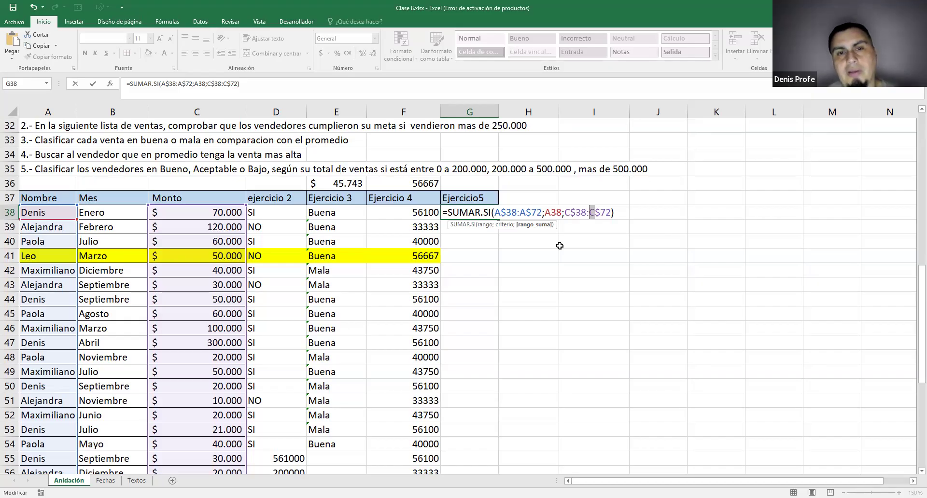
key("Right")
key("Right")
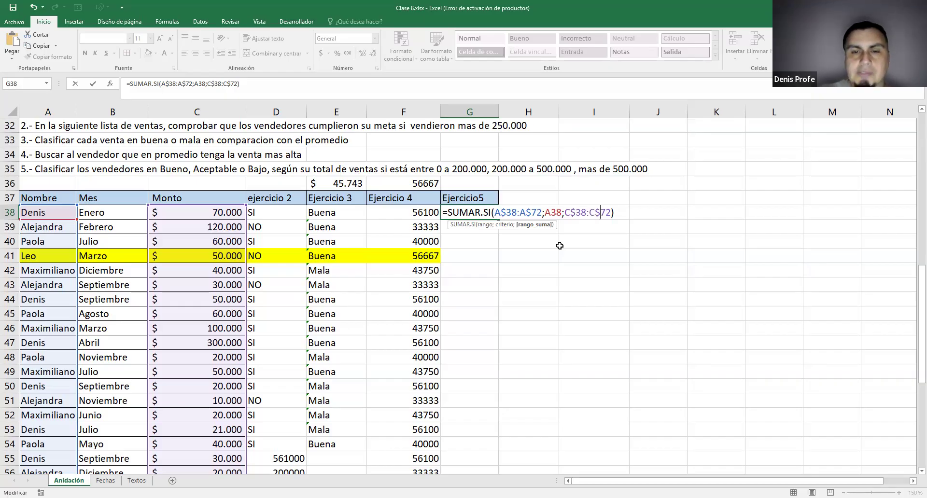
- Confirm the SUMAR.SI formula in G38 and fill it down the Ejercicio5 column through G72
key("Return")
left_click(493, 213)
scroll(494, 213, "down", 1)
left_click_drag(498, 176, 497, 320)
scroll(499, 314, "down", 2)
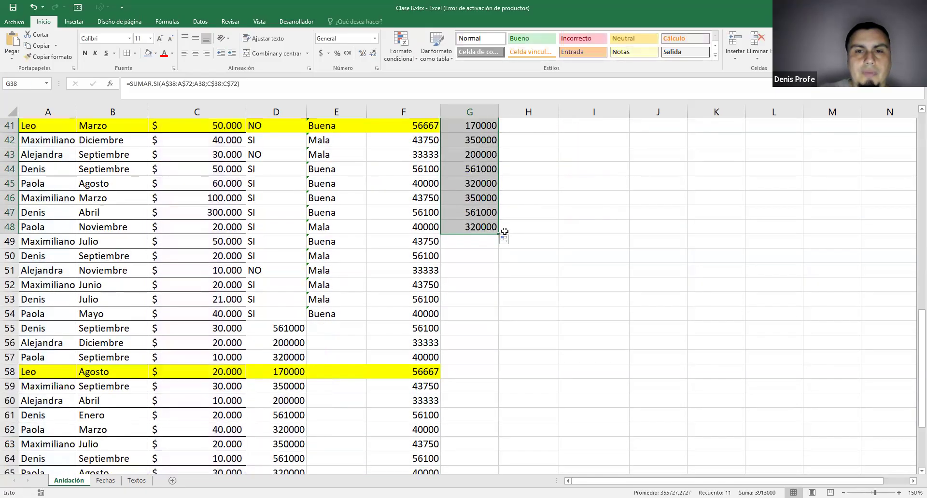
left_click_drag(498, 234, 501, 410)
scroll(501, 409, "down", 3)
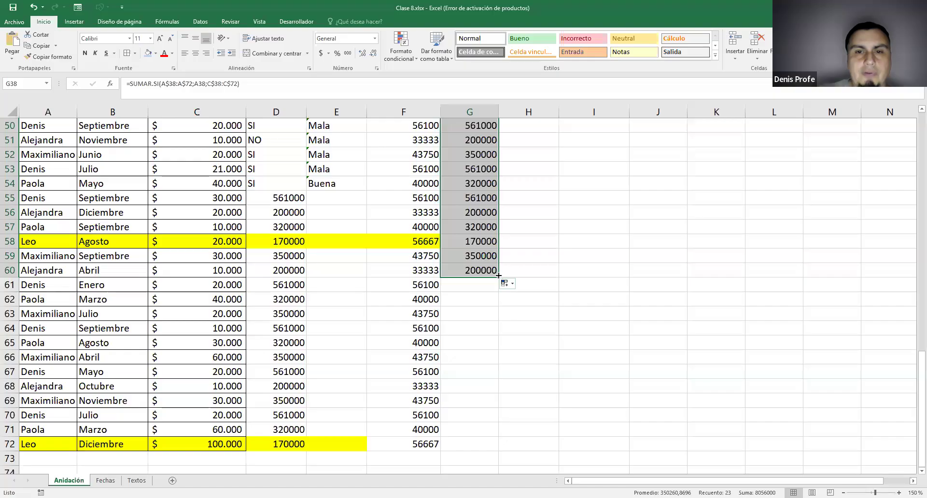
left_click_drag(498, 277, 501, 442)
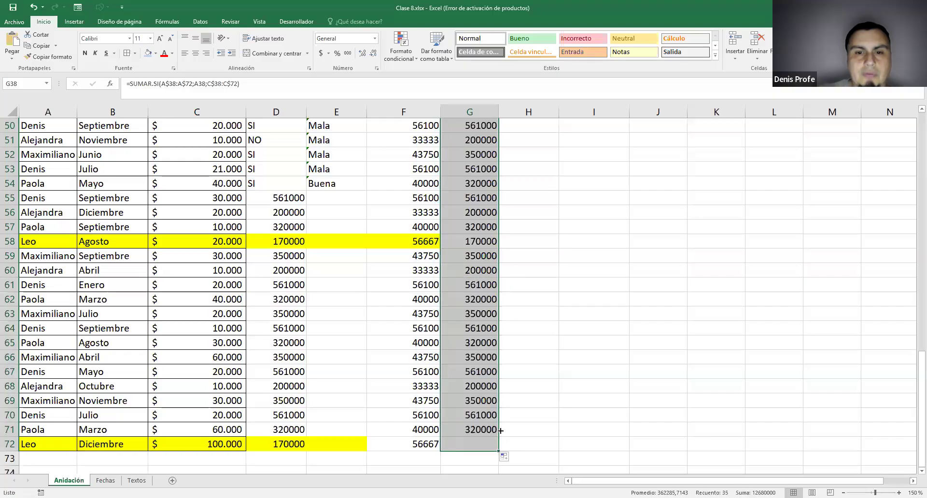
- Fill cells G41 and G58 with yellow to match the rest of their highlighted rows
scroll(542, 375, "up", 4)
scroll(541, 375, "up", 3)
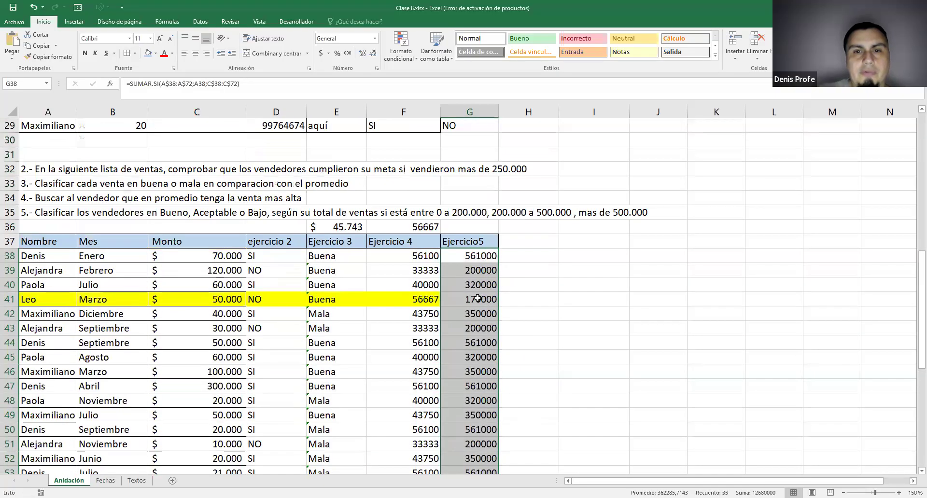
scroll(499, 265, "down", 2)
left_click(470, 211)
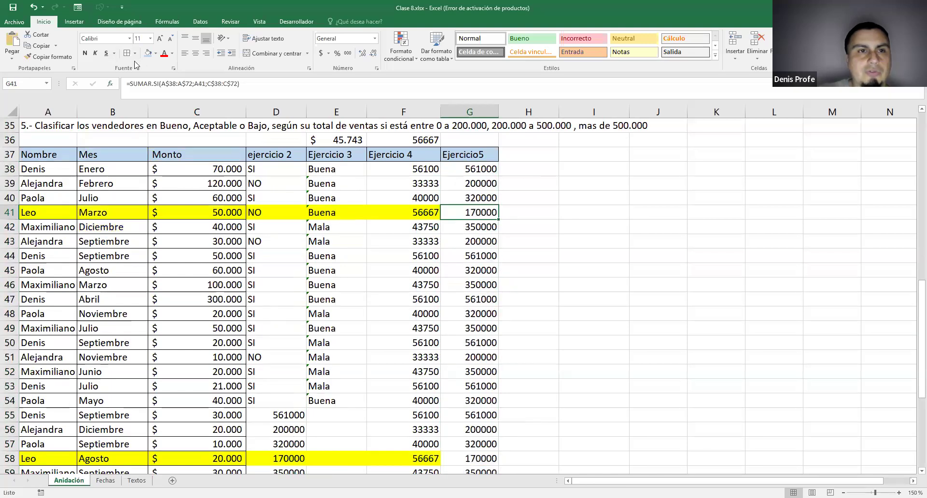
left_click(155, 56)
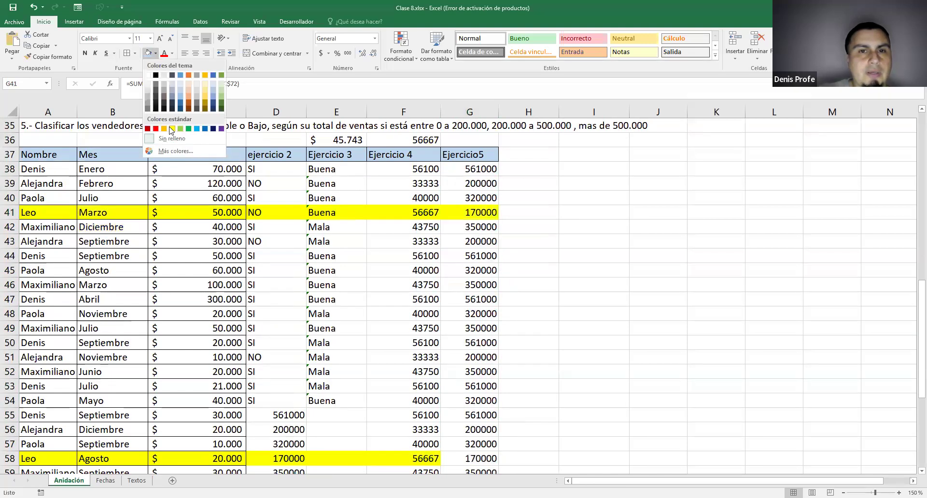
left_click(172, 132)
left_click(469, 459)
left_click(148, 54)
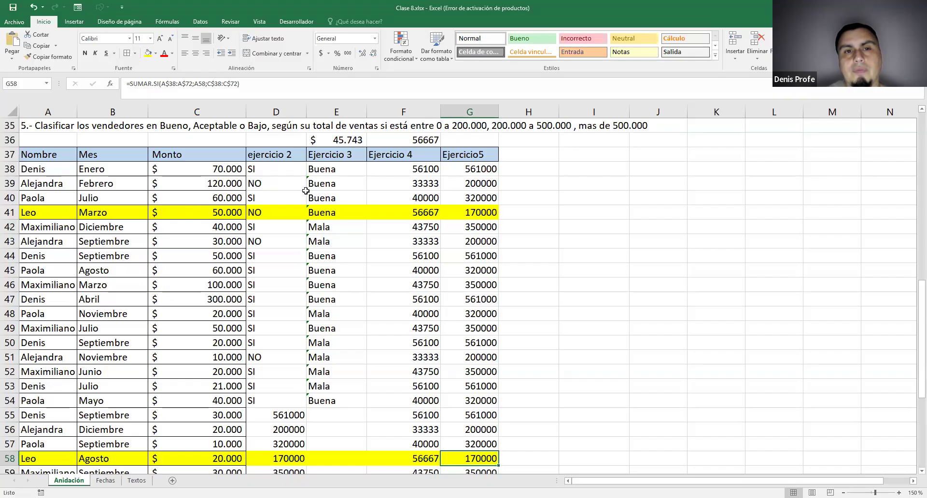
- Review the SUMAR.SI formula in G41, and compare the totals in G38:G41 with the exercise 5 ranges stated in A35
scroll(306, 191, "up", 1)
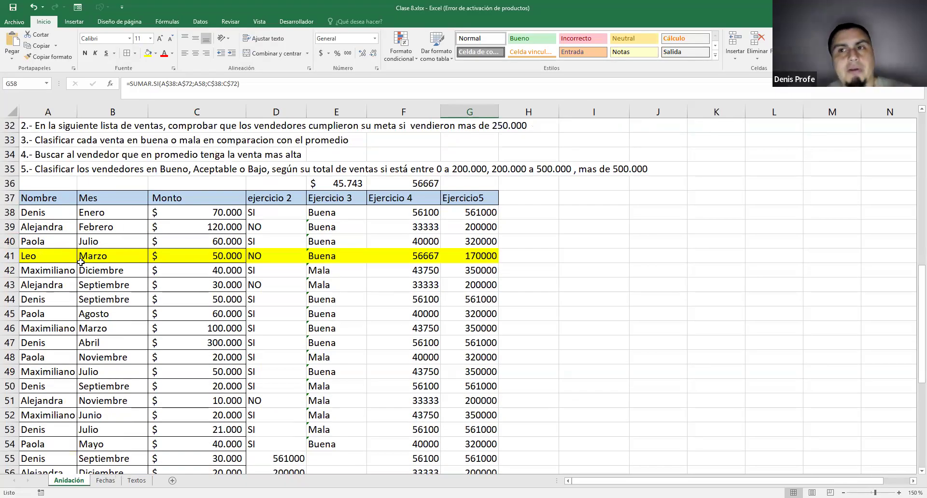
scroll(345, 302, "down", 1)
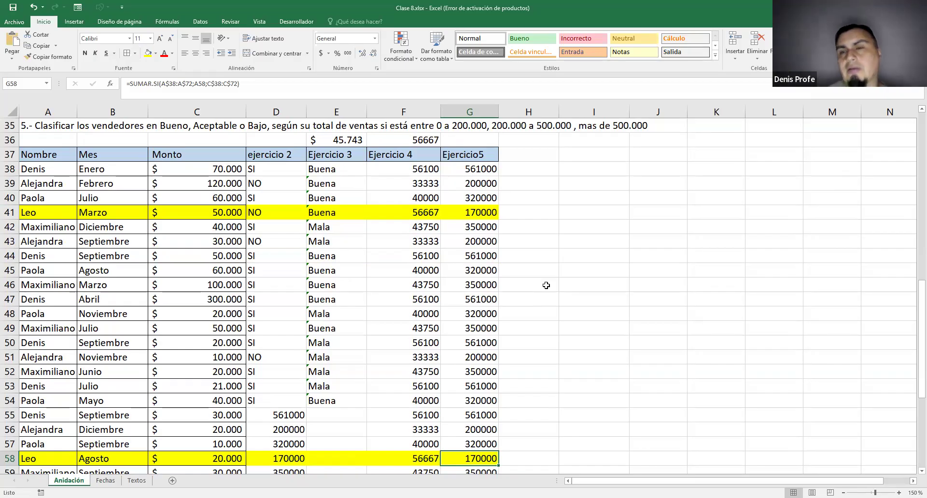
scroll(546, 285, "up", 2)
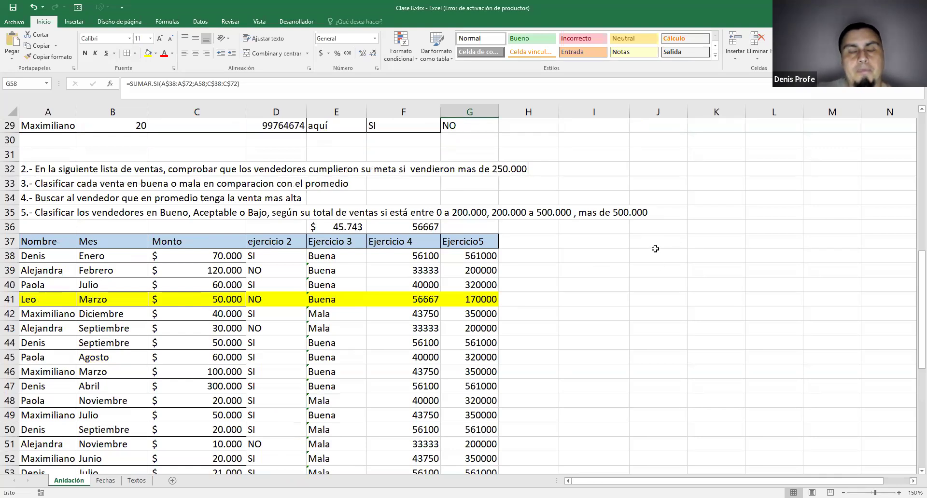
scroll(594, 251, "down", 1)
scroll(555, 285, "up", 1)
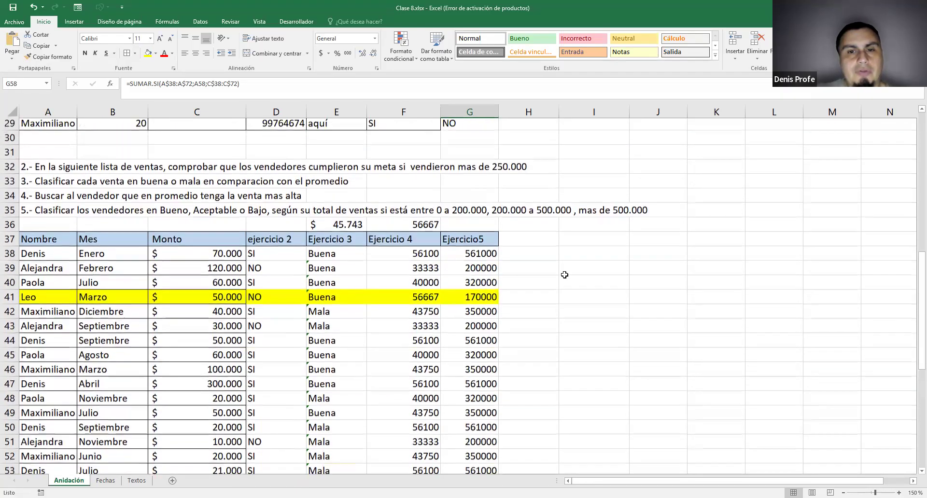
double_click(479, 302)
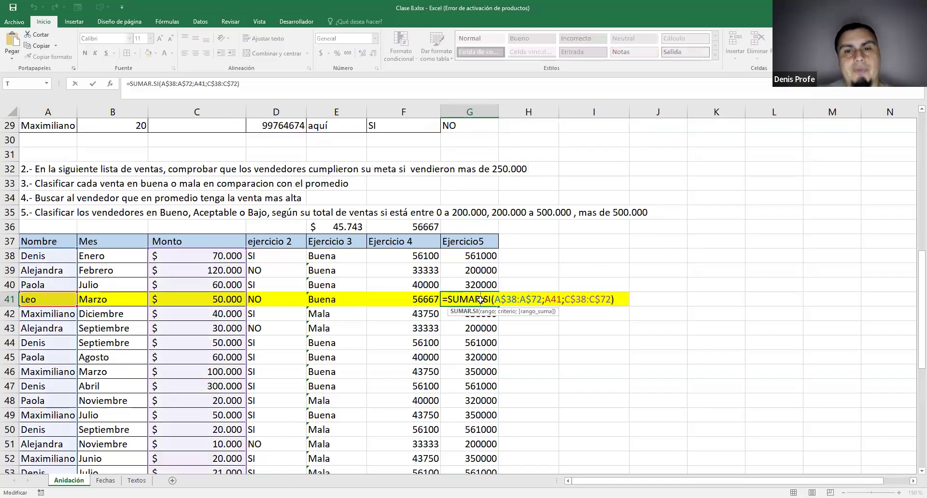
key("Escape")
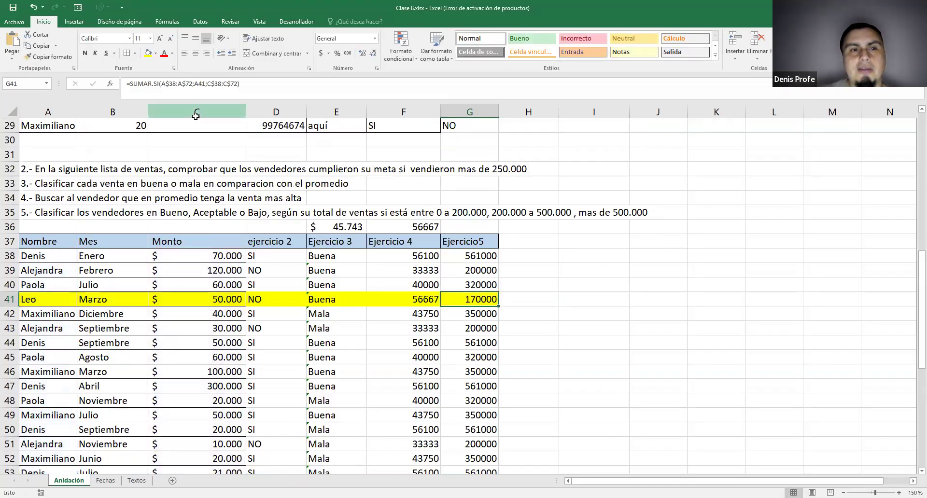
left_click(64, 215)
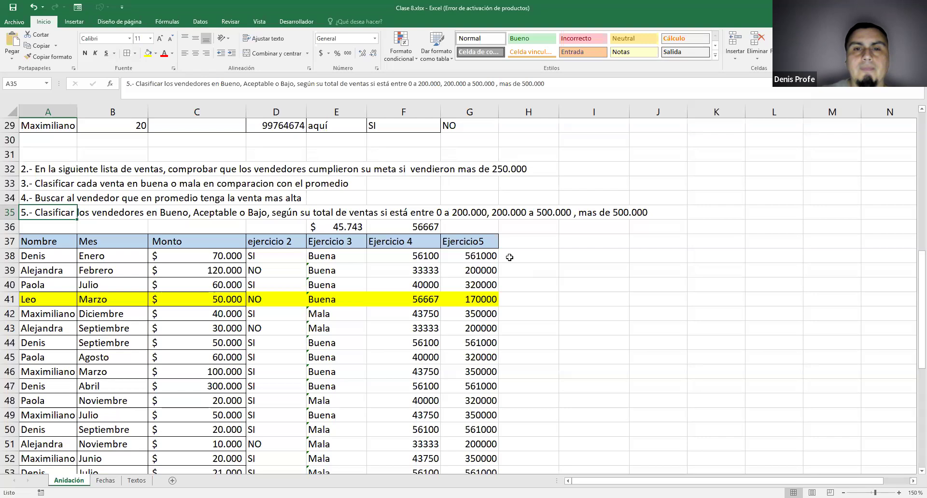
left_click(474, 256)
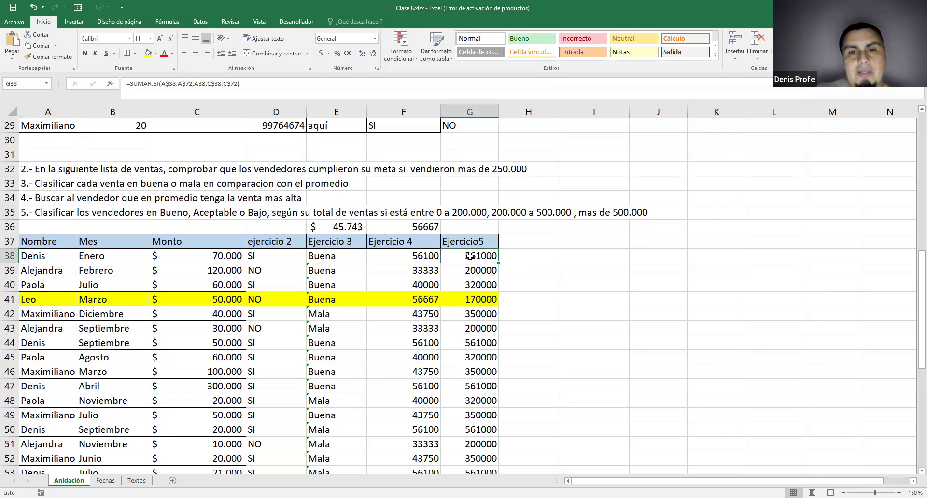
left_click(476, 270)
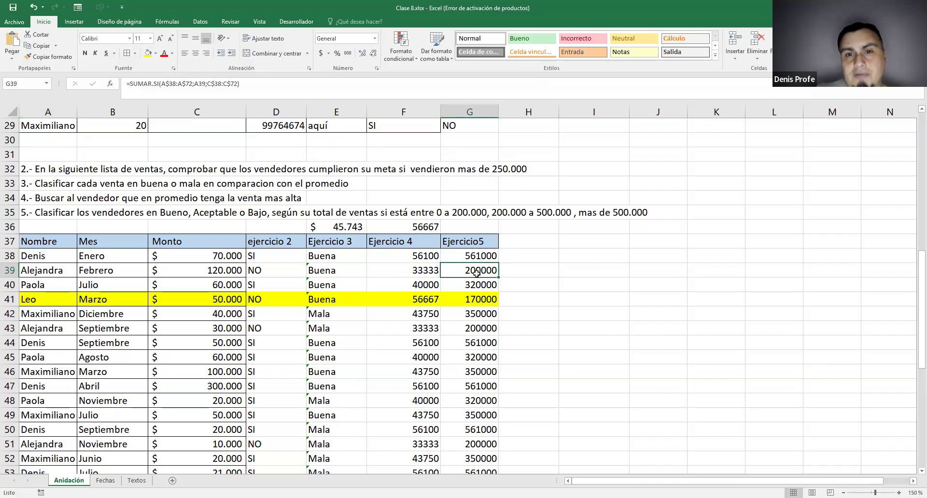
left_click(495, 286)
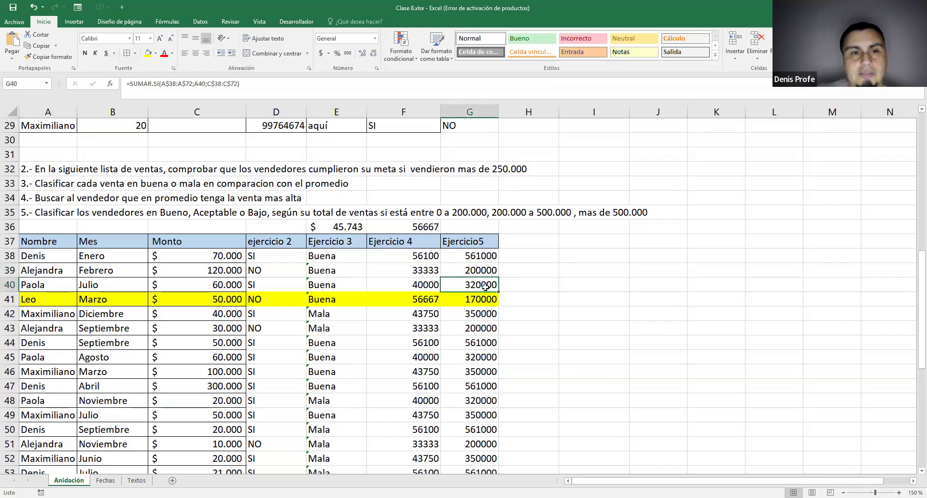
left_click(479, 299)
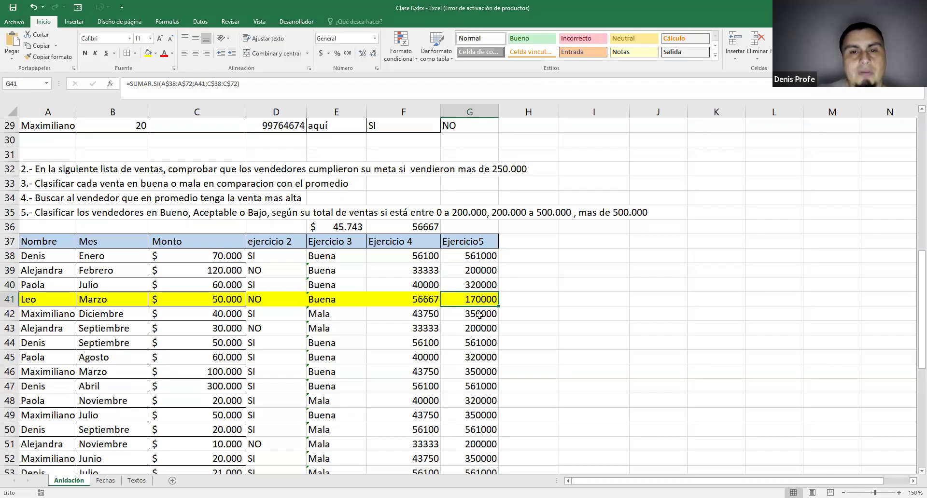
- Extend the SUMAR.SI formula in G38 with the comparison <=200000, checking the number of zeros in the limit
left_click(481, 315)
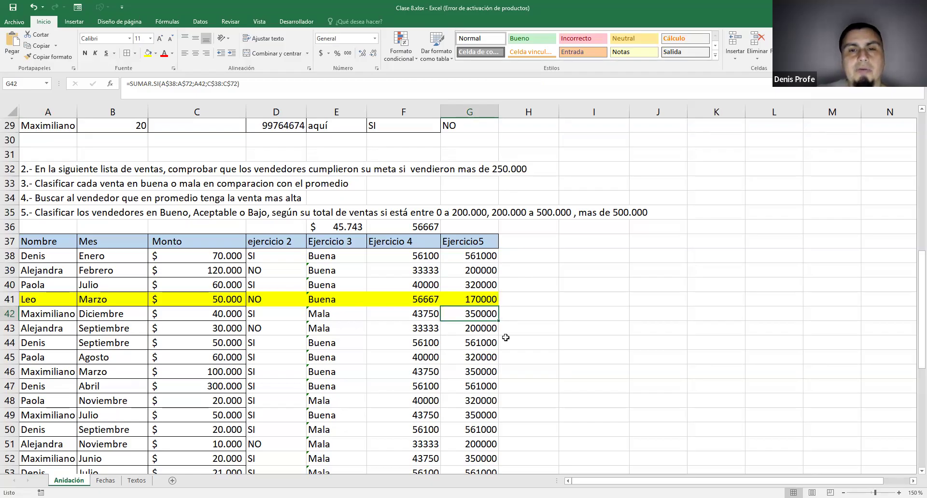
double_click(472, 256)
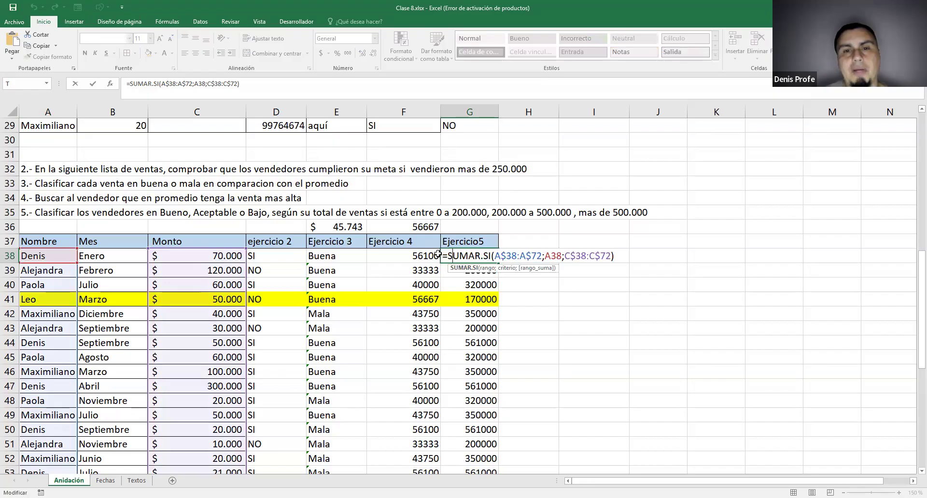
left_click(627, 259)
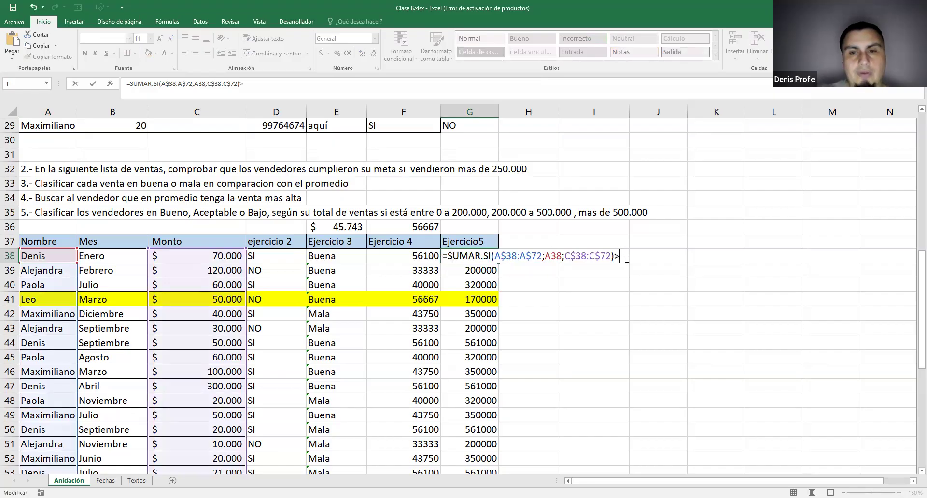
type("<=20000")
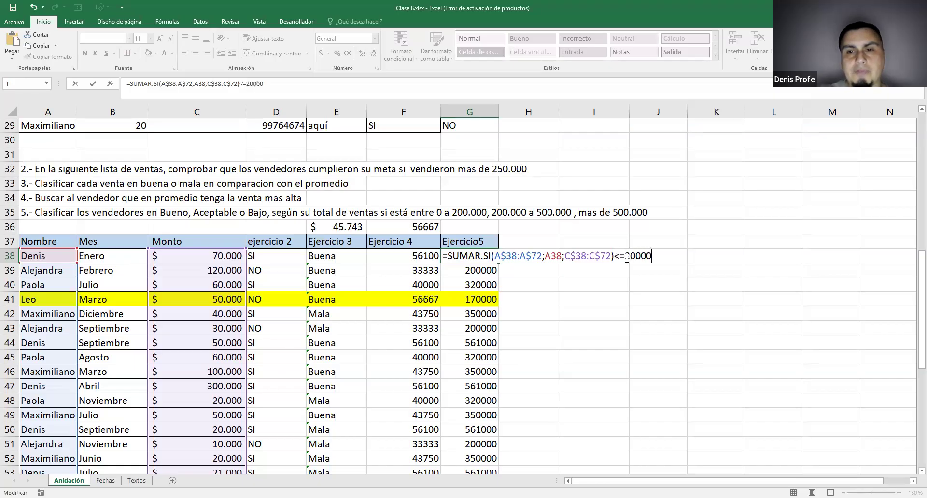
type("0")
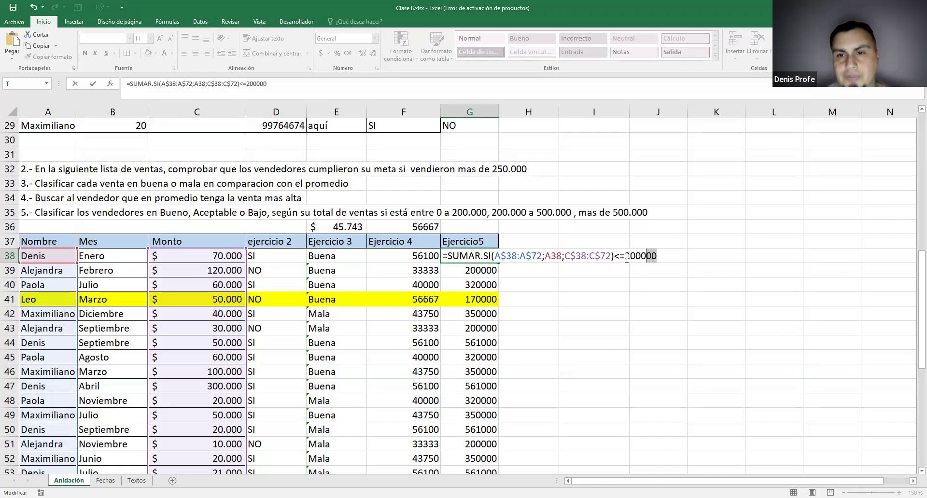
key("shift+Left")
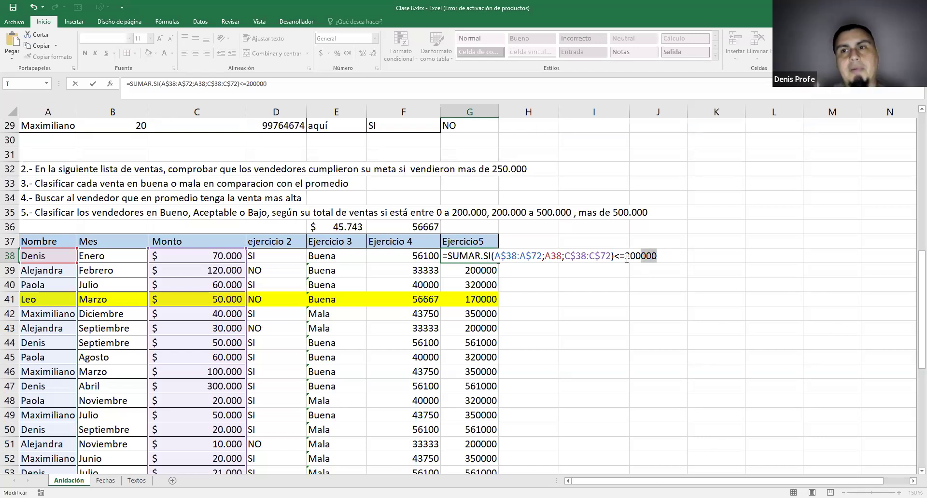
- Wrap the G38 comparison in an SI function as its logical test, add the semicolon separator, and select the SUMAR.SI expression inside it
left_click(449, 255)
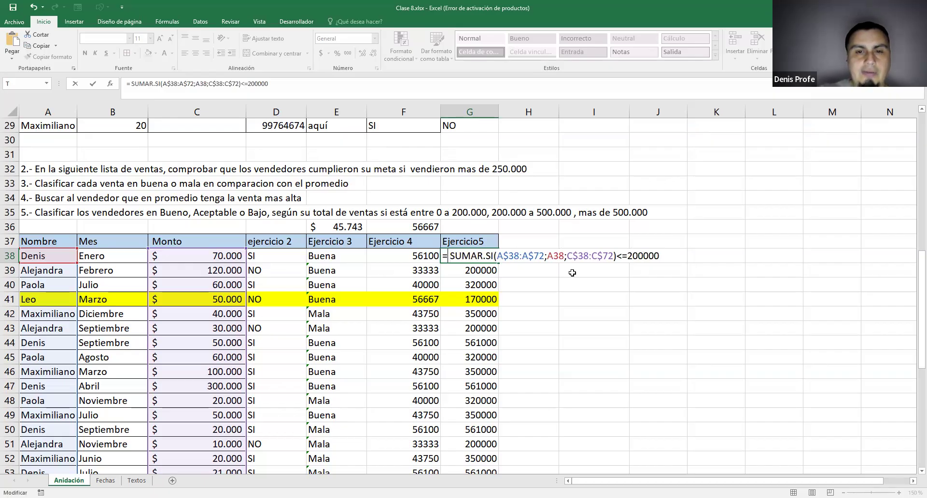
type("SI.")
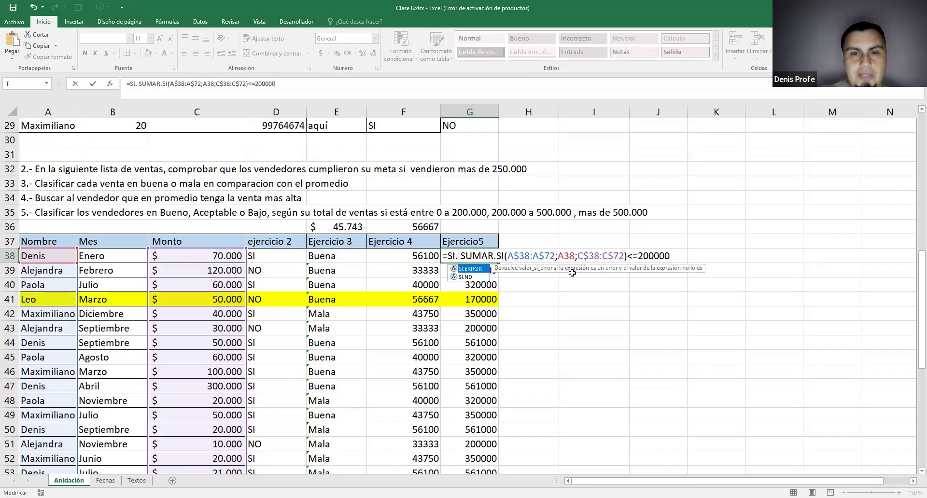
key("BackSpace")
type("(")
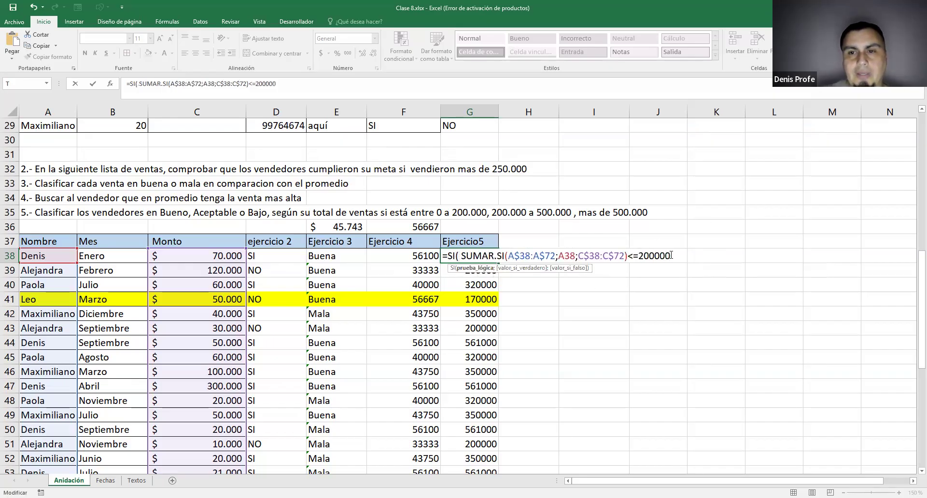
type(";")
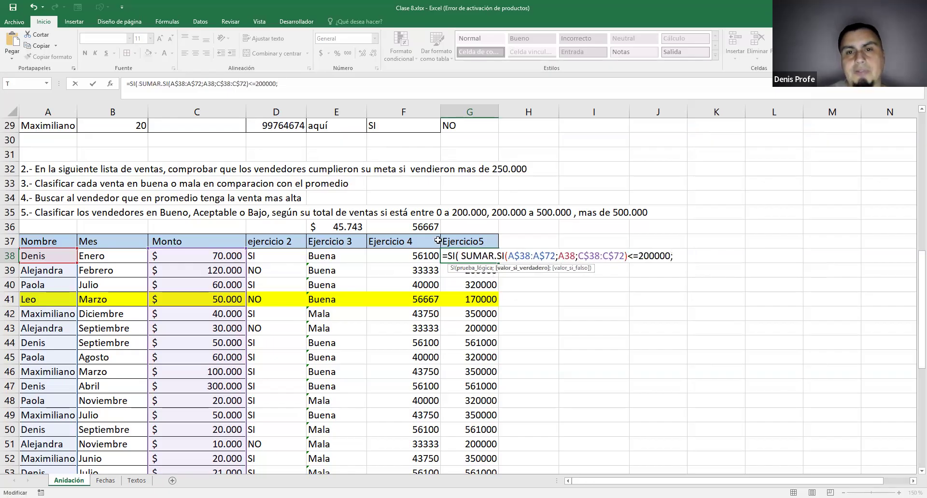
left_click_drag(462, 255, 629, 256)
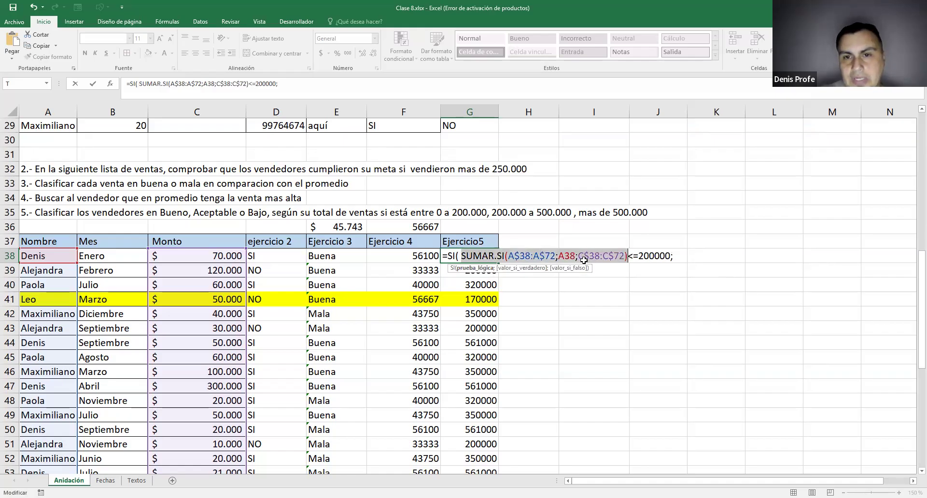
- Complete the SI formula in G38 with "Bajo" as the value if true and an empty value if false
left_click(677, 256)
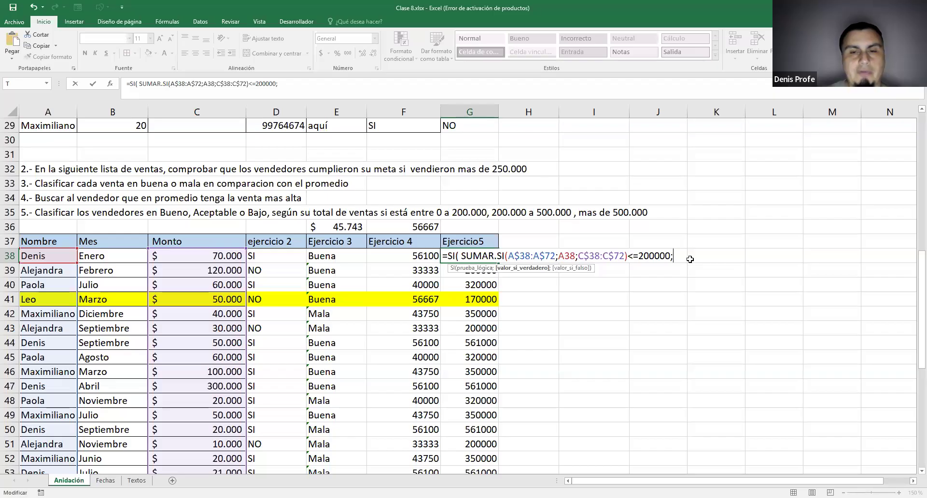
type("\"\"")
key("F2")
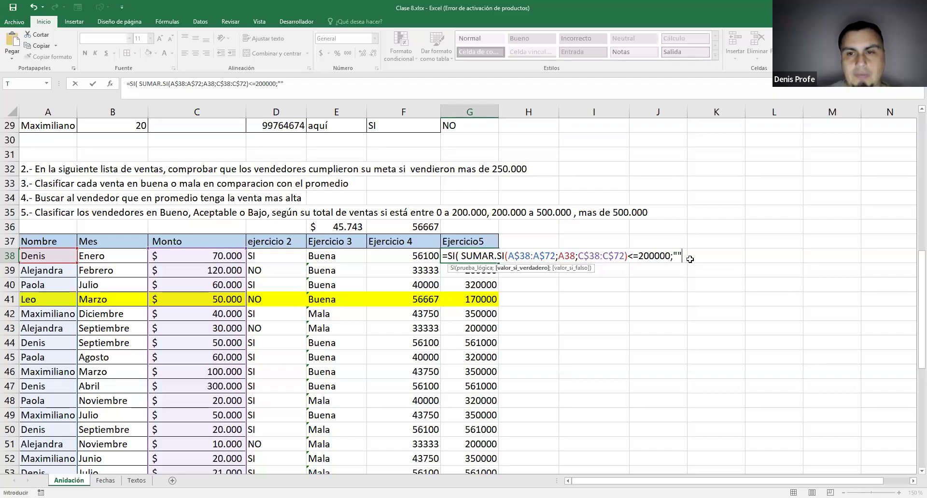
key("Return")
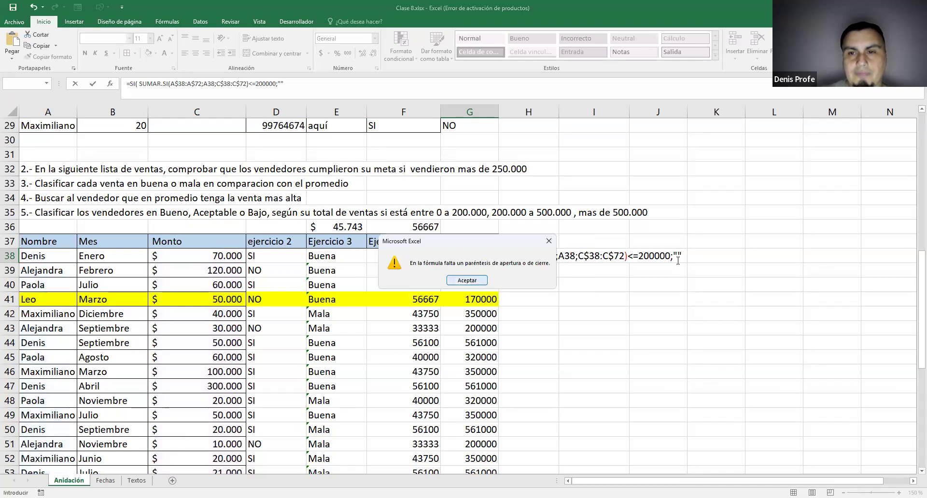
key("Return")
type("Bajo\"")
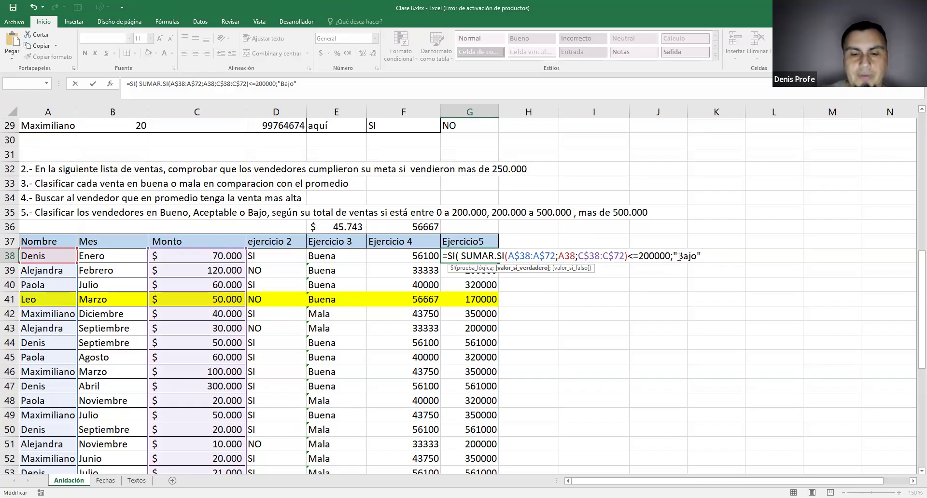
type(";")
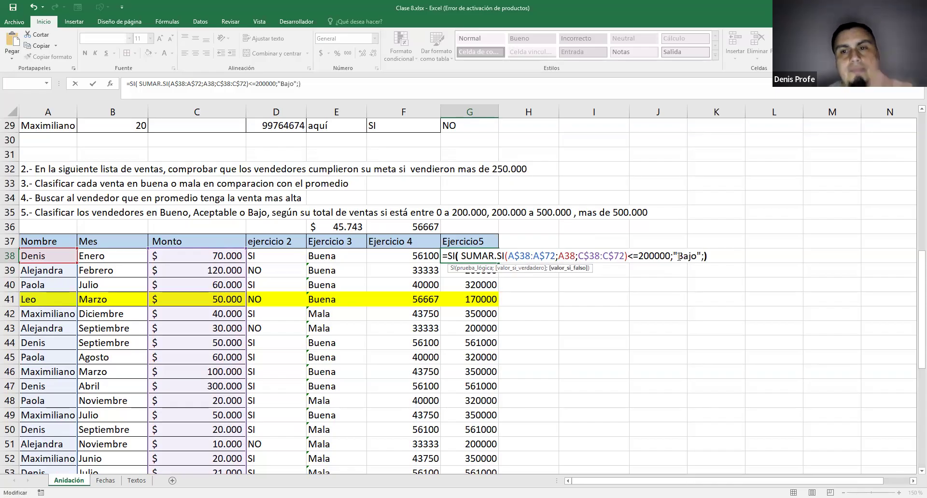
key("Return")
key("Up")
key("F2")
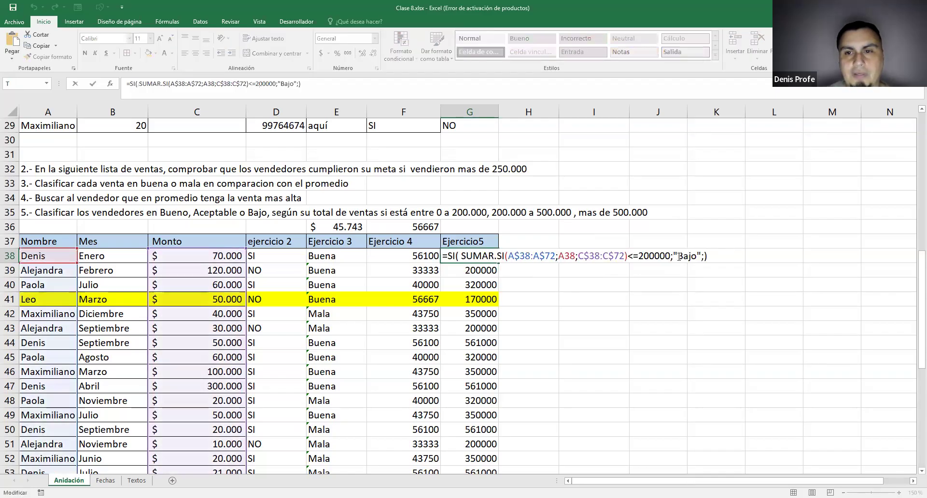
key("Return")
- Fill the G38 formula down the Ejercicio5 column to G72 and check the filled cells
scroll(507, 242, "down", 1)
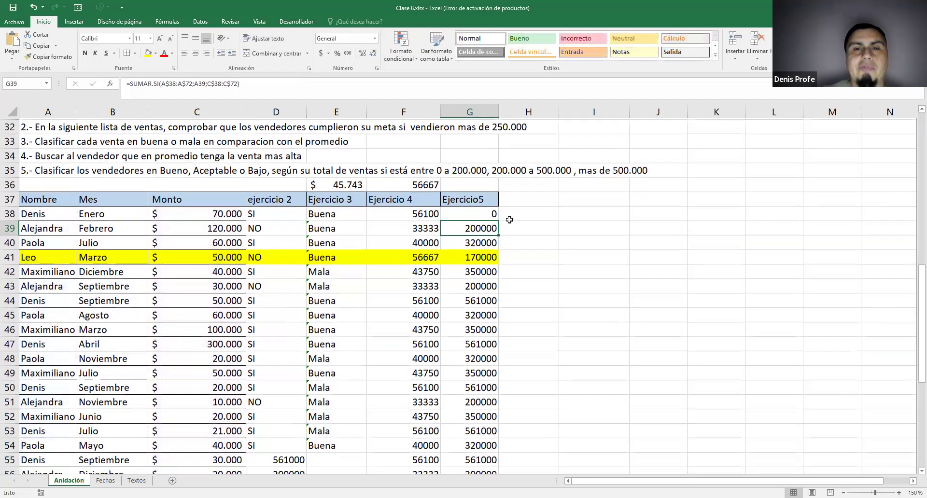
left_click(489, 212)
left_click_drag(497, 220, 497, 393)
scroll(550, 327, "down", 4)
left_click_drag(498, 219, 501, 405)
scroll(502, 404, "down", 5)
left_click_drag(497, 190, 493, 314)
scroll(580, 309, "up", 4)
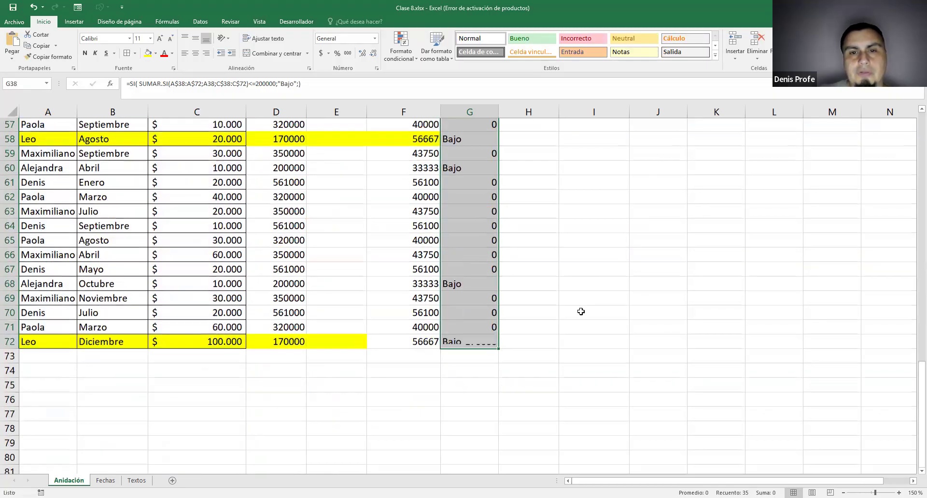
scroll(581, 312, "up", 6)
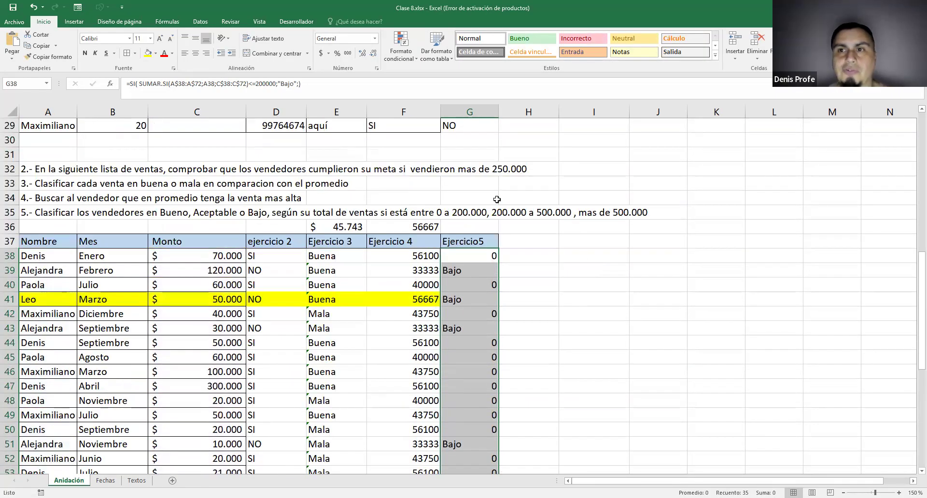
left_click(485, 282)
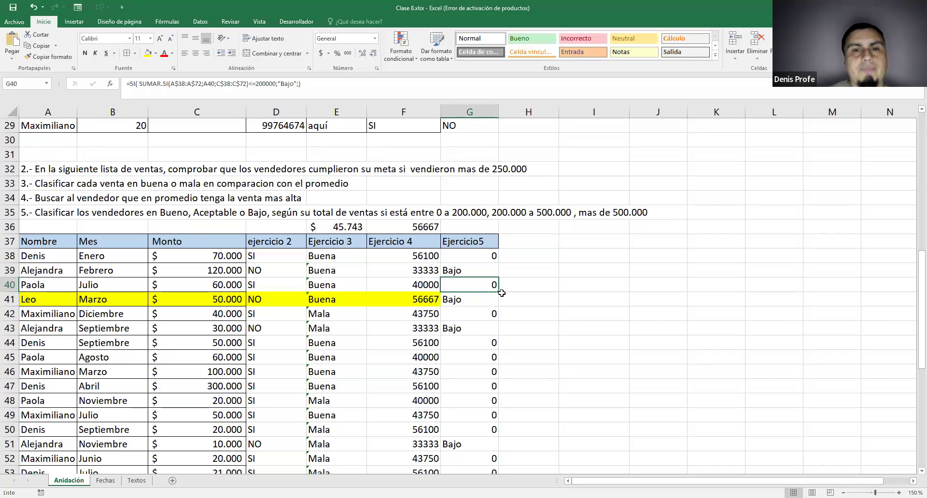
scroll(505, 280, "down", 2)
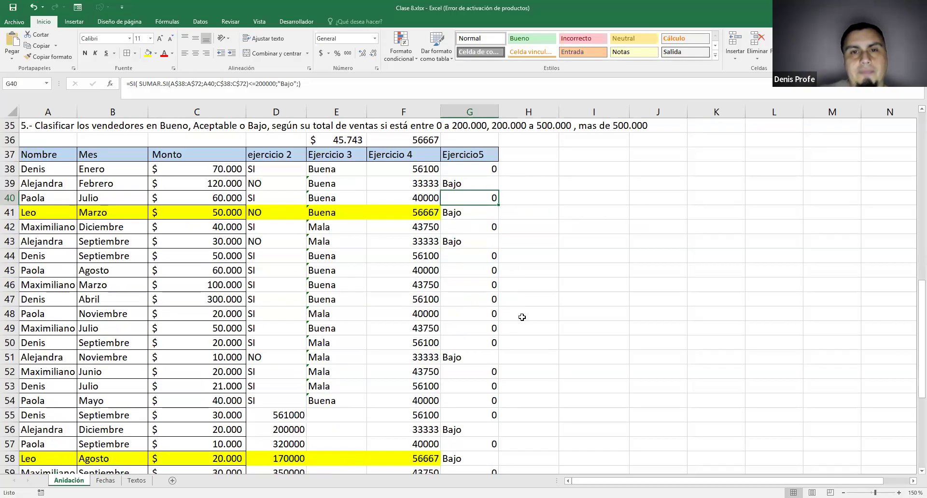
scroll(522, 316, "up", 1)
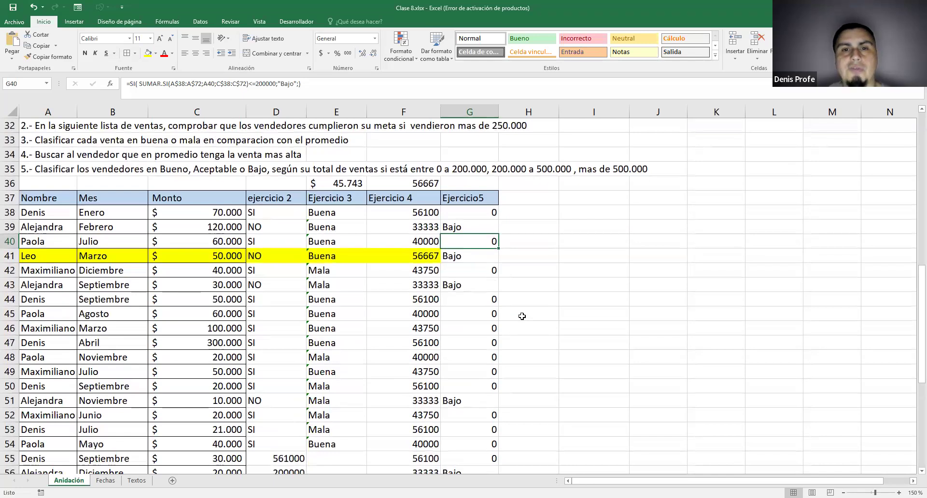
- Open the formula in G39 for editing and add blank space after the "Bajo"; argument, before the closing parenthesis
double_click(476, 226)
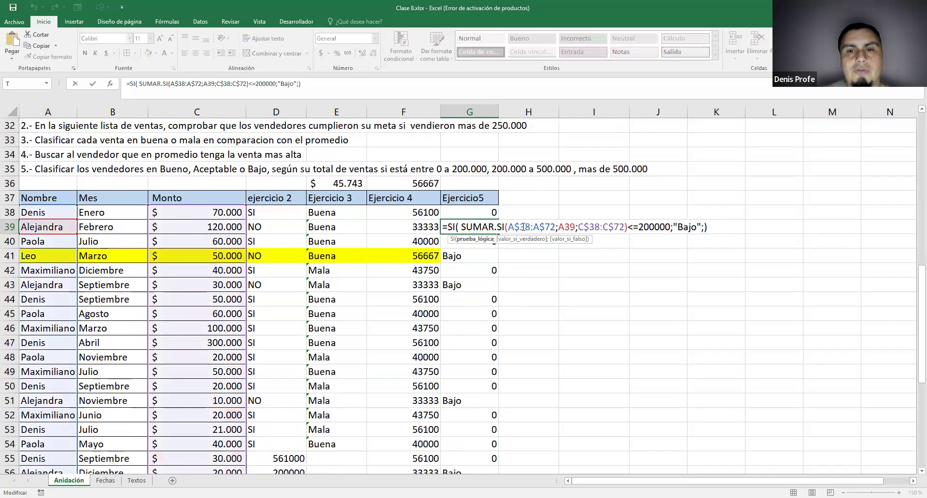
left_click_drag(676, 227, 704, 227)
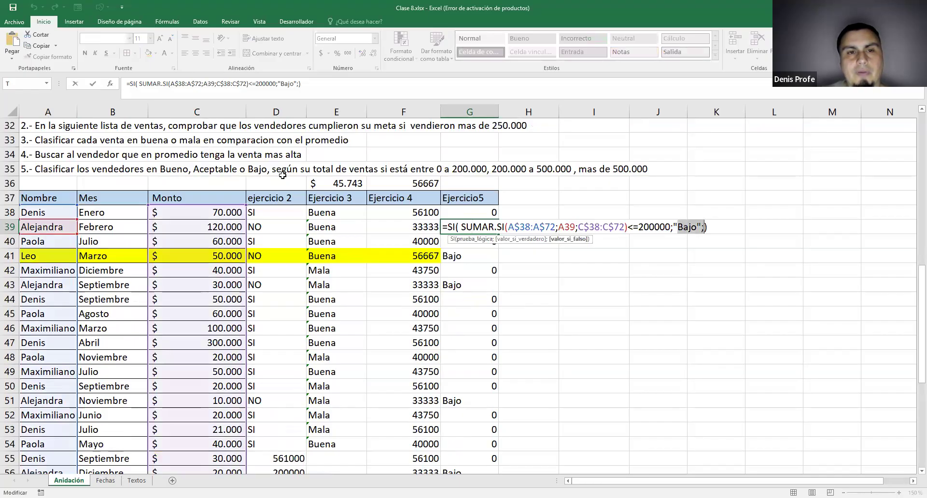
left_click(686, 222)
left_click(685, 222)
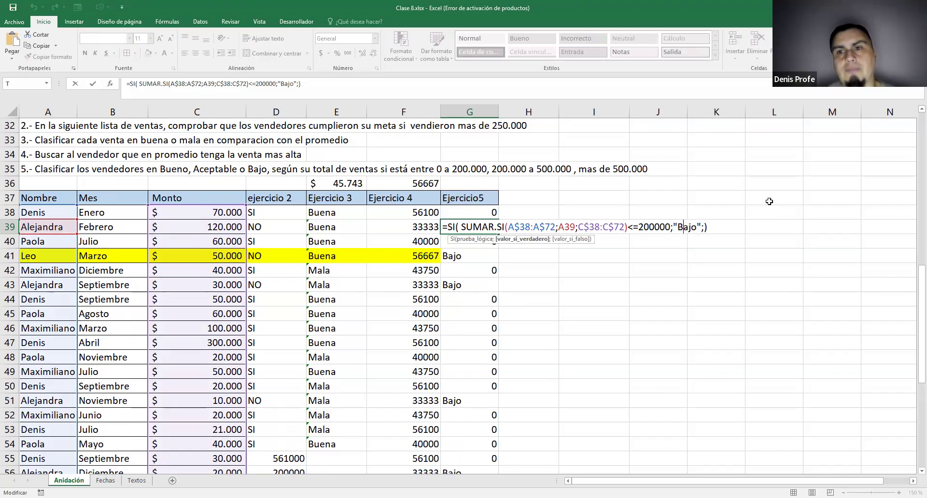
key("Right")
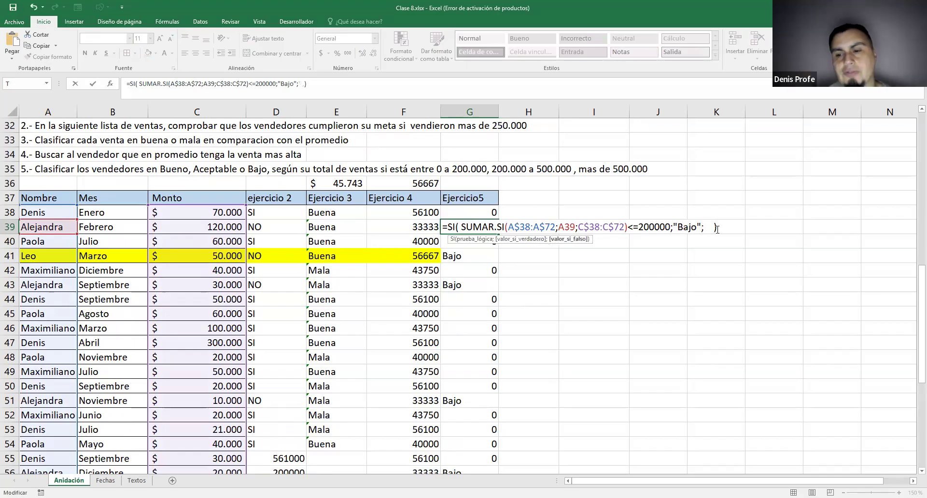
key("BackSpace")
- Nest a second SI as the value if false in G39, with a copy of the condition SUMAR.SI(A$38:A$72;A39;C$38:C$72)<=200000
left_click_drag(461, 227, 670, 227)
left_click(671, 227)
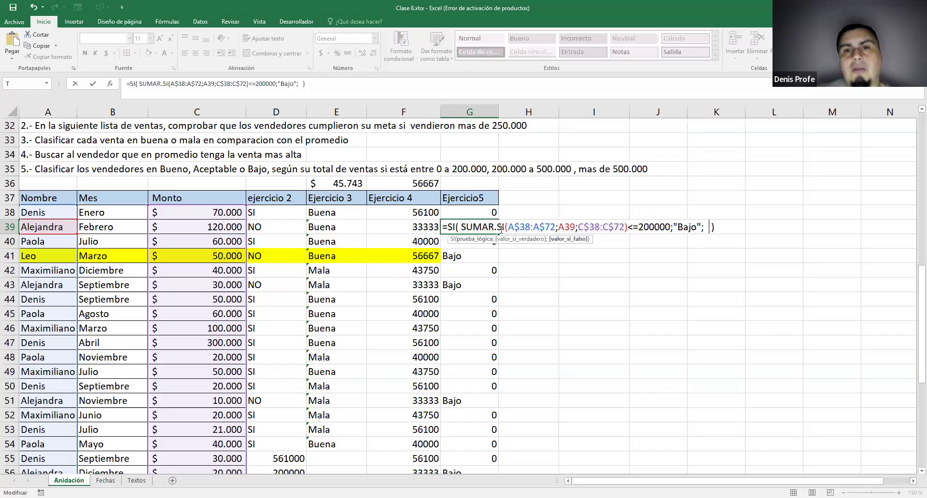
left_click_drag(461, 227, 670, 225)
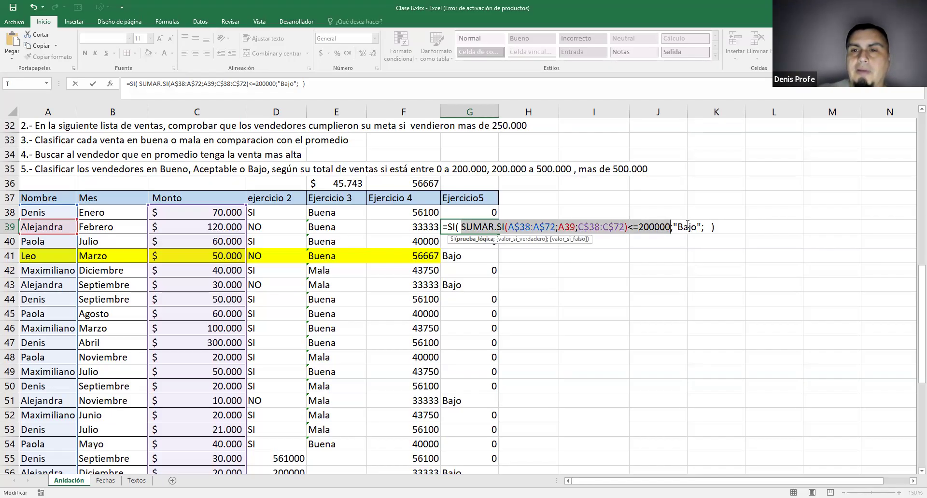
left_click(709, 228)
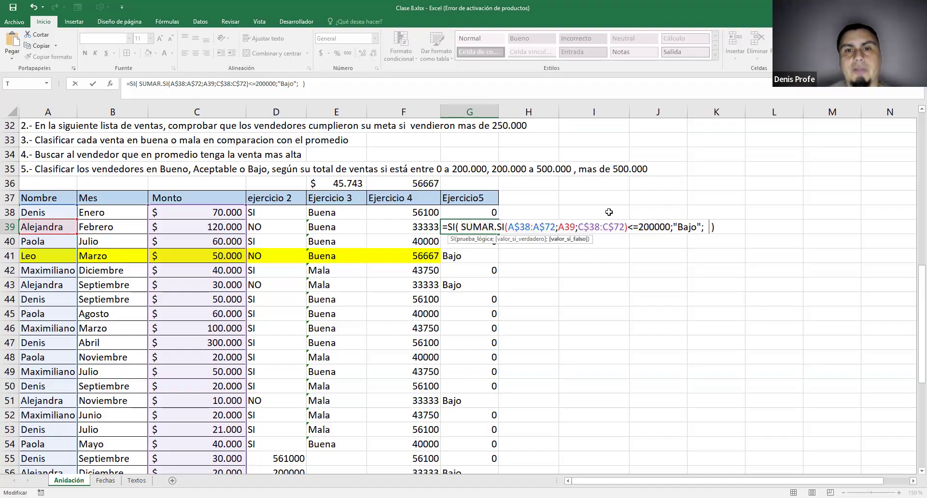
left_click_drag(461, 226, 670, 226)
key("ctrl+c")
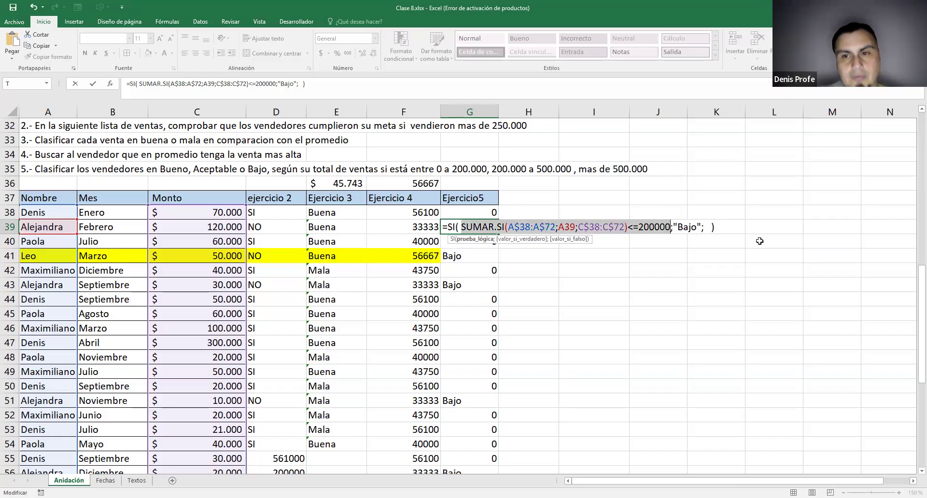
left_click(707, 225)
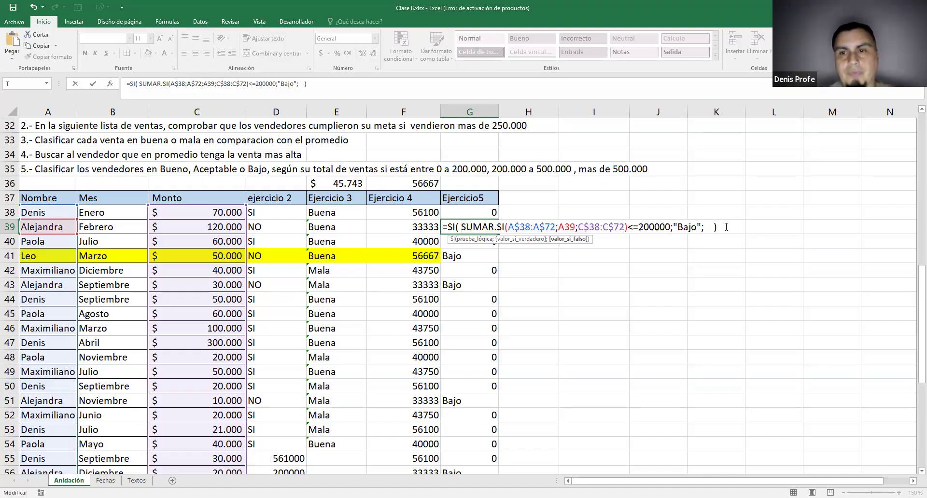
type("SI()")
key("Return")
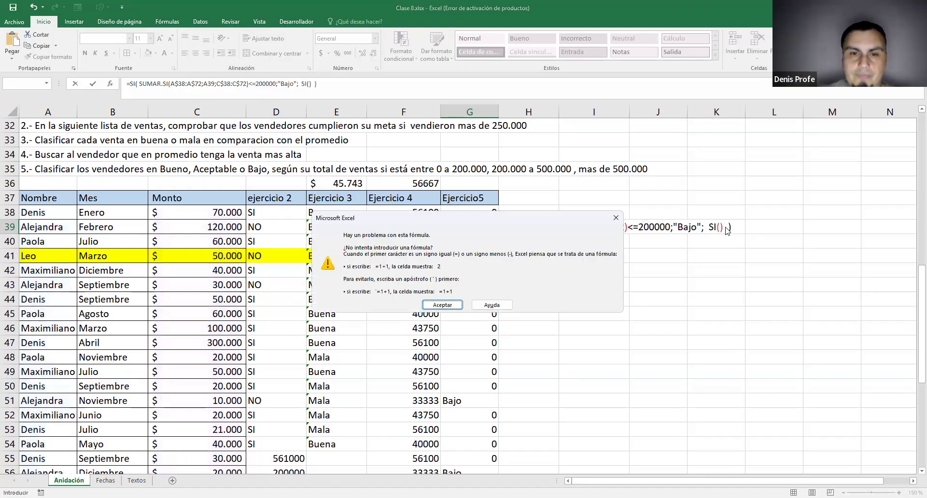
key("Return")
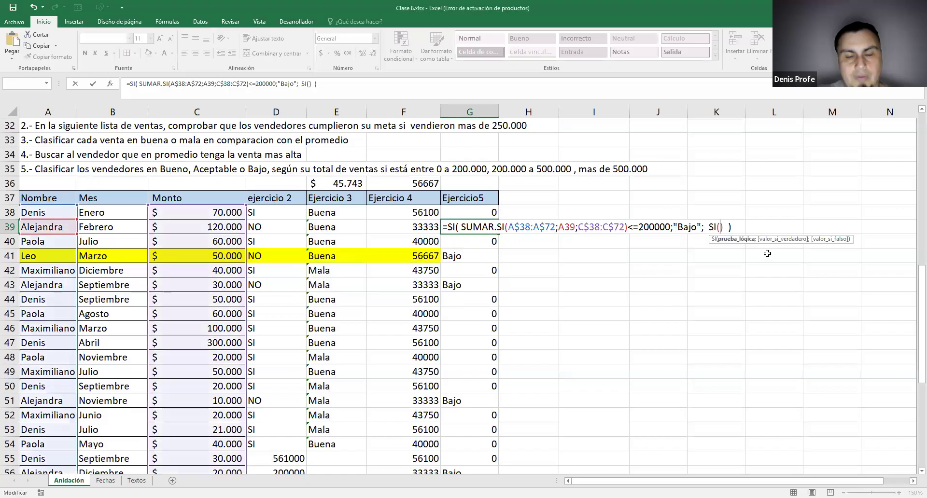
key("ctrl+v")
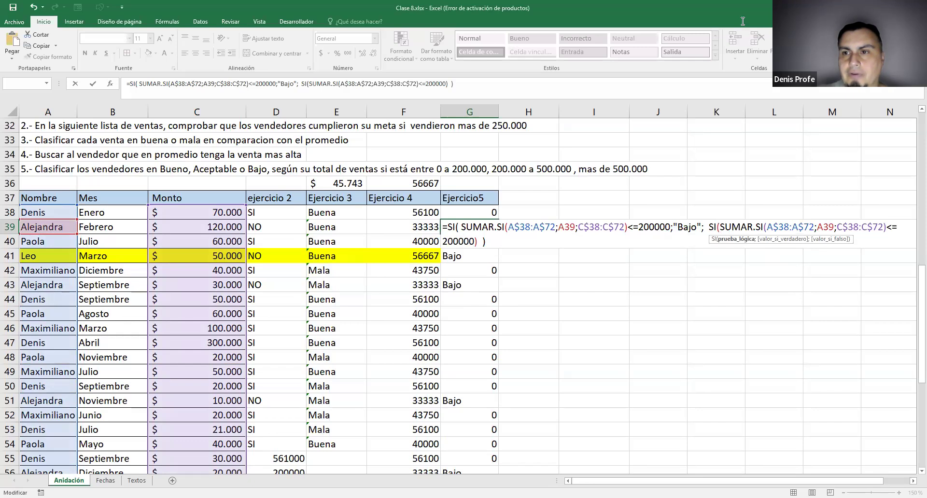
- Set the limit in the nested SI condition of G39 to 500000
left_click_drag(676, 481, 701, 481)
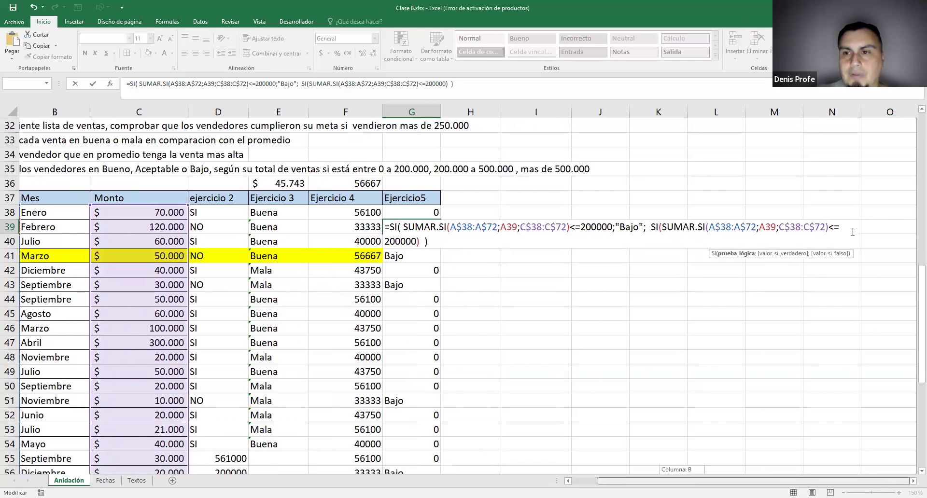
left_click_drag(839, 225, 876, 231)
type("500000")
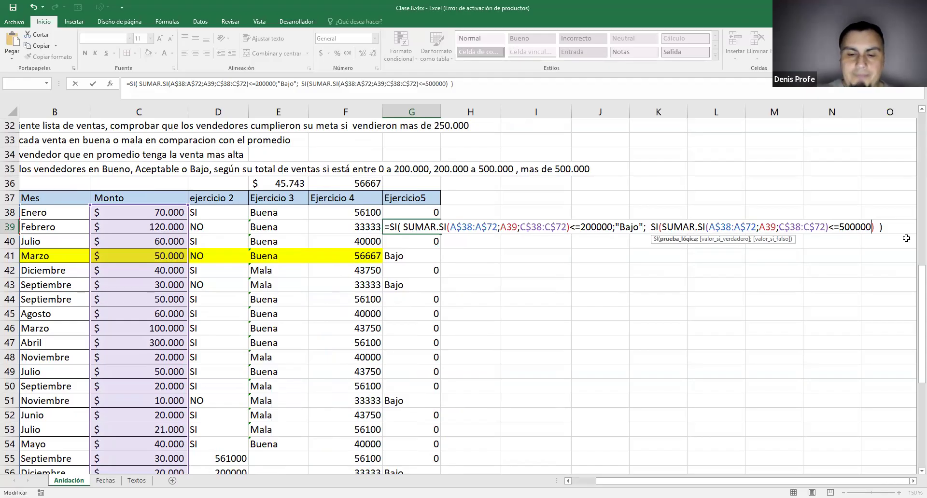
- Finish the nested SI in G39 with "Aceptable" as the value if true and "Bueno" as the value if false
type(";")
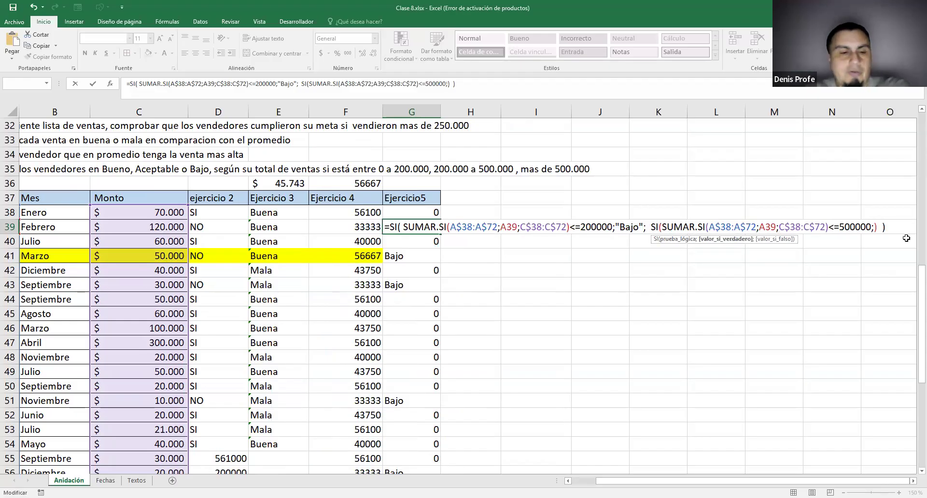
type("\"Ac")
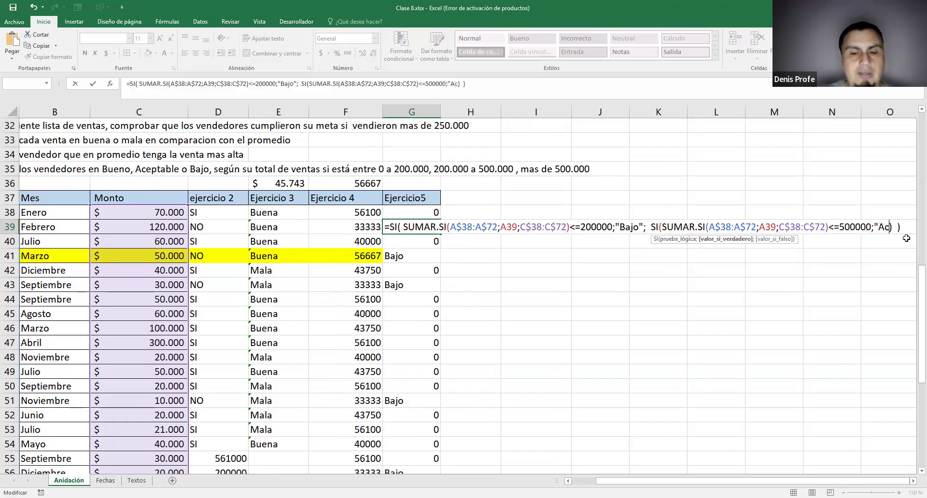
type("eptable\"")
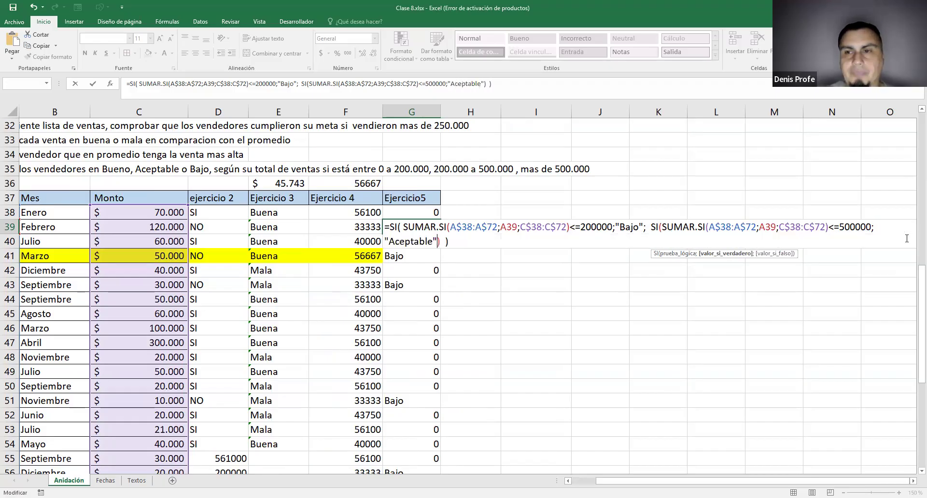
type(";")
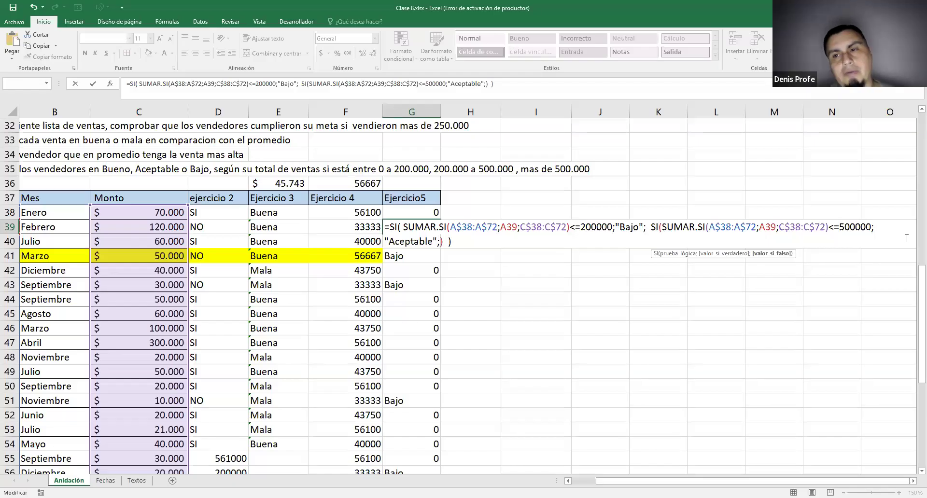
type("\"Bueno")
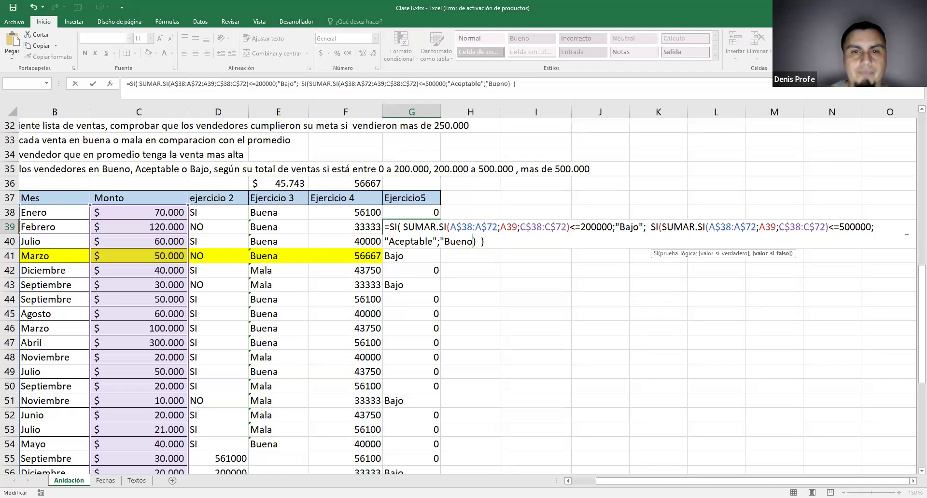
type("\"")
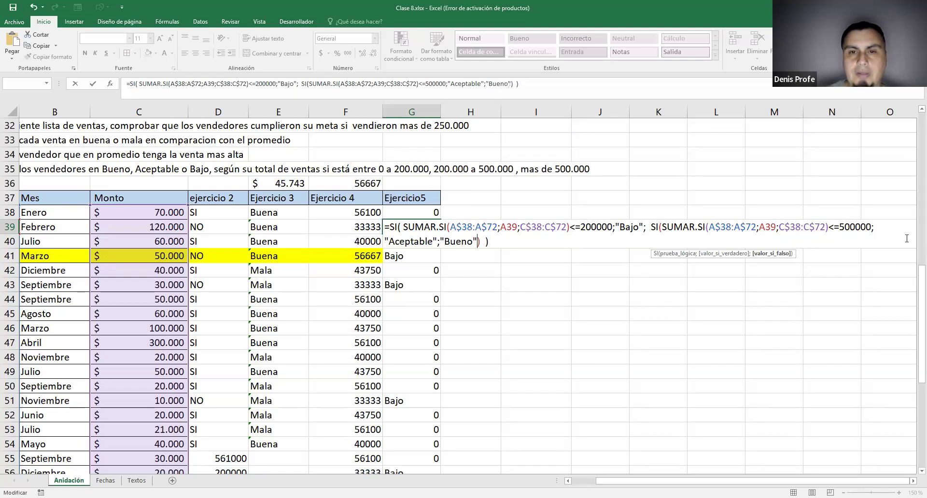
key("Return")
- Copy the nested formula from G39 into G38
left_click(423, 227)
key("ctrl+c")
left_click(419, 211)
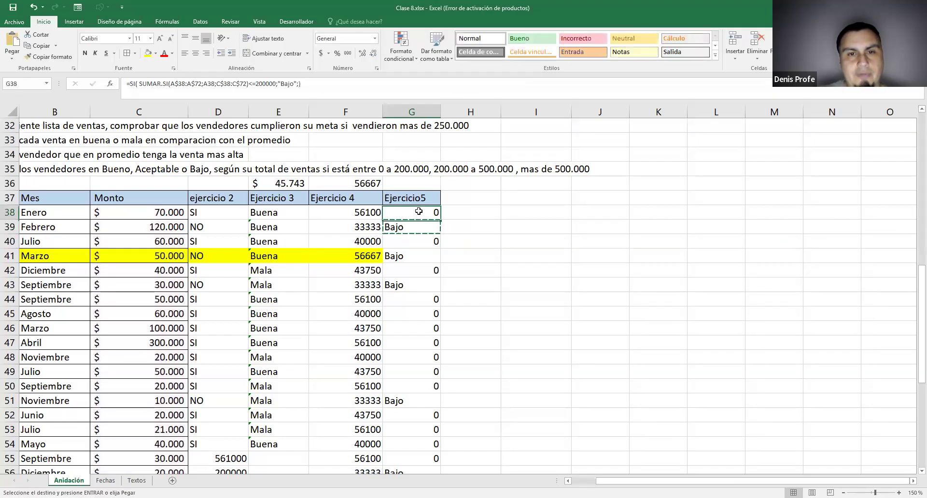
key("ctrl+v")
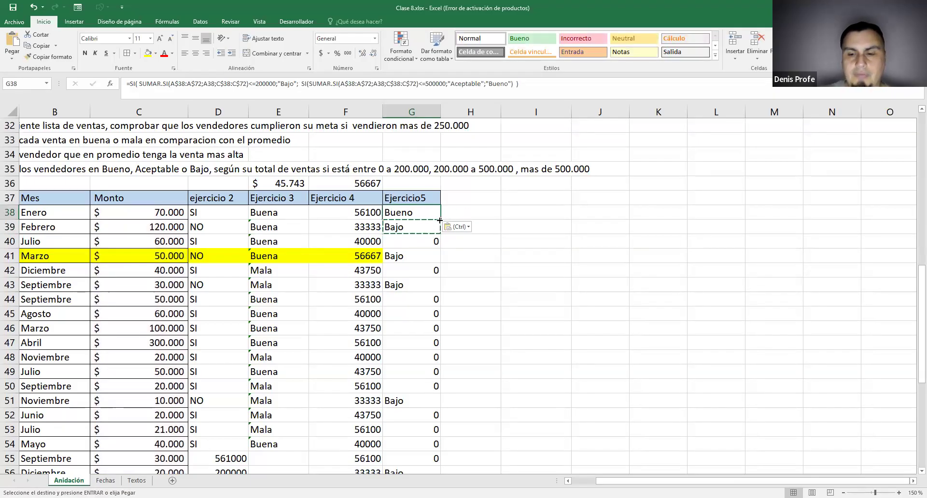
key("Escape")
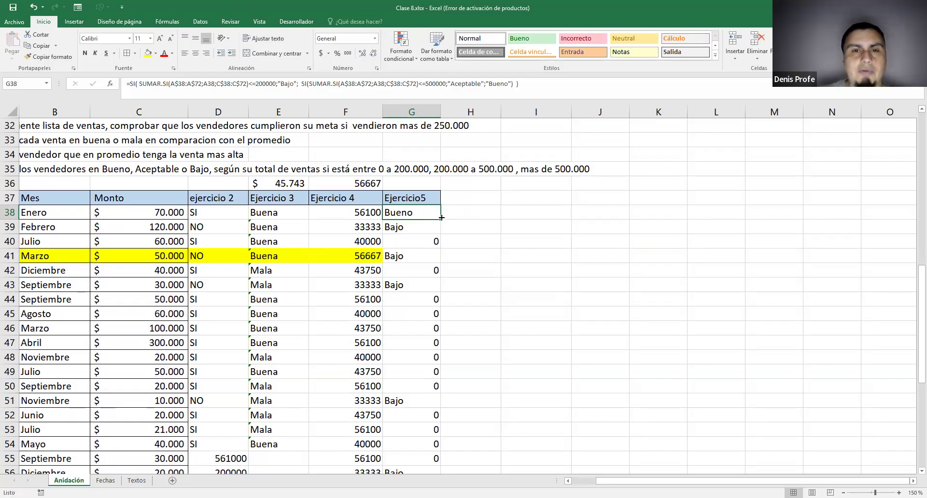
- Fill the nested SI formula from G38 down the Ejercicio5 column to G72
left_click_drag(442, 220, 440, 394)
scroll(440, 393, "down", 4)
left_click_drag(439, 220, 440, 388)
scroll(449, 242, "down", 5)
left_click_drag(439, 299, 440, 317)
scroll(564, 286, "up", 2)
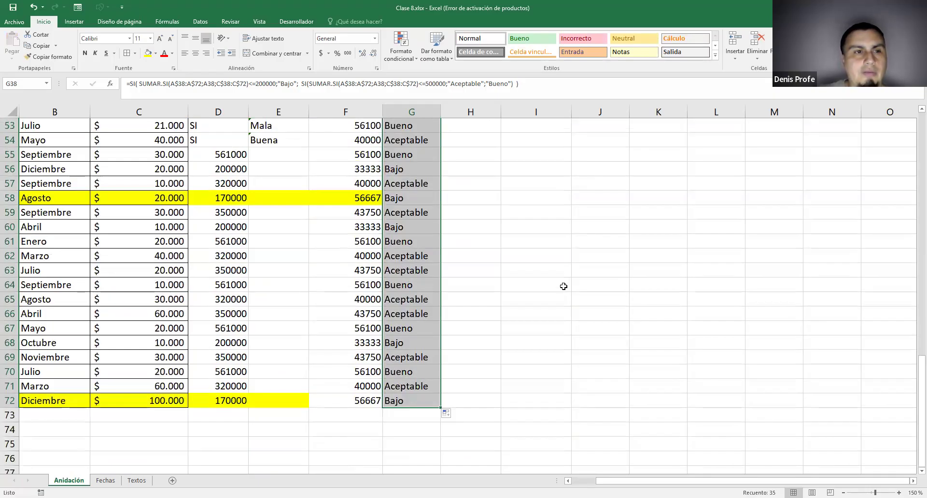
scroll(563, 287, "up", 7)
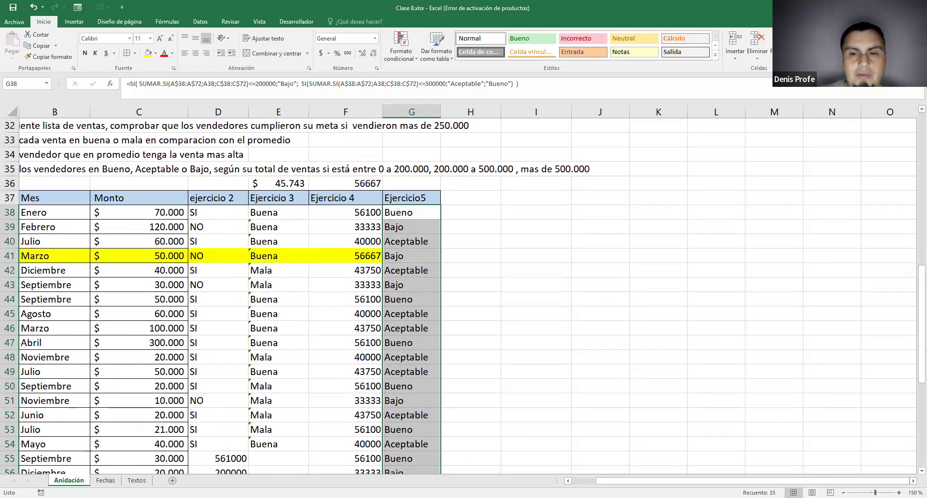
scroll(590, 225, "left", 1)
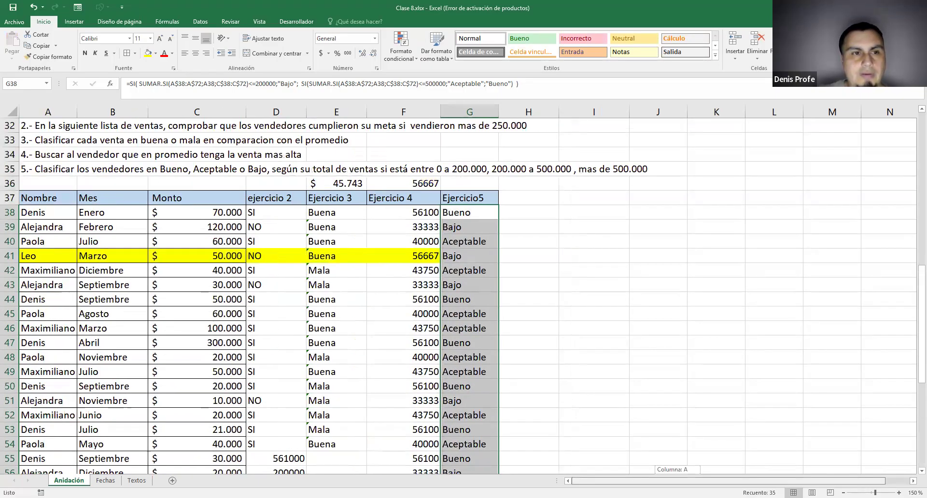
- Compare the Ejercicio5 ratings in rows 38 to 40 with the sales ranges stated in exercise 5 in row 35
left_click(591, 226)
scroll(590, 225, "down", 1)
scroll(590, 226, "down", 1)
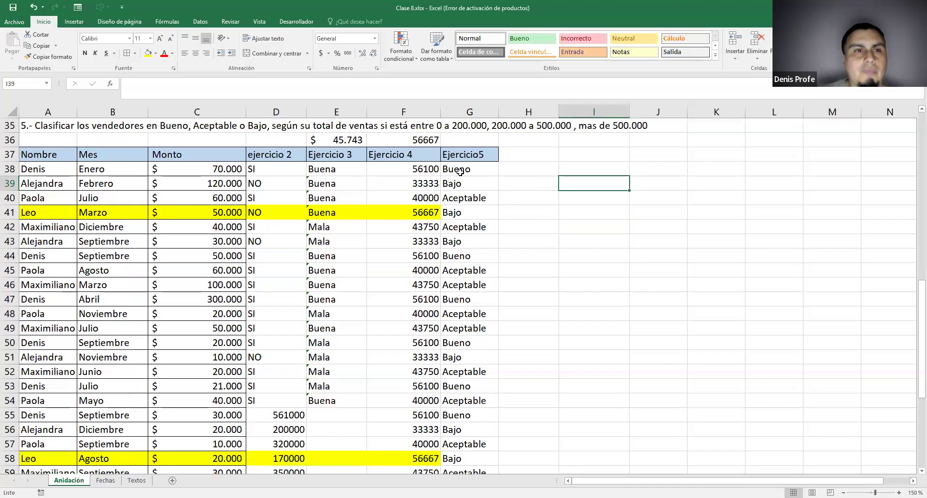
left_click_drag(31, 168, 453, 170)
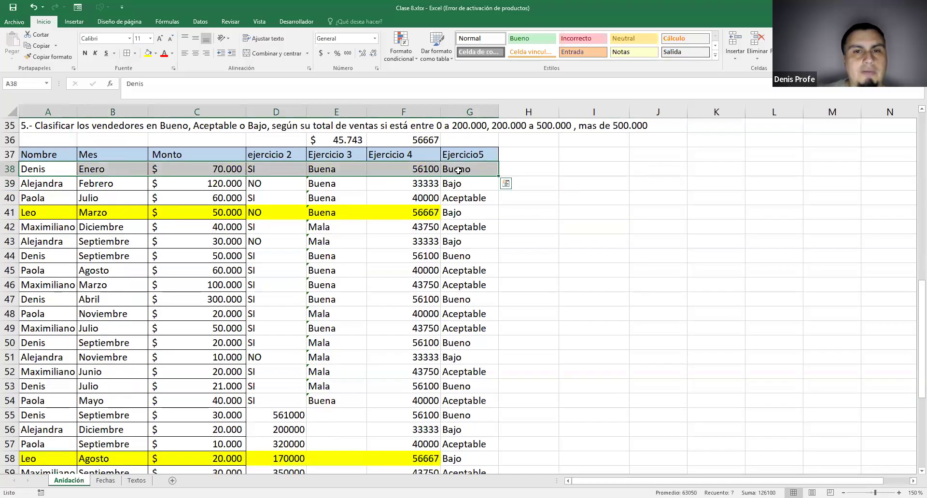
left_click_drag(42, 180, 499, 190)
left_click_drag(27, 198, 482, 201)
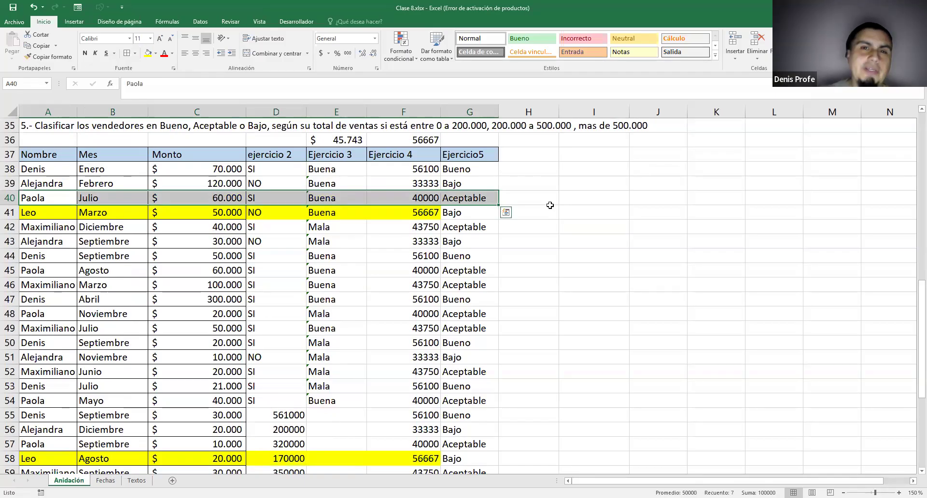
scroll(553, 191, "up", 1)
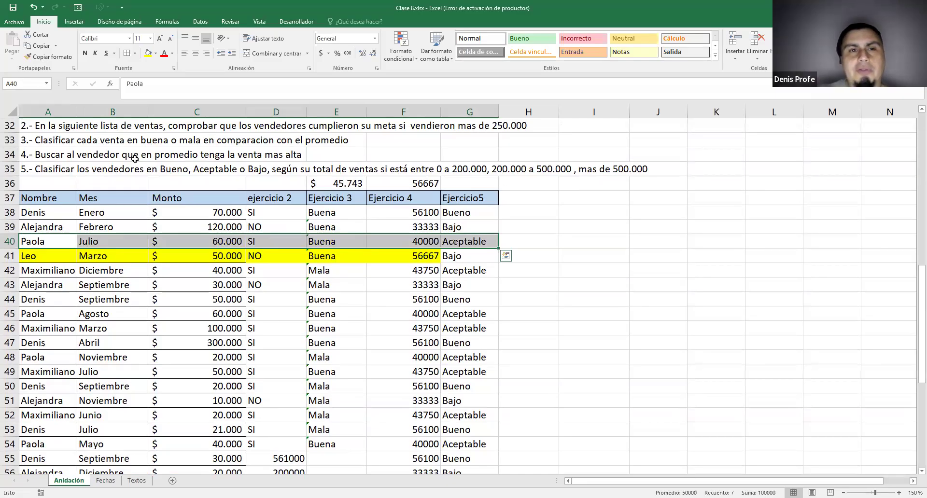
left_click(58, 169)
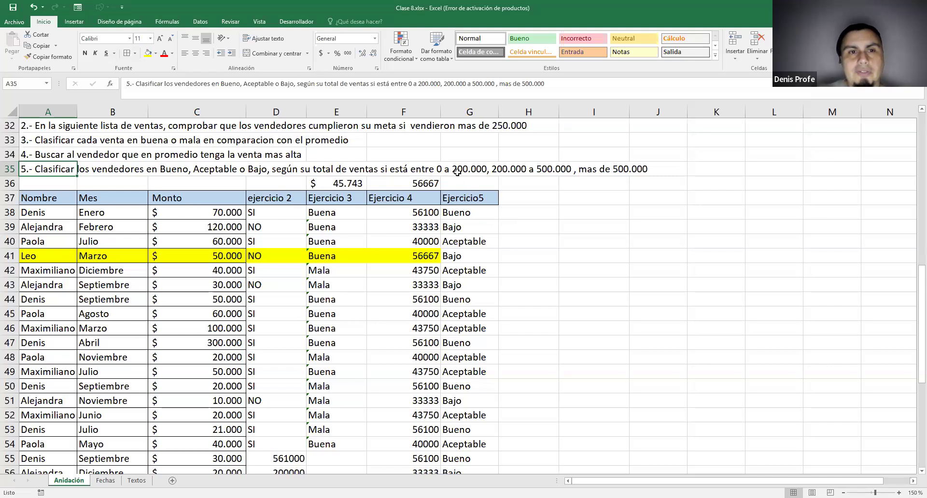
double_click(217, 169)
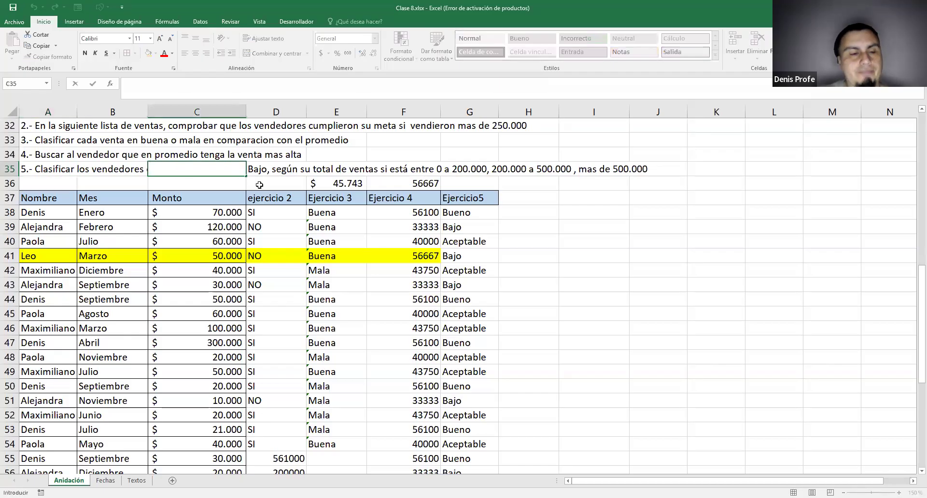
key("Escape")
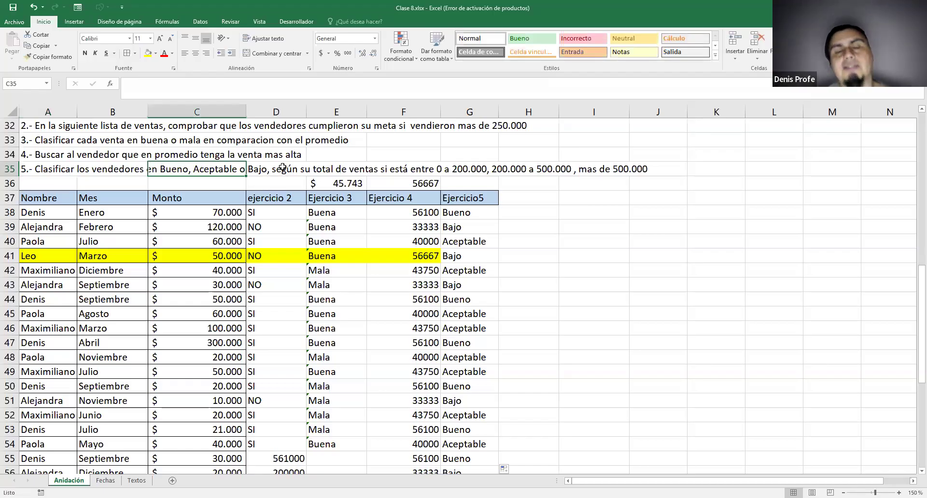
- Examine the formula in G38: its SUMAR.SI condition with the 200000 limit, the value "Bajo" and the nested SI as value if false
double_click(477, 211)
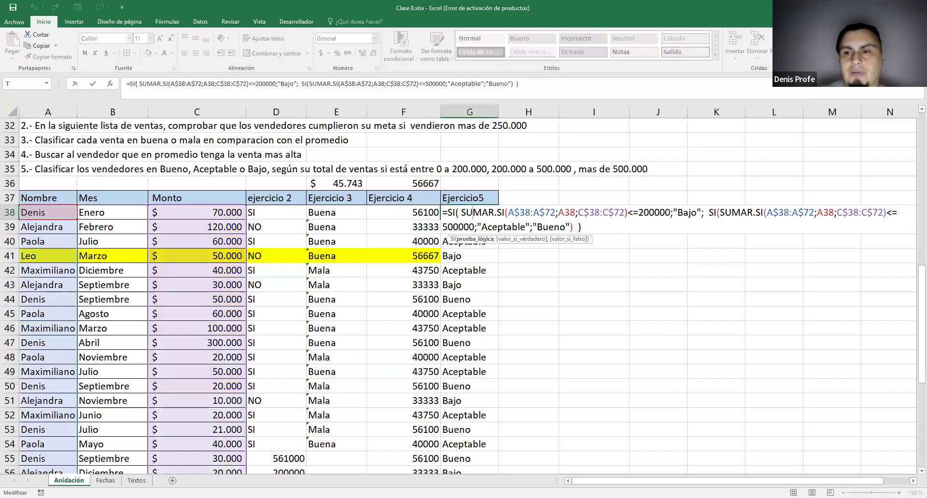
left_click(913, 480)
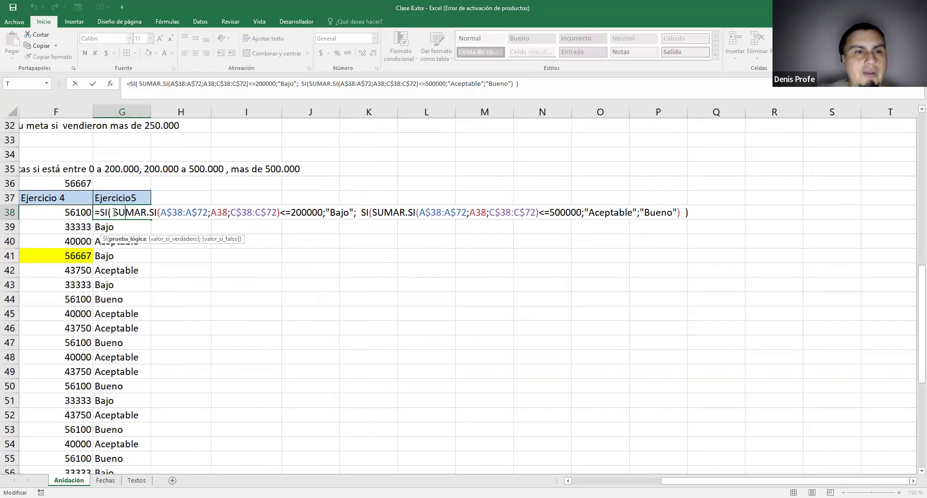
left_click_drag(112, 213, 688, 213)
left_click(355, 213)
left_click(356, 213, "shift")
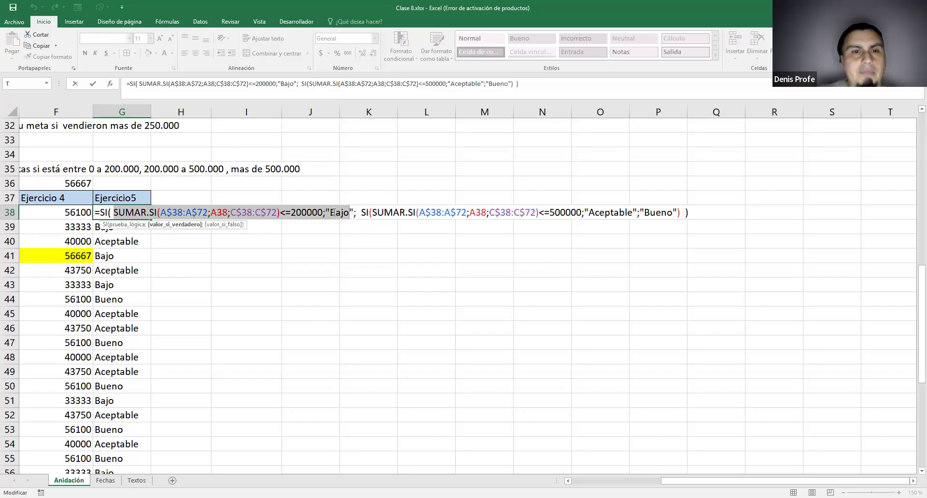
left_click(334, 212)
left_click_drag(326, 212, 354, 213)
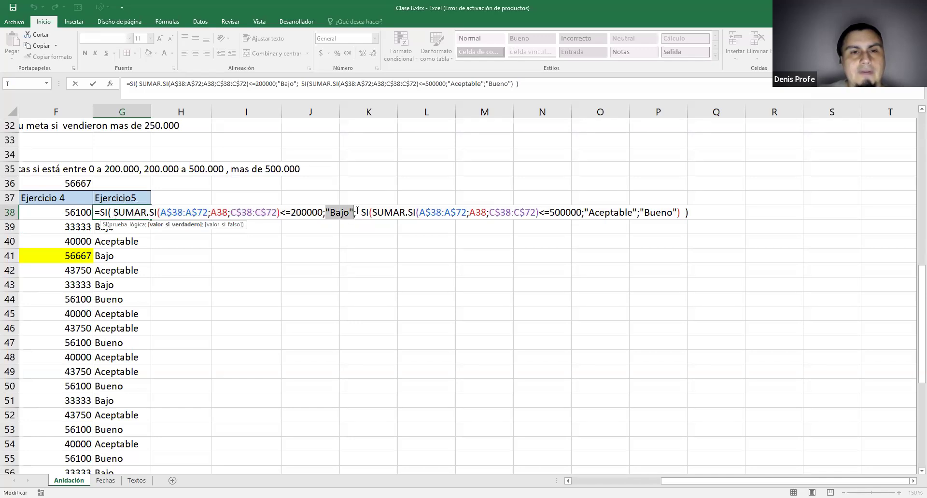
left_click_drag(360, 213, 681, 216)
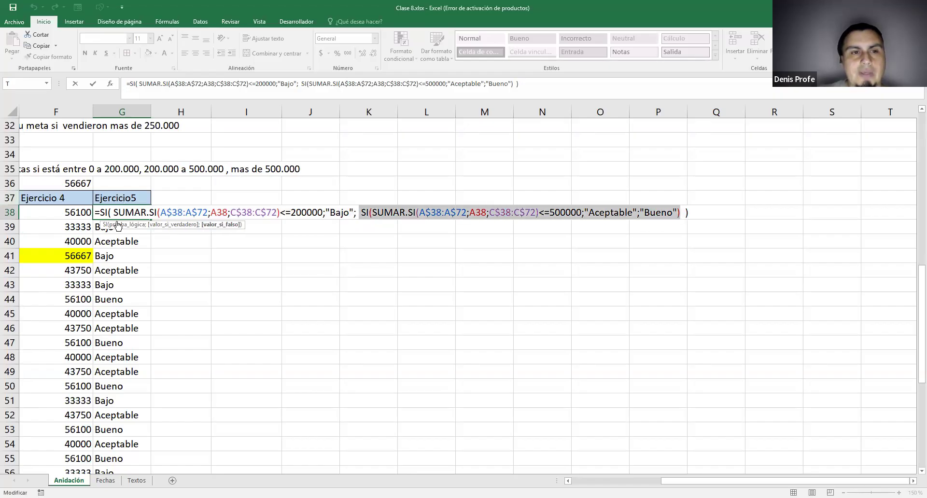
left_click(107, 212)
left_click(365, 213)
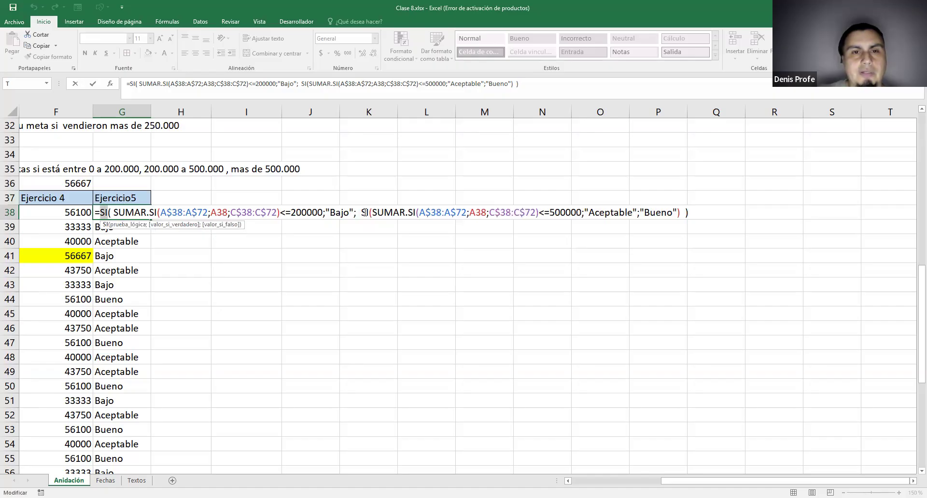
double_click(365, 213)
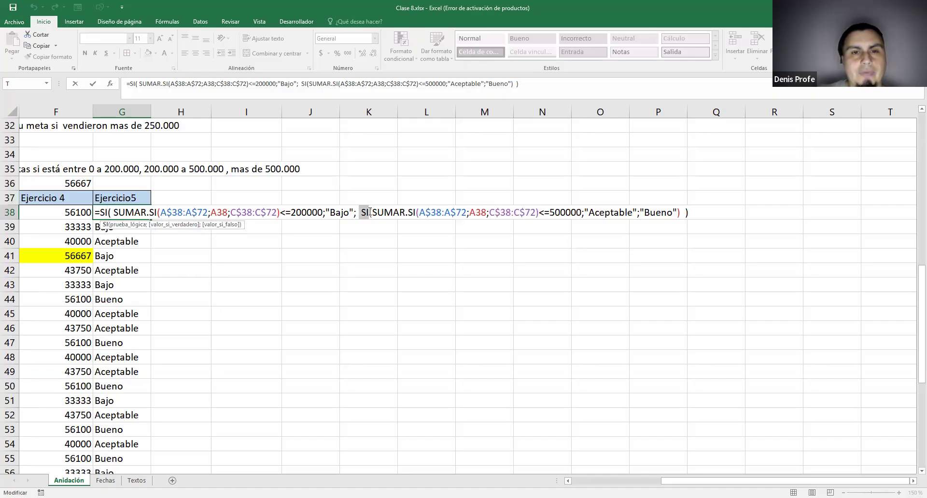
left_click_drag(360, 212, 682, 212)
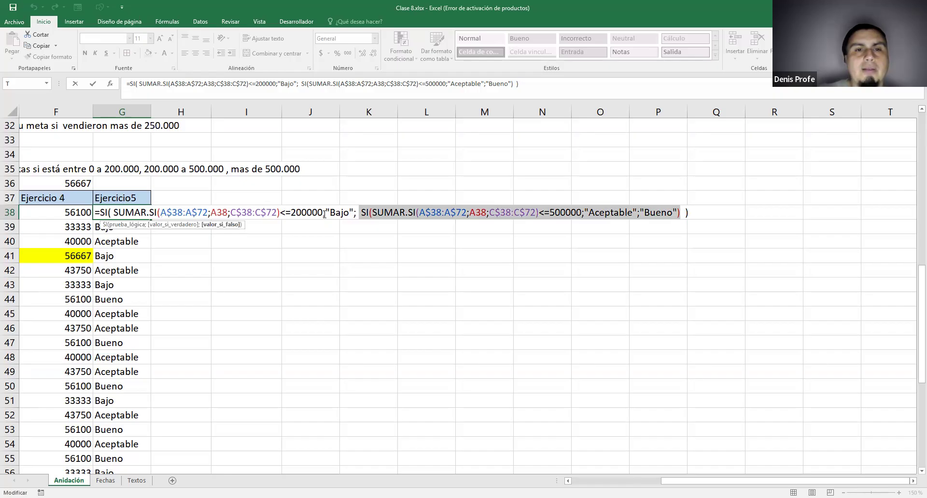
left_click_drag(325, 212, 113, 212)
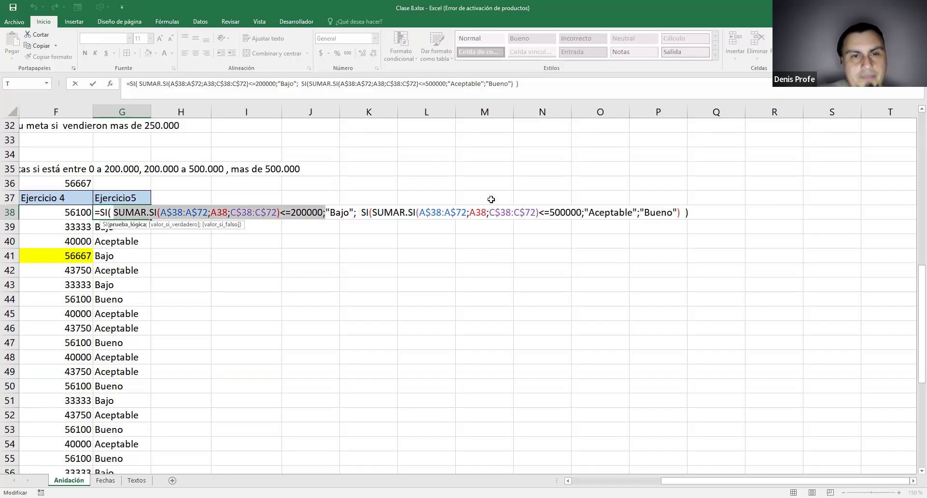
left_click(760, 212)
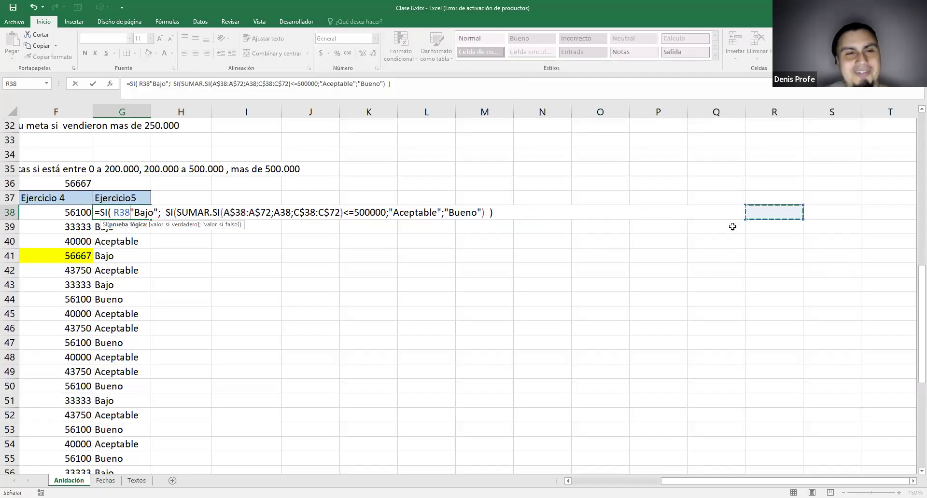
left_click(704, 241)
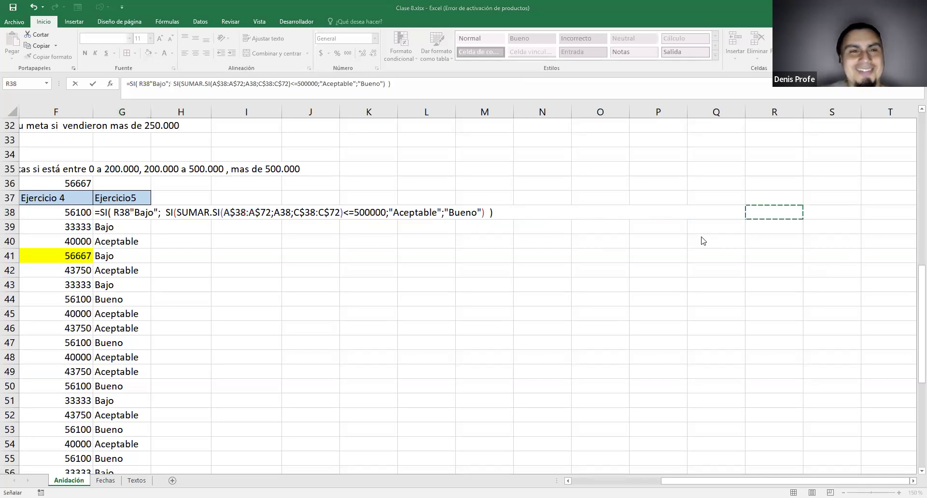
key("Escape")
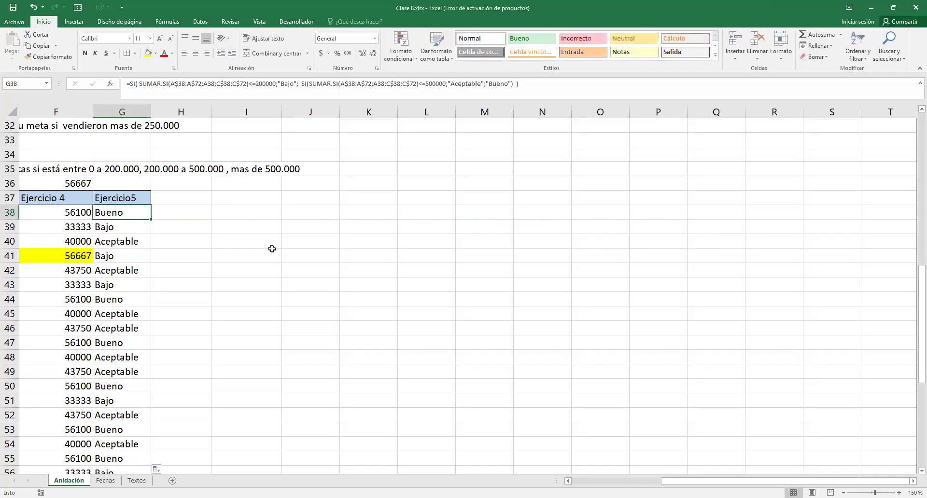
- Enlarge the sheet to 180% and open the formula in G38 so that it can be read on a single line
scroll(272, 249, "left", 4)
double_click(402, 214)
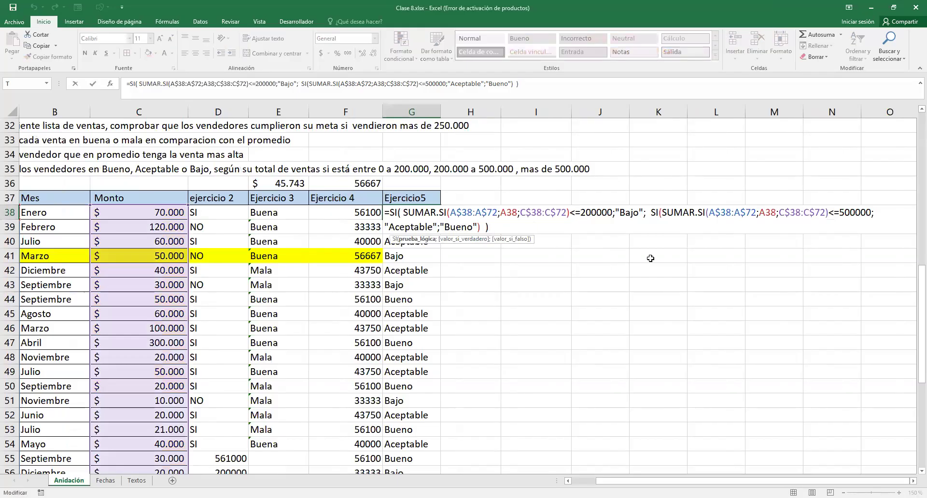
left_click(913, 481)
left_click(913, 481)
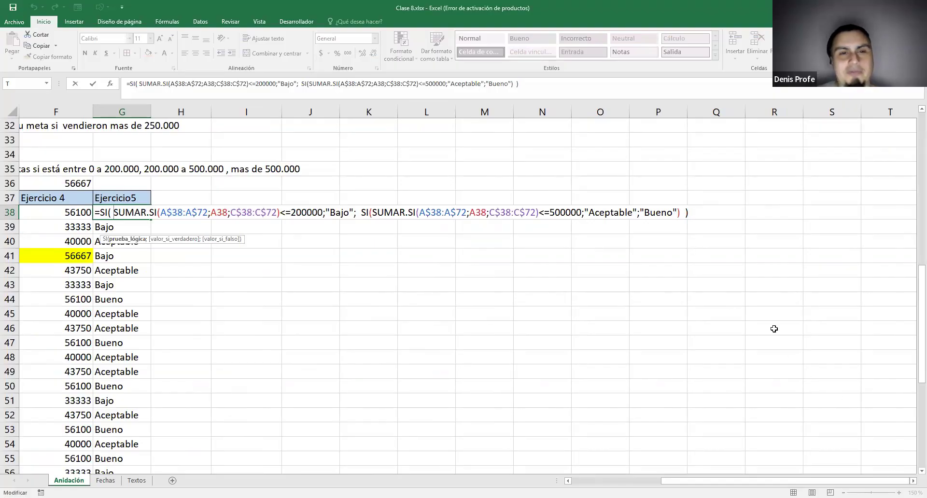
key("ctrl+Return")
left_click(899, 493)
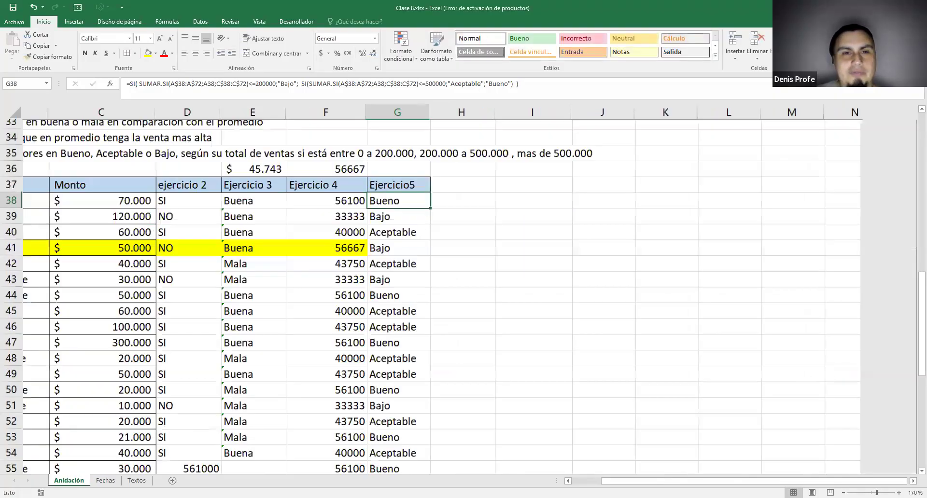
left_click(899, 493)
left_click(899, 493)
scroll(842, 436, "right", 6)
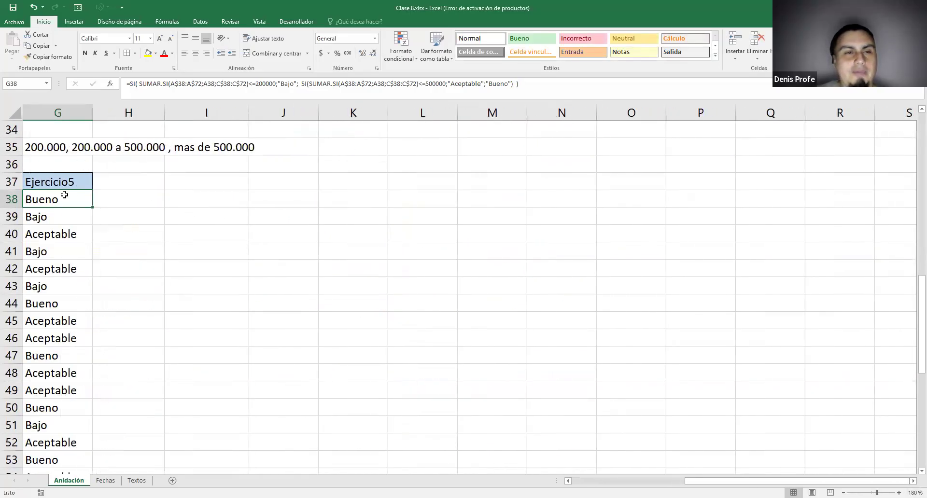
double_click(65, 195)
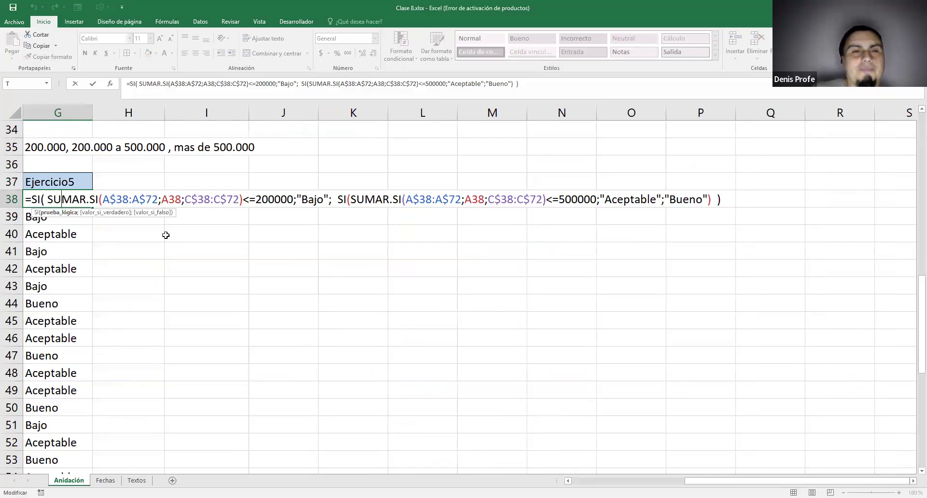
- Examine the outer SI in G38: the SUMAR.SI total, its <=200000 test and the value "Bajo"
left_click_drag(48, 198, 247, 202)
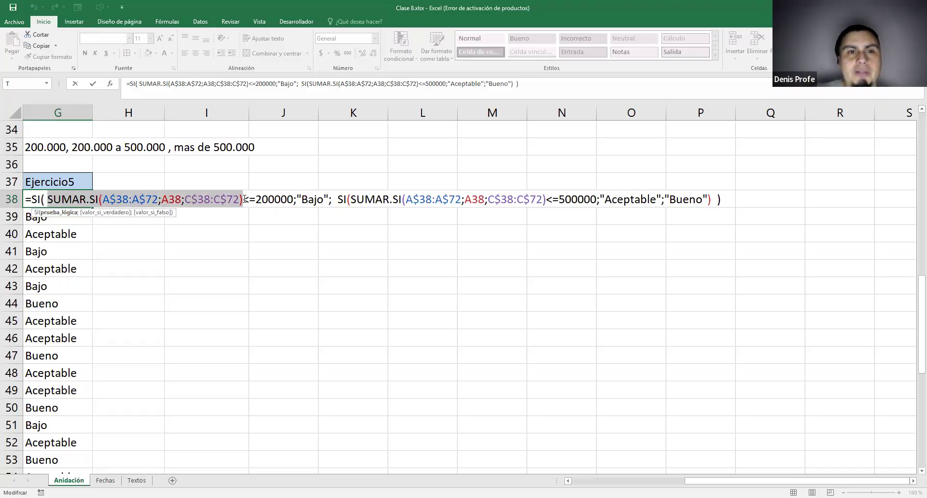
left_click(295, 201)
left_click_drag(244, 201, 295, 202)
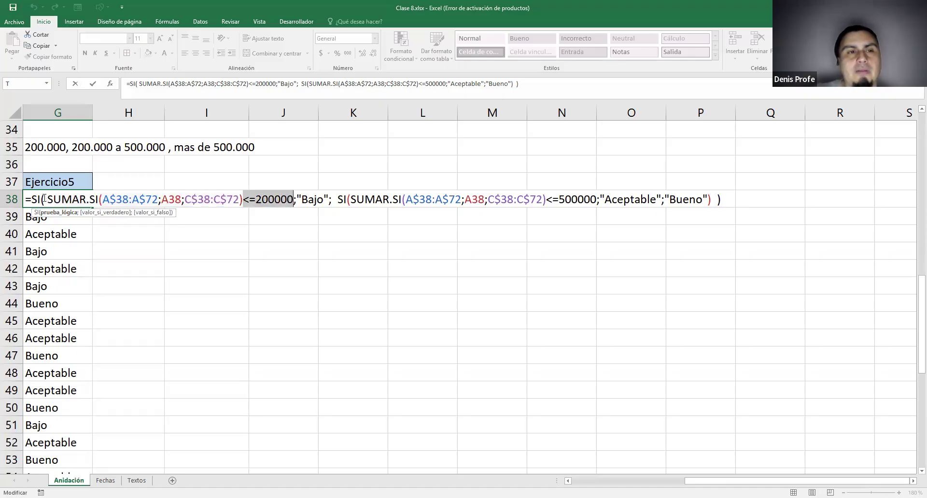
left_click_drag(48, 200, 298, 199)
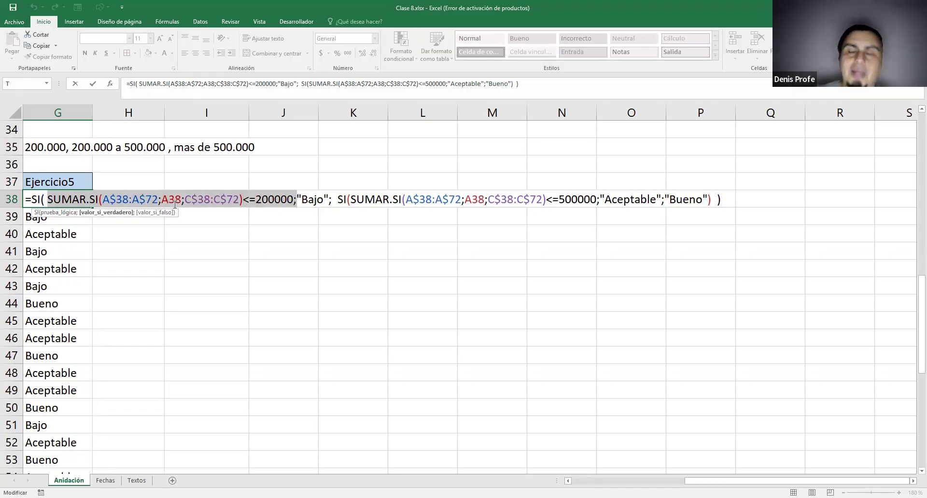
left_click_drag(297, 199, 329, 201)
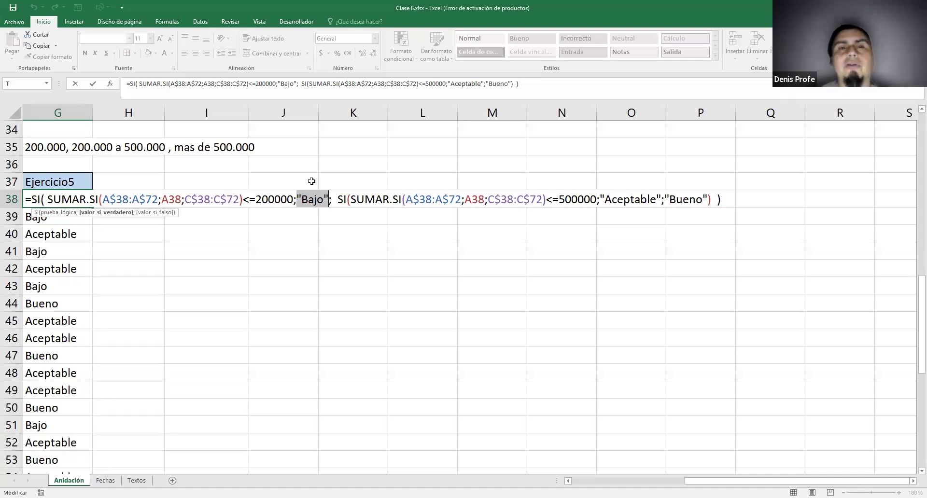
- Examine the nested SI used as value if false in G38, with its <=500000 condition and the value "Bueno"
left_click_drag(338, 199, 711, 202)
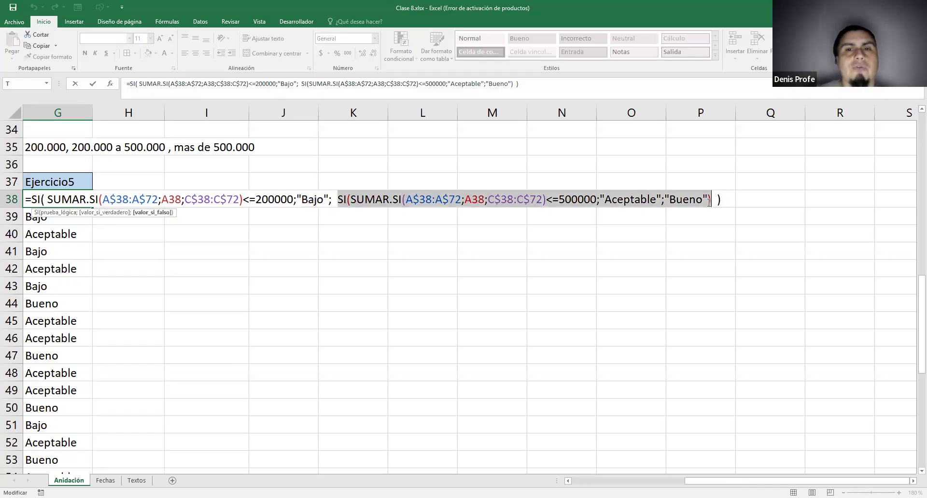
left_click(341, 199)
left_click_drag(340, 200, 598, 198)
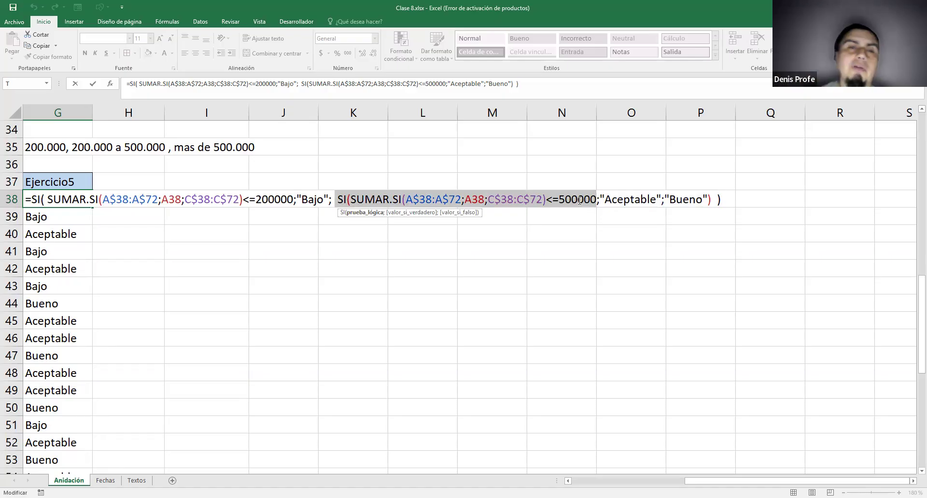
left_click_drag(49, 199, 600, 202)
left_click_drag(665, 199, 709, 200)
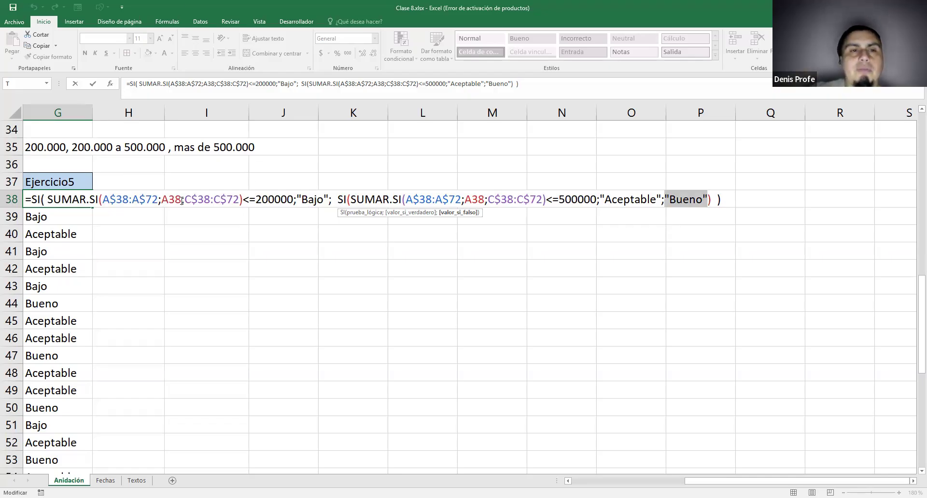
- Compare the first condition and its "Bajo" result in G38 with the nested SI condition up to 500000
left_click_drag(48, 199, 72, 199)
mouse_move(345, 195)
left_mouse_down()
mouse_move(316, 198)
mouse_move(328, 198)
left_mouse_up()
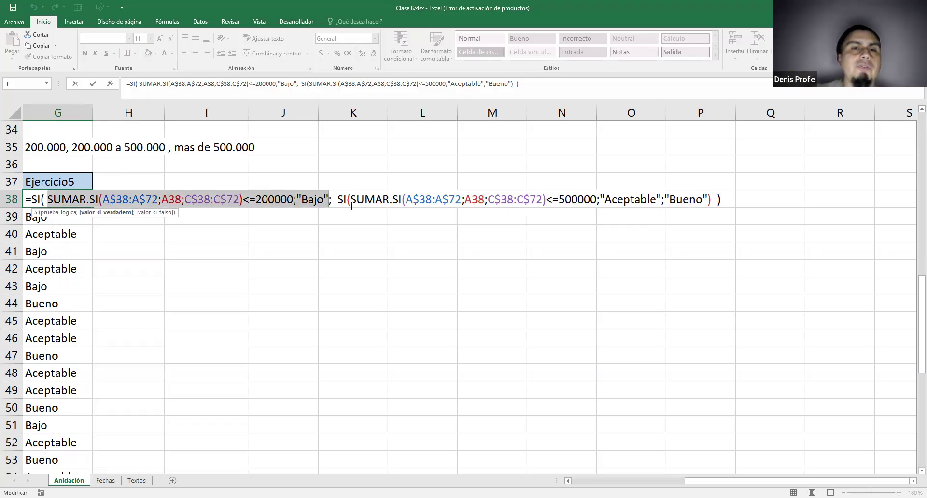
left_click_drag(338, 199, 602, 206)
left_click_drag(338, 200, 600, 202)
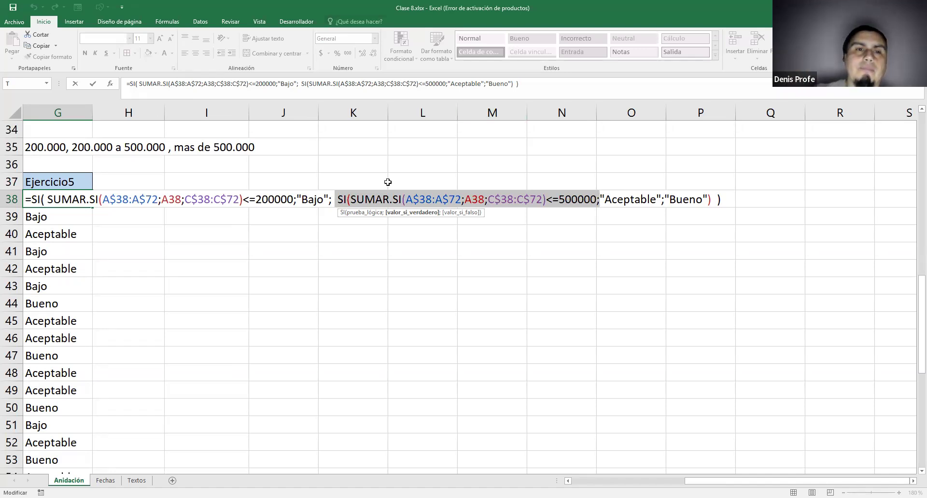
left_click_drag(328, 199, 50, 199)
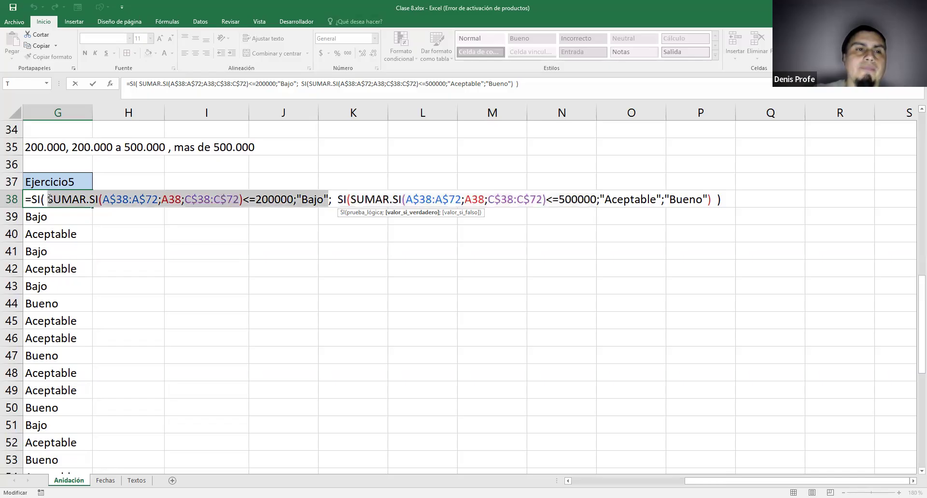
left_click_drag(337, 199, 595, 199)
- Review the <=500000 limit, the nested SUMAR.SI part and the final value "Bueno" in the G38 formula
left_click(570, 199)
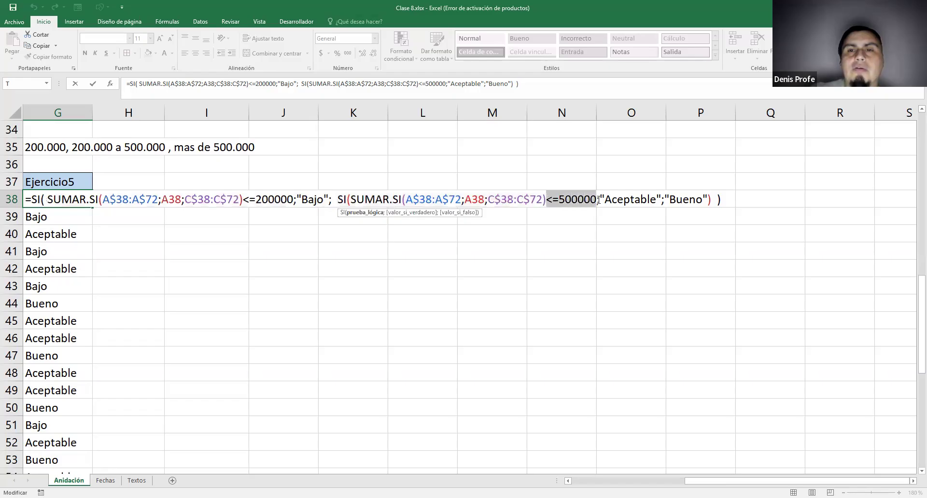
left_click(577, 199)
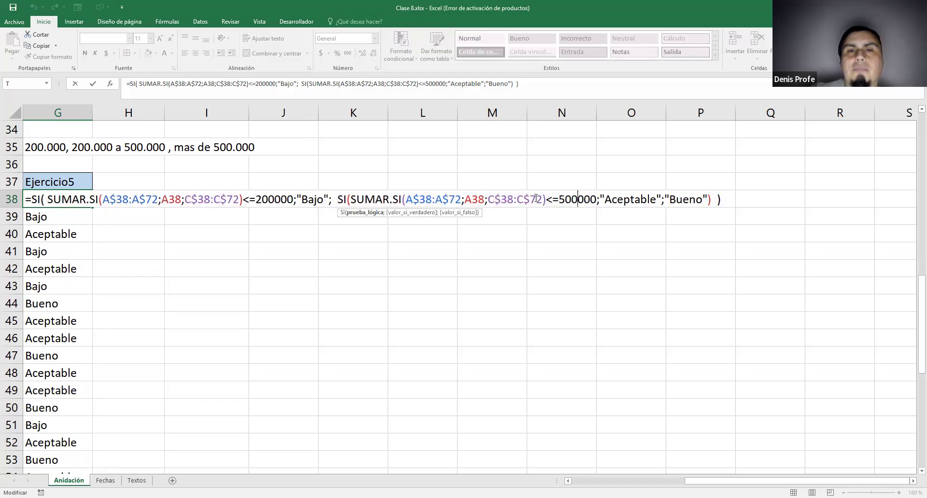
left_click_drag(338, 199, 545, 201)
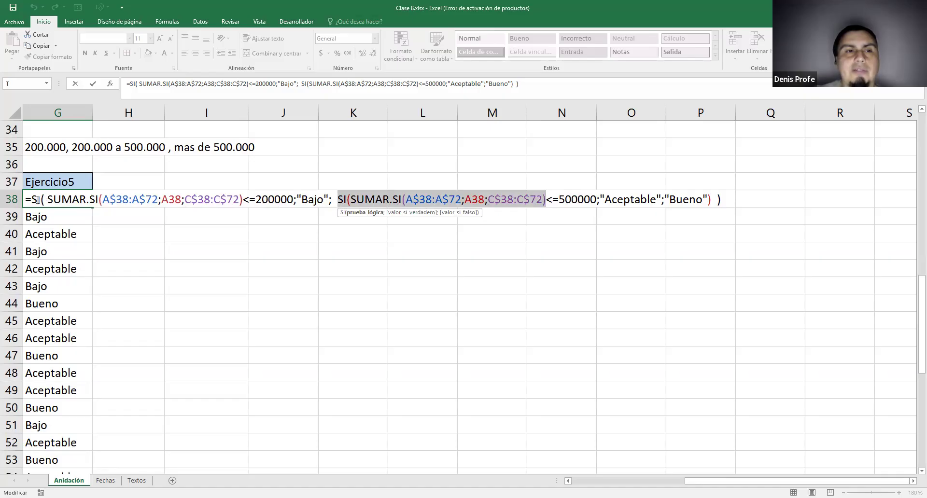
left_click_drag(47, 199, 549, 204)
left_click(313, 200)
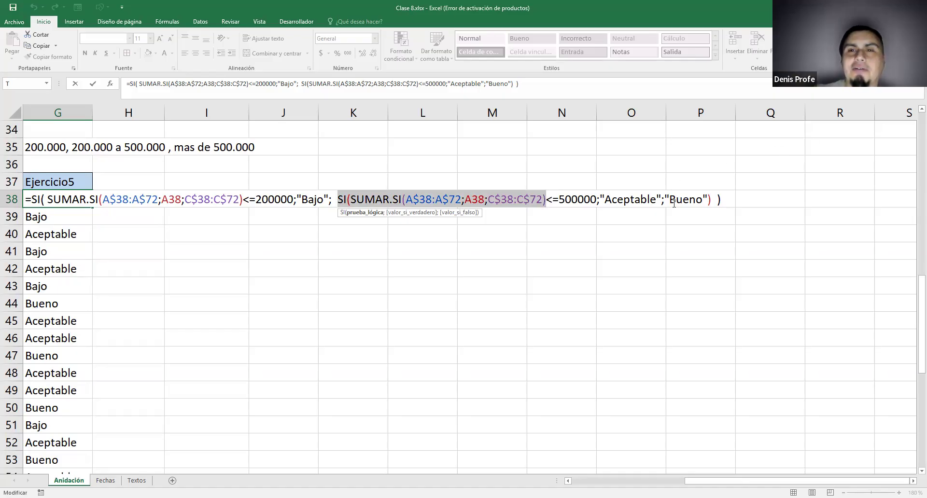
left_click_drag(665, 197, 707, 195)
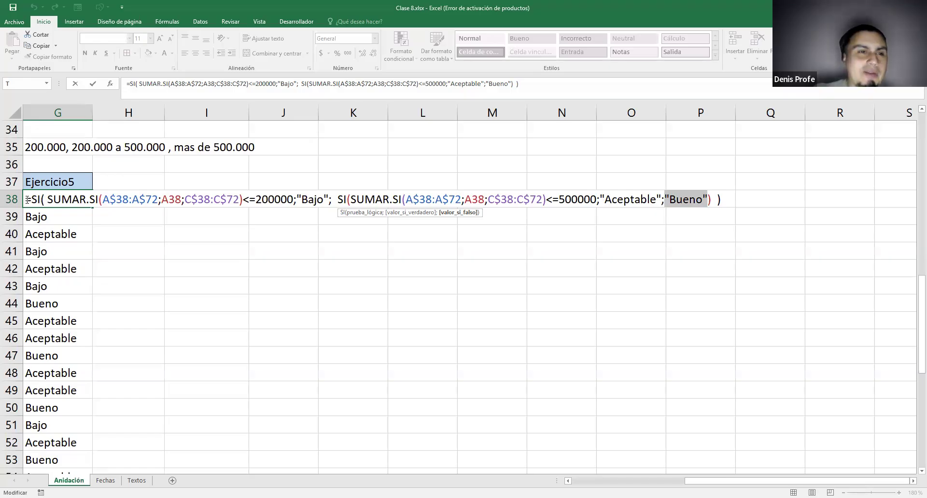
- Examine the complete formula in G38 and the arguments A$38:A$72;A38;C$38:C$72 of its first SUMAR.SI
left_click_drag(25, 200, 765, 198)
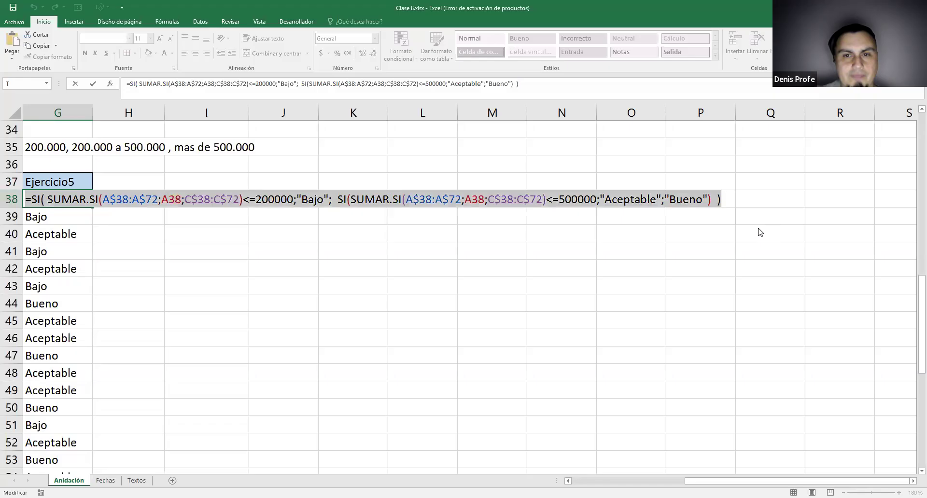
left_click(760, 233)
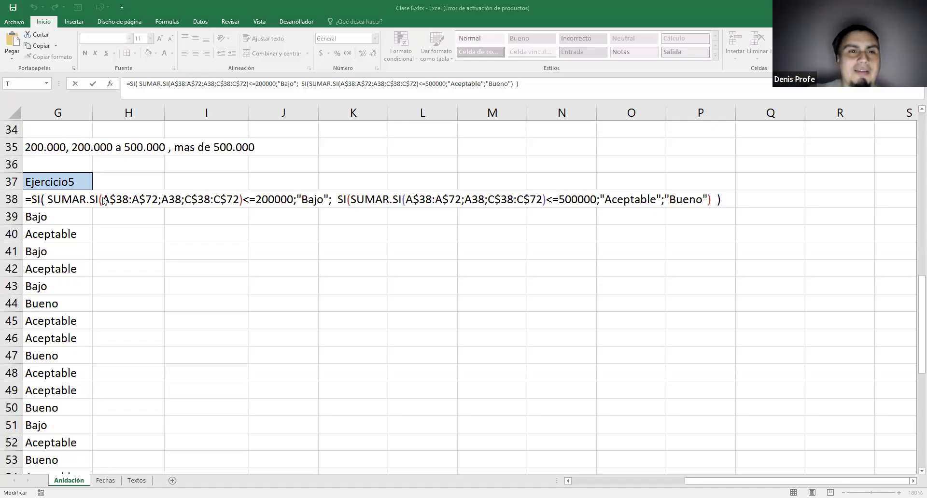
left_click_drag(102, 199, 240, 200)
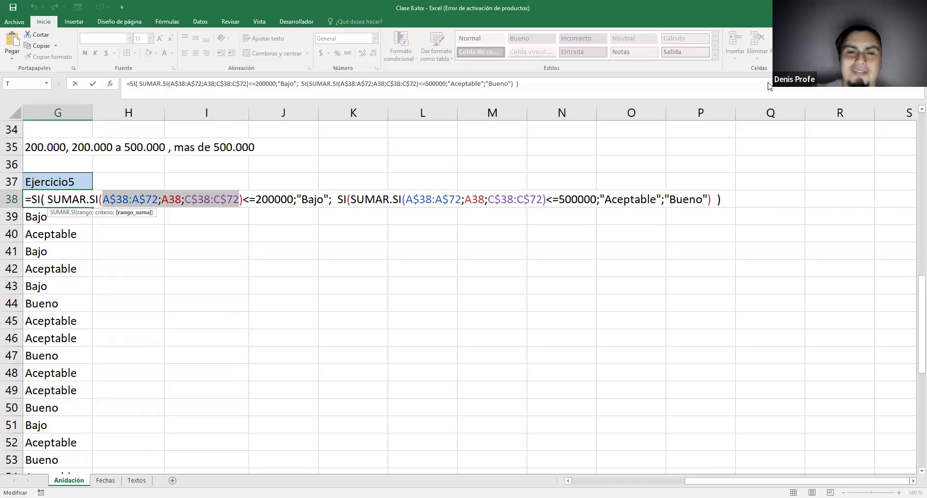
left_click(506, 389)
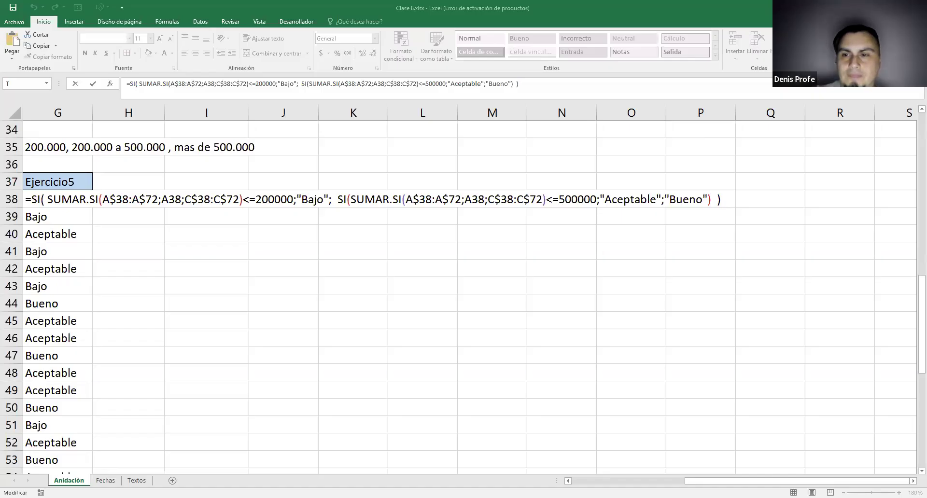
left_click(616, 10)
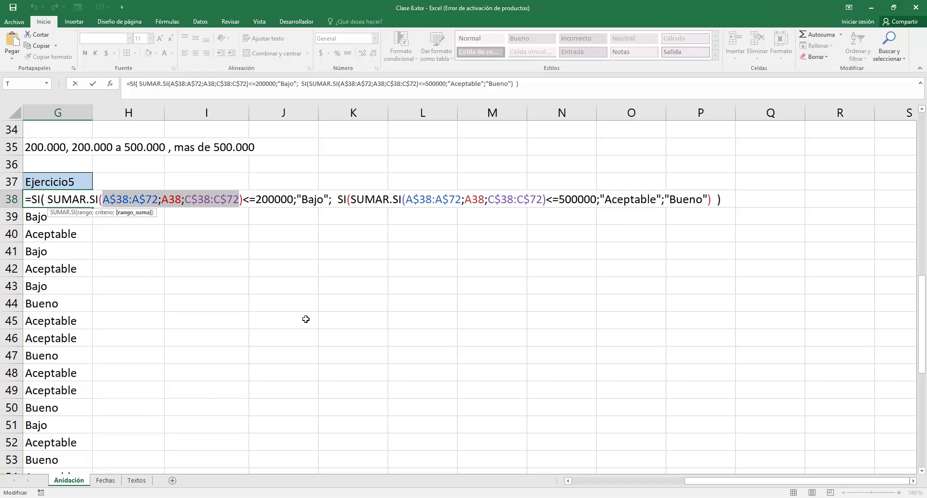
- Close the formula in G38 and look over the Ejercicio5 ratings alongside the sellers' table
key("ctrl+Return")
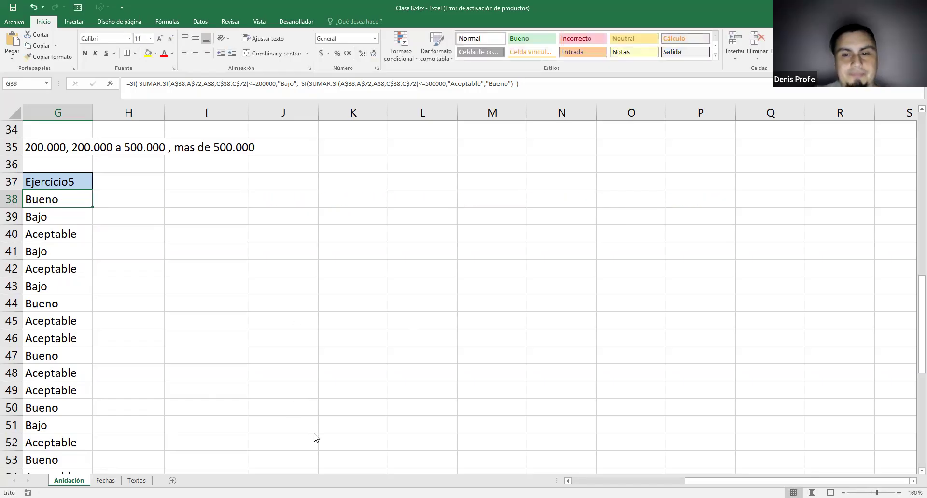
scroll(316, 438, "left", 3)
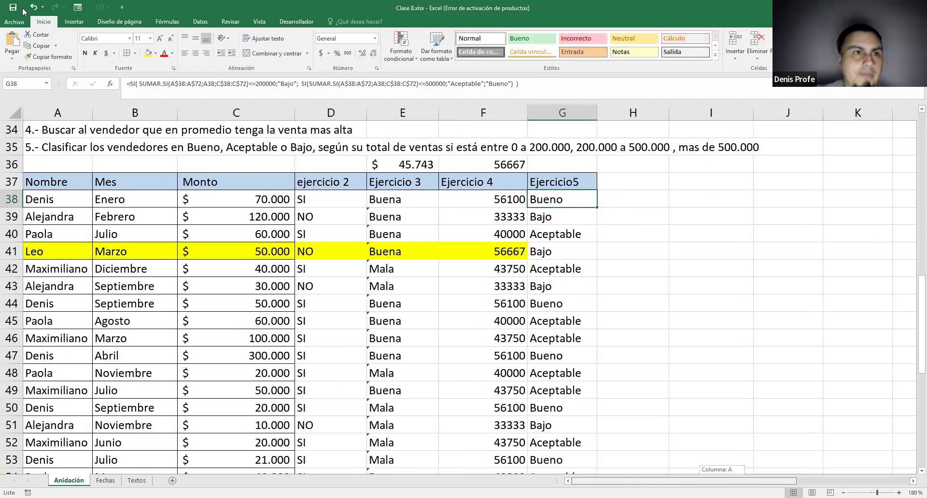
scroll(340, 361, "down", 6)
scroll(236, 396, "up", 1)
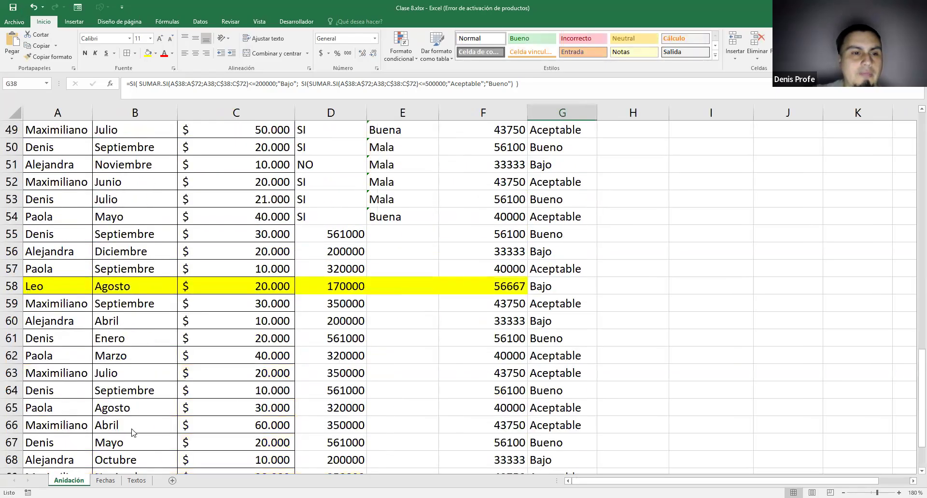
- Open the Fechas sheet at 130% zoom and review the list of date functions from HOY() to Texto(fecha,formato)
key("ctrl+Page_Down")
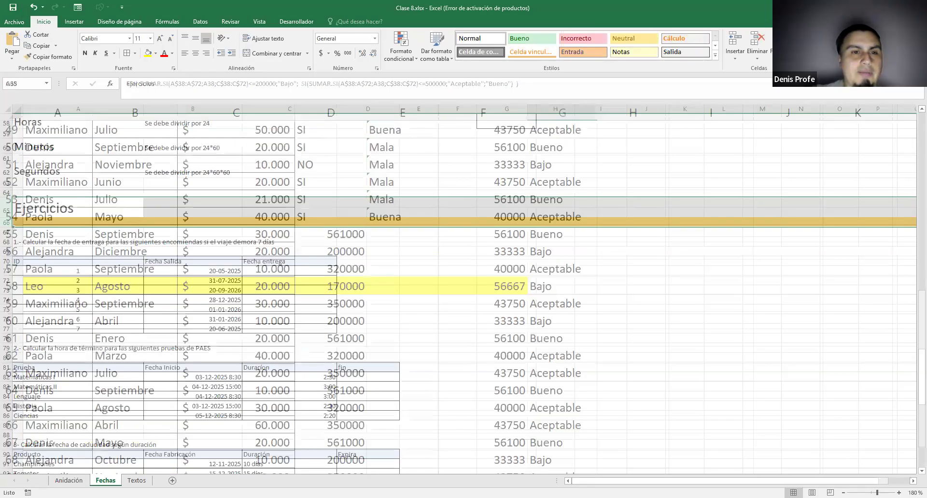
scroll(548, 362, "up", 6)
scroll(512, 364, "up", 4)
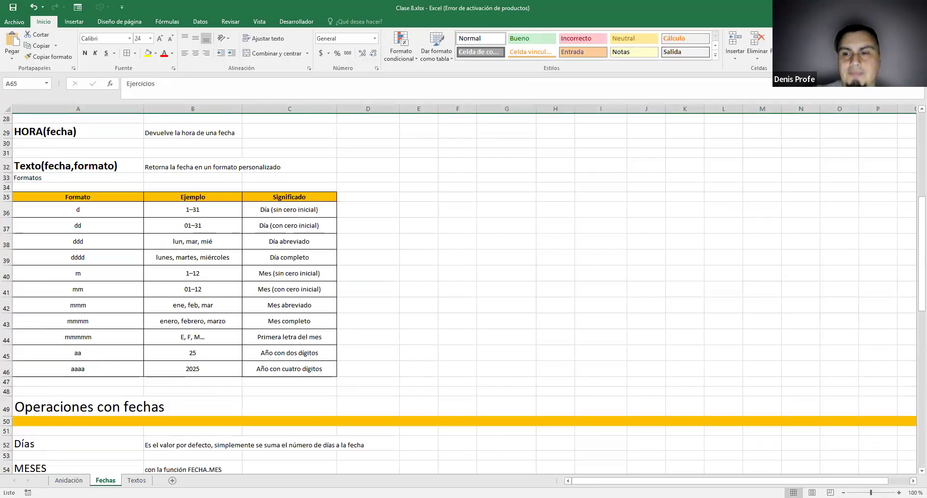
scroll(447, 342, "up", 3)
scroll(446, 343, "up", 7)
scroll(446, 343, "up", 3)
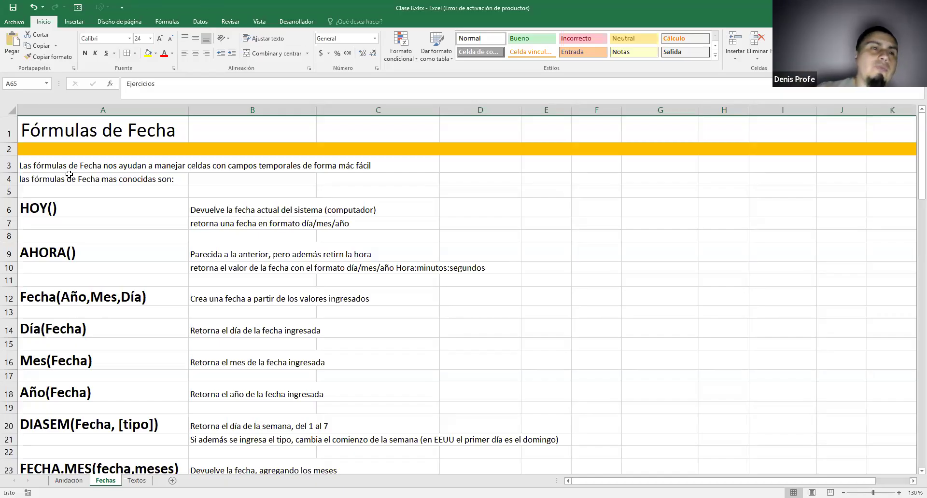
scroll(120, 217, "down", 6)
scroll(119, 219, "up", 2)
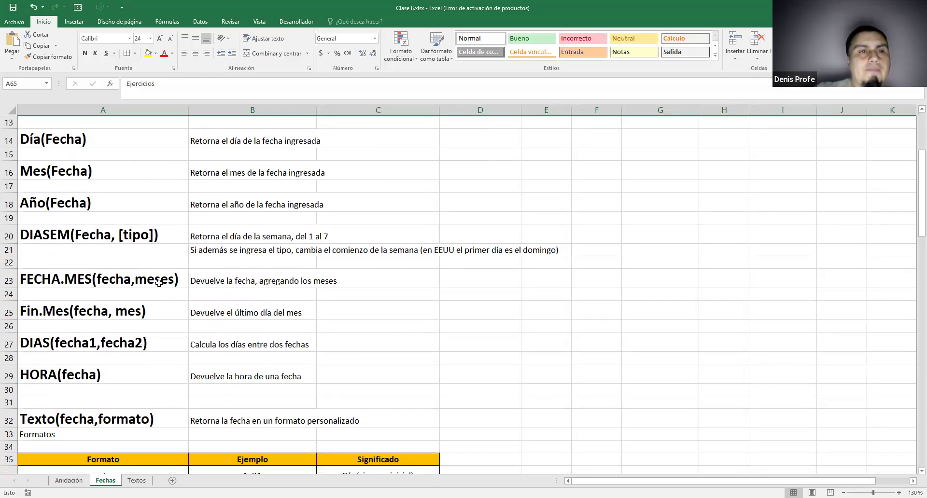
scroll(159, 283, "up", 4)
scroll(159, 283, "down", 5)
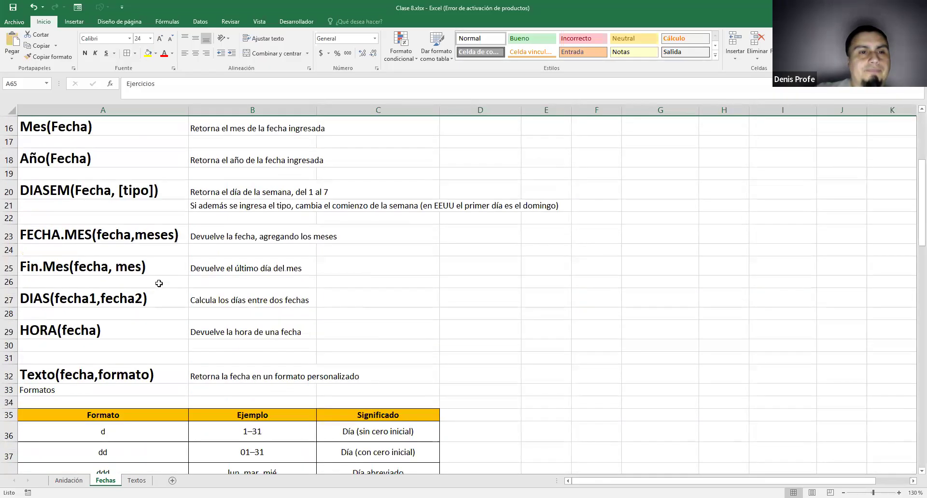
scroll(159, 284, "up", 5)
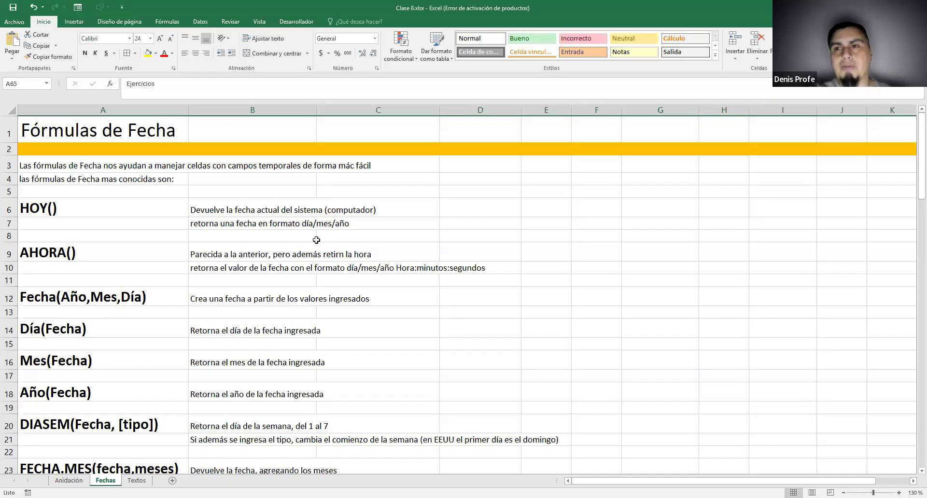
- Enter the date 17/11/2025 in cell E4 of the Fechas sheet
left_click(553, 177)
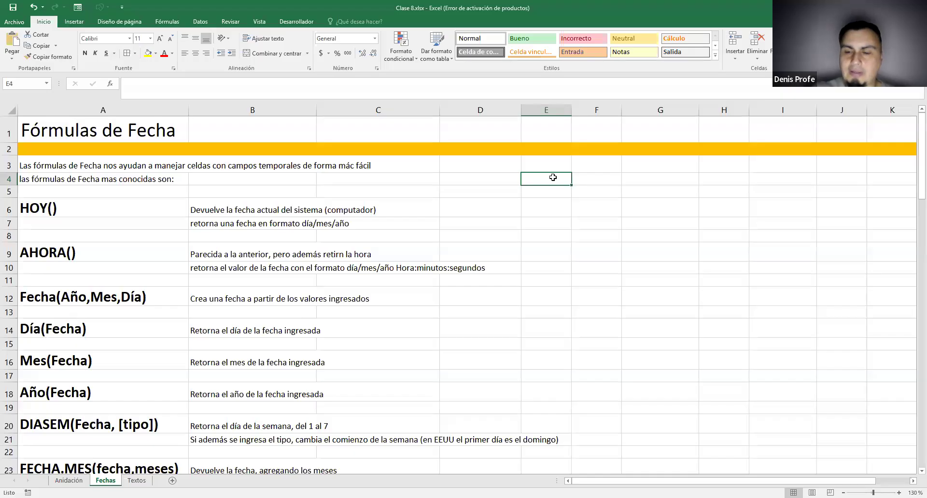
type("17/11/2025")
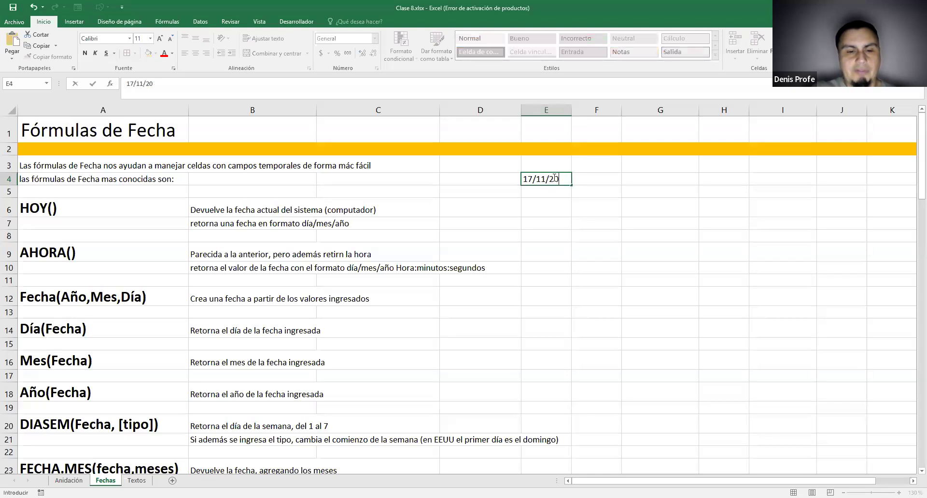
key("Return")
- Change the format of the date in E4 to Número and inspect the serial number stored in the cell
left_click(552, 178)
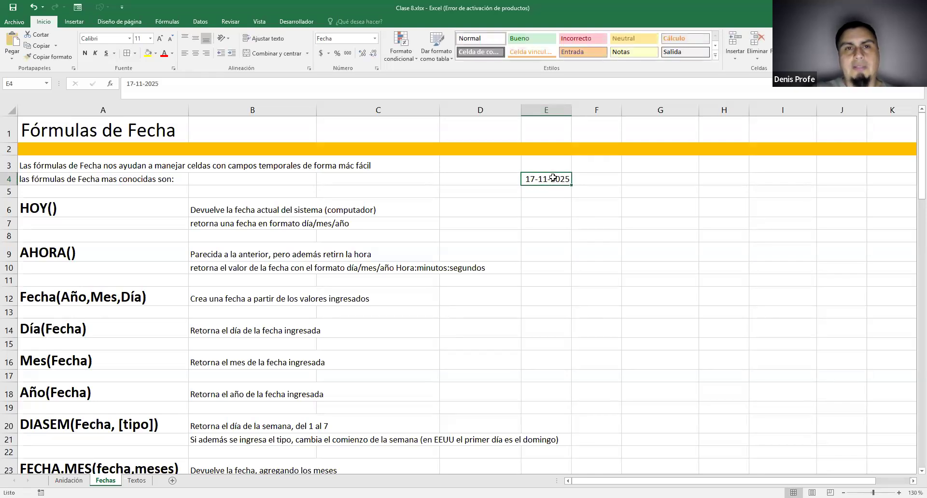
left_click(375, 39)
left_click(362, 79)
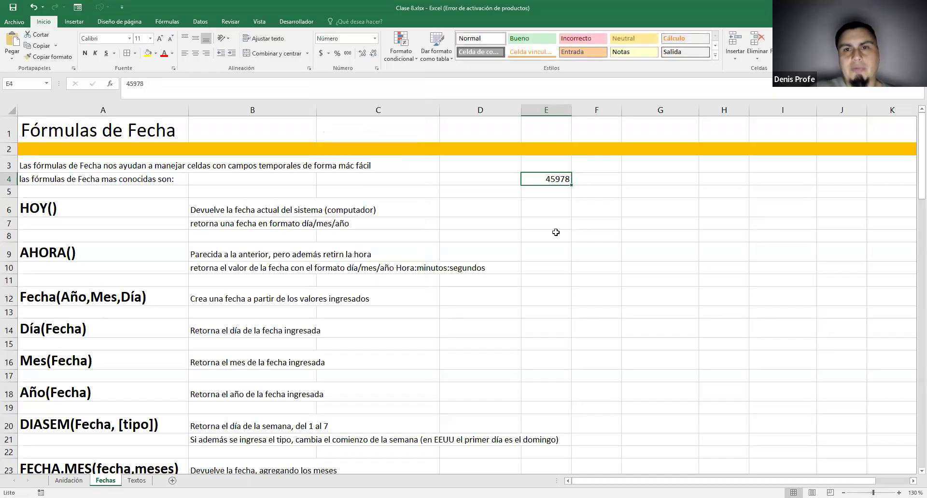
double_click(548, 180)
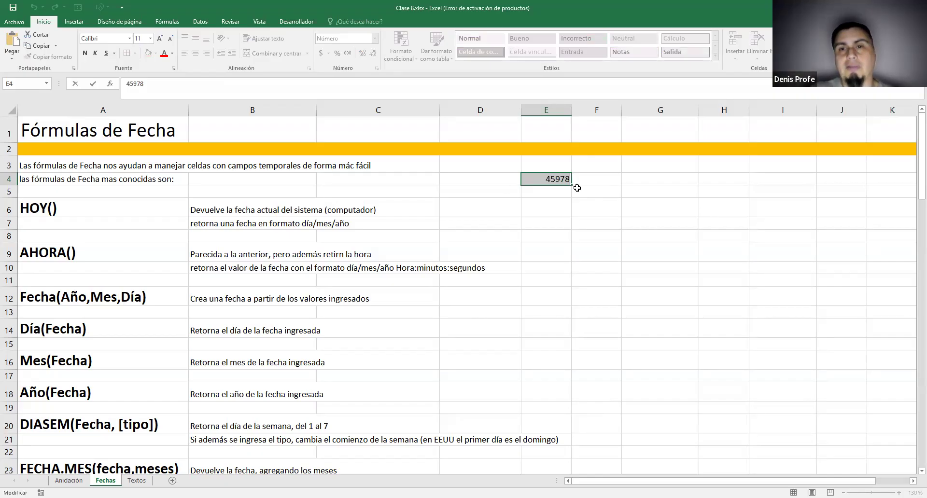
left_click(575, 189)
left_click(555, 180)
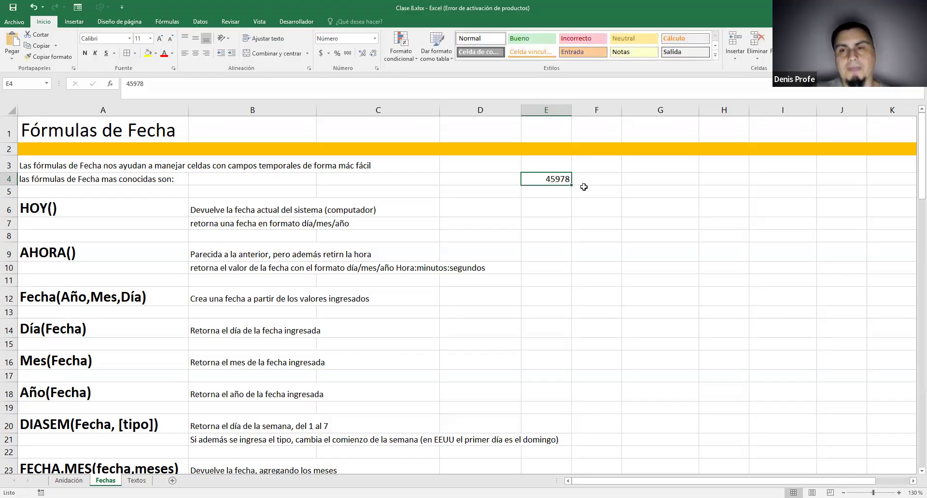
- Return E4 to the Fecha corta format, and enter 1 in E5 with that same date format
left_click(375, 38)
left_click(376, 146)
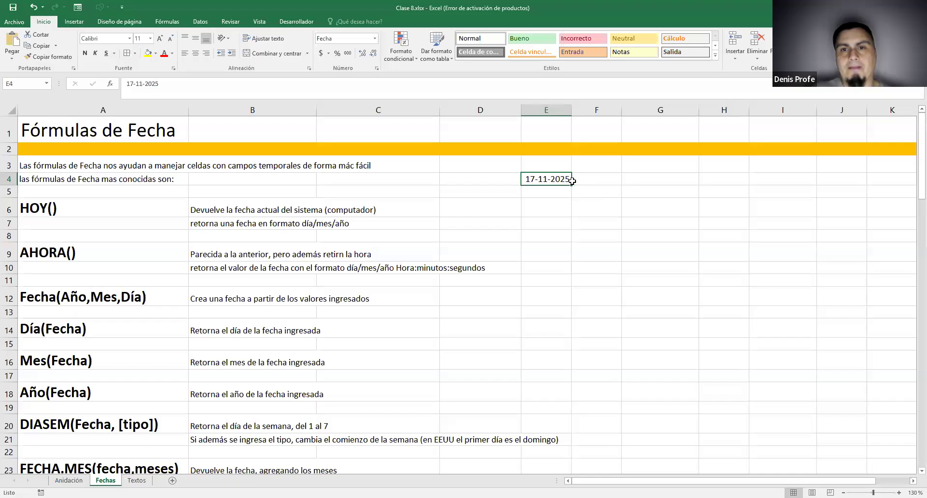
left_click(558, 194)
type("1")
key("ctrl+Return")
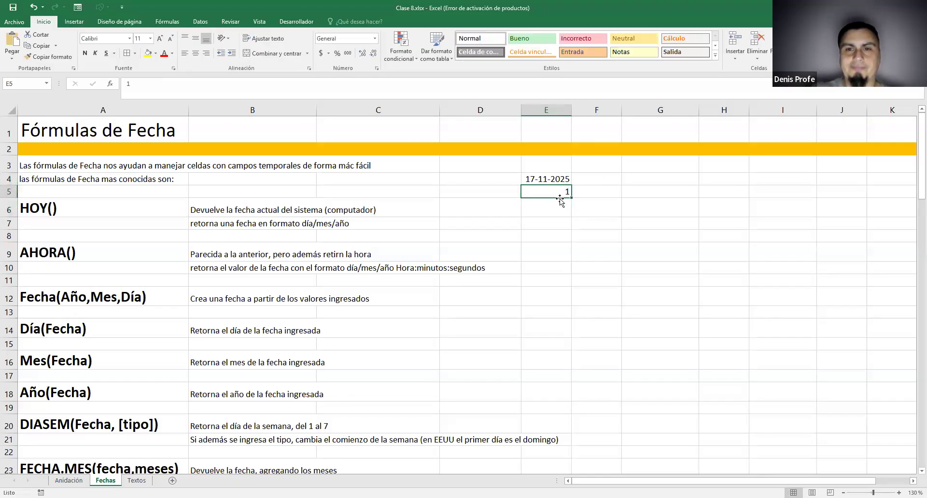
left_click(375, 38)
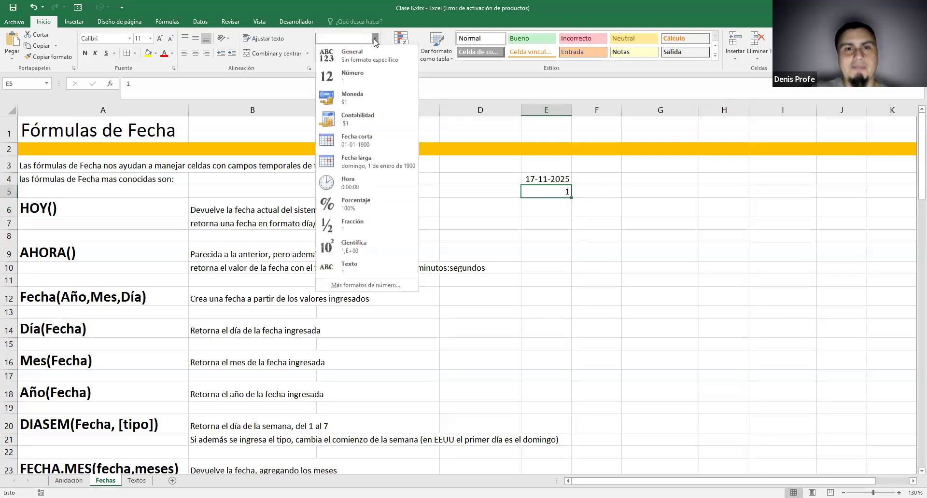
left_click(370, 140)
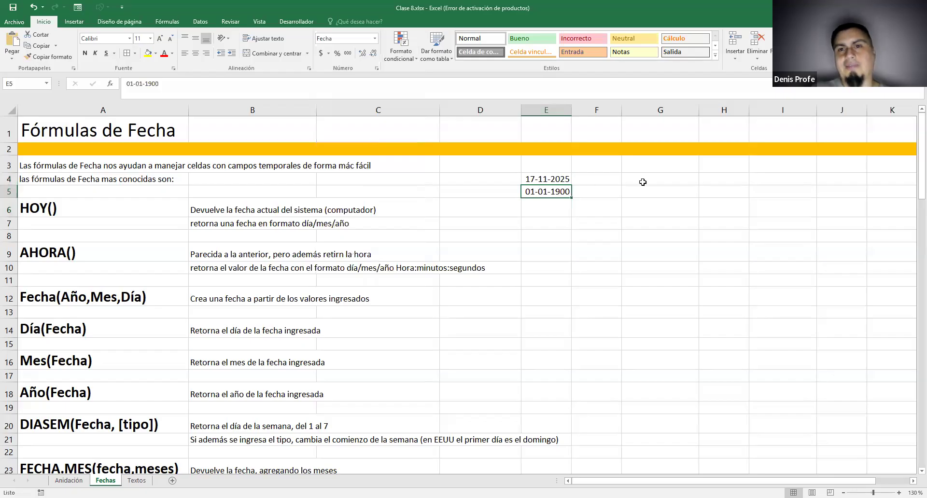
- Enter the number 25689 in F5 and format the cell as Fecha corta
left_click(594, 197)
type("25689")
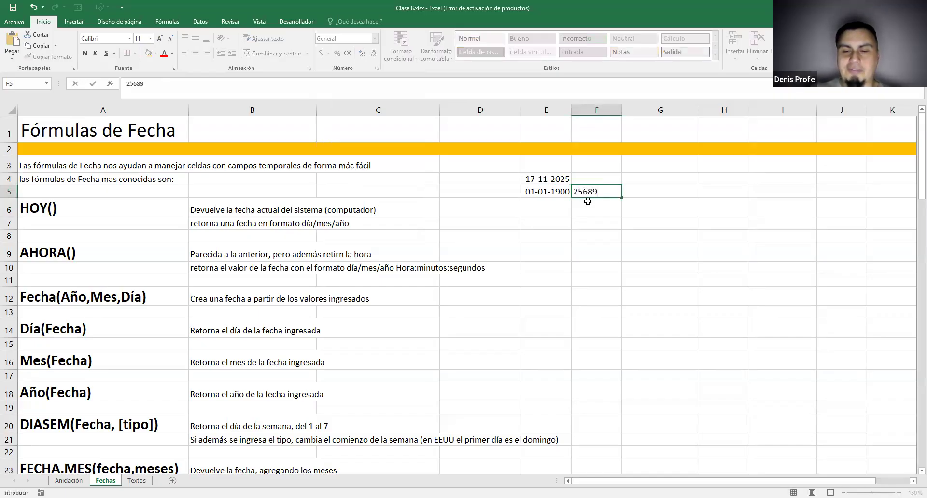
key("Return")
key("Up")
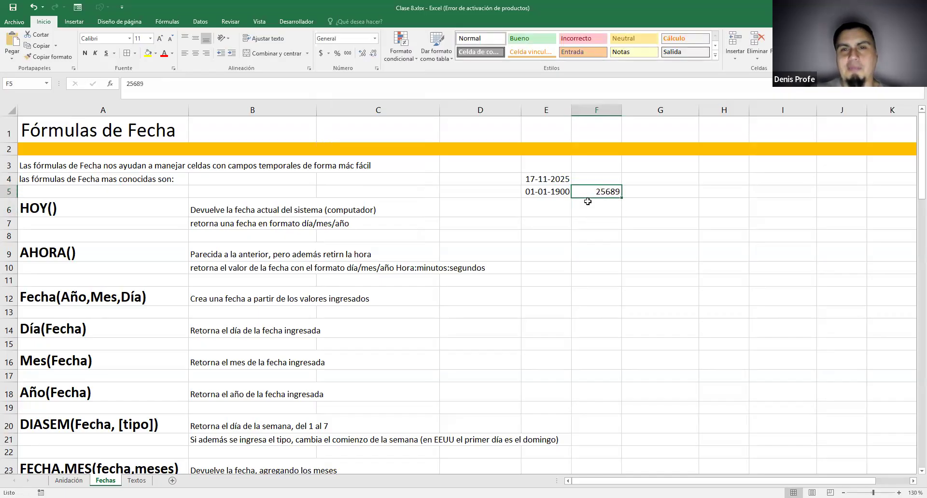
left_click(373, 39)
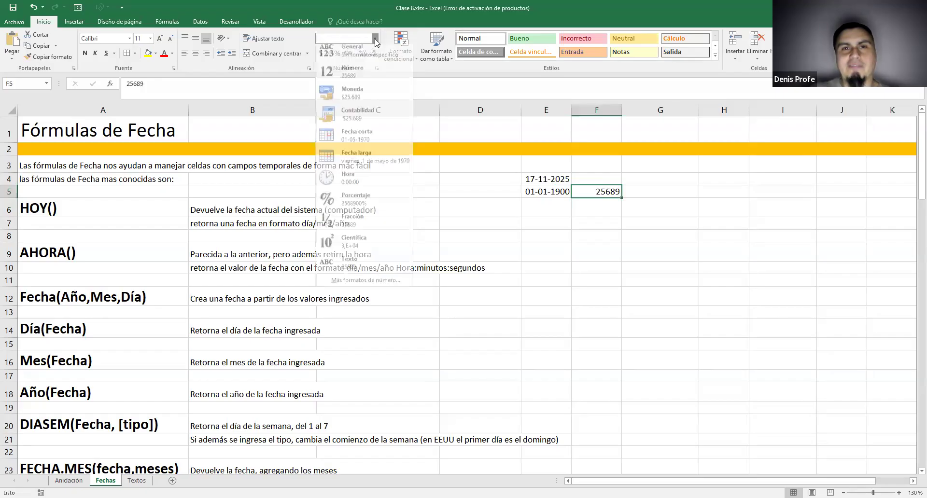
left_click(358, 141)
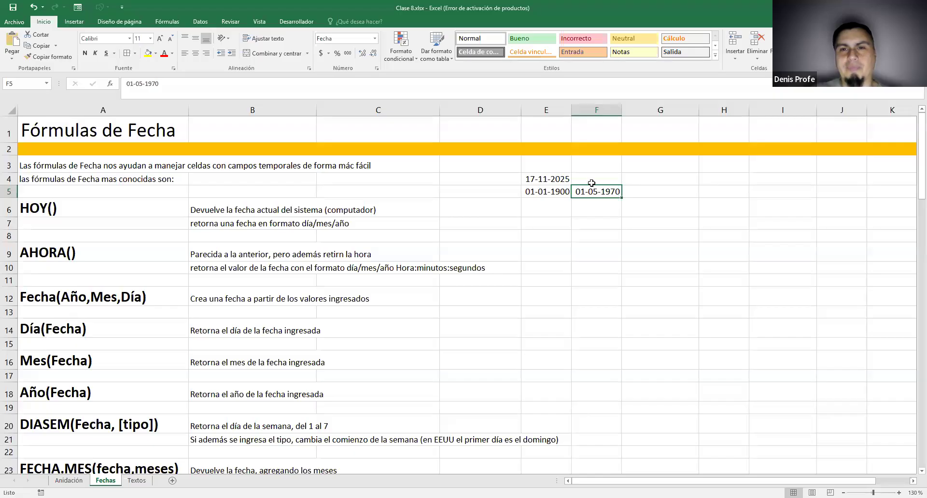
- Clear the sample dates from E4:F5 and restore them in the same cells
left_click_drag(547, 179, 596, 190)
key("ctrl+c")
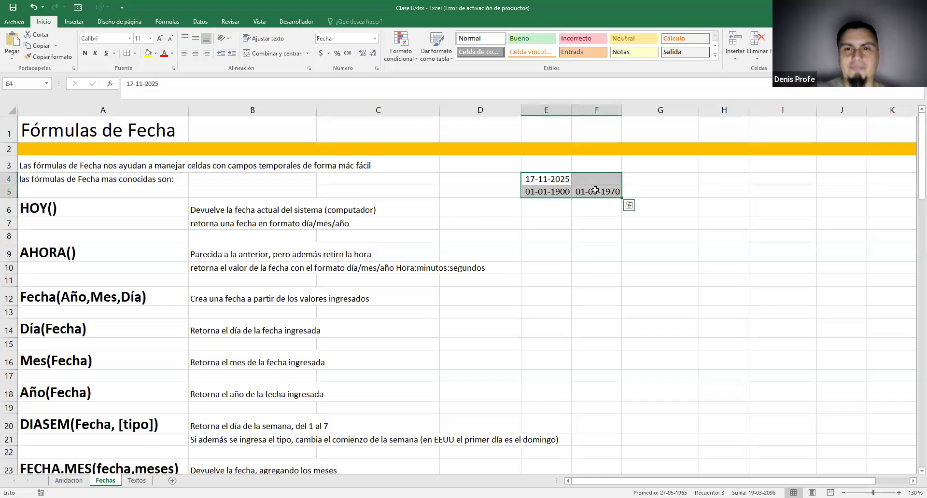
key("Delete")
left_click(565, 180)
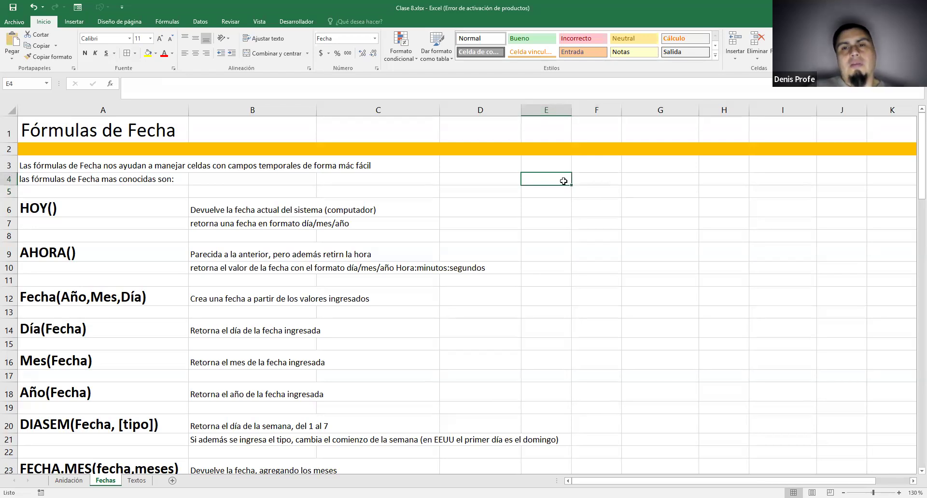
left_click(598, 187)
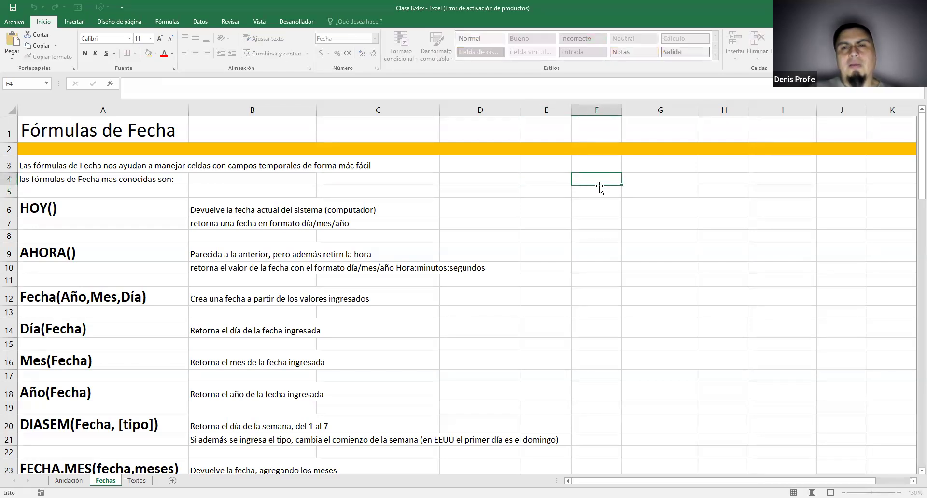
left_click(566, 179)
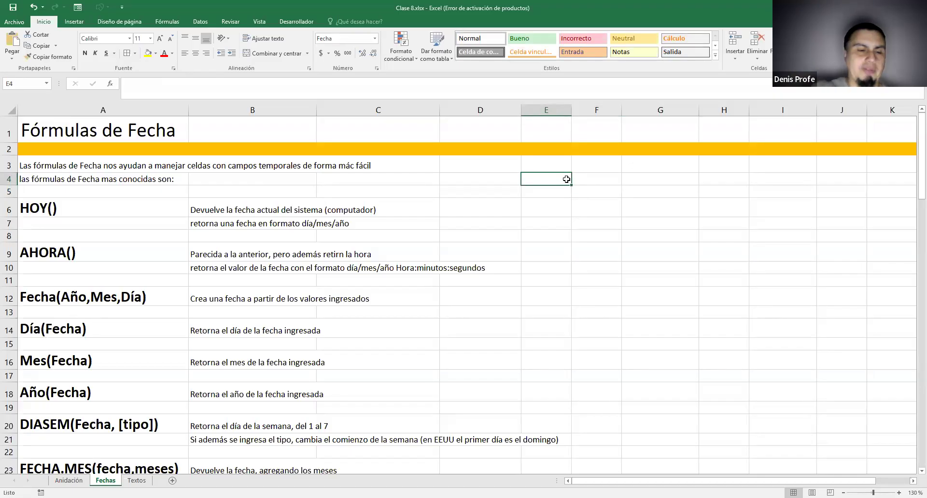
key("ctrl+v")
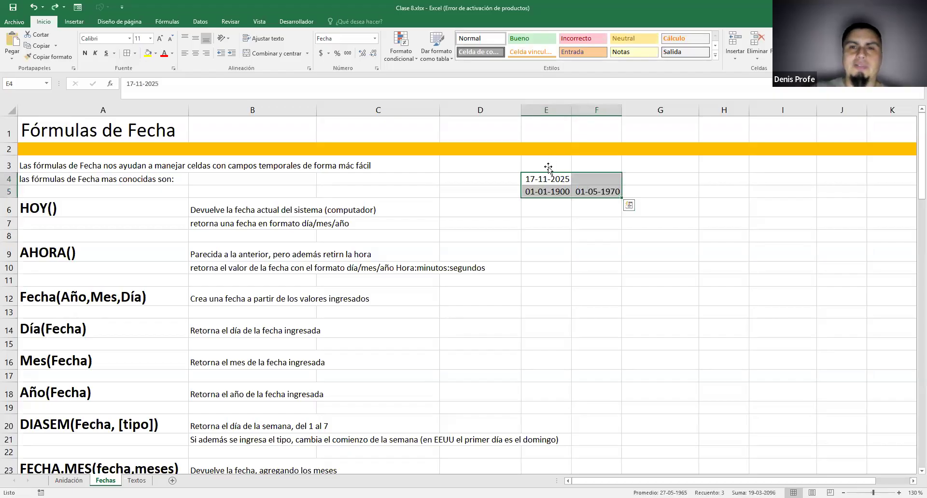
- Apply the custom number format dd-mm-yyyy h:mm to the date in E4
left_click(546, 183)
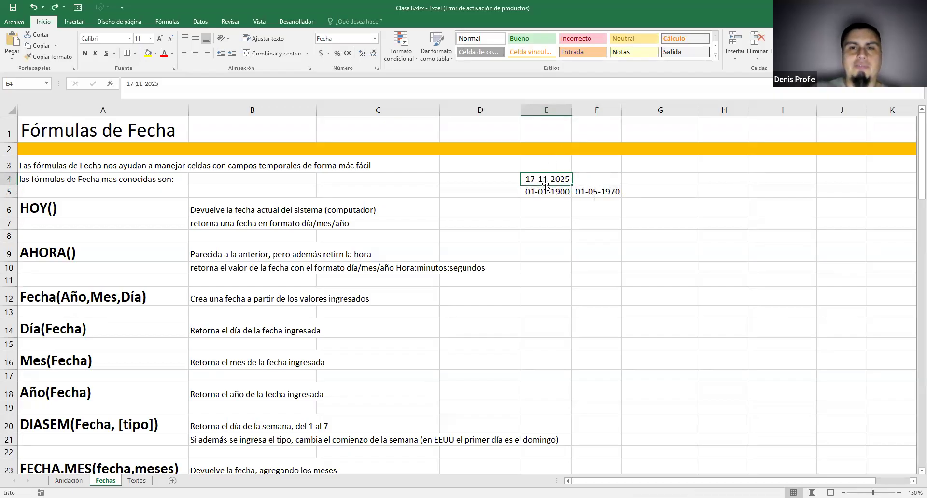
left_click(375, 38)
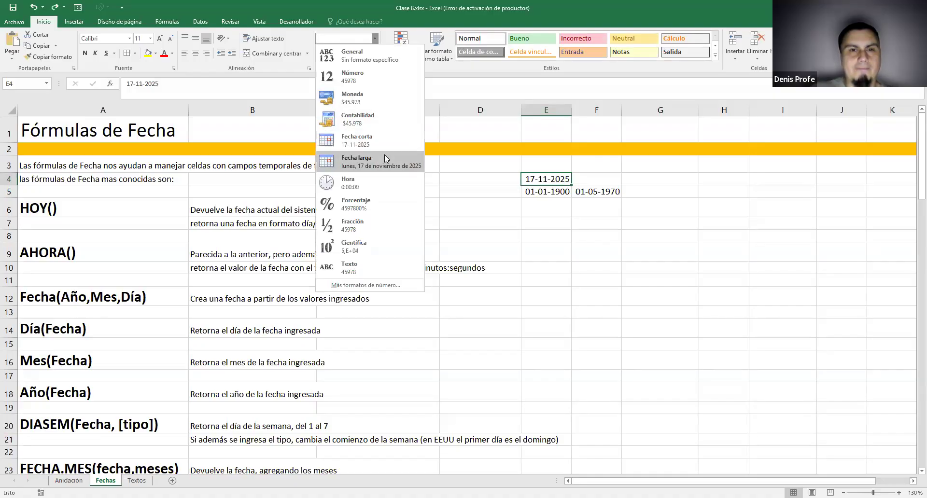
left_click(359, 285)
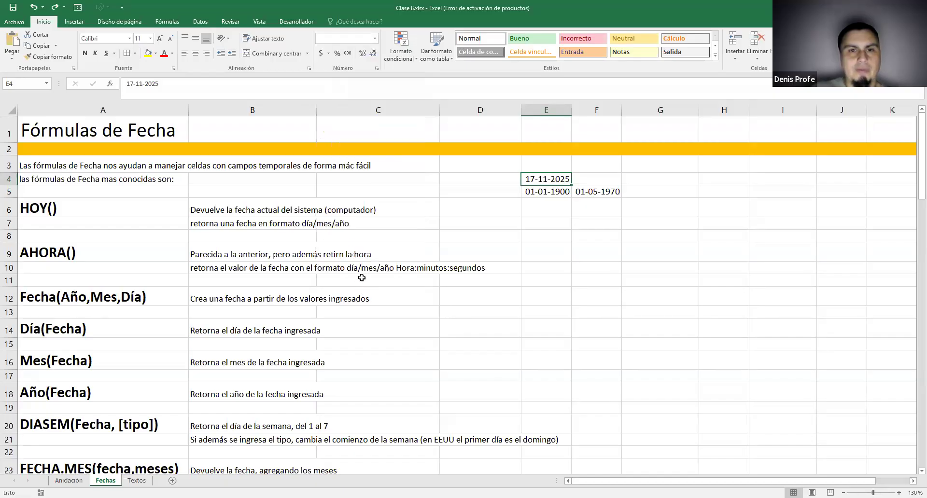
left_click(467, 297)
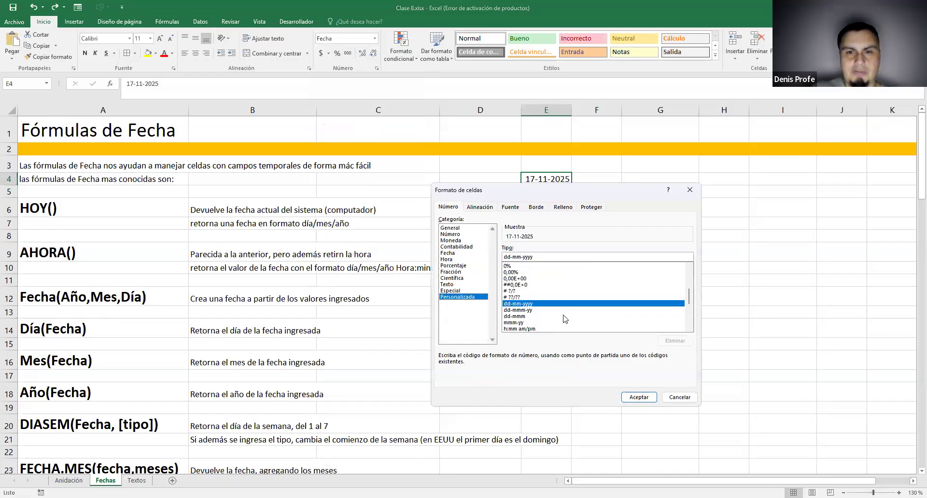
mouse_move(690, 300)
left_mouse_down()
mouse_move(691, 326)
mouse_move(692, 312)
left_mouse_up()
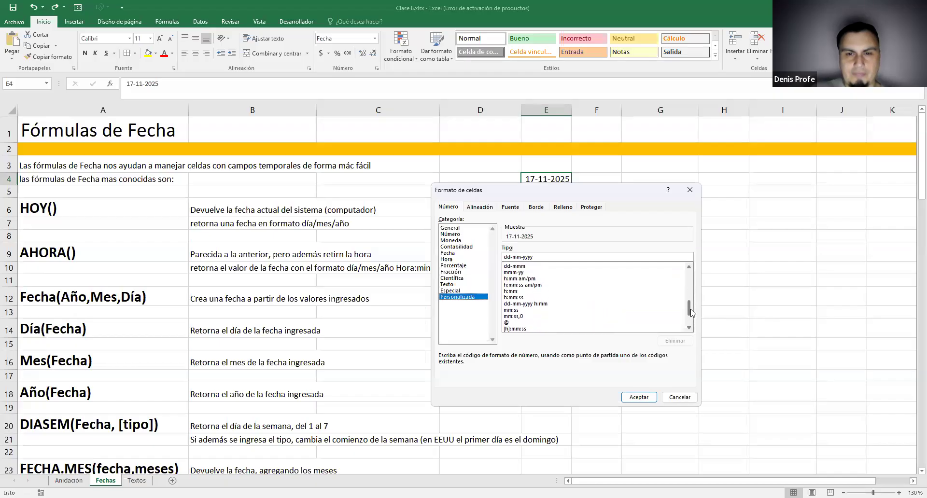
left_click(530, 304)
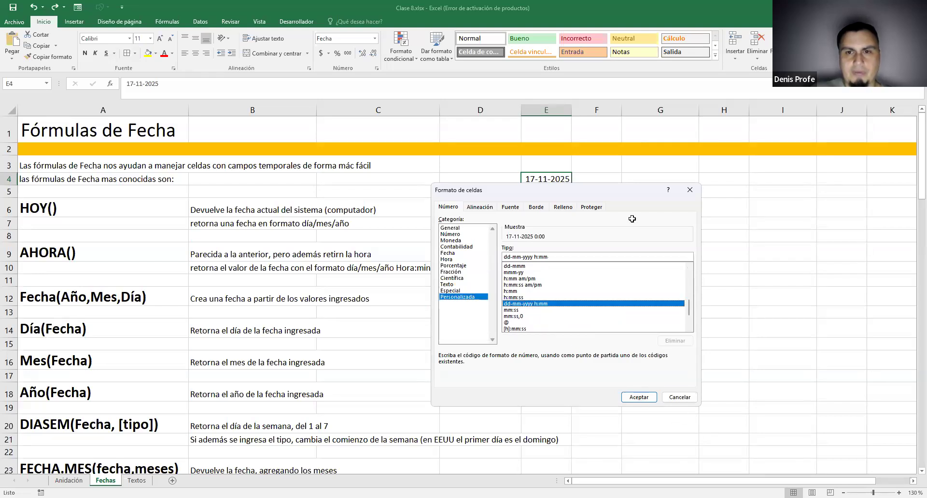
left_click(639, 397)
- Set the time part of E4 to 1:00:00 and change the cell's format to Número
double_click(577, 179)
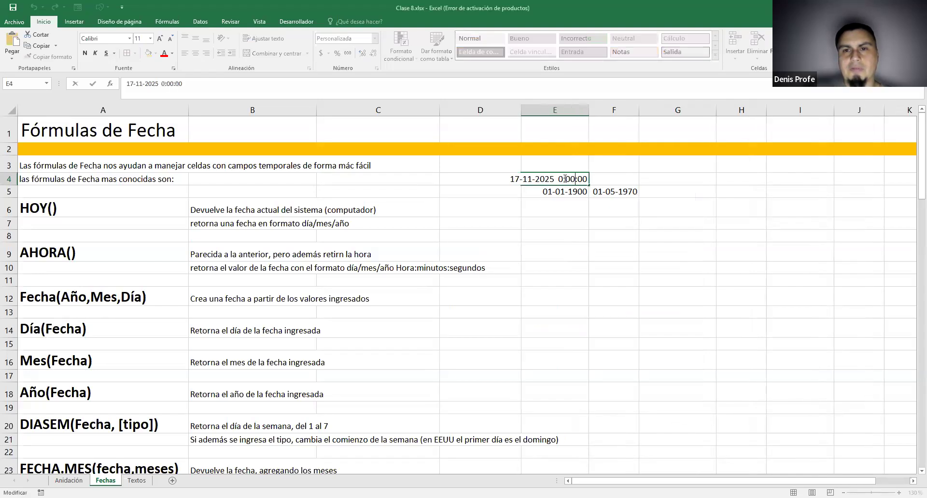
left_click_drag(559, 179, 587, 179)
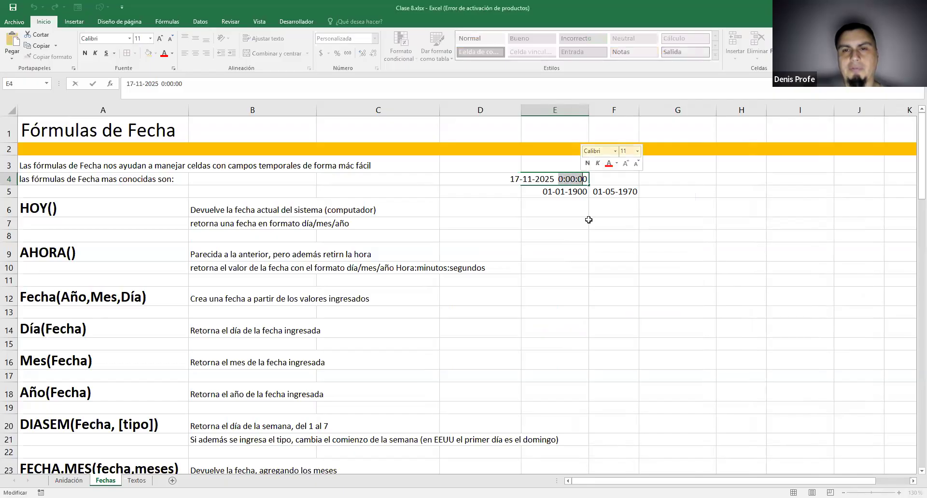
key("Escape")
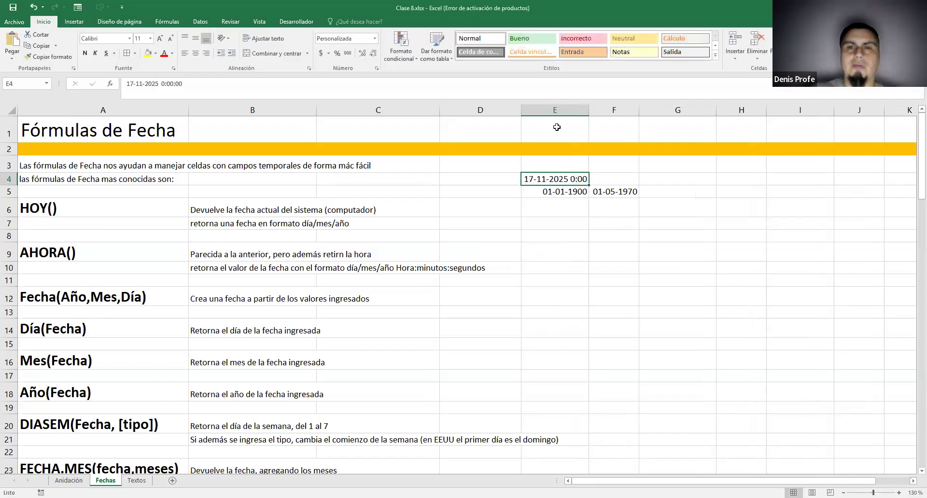
left_click_drag(558, 179, 564, 179)
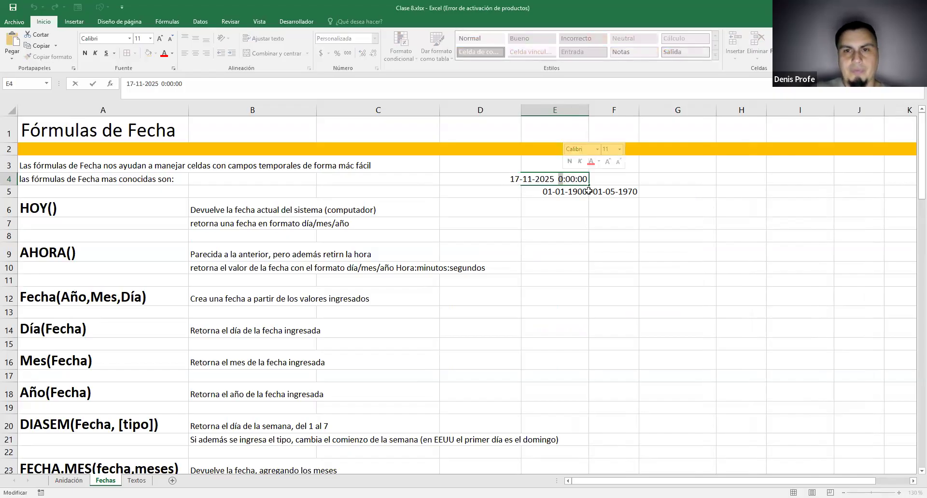
type("1")
key("Return")
key("Up")
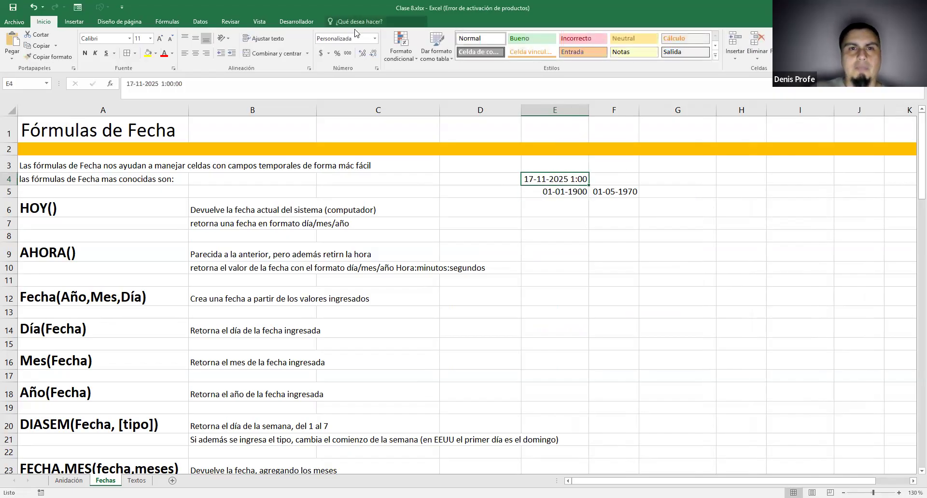
left_click(375, 39)
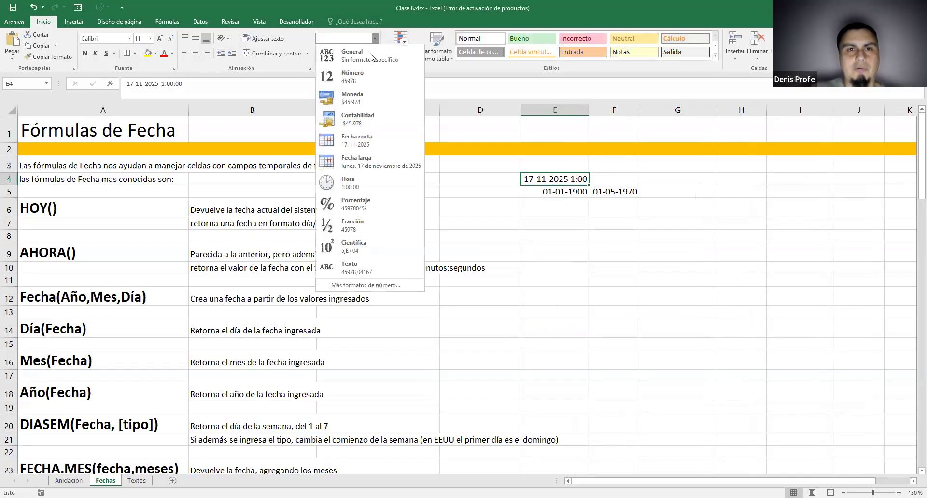
left_click(353, 75)
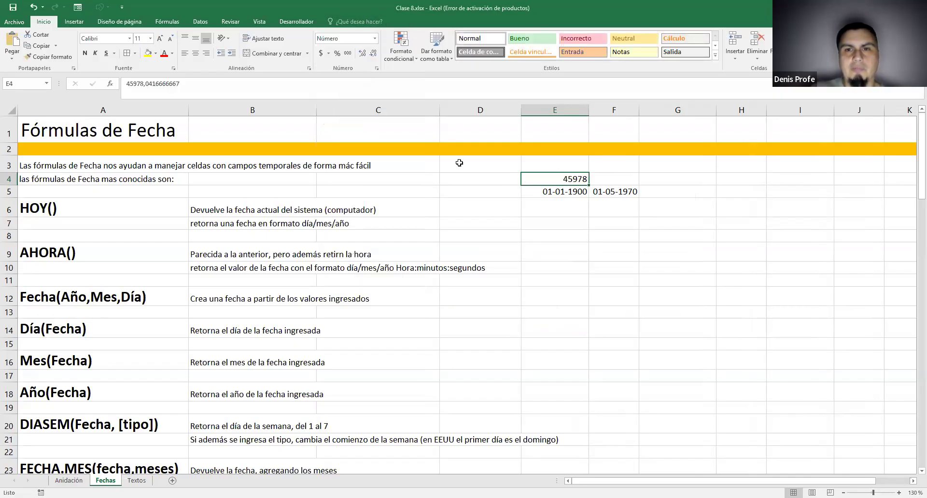
- Enter the date 17/11/2025 without a time in F4 and format the cell as Número
left_click(607, 180)
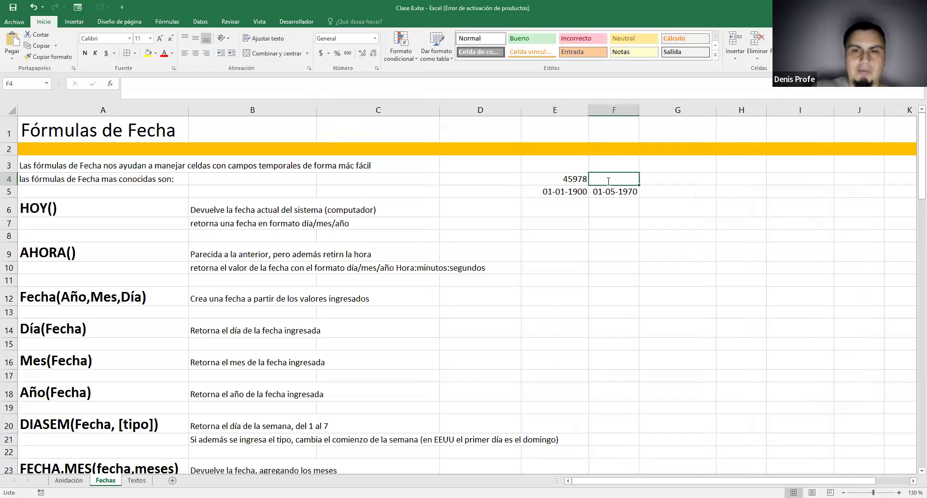
type("=")
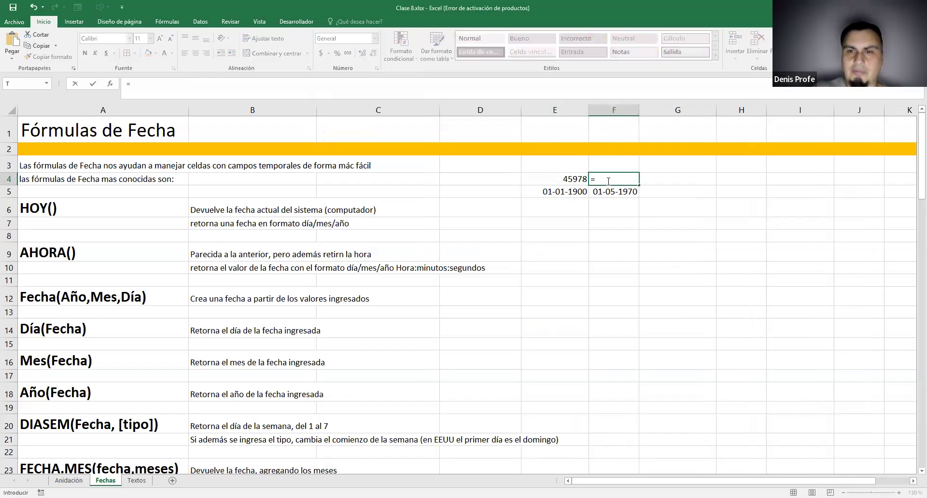
key("BackSpace")
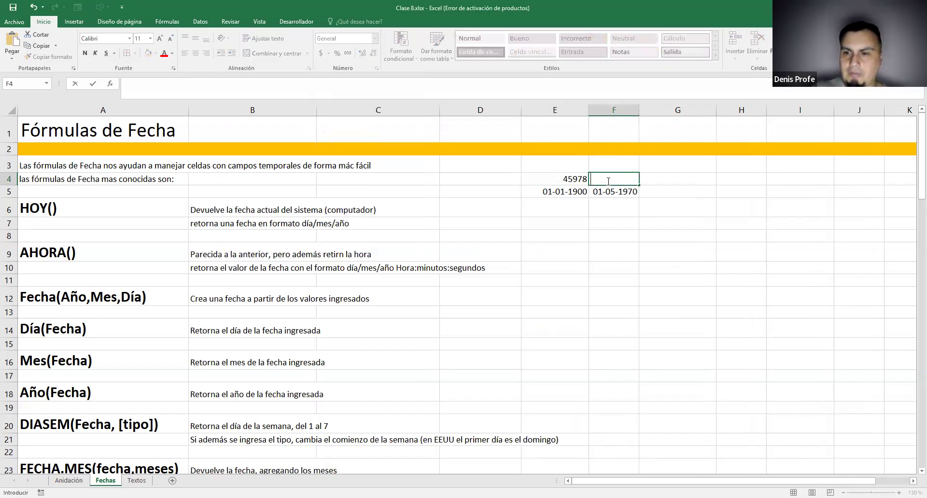
type("17/11/2025")
key("Return")
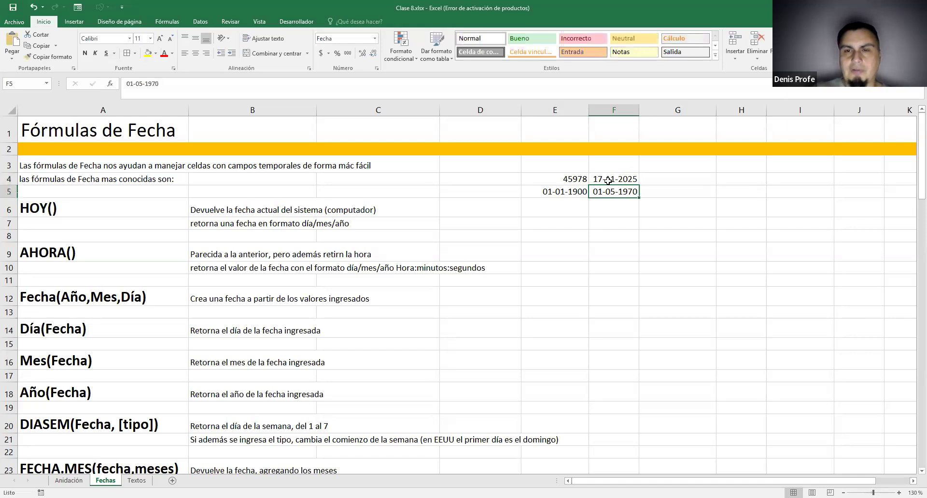
left_click(608, 180)
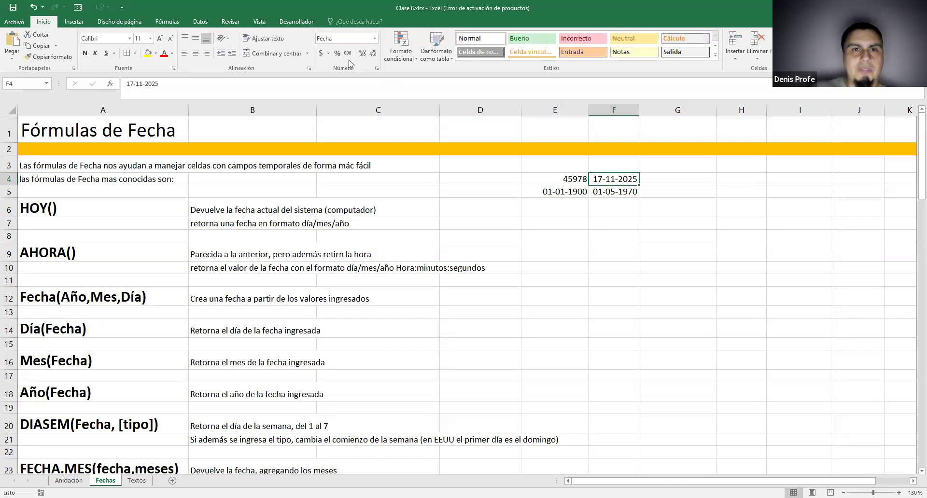
left_click(330, 40)
left_click(375, 39)
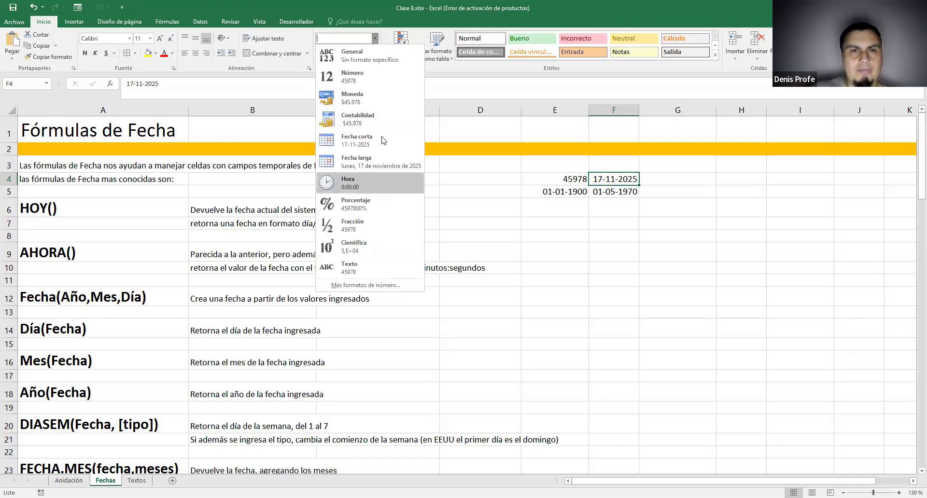
left_click(380, 78)
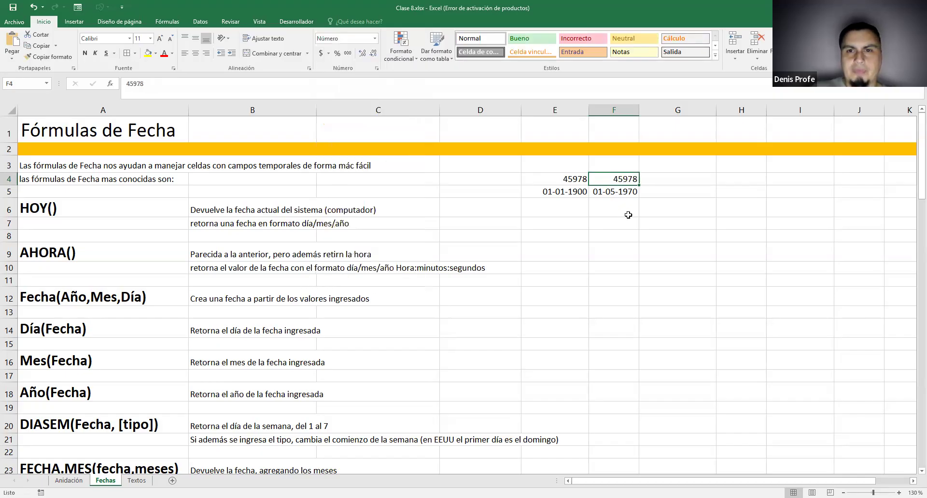
- Compare the full stored values of E4 and F4 to see how the time affects the serial number
left_click(574, 182)
left_click(609, 178)
left_click_drag(570, 175, 555, 170)
left_click(608, 178)
left_click(577, 175)
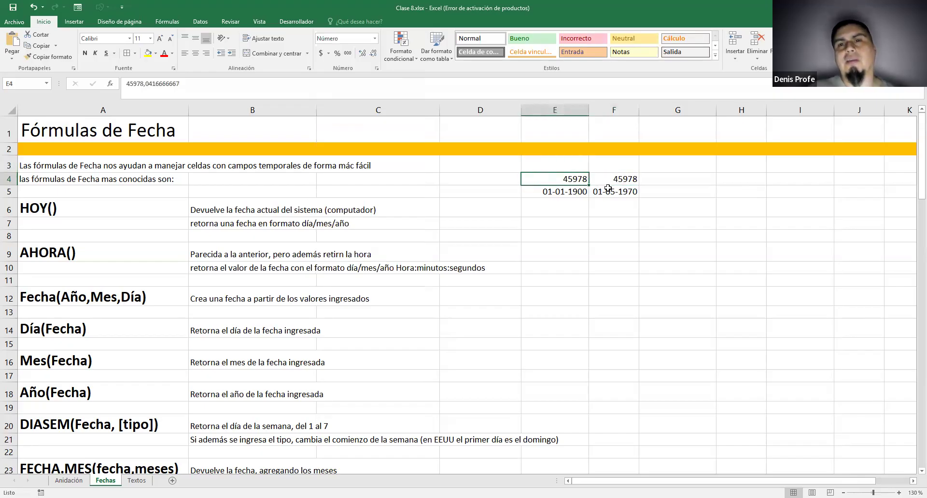
left_click(614, 185)
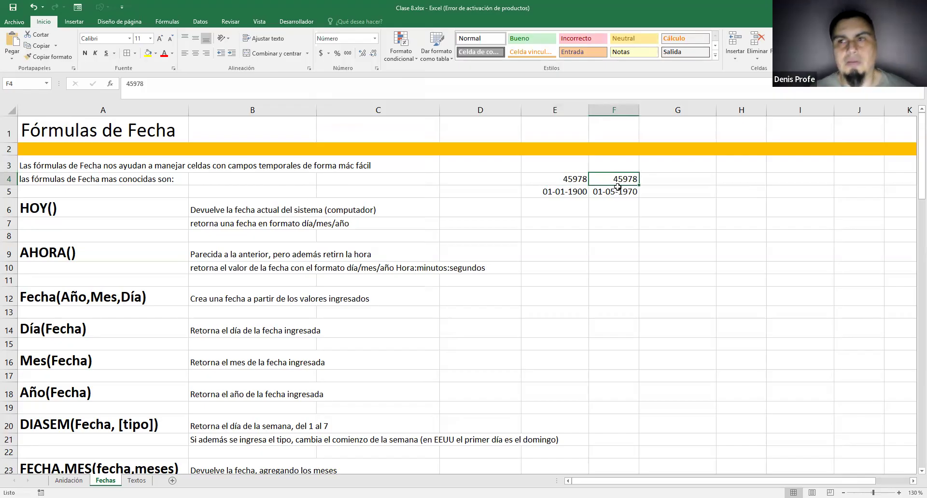
- Compare E4 and F4 once more to contrast the stored number with a time against the one without
left_click(576, 181)
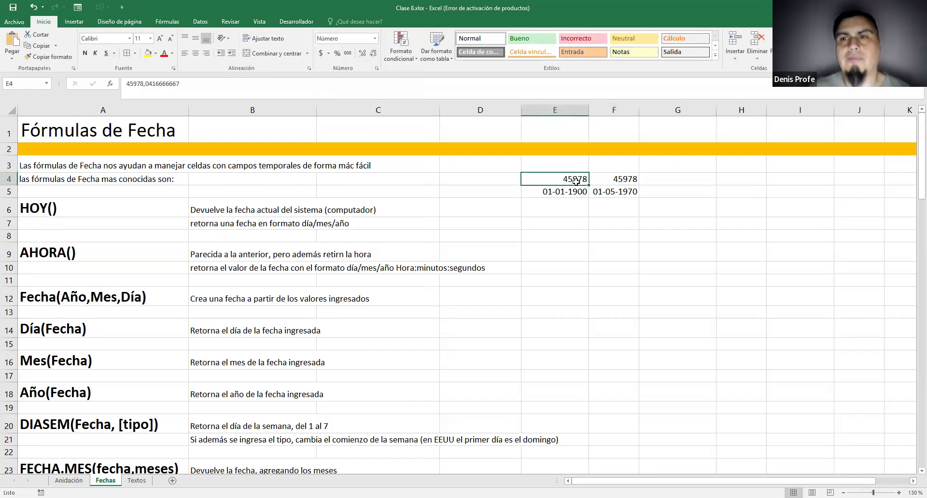
key("Right")
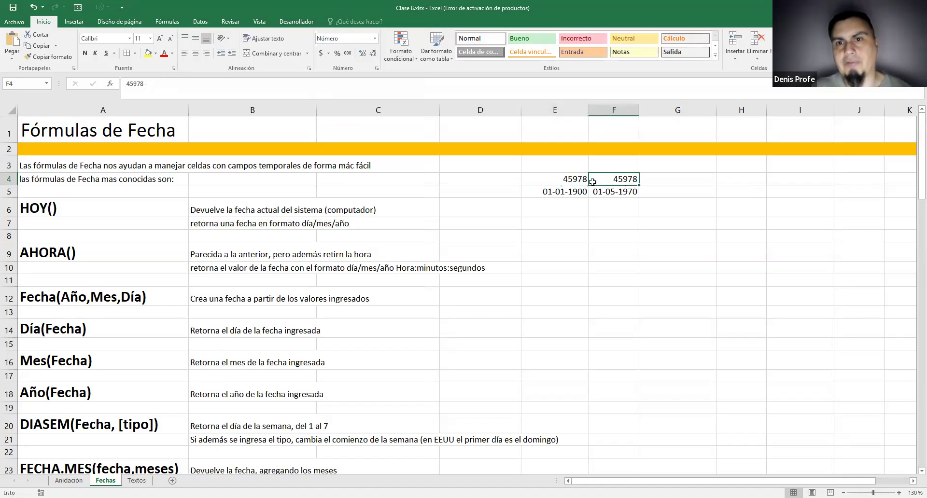
left_click(580, 181)
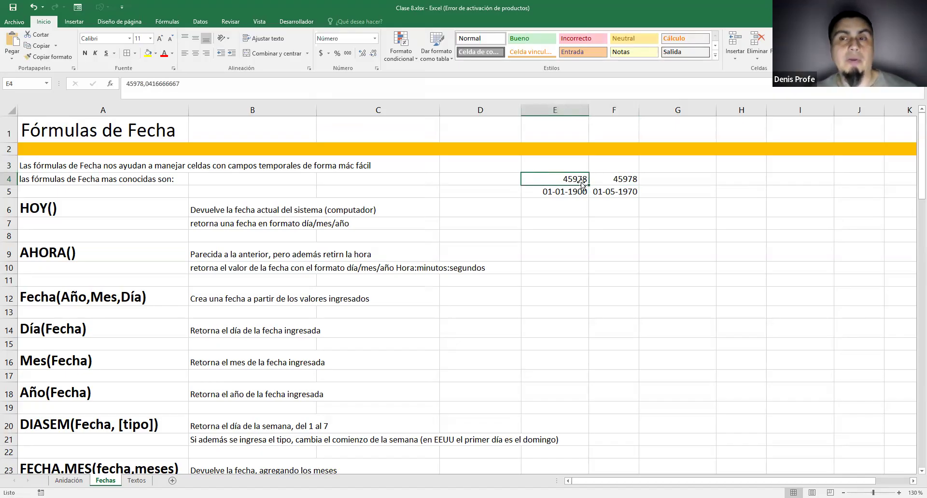
left_click(615, 180)
left_click(586, 182)
left_click_drag(612, 183, 558, 177)
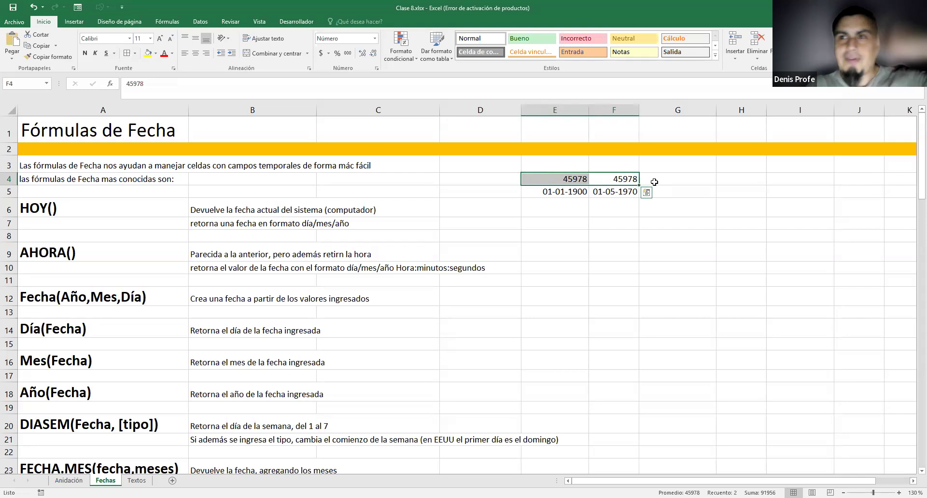
left_click(680, 179)
- Change the number format of F4 to Fecha corta
left_click_drag(592, 177, 610, 178)
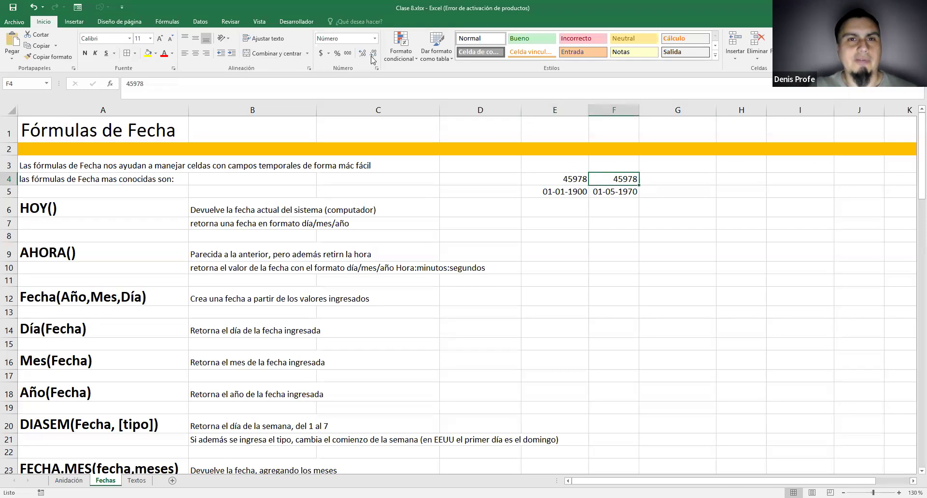
left_click(375, 38)
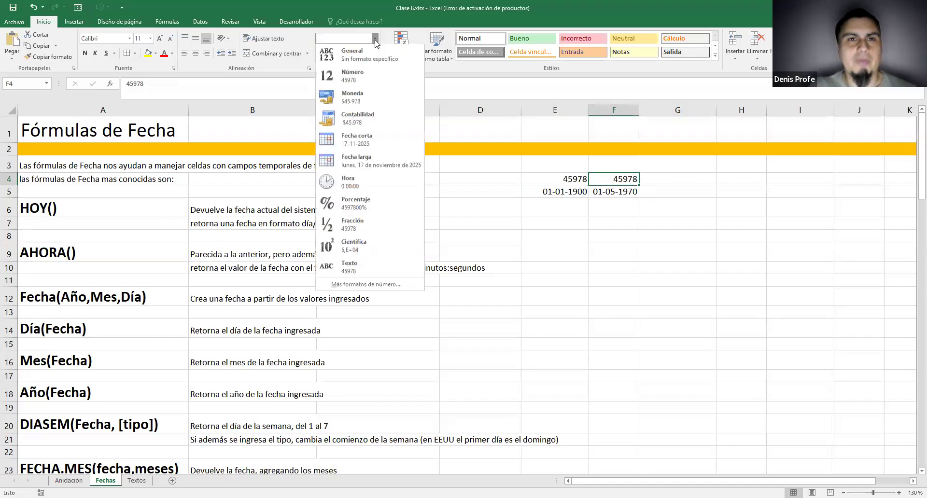
left_click(363, 140)
- Enter the formula =F4-1 in G4 to subtract one day from the date in F4
left_click(657, 183)
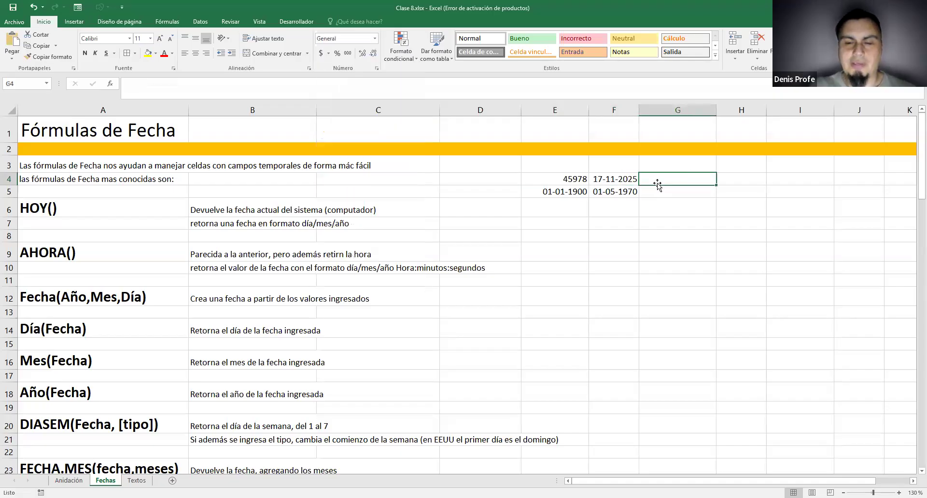
type("=")
left_click(609, 182)
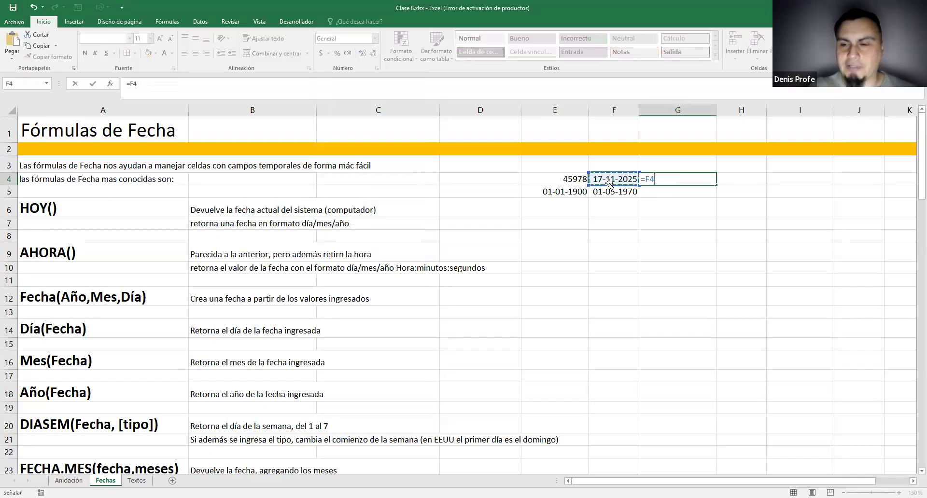
type("-1")
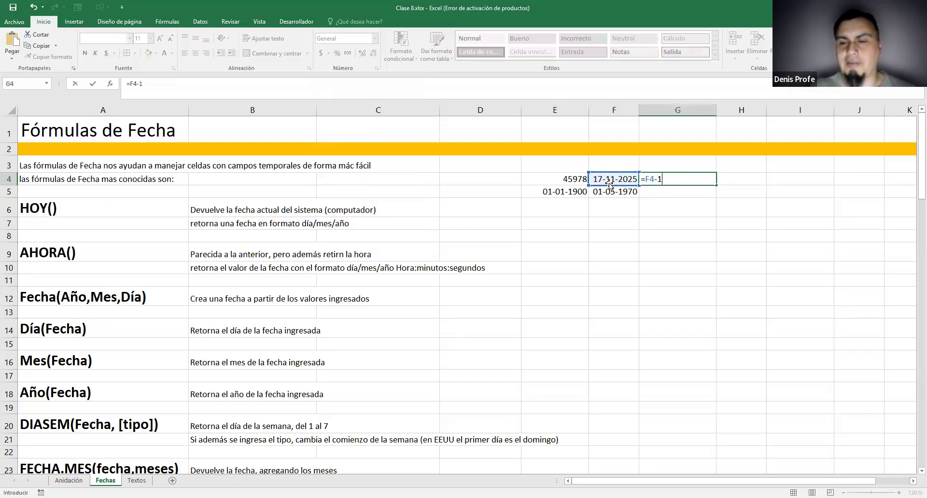
key("Return")
key("Up")
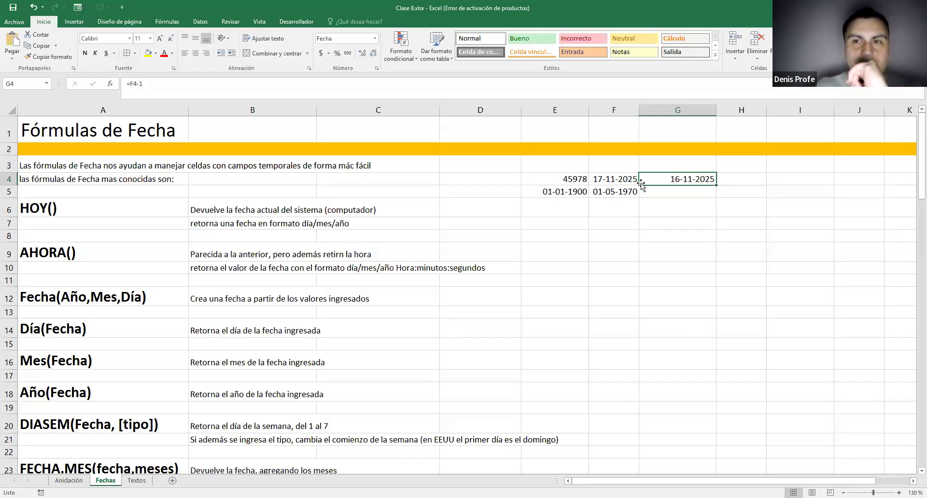
- Change the formula in G4 to =F4-1,1 to subtract a day and a fraction of a day
double_click(670, 179)
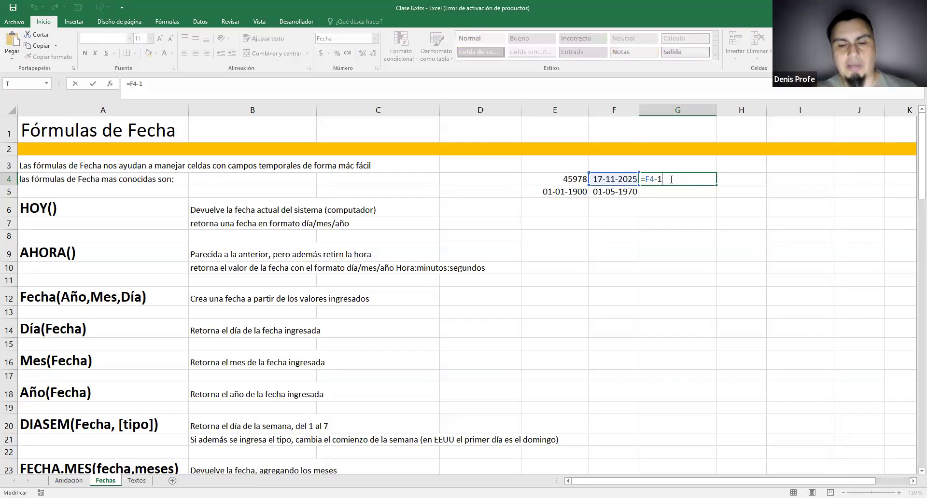
type(",1")
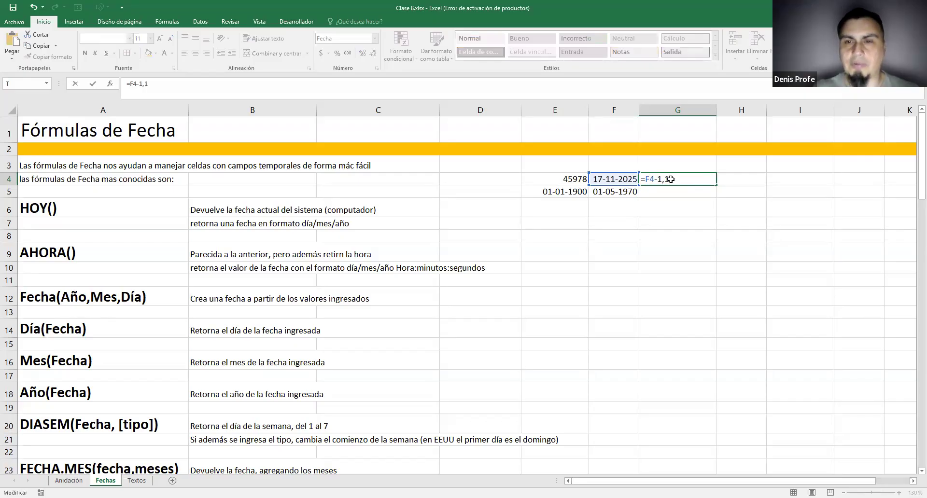
key("Return")
- Apply the custom number format dd-mm-yyyy h:mm to G4
left_click(671, 179)
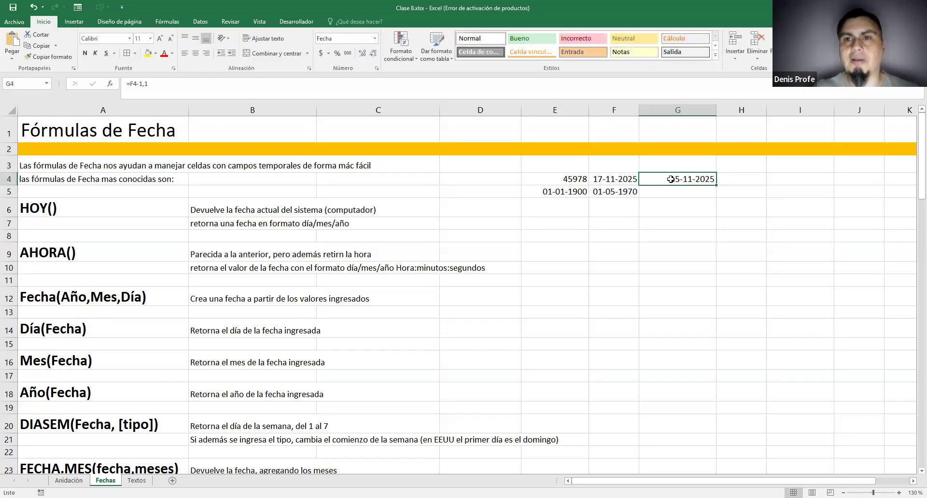
left_click(374, 38)
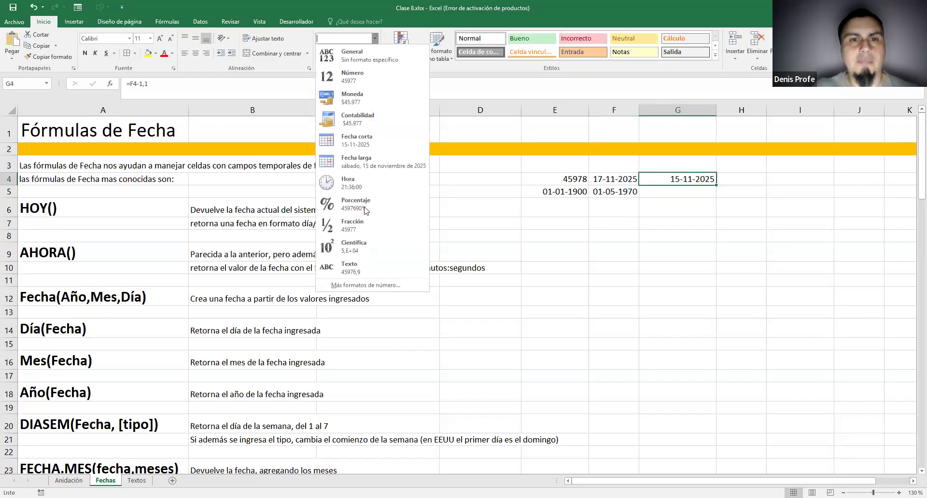
left_click(367, 284)
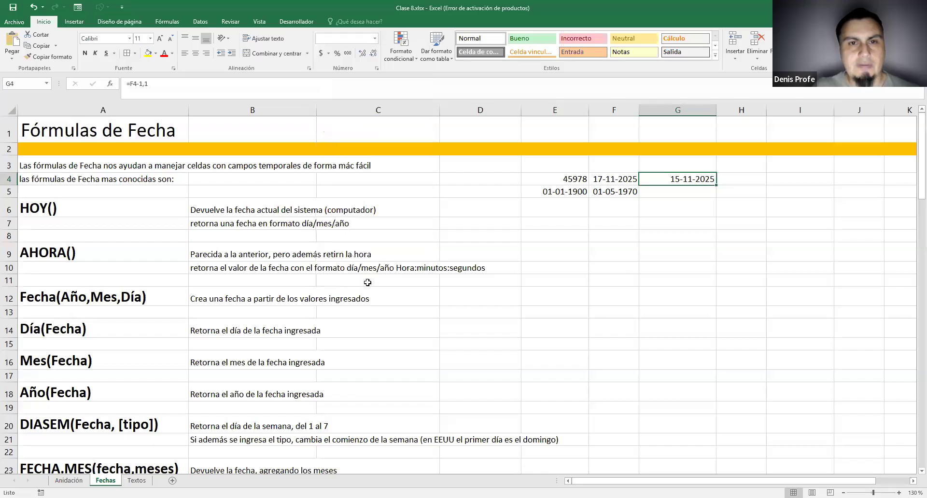
left_click(466, 297)
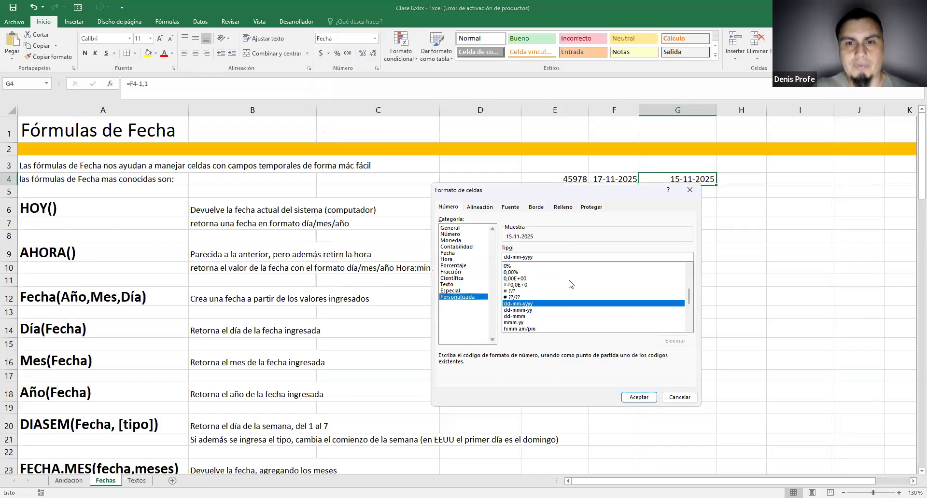
scroll(693, 335, "down", 5)
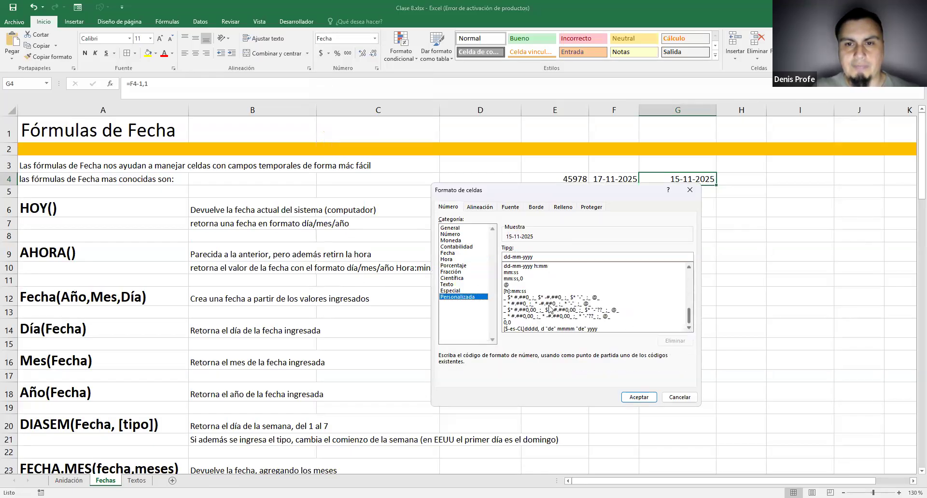
left_click(549, 267)
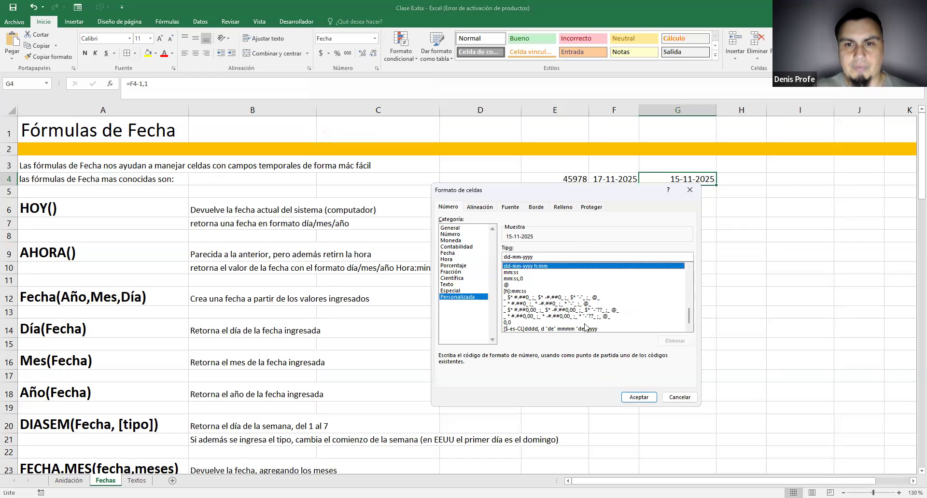
left_click(639, 398)
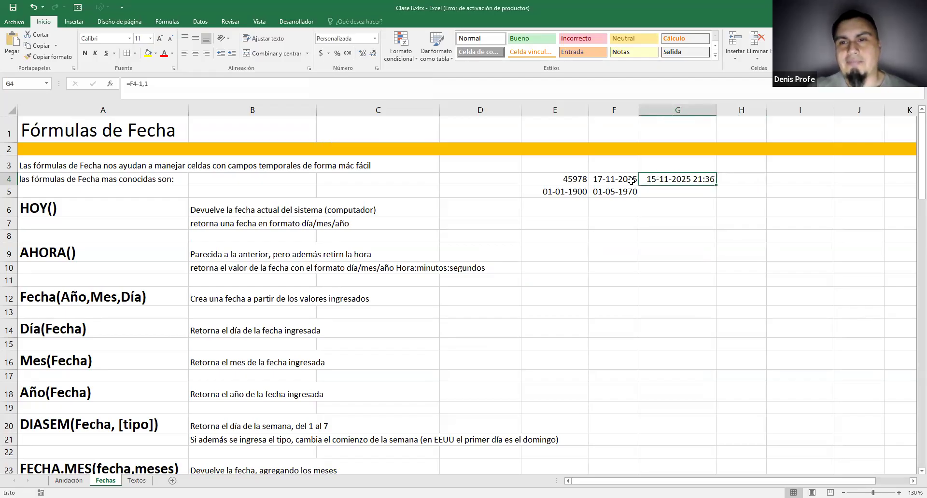
- Restore the formula in G4 to =F4-1 and compare it with the date in F4
double_click(677, 180)
key("BackSpace")
key("BackSpace")
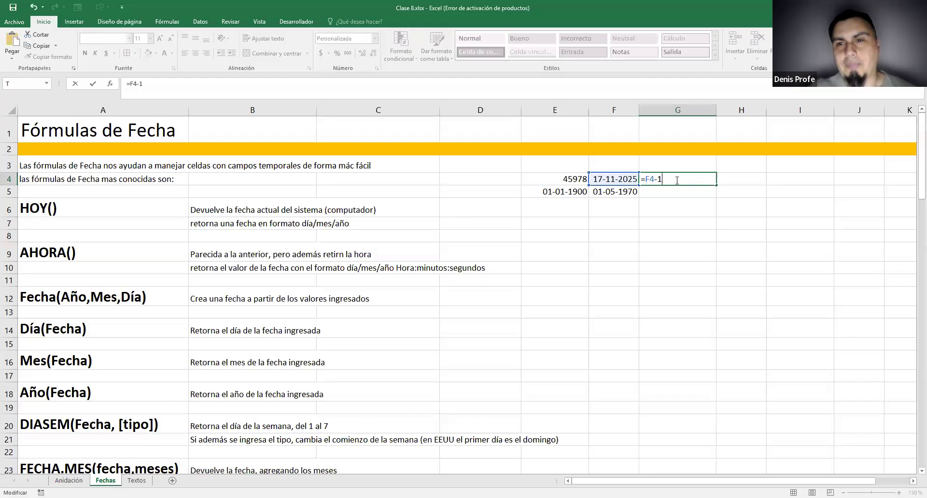
key("Return")
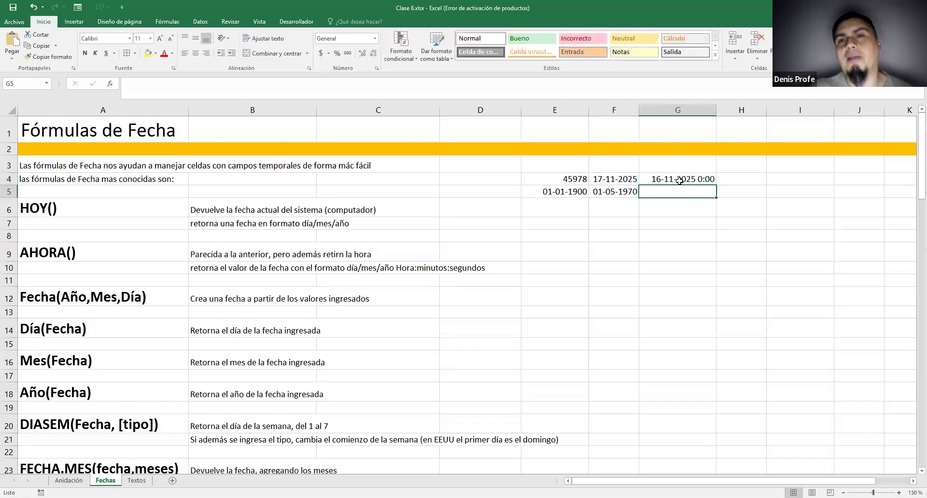
left_click(680, 178)
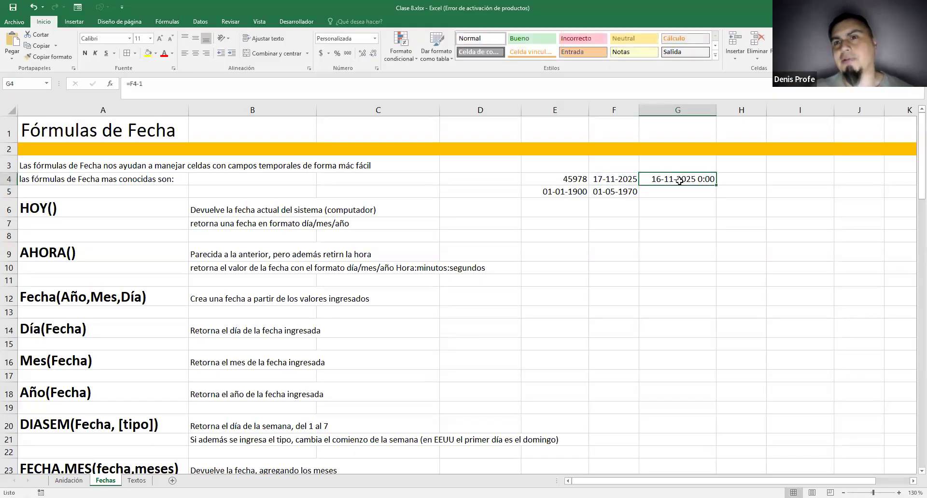
left_click(626, 181)
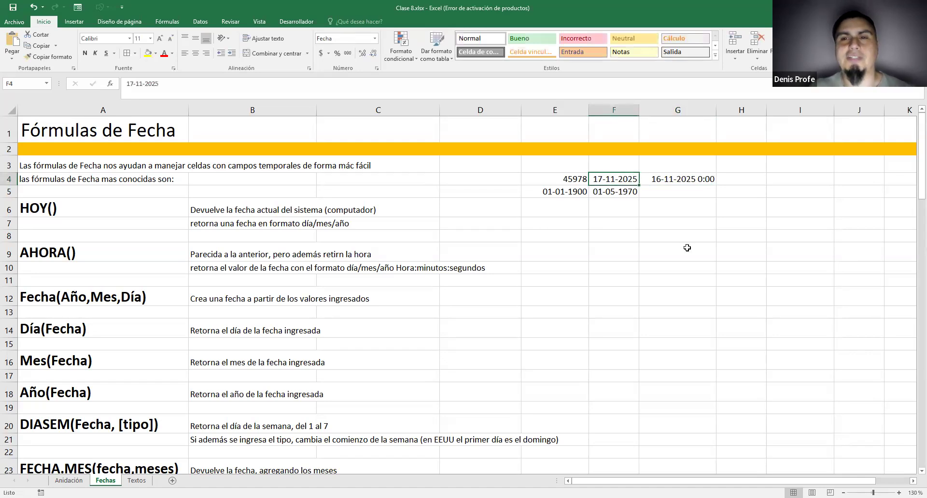
left_click(704, 221)
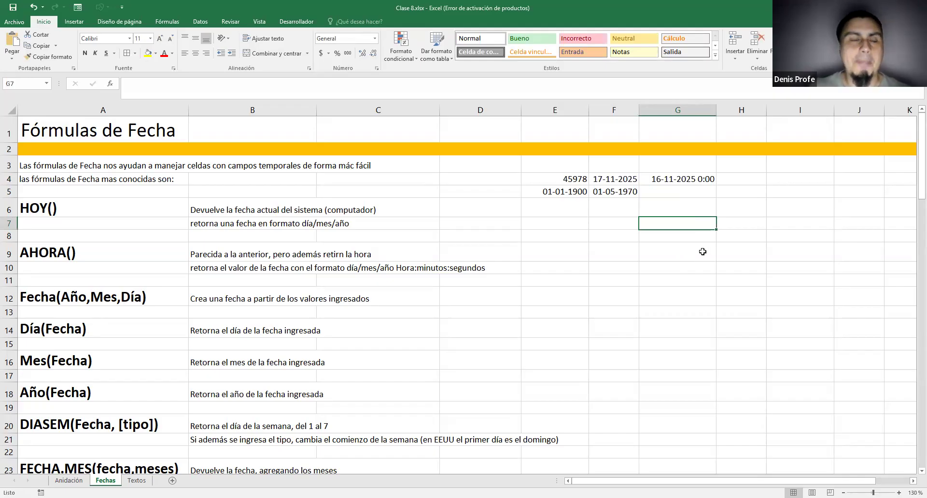
scroll(289, 274, "down", 6)
scroll(289, 274, "up", 6)
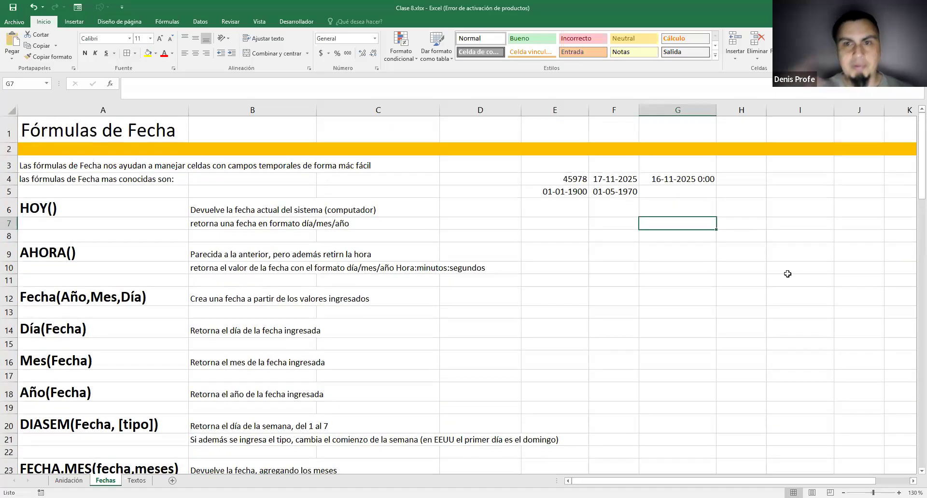
- Enter the formula =HOY() in E6, in the row describing the HOY function
left_click(67, 210)
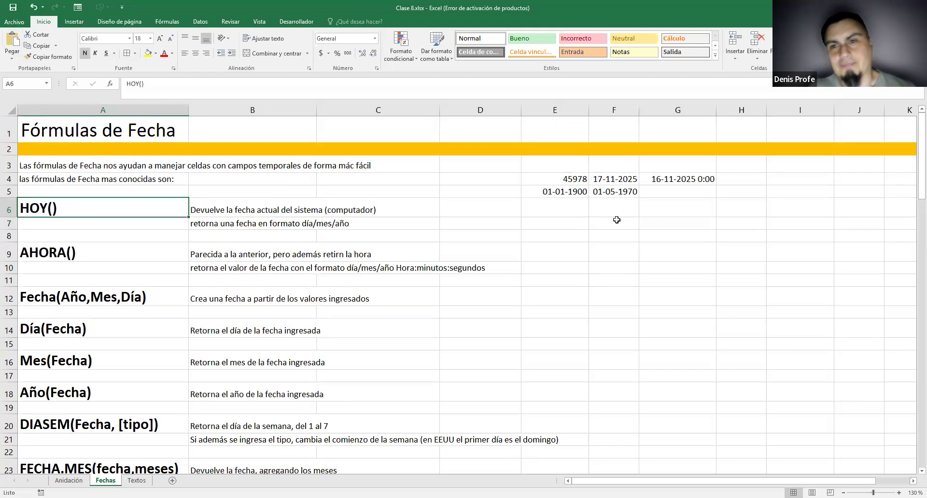
left_click(559, 207)
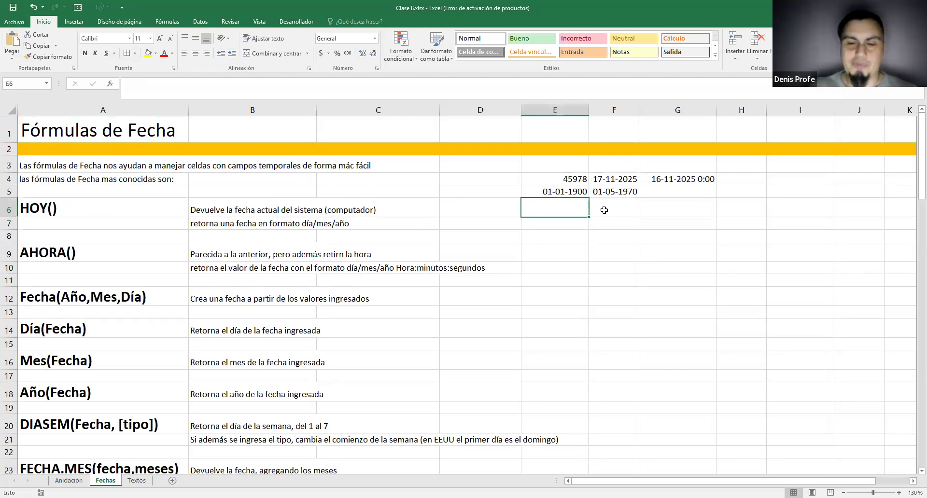
type("=H")
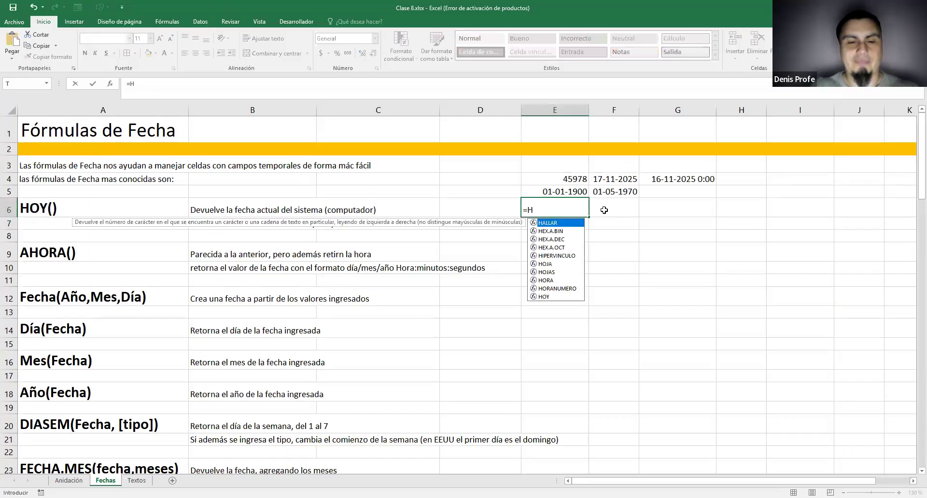
type("OY(")
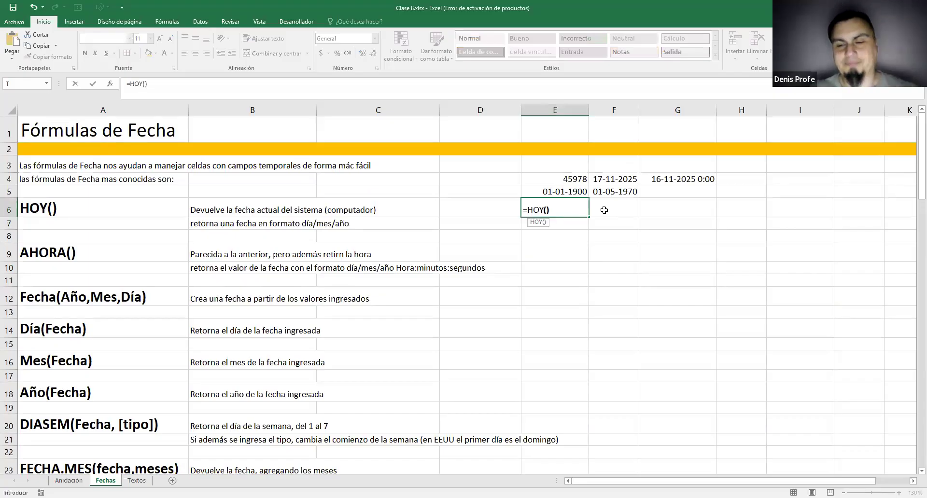
key("Return")
left_click(555, 208)
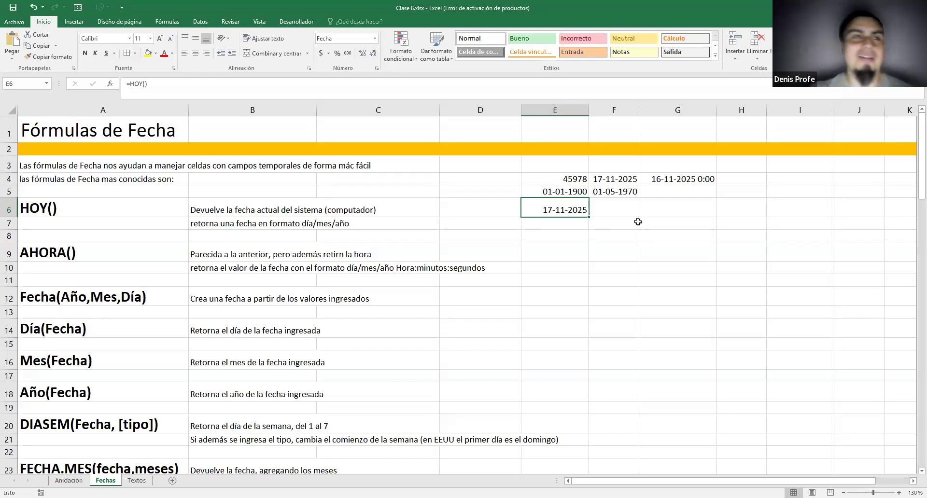
- Enter the formula =AHORA() in E9, in the row describing the AHORA function
left_click(44, 261)
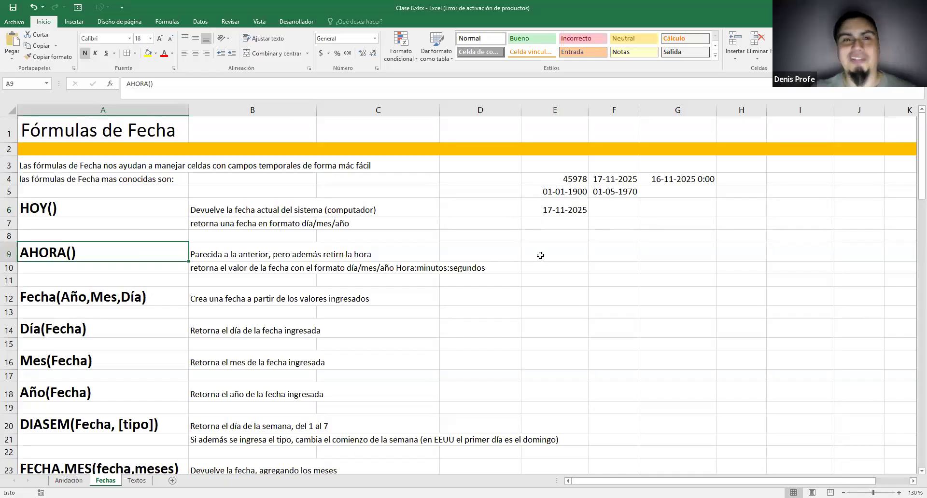
left_click(558, 255)
type("=AHORA()")
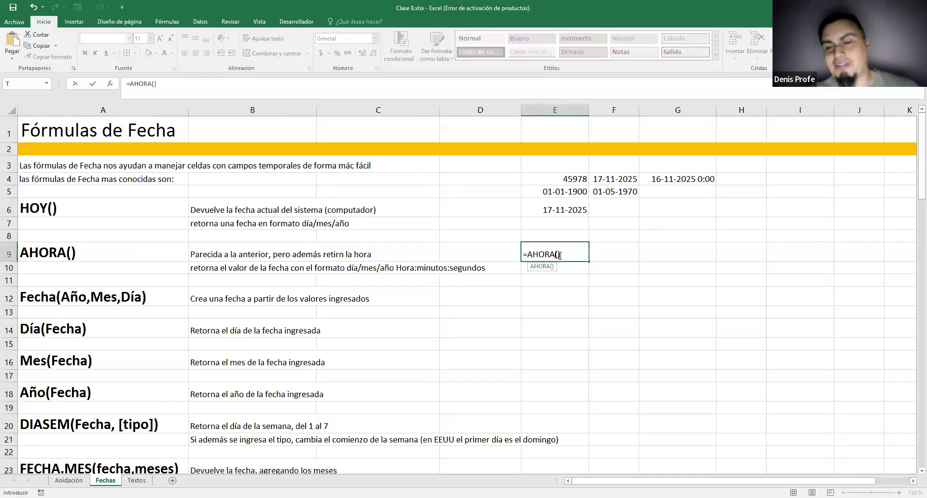
key("Return")
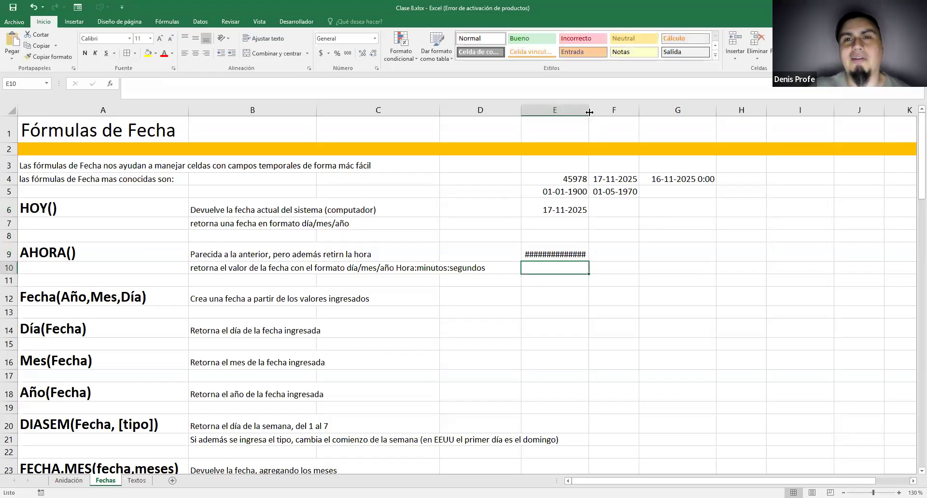
- Widen column E to fit the date and time in E9 and inspect that cell's formula
left_click_drag(589, 111, 607, 110)
left_click(587, 251)
double_click(596, 253)
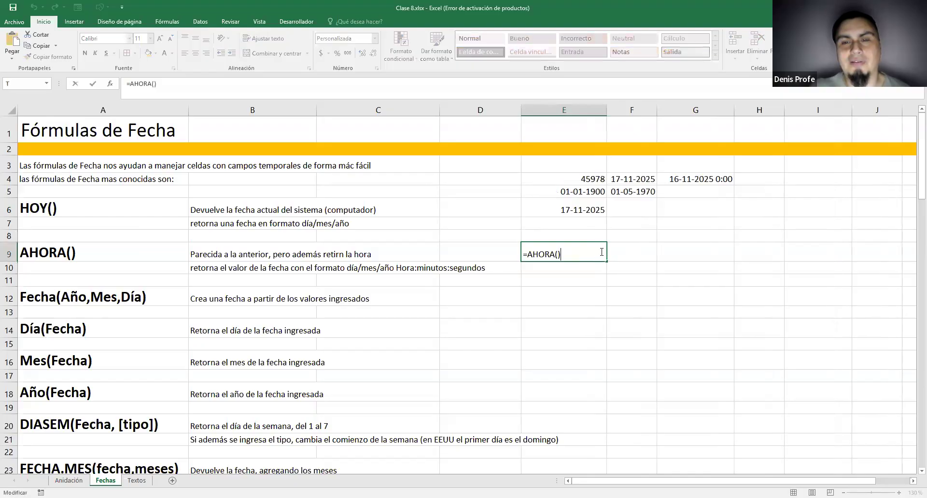
key("Escape")
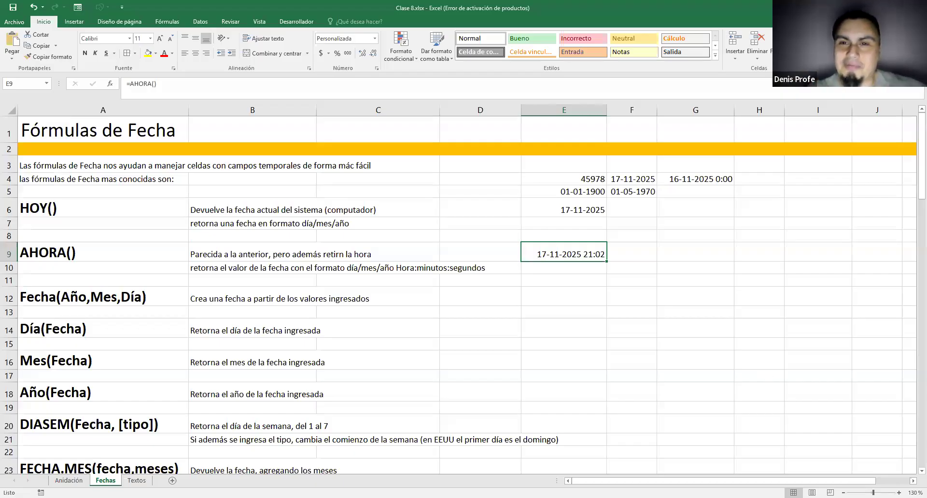
- Re-enter the AHORA formula in E9 unchanged several times to refresh its date and time
double_click(593, 249)
key("Return")
left_click(598, 253)
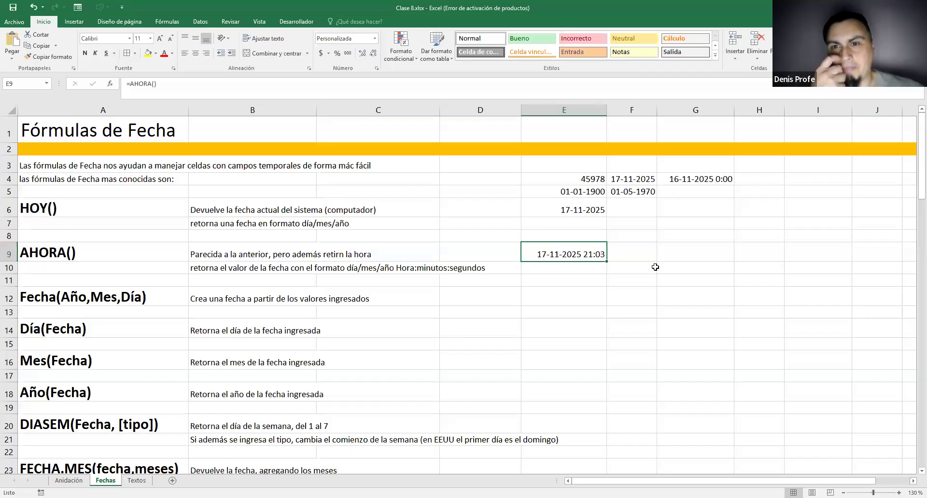
double_click(602, 250)
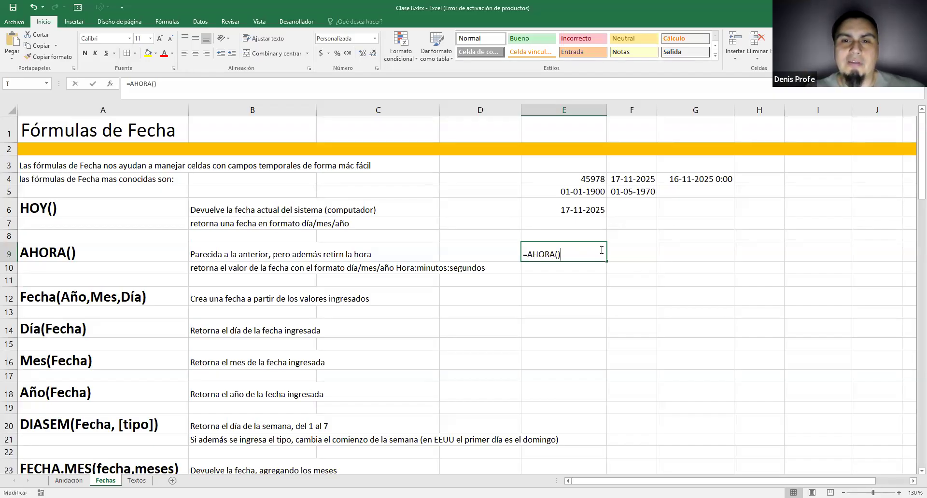
key("Return")
double_click(601, 249)
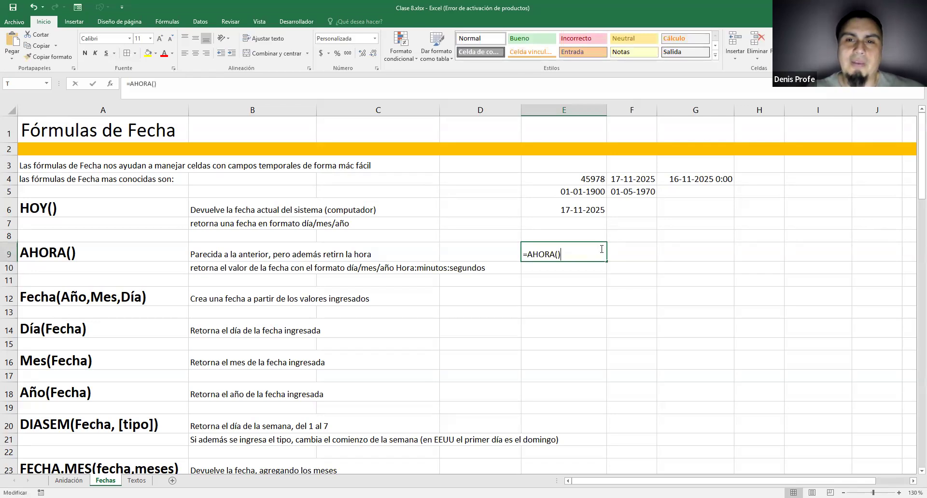
key("Return")
double_click(601, 247)
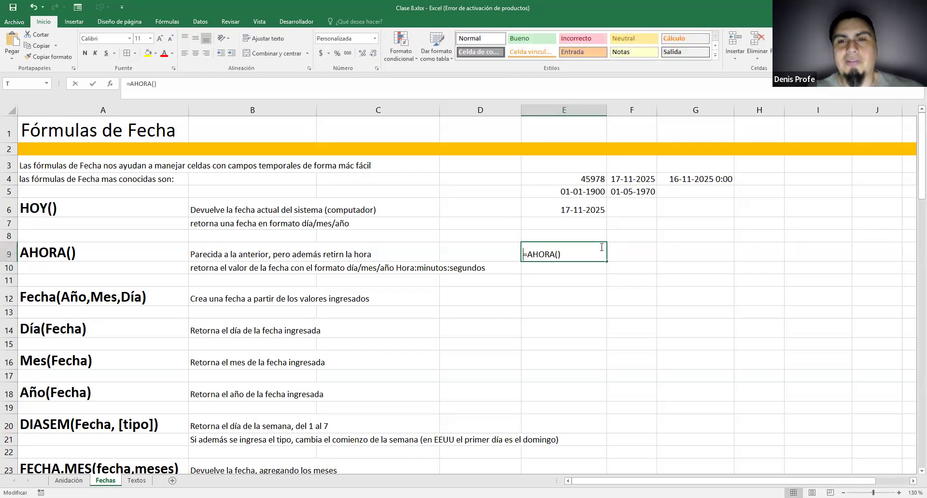
key("Return")
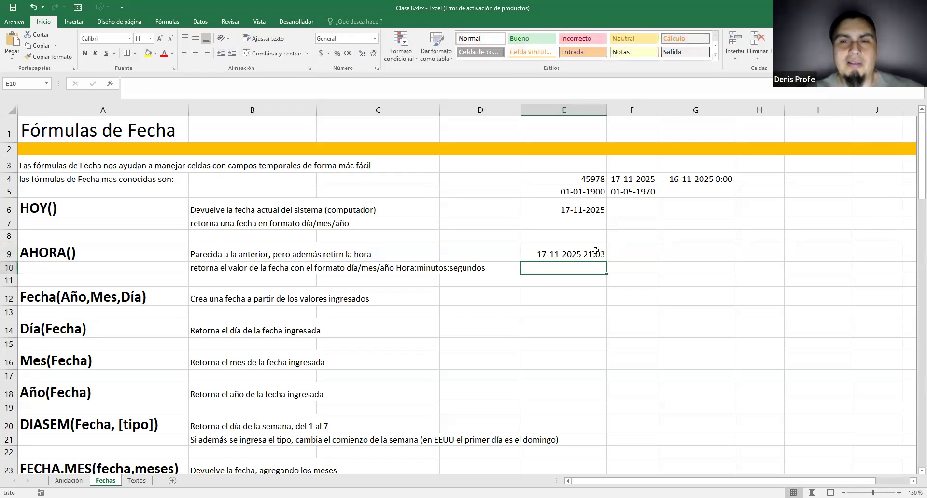
key("Up")
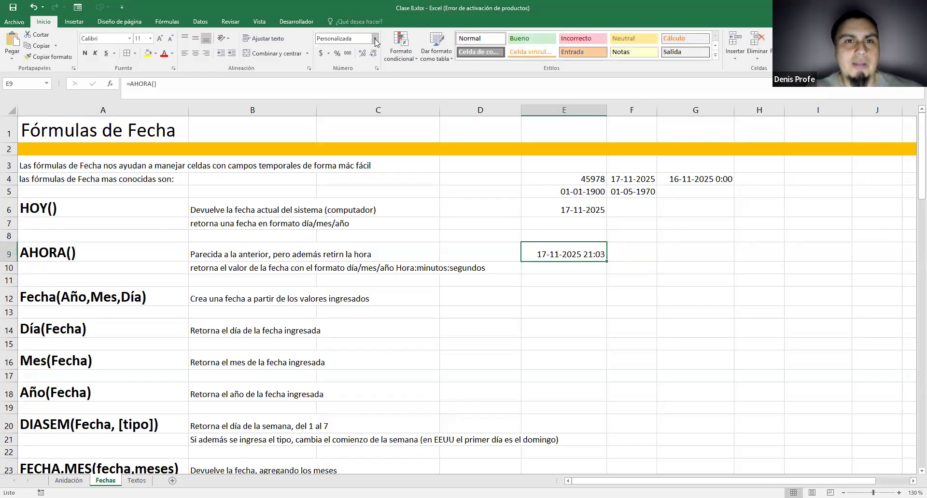
- Apply the custom number format h:mm:ss to the AHORA cell E9
left_click(375, 38)
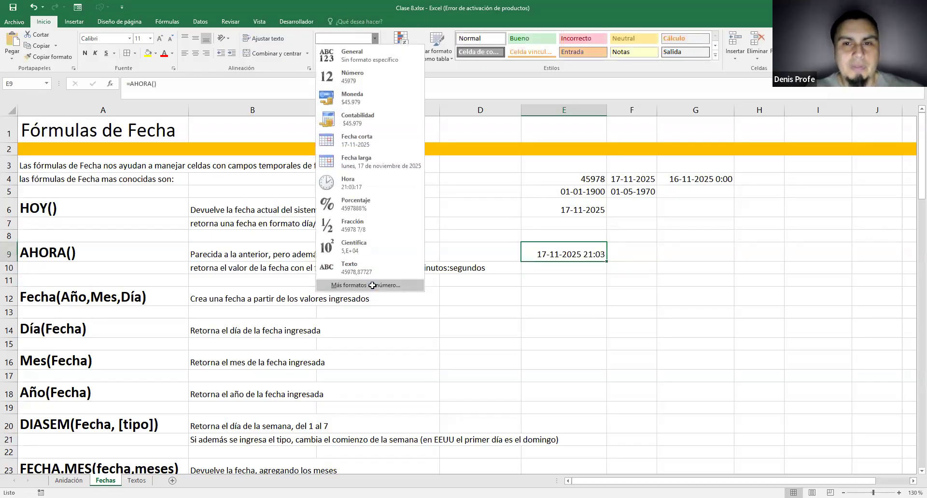
left_click(366, 285)
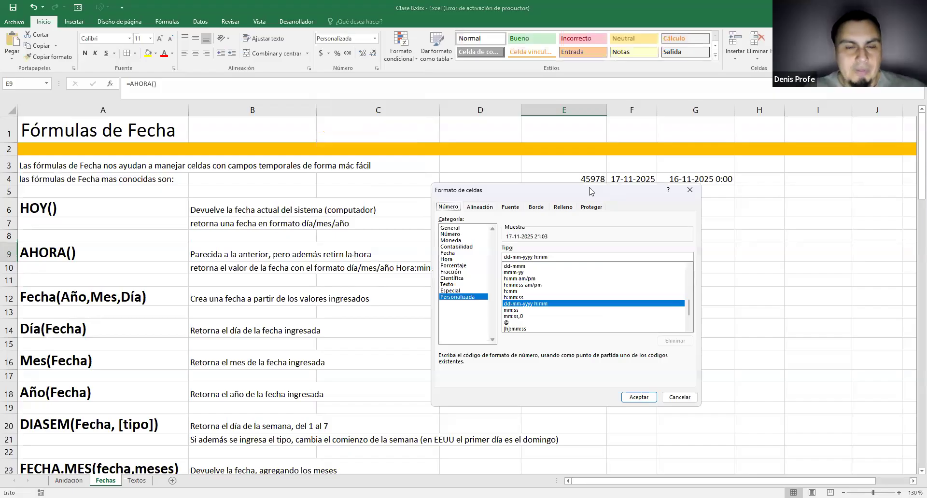
left_click_drag(589, 191, 389, 156)
scroll(388, 265, "down", 1)
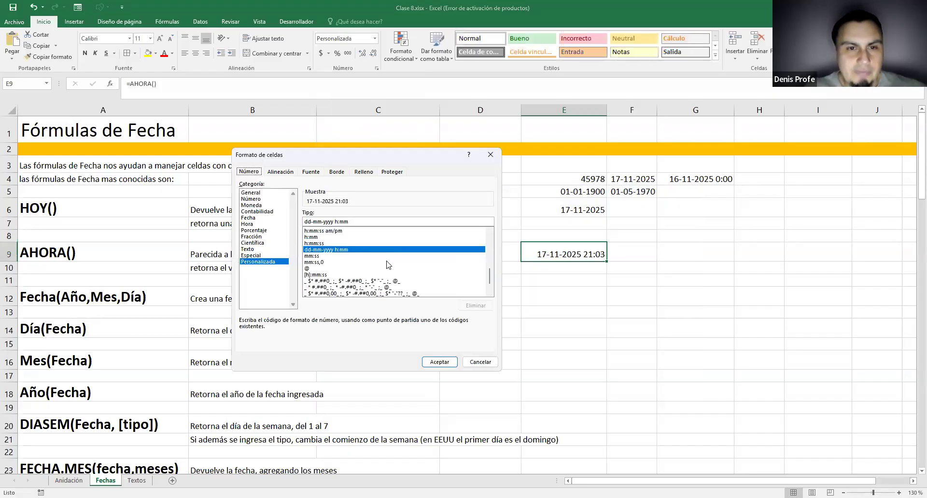
scroll(389, 264, "up", 1)
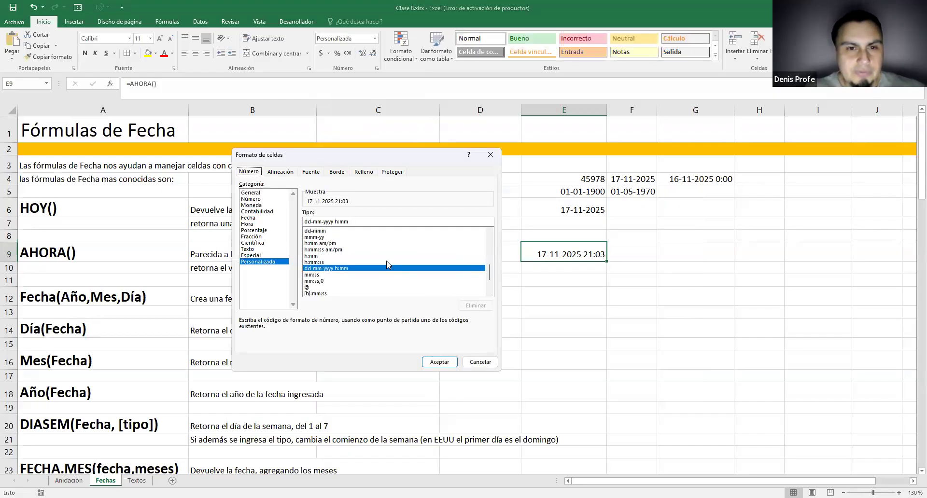
scroll(389, 264, "up", 1)
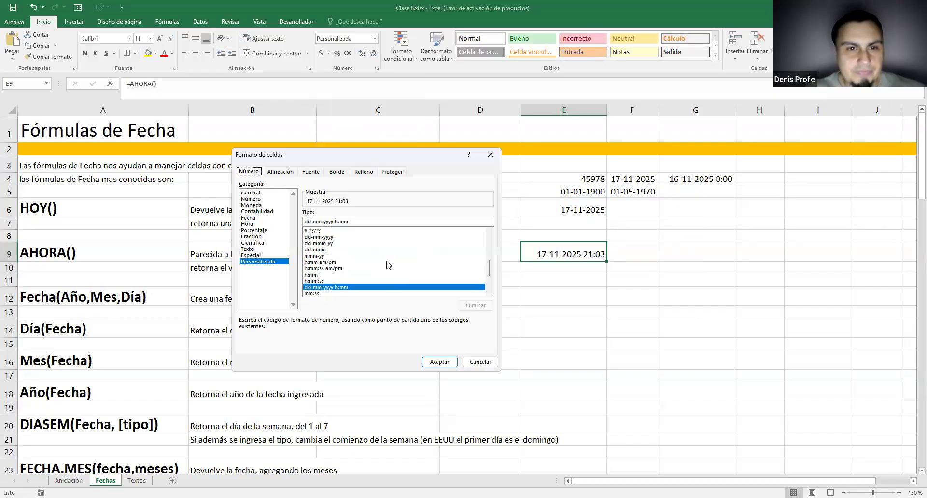
left_click(333, 281)
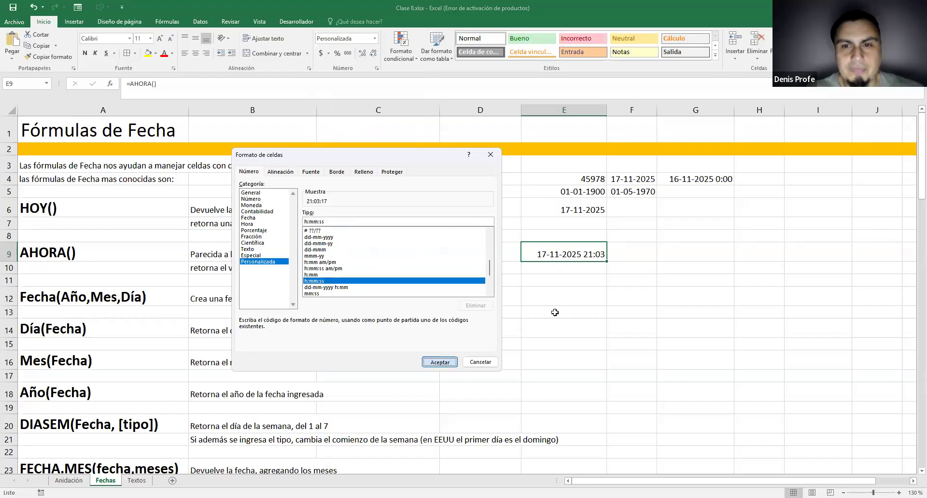
key("Return")
- Re-enter the formula in E9 repeatedly to recalculate it, and check how its time is displayed
double_click(588, 254)
key("Return")
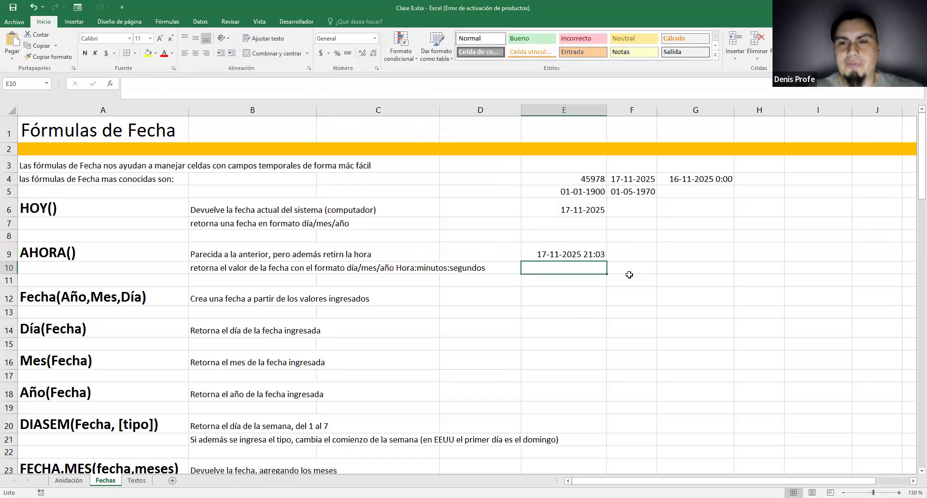
double_click(597, 255)
key("Return")
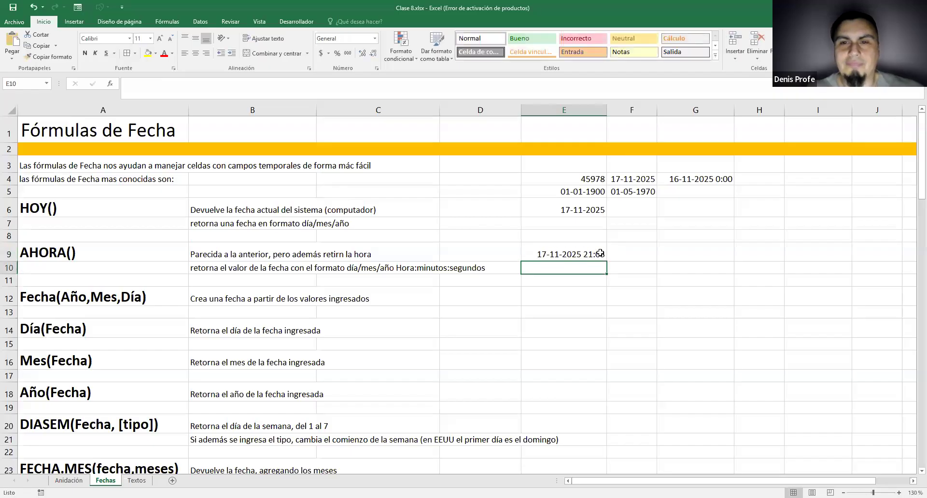
left_click(602, 253)
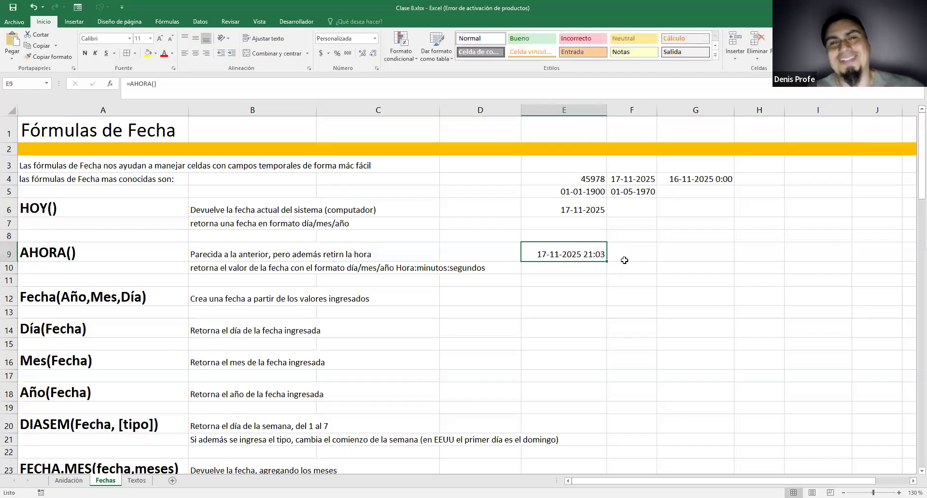
left_click(618, 254)
left_click(569, 255)
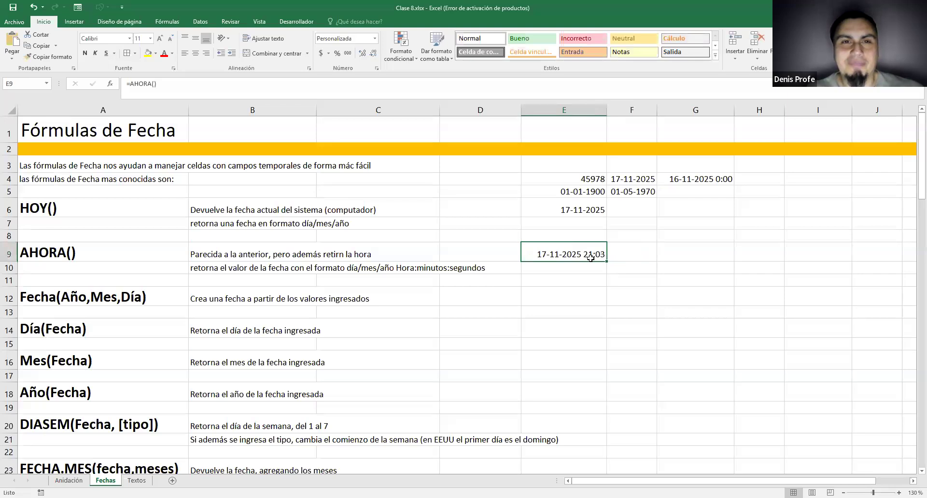
- Reapply the custom format h:mm:ss to E9 so its time includes seconds
left_click(375, 39)
left_click(366, 285)
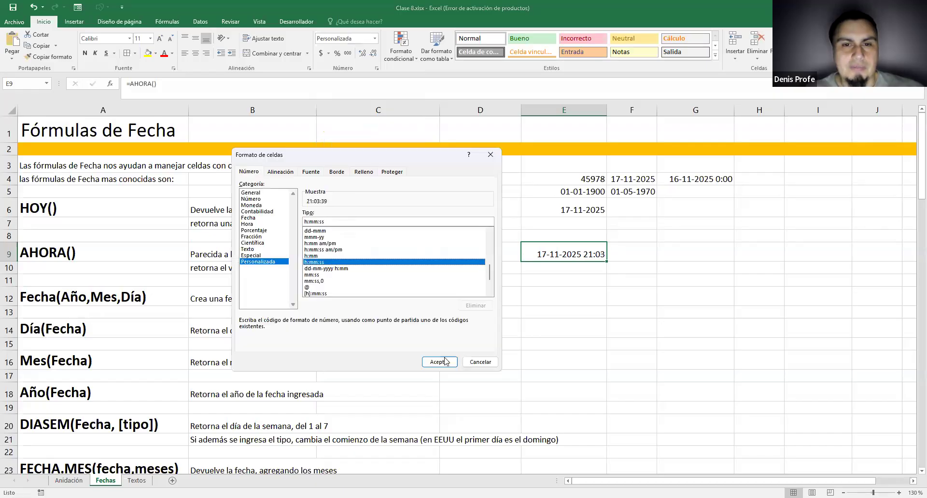
left_click(439, 363)
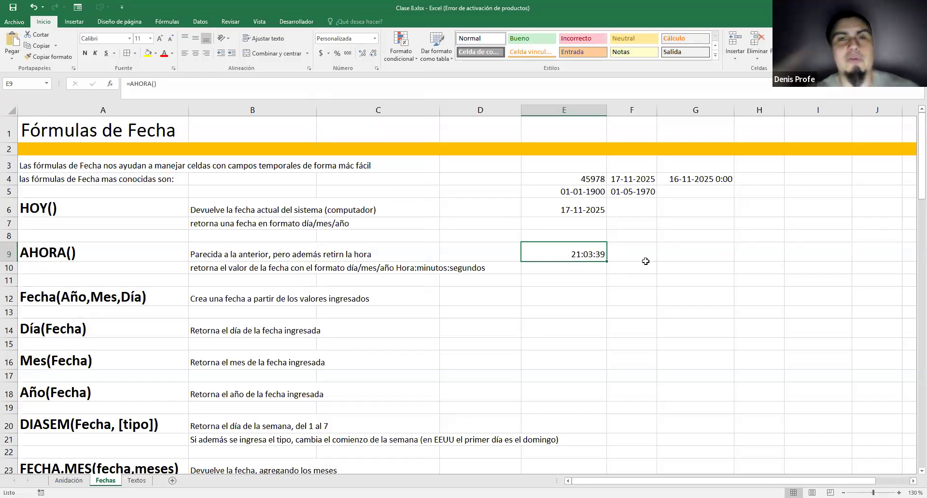
- Review the HOY and AHORA entries and re-enter the AHORA formula in E9 to refresh it
left_click(42, 208)
left_click(55, 253)
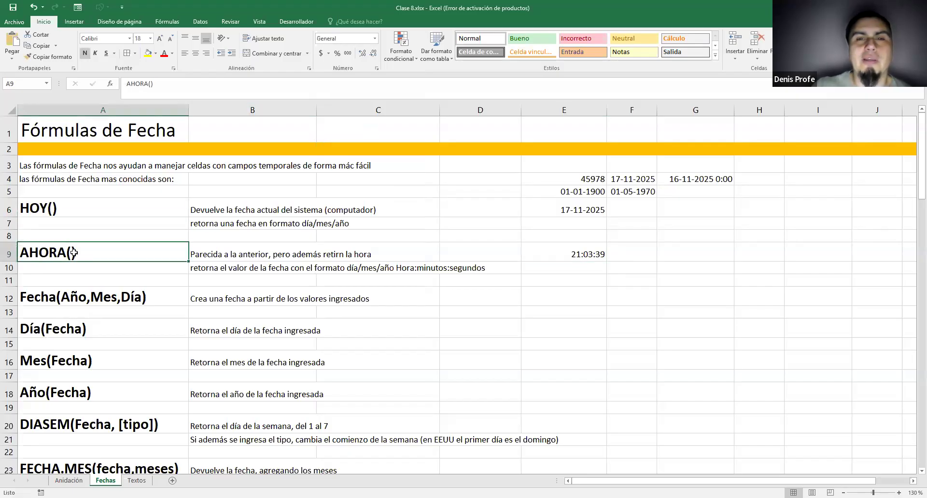
left_click(573, 254)
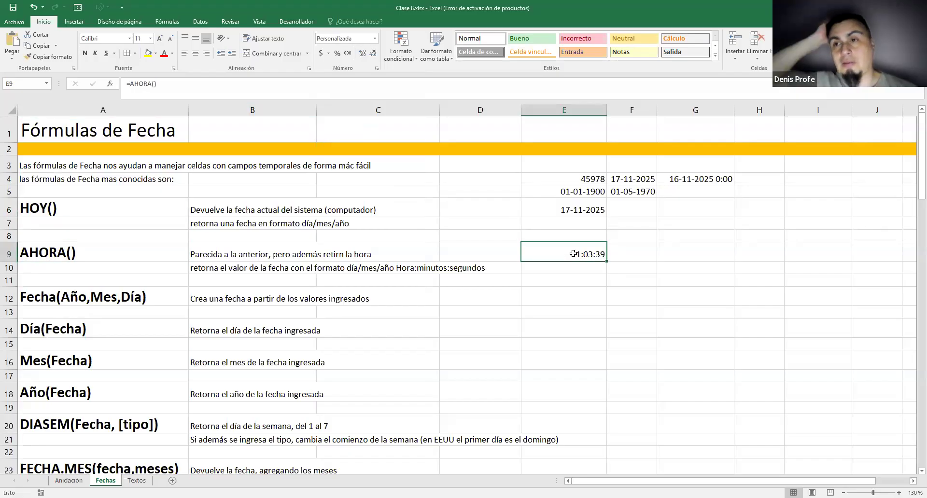
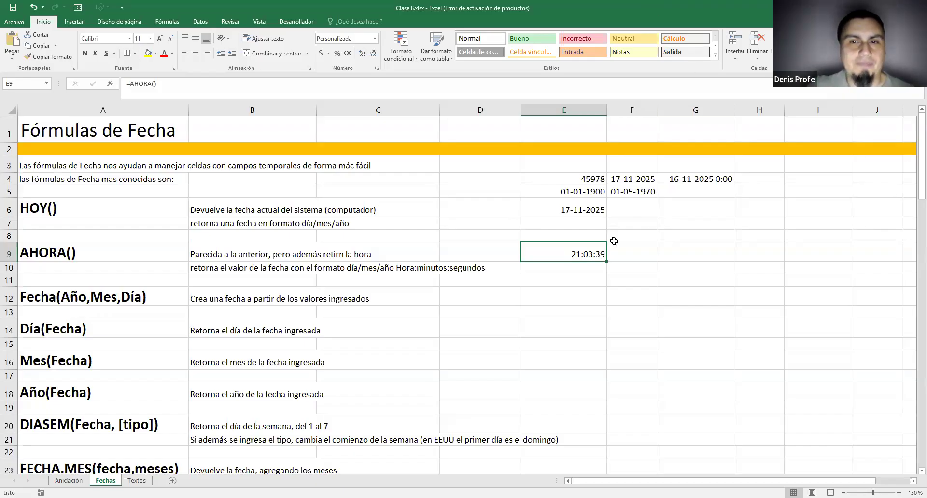
double_click(601, 252)
key("Return")
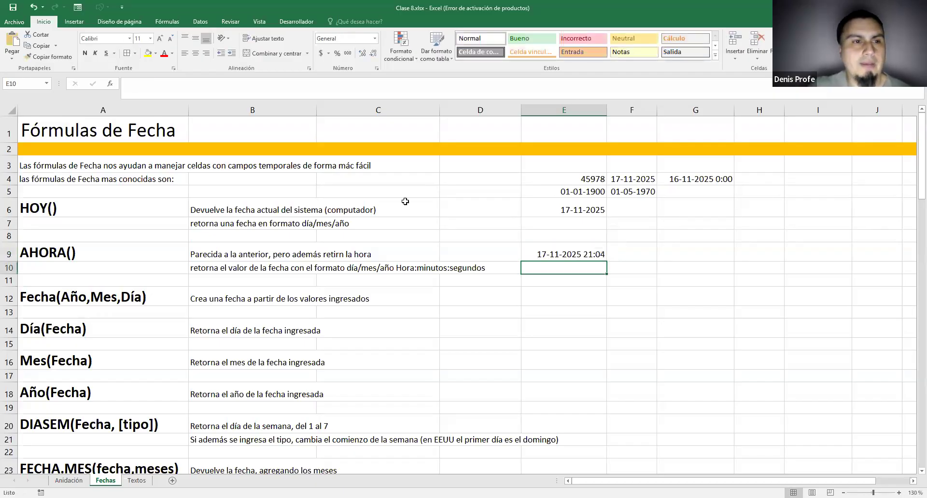
- Enter the formula =FECHA(2025;11;17) in E12, in the row describing the Fecha function
left_click(97, 292)
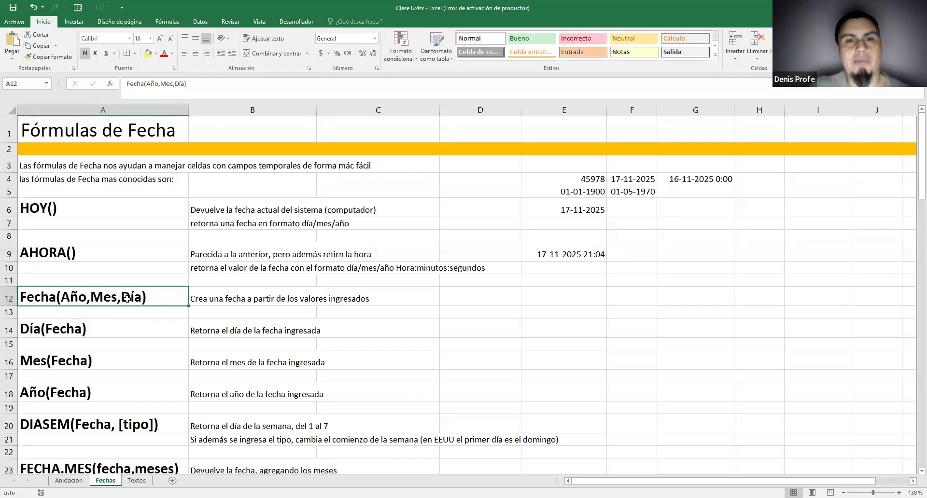
left_click(573, 296)
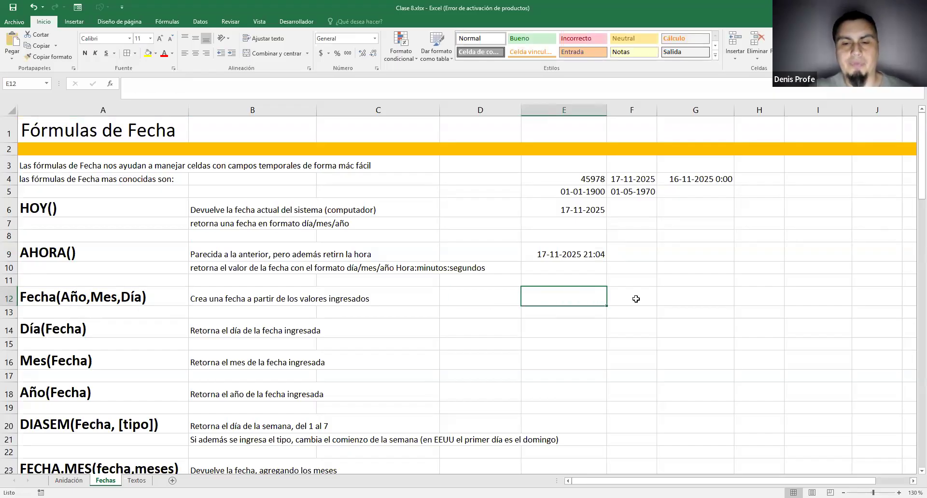
type("=")
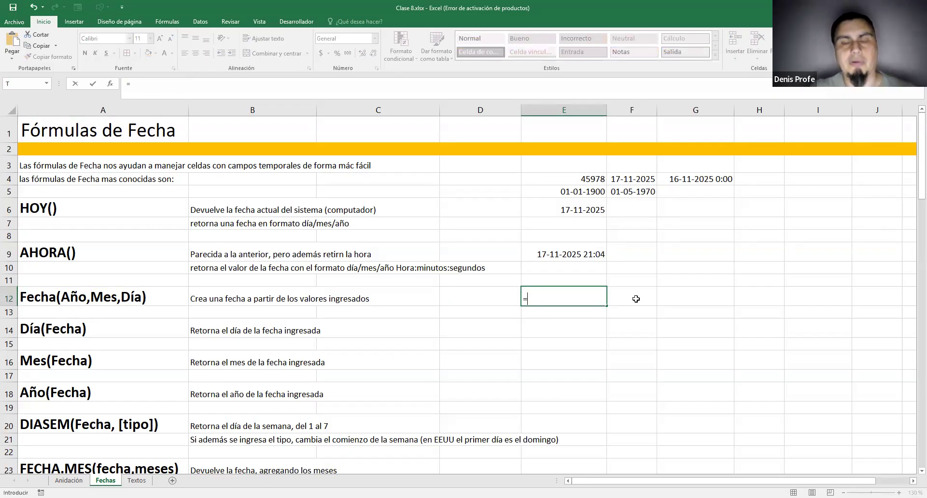
type("FECHA")
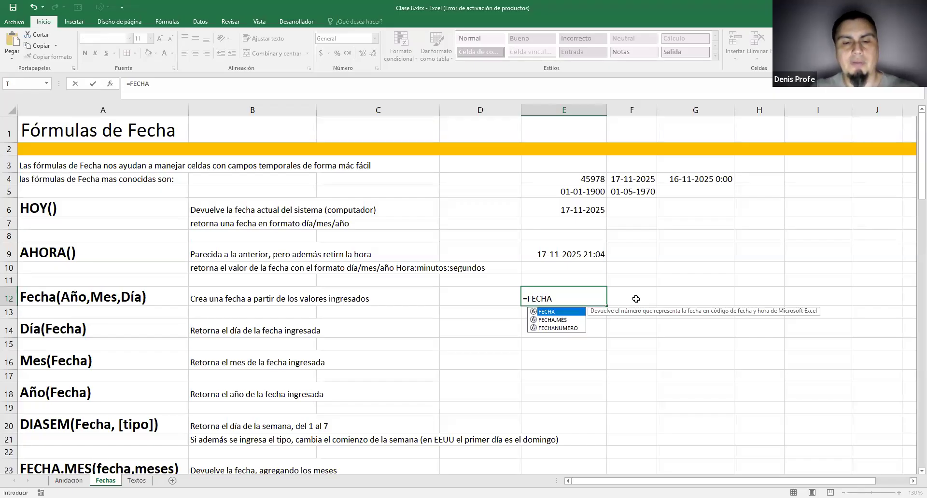
type("(2025;11;17")
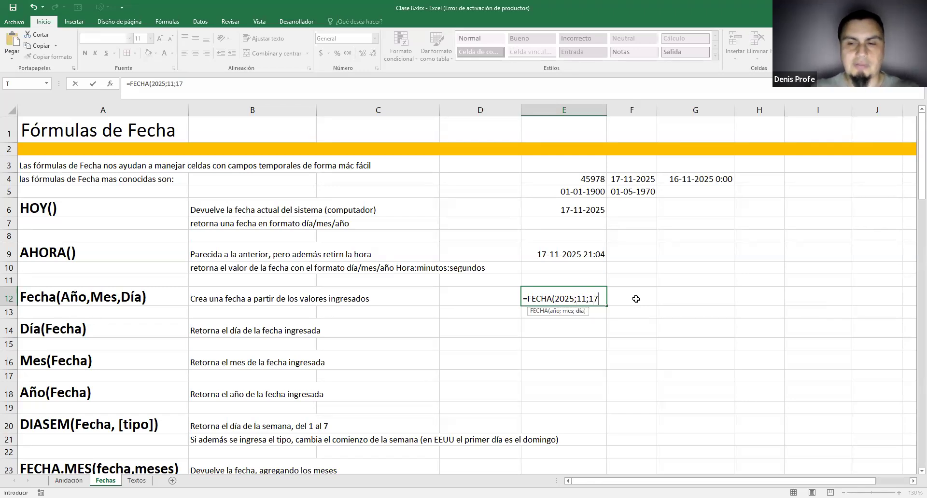
type(")")
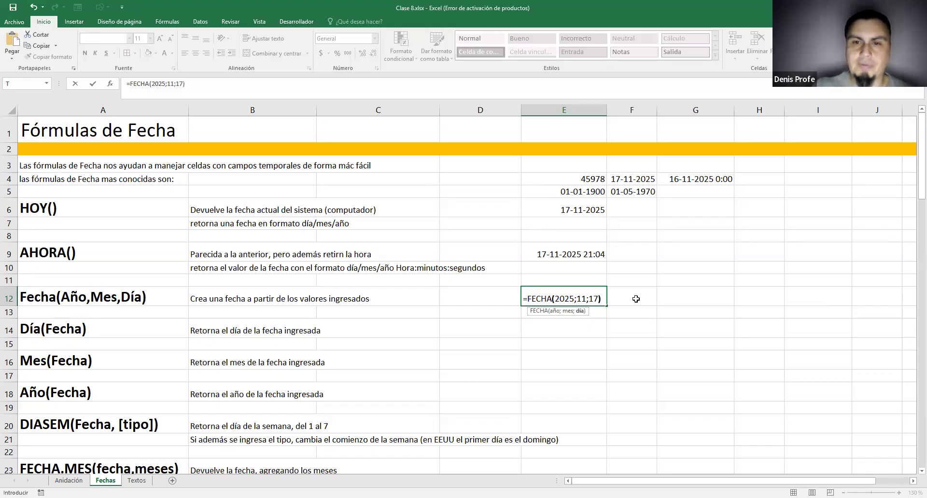
key("Return")
key("Up")
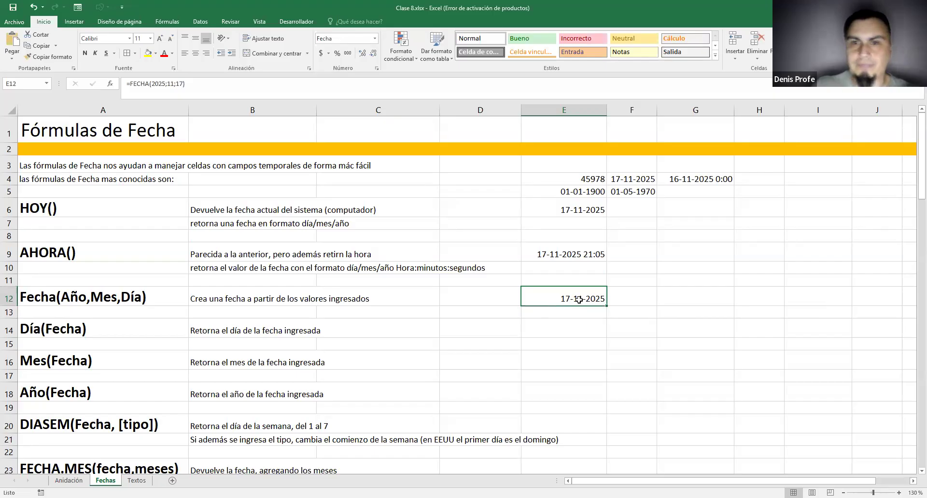
- Format E12 as Número to view its date's serial number, and set it back to Fecha corta
left_click(375, 39)
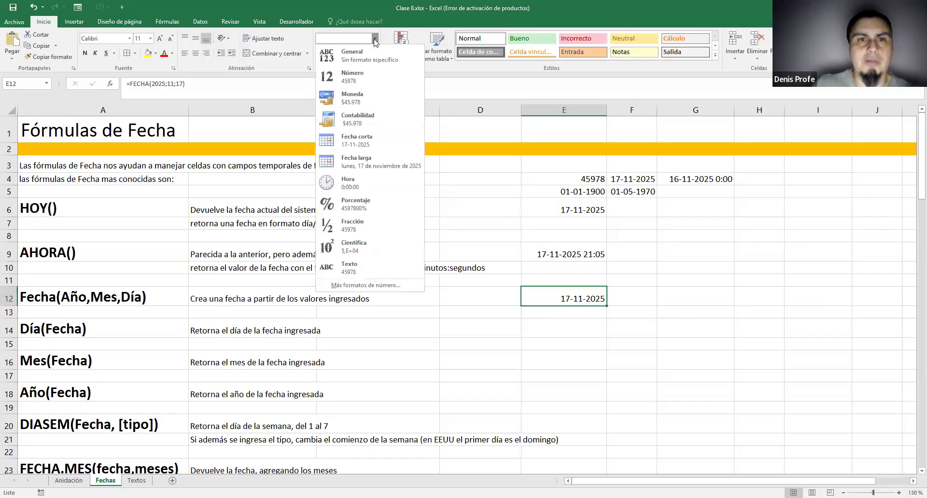
left_click(364, 78)
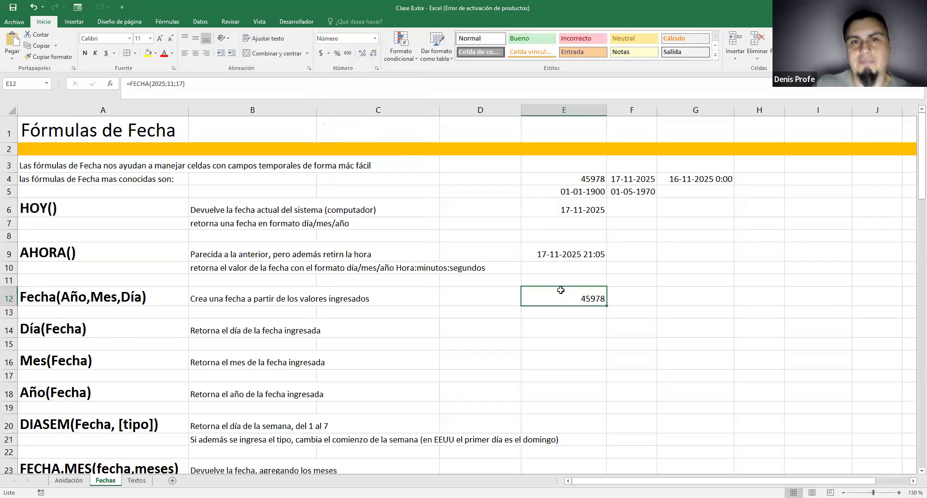
left_click(375, 39)
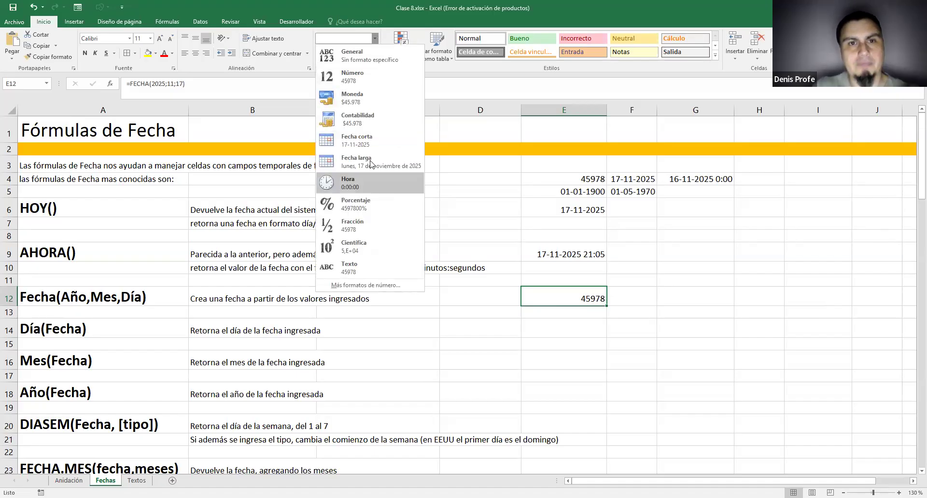
left_click(371, 140)
- Review the FECHA formula in E12, re-entering it without changes, and compare it with the AHORA entry in E9
double_click(591, 296)
key("Return")
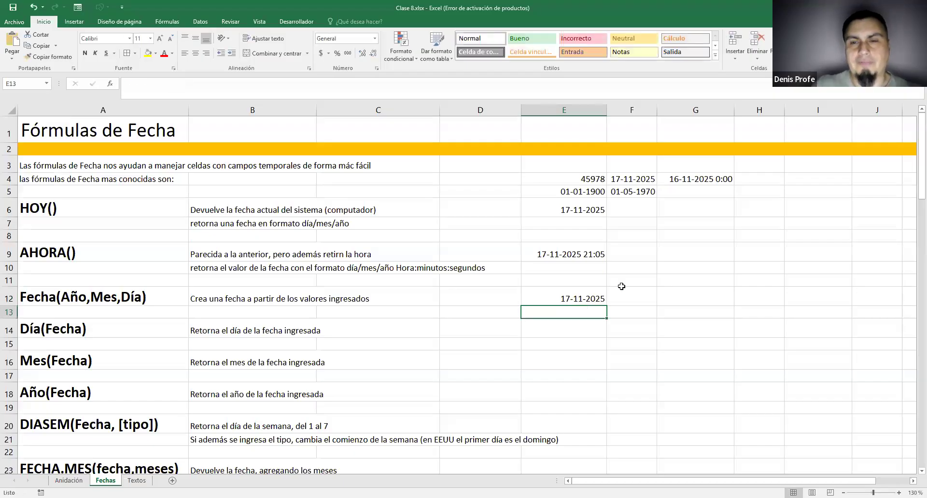
double_click(598, 298)
key("Return")
key("Up")
key("Up")
key("Up")
key("Up")
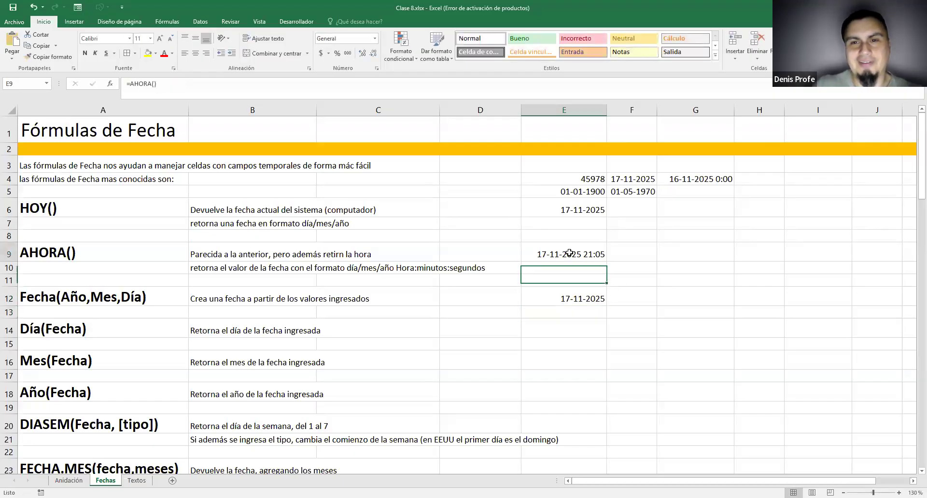
left_click(597, 295)
double_click(597, 296)
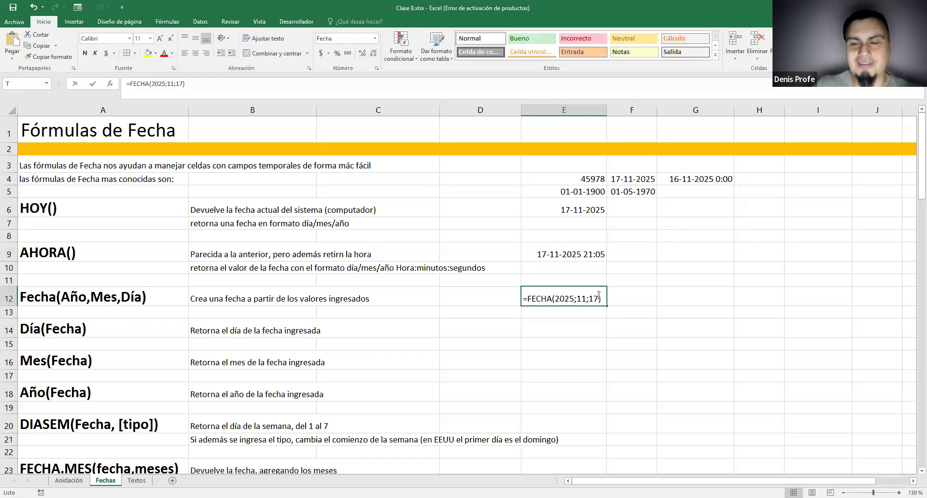
key("Return")
double_click(598, 297)
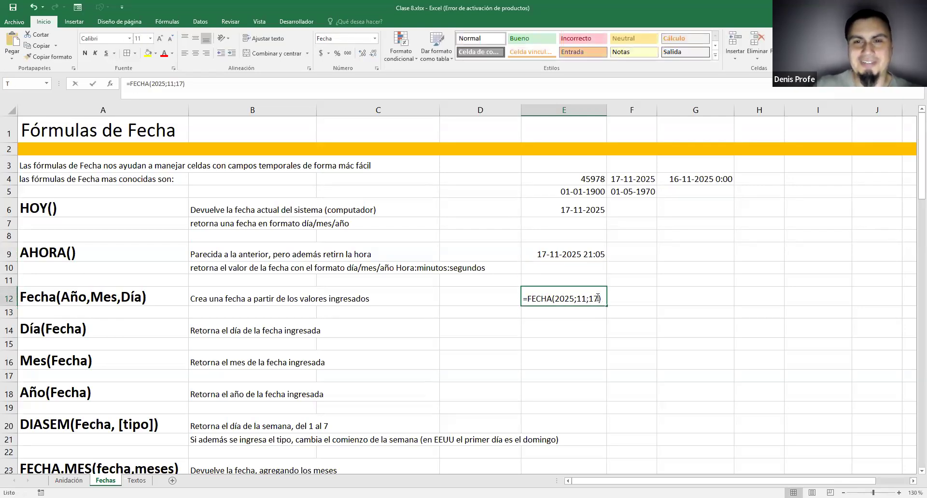
key("Return")
double_click(598, 296)
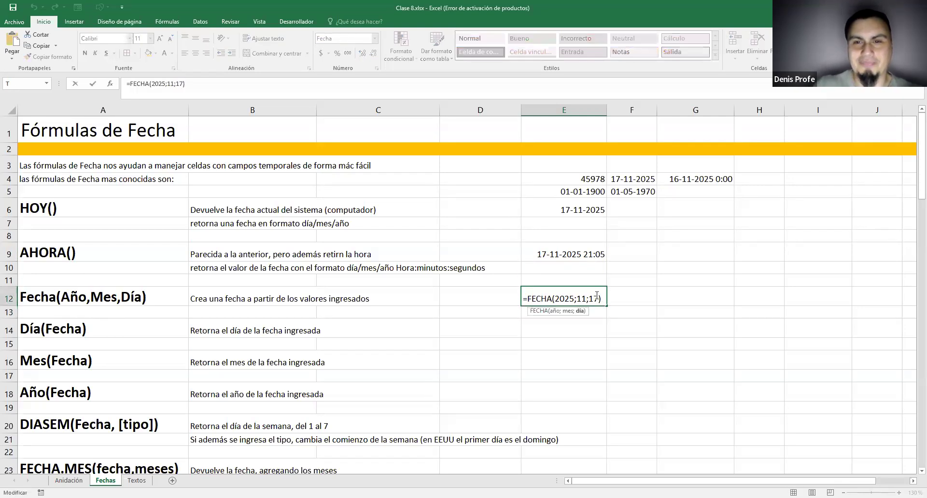
key("Return")
left_click(599, 254)
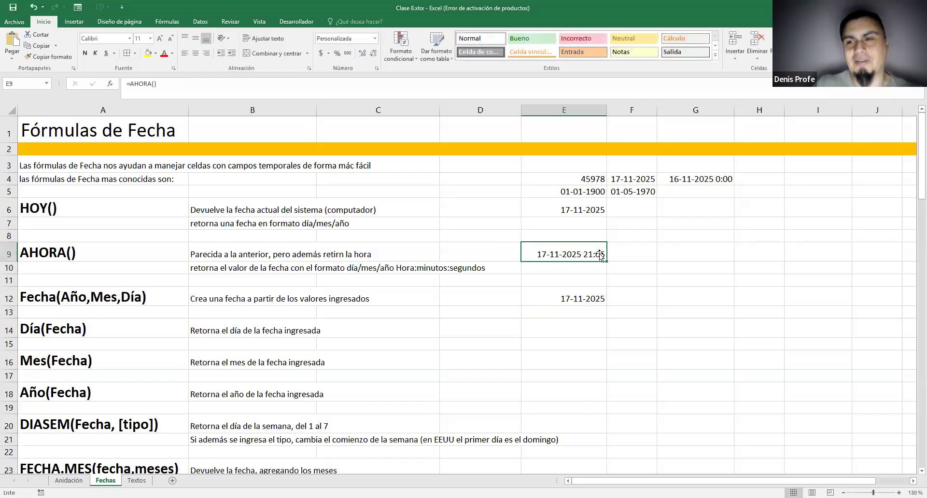
left_click(585, 300)
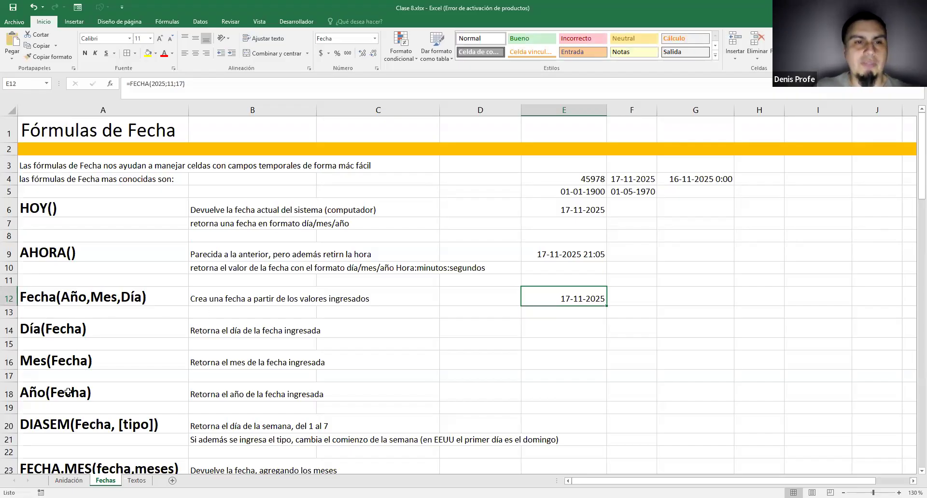
- Enter the formula =DIA(HOY()) in E14, in the row describing the Día function
left_click(571, 333)
type("Dia")
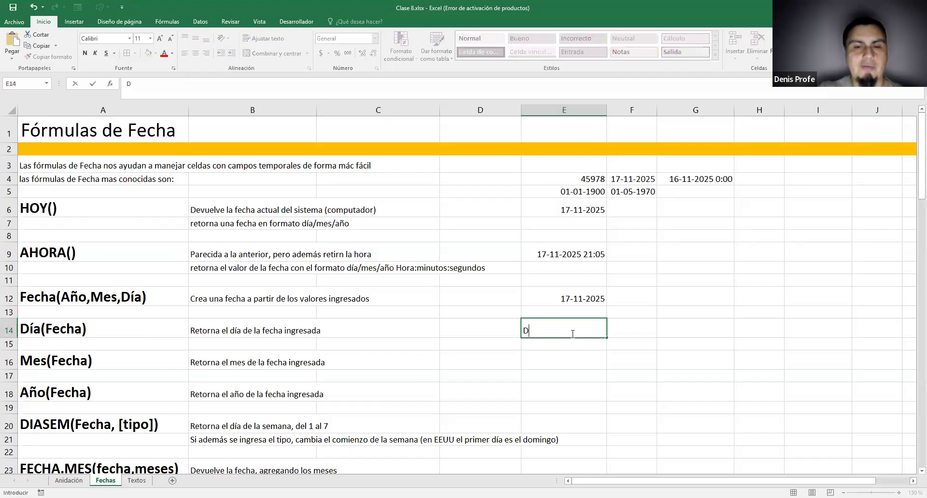
key("BackSpace")
key("BackSpace")
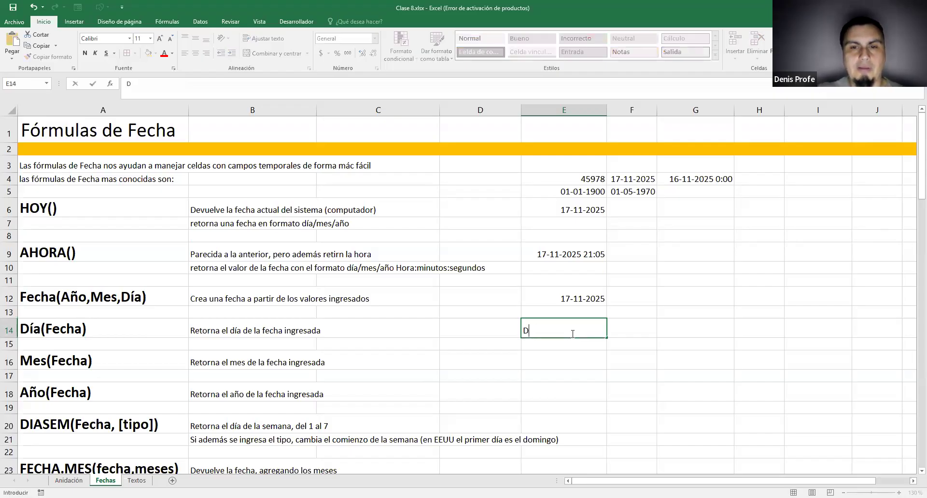
key("BackSpace")
type("=")
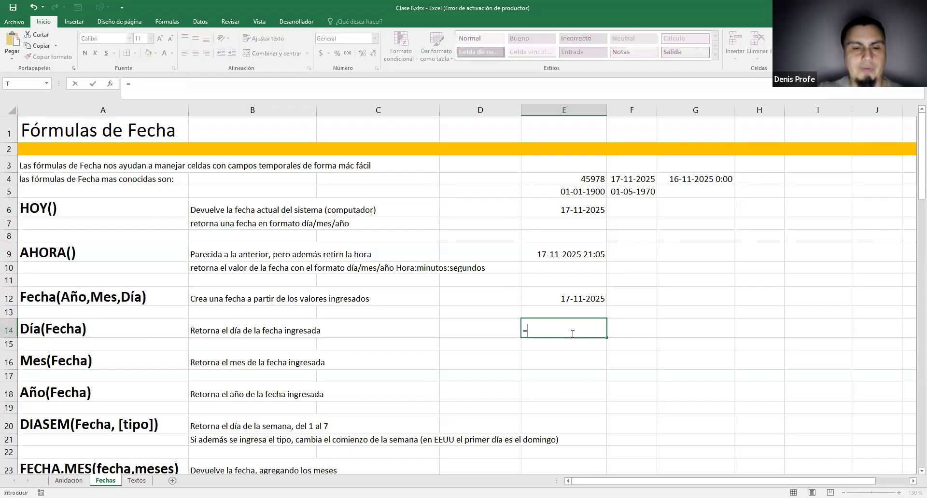
type("DIA(")
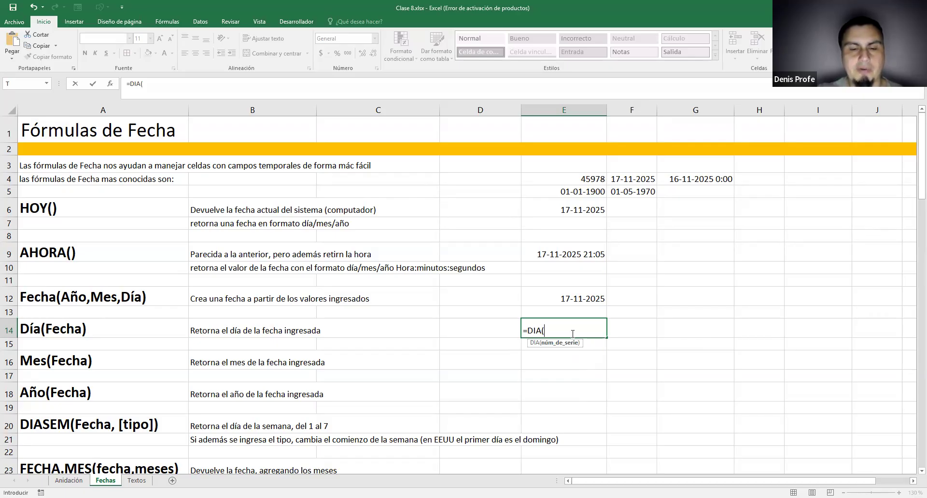
type("HOY")
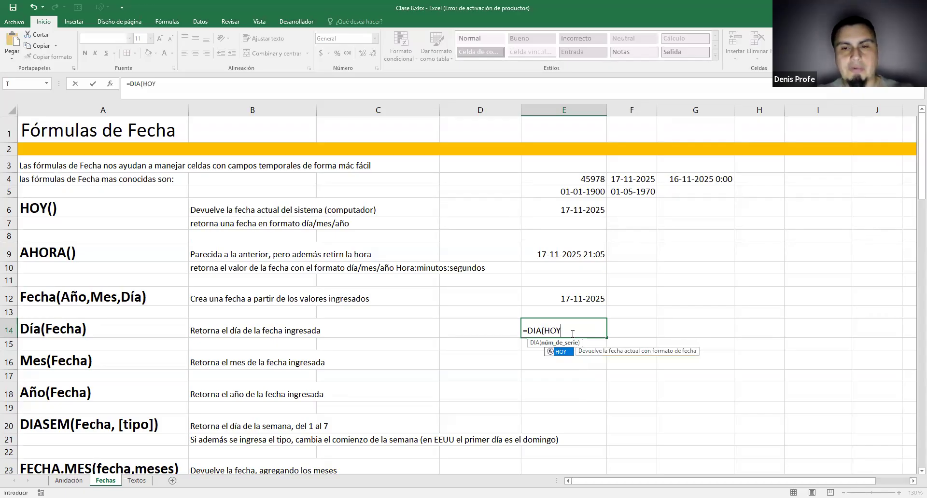
type(")")
left_click(573, 334)
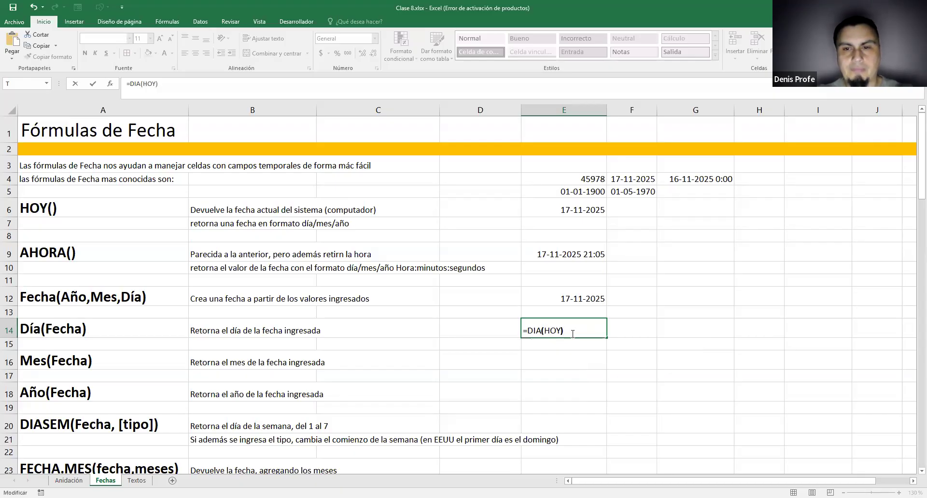
key("Left")
type("()")
key("ctrl+Return")
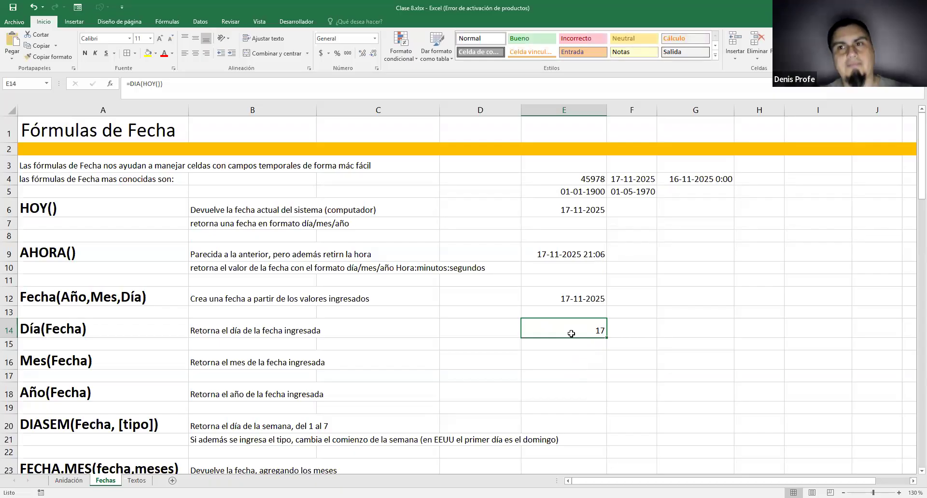
- Enter the formula =MES(HOY()) in E16, in the row describing the Mes function
key("Down")
key("Down")
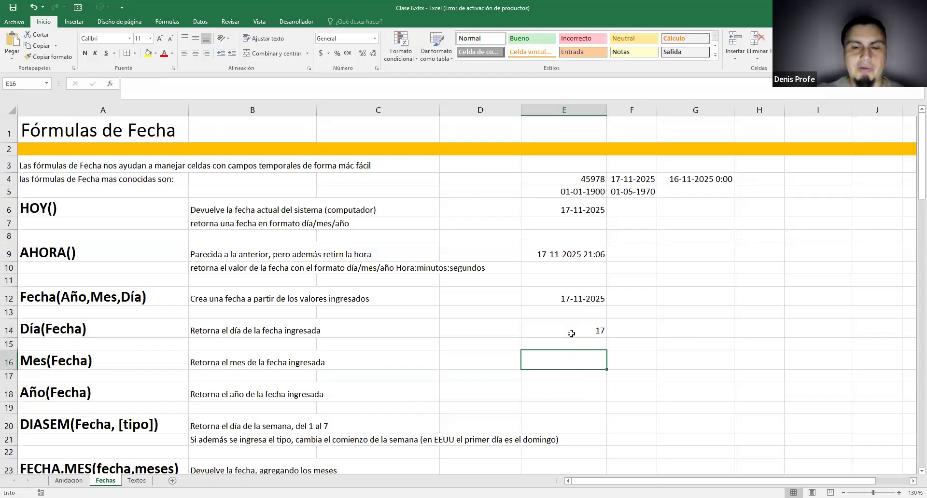
type("=")
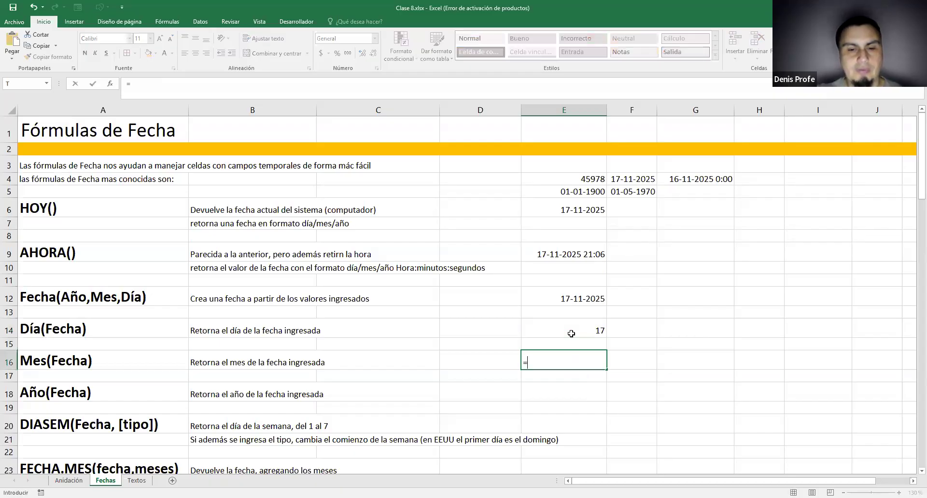
type("MES")
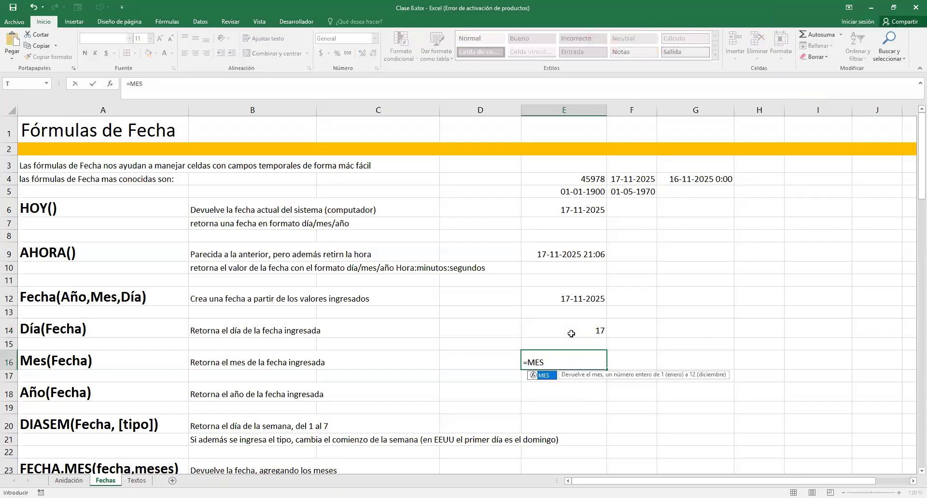
type("(")
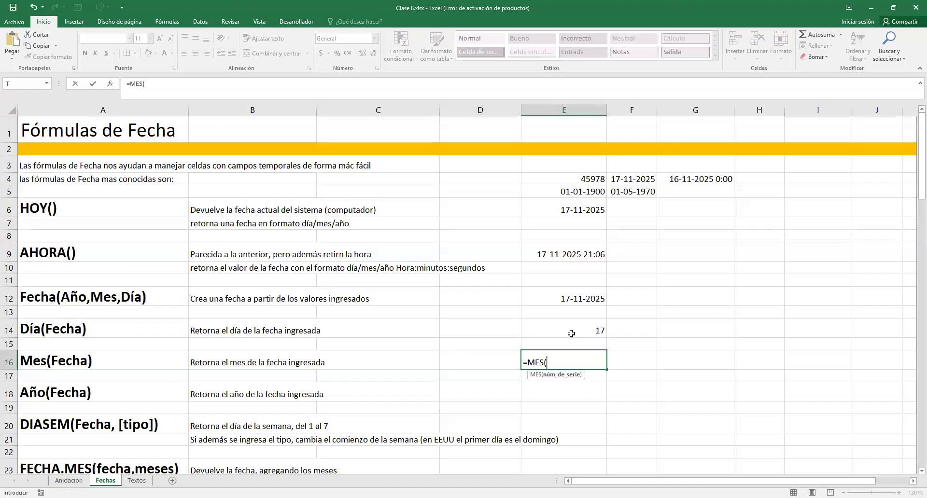
type("HOY())")
key("Return")
- Examine the DIA formula in E14, focusing on the nested HOY() argument and its inner and outer parentheses
left_click(572, 334)
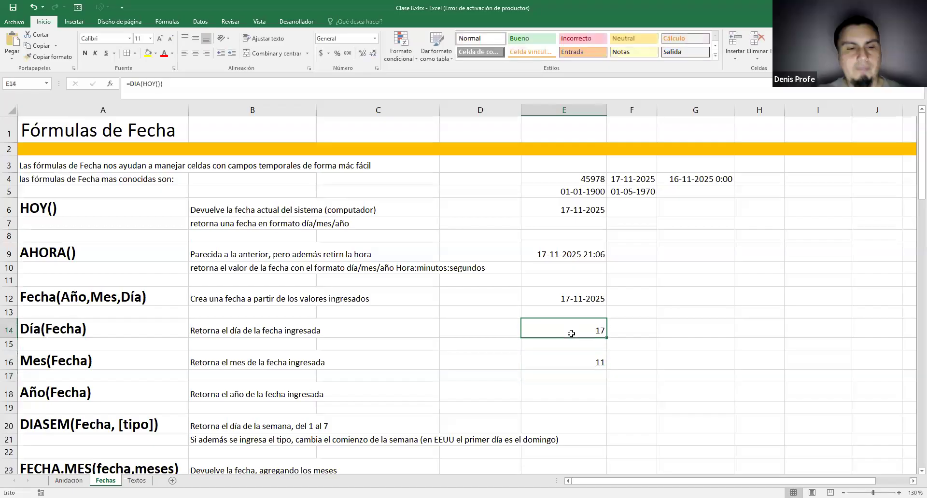
double_click(572, 334)
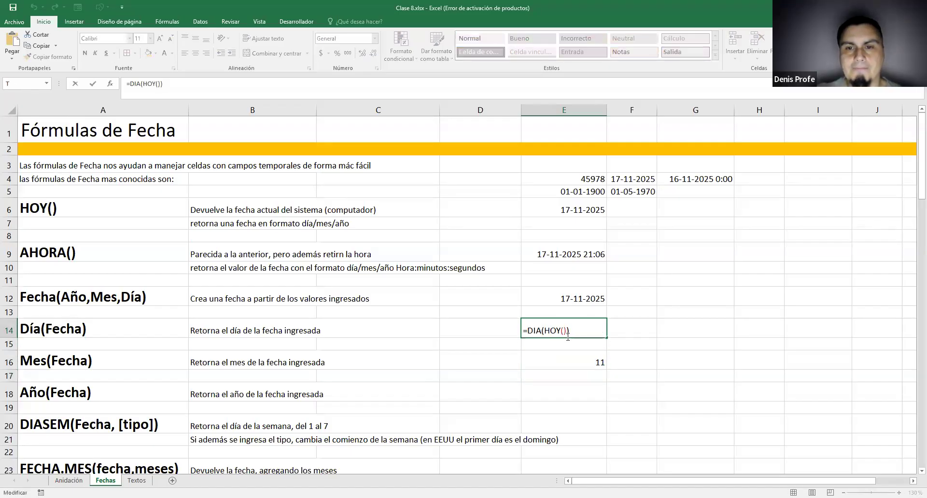
key("Left")
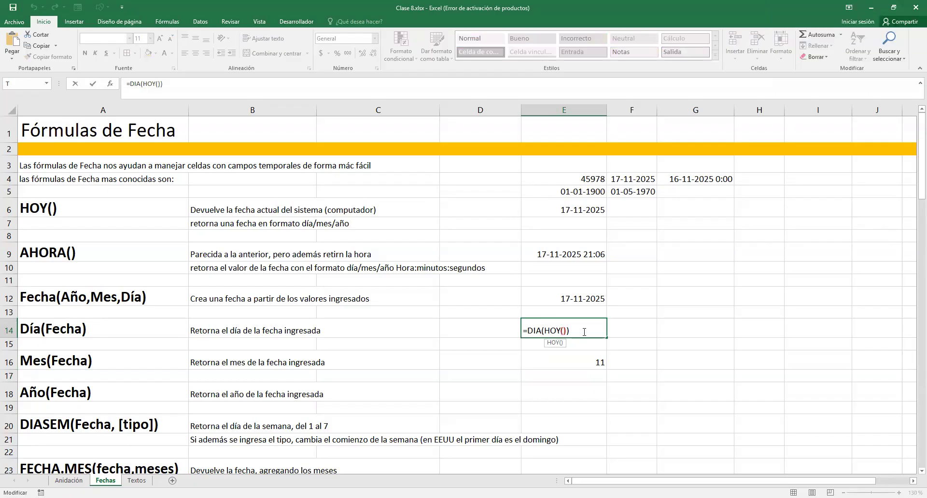
key("Right")
key("Left")
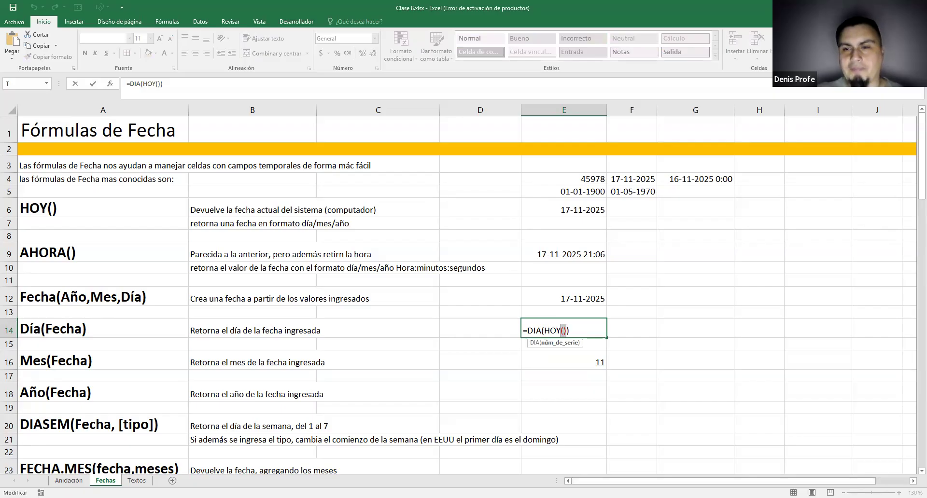
key("ctrl+Return")
scroll(676, 364, "up", 3, "ctrl")
scroll(676, 364, "up", 1, "ctrl")
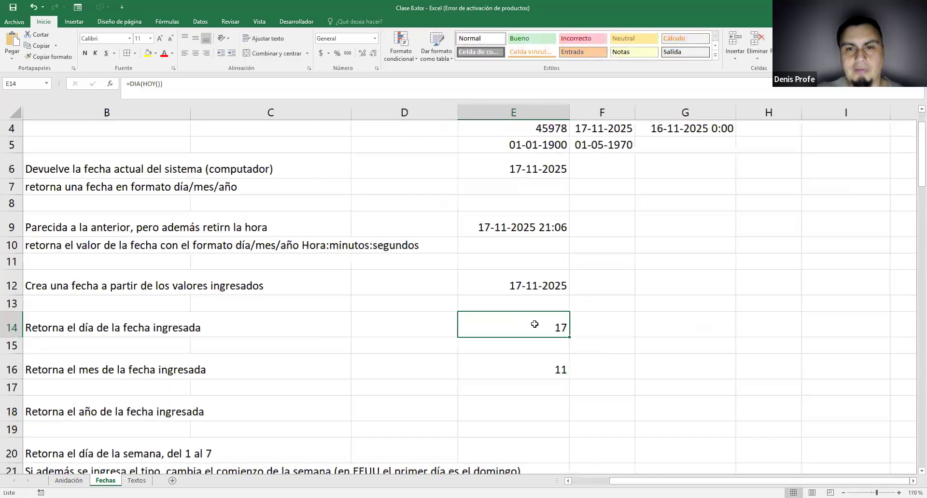
double_click(506, 329)
double_click(511, 329)
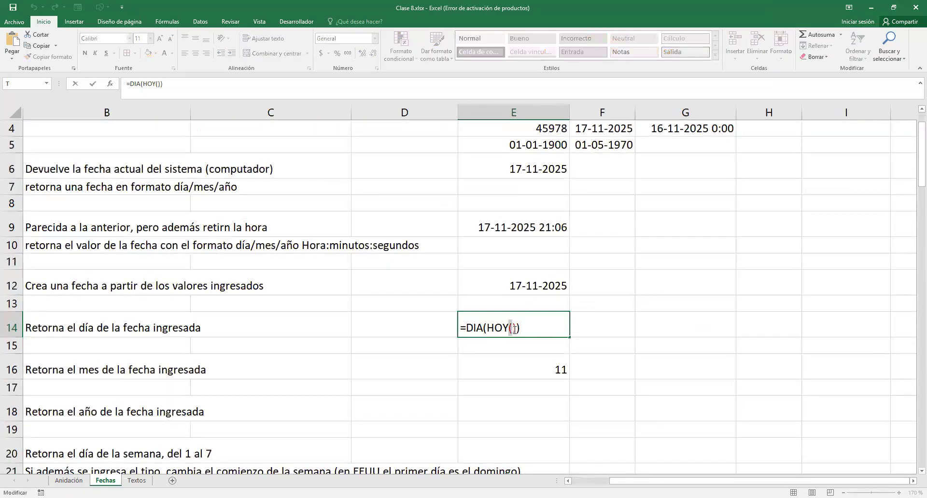
double_click(517, 328)
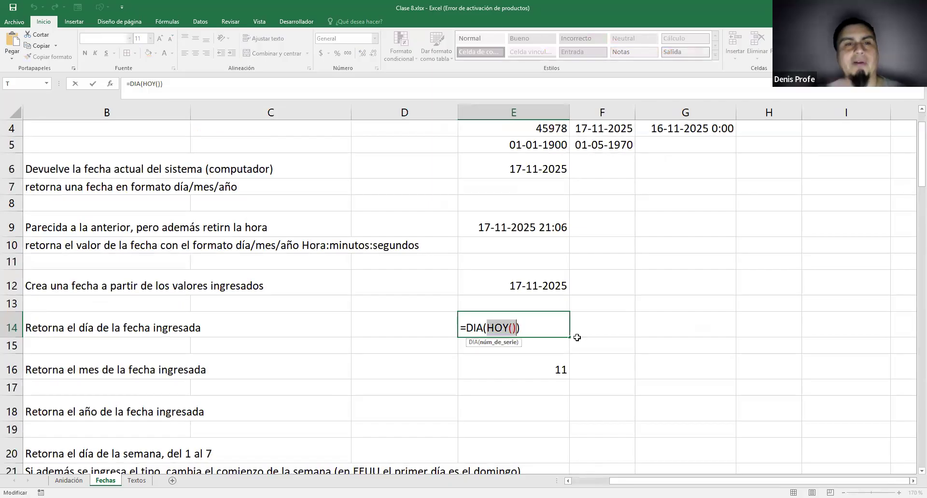
left_click(518, 328)
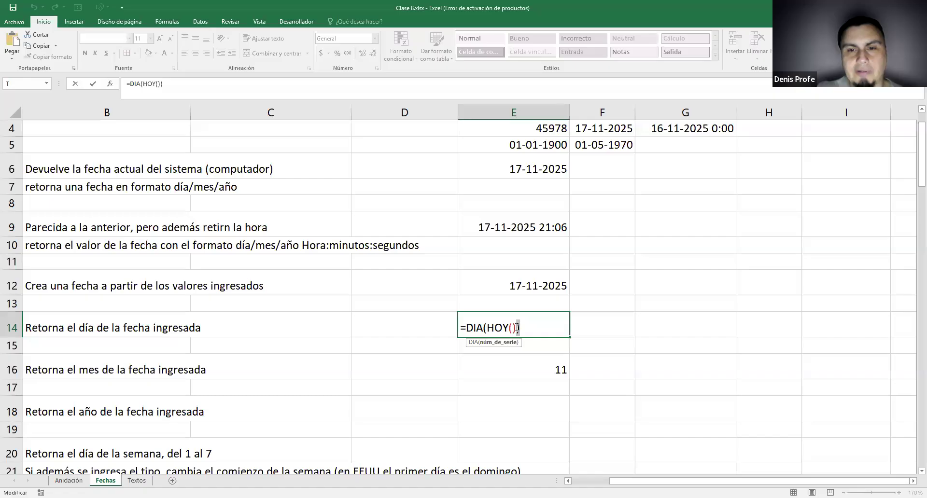
left_click(484, 328)
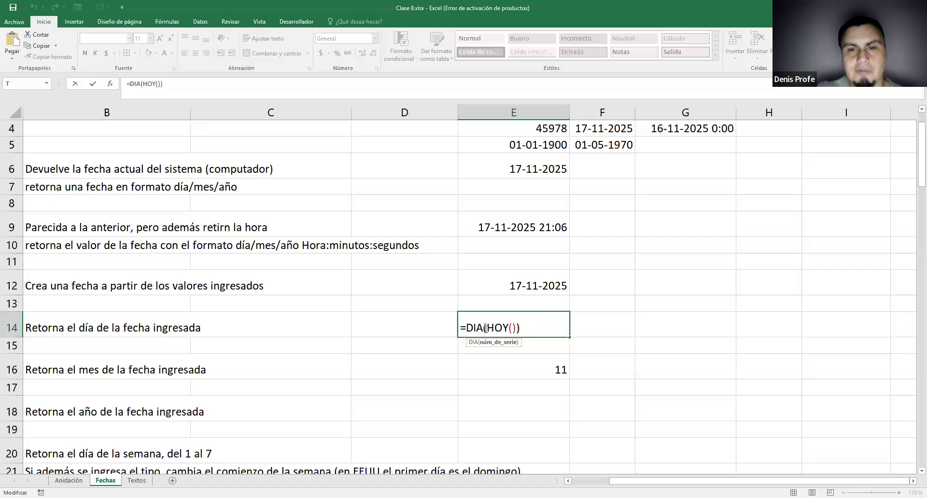
left_click(618, 333)
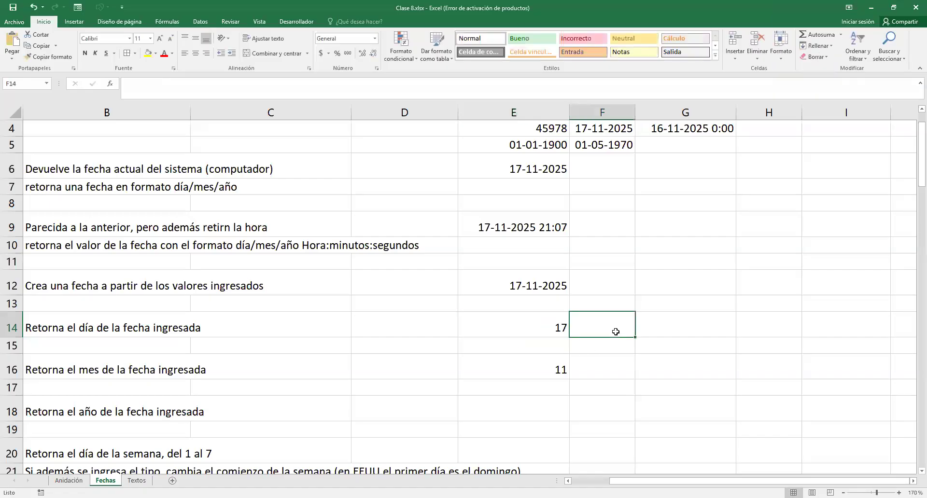
- Examine the MES formula in E16 and its nested HOY() argument, keeping the formula as =MES(HOY())
left_click_drag(658, 481, 620, 481)
scroll(774, 445, "down", 2, "ctrl")
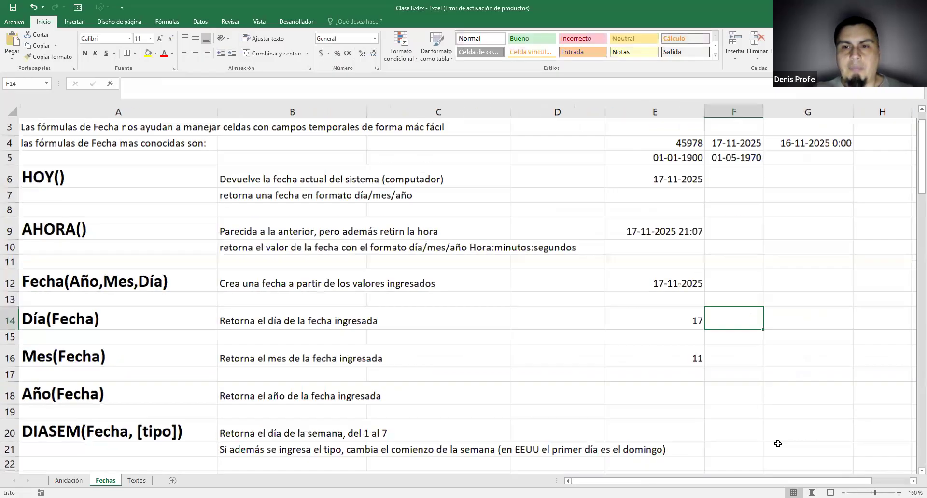
left_click(665, 357)
double_click(627, 360)
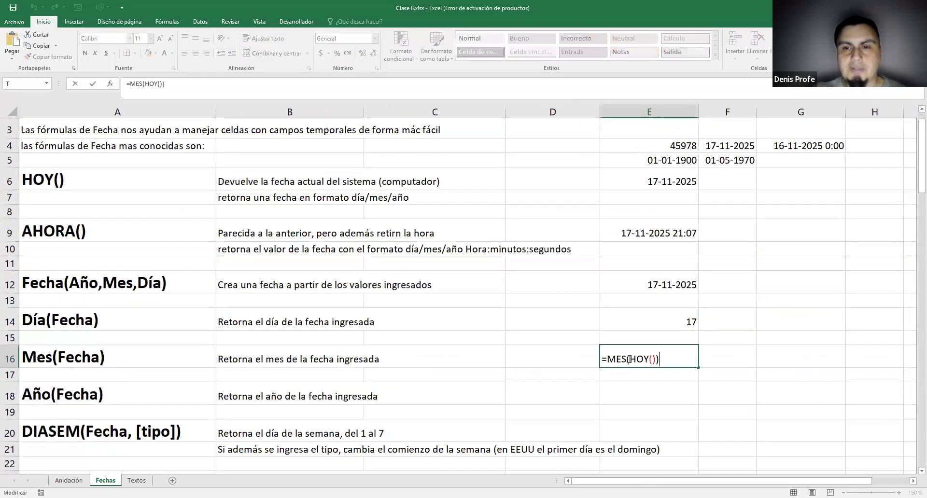
left_click_drag(629, 360, 656, 361)
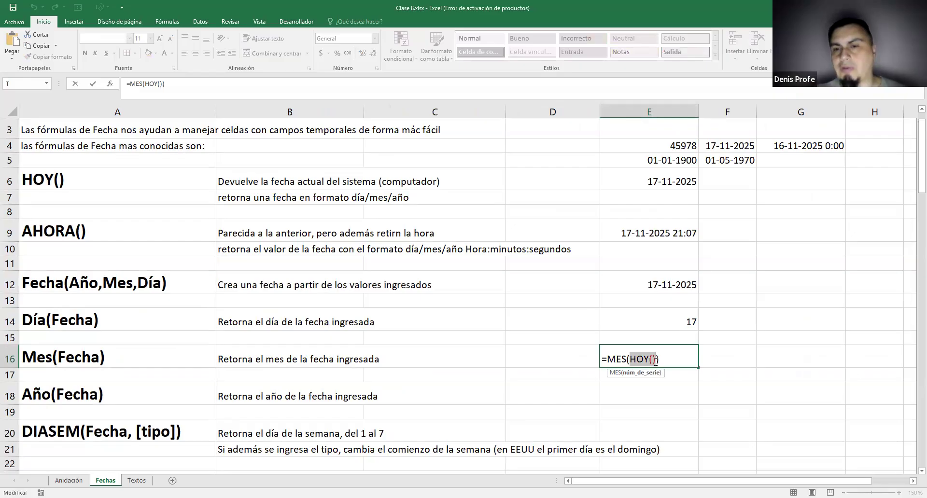
type(")")
key("Return")
left_click(664, 363)
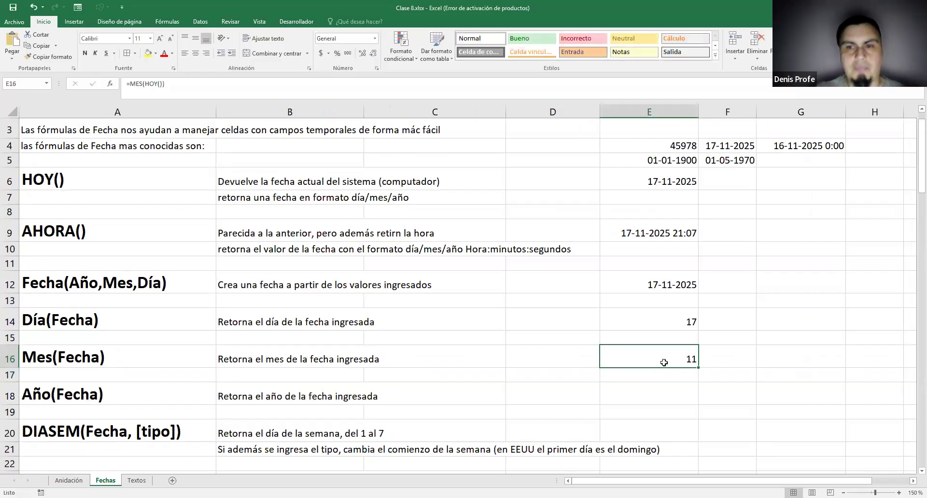
double_click(671, 359)
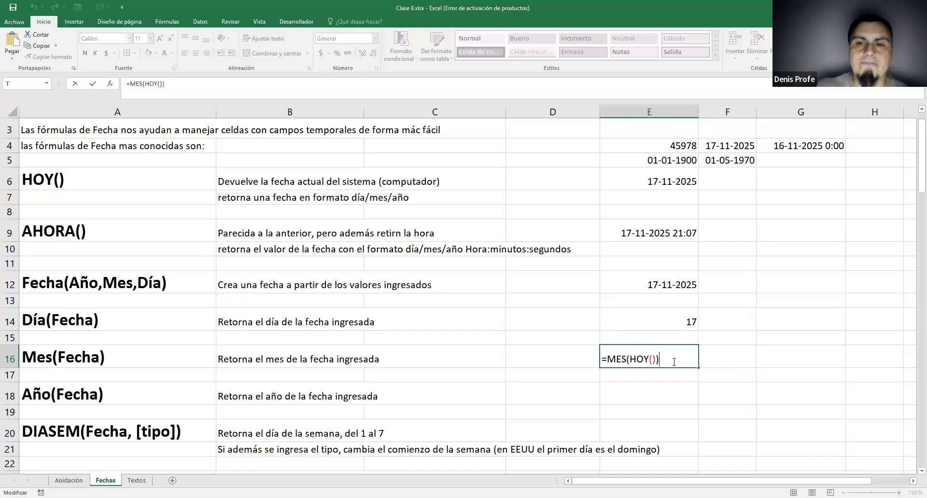
left_click(716, 360)
- Enter the formula =AÑO(HOY()) in E18 and compare it with the day and month formulas in E14 and E16
left_click(638, 395)
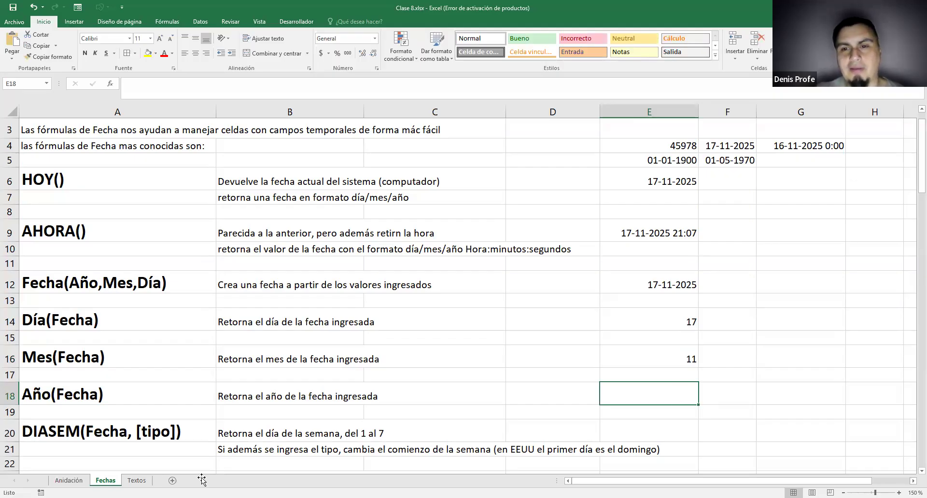
double_click(671, 396)
type("AÑO(HOY()")
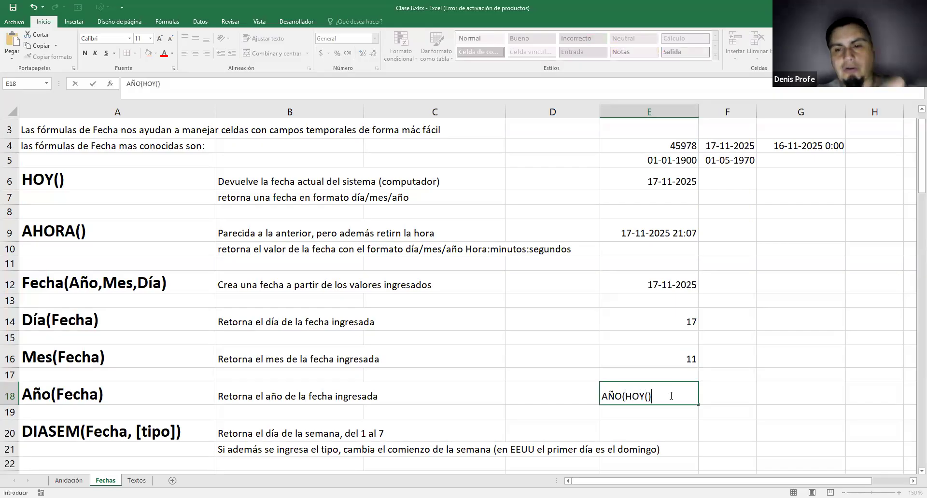
type(")")
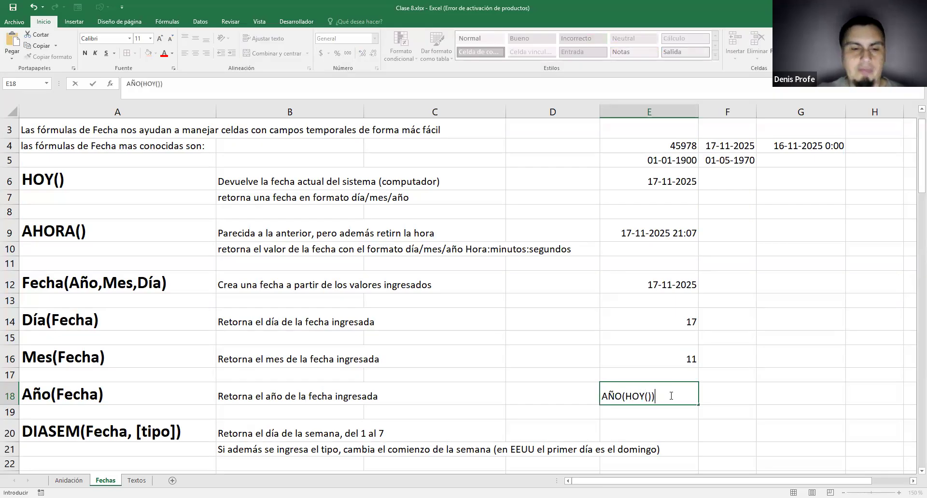
left_click(671, 396)
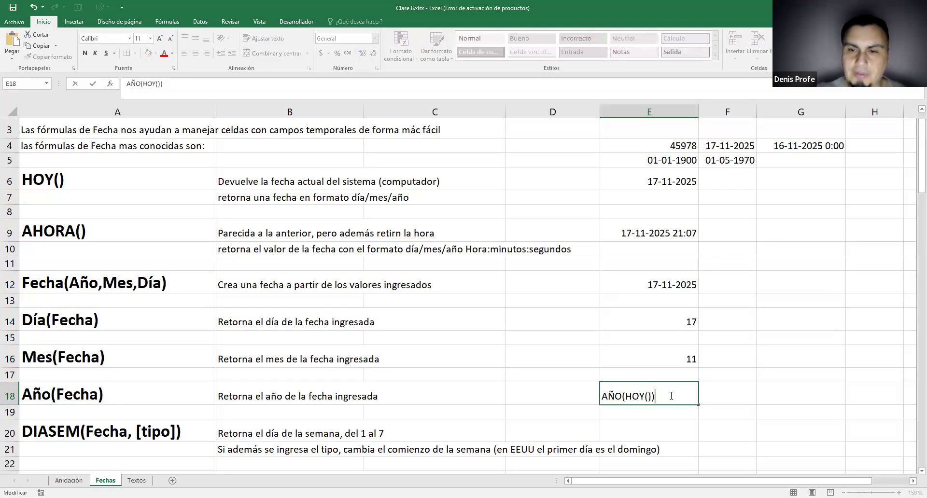
key("Home")
type("=")
key("Return")
left_click(670, 396)
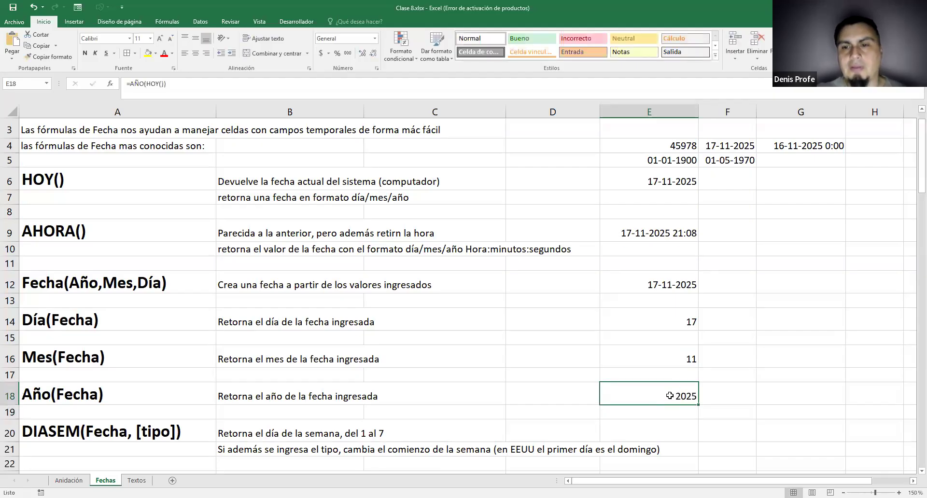
left_click(690, 322)
left_click(691, 361)
left_click(695, 393)
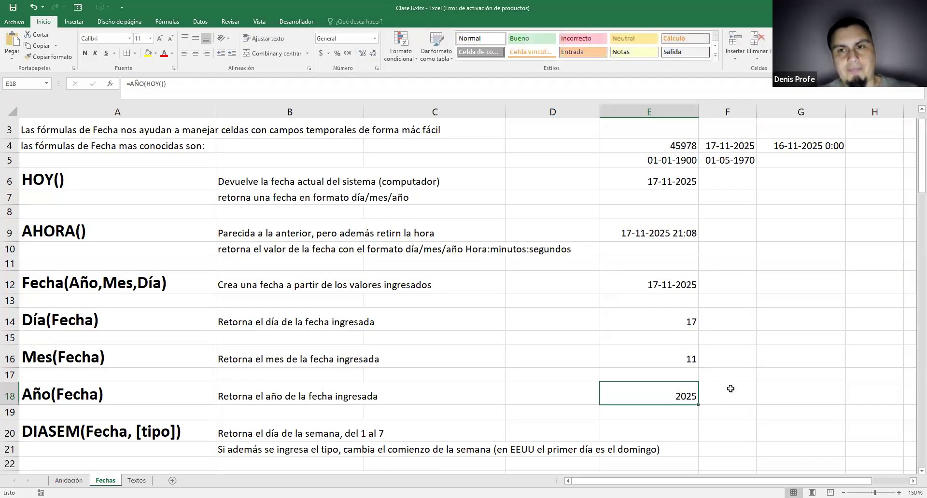
- Replace the HOY() argument of the AÑO formula in E18 with a reference to cell E5
double_click(673, 396)
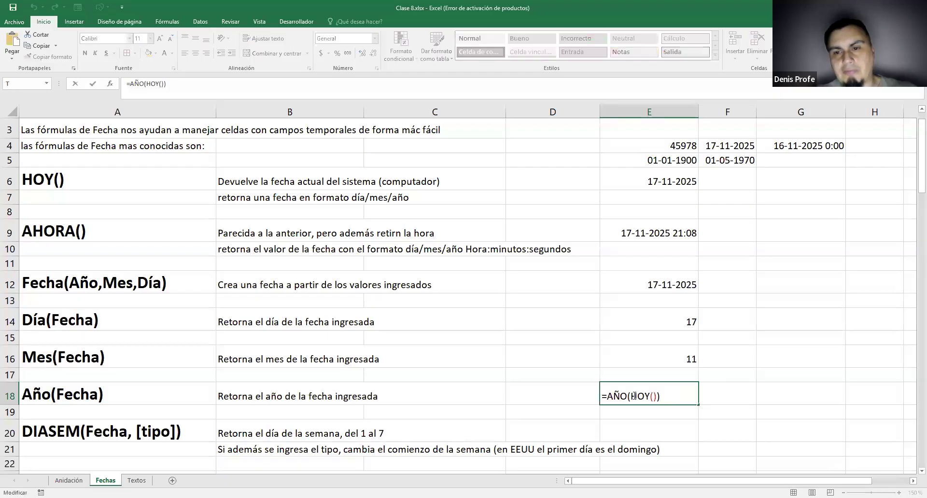
left_click_drag(630, 397, 657, 397)
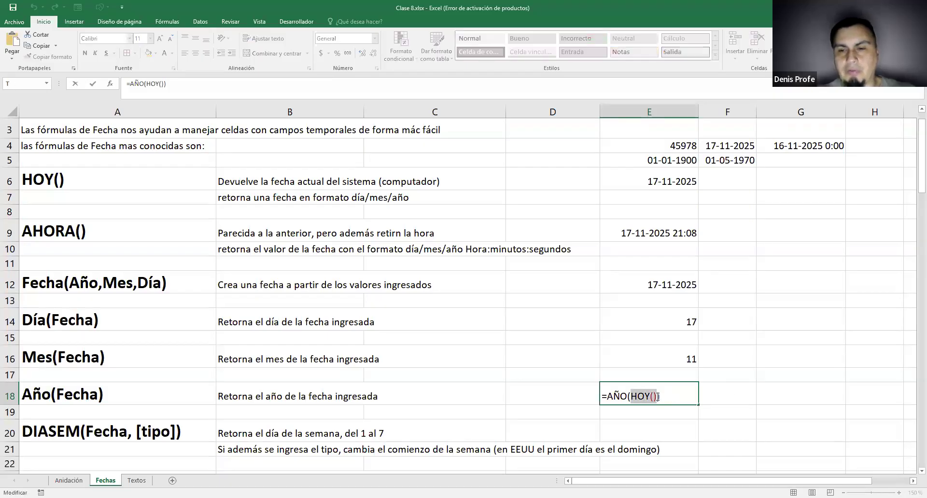
key("BackSpace")
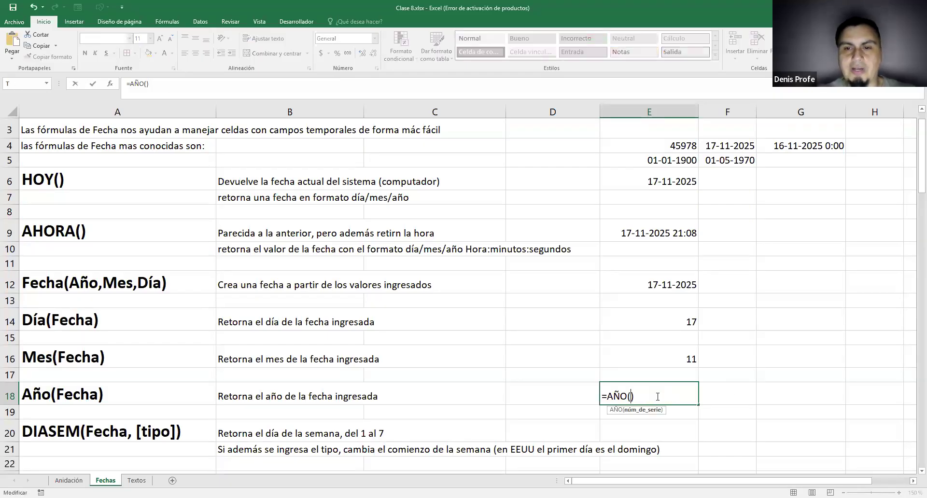
left_click(669, 160)
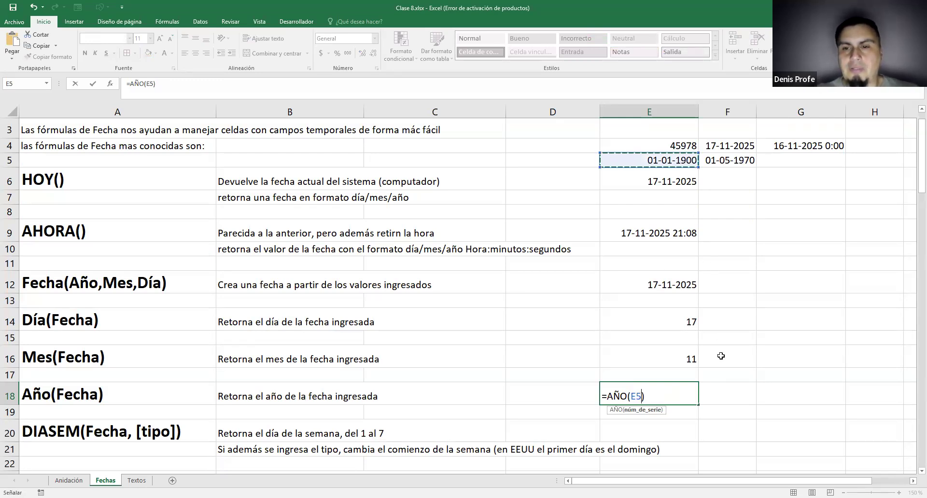
key("Return")
key("Up")
key("Up")
key("Up")
key("Up")
key("Up")
key("Up")
key("Up")
key("Up")
key("Up")
key("Up")
key("Up")
key("Up")
key("Up")
key("Up")
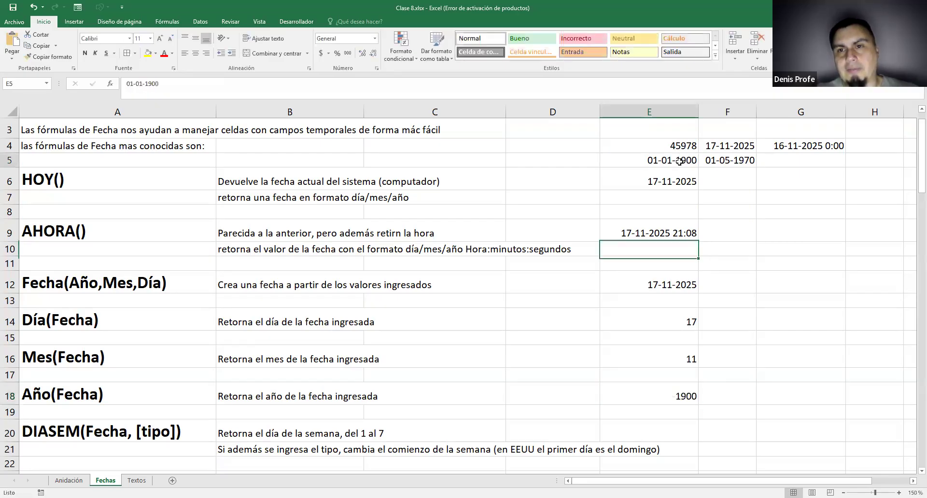
- Replace the cell reference in E18's year formula with a quoted date, making it =AÑO("10/10/2020")
double_click(665, 399)
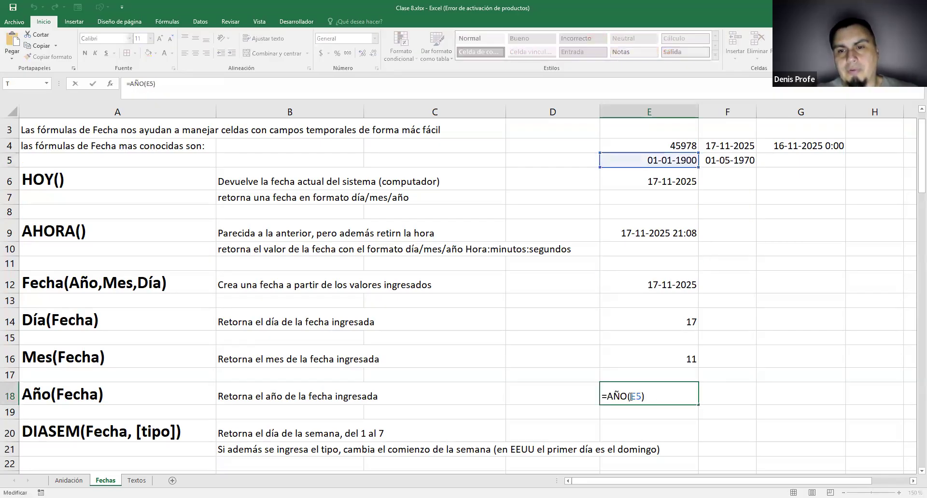
key("BackSpace")
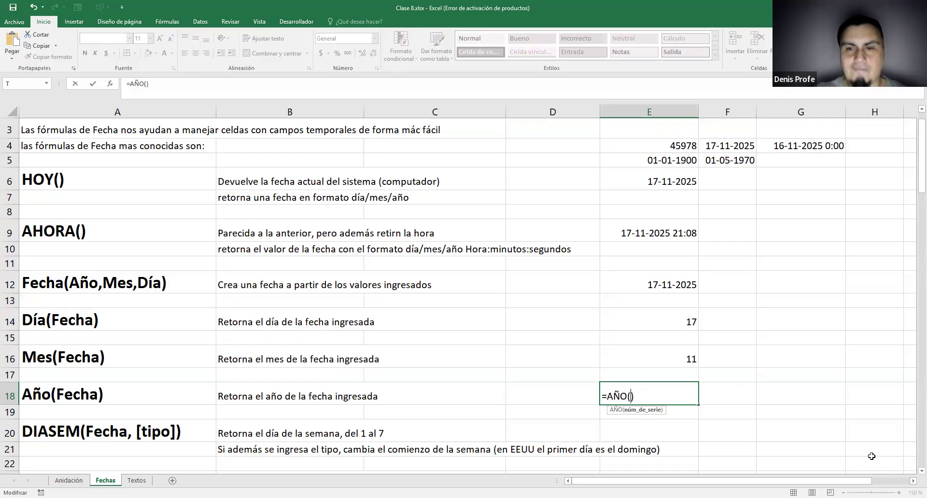
type("\"\"")
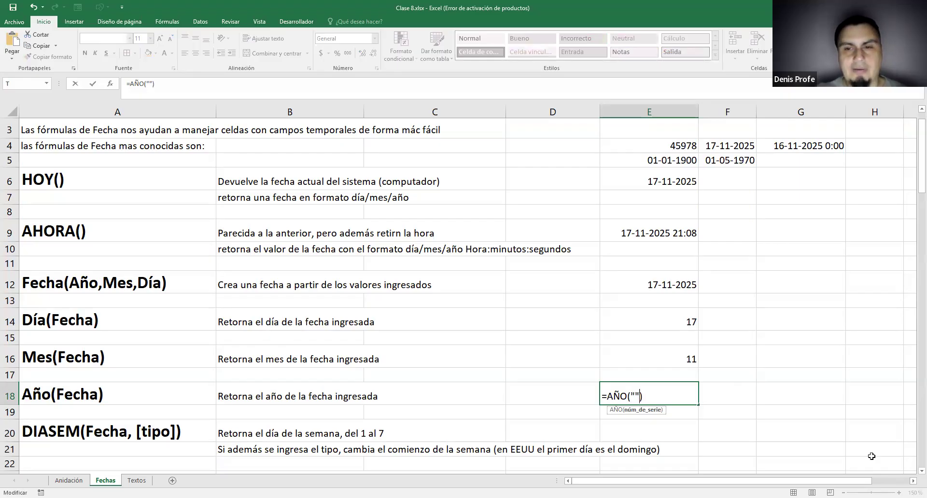
key("ctrl+Return")
key("F2")
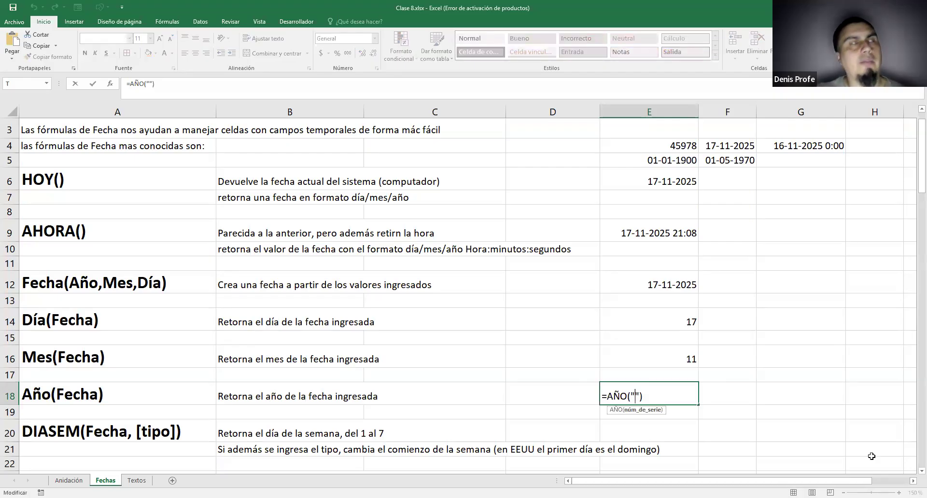
type("10/")
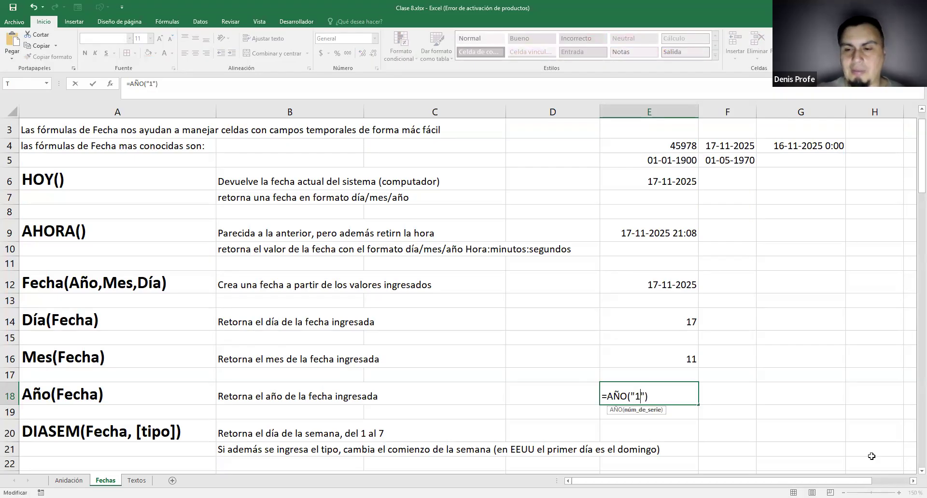
type("10/")
type("2020")
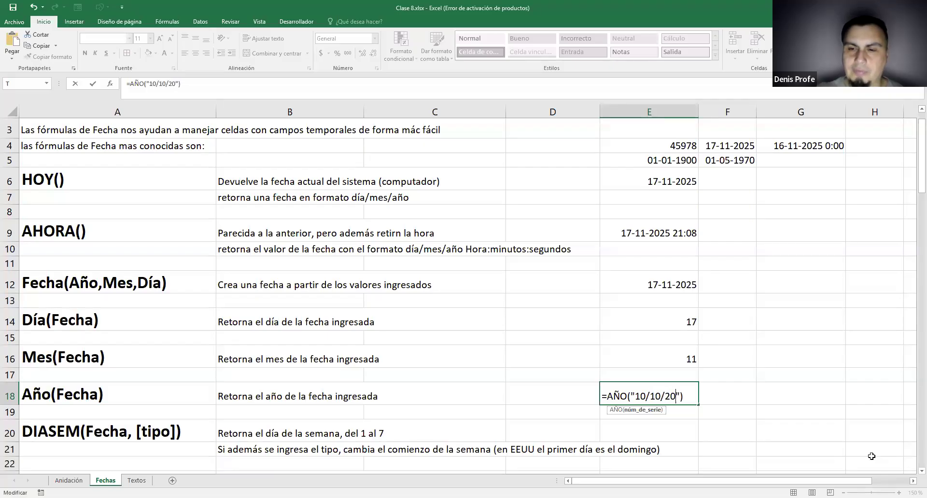
key("Return")
key("Up")
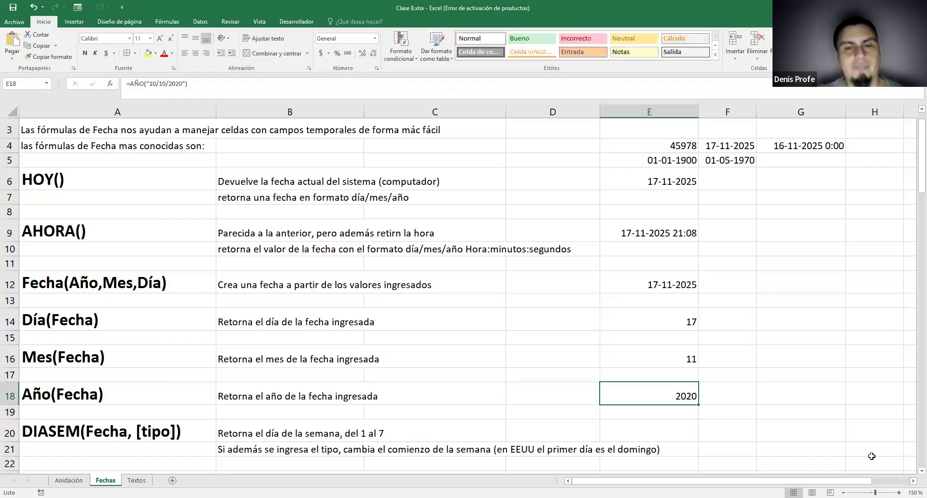
- Remove the quotation marks around the date in E18, making the formula =AÑO(10/10/2020)
key("F2")
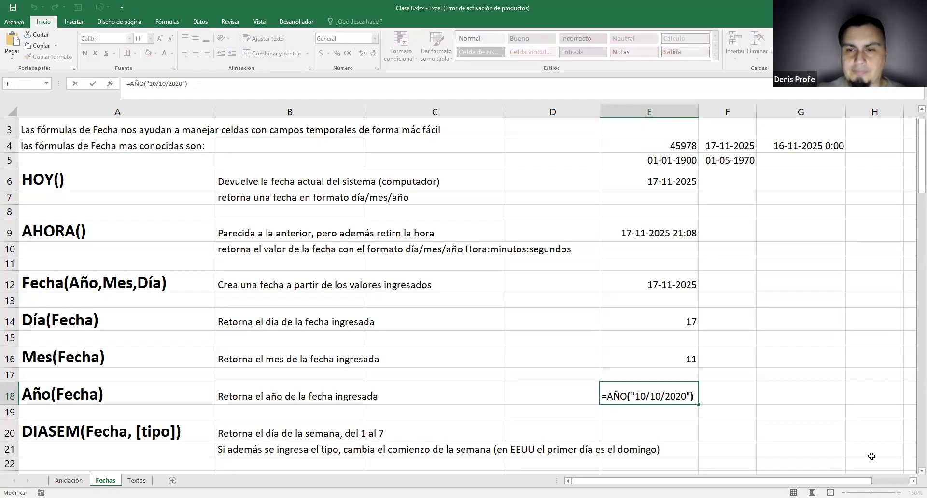
key("Left")
key("BackSpace")
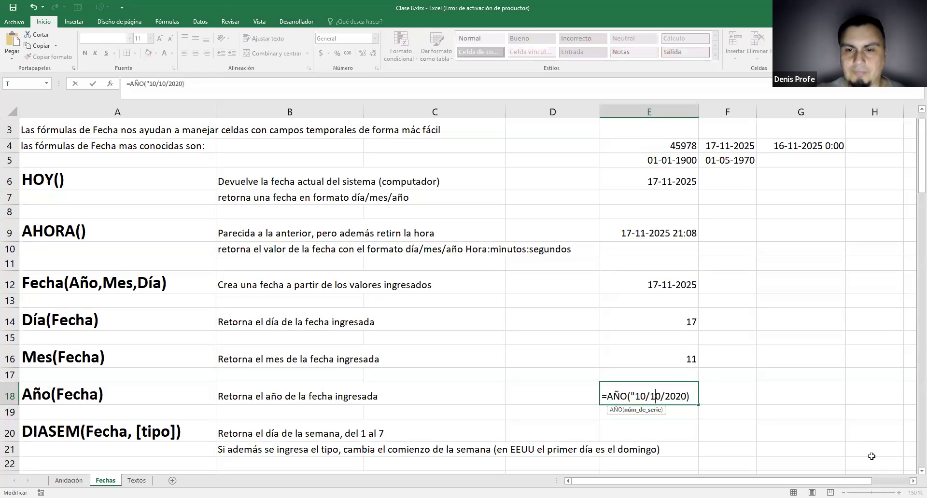
key("Delete")
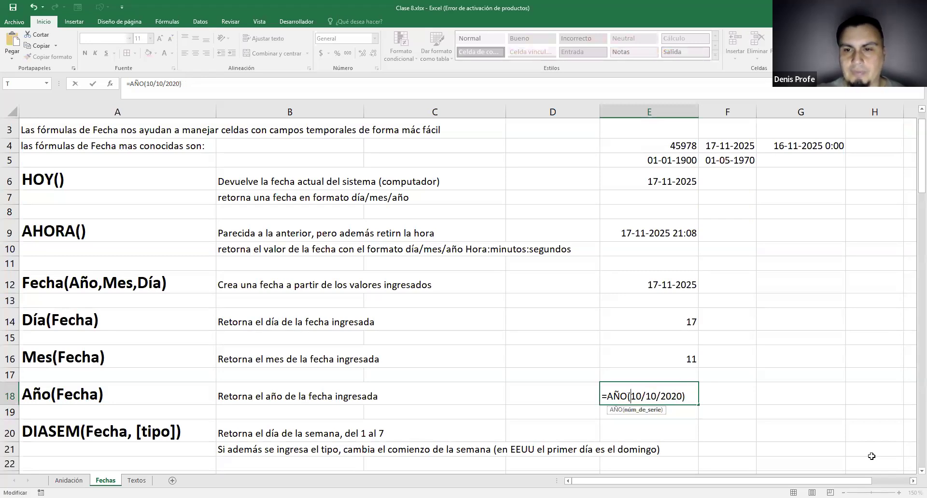
key("ctrl+Return")
key("F2")
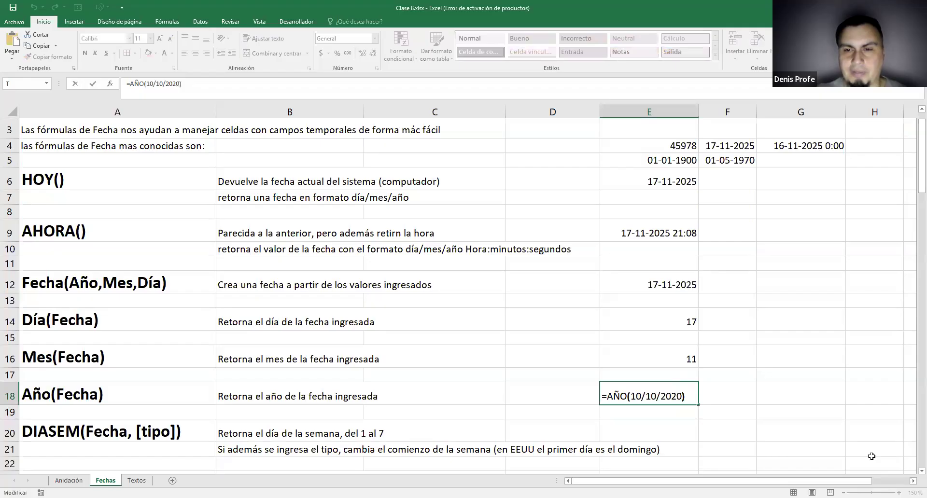
- Put the quotation marks back around the date in E18 so the formula reads =AÑO("10/10/2020")
key("Left")
key("Left")
key("Left")
key("Left")
key("Left")
key("Left")
key("Left")
key("Left")
key("Left")
key("Left")
key("Left")
type("\"")
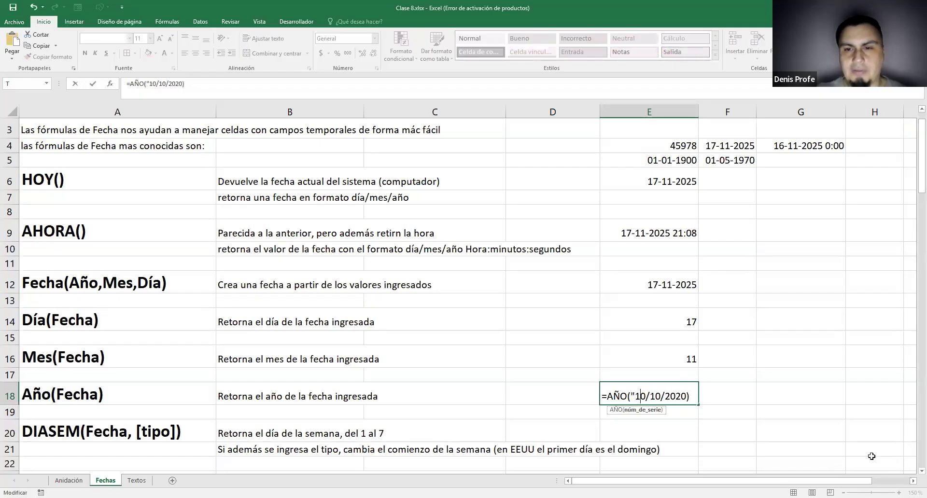
key("Right")
type("\"")
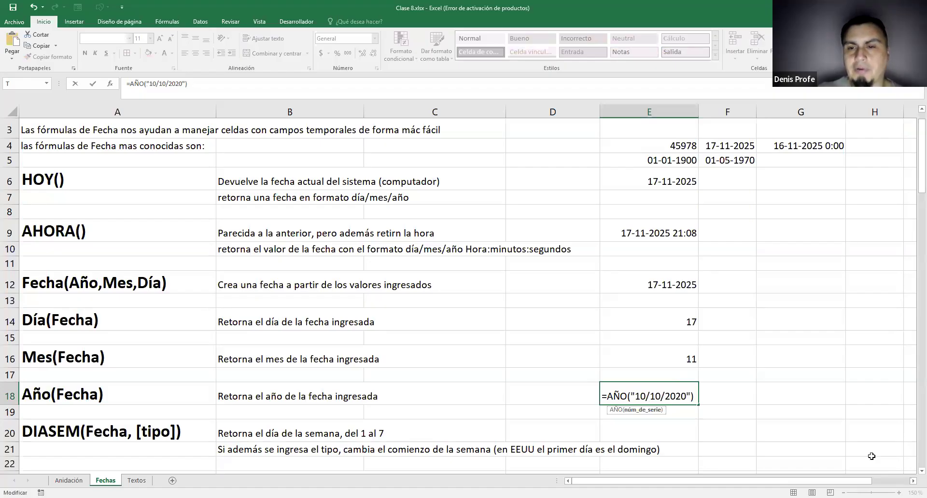
key("ctrl+Return")
- Examine the quoted date argument in E18, focusing on its year, and replace it with E5 to make =AÑO(E5)
key("F2")
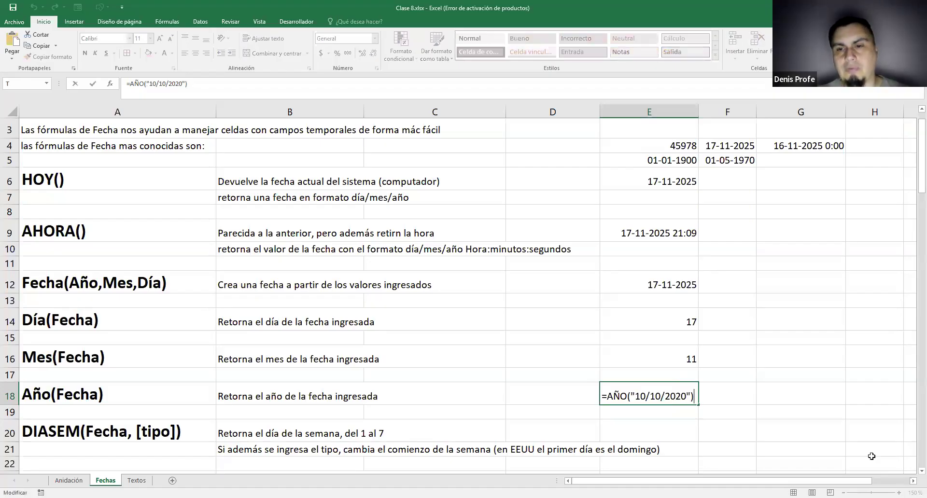
left_click_drag(665, 396, 688, 396)
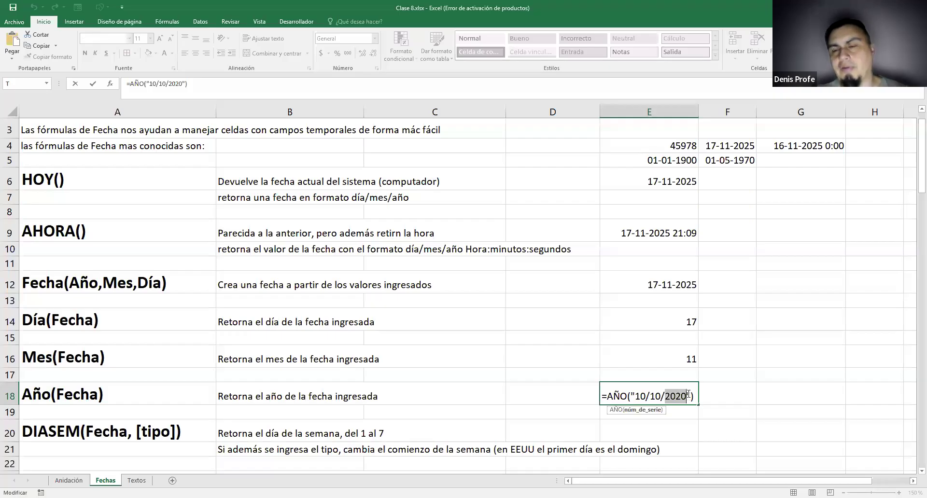
left_click_drag(631, 396, 693, 396)
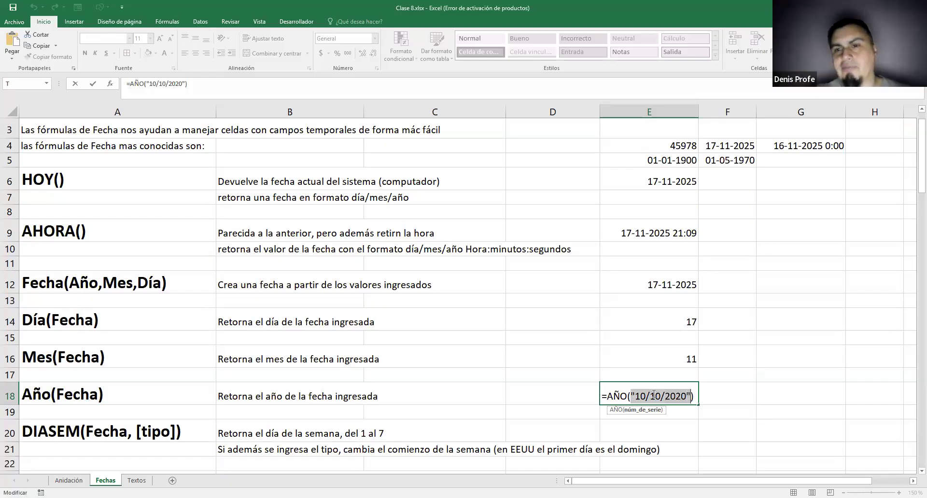
key("BackSpace")
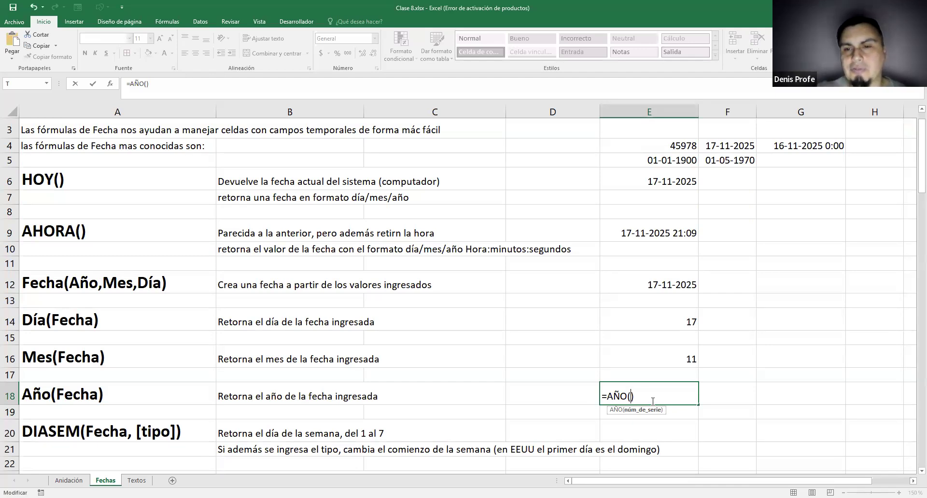
left_click(674, 162)
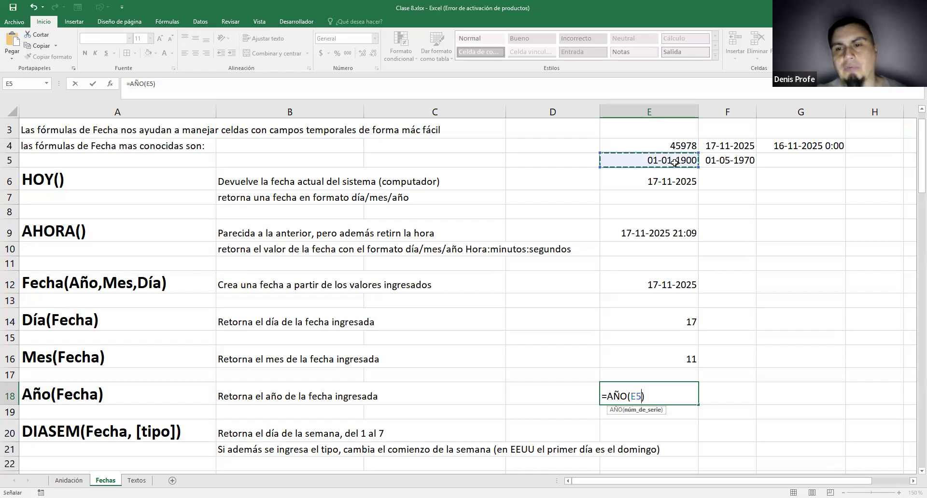
key("Return")
- Edit the AÑO formula in E18 to return the current year instead of the year of the date in E5
key("F2")
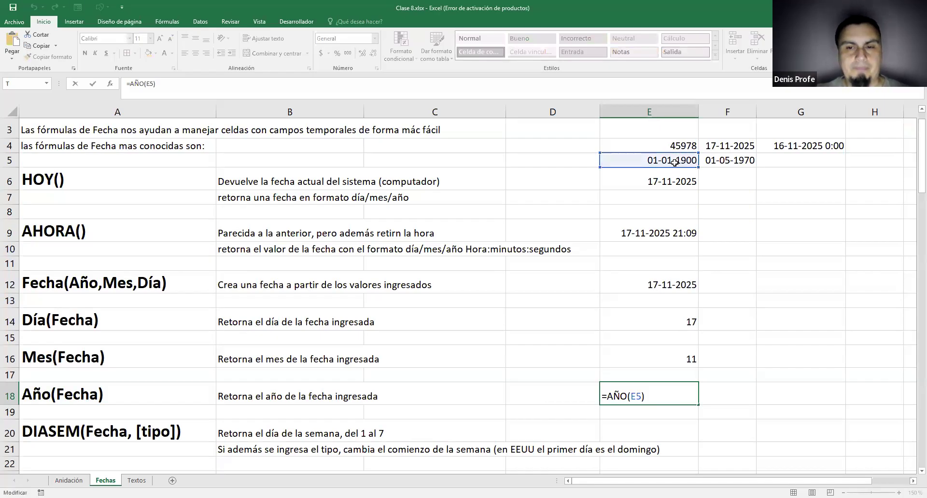
key("shift+Tab")
key("Tab")
key("F2")
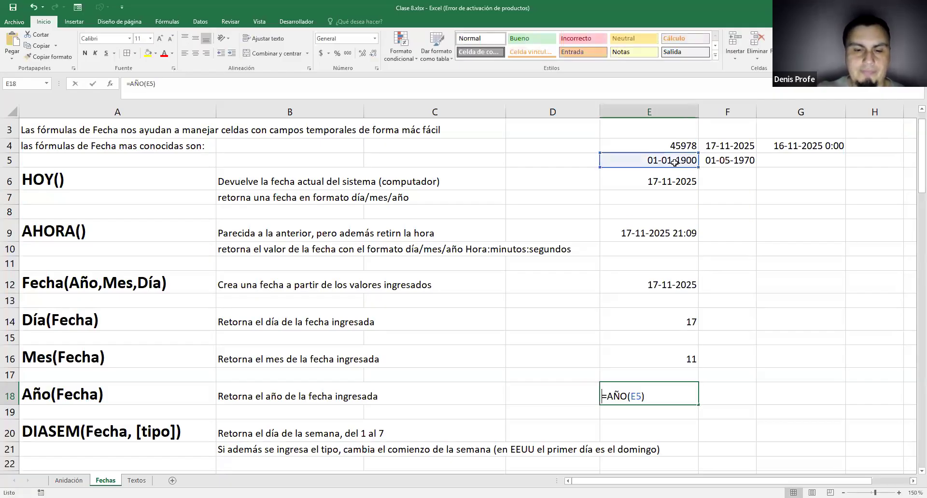
key("F2")
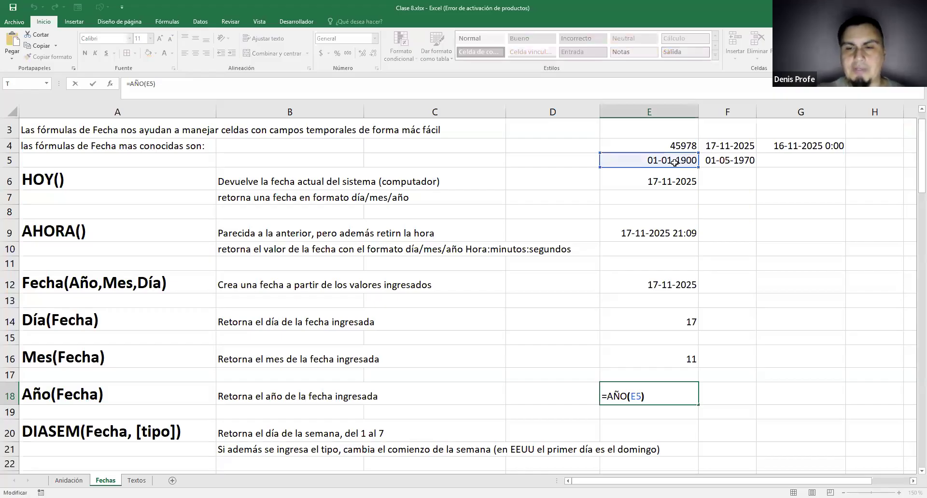
key("Return")
- Select E14:E18 to review the results of the DIA, MES and AÑO formulas together
left_click_drag(693, 320, 700, 400)
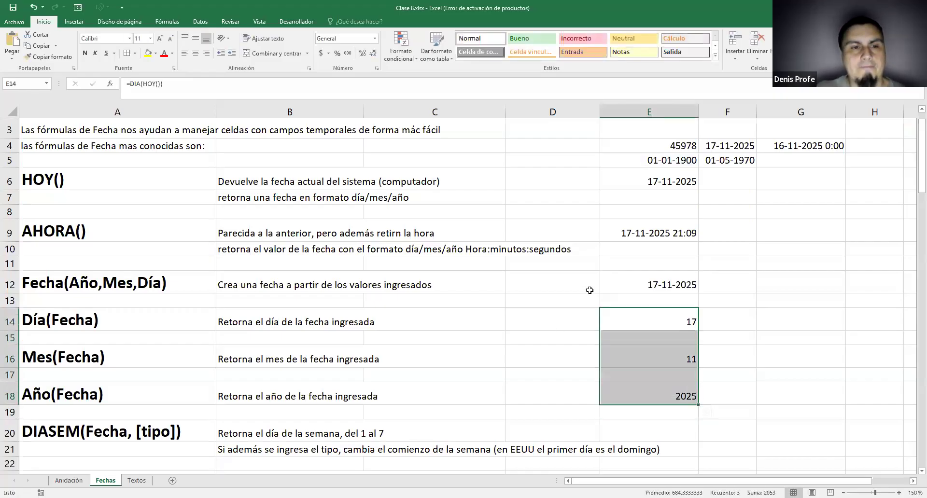
scroll(589, 290, "down", 2)
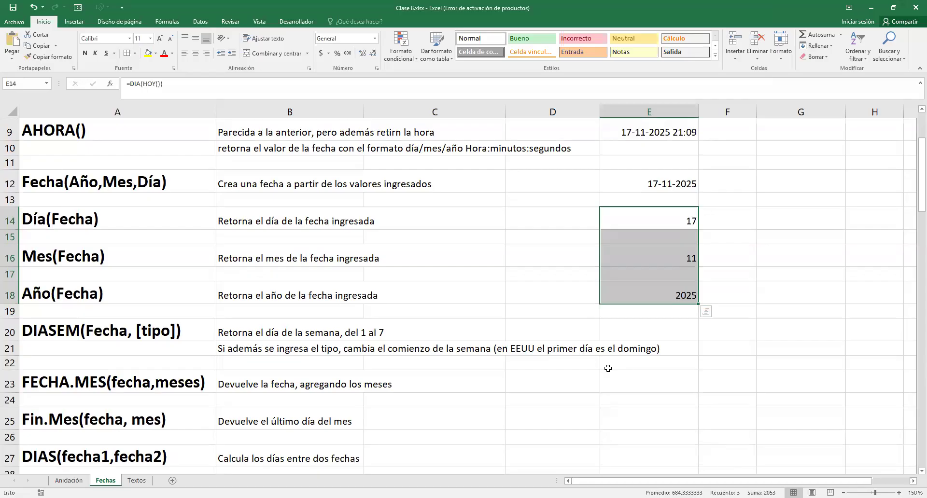
left_click(638, 177)
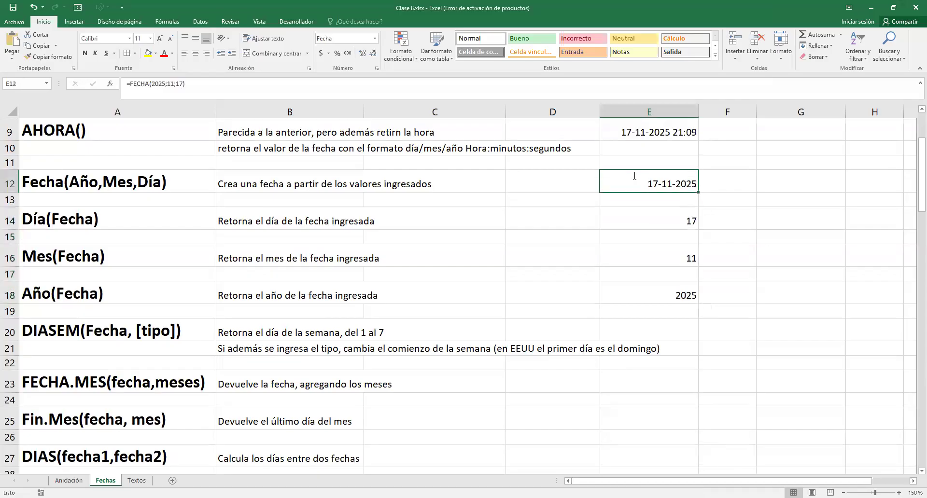
double_click(650, 183)
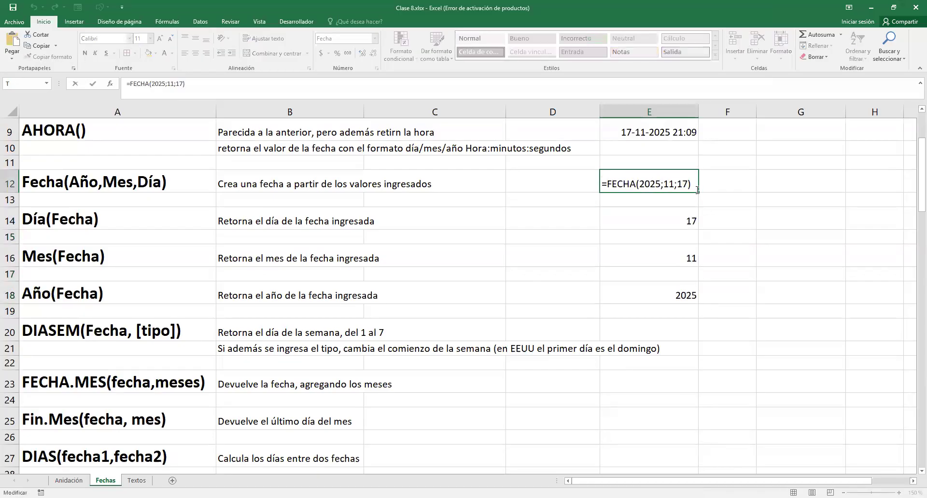
type("=")
left_click(722, 185)
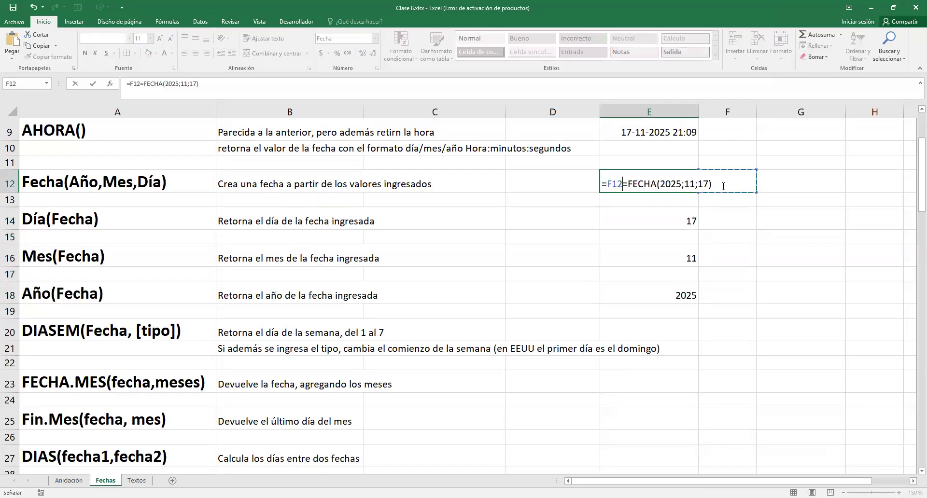
key("Escape")
- Replace the year argument of the FECHA formula in E12 with AÑO(HOY()), making =FECHA(AÑO(HOY());11;17)
double_click(644, 182)
left_click_drag(640, 184, 692, 186)
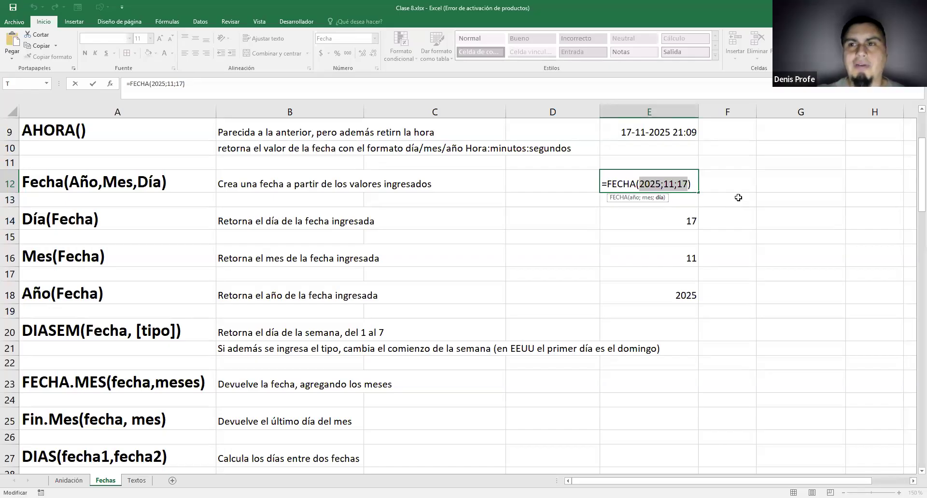
double_click(648, 184)
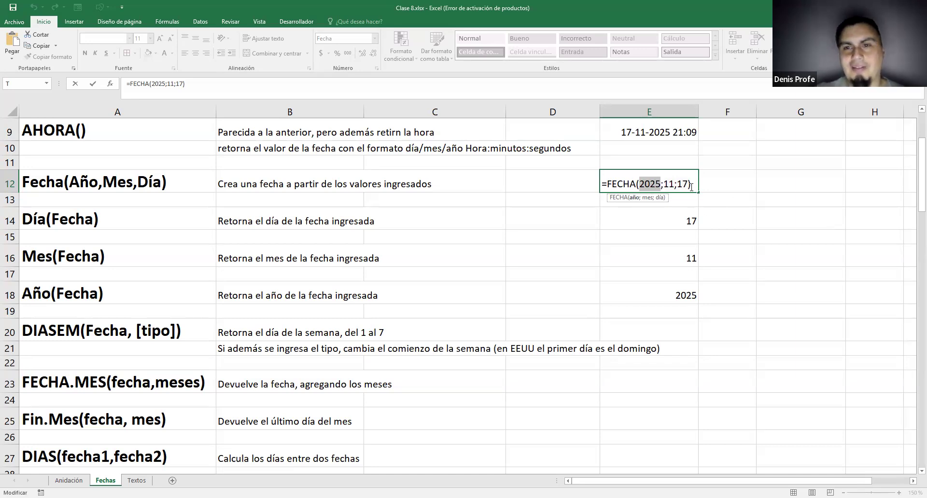
type("AÑO(HOY())")
key("Return")
left_click(692, 187)
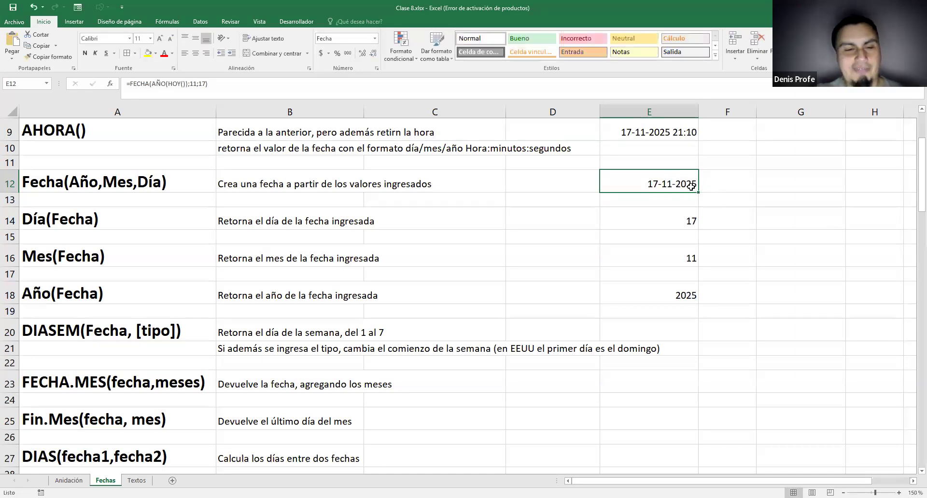
- Replace the nested AÑO(HOY()) argument in E12 with 2025 so the formula reads =FECHA(2025;11;17)
key("F2")
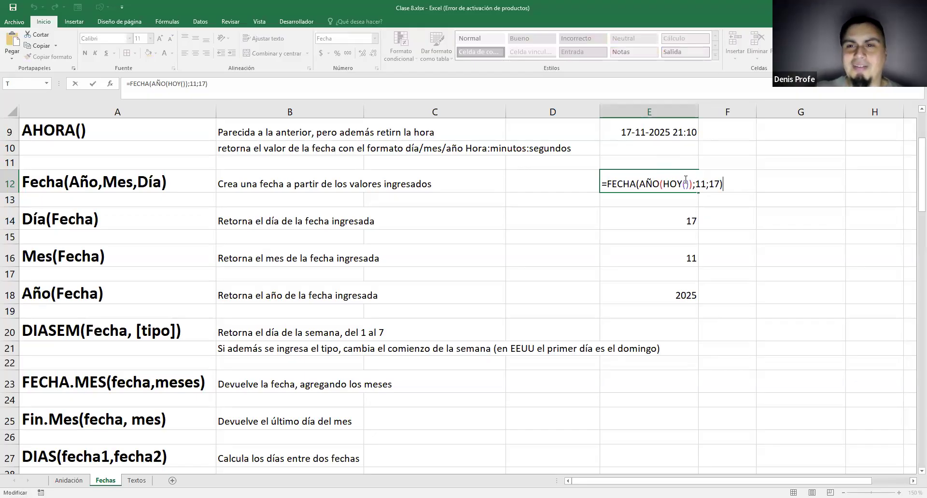
left_click_drag(694, 184, 640, 185)
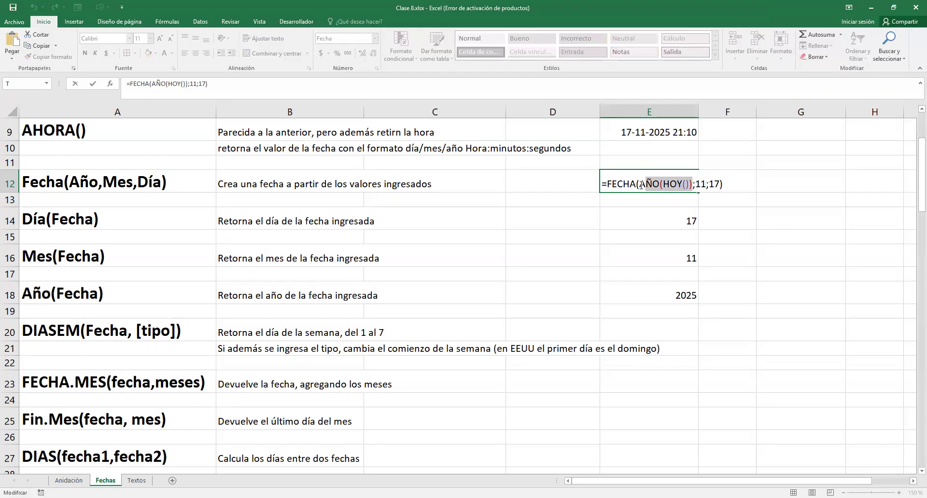
key("BackSpace")
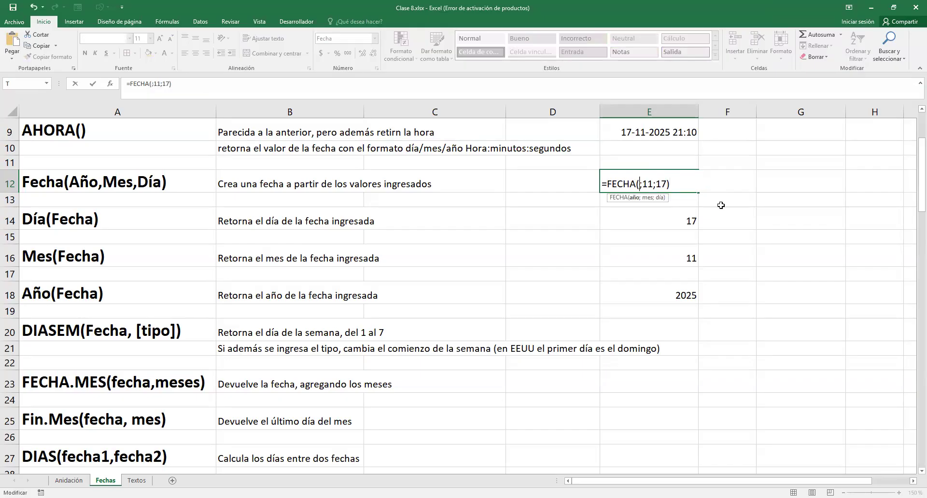
type("2025")
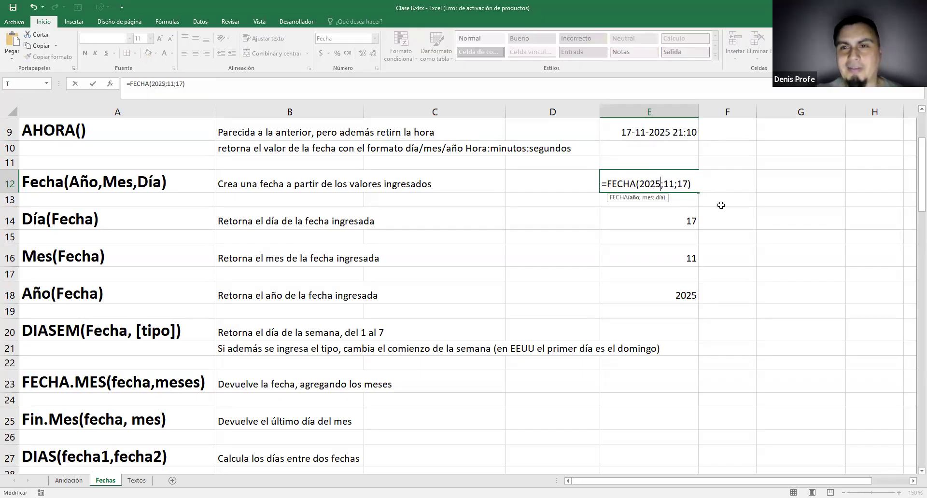
key("ctrl+Return")
key("F2")
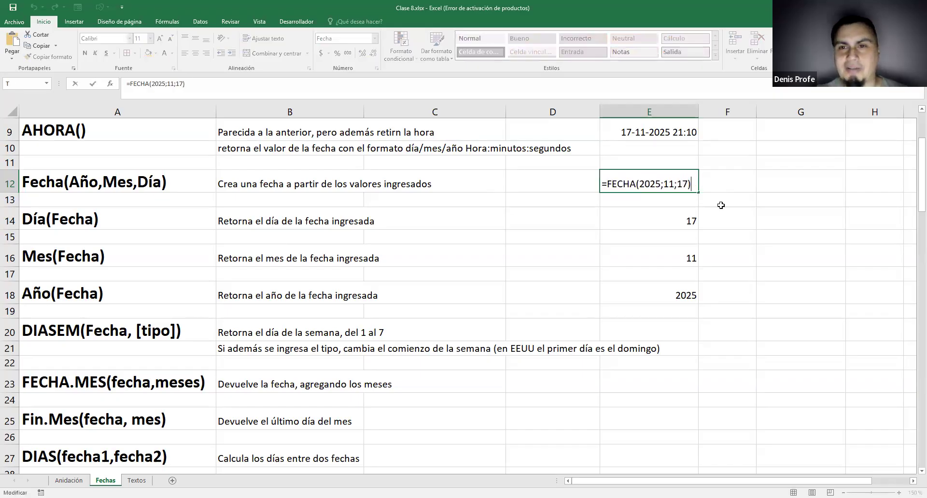
key("Return")
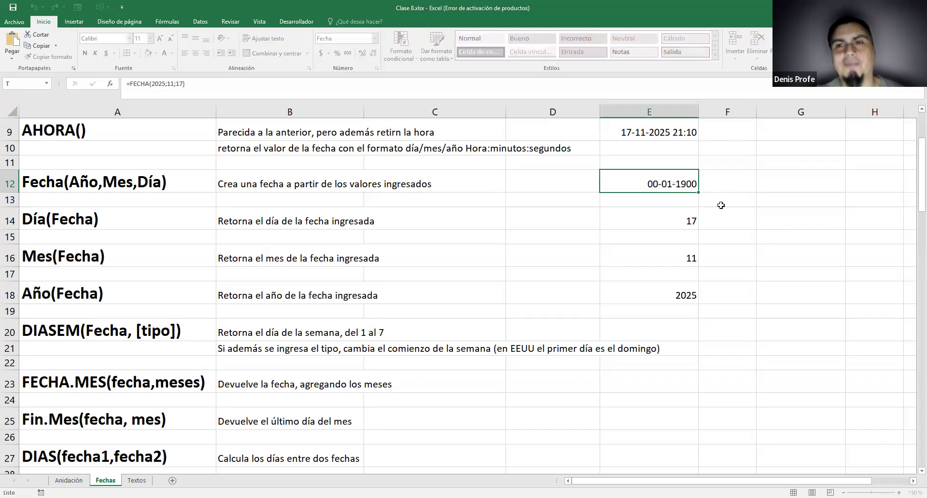
- Check the AÑO formula in E18, and examine the year argument of the FECHA formula in E12 without changing it
key("Down")
key("Down")
key("Down")
key("Down")
key("Down")
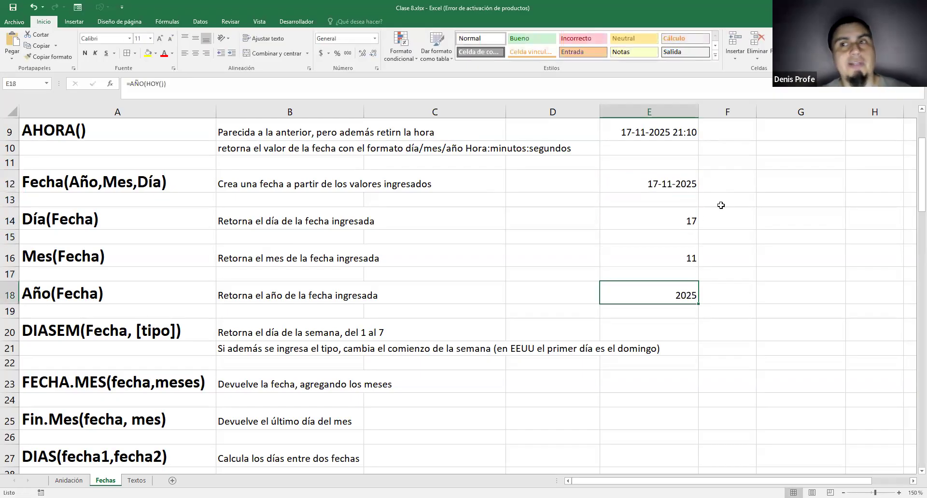
left_click(677, 167)
left_click(676, 178)
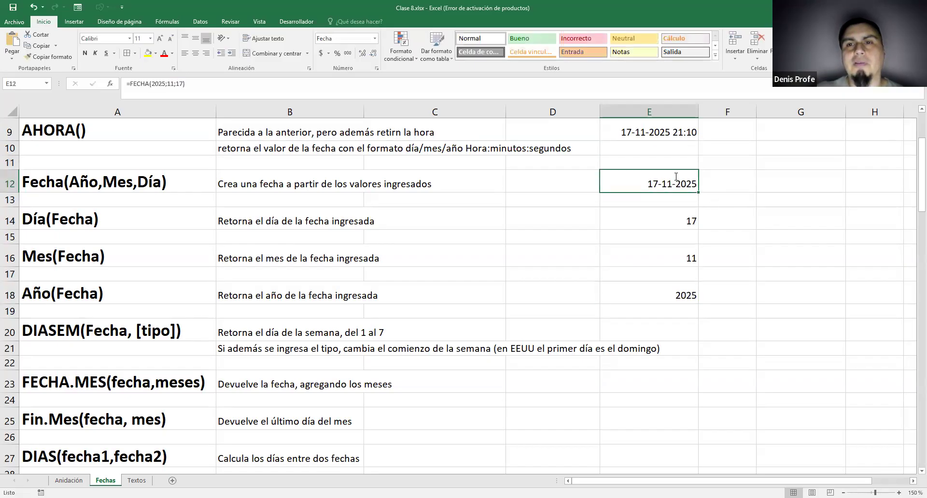
double_click(636, 186)
left_click_drag(639, 185, 660, 185)
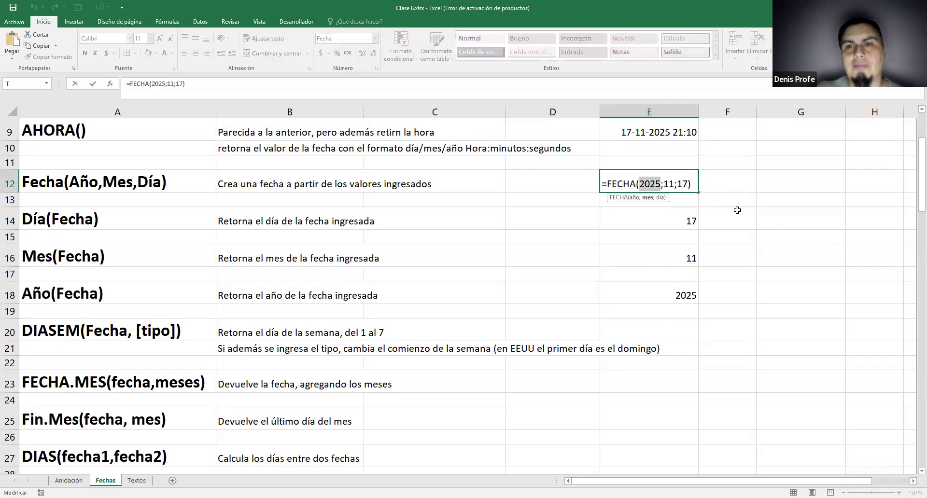
key("Escape")
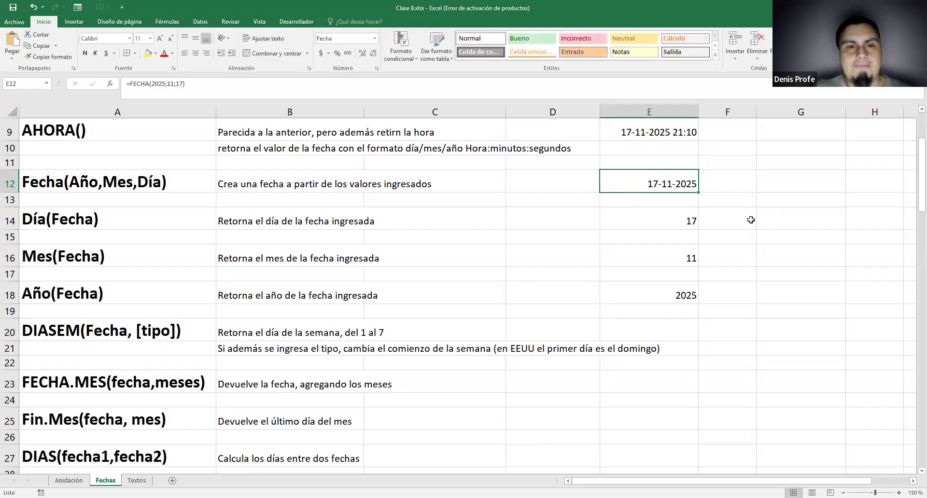
- Start a DIASEM formula in E20 with HOY() as its date argument, ready for the optional type argument
scroll(751, 220, "up", 3)
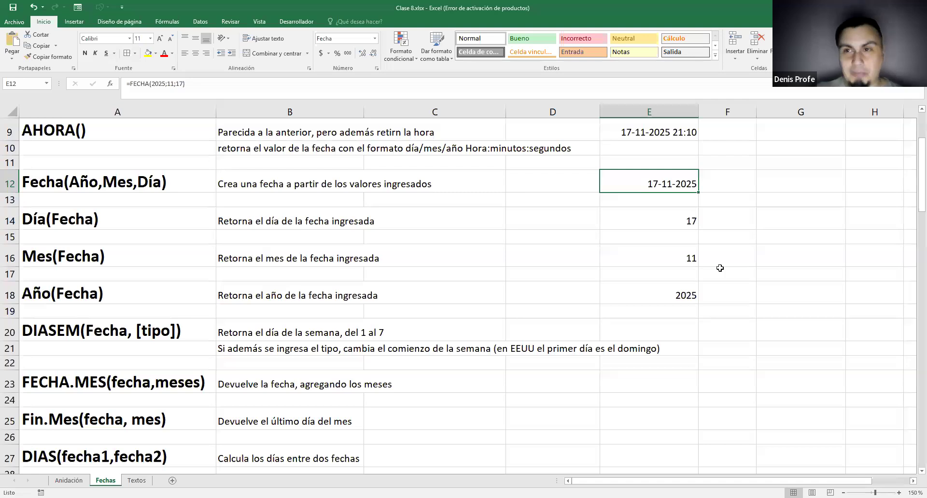
scroll(720, 268, "down", 1)
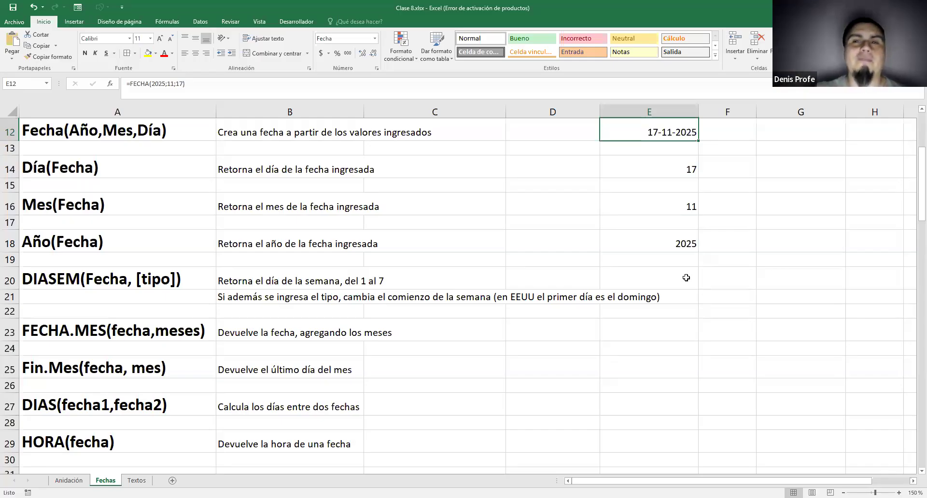
left_click(686, 278)
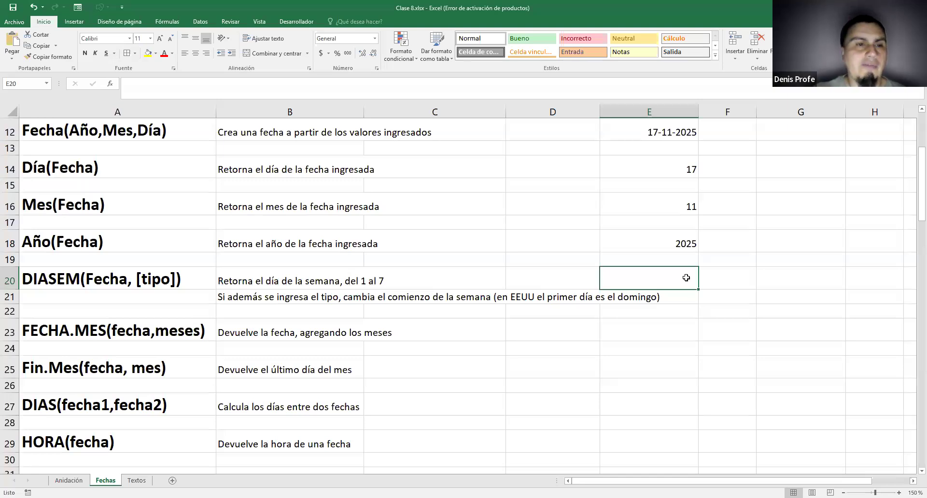
type("=")
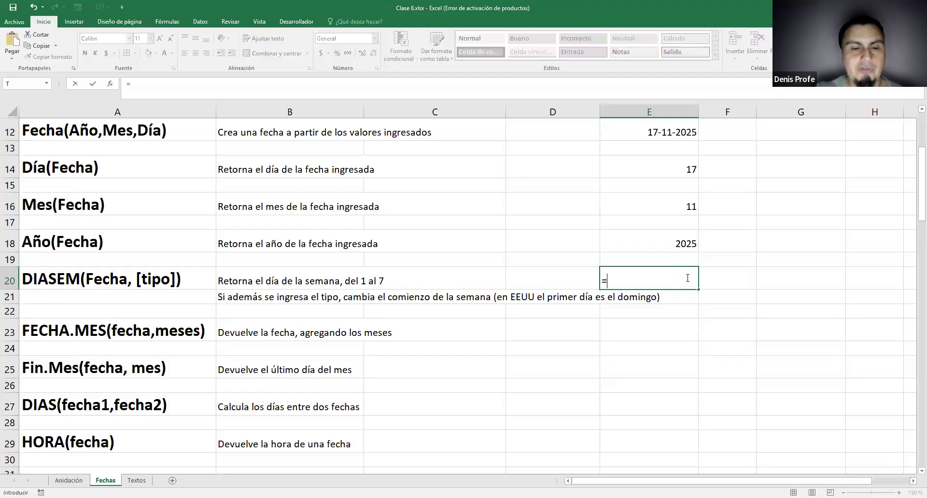
type("DIASEM(")
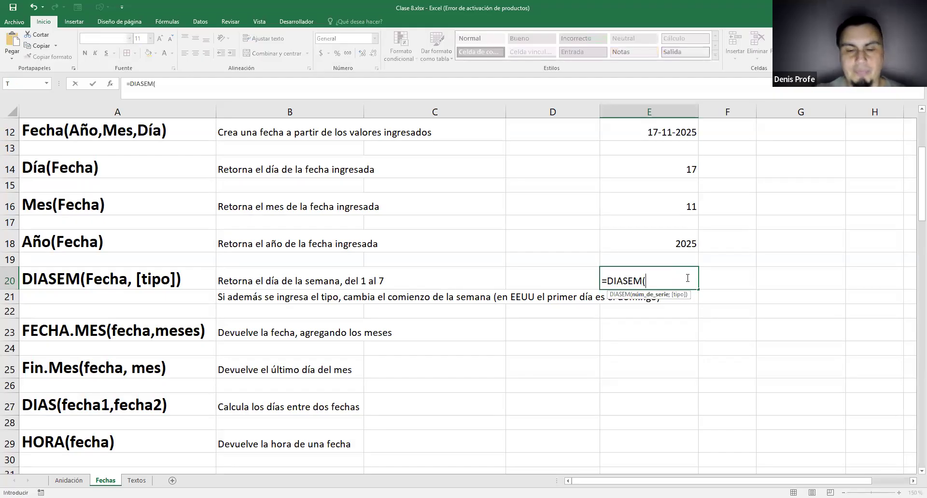
type("HOY();")
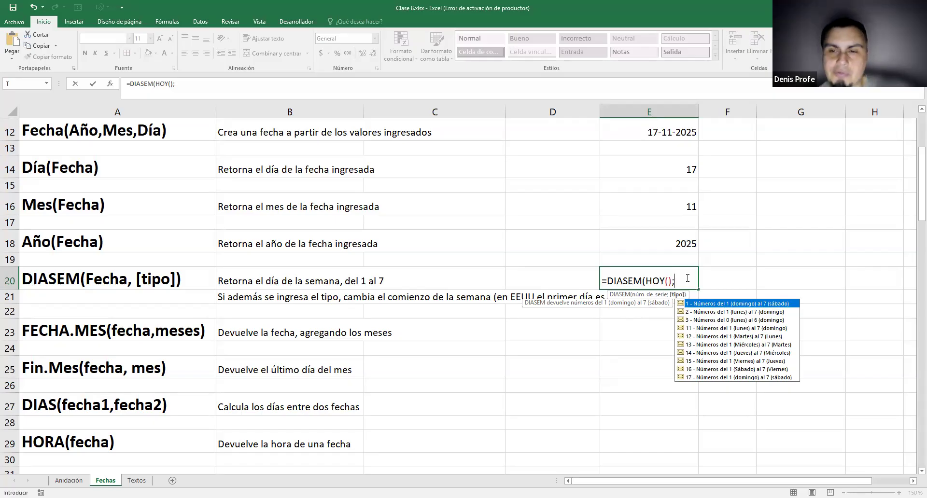
- Compare the DIASEM week types and complete the formula in E20 with type 2, accepting the correction to =DIASEM(HOY();2)
key("Down")
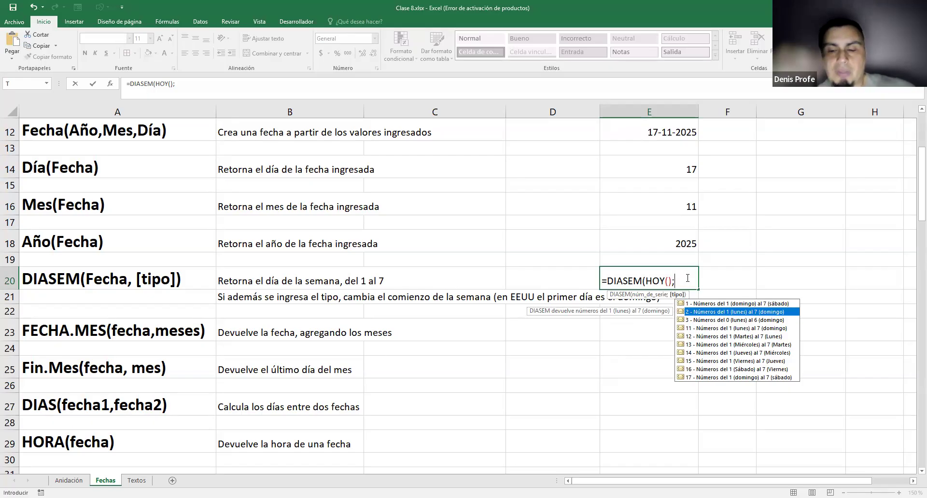
key("Down")
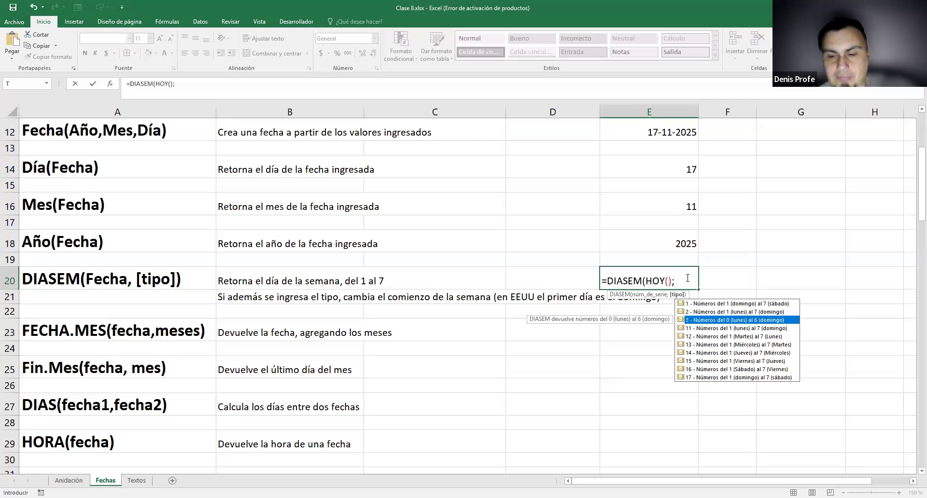
key("Up")
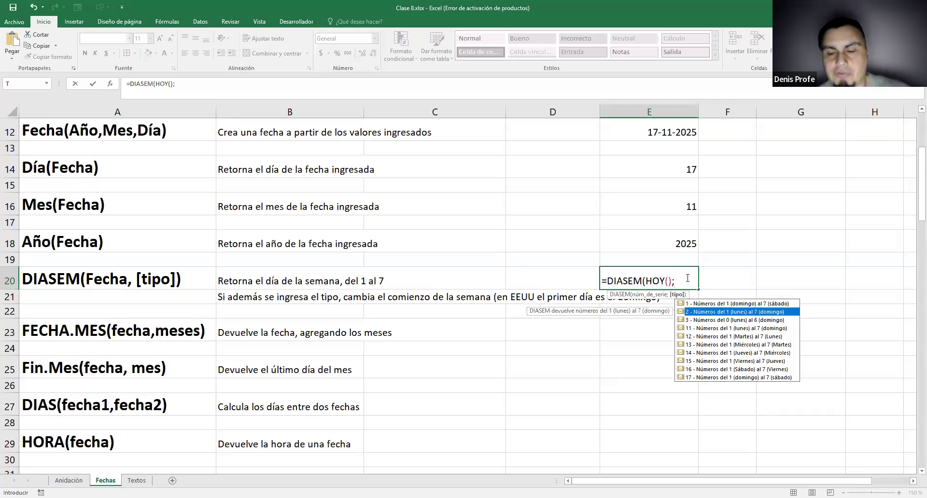
type("2")
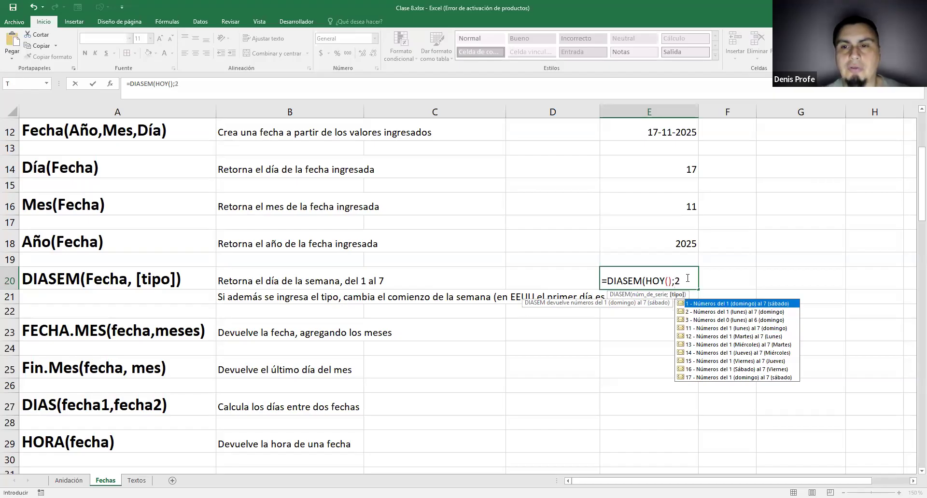
key("Down")
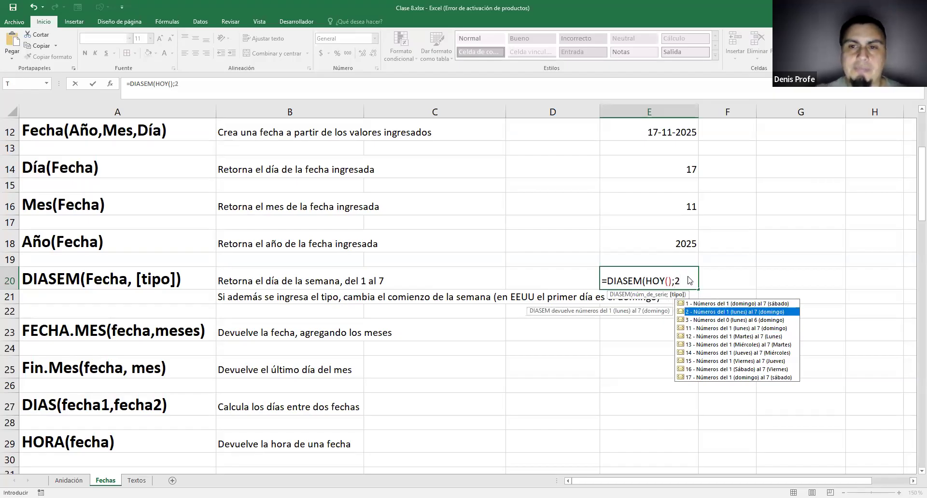
key("Return")
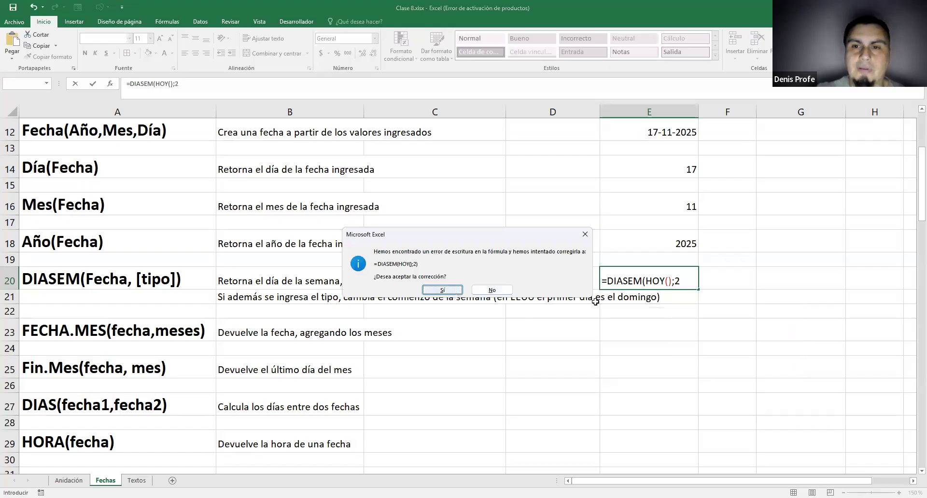
key("Return")
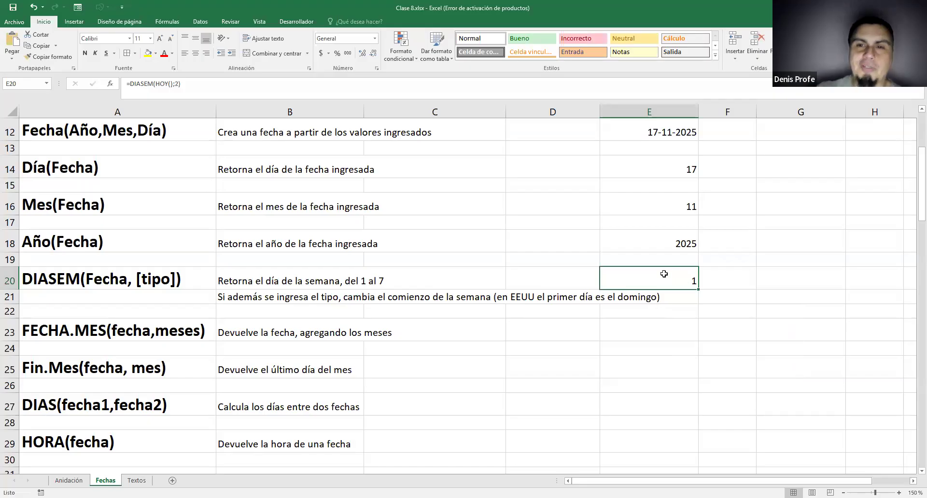
- Examine the DIASEM formula in E20, including its HOY() date argument, without changing it
double_click(665, 274)
left_click_drag(684, 280, 601, 280)
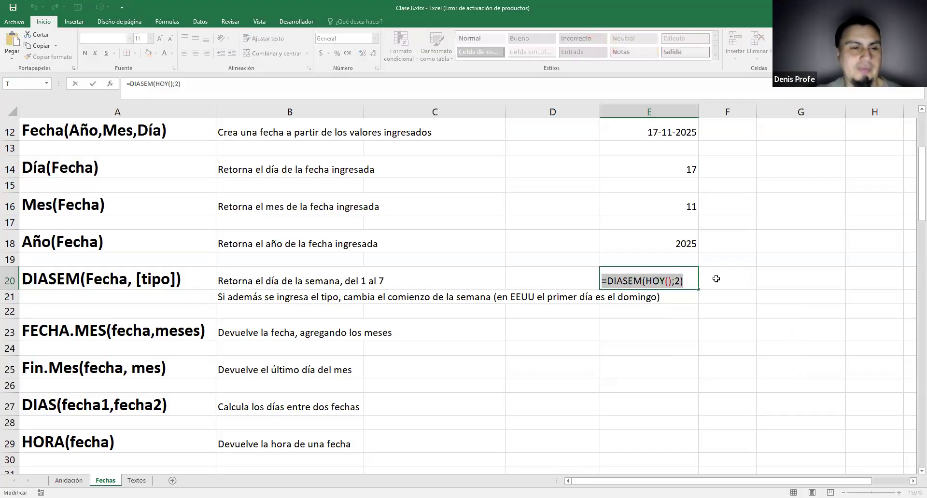
key("Escape")
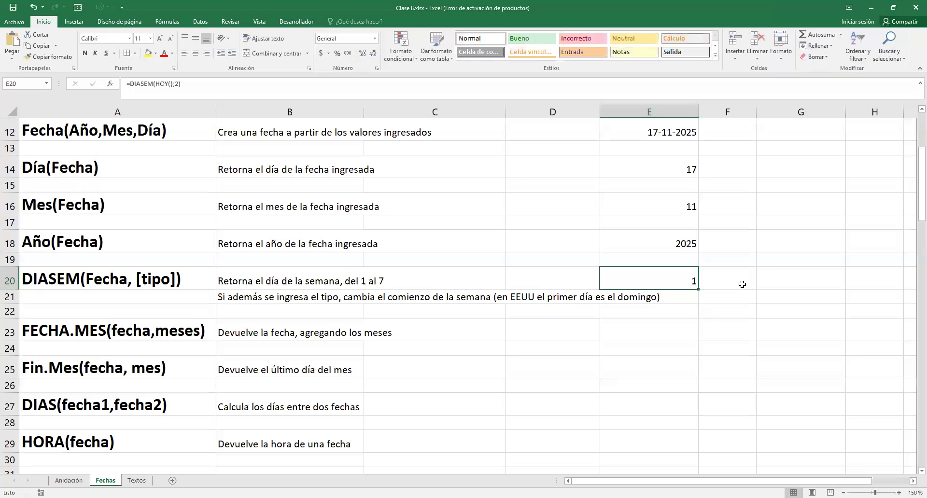
double_click(623, 278)
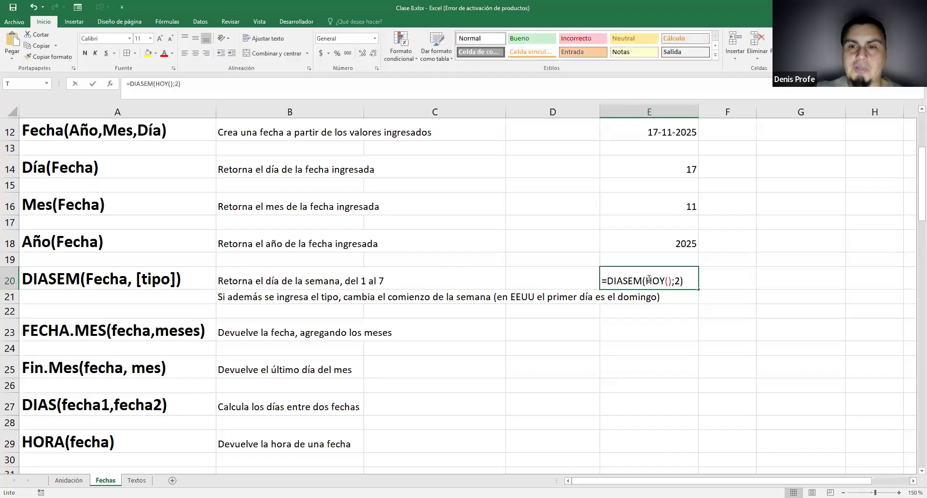
left_click_drag(646, 280, 672, 280)
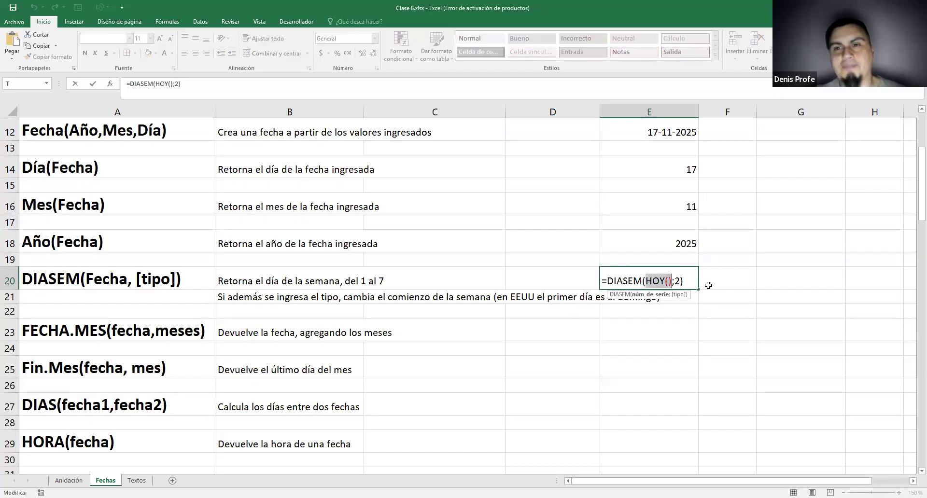
key("alt+Tab")
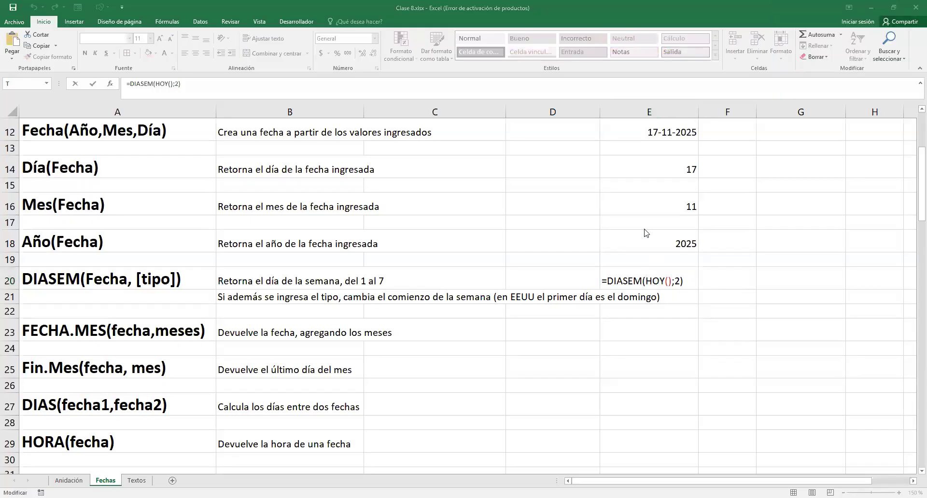
key("alt+Tab")
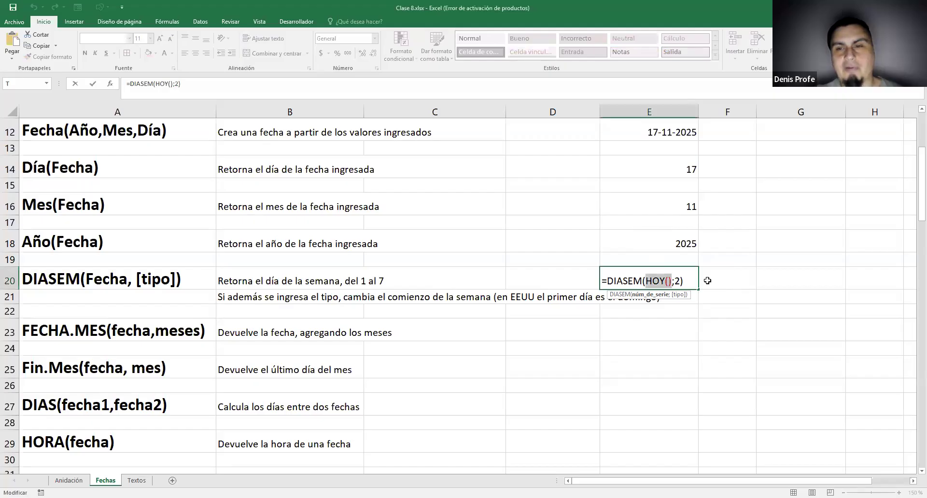
key("ctrl+Return")
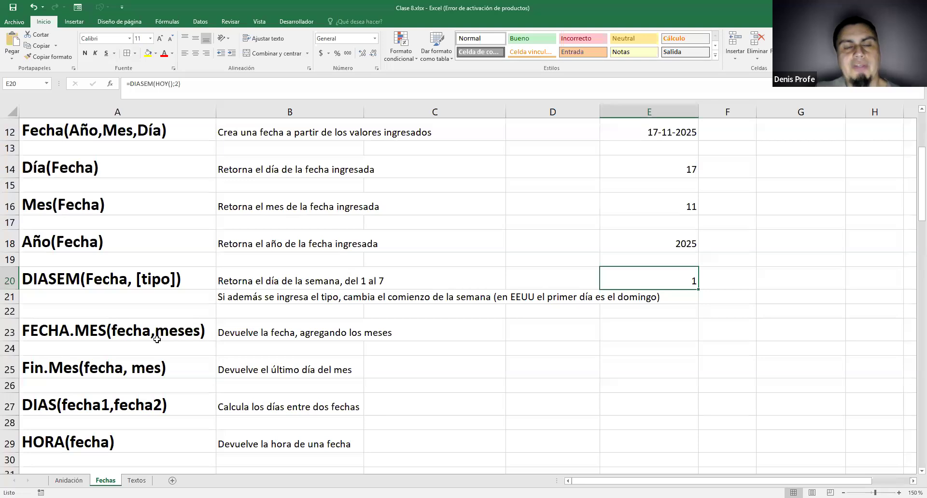
- Enter =FECHA.MES(HOY();1) in E23 to add one month to today's date
left_click(641, 335)
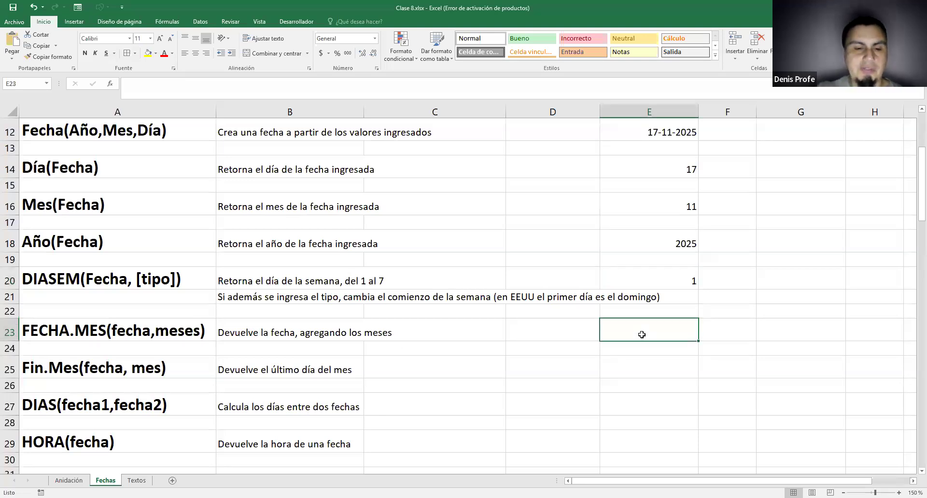
type("FECHA")
key("BackSpace")
key("BackSpace")
key("BackSpace")
key("BackSpace")
key("BackSpace")
type("=")
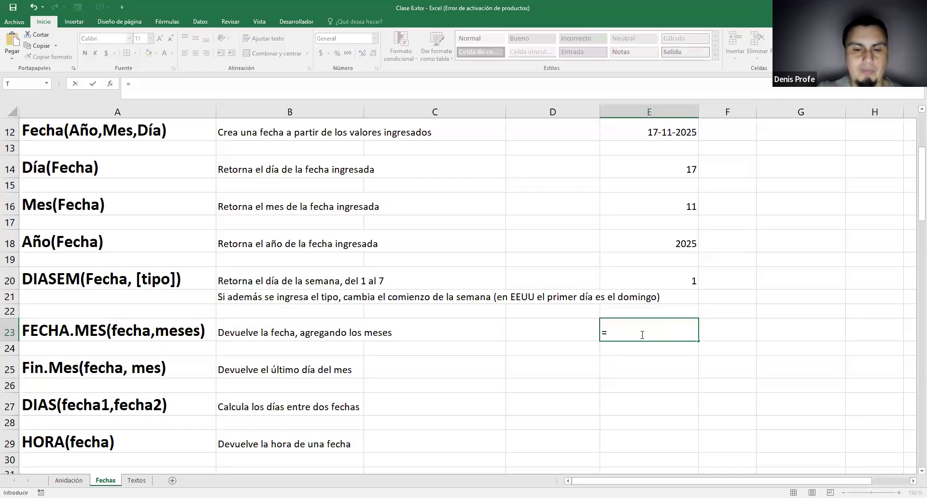
type("FECHA.MES")
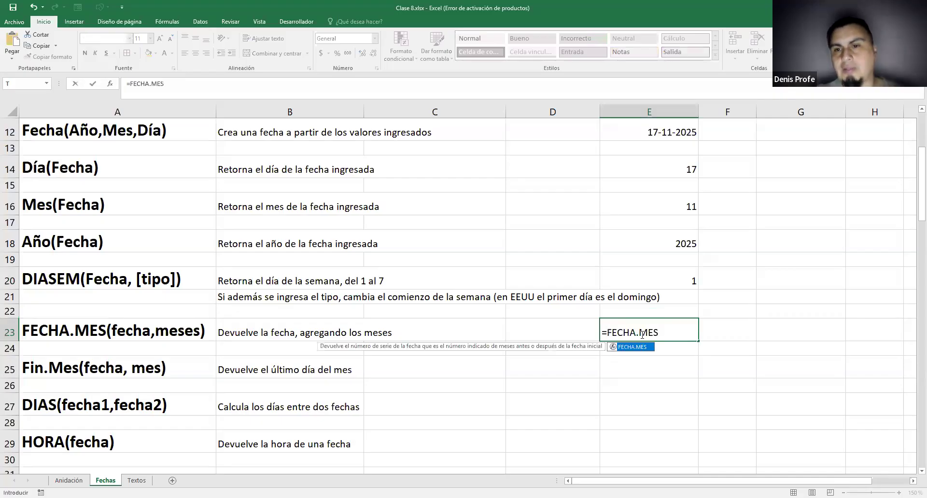
type("(")
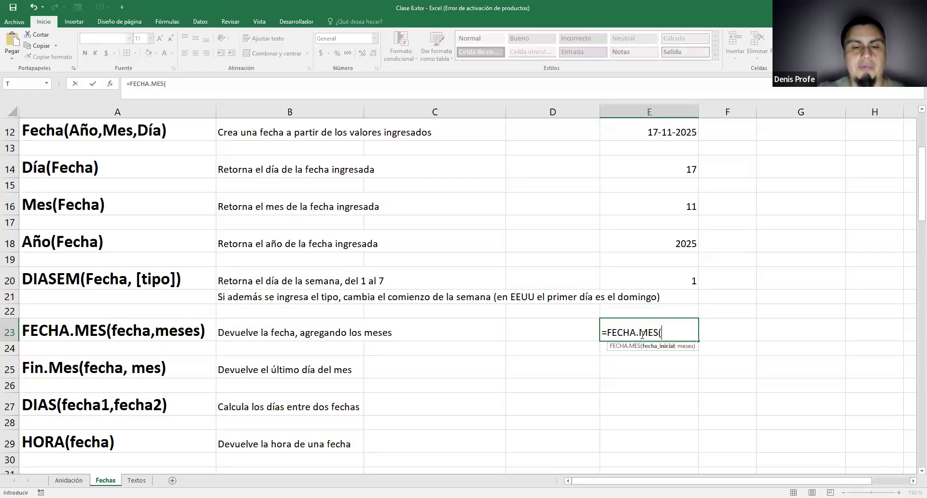
type("HOY();")
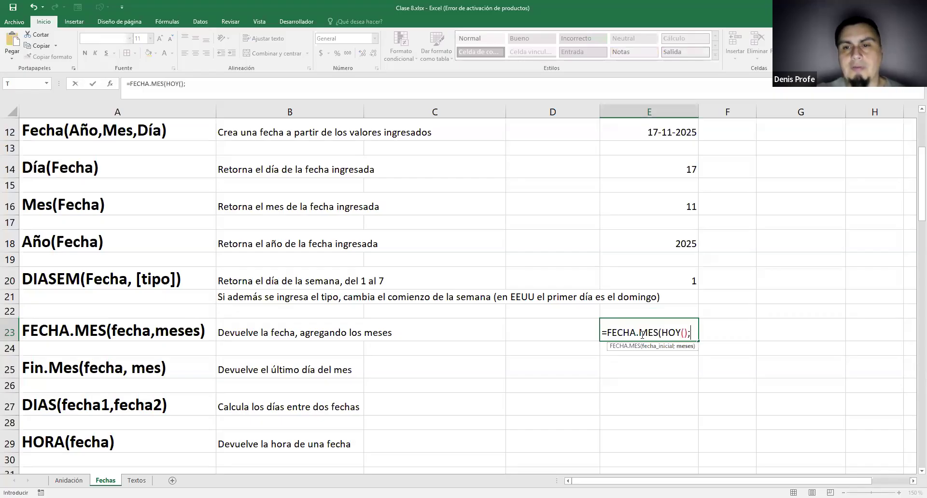
type("1")
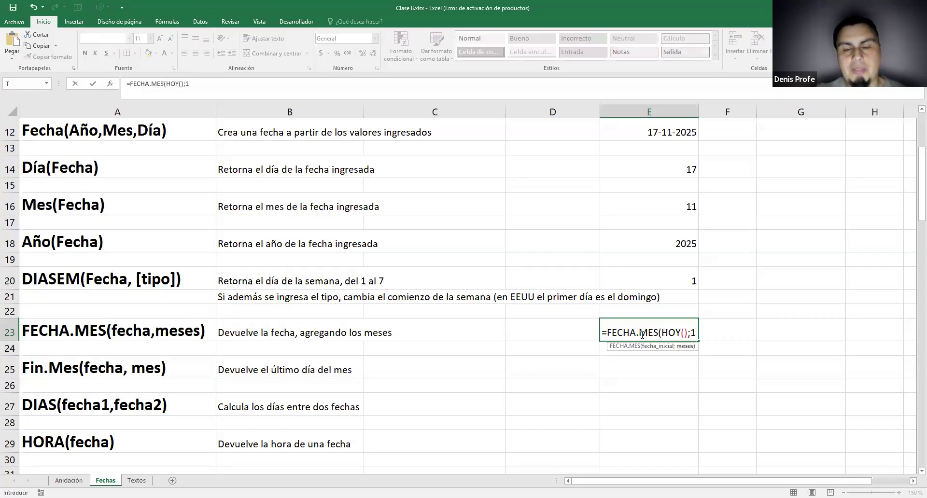
type(")")
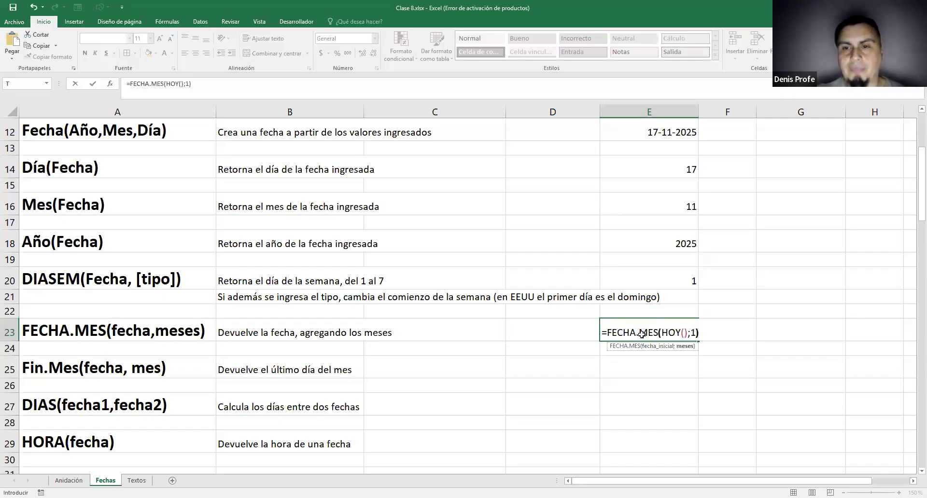
key("ctrl+Return")
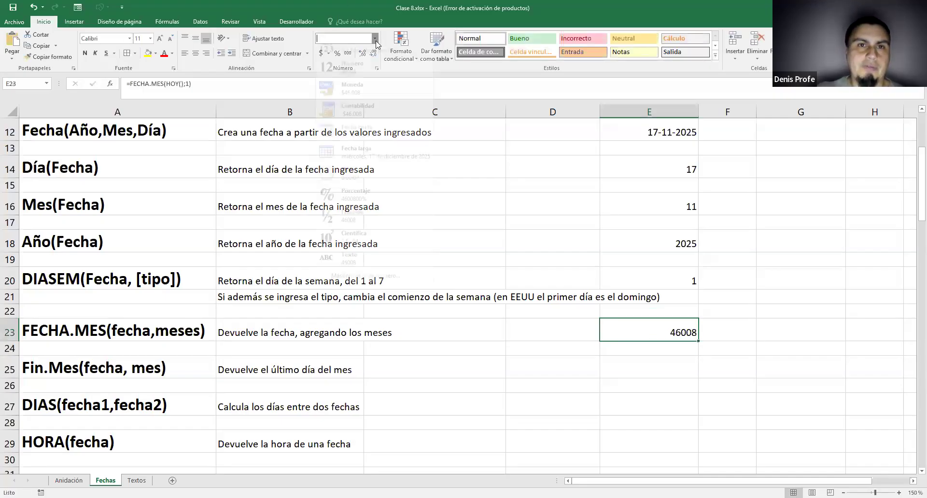
- Format the FECHA.MES result in cell E23 as a short date (Fecha corta)
left_click(374, 39)
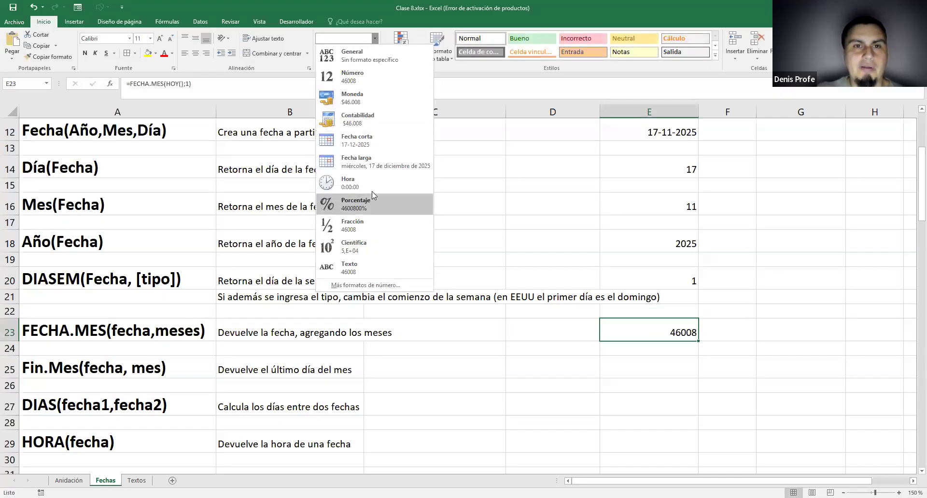
left_click(378, 140)
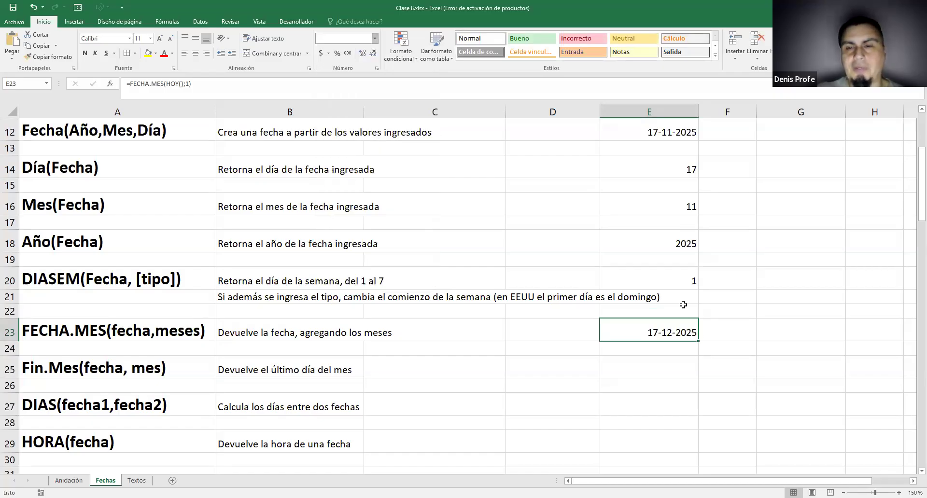
- Change the months argument of the FECHA.MES formula in E23 to 2
double_click(692, 332)
key("BackSpace")
type("2")
key("Return")
- Set the months argument of the FECHA.MES formula in E23 to -1
left_click(692, 333)
double_click(692, 332)
double_click(693, 333)
type("-1")
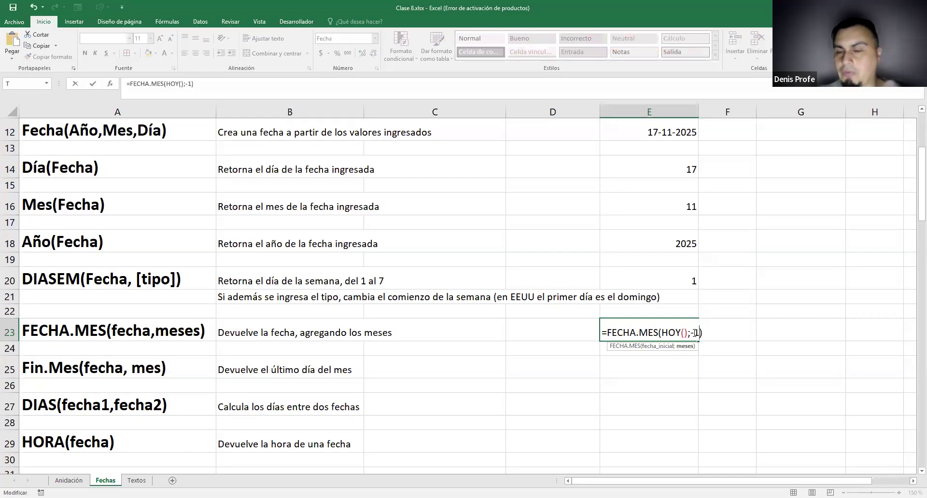
key("Return")
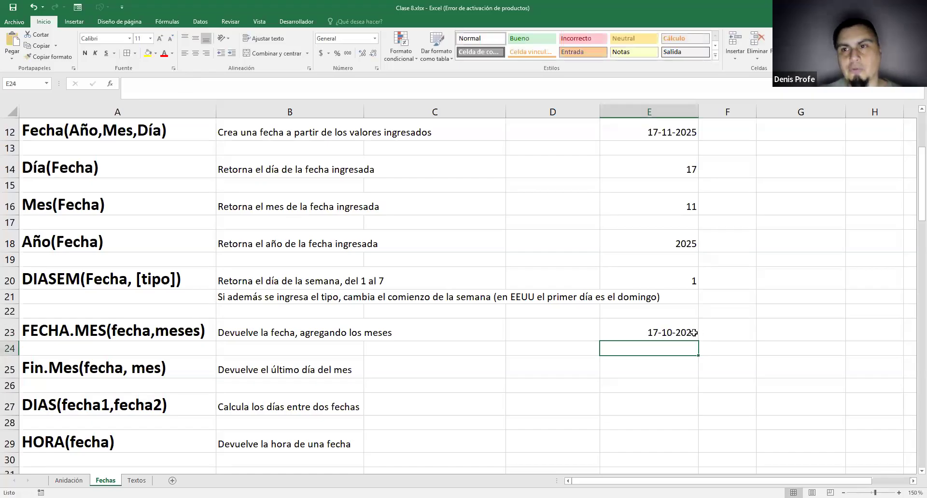
- Set the months argument in E23 to 0 so the formula reads =FECHA.MES(HOY();0)
double_click(694, 333)
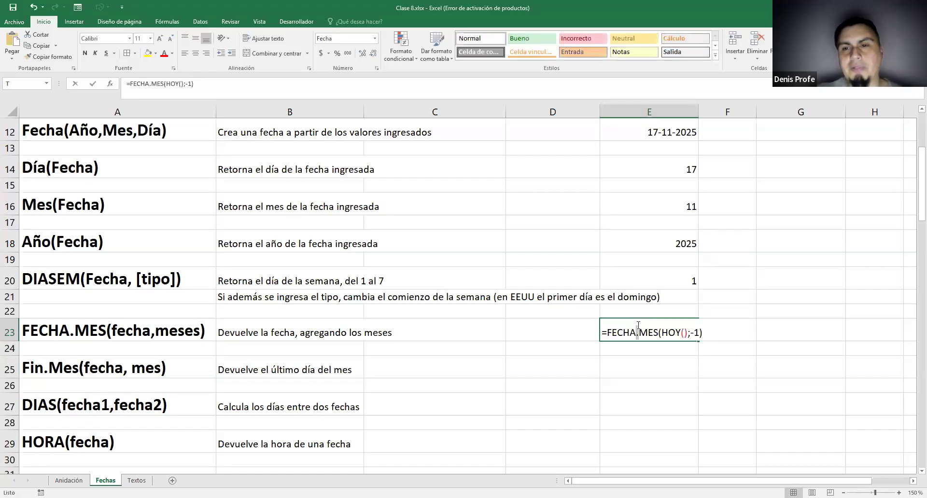
left_click(694, 333)
type("0")
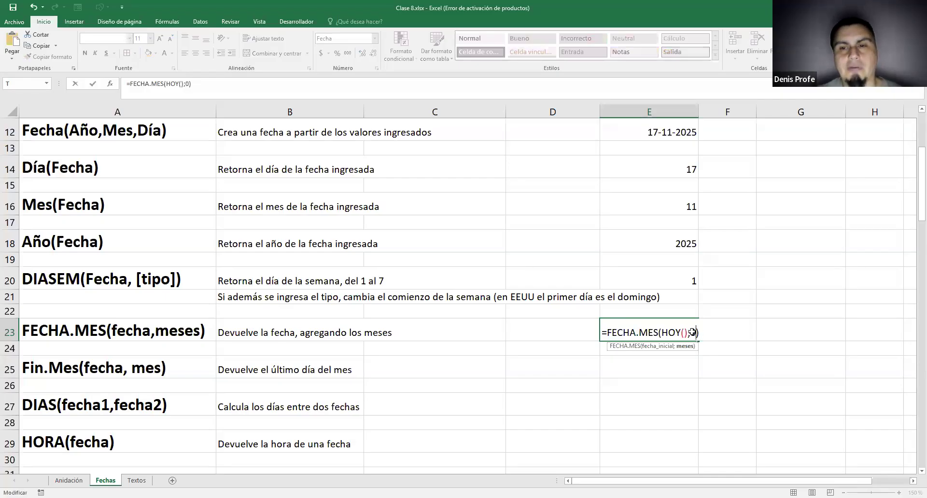
key("Return")
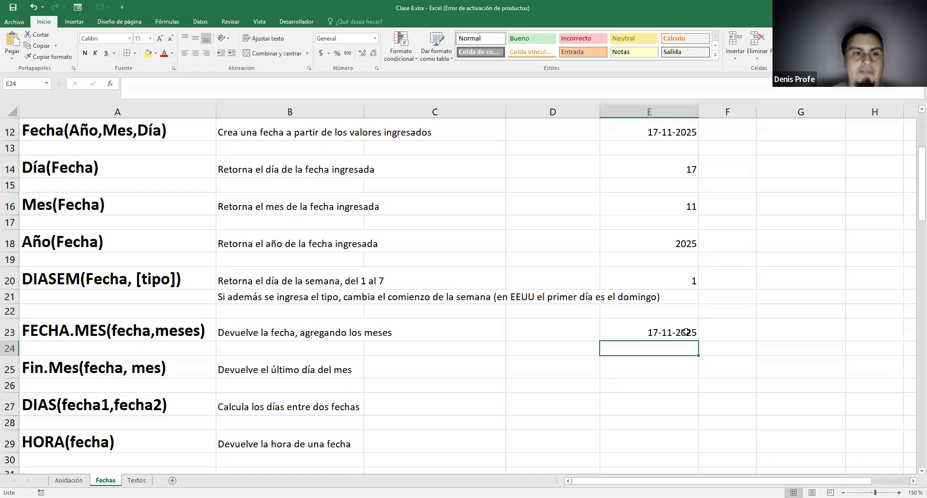
- Enter the formula =FIN.MES(HOY();0) in cell E25, in the Fin.Mes row
left_click(622, 374)
type("=")
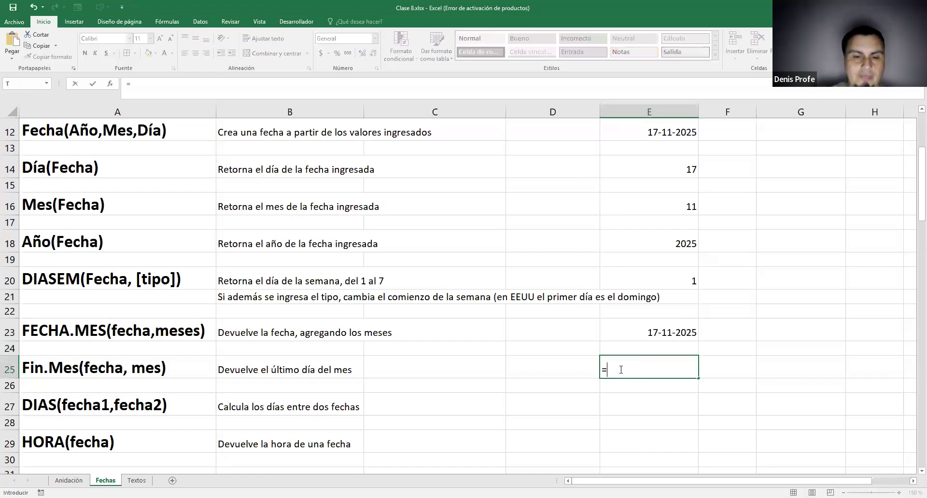
type("FIN.MES")
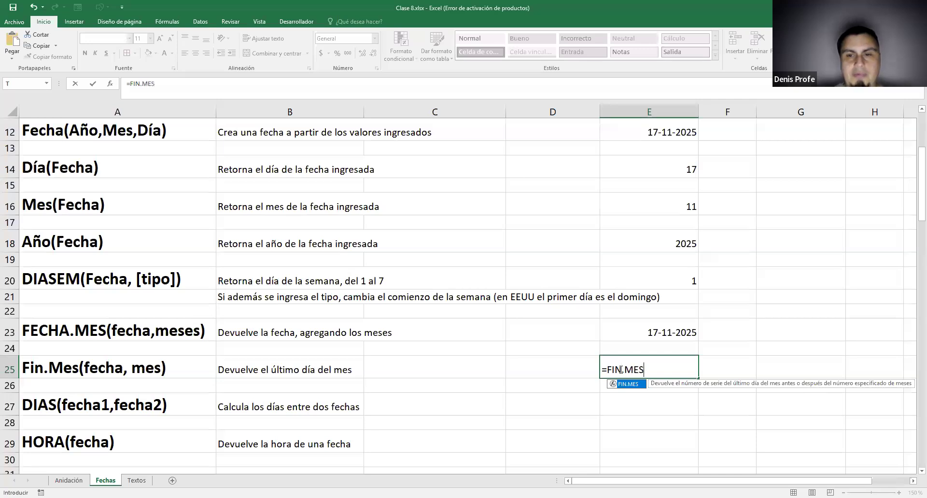
type("(")
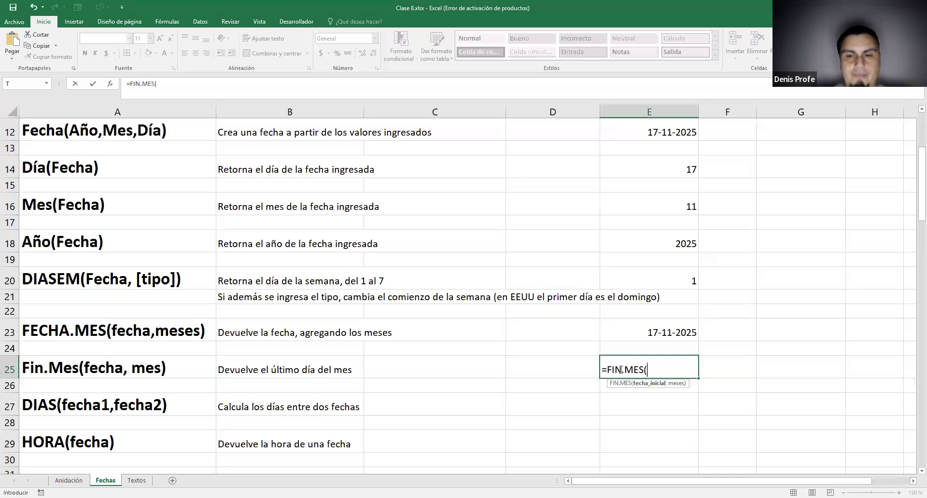
type("HOY()")
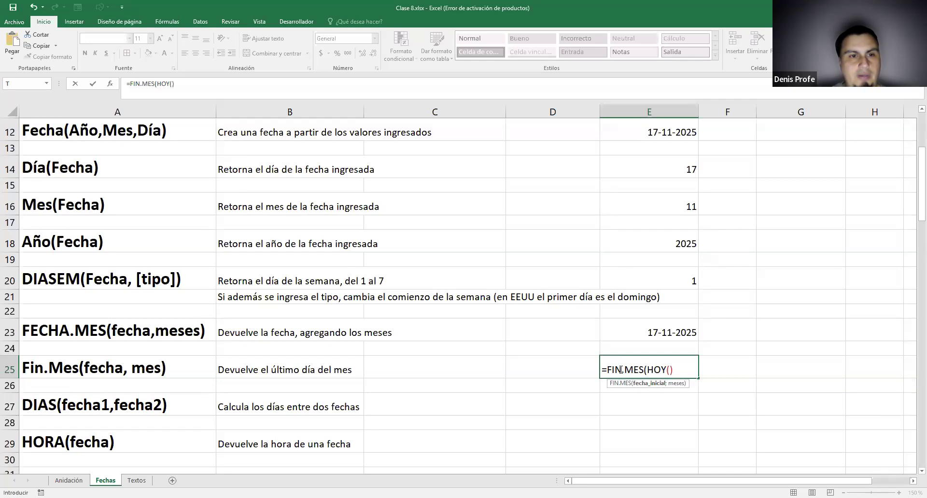
type(";")
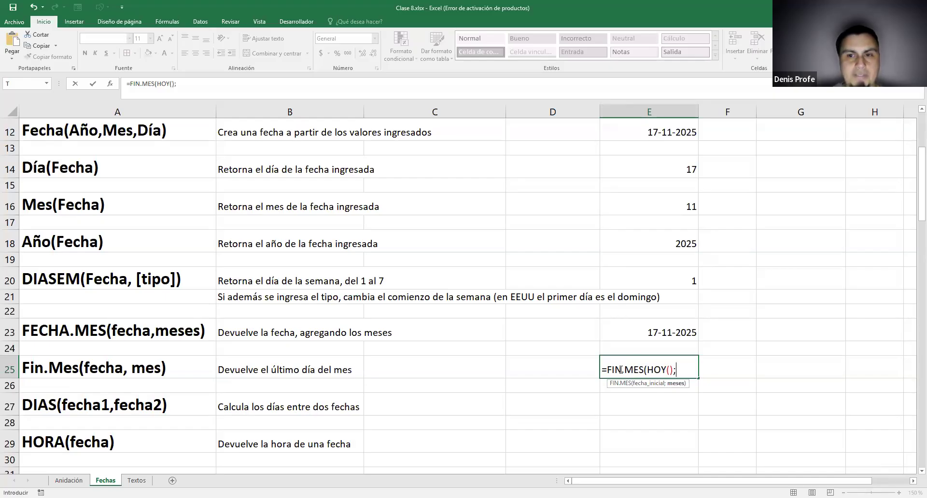
type("0)")
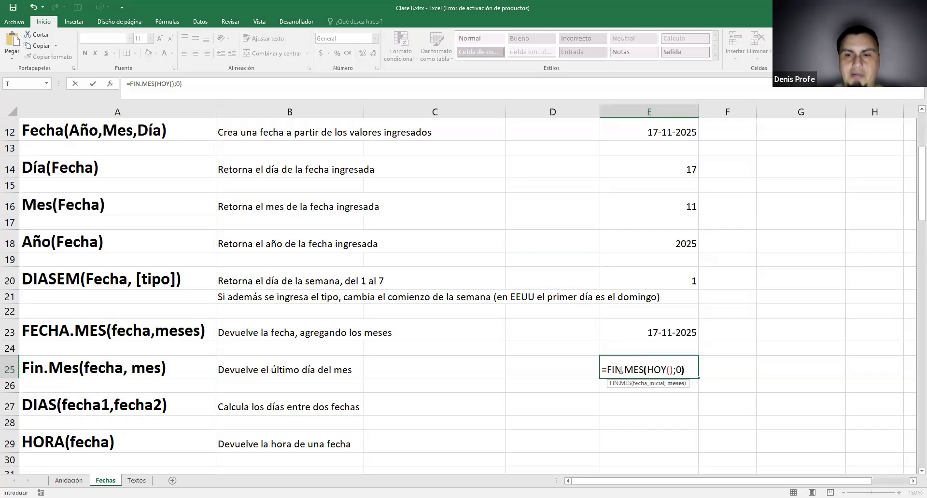
key("Return")
- Format the FIN.MES result in cell E25 as a short date (Fecha corta)
left_click(621, 370)
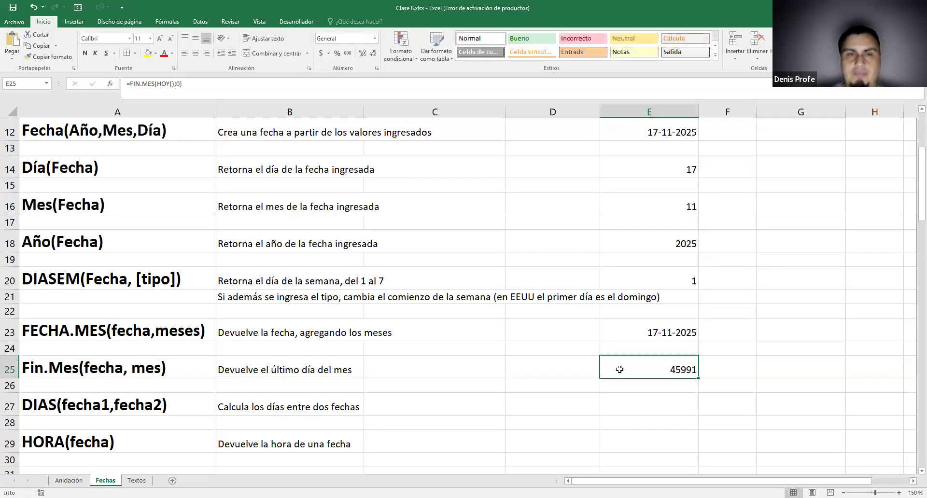
left_click(375, 38)
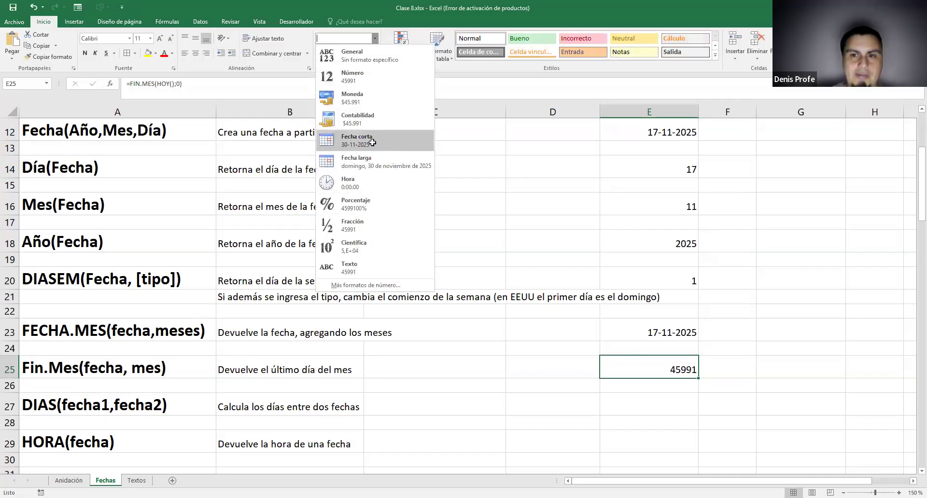
left_click(371, 141)
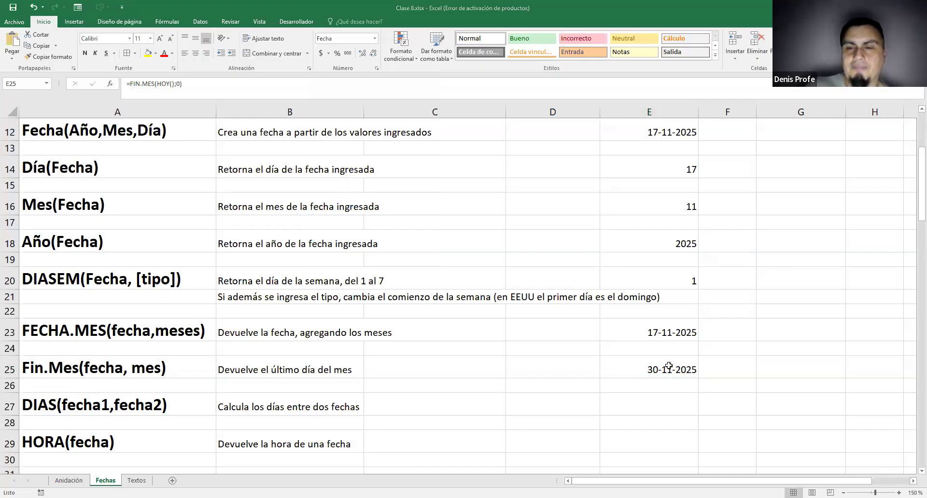
left_click(649, 370)
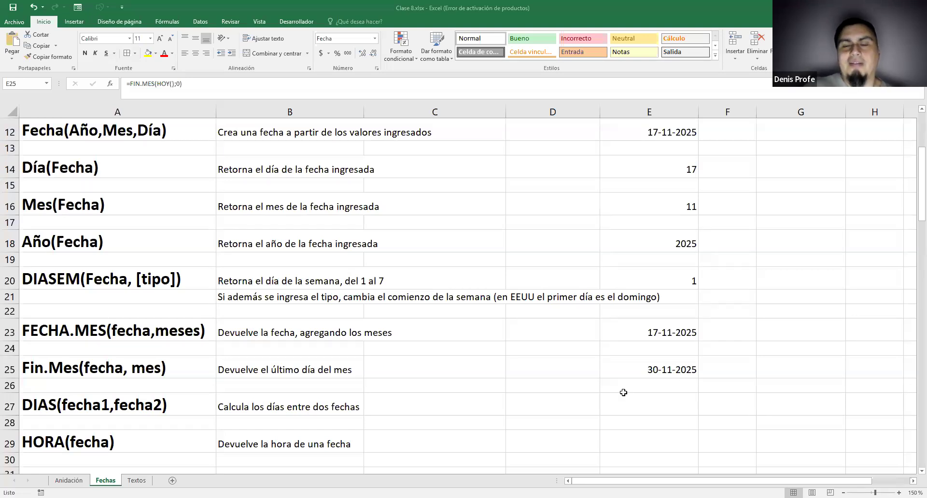
- Change the months argument of the FIN.MES formula in E25 to 1
left_click(635, 375)
double_click(666, 369)
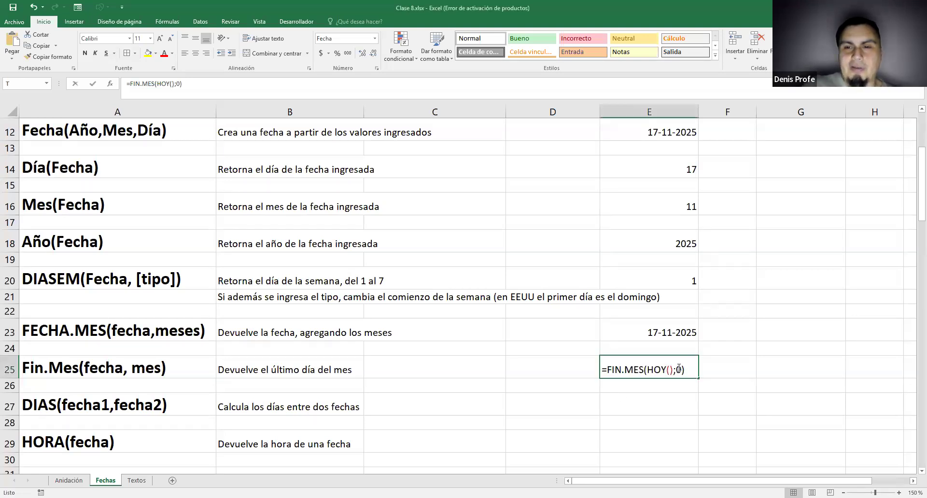
double_click(679, 369)
type("1")
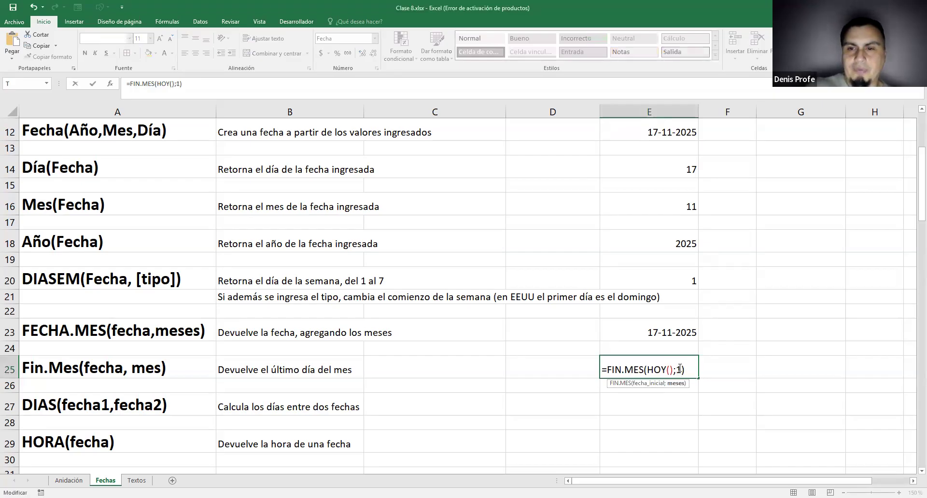
key("Return")
left_click(658, 369)
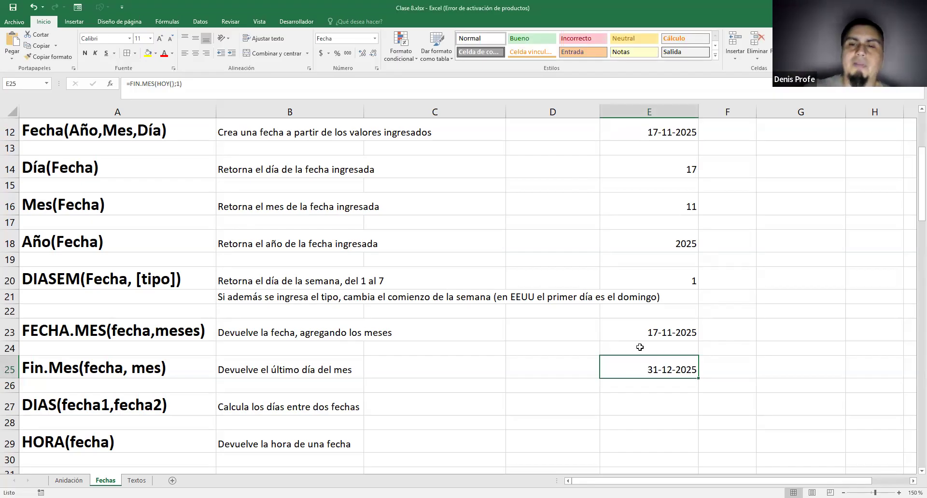
- Set the months argument in E25 to 3 so the formula reads =FIN.MES(HOY();3)
double_click(662, 370)
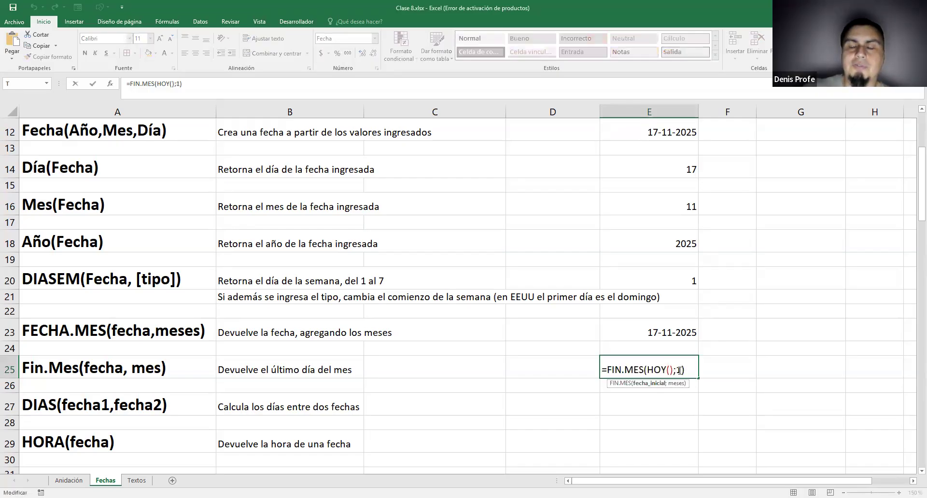
double_click(678, 370)
type("3")
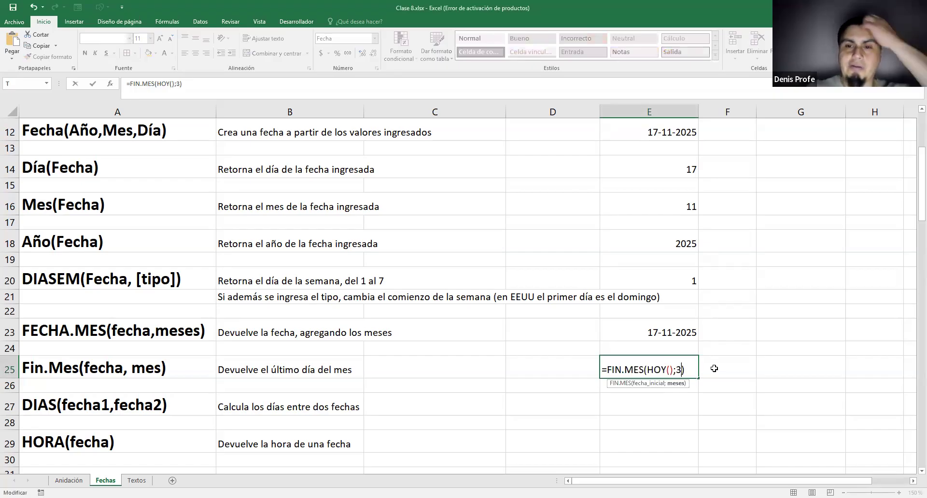
key("ctrl+Return")
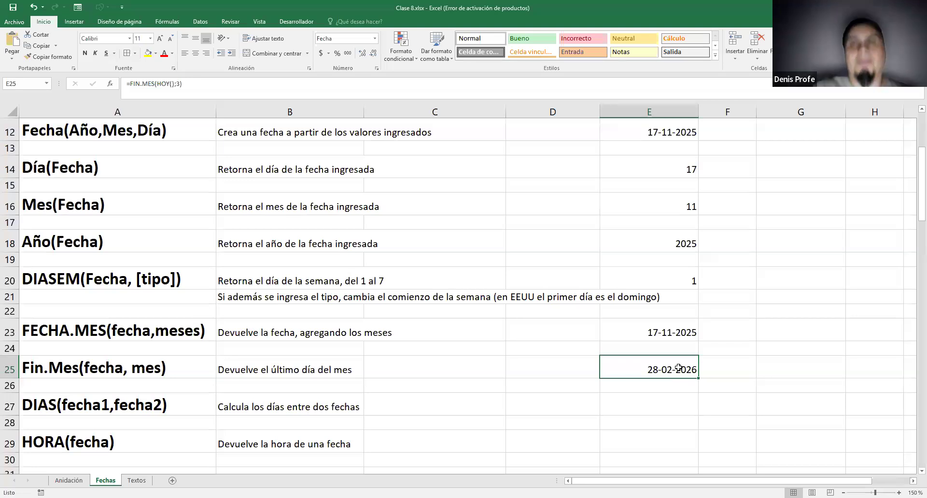
left_click(671, 385)
left_click(672, 372)
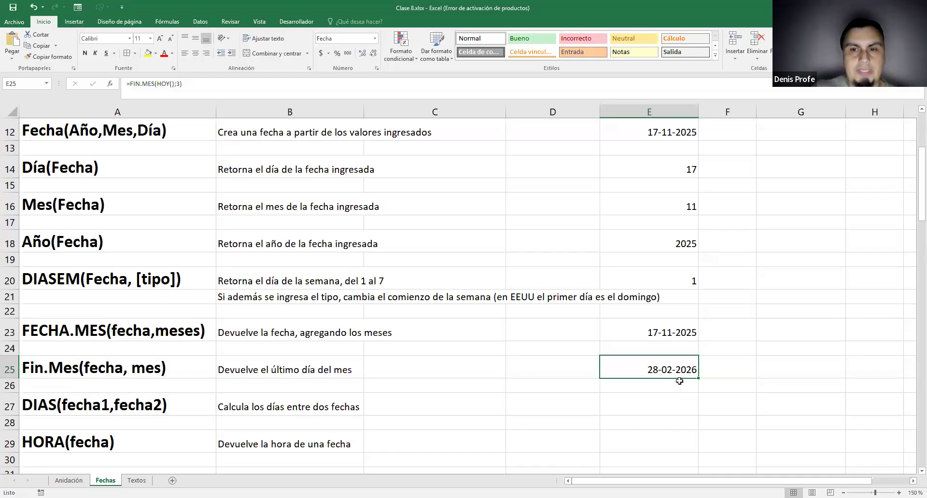
- Enter the formula =DIAS(HOY();"25/12/202") in cell E27, in the DIAS row
key("Down")
key("Down")
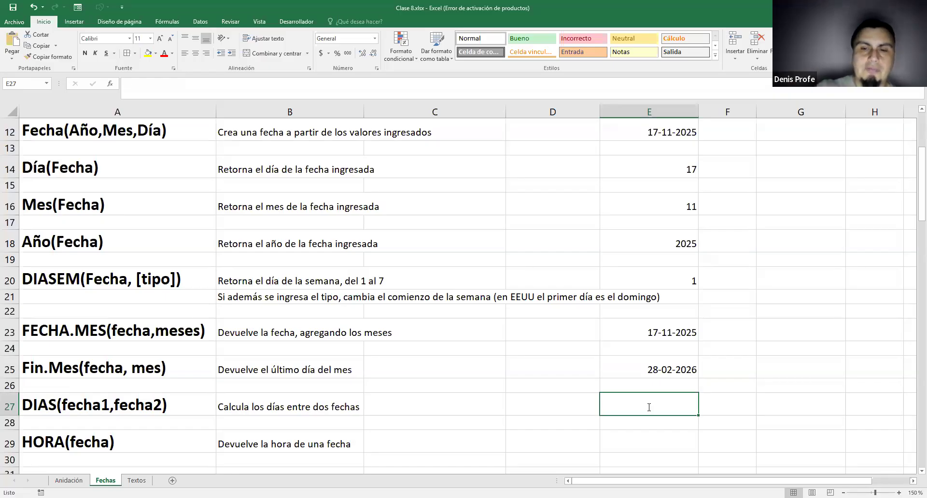
type("=")
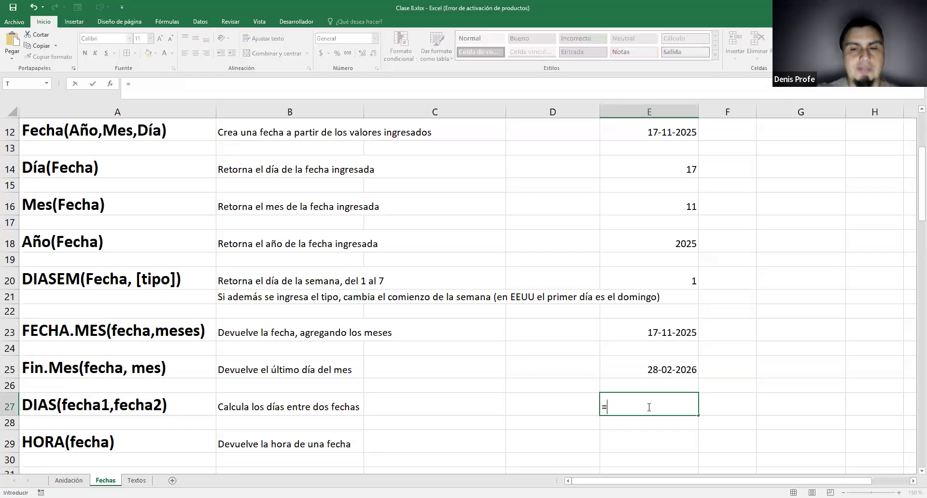
type("DIAS(")
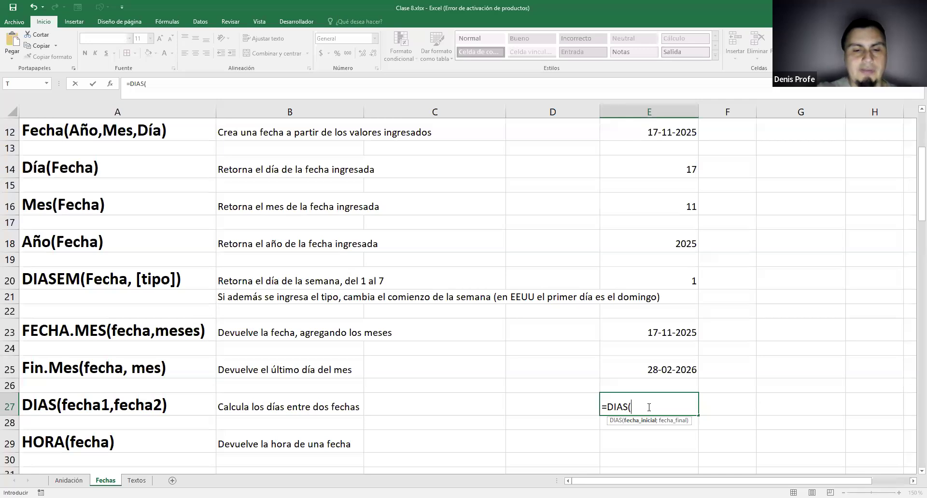
type("HOY();")
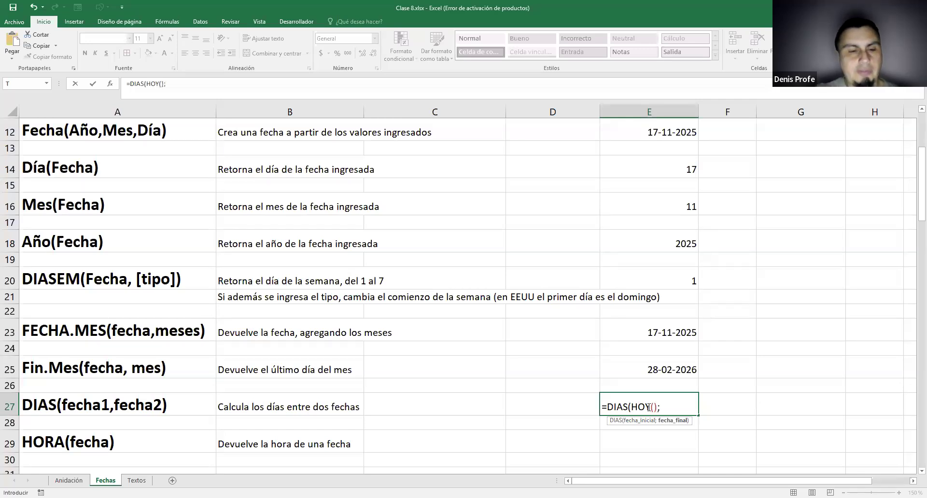
type("\"")
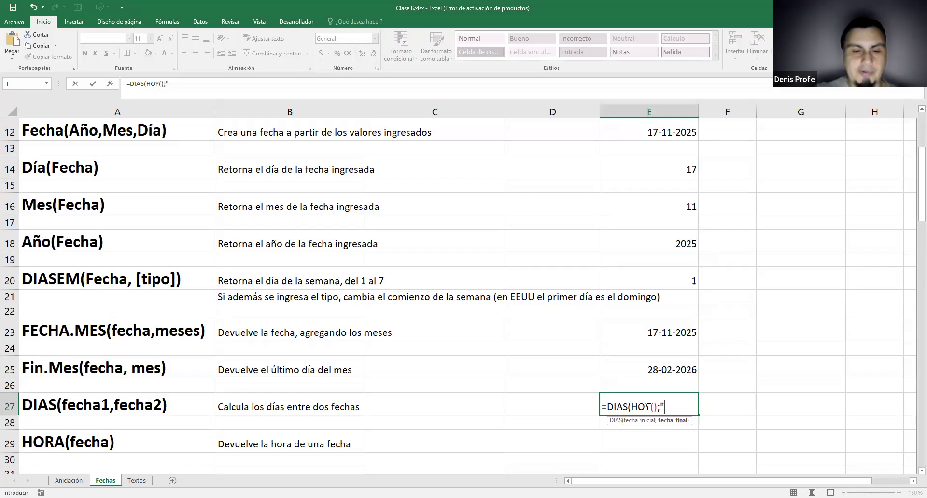
type("25/1")
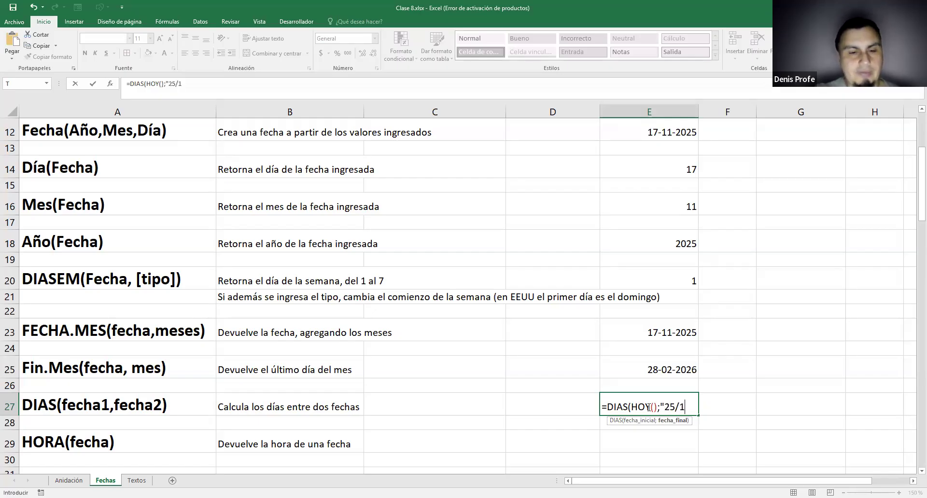
type("2/2025")
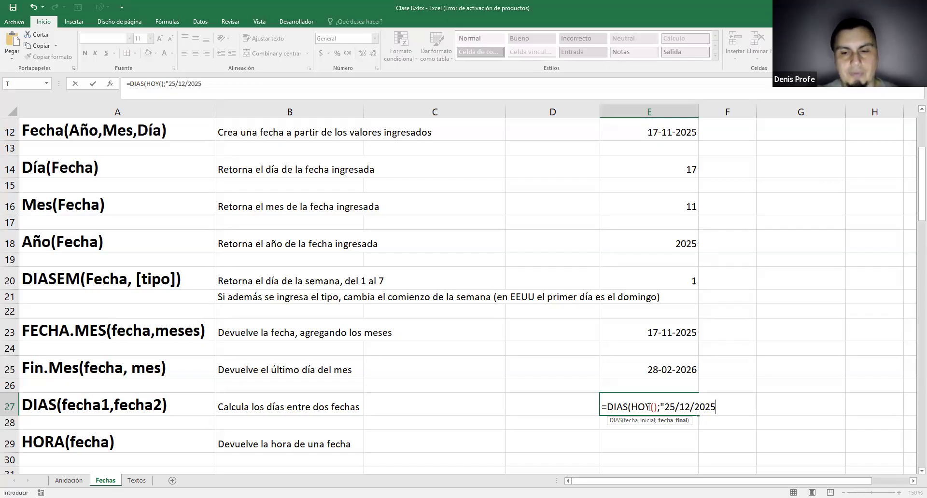
key("BackSpace")
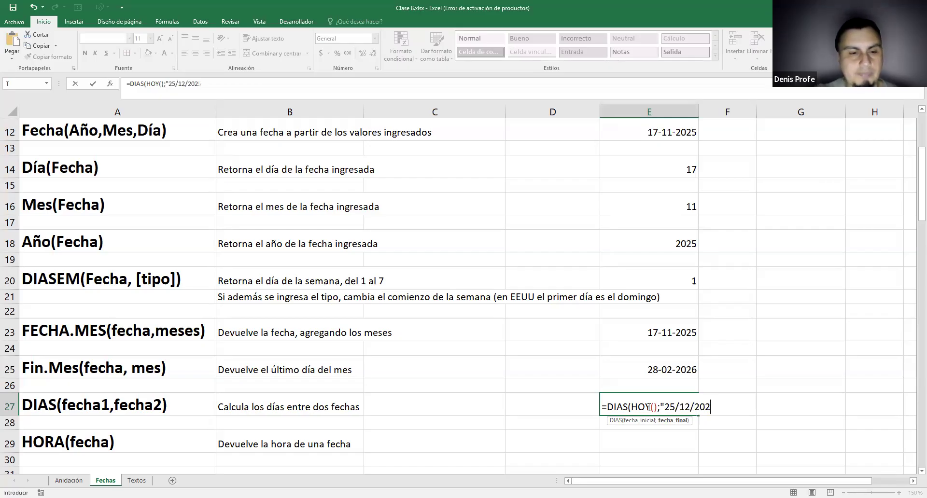
type("\")")
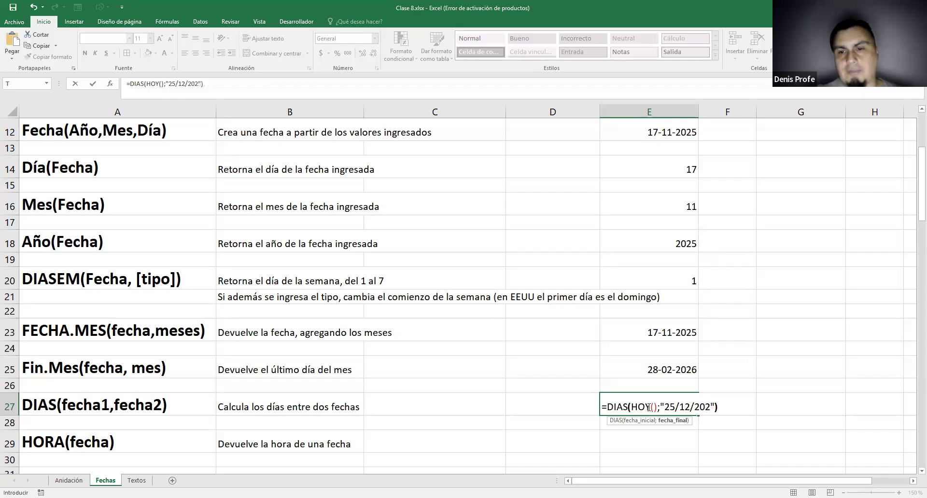
left_click_drag(632, 408, 723, 407)
left_click(723, 407)
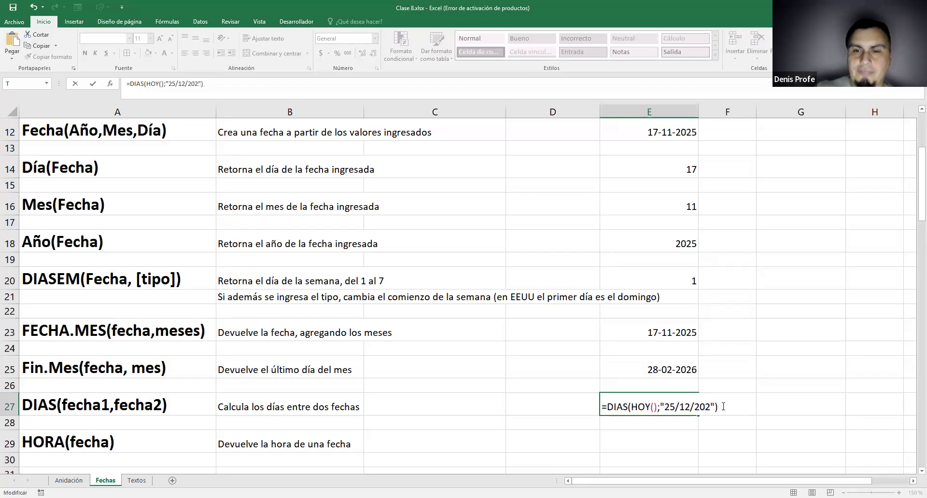
key("Return")
key("Up")
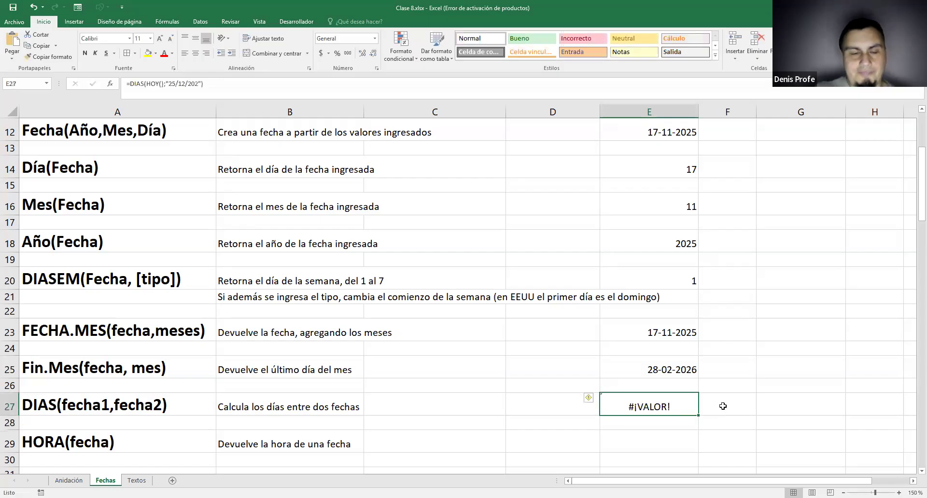
- Correct the end date in the DIAS formula in E27 so it reads =DIAS(HOY();"25/12/2025")
key("F2")
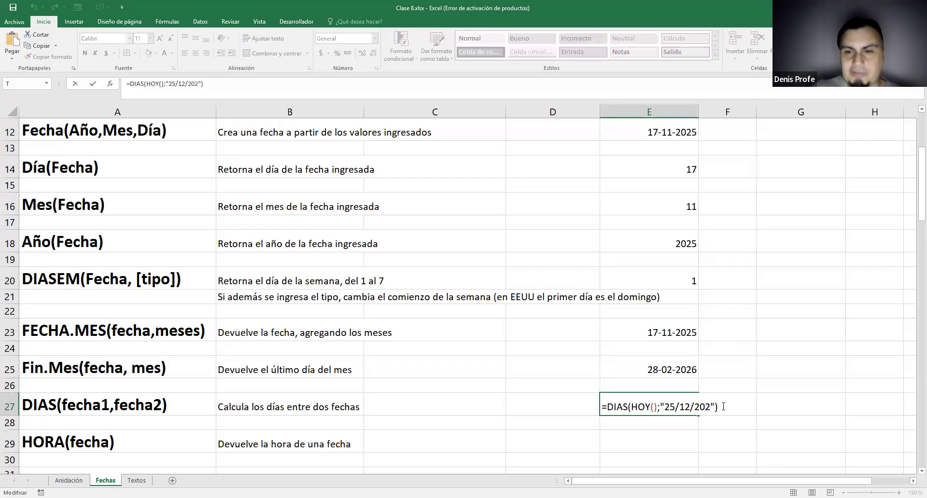
key("Left")
type("5")
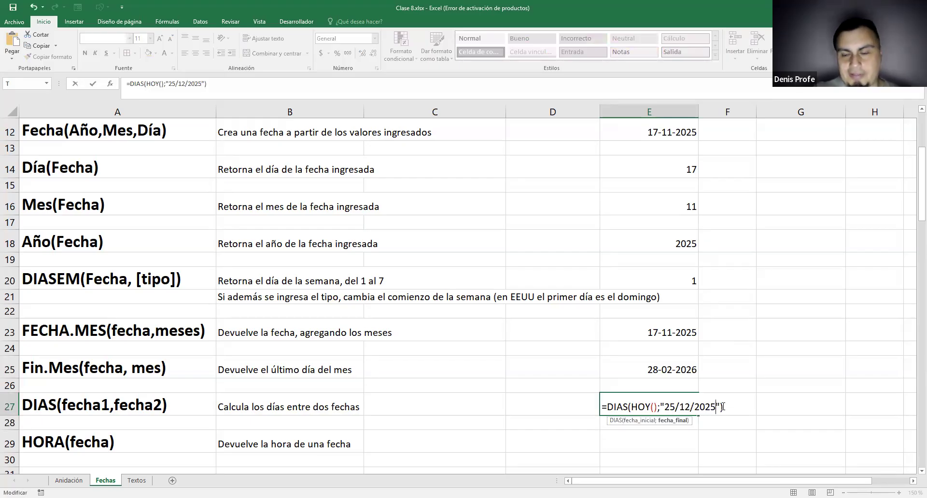
key("Return")
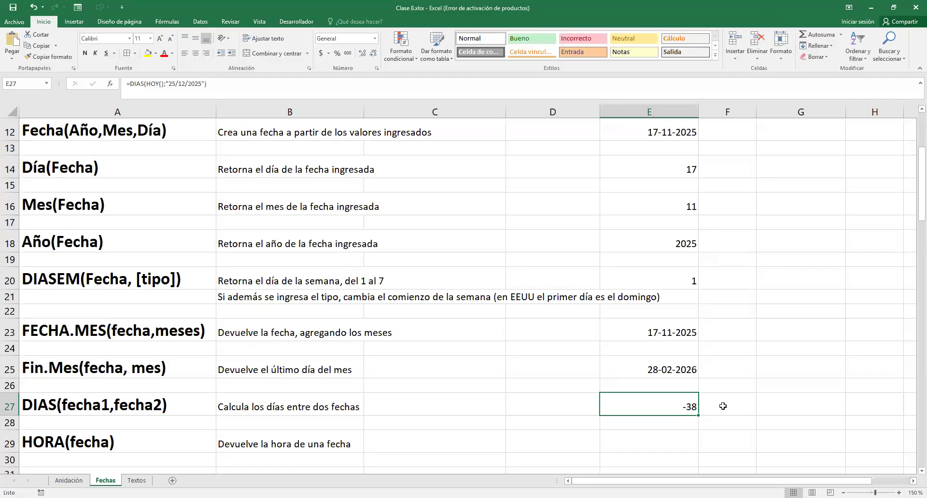
- Examine the HOY() and date arguments of the DIAS formula in E27 without changing them
double_click(667, 400)
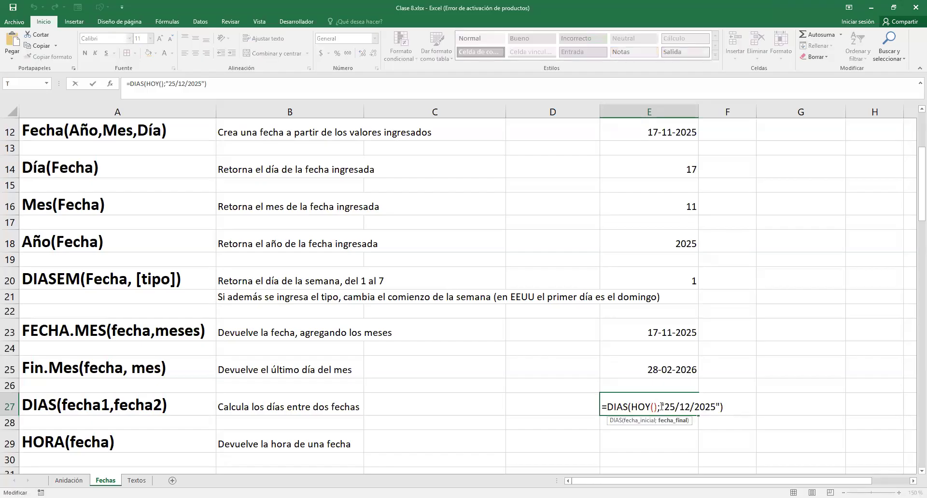
left_click_drag(631, 407, 655, 407)
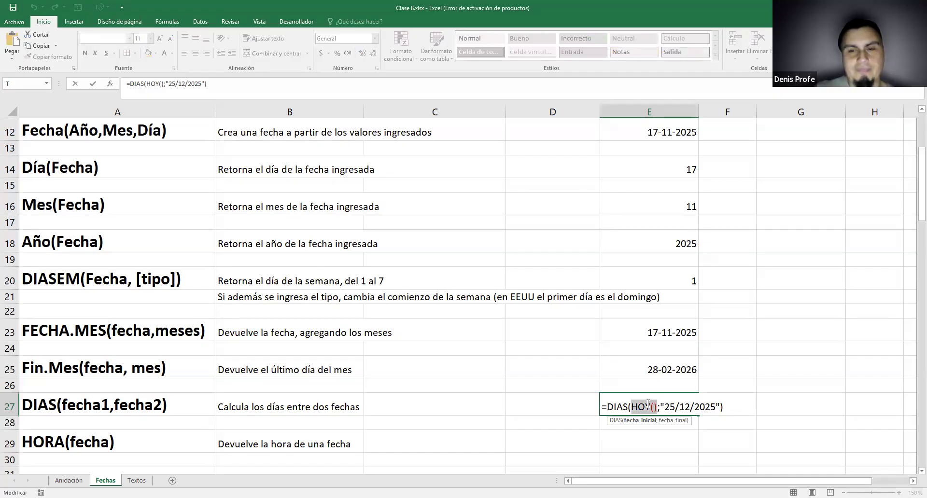
key("Escape")
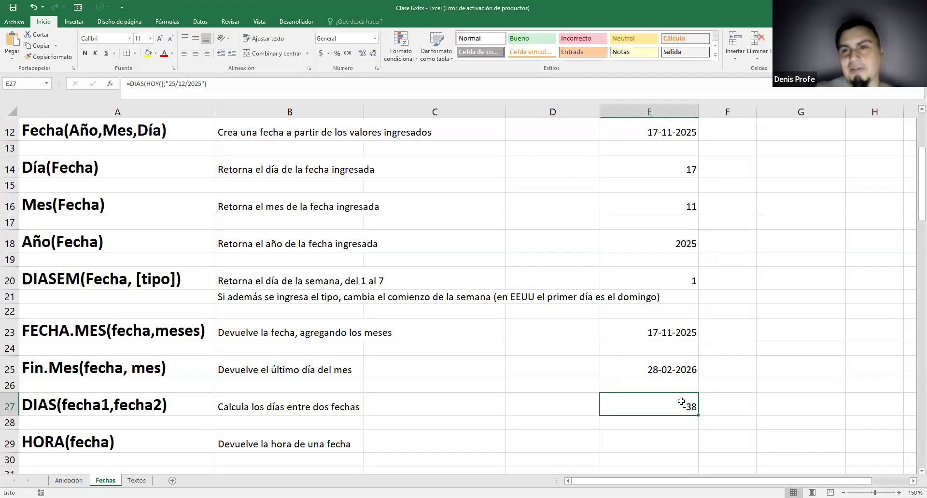
double_click(681, 405)
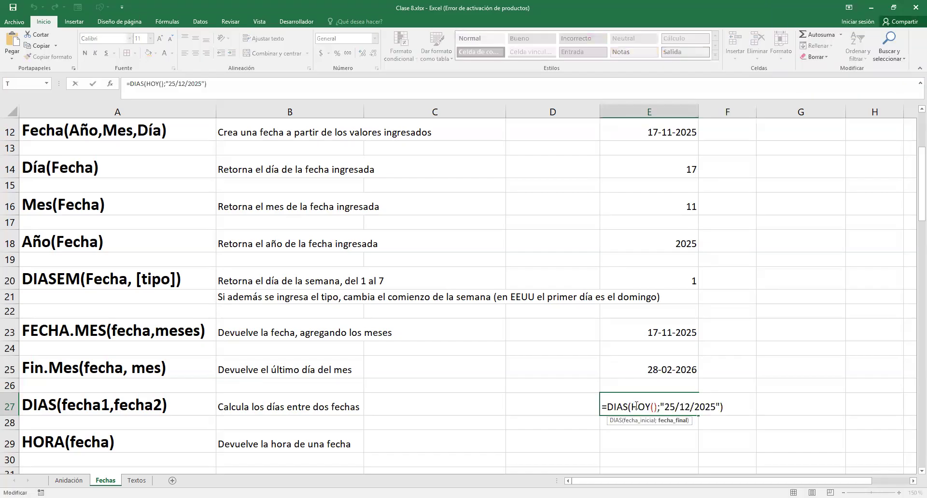
left_click_drag(632, 406, 657, 407)
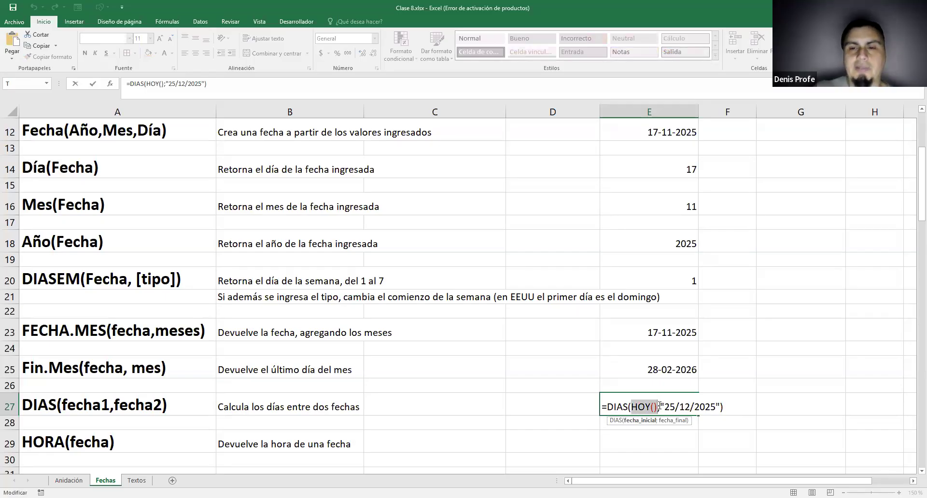
left_click(703, 408)
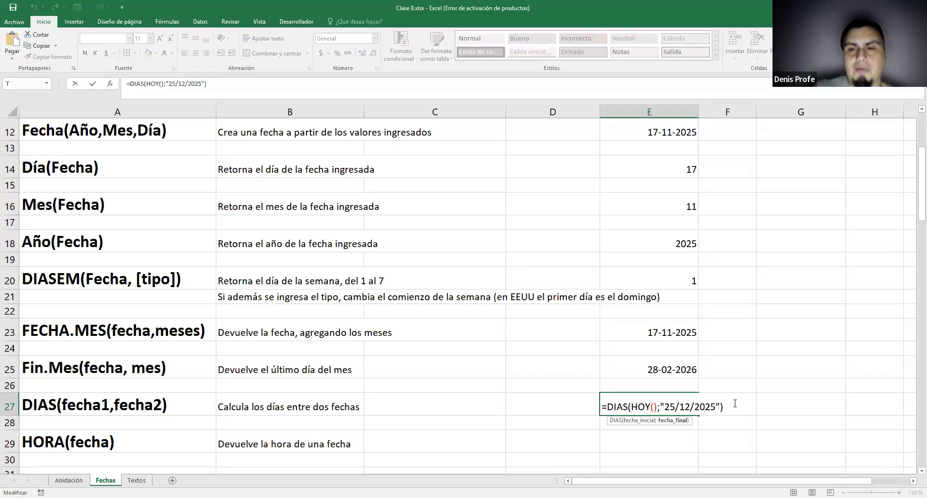
key("Return")
- Swap the two arguments of the formula in E27 so it reads =DIAS("25/12/2025";HOY())
double_click(671, 411)
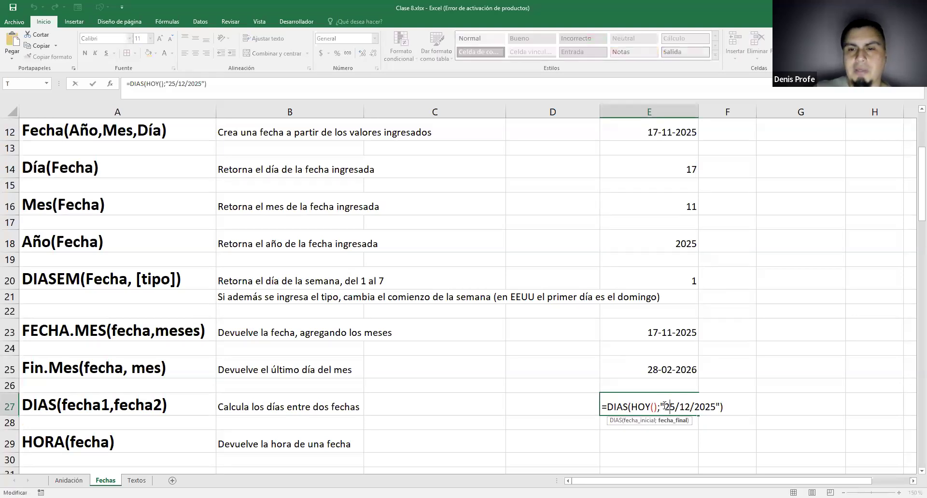
left_click_drag(660, 407, 721, 408)
key("ctrl+c")
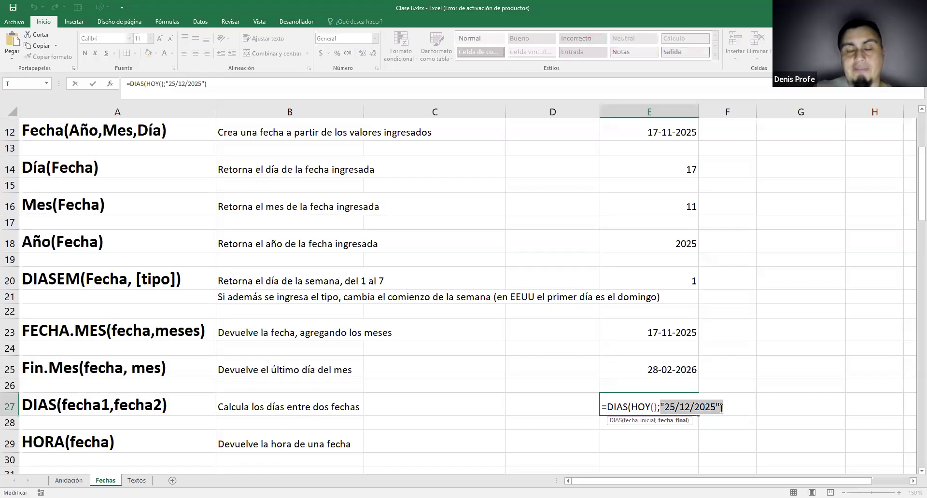
key("Delete")
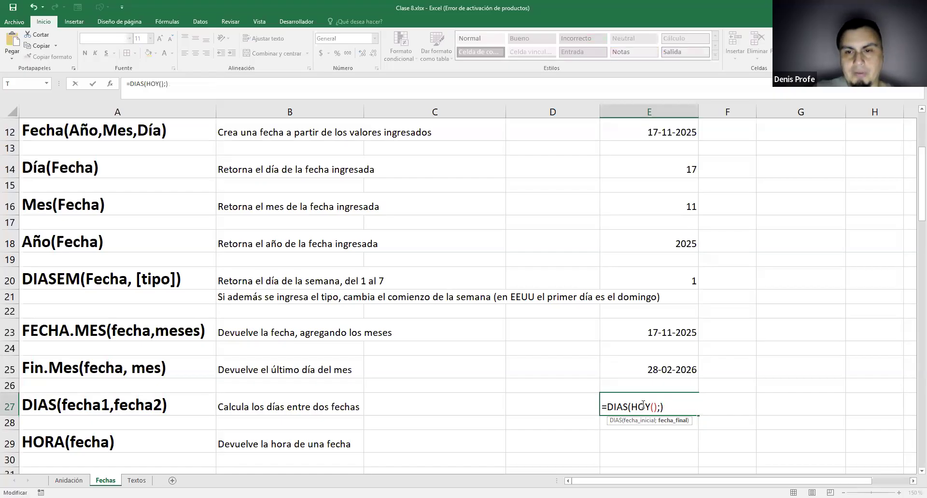
key("Left")
key("Left")
key("Left")
key("Left")
key("Left")
key("Left")
key("ctrl+v")
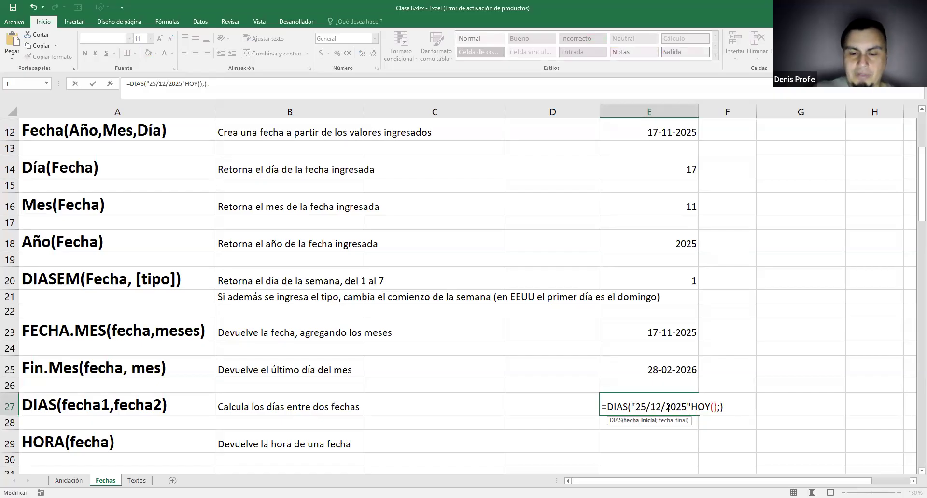
type(";")
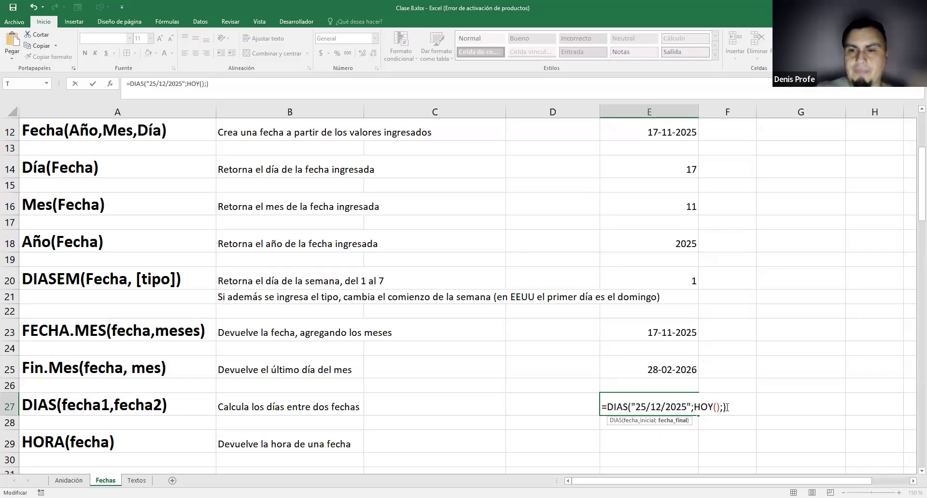
key("BackSpace")
left_click_drag(632, 406, 720, 407)
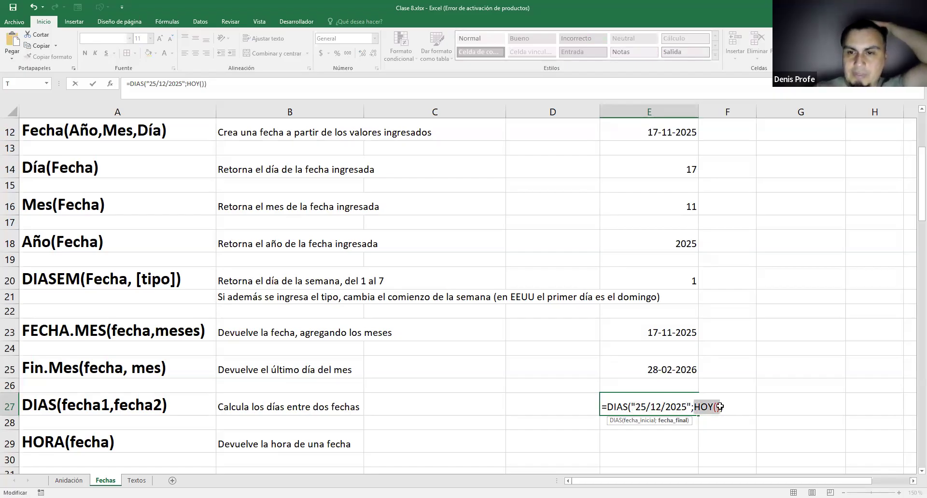
key("ctrl+Return")
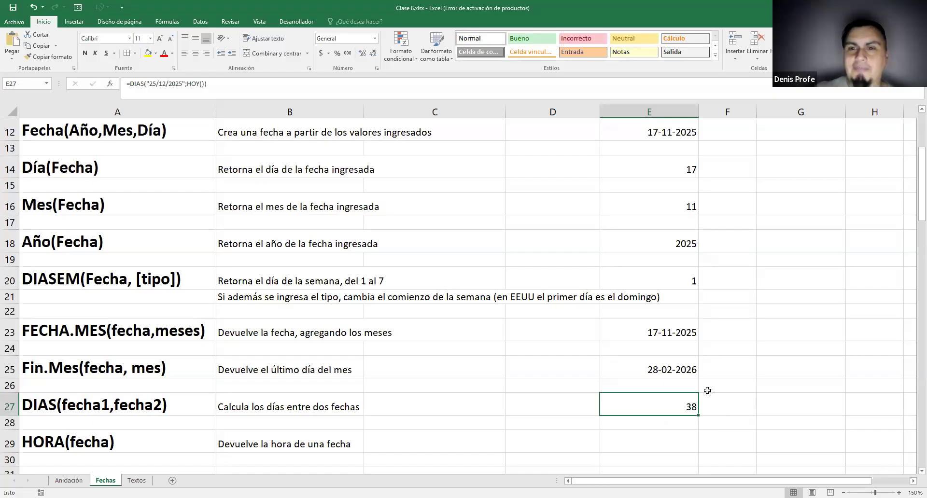
- Review the argument order of the DIAS formula in E27 and leave the cell unedited
double_click(667, 410)
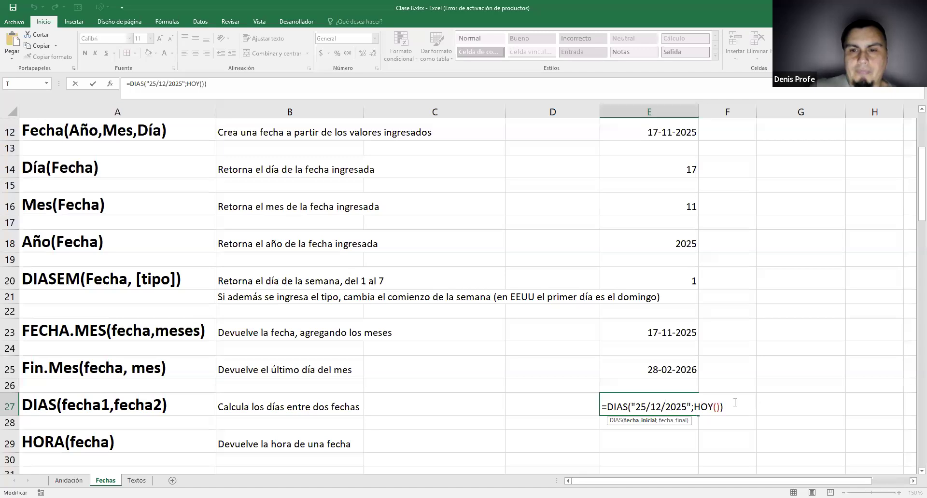
left_click(534, 405)
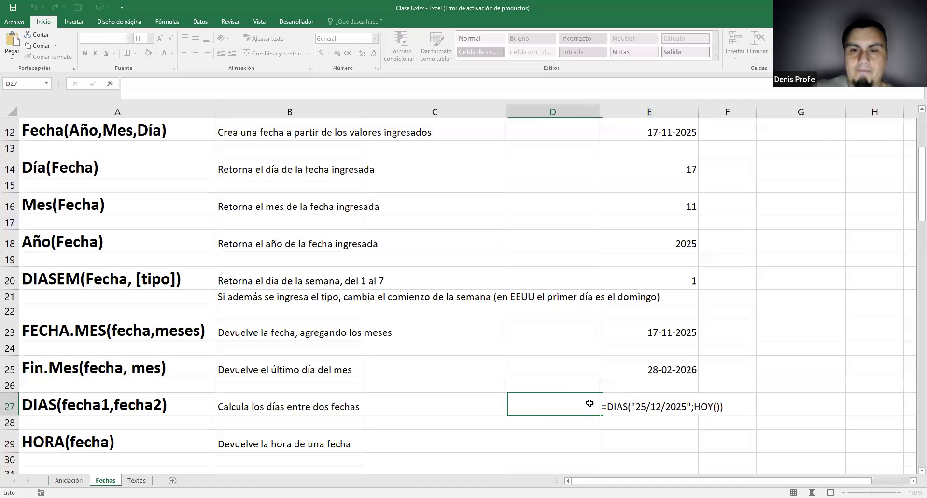
left_click(638, 403)
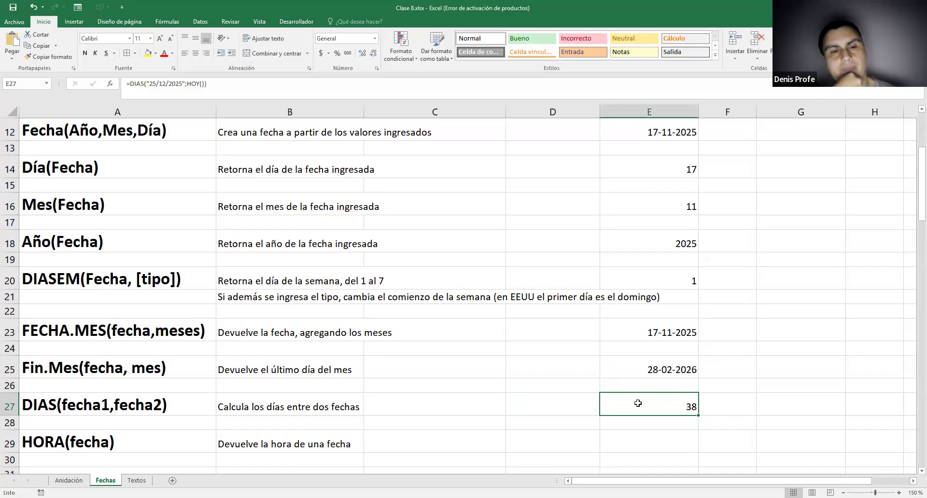
- Rename the arguments in the A27 label so it reads DIAS(fechaFin,fechaInicio)
left_click(105, 403)
double_click(105, 403)
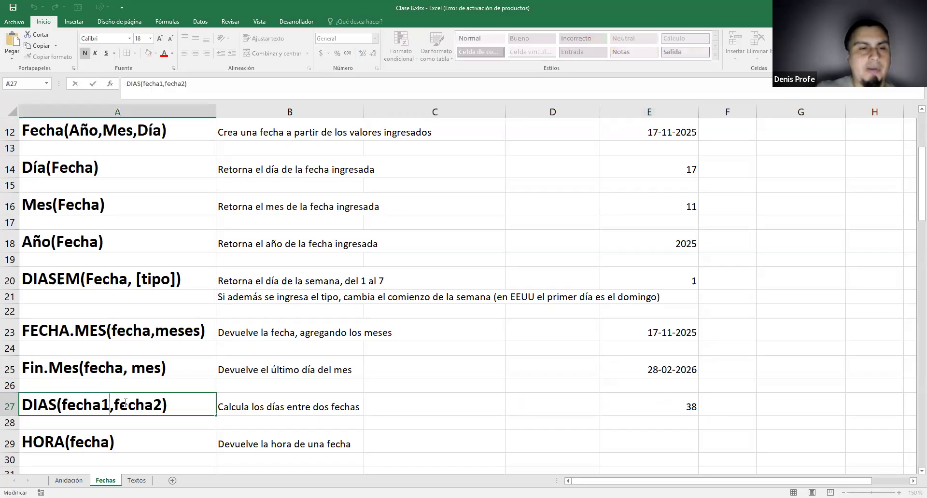
key("BackSpace")
type("Fin")
key("Right")
key("Right")
key("Right")
key("Right")
key("Right")
key("Right")
key("Right")
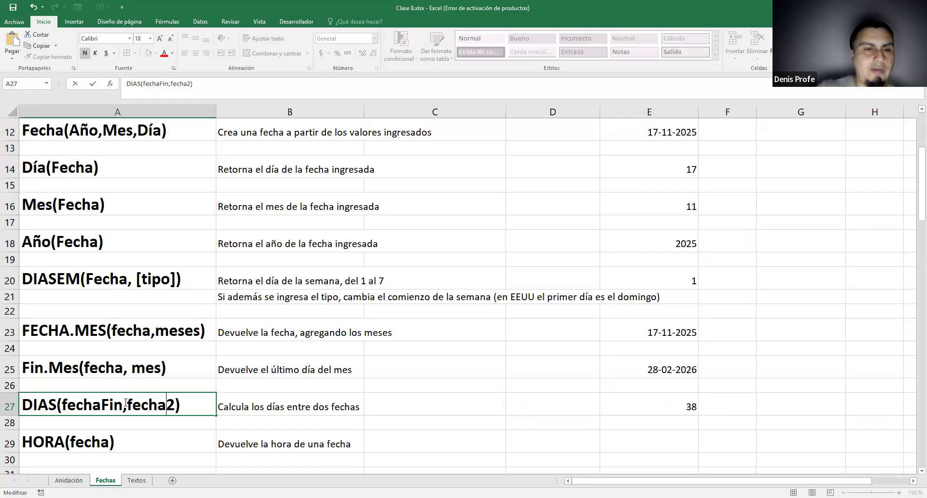
key("BackSpace")
type("Inicio")
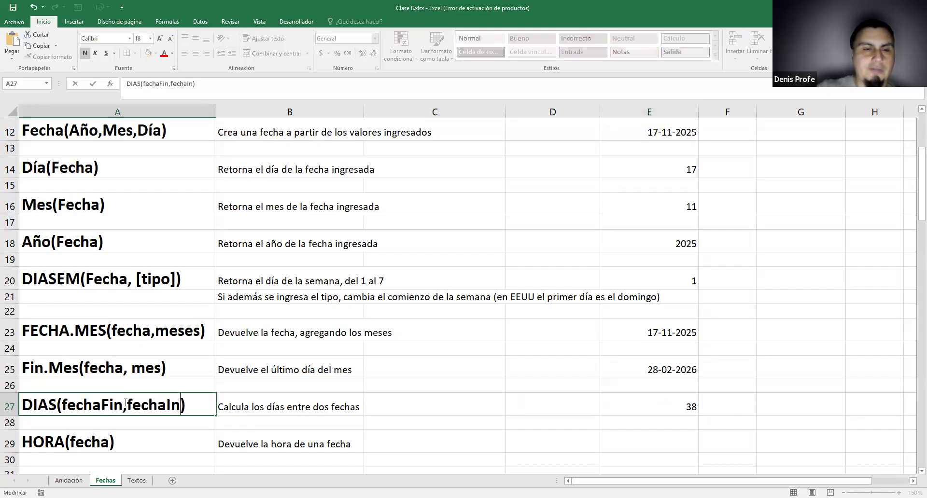
key("Return")
left_click(125, 403)
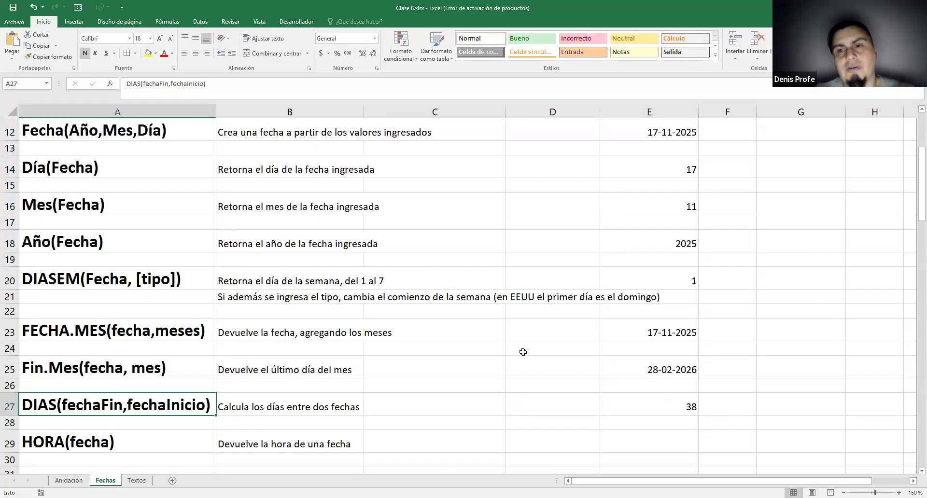
- Enter HORA(HOY()) without an equals sign in cell E29, in the HORA row
scroll(440, 265, "down", 2)
scroll(441, 265, "up", 1)
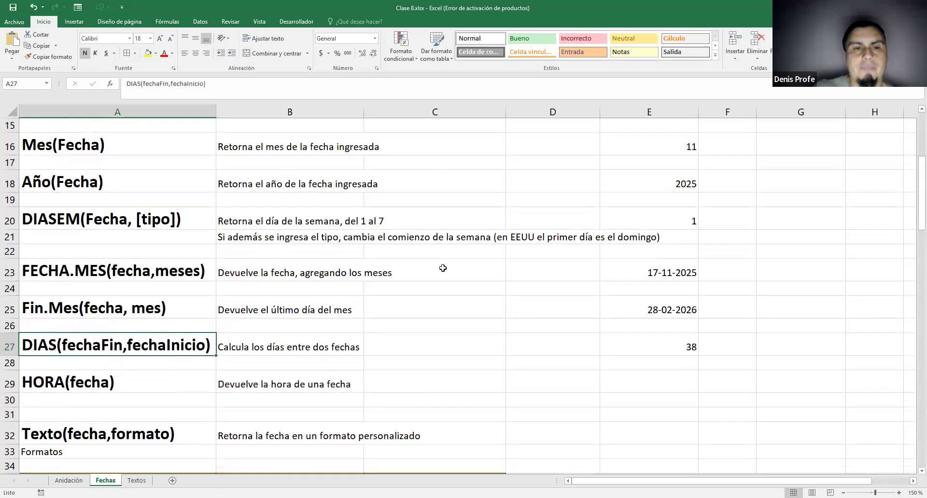
left_click(459, 327)
left_click(435, 342)
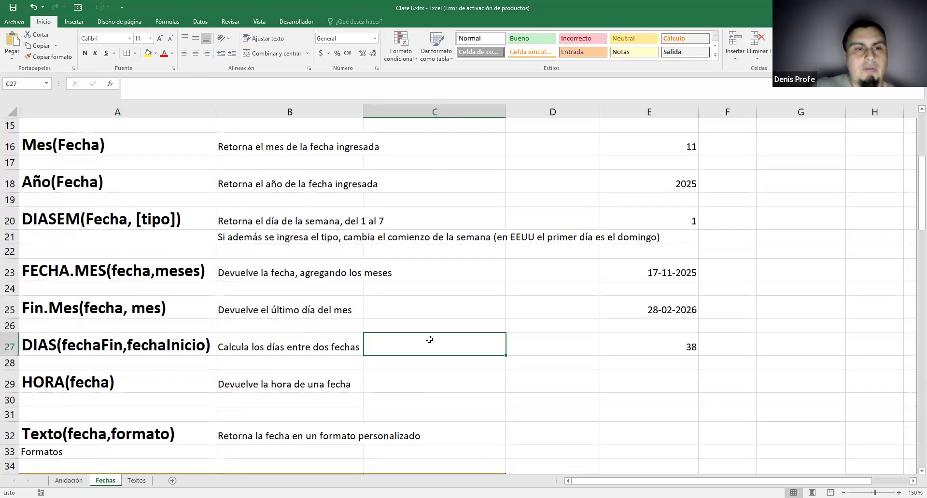
left_click(66, 382)
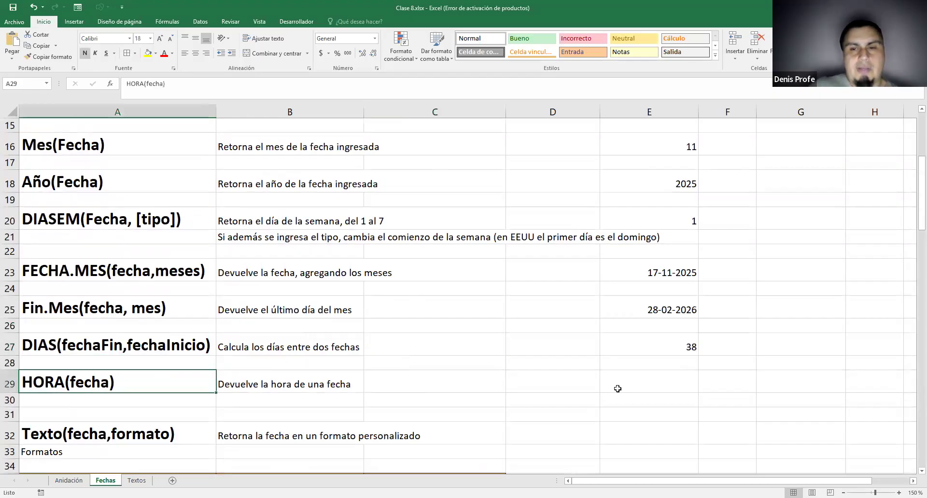
left_click(618, 385)
type("HORA")
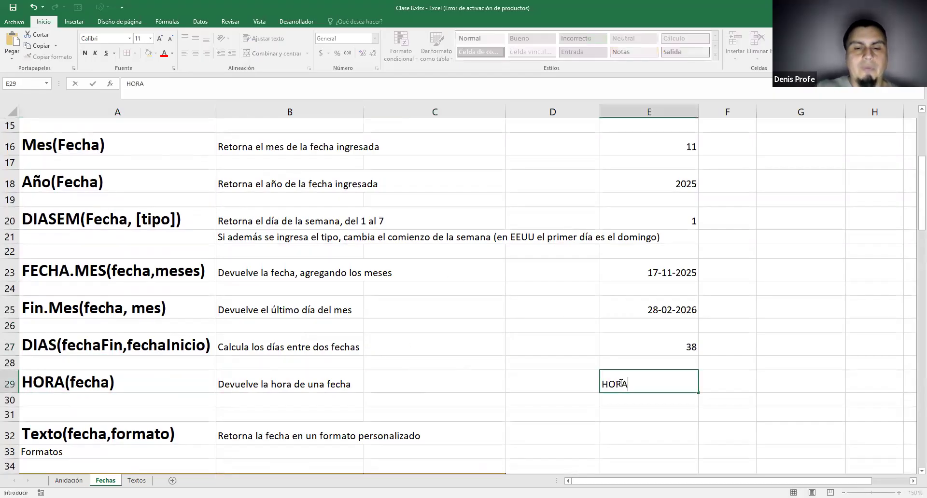
type("(HOY())")
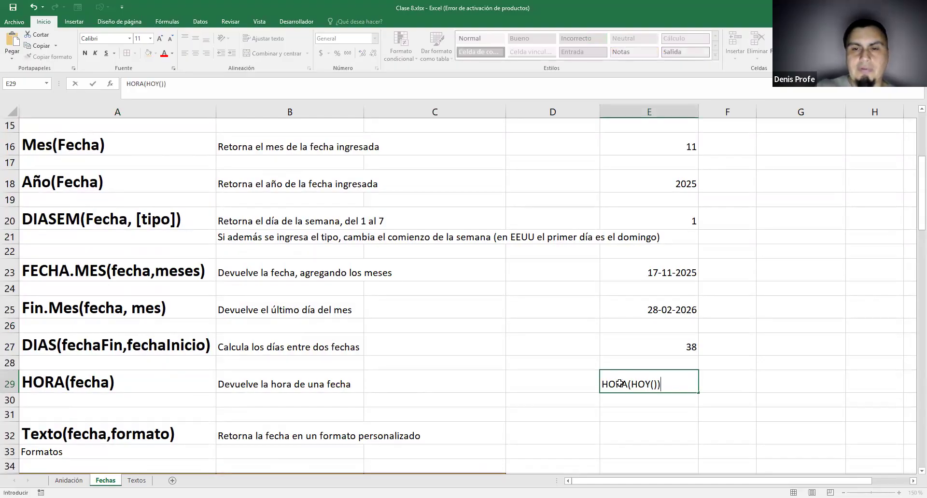
key("Return")
- Add the missing equals sign in E29 so the formula reads =HORA(HOY())
key("Up")
key("F2")
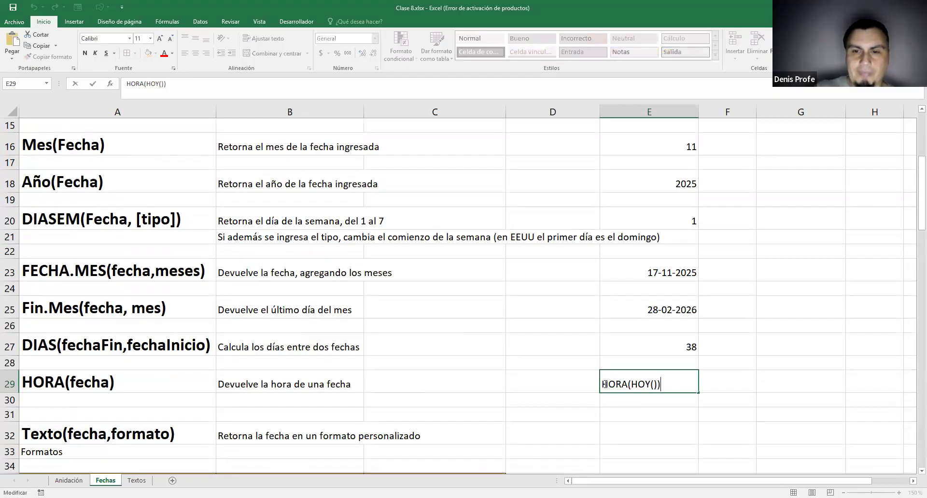
key("Home")
type("=")
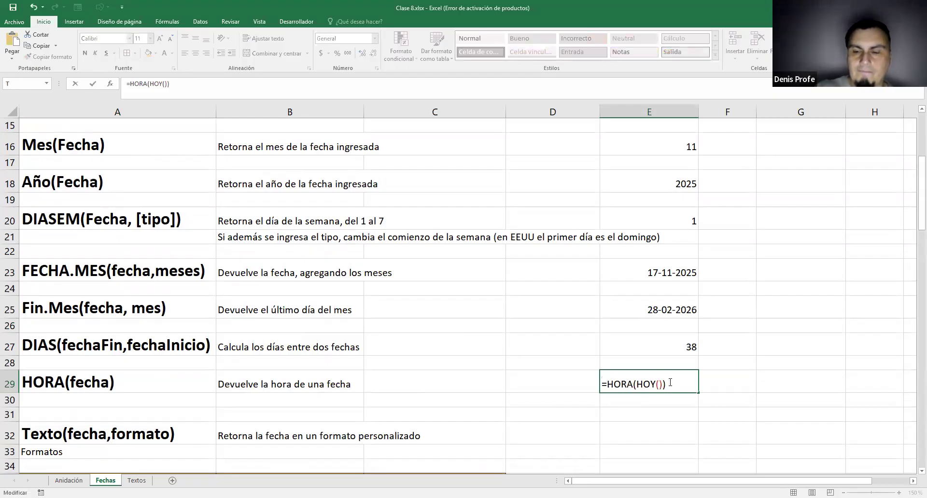
key("Return")
- Replace the HOY() argument in E29 with AHORA() so the formula reads =HORA(AHORA())
left_click(669, 382)
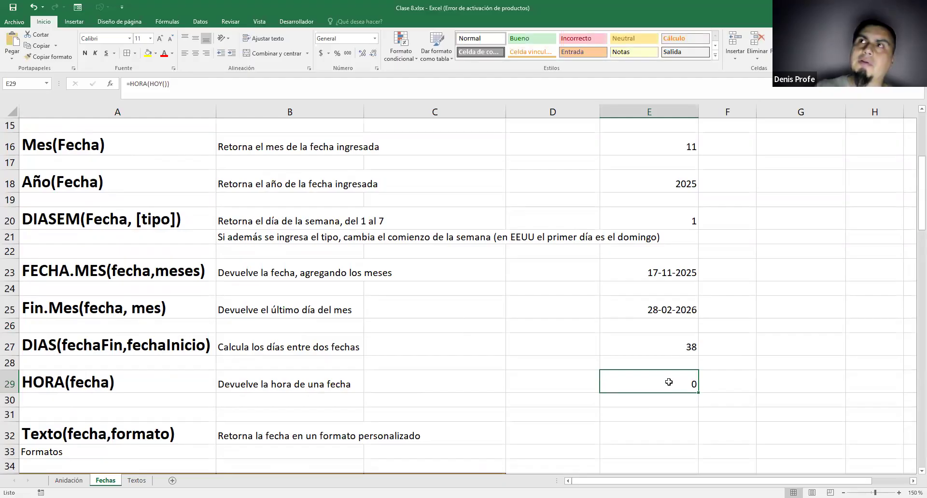
double_click(669, 382)
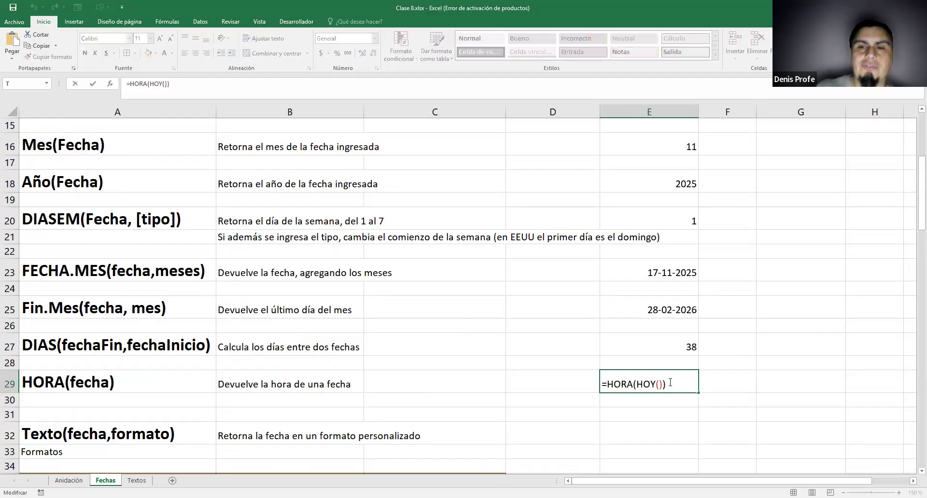
left_click_drag(662, 383, 639, 380)
key("BackSpace")
type("A")
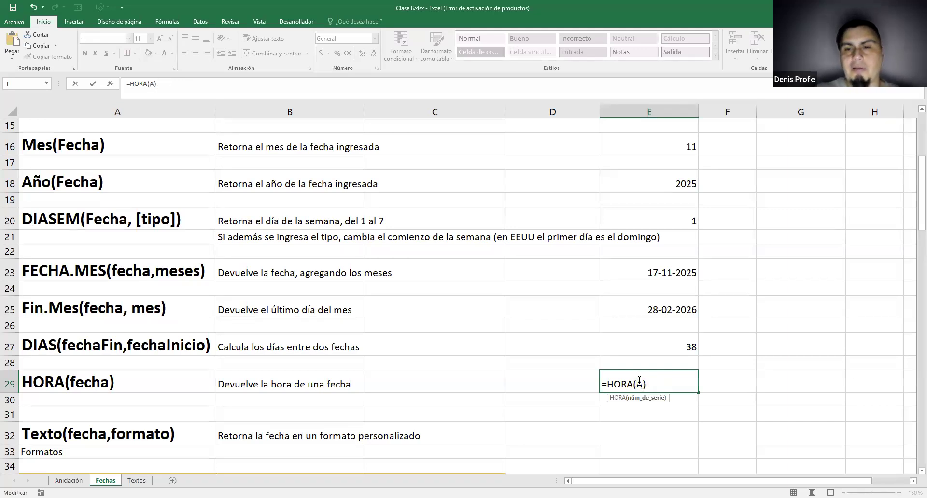
type("HORA()")
key("ctrl+Return")
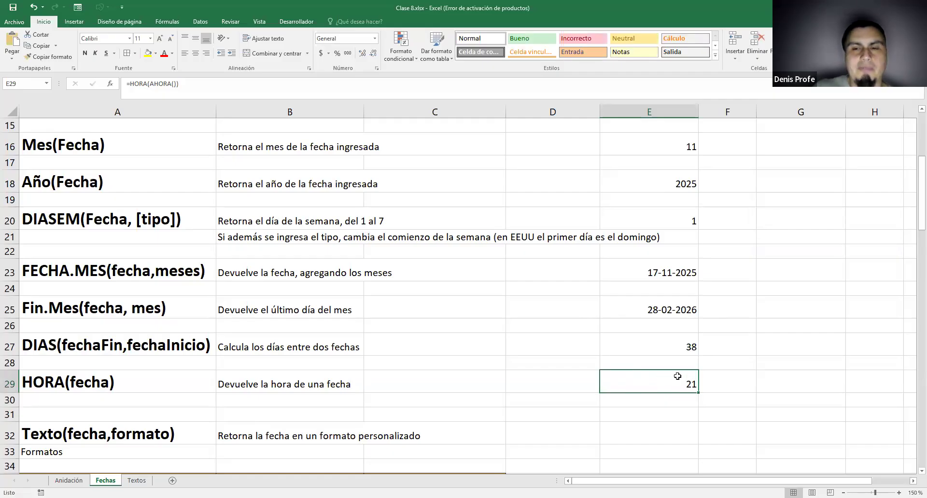
scroll(647, 377, "down", 2)
scroll(648, 377, "up", 2)
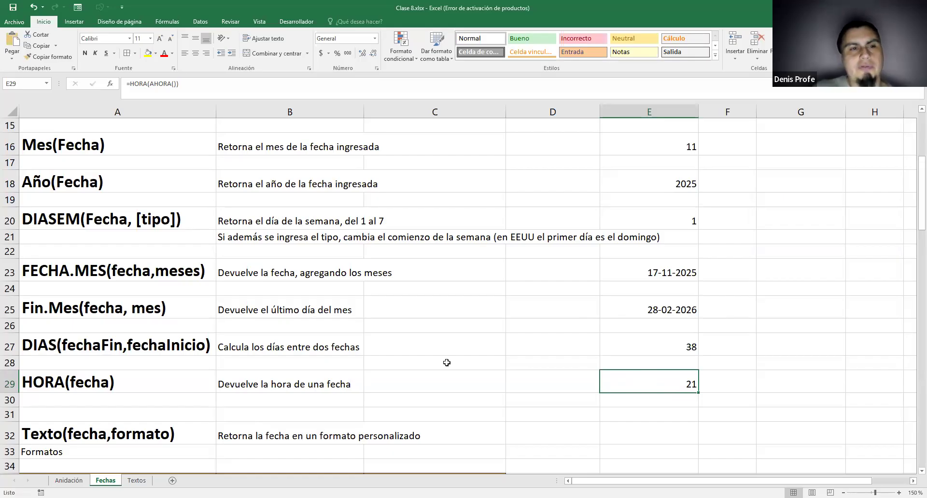
- Enter the formula =MINUTO(AHORA()) in cell E30, below the HORA result
scroll(453, 361, "down", 3)
scroll(452, 362, "up", 4)
scroll(453, 362, "down", 1)
left_click(617, 403)
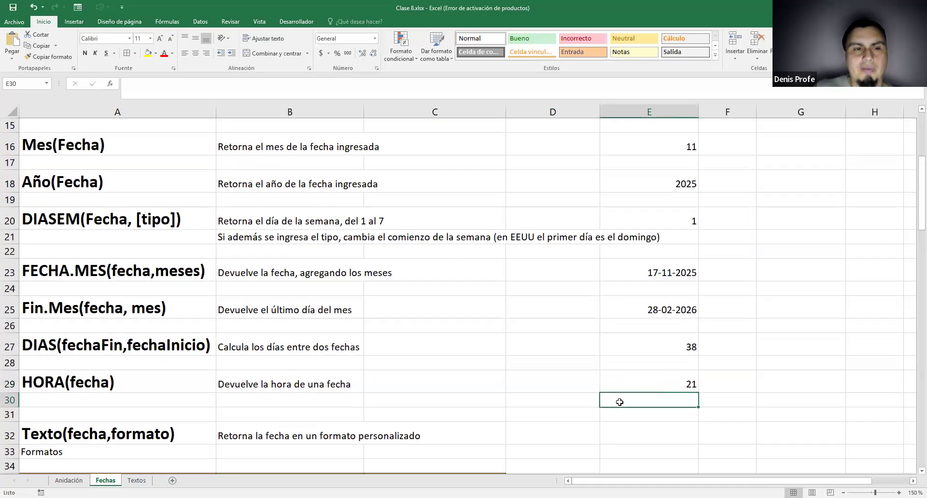
double_click(678, 404)
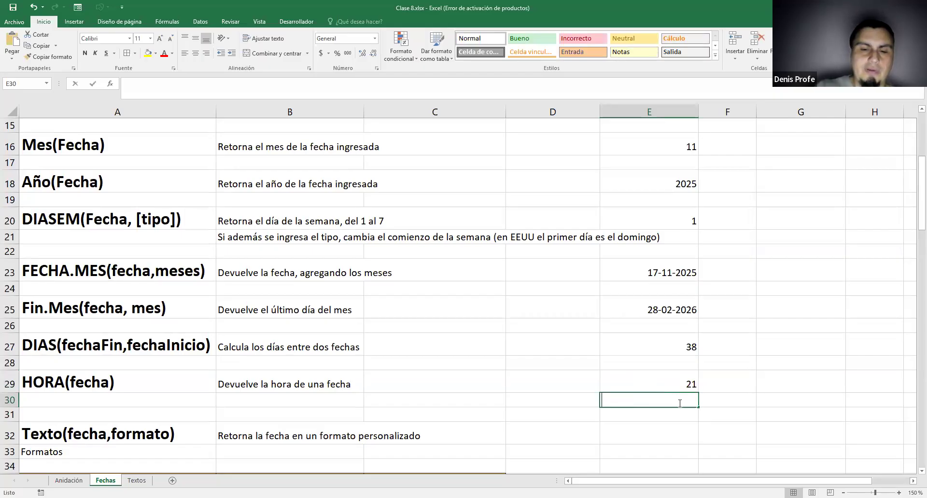
type("=MINU")
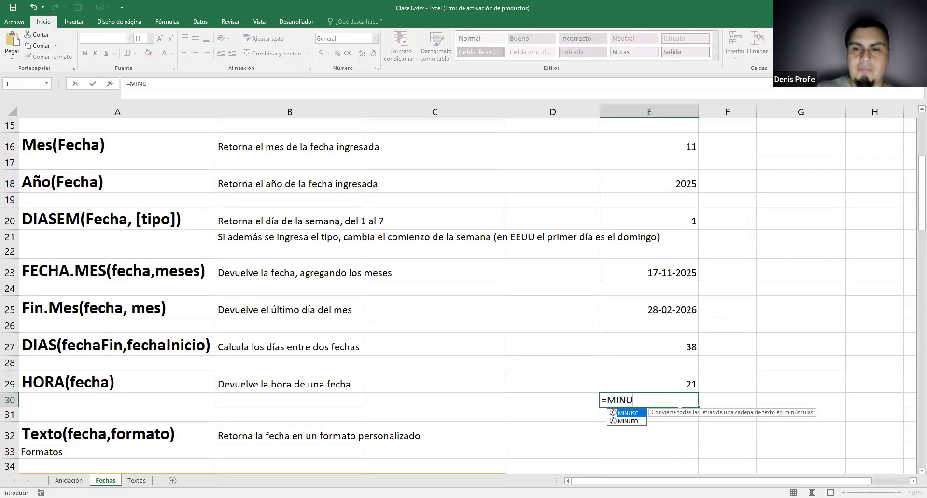
type("TO(")
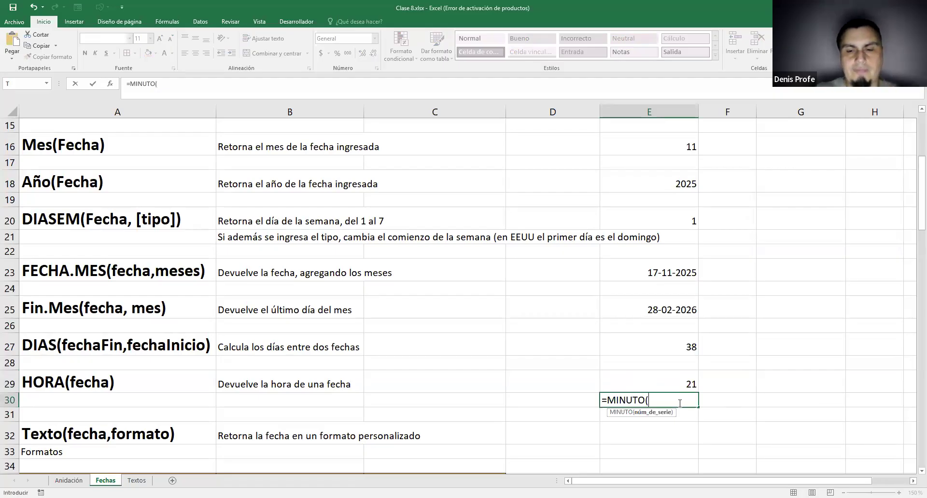
type("AHORA())")
key("Return")
left_click(679, 403)
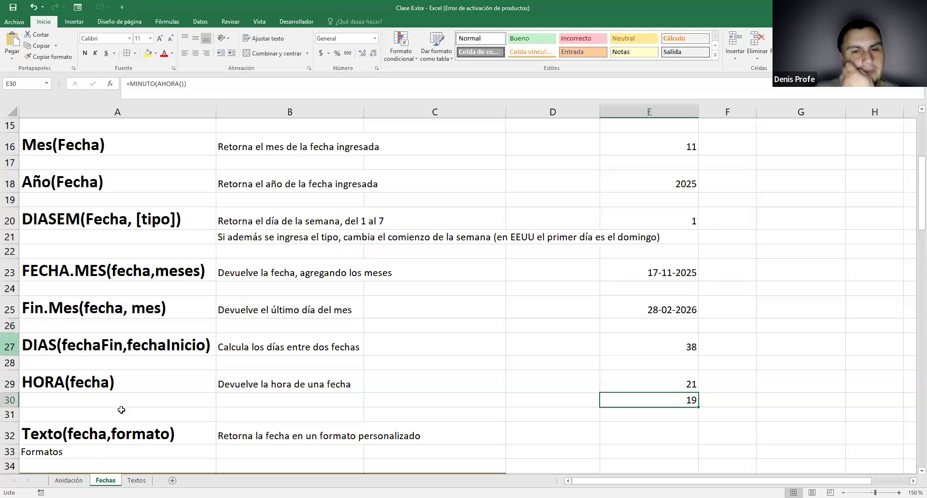
- Enter the label MINUTO (fecha) in cell A30, below the HORA label
left_click(167, 401)
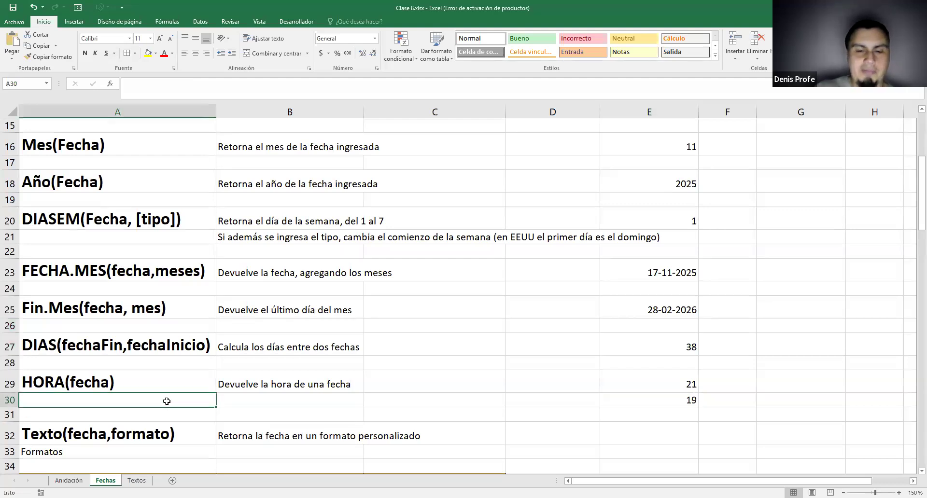
type("MINUTO (fecha)")
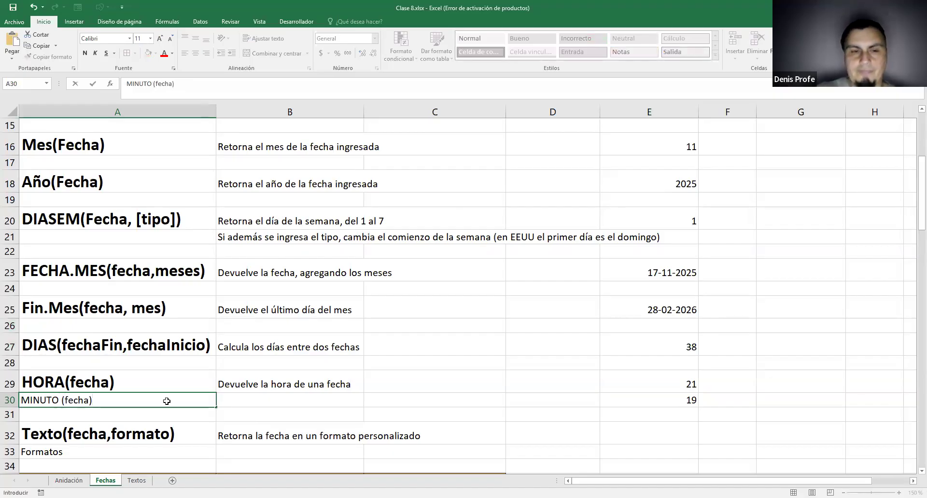
key("Return")
key("Up")
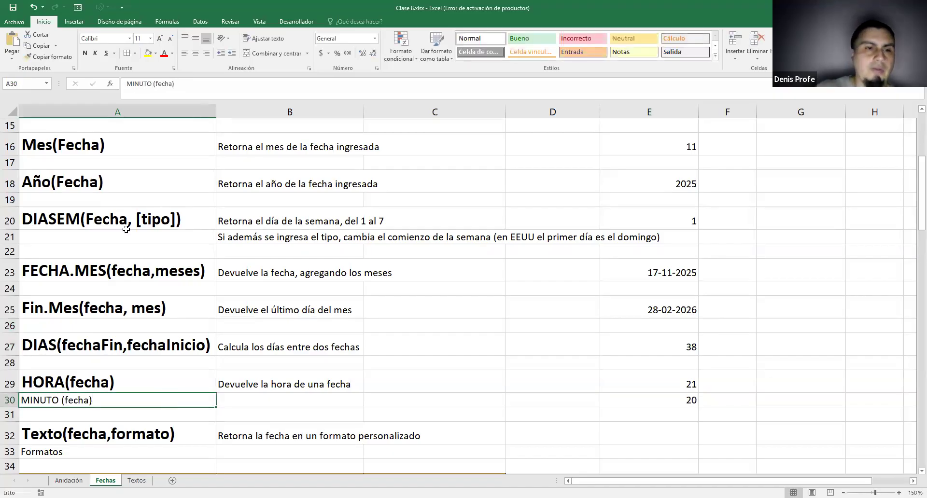
- Copy the formatting of the HORA(fecha) label in A29 onto the MINUTO label in A30
left_click(91, 377)
left_click(51, 56)
key("Escape")
left_click(94, 399)
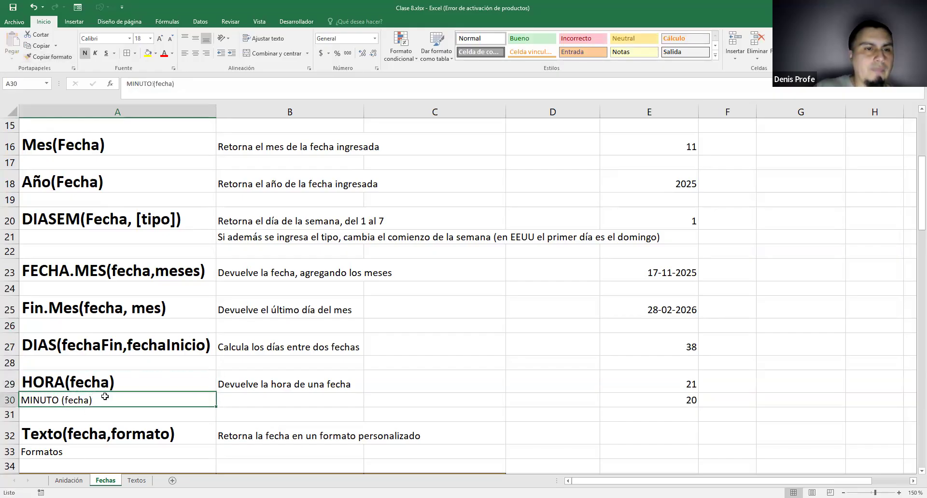
left_click(79, 382)
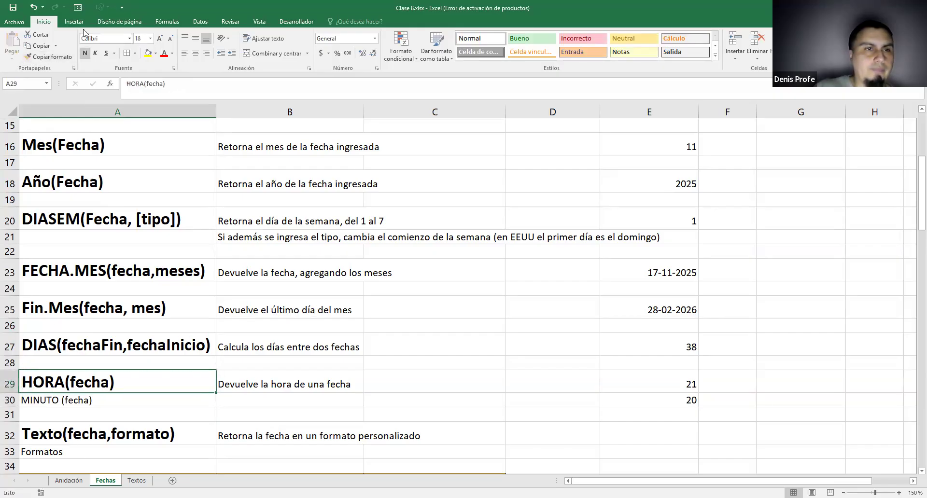
left_click(61, 58)
left_click(80, 400)
- Enter the description "devuelve los minutos de una fecha" in cell B30
left_click(248, 406)
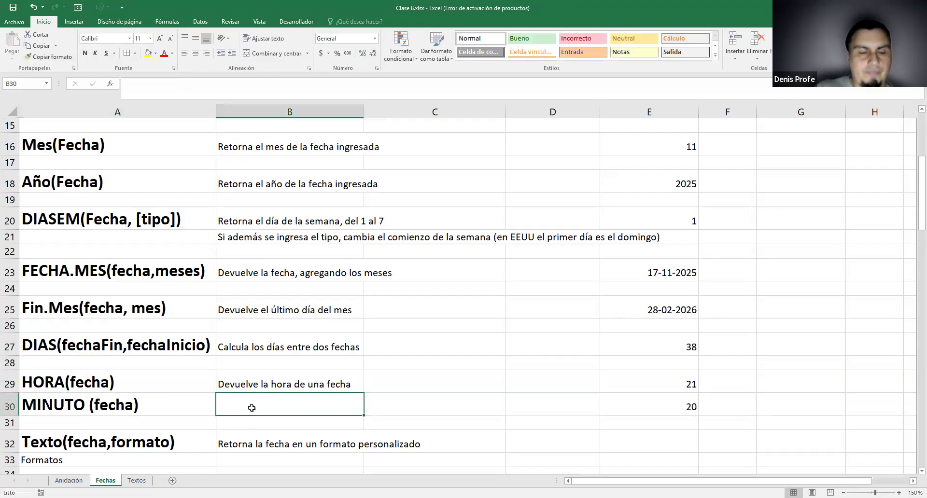
type("devuelve")
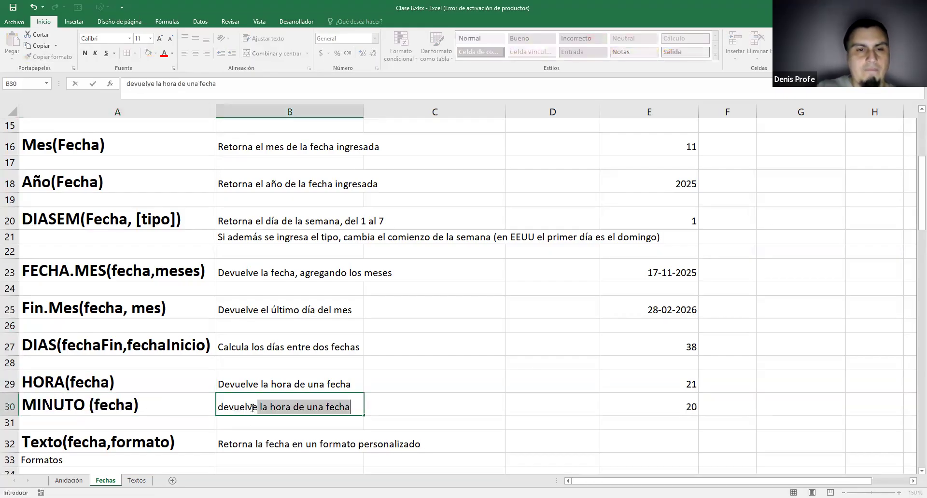
key("BackSpace")
type("los ")
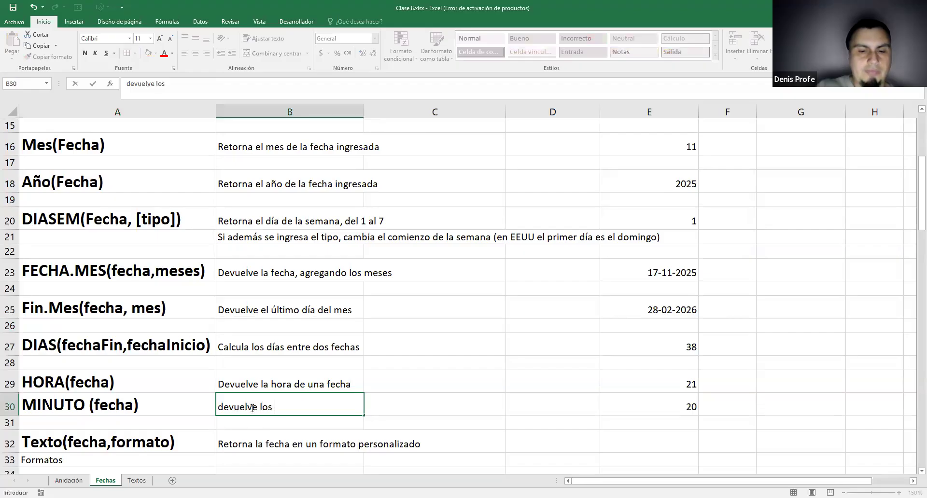
type("minutos de una fecha")
key("Return")
key("Up")
key("Down")
key("Left")
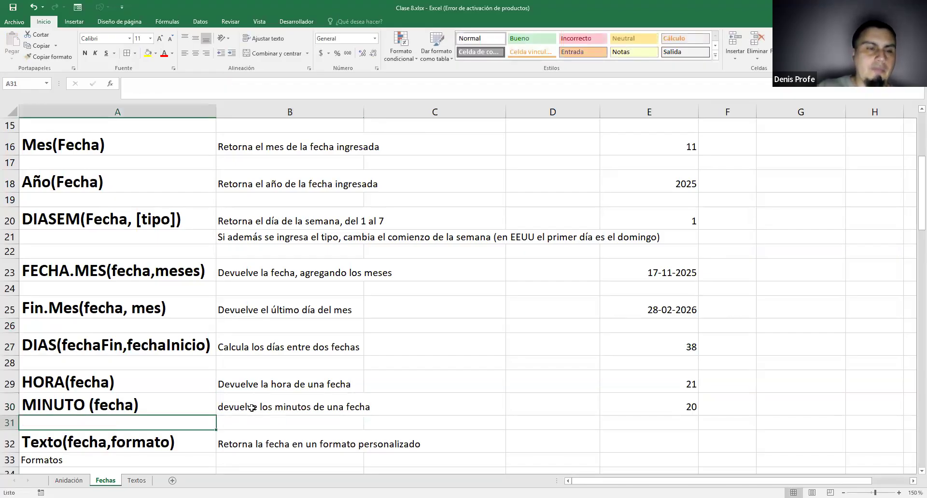
type("MINU")
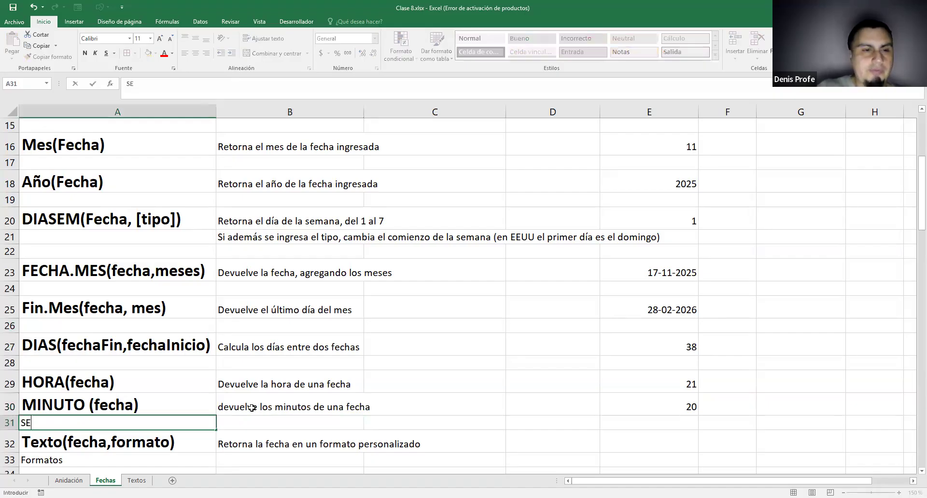
key("BackSpace")
key("BackSpace")
key("BackSpace")
key("BackSpace")
type("=")
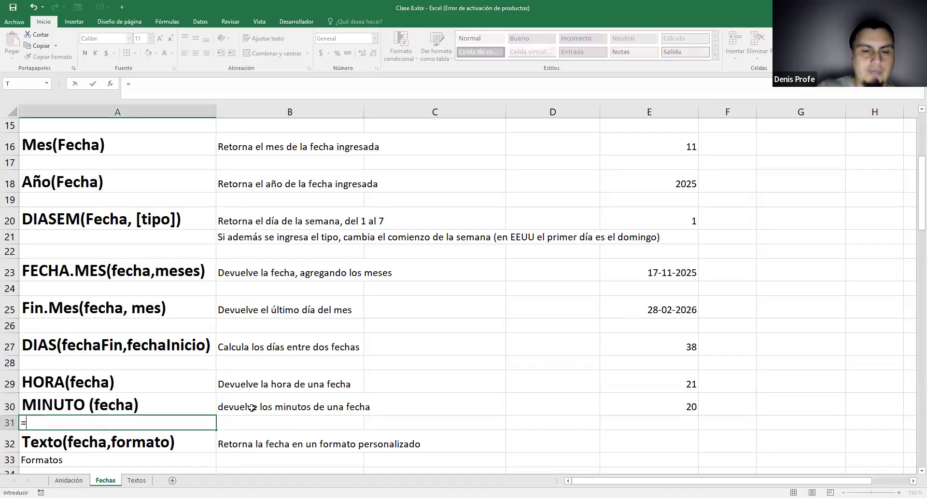
type("SEGU")
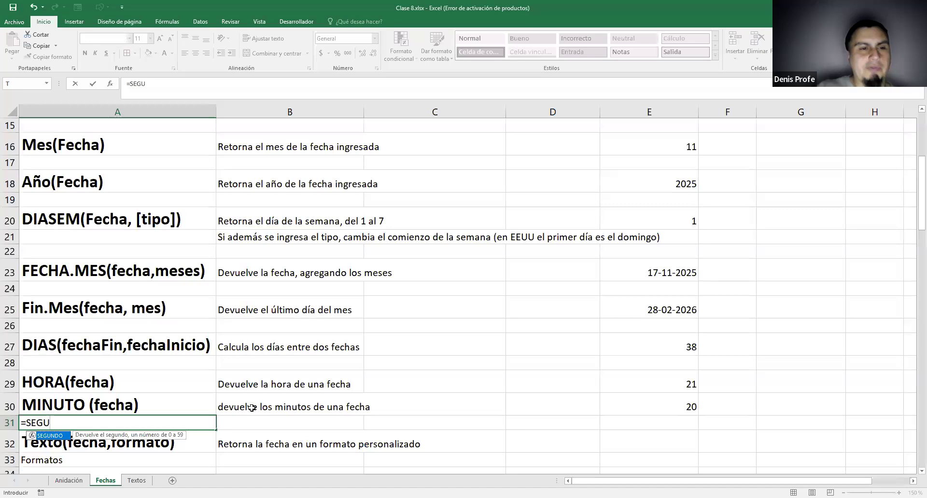
key("Escape")
- Insert a new row at row 31 and enter the label SEGUNDO(fecha) in A31
scroll(252, 407, "down", 2)
left_click(9, 311)
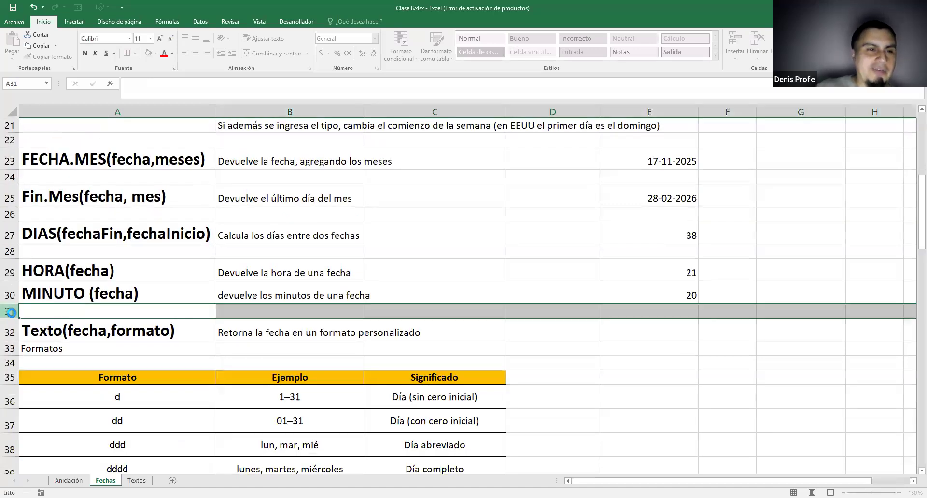
right_click(12, 313)
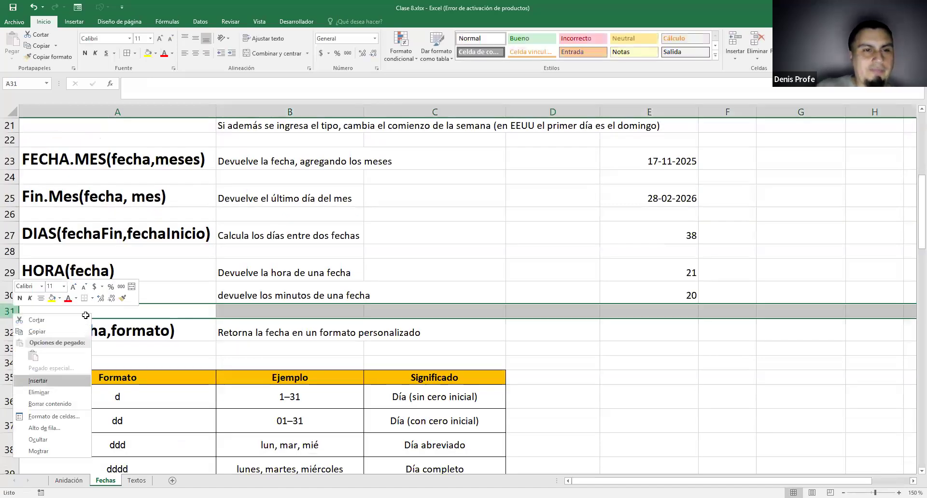
left_click(37, 381)
type("SEGUNDI")
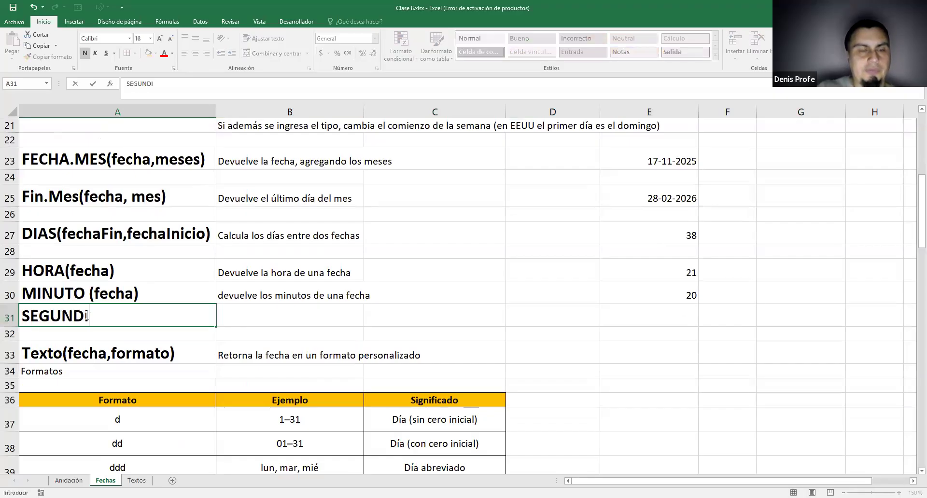
key("BackSpace")
type("O(fecha)")
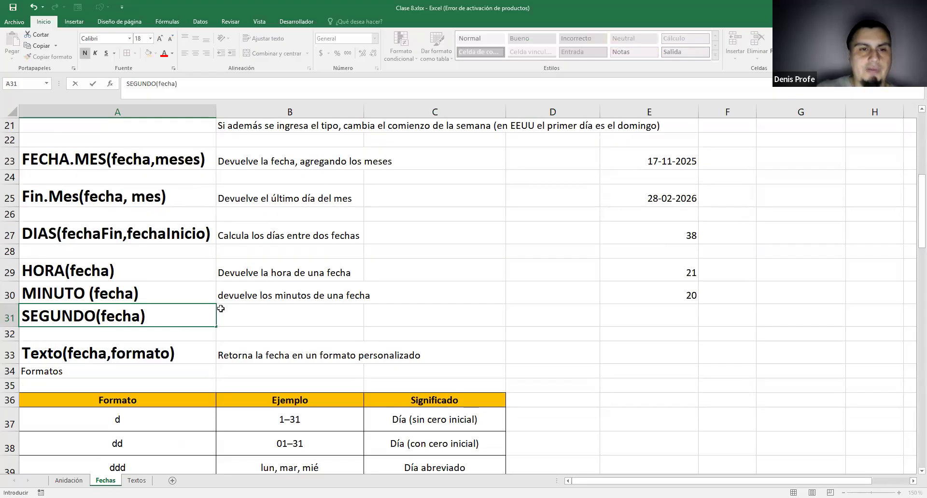
- Enter the description "Devuelve los segundos de una fecha" in cell B31
left_click(220, 309)
type("Devuelve los")
key("BackSpace")
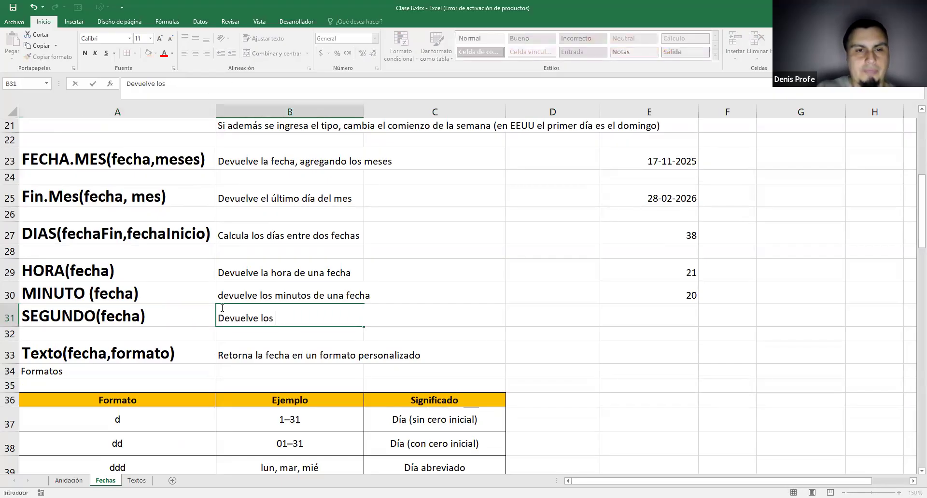
type("segundos de una fecha")
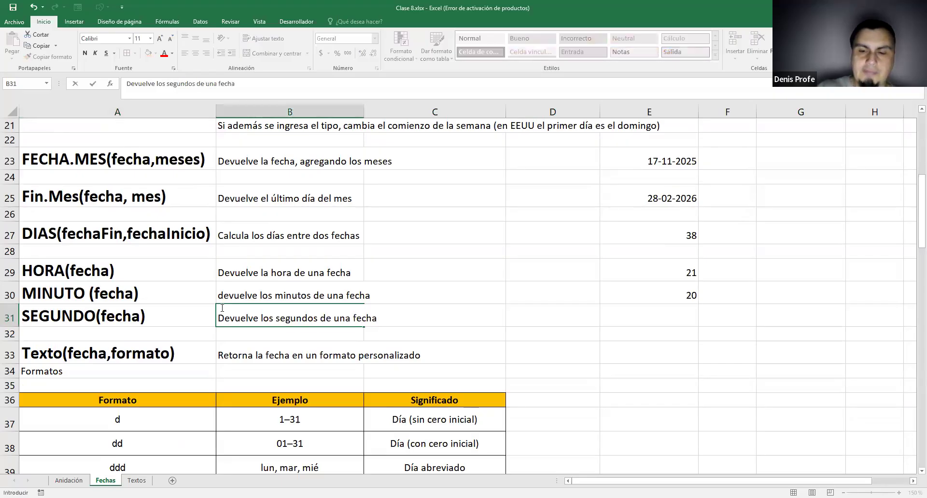
- Enter the formula =SEGUNDO(AHORA()) in cell E31, in the SEGUNDO row
key("Right")
key("Right")
key("Right")
type("=")
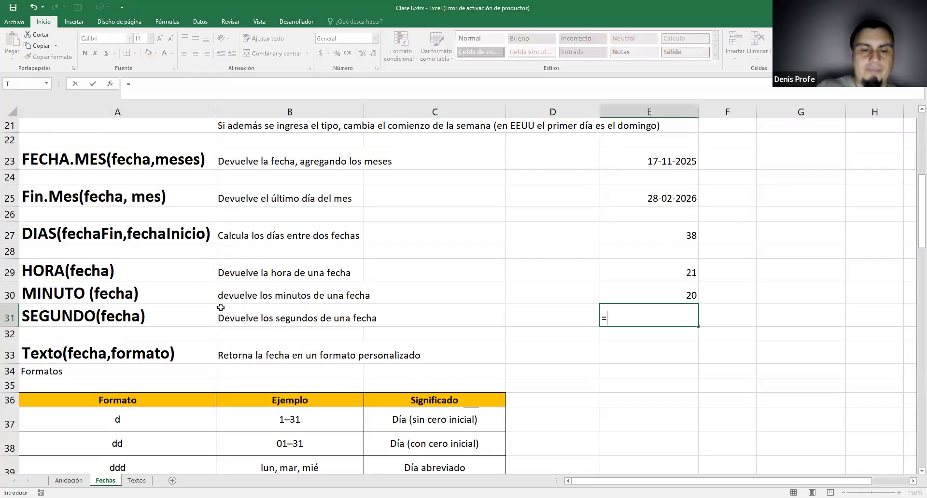
type("SEGU")
key("Tab")
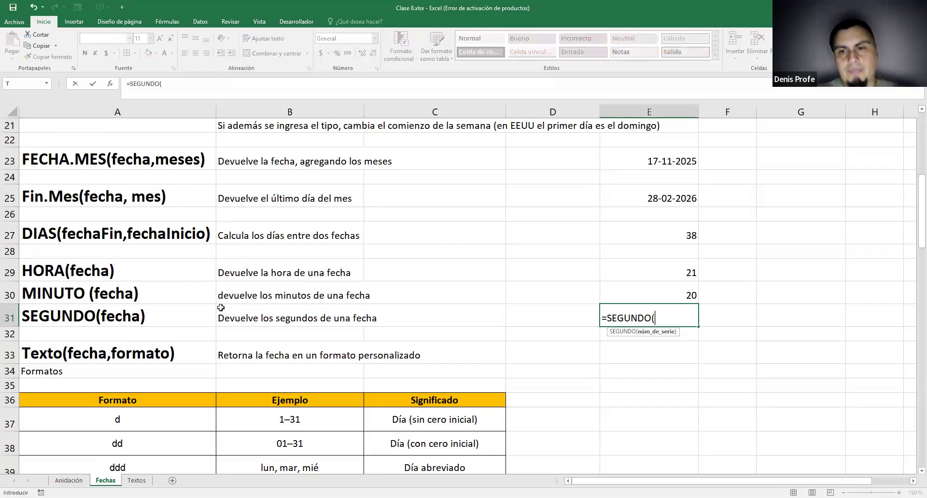
type("AHORA())")
key("ctrl+Return")
key("Up")
key("Down")
key("Down")
key("Up")
key("Up")
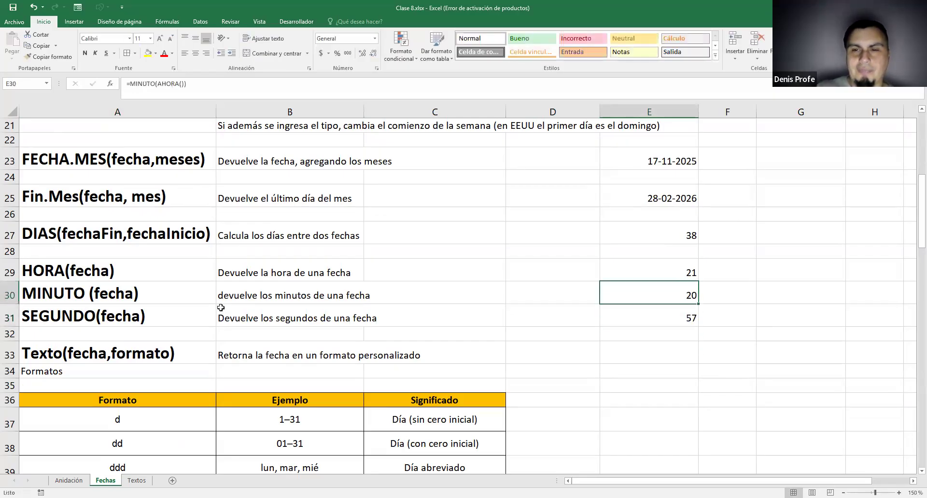
key("Down")
key("Down")
key("Up")
key("Down")
key("Up")
- Re-enter the unchanged SEGUNDO formula in E31 several times to recalculate the current seconds
key("F2")
key("Return")
key("Up")
key("F2")
key("Return")
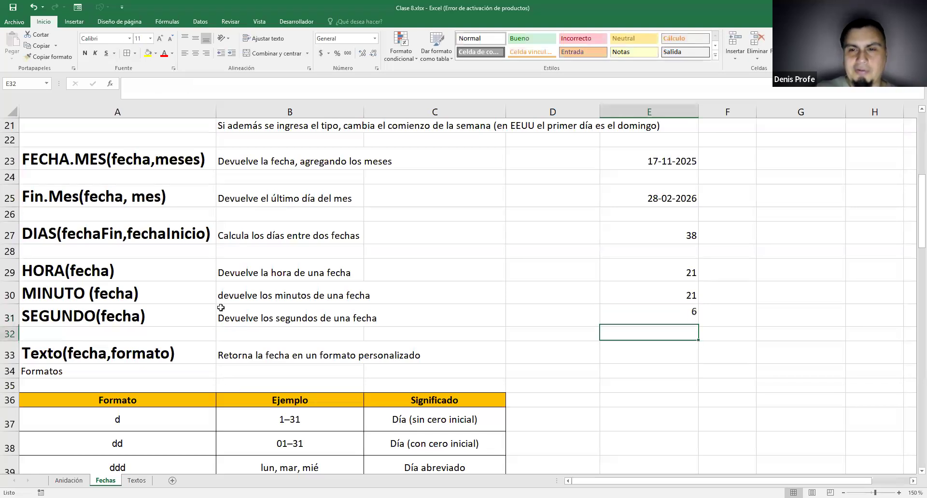
key("Up")
key("F2")
key("Return")
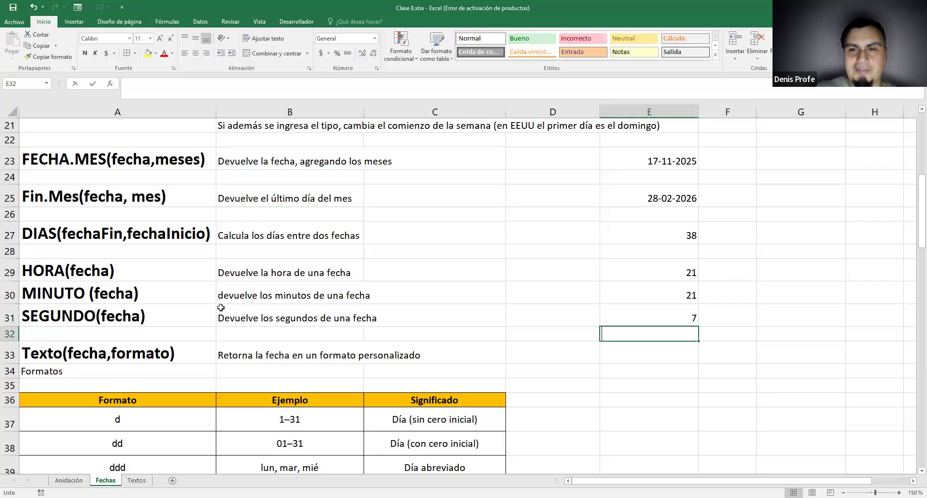
key("Up")
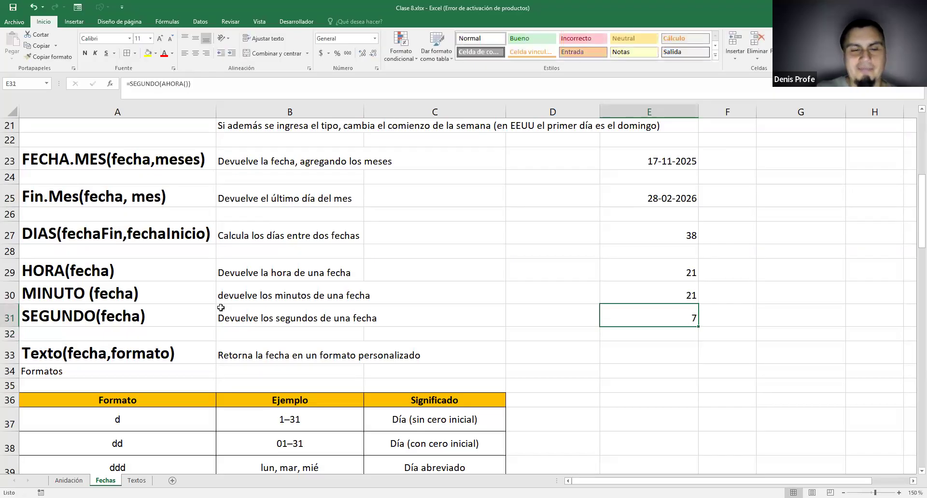
key("F2")
key("Return")
key("Up")
- Overwrite the formula in E31 with the value 2
type("2")
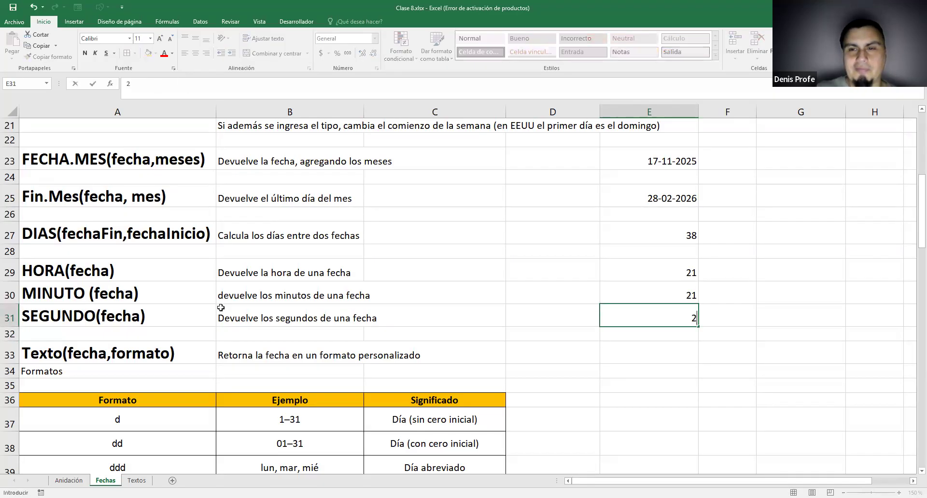
key("Return")
key("Up")
- Replace the value in E31 with the formula =SEGUNDO(AHORA())
key("F2")
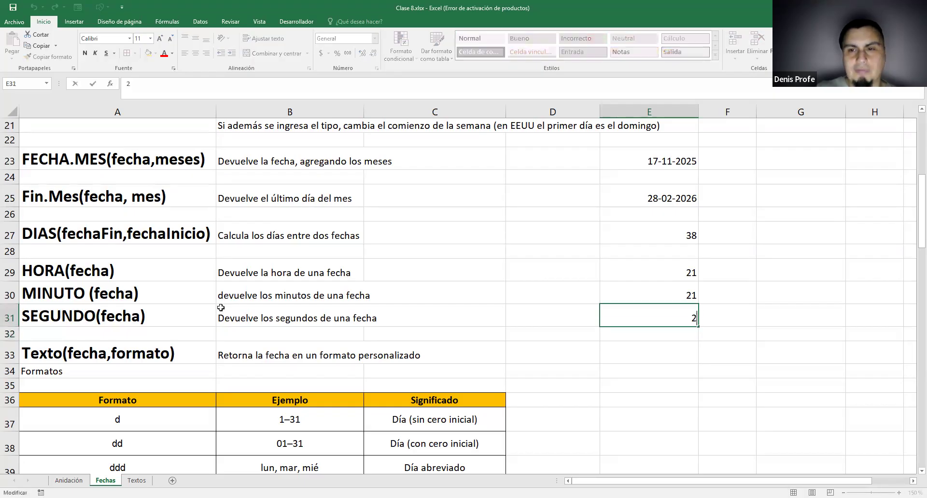
key("BackSpace")
type("=")
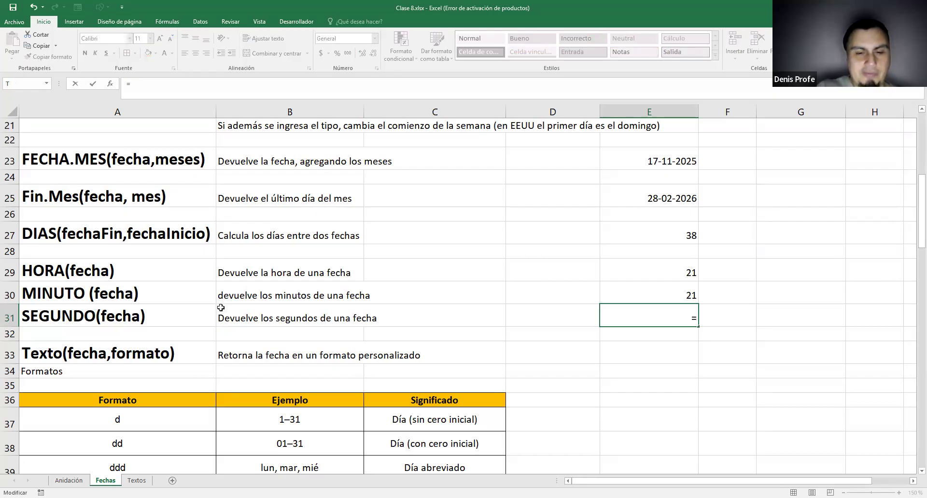
type("SEGUNDOS(")
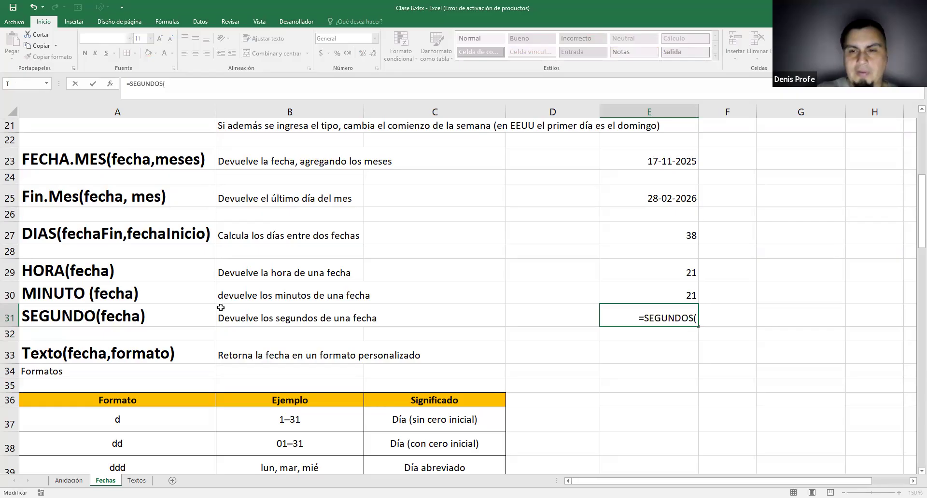
key("Return")
key("F2")
key("Left")
type("AHORA()")
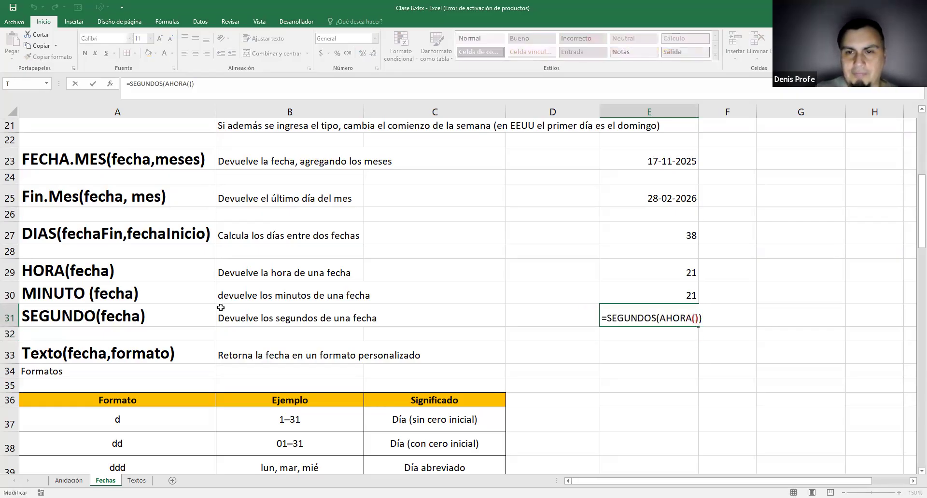
key("BackSpace")
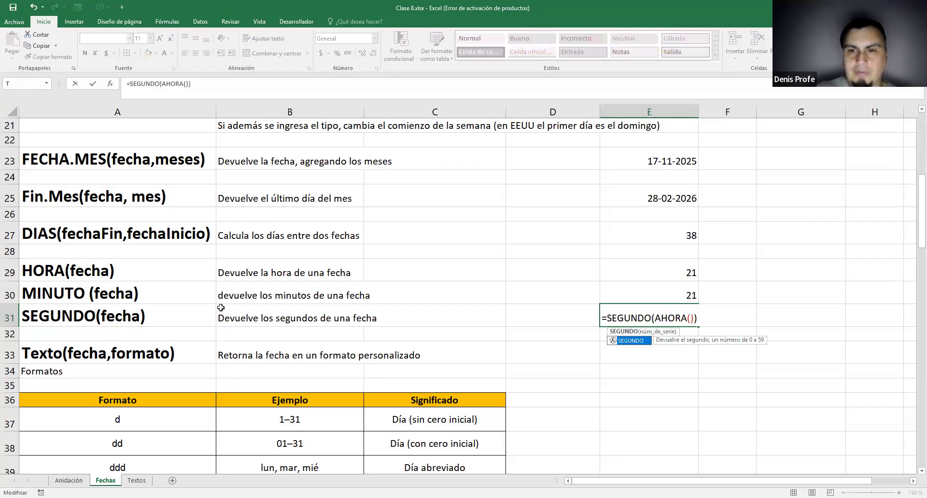
key("Return")
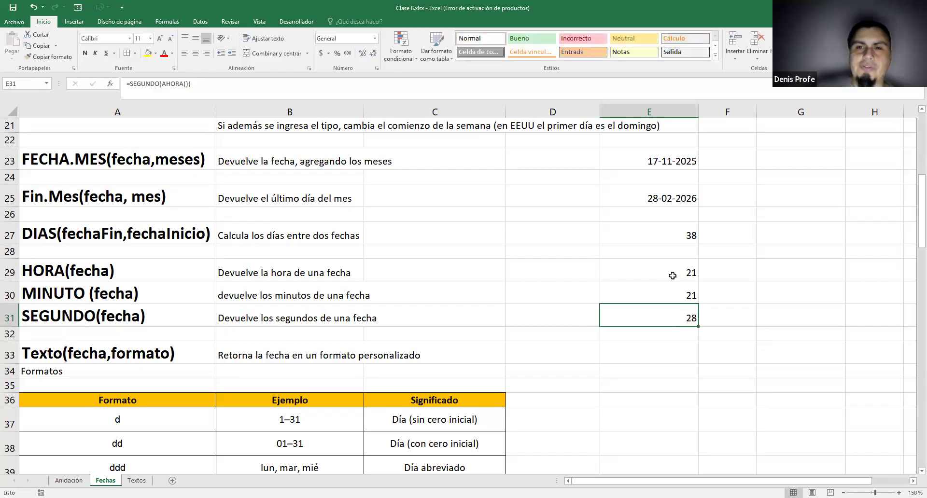
- Re-enter the unchanged SEGUNDO formula in E31 to refresh the HORA, MINUTO and SEGUNDO results
left_click_drag(652, 276, 650, 313)
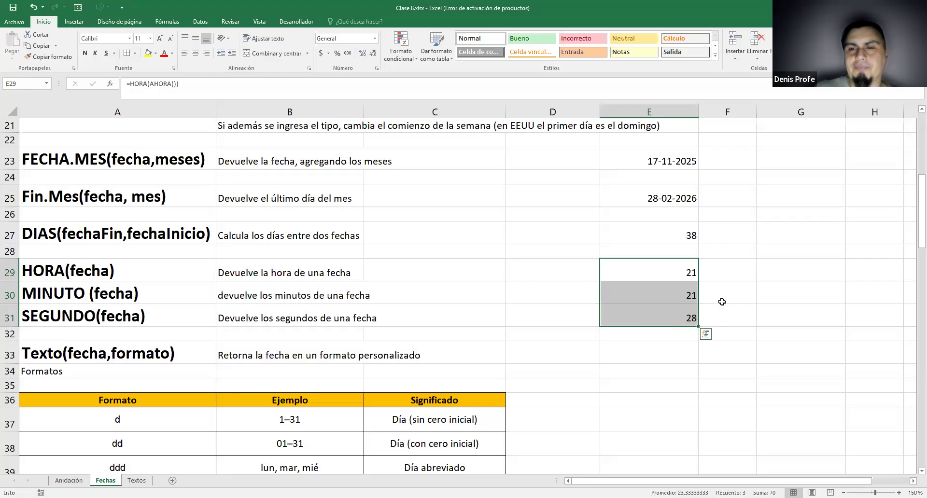
left_click(674, 314)
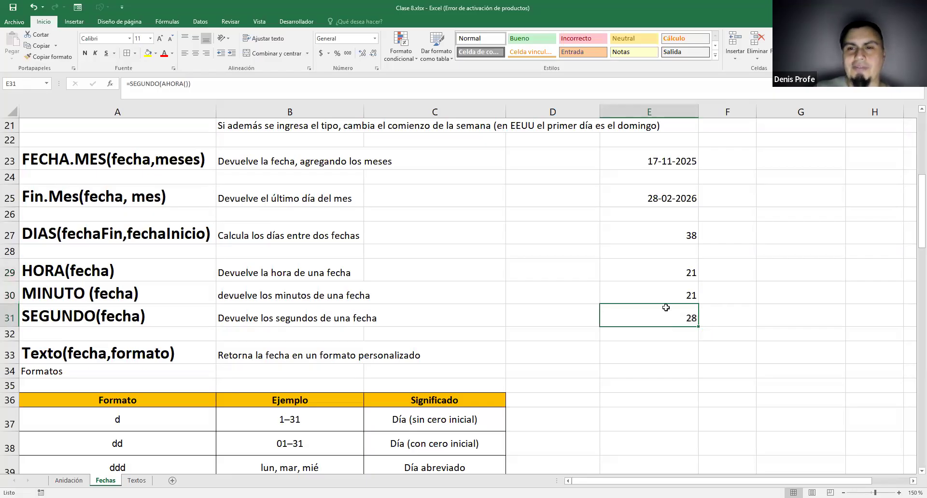
double_click(664, 309)
key("Return")
left_click(685, 322)
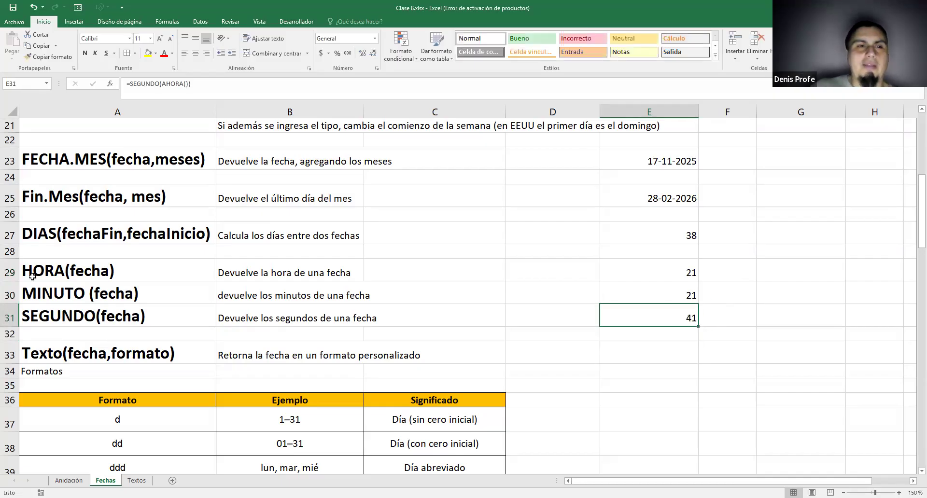
- Review the HORA, MINUTO and SEGUNDO rows, from their labels in column A to their results in column E
left_click_drag(51, 271, 626, 324)
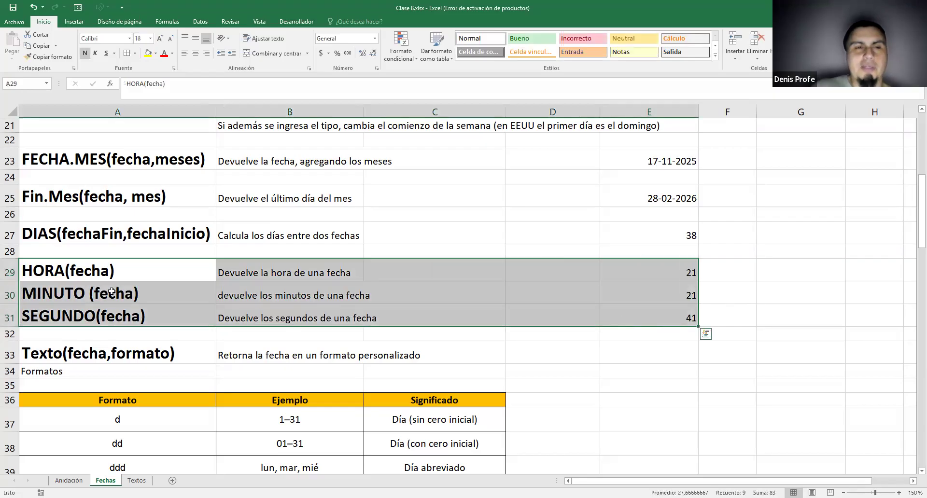
left_click(110, 292)
left_click(603, 309, "shift")
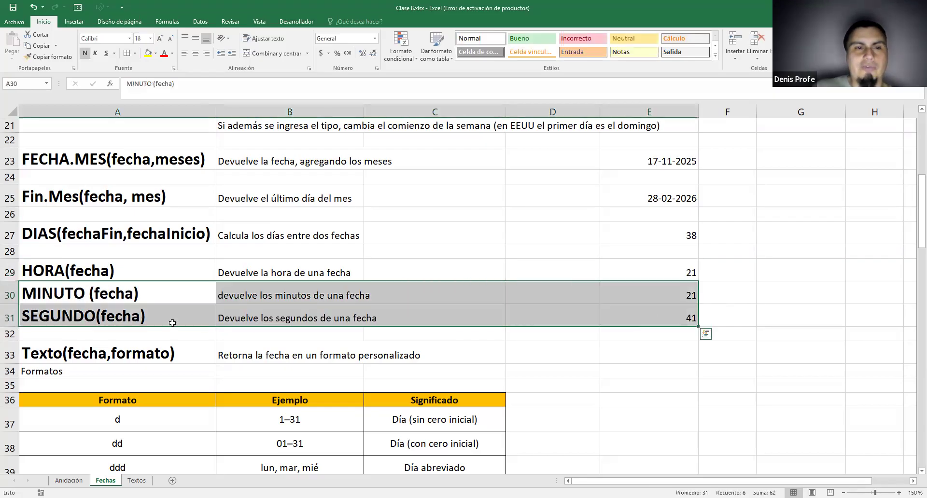
left_click(107, 267)
left_click_drag(107, 267, 630, 308)
left_click(743, 277)
left_click(757, 316)
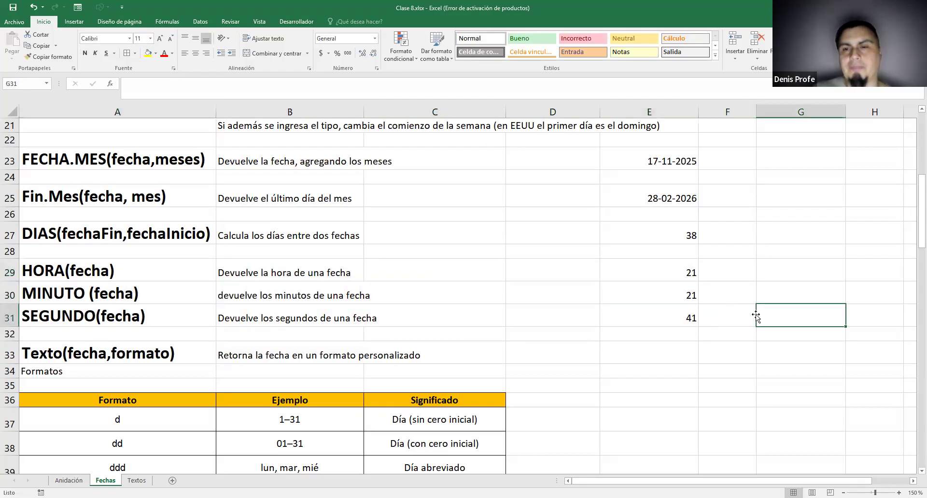
left_click(744, 344)
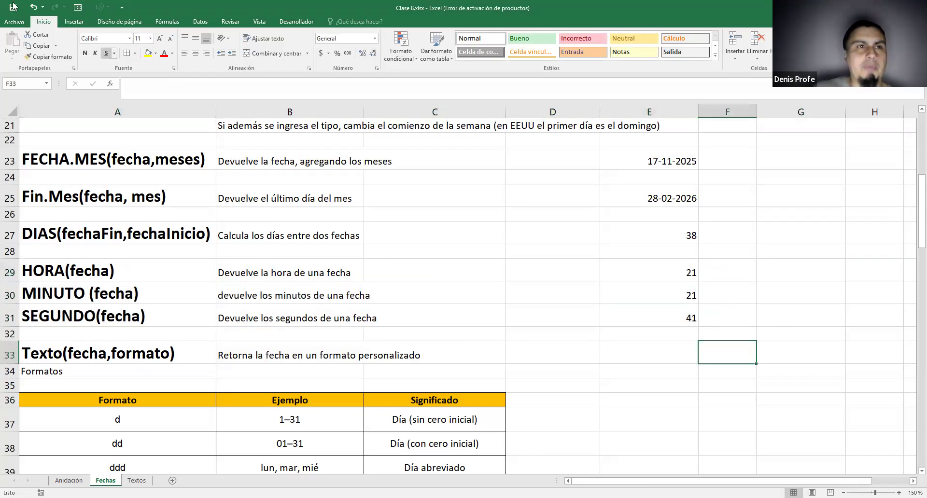
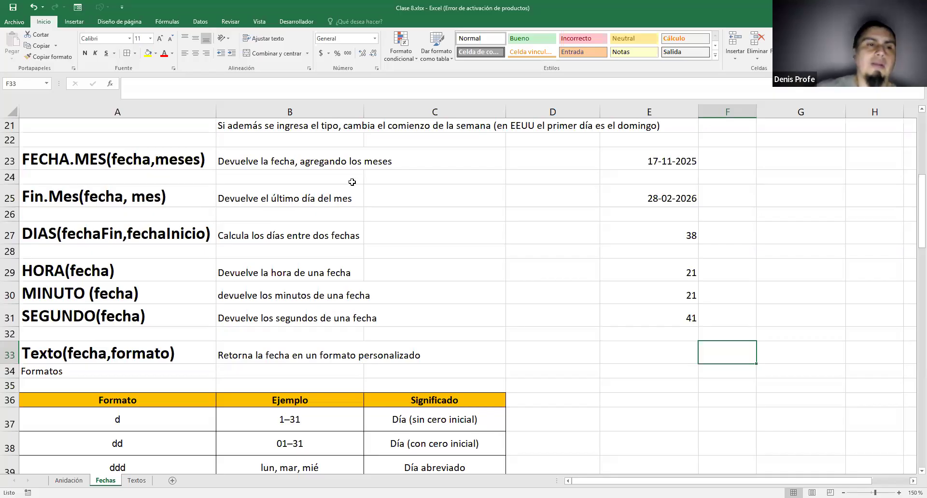
- Change the label in A33 to TEXTO(fecha,formato), with the function name in capitals
left_click(59, 354)
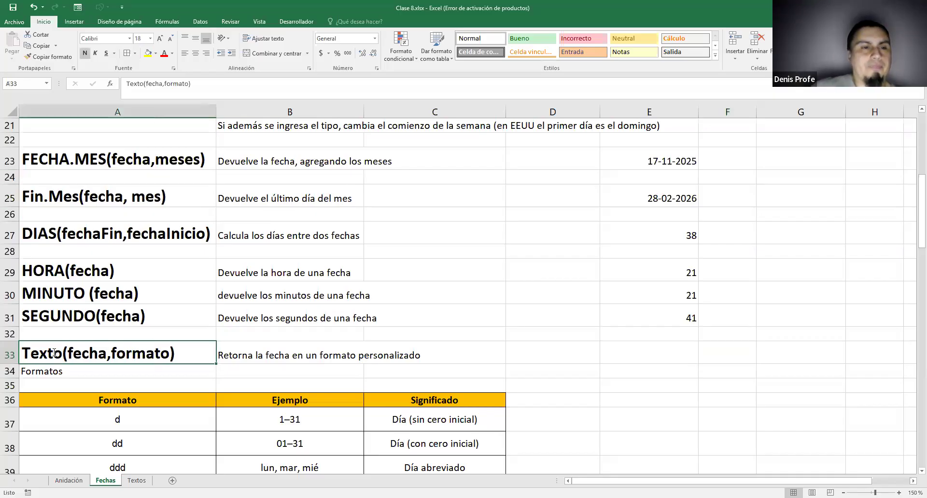
double_click(53, 354)
key("shift+Home")
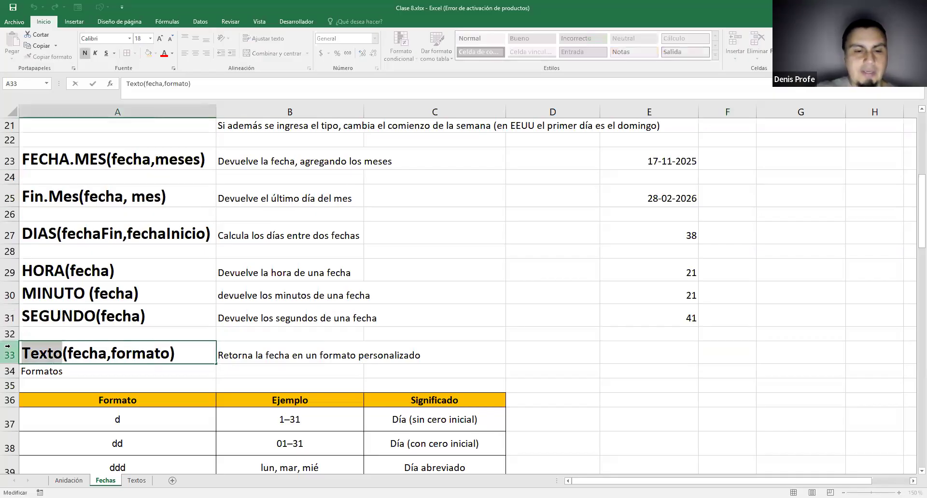
type("TEXTO")
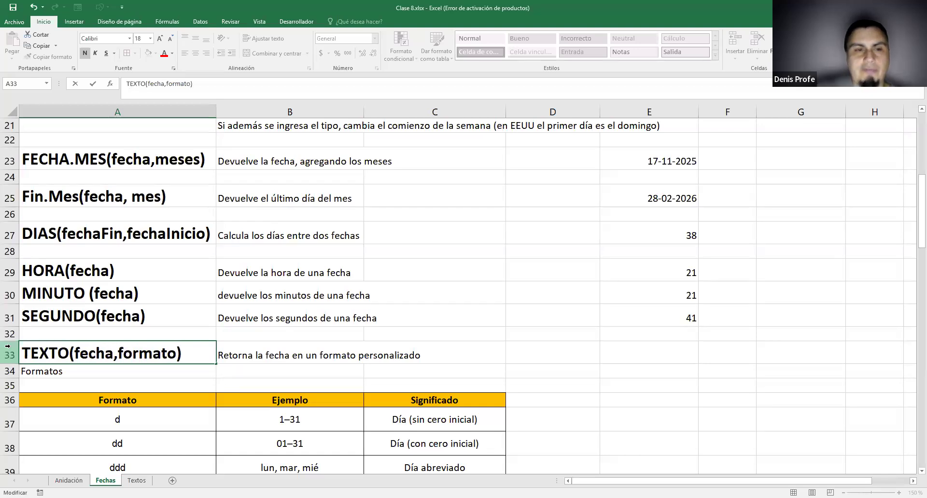
key("ctrl+Return")
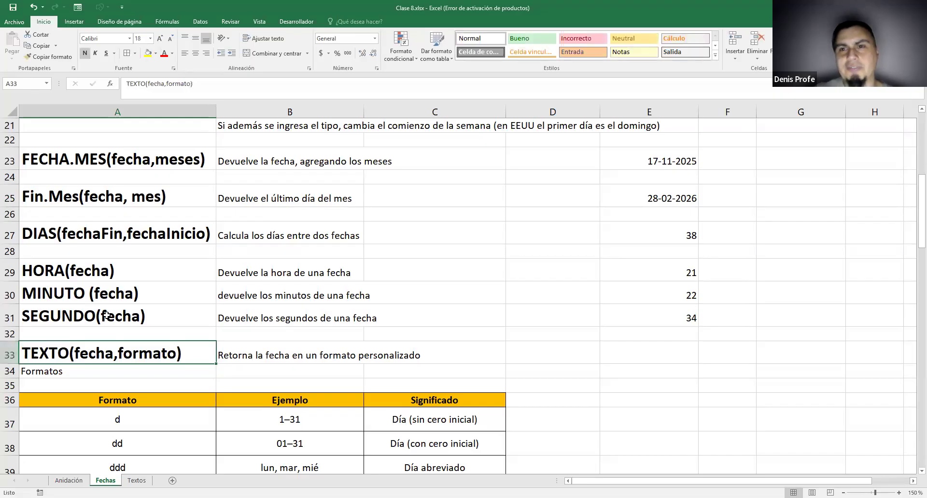
- Examine the day, month and year format codes in the Formato table, A37:A47
left_click(643, 198)
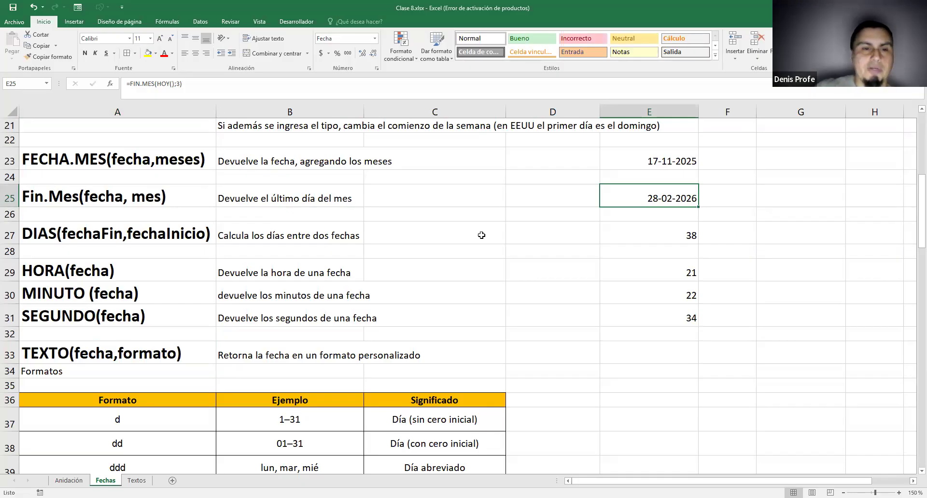
scroll(481, 235, "down", 6)
scroll(454, 244, "up", 2)
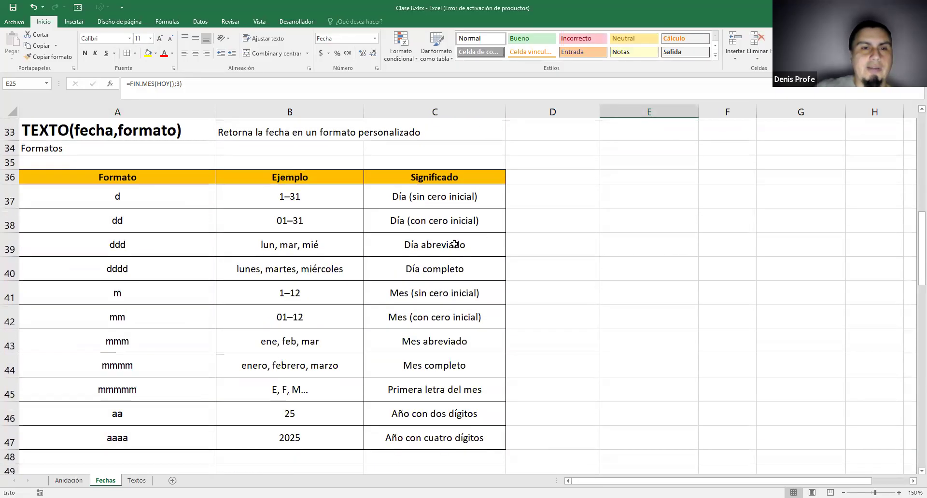
left_click_drag(128, 200, 117, 439)
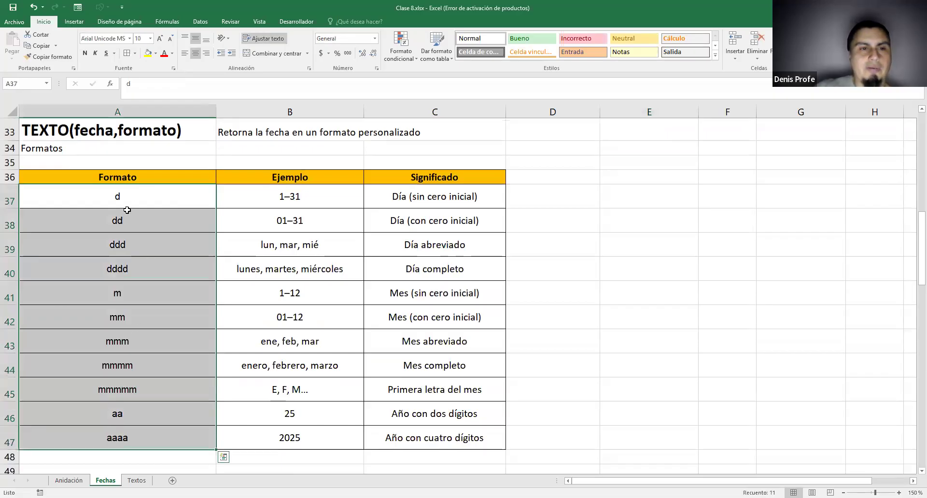
left_click(130, 201)
left_click(122, 278)
left_click(119, 322)
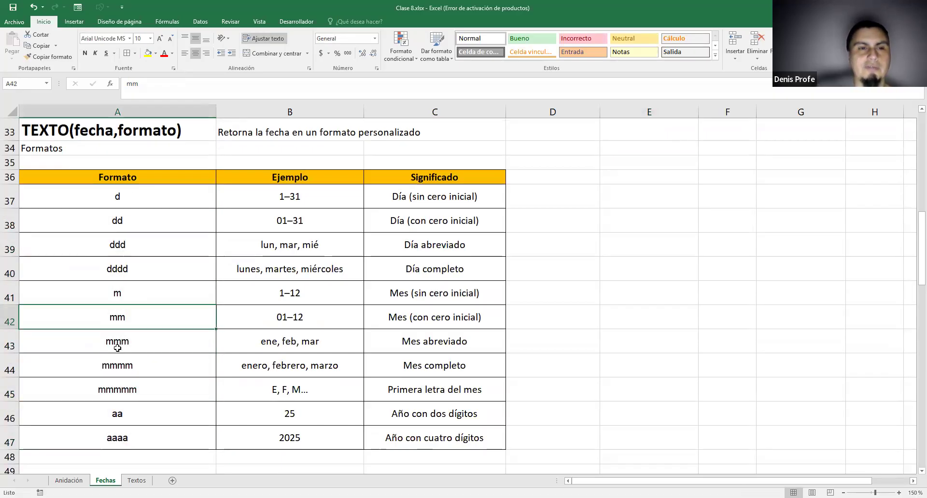
scroll(579, 299, "up", 3)
scroll(598, 271, "down", 1)
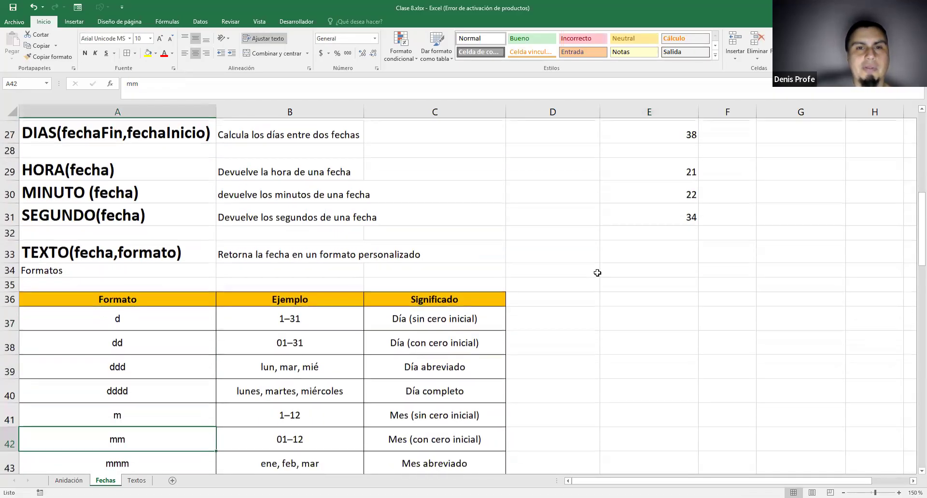
- Enter the formula =HOY() in cell E33, in the TEXTO row
left_click(642, 255)
type("=")
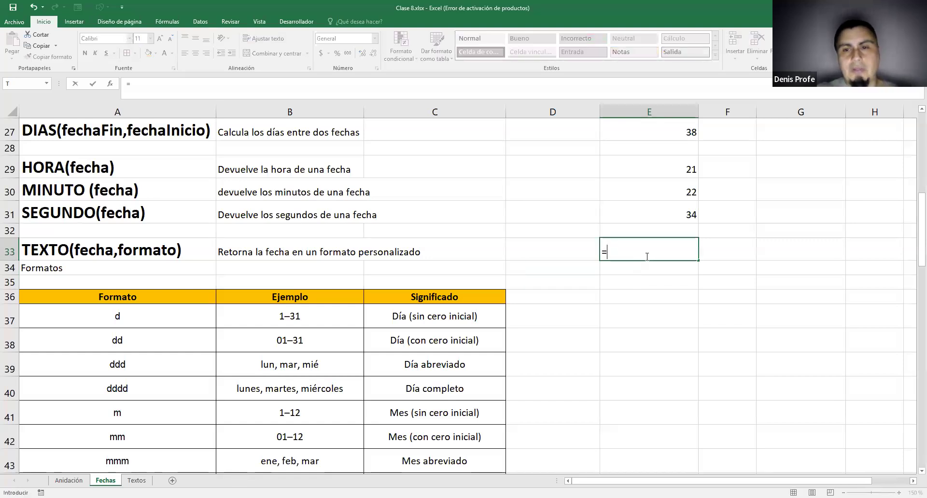
type("hoy()")
key("ctrl+Return")
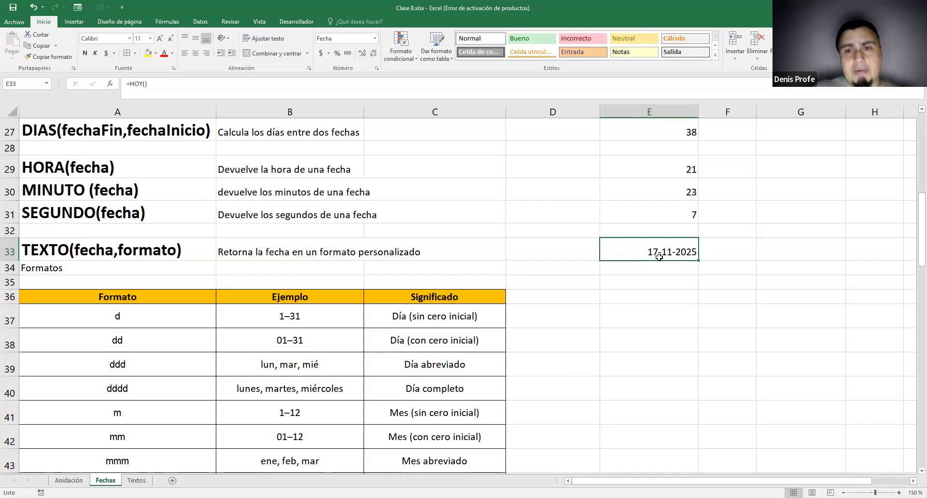
- Wrap the date formula in E33 in the TEXTO function, making it =TEXTO(HOY();"dddd d m aaaa")
double_click(630, 252)
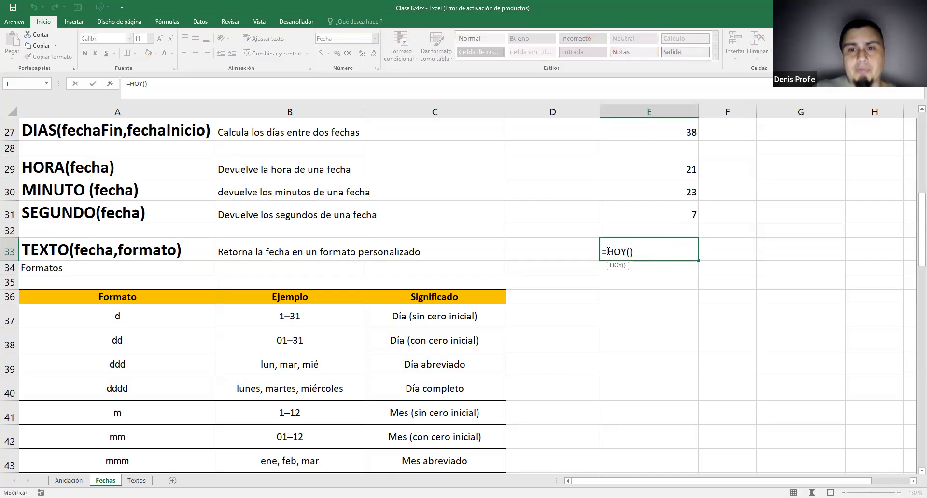
left_click(688, 254)
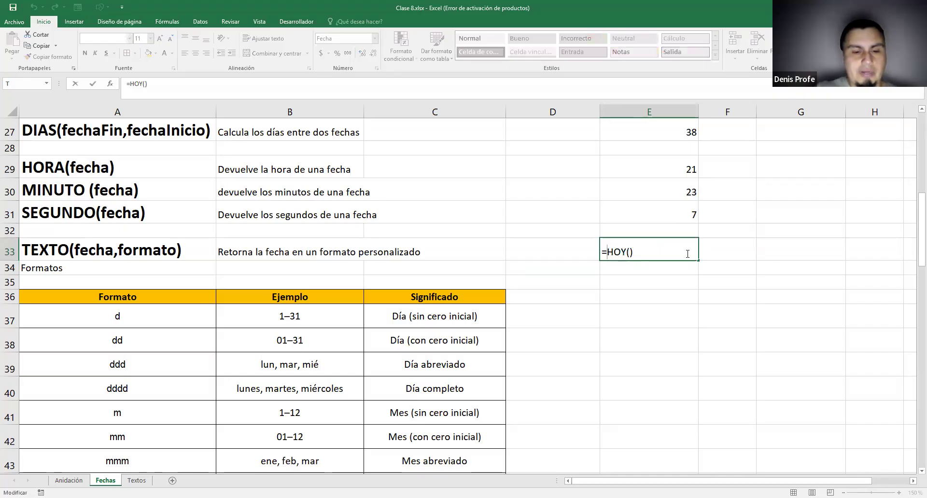
type("TEXTO(HOY()")
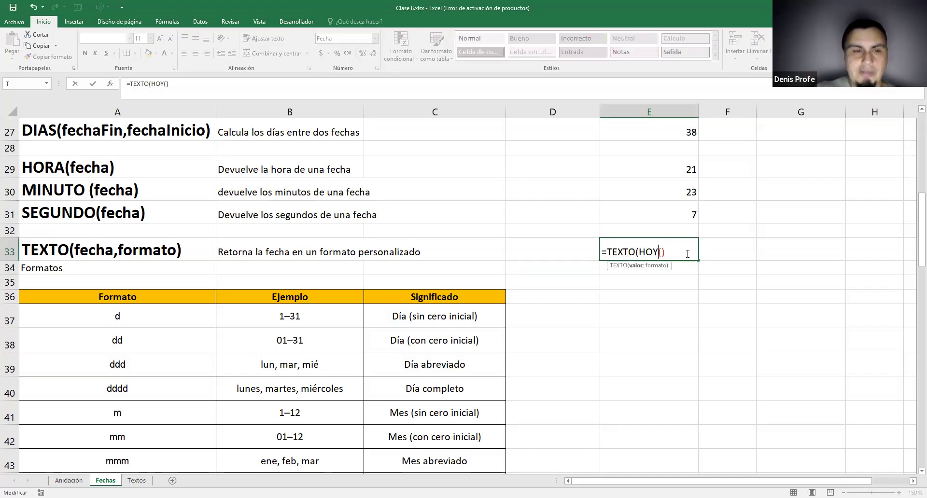
type(";\"")
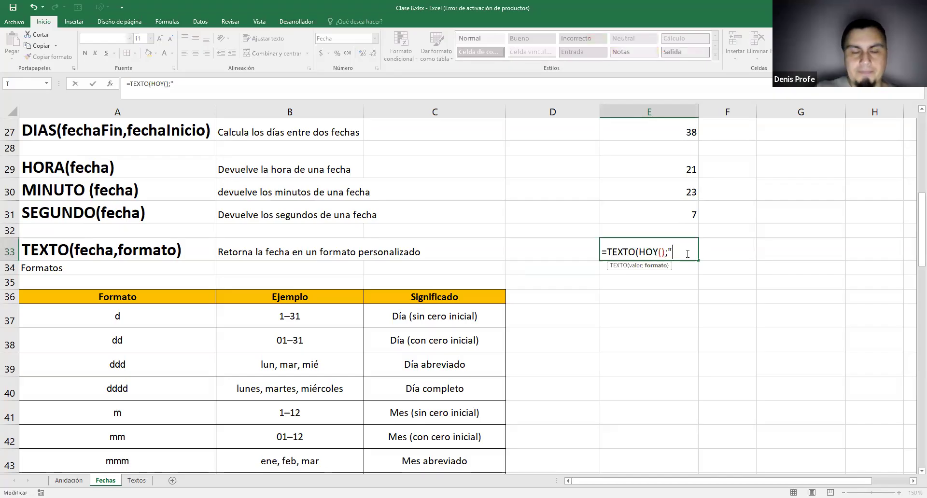
type("dddd")
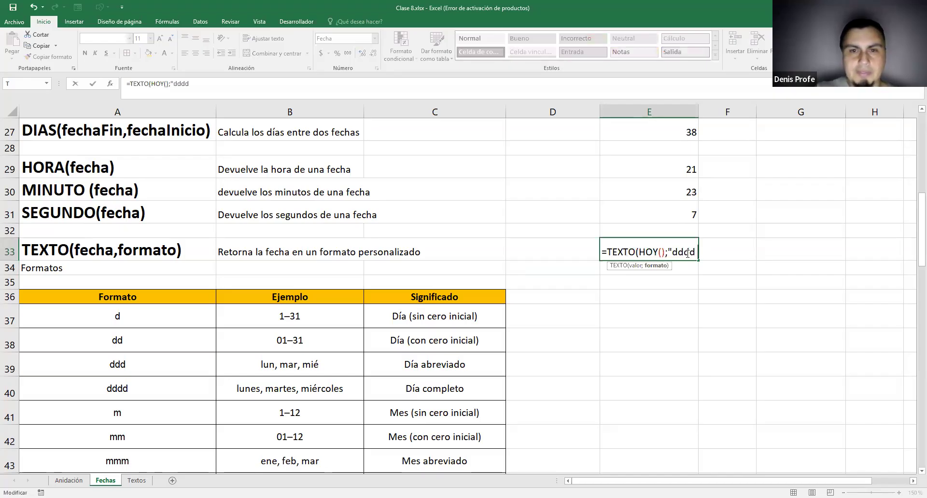
type(" d")
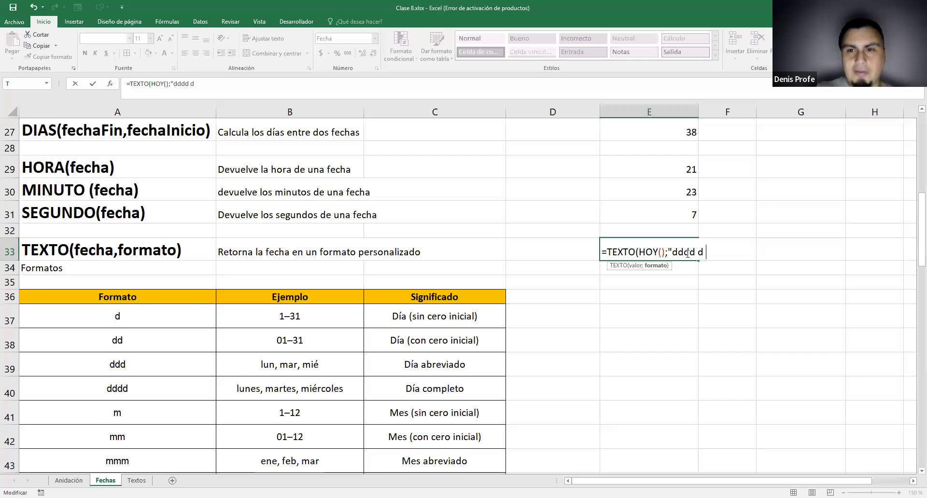
type(" m")
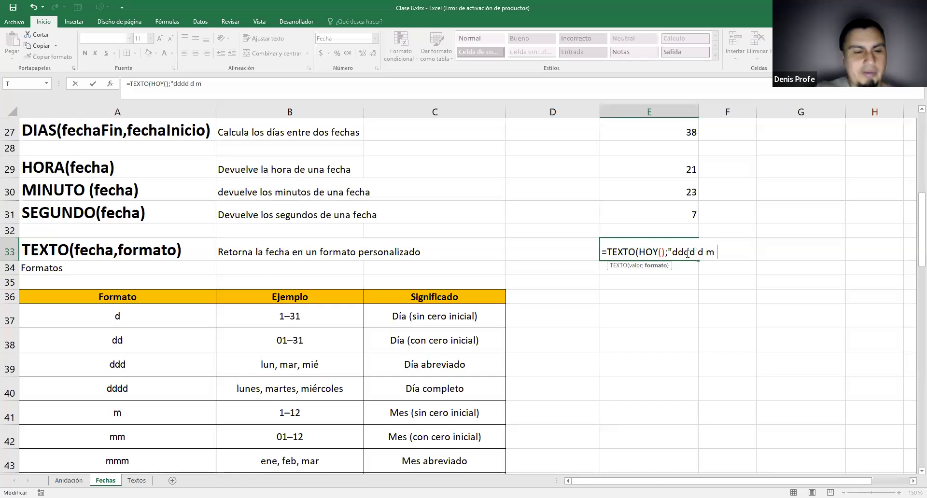
type(" aaaa")
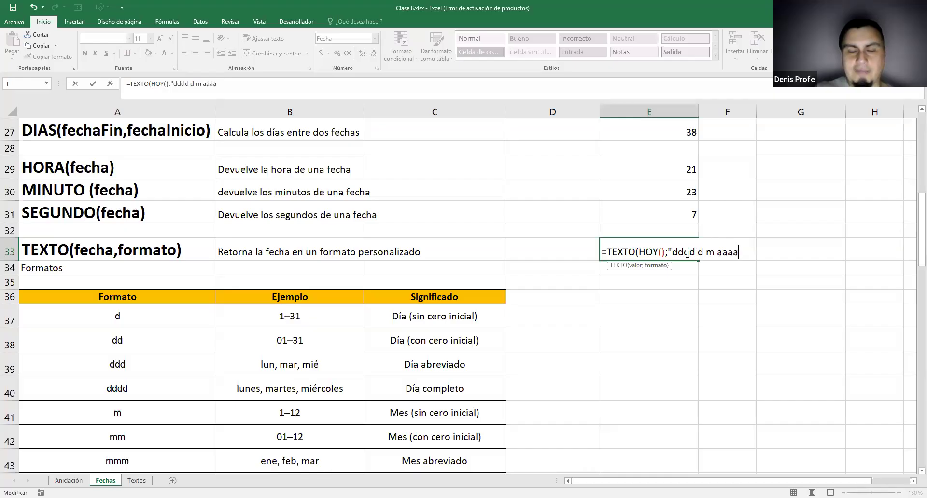
type("\")")
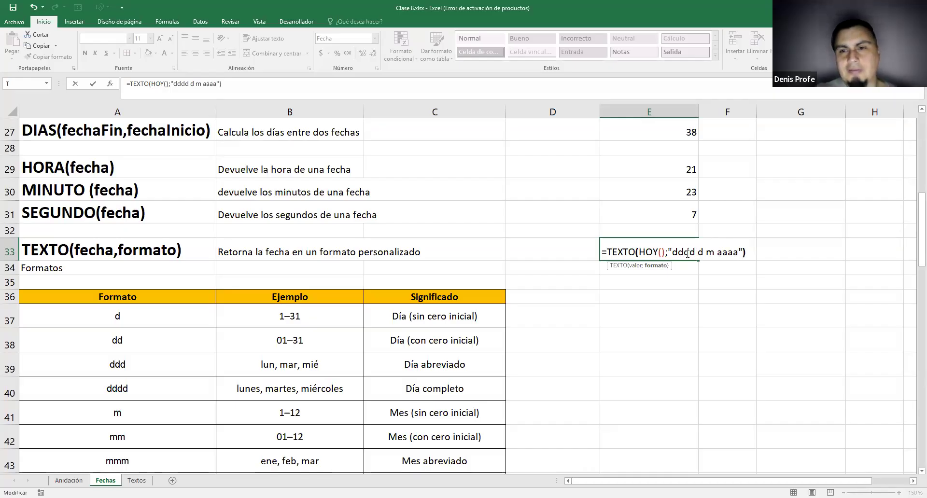
key("Return")
left_click(687, 253)
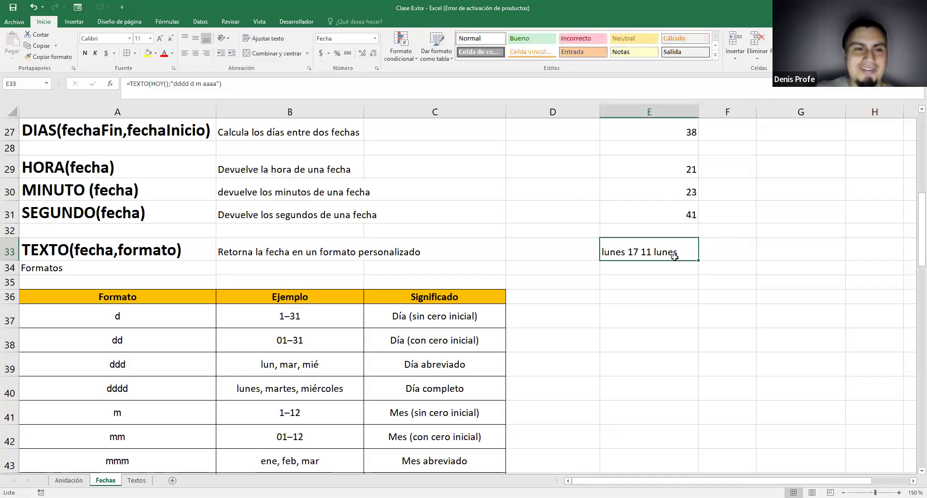
- Compare the dddd, d and m codes in E33's TEXTO formula with the day and month rows of the Formato table
scroll(676, 256, "down", 2)
scroll(673, 258, "up", 1)
key("F2")
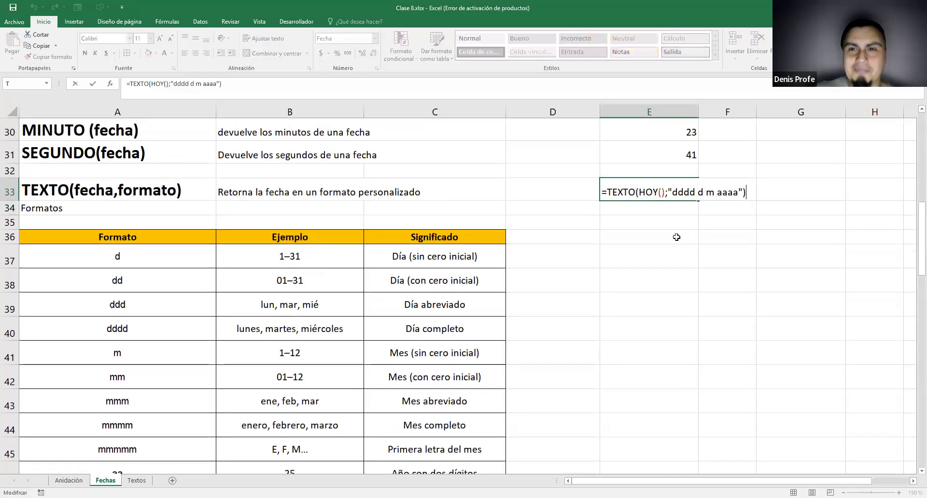
double_click(727, 192)
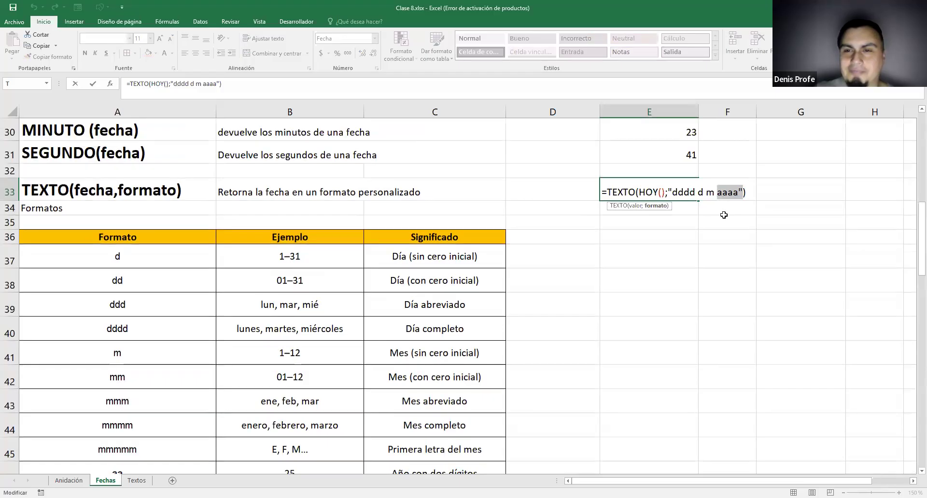
key("Escape")
double_click(609, 189)
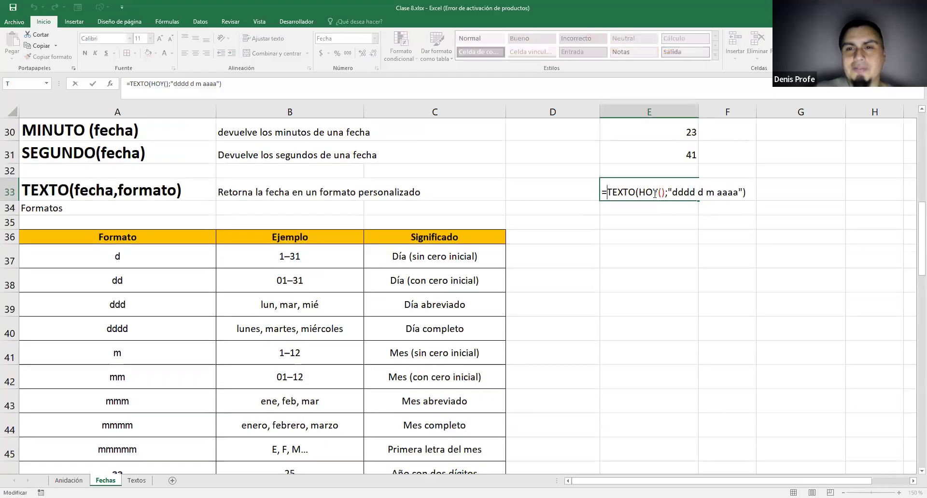
double_click(680, 192)
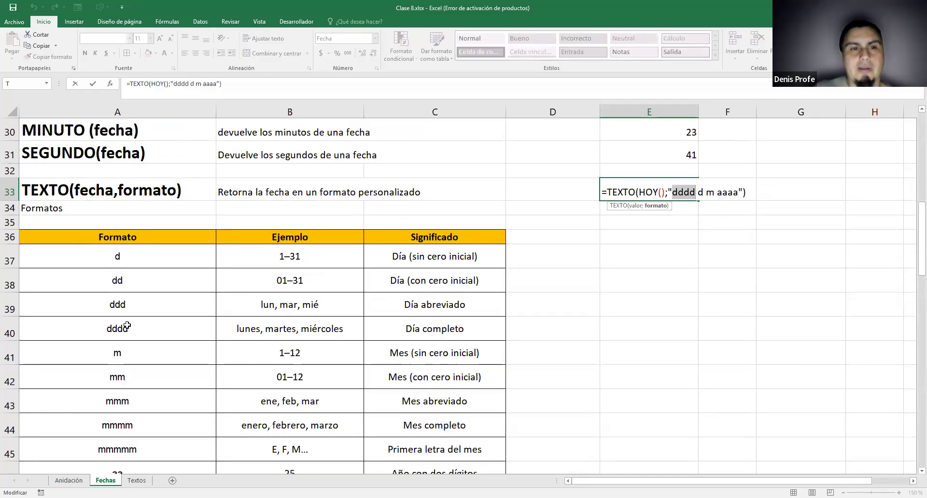
left_click(703, 192)
double_click(702, 192)
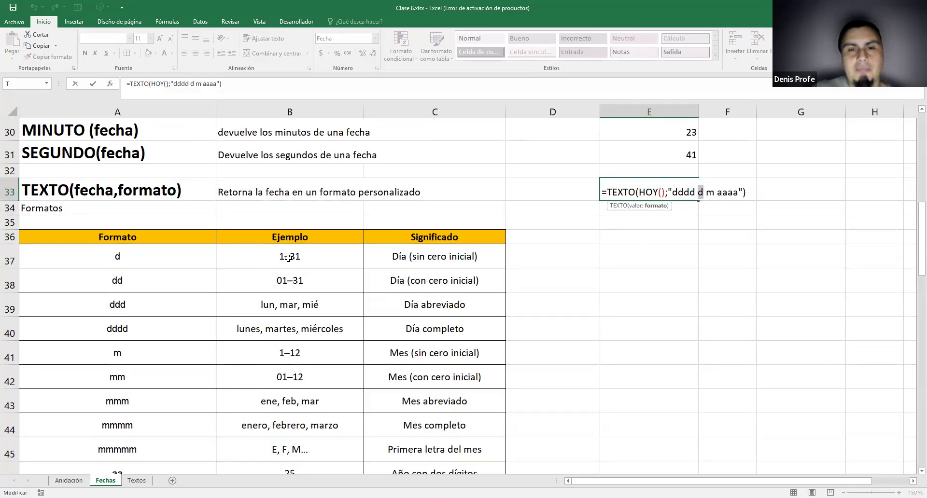
left_click(714, 192)
double_click(715, 192)
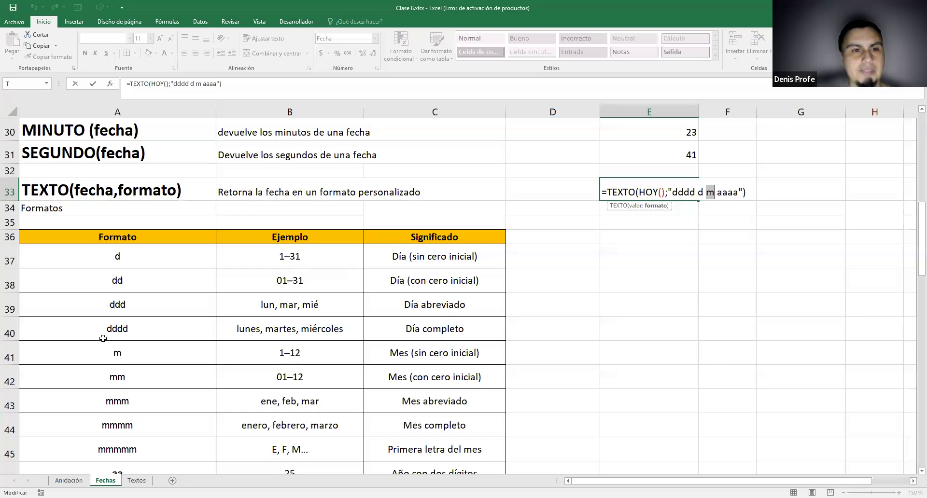
- Change the month code in E33 to mmmm, making the formula =TEXTO(HOY();"dddd d mmmm aaaa")
left_click(713, 193)
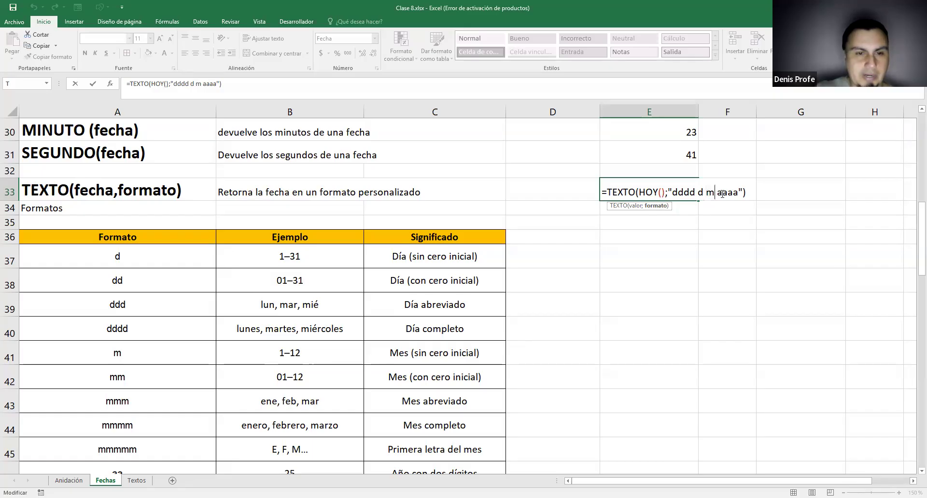
type("mmmm")
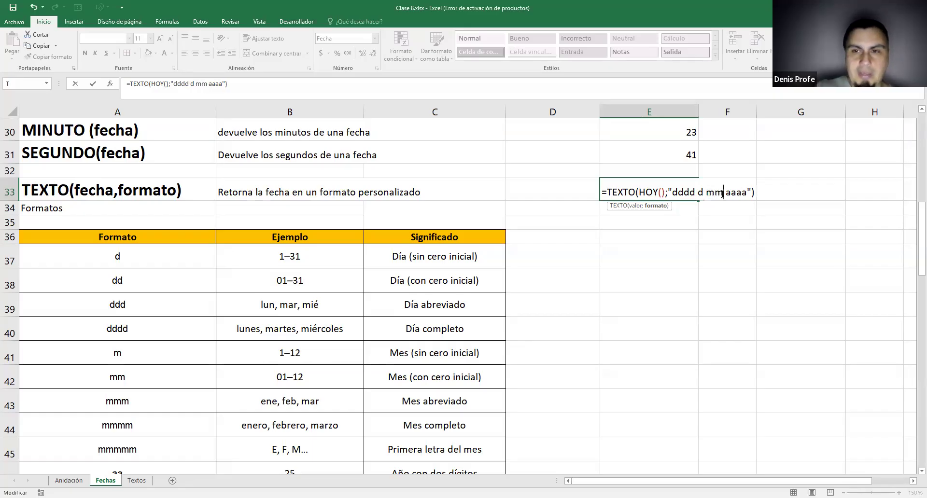
key("Return")
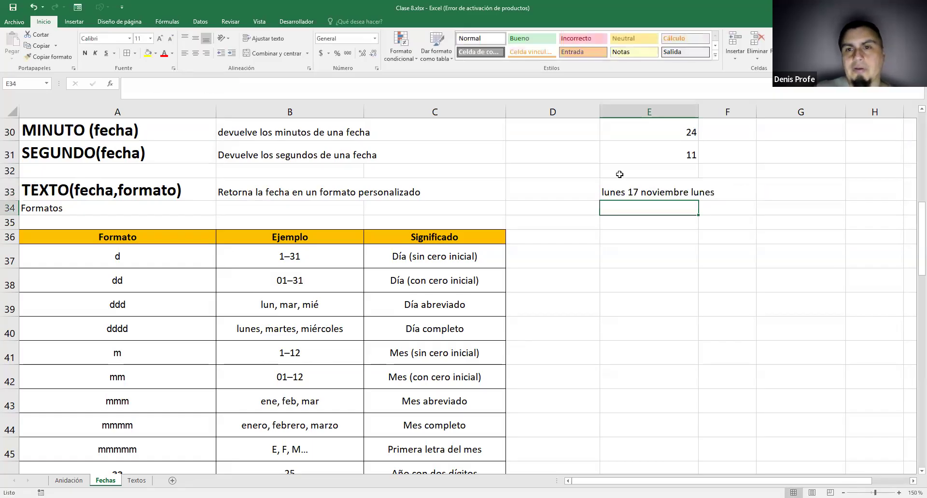
- Compare the aaaa code in E33's TEXTO formula with the year codes at the end of the Formato table
left_click(681, 193)
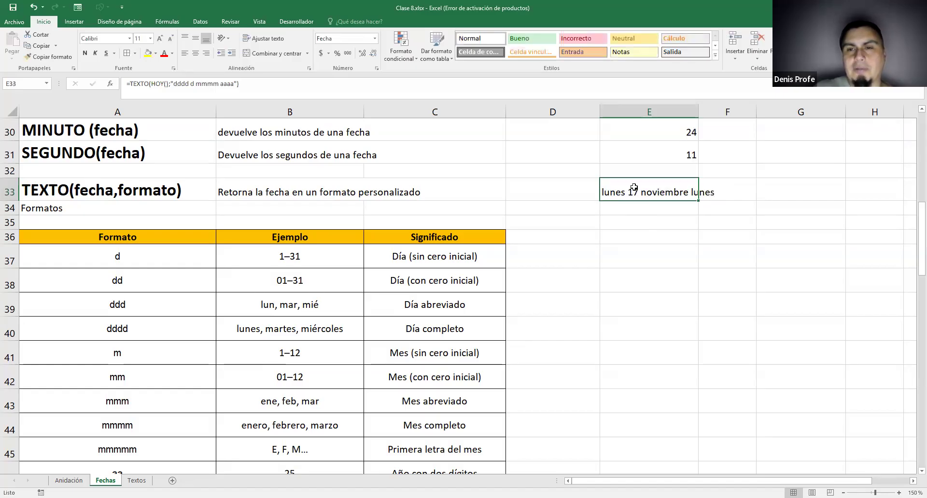
double_click(680, 193)
left_click_drag(743, 192, 765, 192)
scroll(343, 290, "down", 2)
scroll(343, 290, "up", 1)
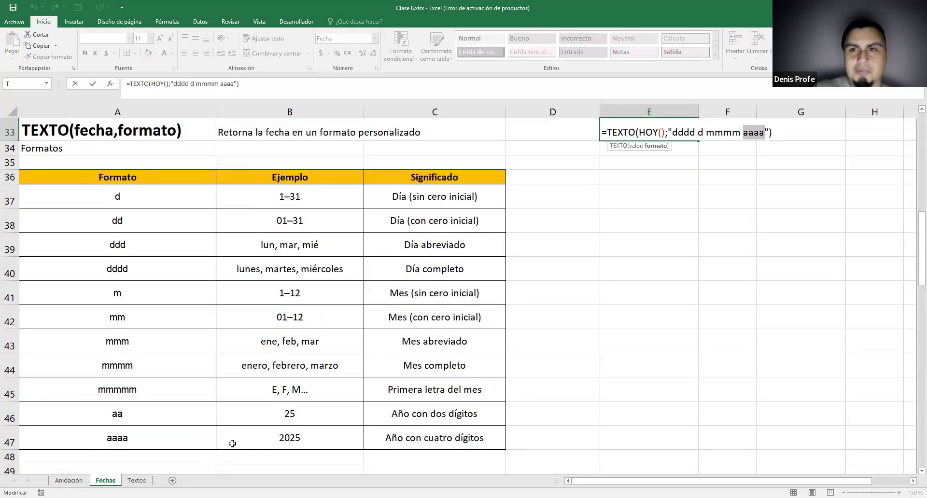
scroll(642, 232, "up", 1)
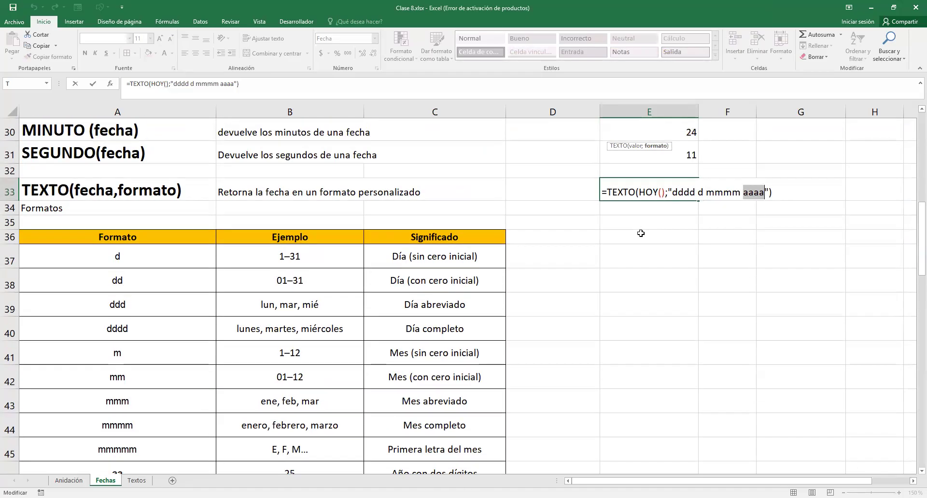
scroll(640, 233, "down", 1)
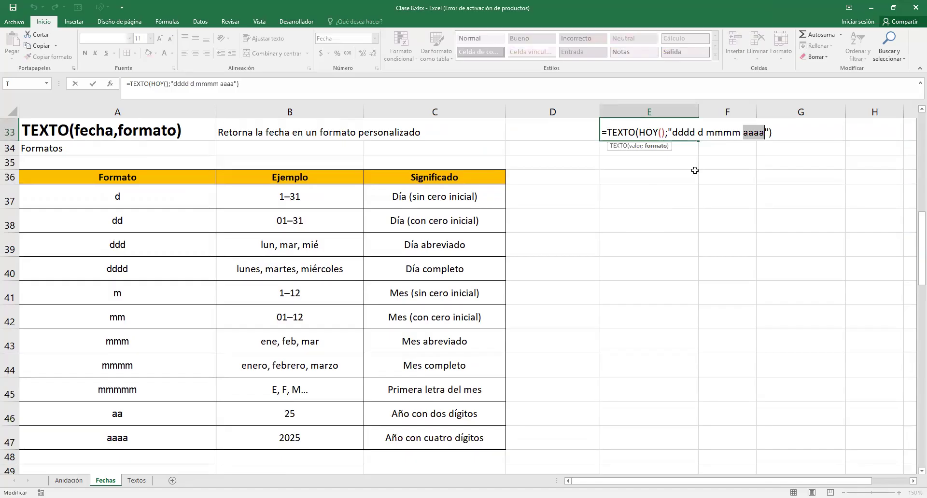
scroll(672, 242, "up", 2)
scroll(656, 289, "down", 4)
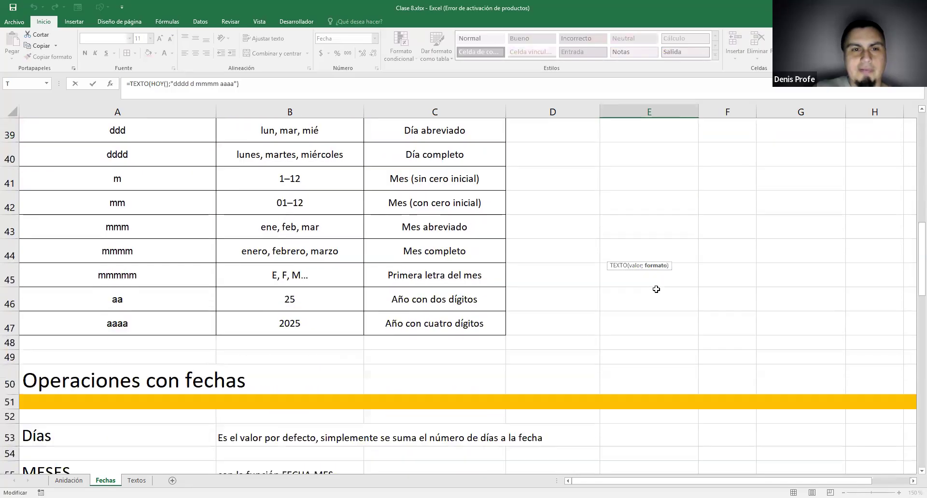
scroll(653, 258, "up", 2)
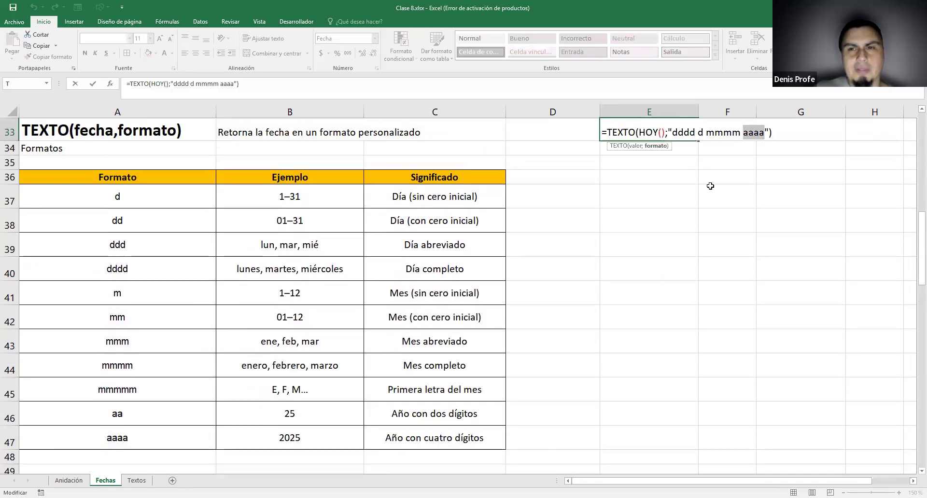
- Replace the spaces around the d code in E33 with slashes, making the formula =TEXTO(HOY();"dddd/d/mmmm aaaa")
left_click(702, 132)
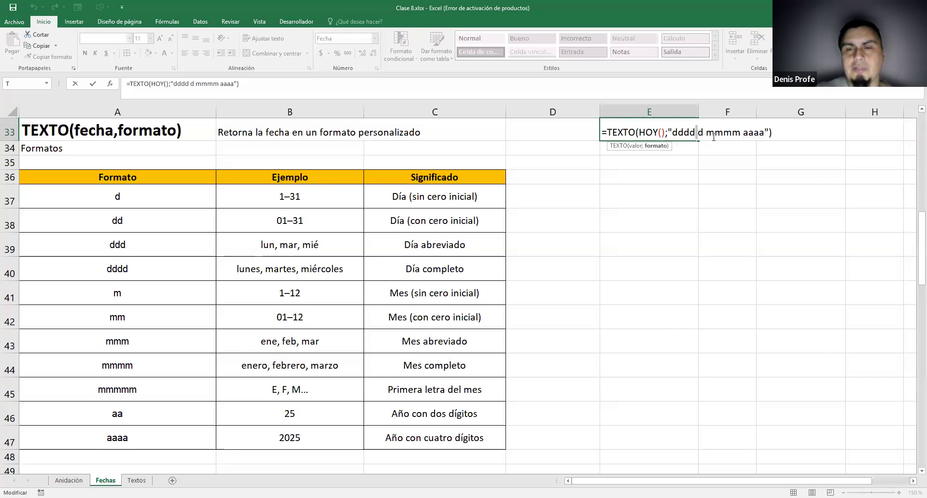
left_click(662, 152)
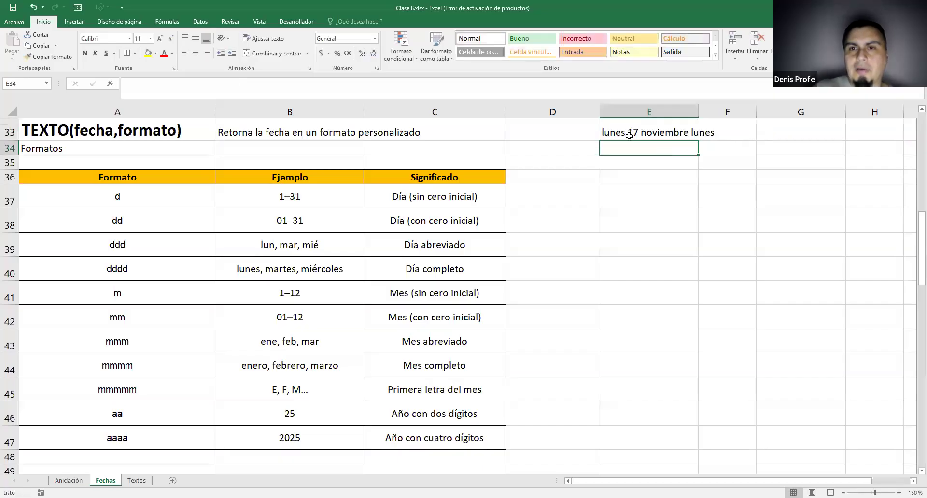
key("ctrl+z")
double_click(695, 132)
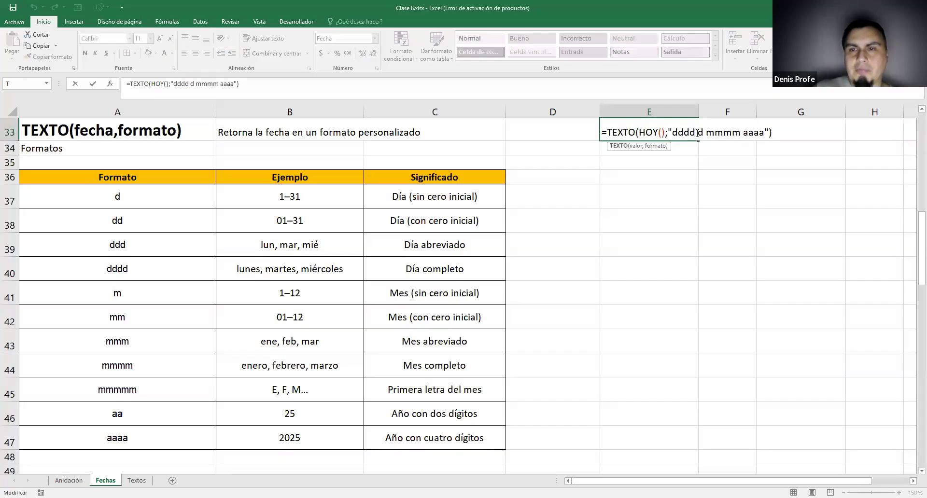
key("BackSpace")
type("/")
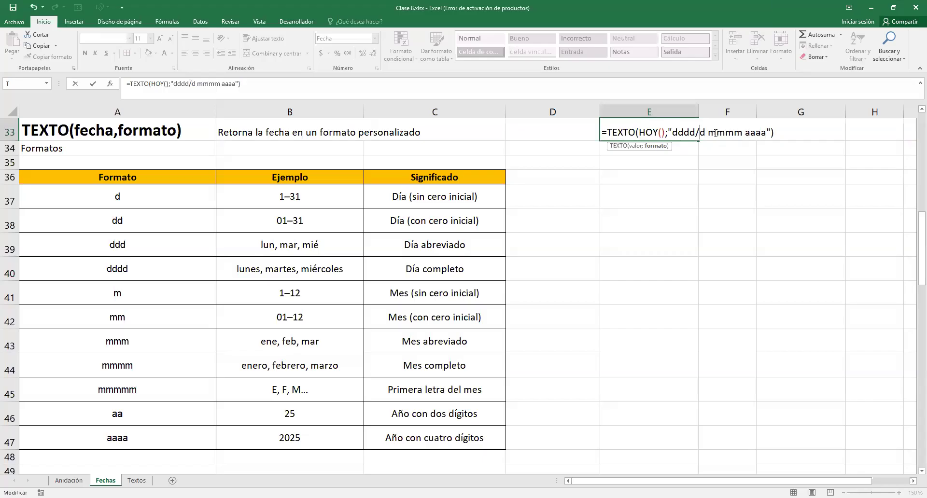
key("BackSpace")
type("/")
key("Return")
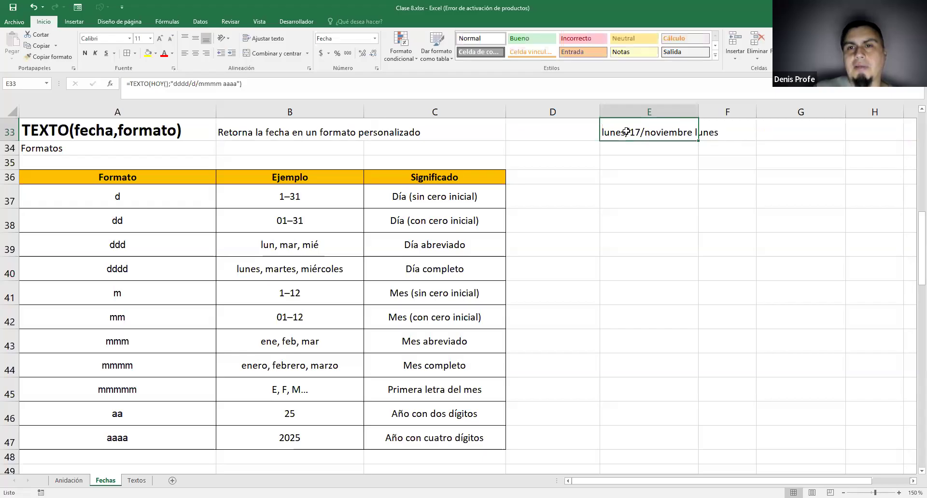
- Try the unquoted word de instead of the first slash in E33, making the format "dddd de d/mmmm aaaa"
double_click(627, 132)
key("Right")
key("Right")
key("Right")
key("Right")
key("Right")
key("Right")
key("Right")
key("BackSpace")
type("de")
key("ctrl+Return")
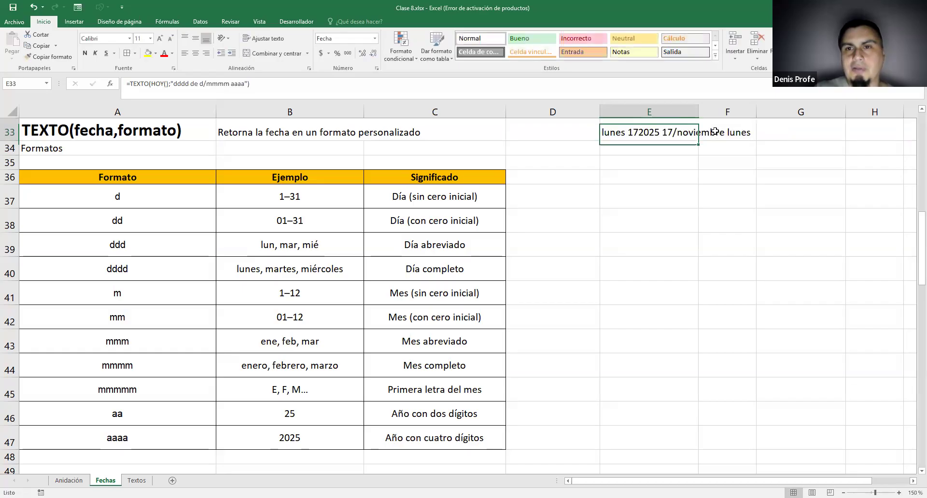
- Remove the word de and the remaining slash from E33's format text, leaving only spaces between the date codes
key("F2")
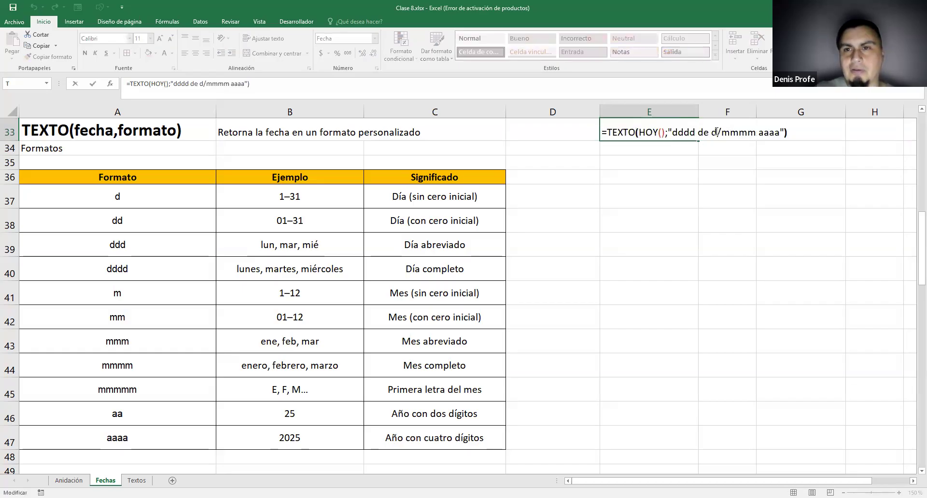
key("Left")
left_click(696, 131)
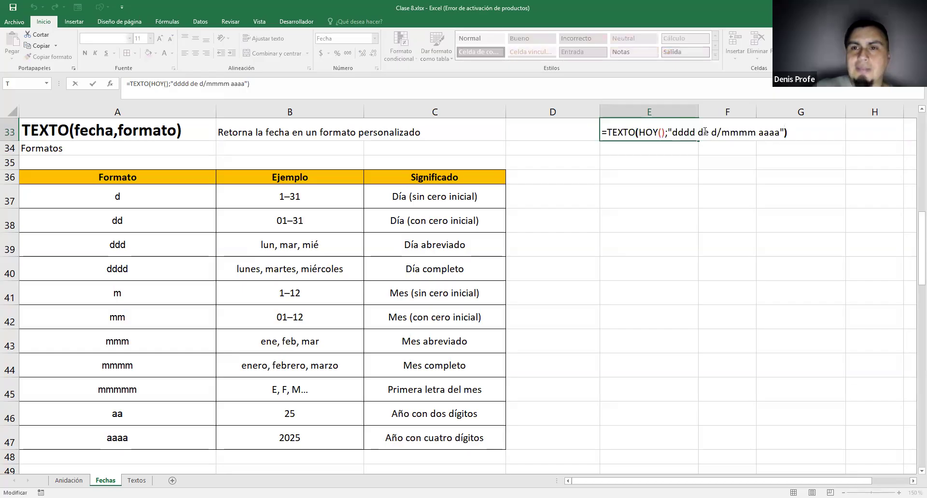
left_click(699, 132)
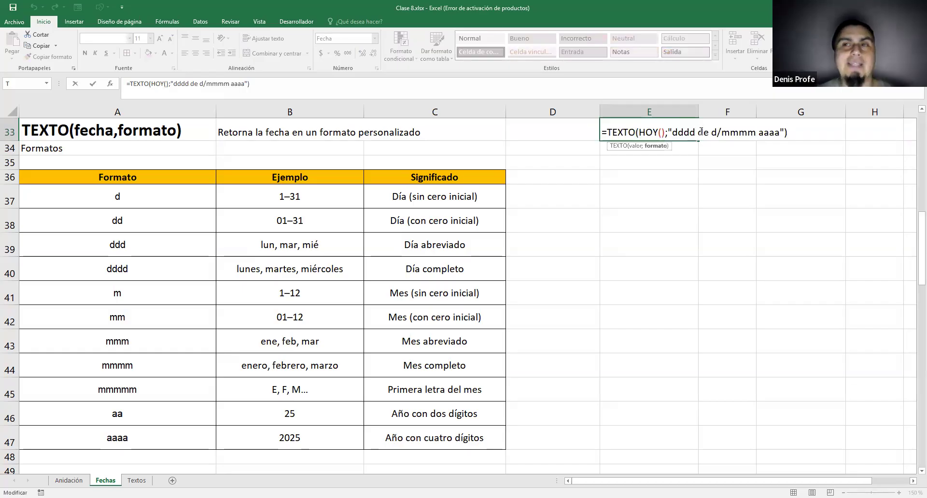
left_click_drag(701, 131, 709, 131)
key("Delete")
key("Right")
key("Right")
key("BackSpace")
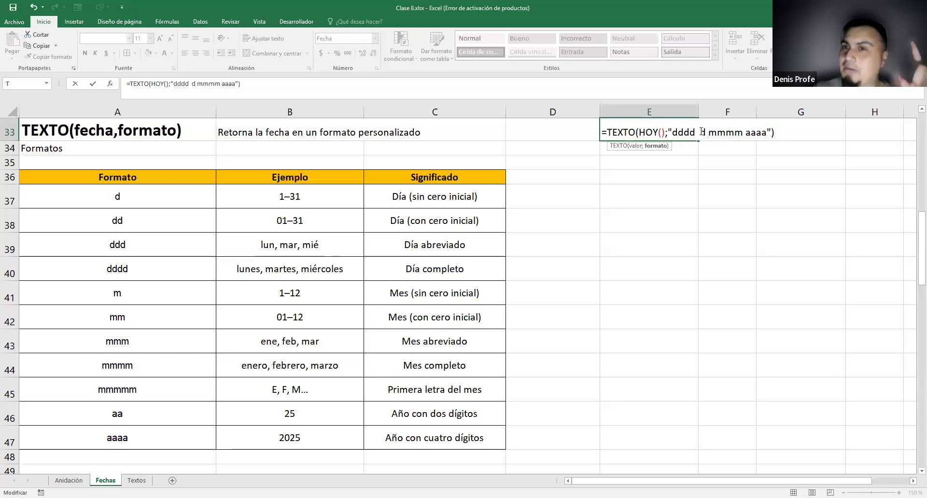
- Insert de in doubled quotation marks before the month code in E33, making =TEXTO(HOY();"dddd d ""de"" mmmm aaaa")
left_click_drag(669, 132, 772, 132)
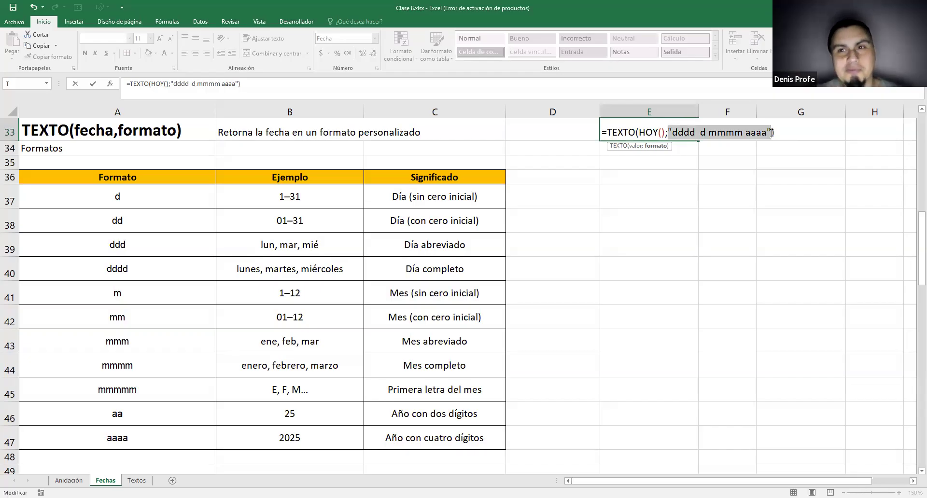
left_click(713, 134)
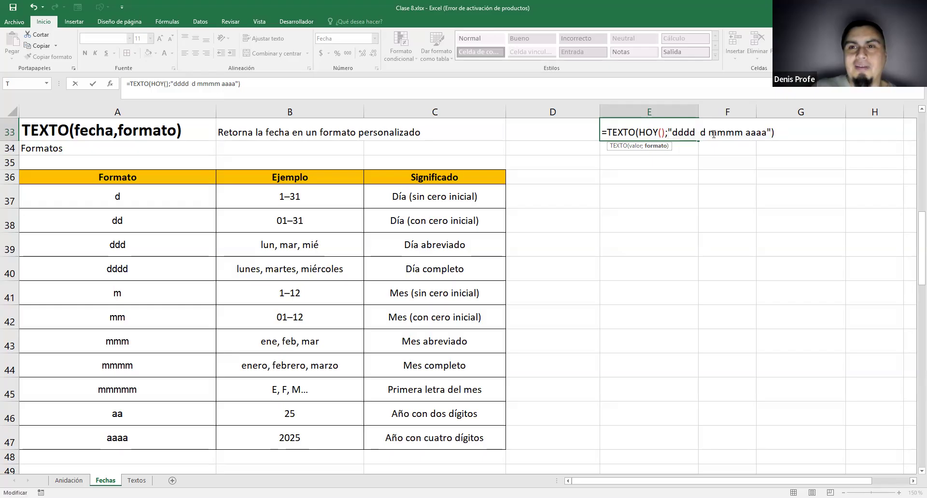
type("d  ")
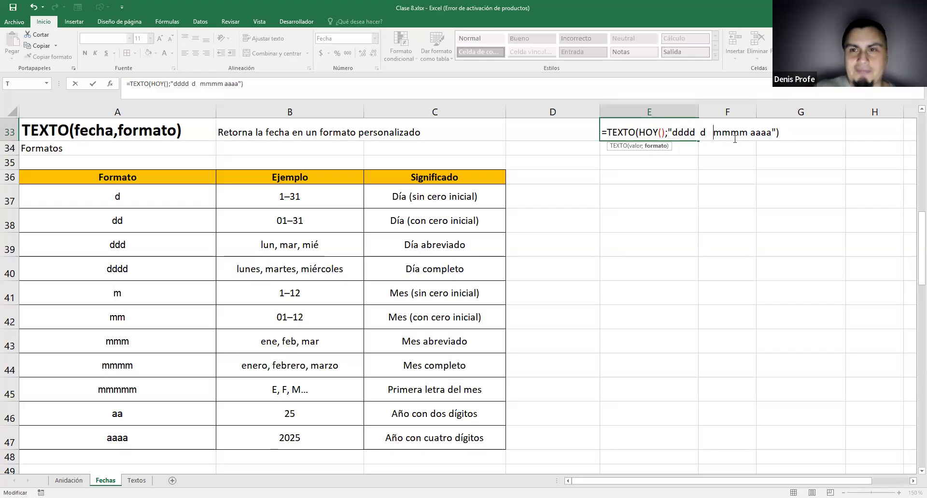
type("\"\"")
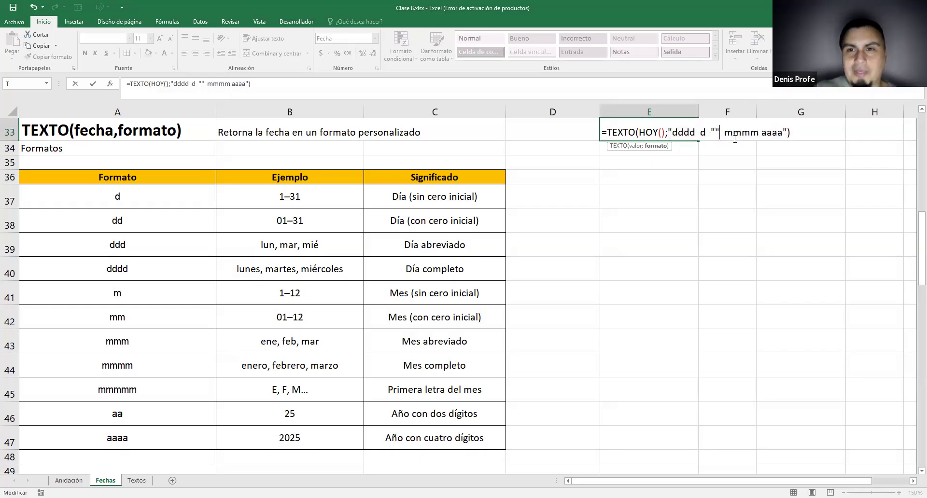
type("de\"\"")
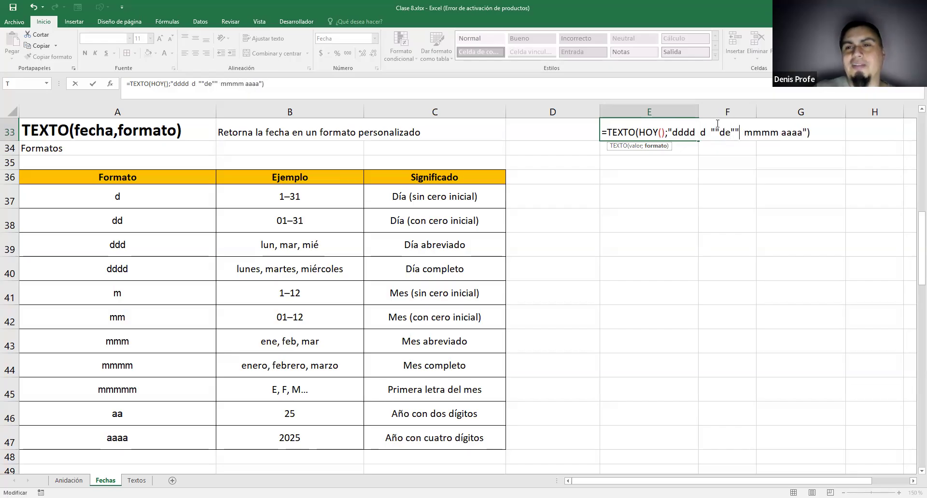
mouse_move(731, 132)
left_mouse_down()
mouse_move(739, 132)
mouse_move(712, 131)
mouse_move(741, 134)
left_mouse_up()
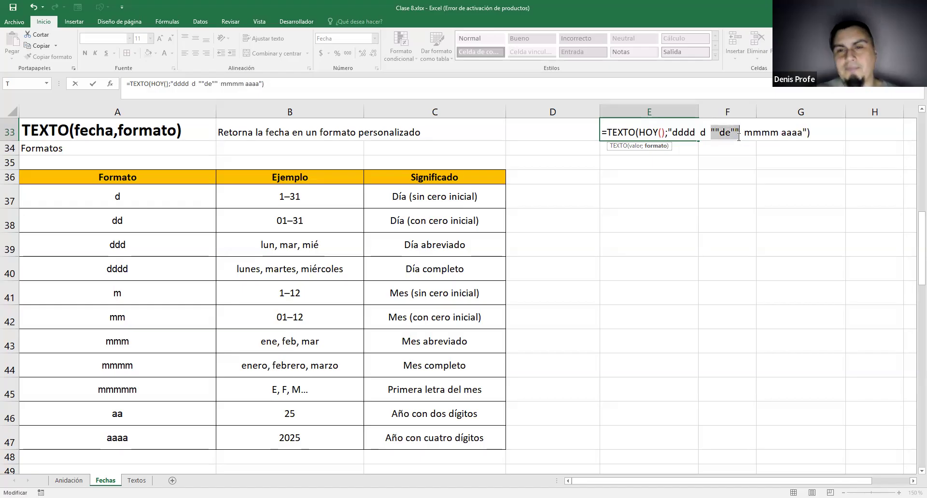
key("ctrl+Return")
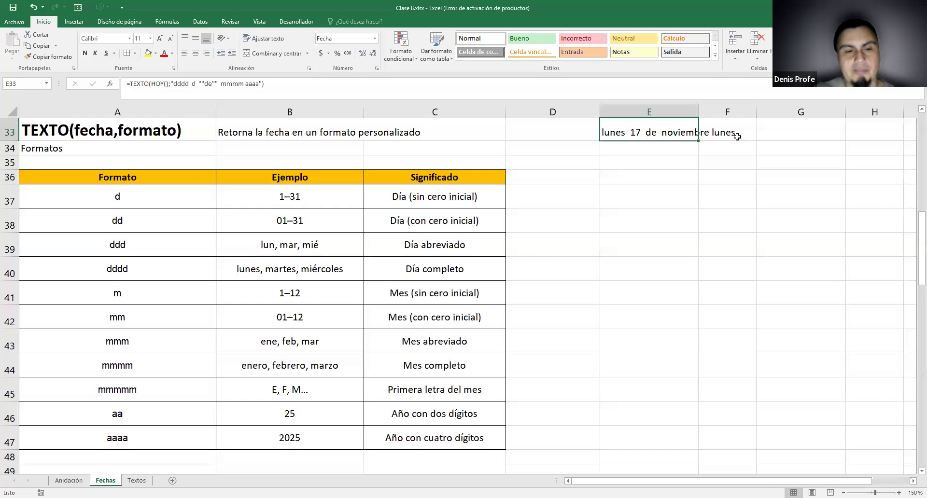
- Insert a second de in doubled quotation marks before the year code in E33, making =TEXTO(HOY();"dddd d ""de"" mmmm ""de"" aaaa")
key("F2")
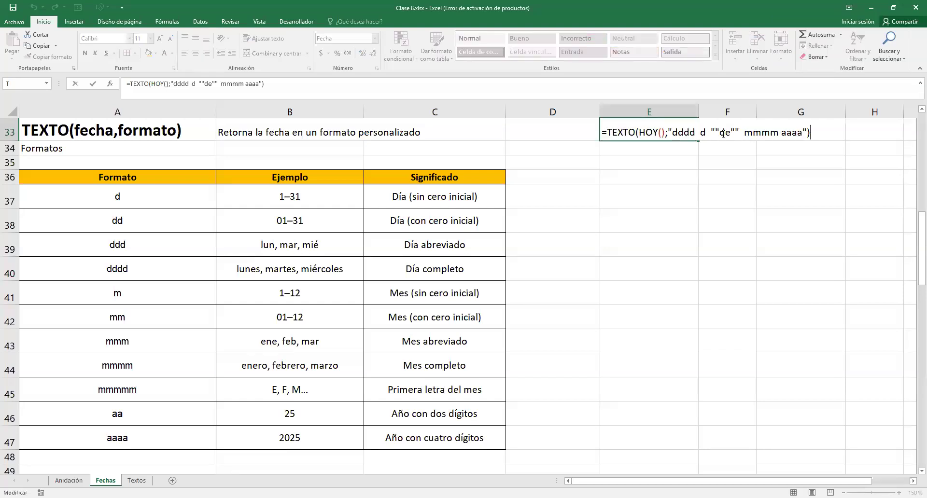
key("ctrl+Return")
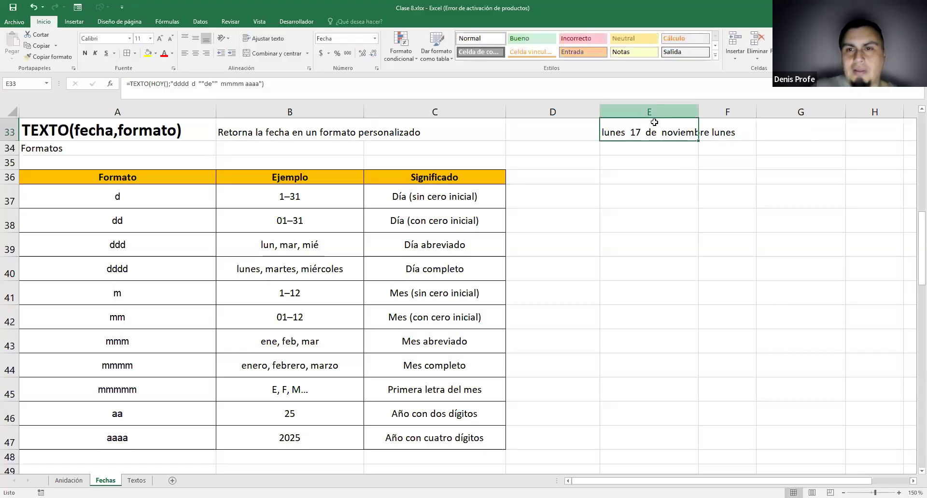
double_click(653, 128)
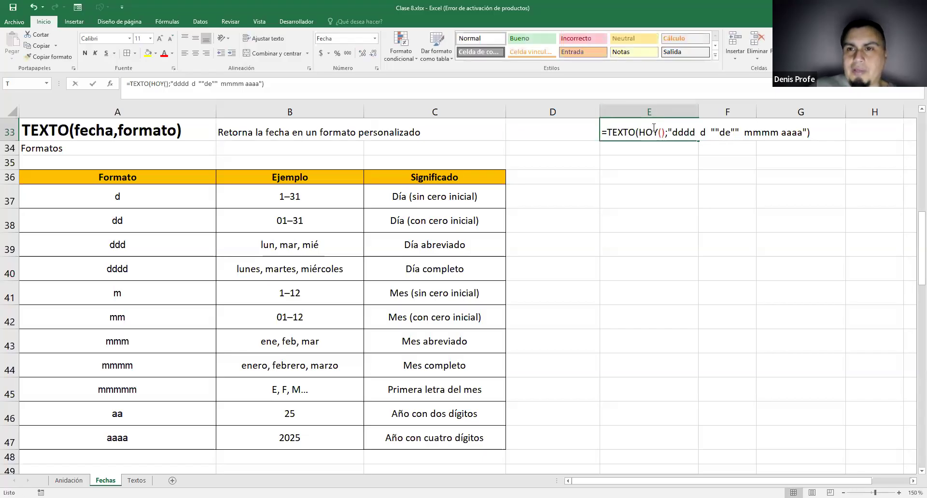
double_click(784, 132)
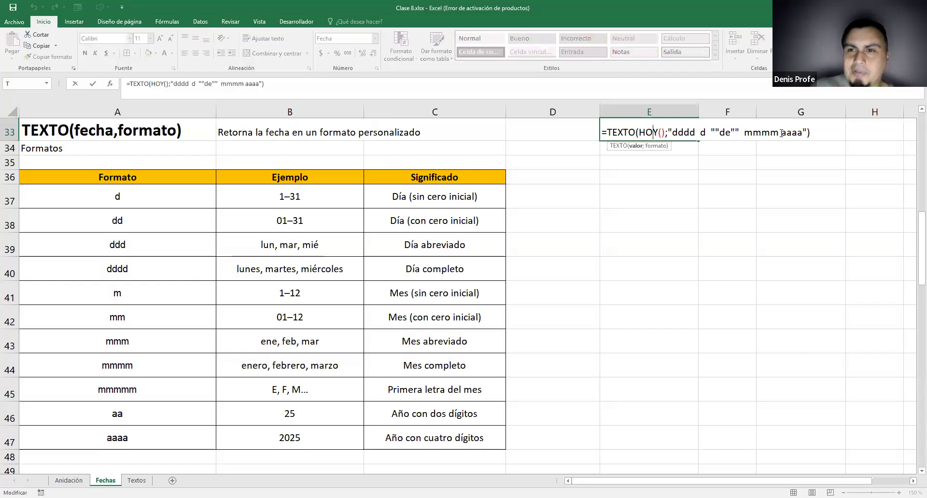
type("\"\"\"\"")
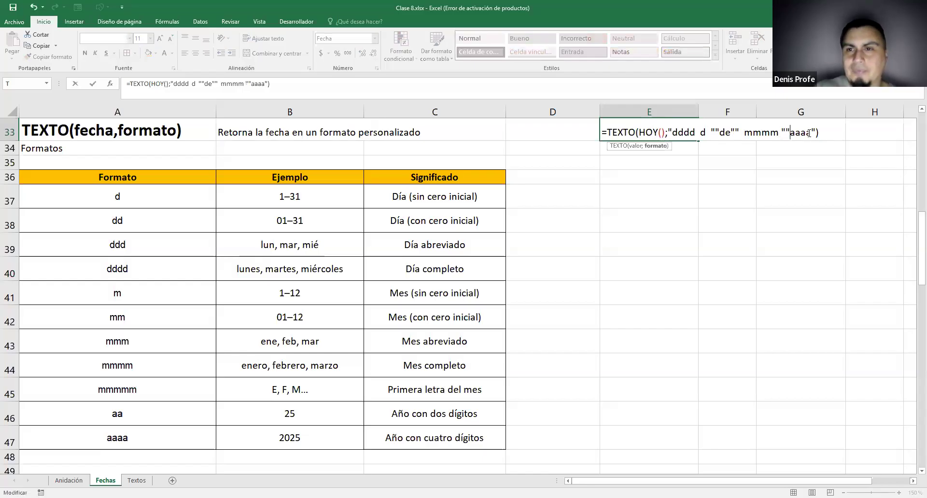
key("Return")
double_click(810, 133)
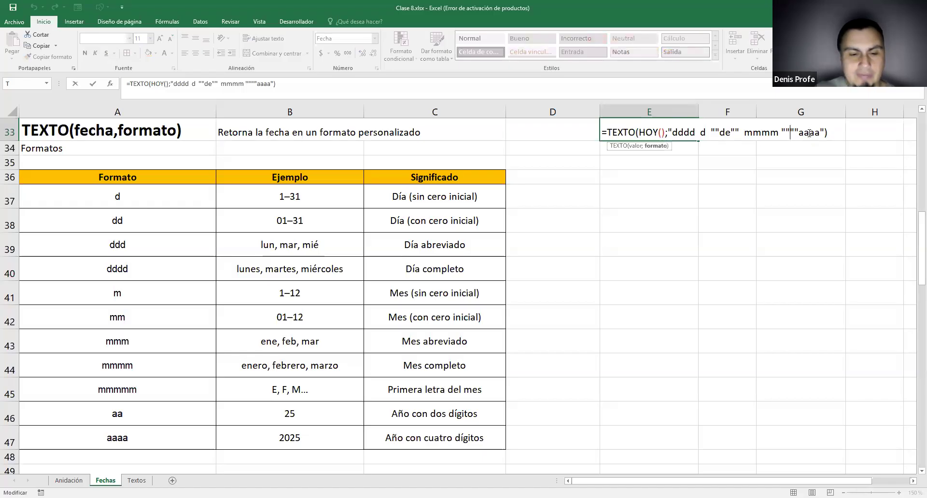
type("de\"\"")
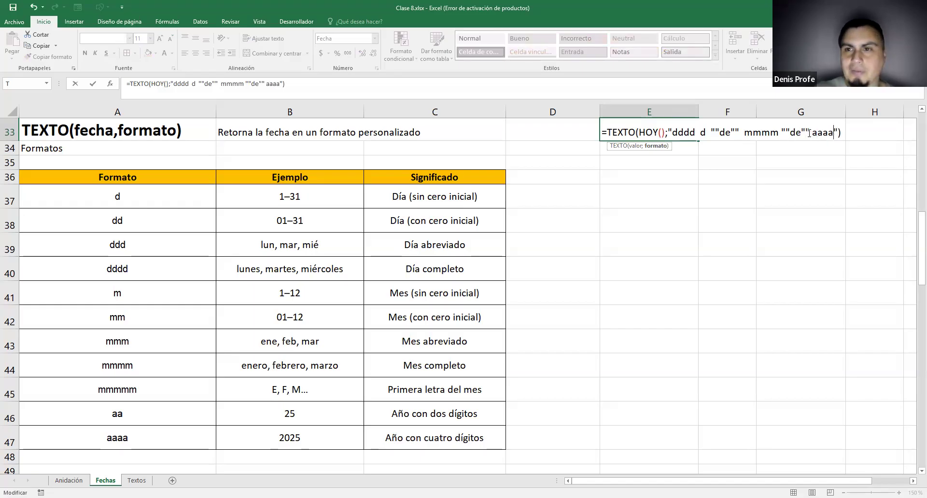
- Try shortening the year code in E33's format text to aa
key("BackSpace")
key("BackSpace")
key("ctrl+Return")
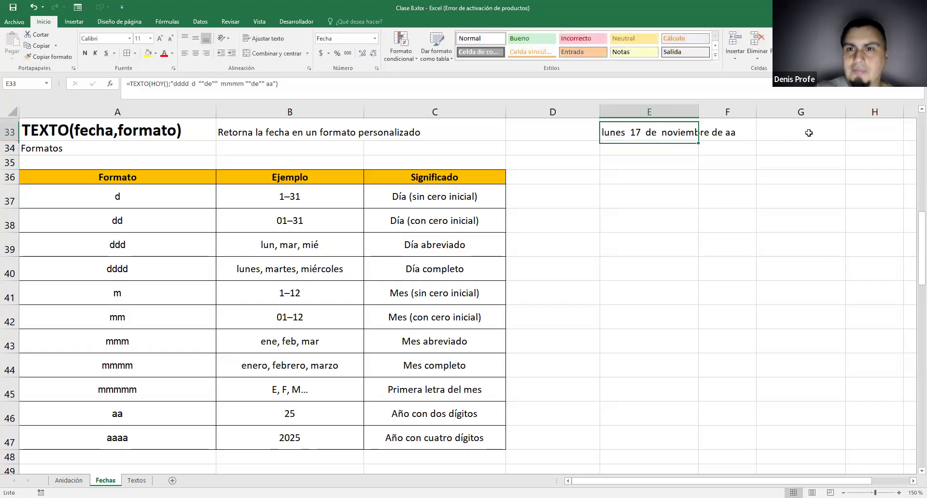
- Try the uppercase year code AAAA in place of the lowercase one in E33's format text
key("F2")
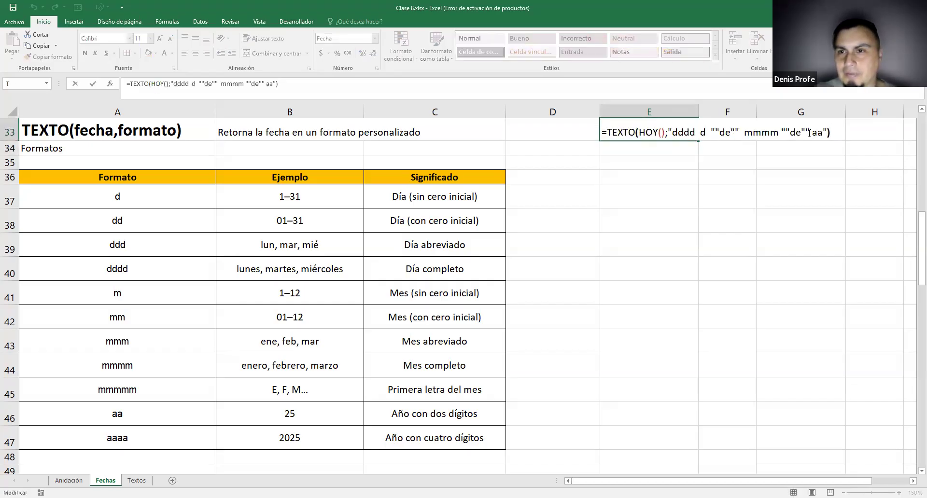
key("Left")
key("Left")
key("BackSpace")
key("BackSpace")
type("AAAA")
key("ctrl+Return")
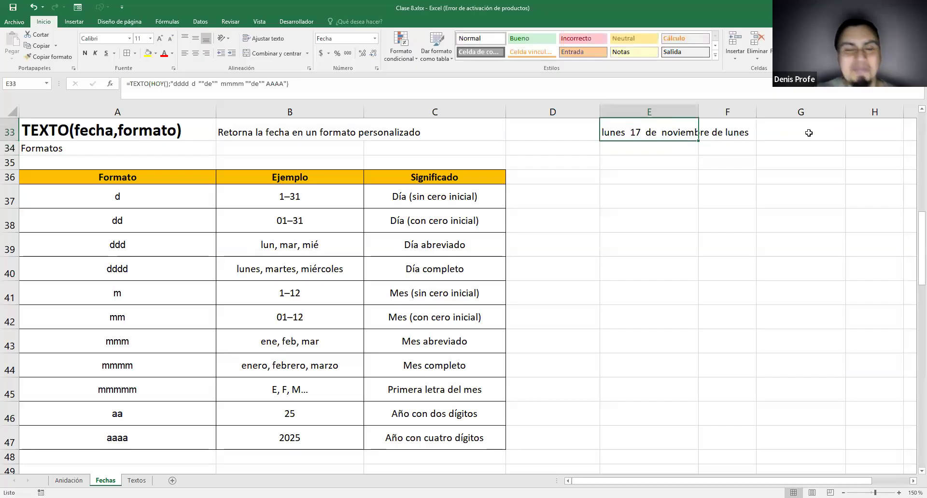
- Replace the uppercase year code in E33 with lowercase aaaa, with extra spaces before it and one space before the closing quotation mark
key("F2")
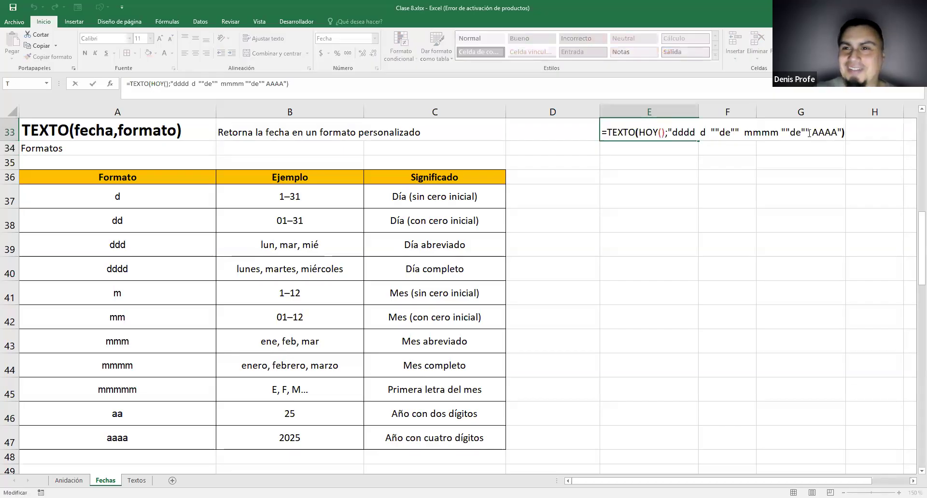
left_click(809, 133)
key("BackSpace")
key("BackSpace")
key("BackSpace")
key("BackSpace")
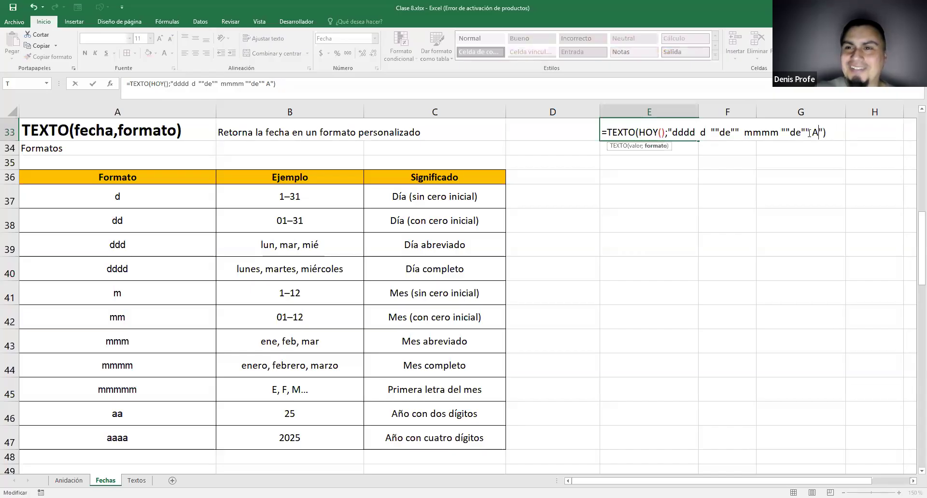
type("aaaa")
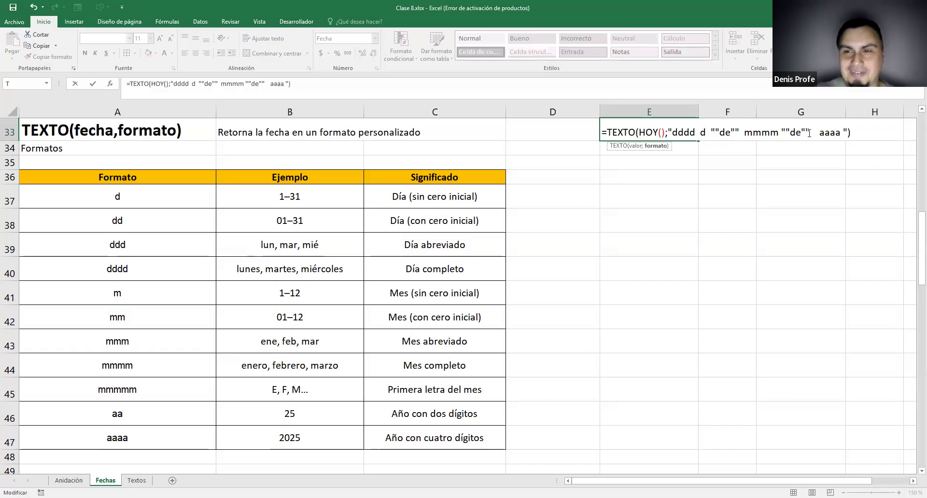
key("Return")
key("Up")
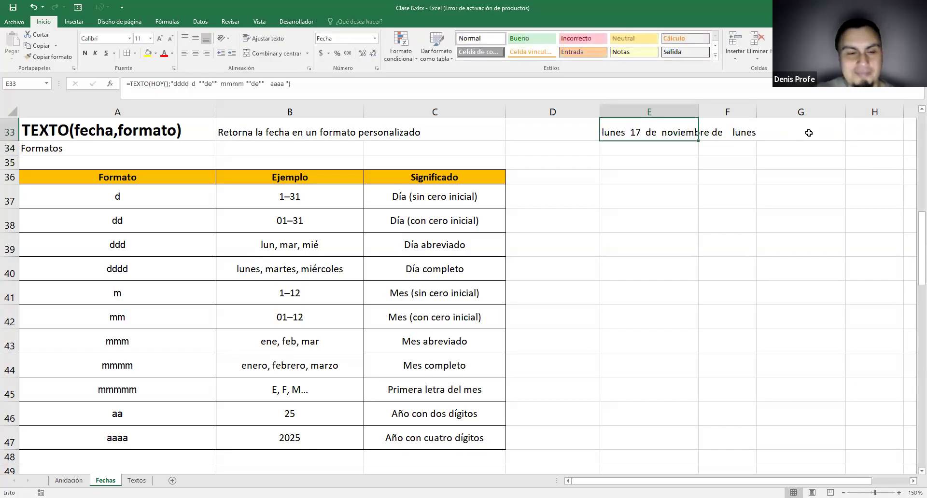
key("F2")
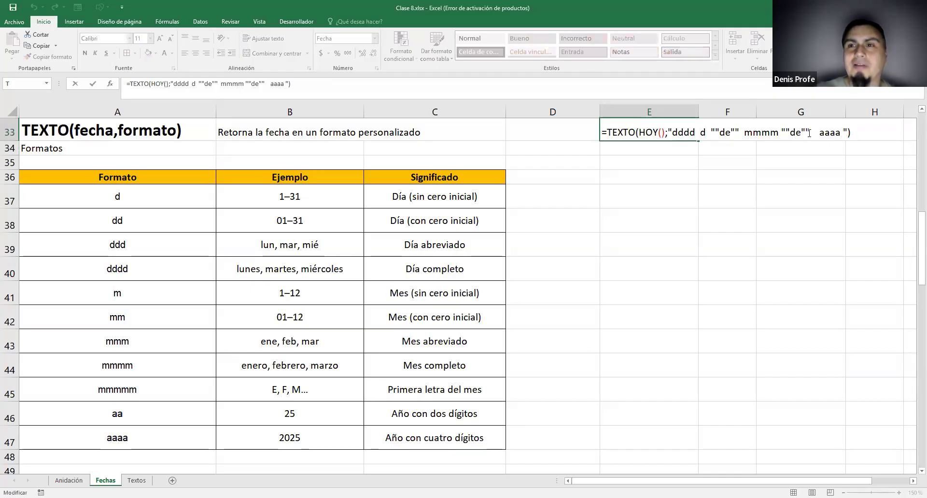
key("Return")
key("Up")
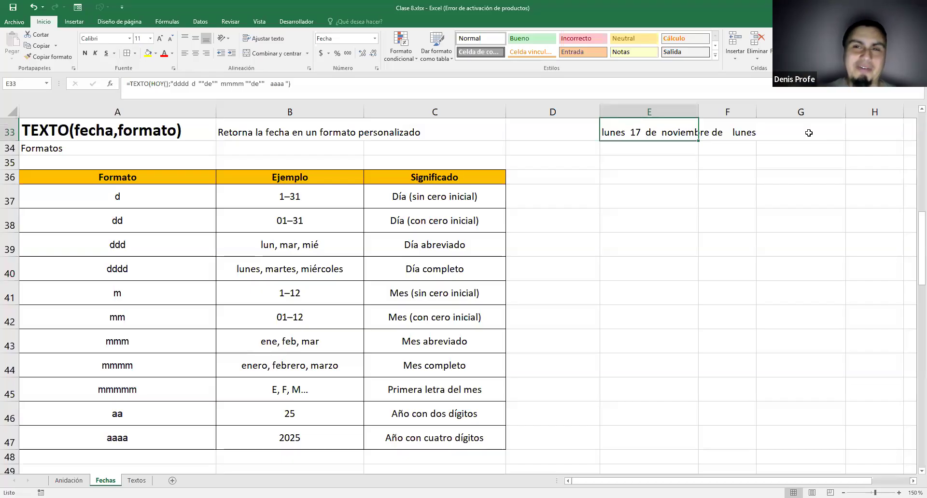
double_click(659, 134)
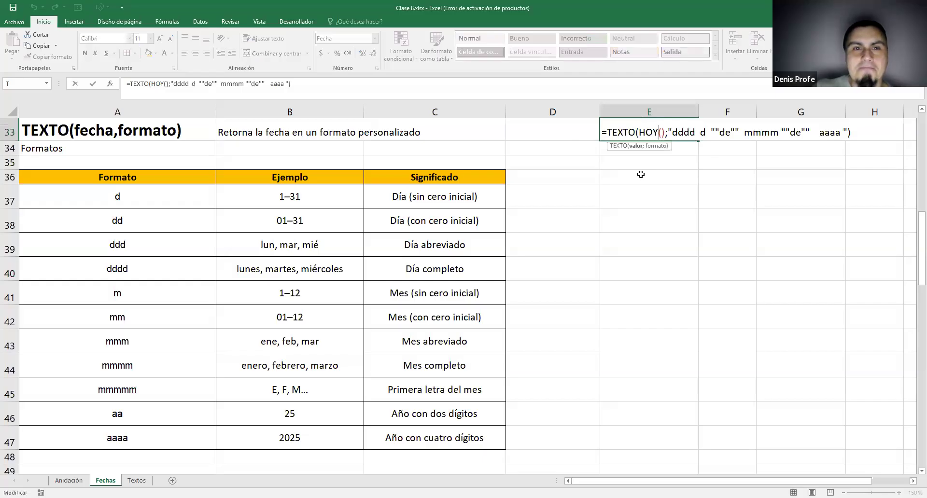
key("Escape")
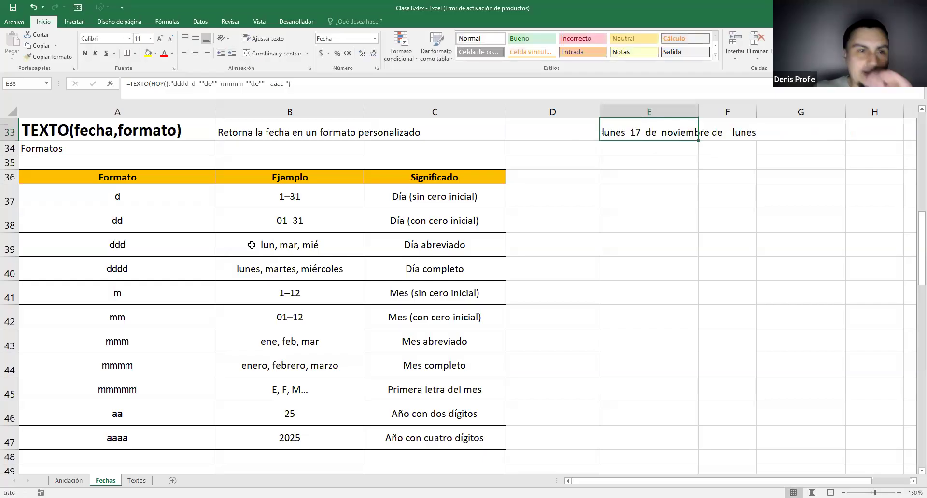
- Examine the day, month and year format codes with their examples and meanings in the format table, A37:C47
left_click_drag(126, 194, 492, 262)
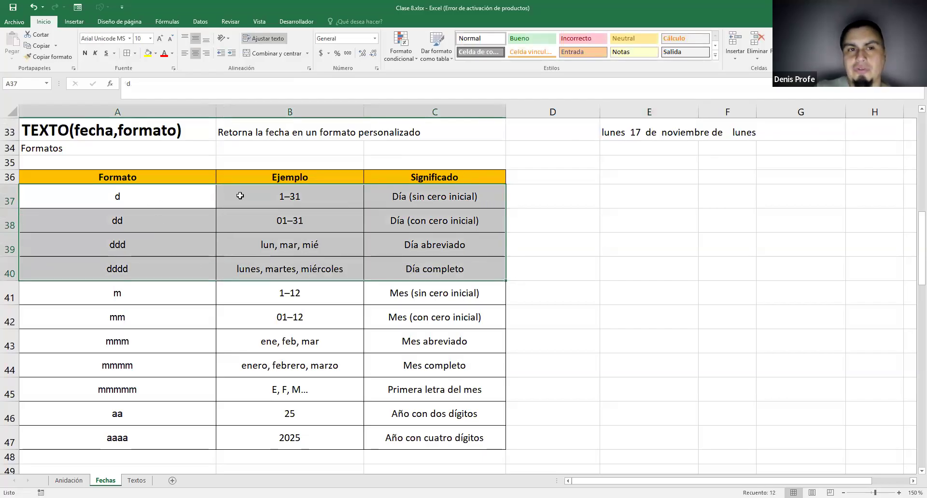
left_click(235, 270)
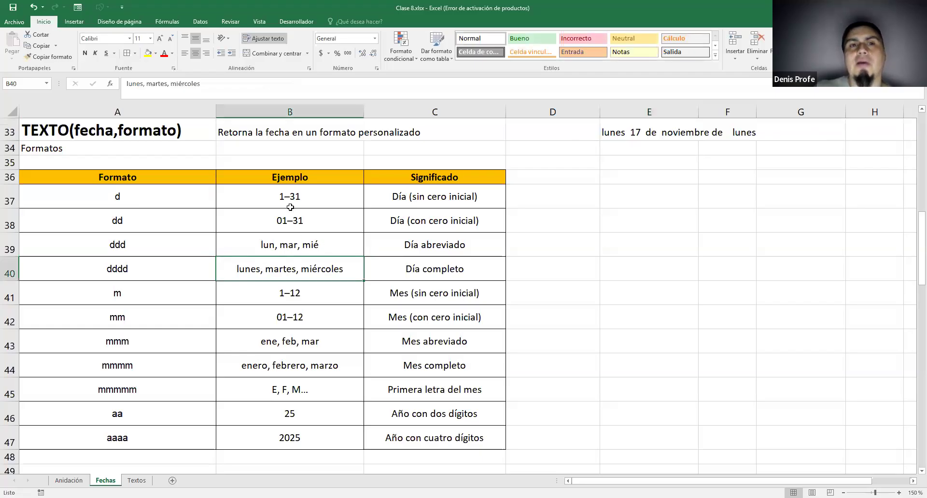
left_click_drag(281, 198, 281, 215)
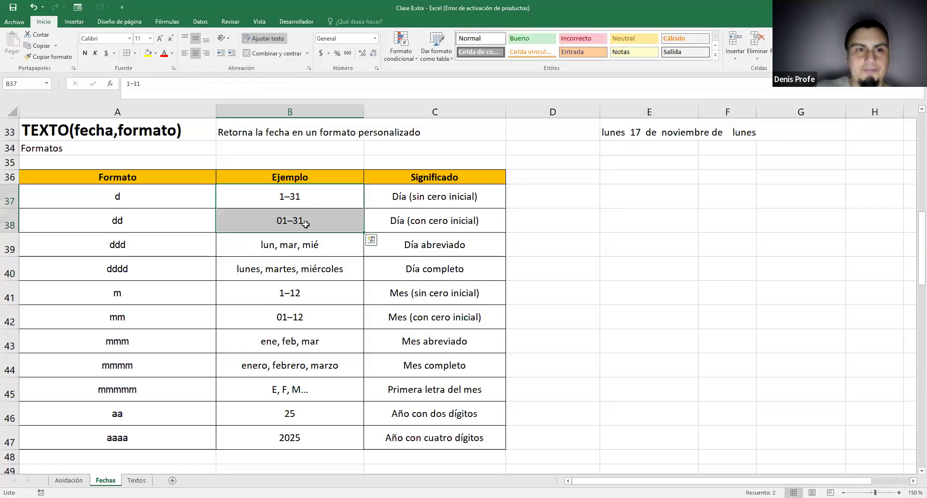
left_click(119, 290)
left_click_drag(459, 332, 452, 389)
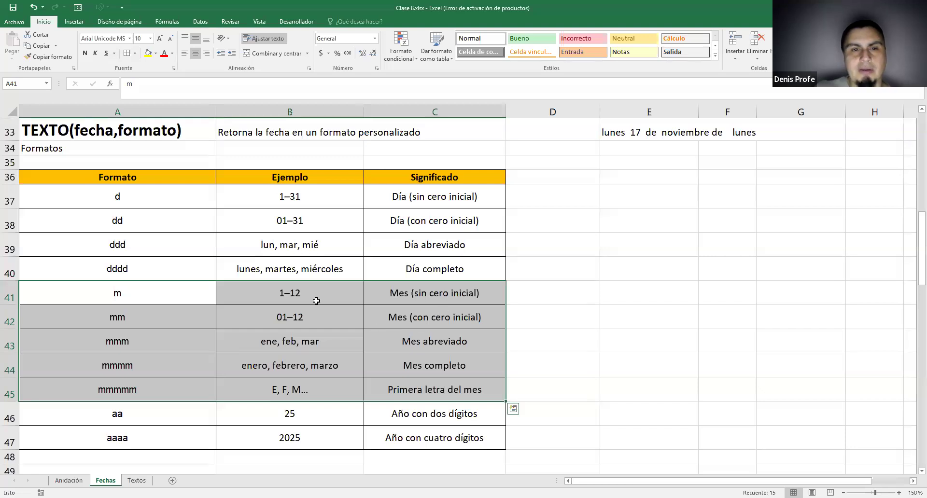
left_click_drag(316, 301, 318, 318)
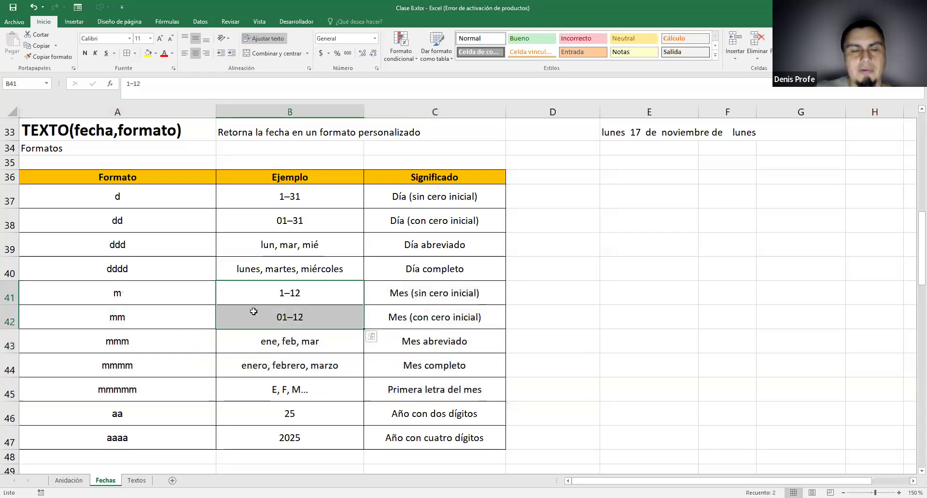
left_click_drag(324, 348, 440, 366)
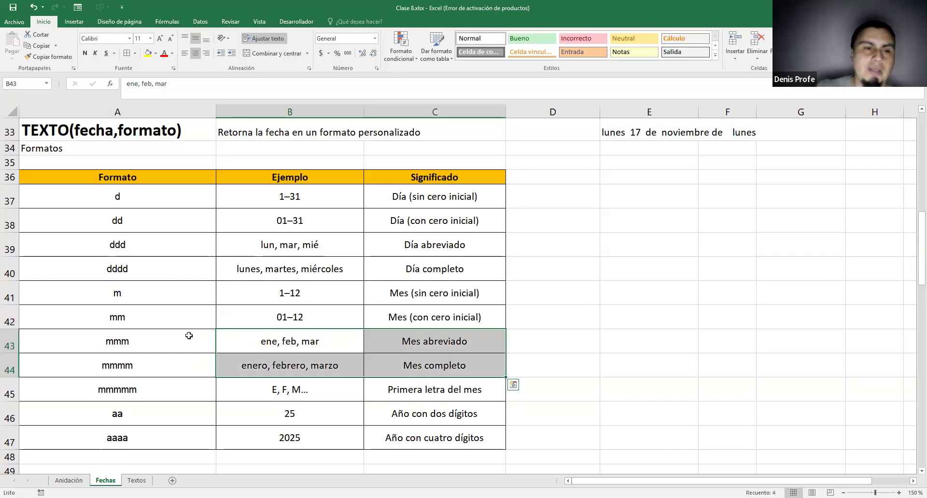
scroll(186, 334, "down", 2)
left_click_drag(117, 300, 474, 327)
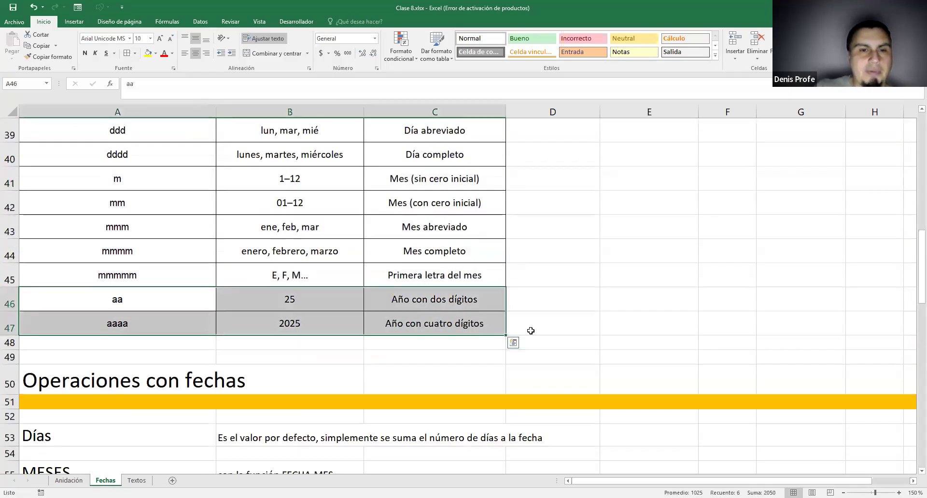
scroll(527, 333, "up", 2)
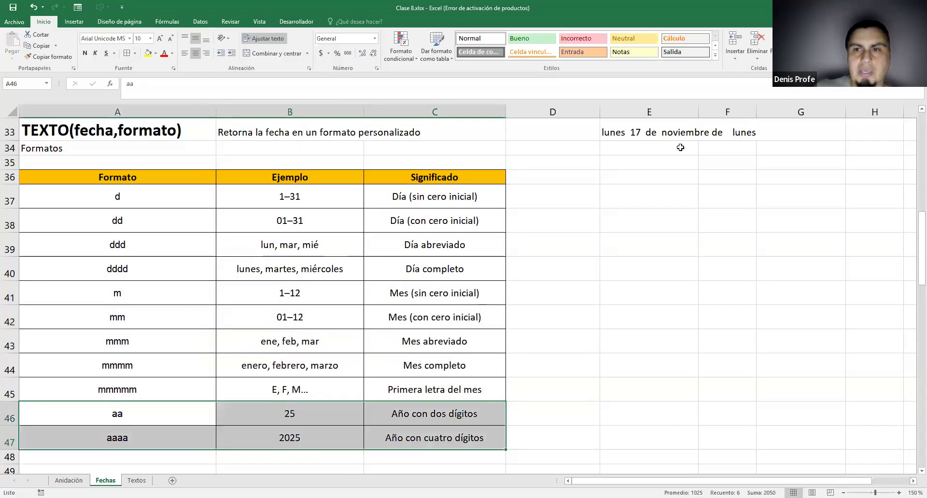
- Inspect the year code and the first doubled-quoted de in E33's formula, leaving the formula without saving any edit
double_click(626, 133)
left_click_drag(819, 132, 841, 132)
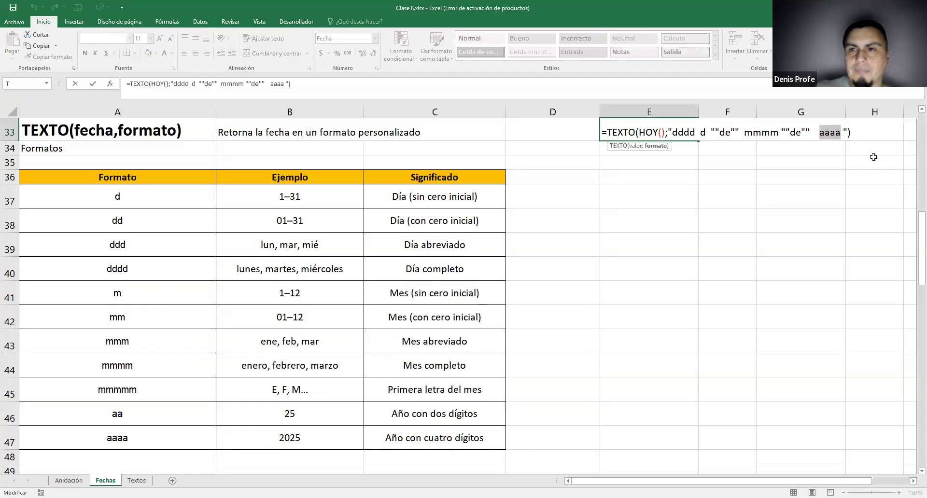
left_click_drag(710, 131, 738, 130)
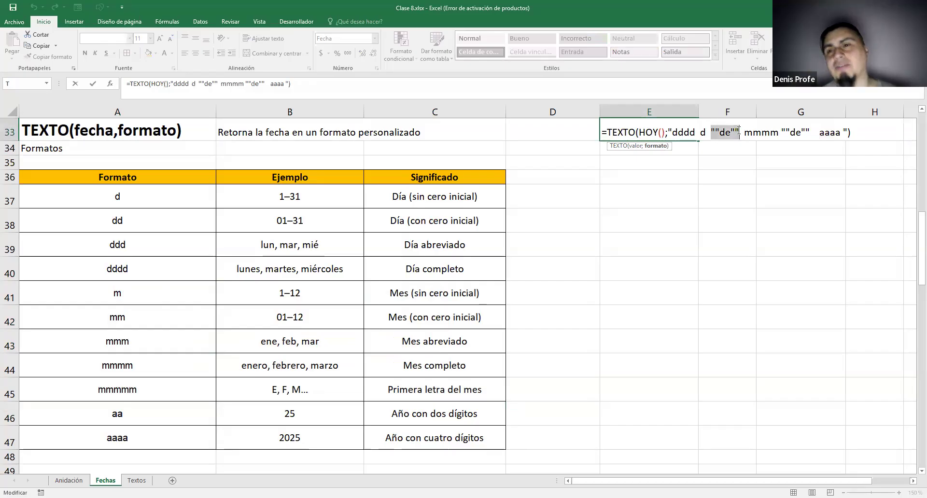
left_click(713, 131)
left_click_drag(713, 131, 741, 132)
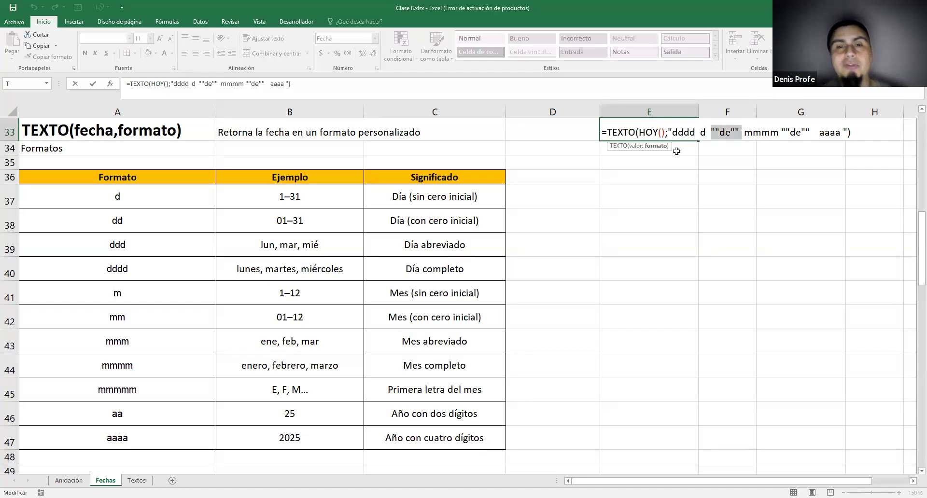
left_click(595, 195)
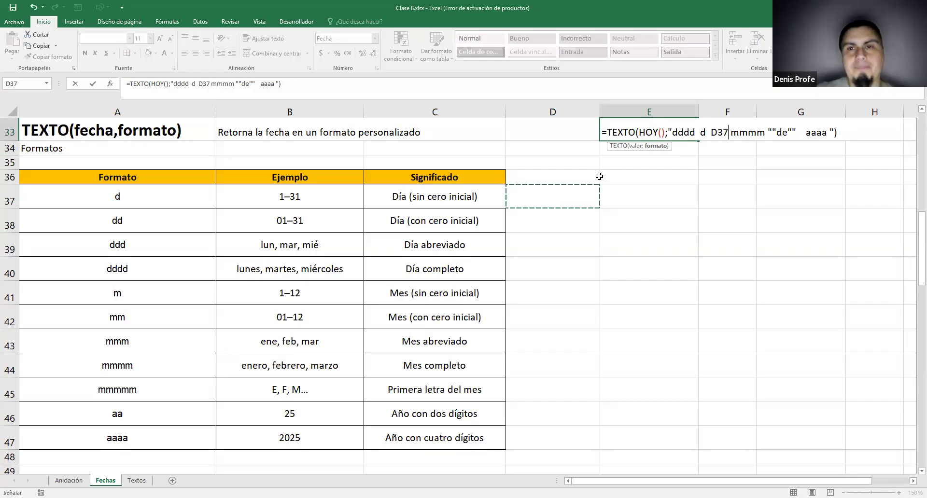
key("Escape")
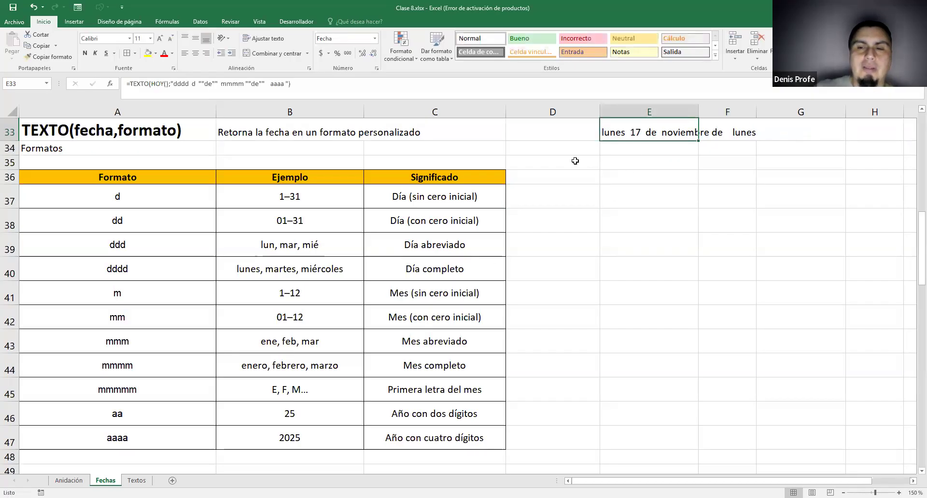
- Look over the Operaciones con fechas section below the format table
scroll(575, 161, "down", 3)
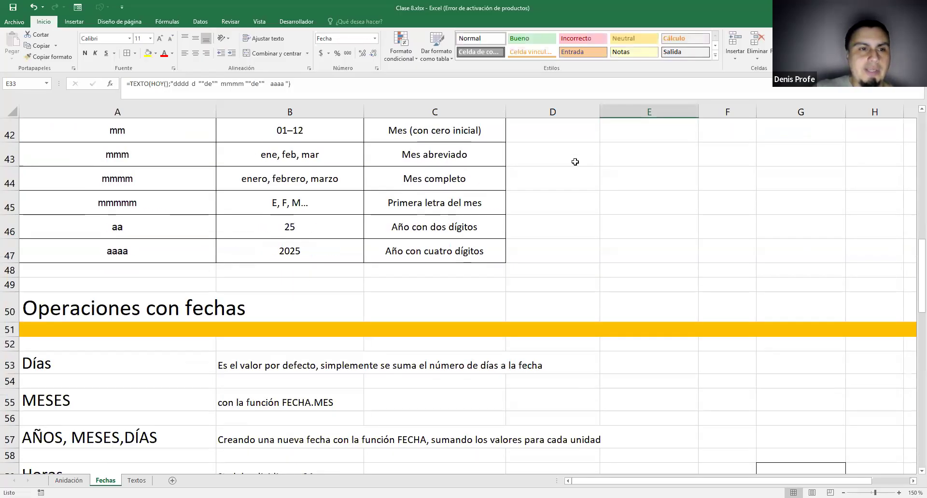
scroll(575, 162, "down", 3)
scroll(575, 162, "up", 9)
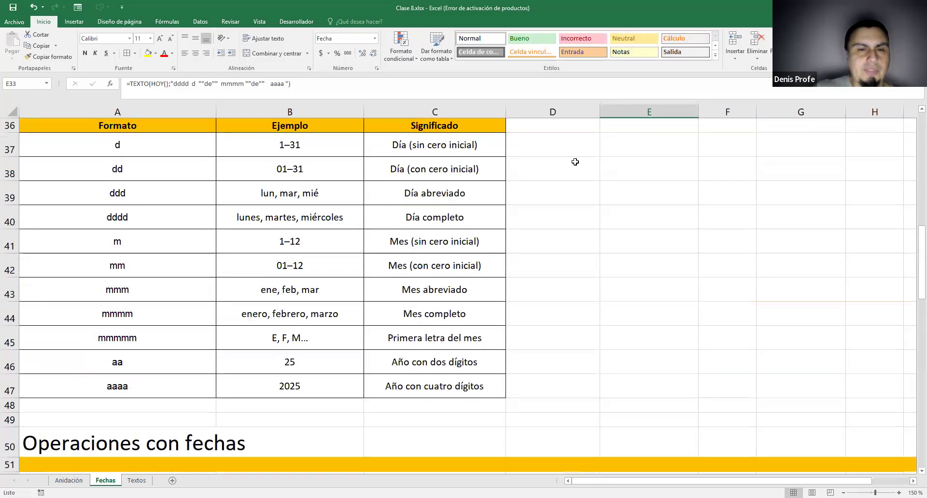
scroll(565, 161, "down", 9)
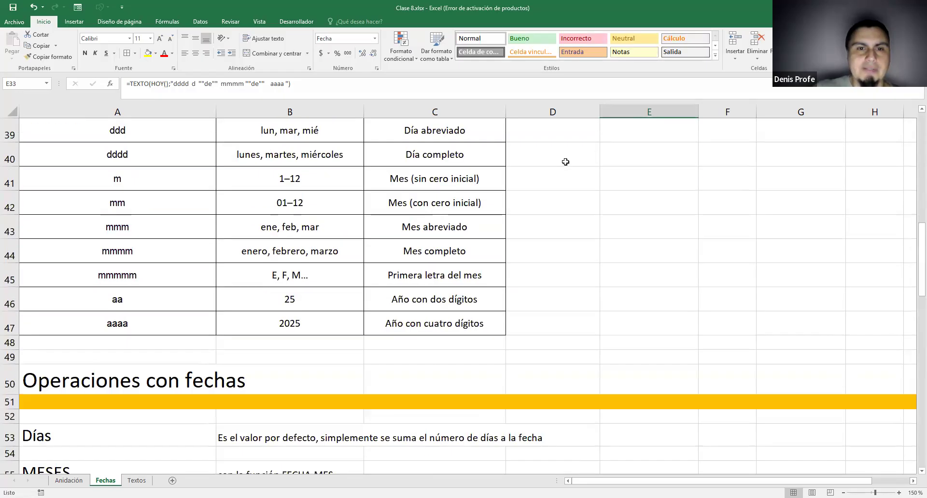
scroll(269, 174, "up", 2)
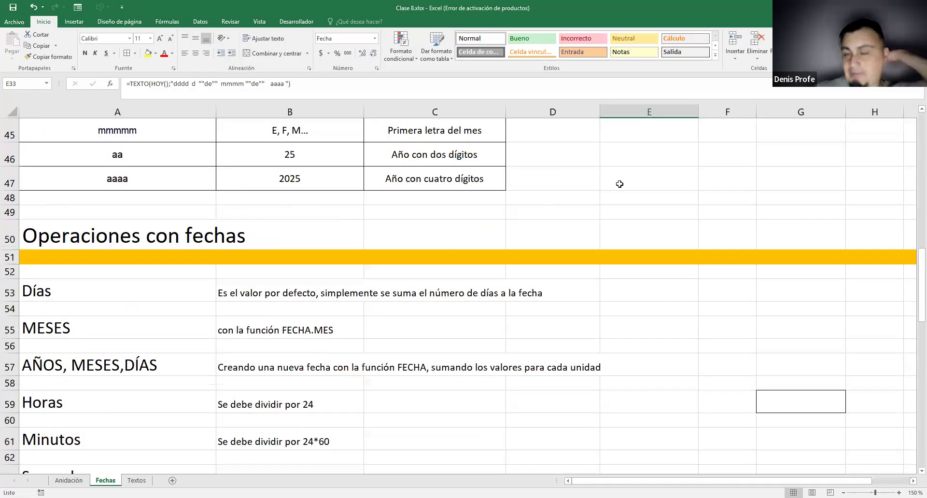
- Review the rules for adding days, months and years to a date in rows 53 to 57
scroll(604, 186, "down", 2)
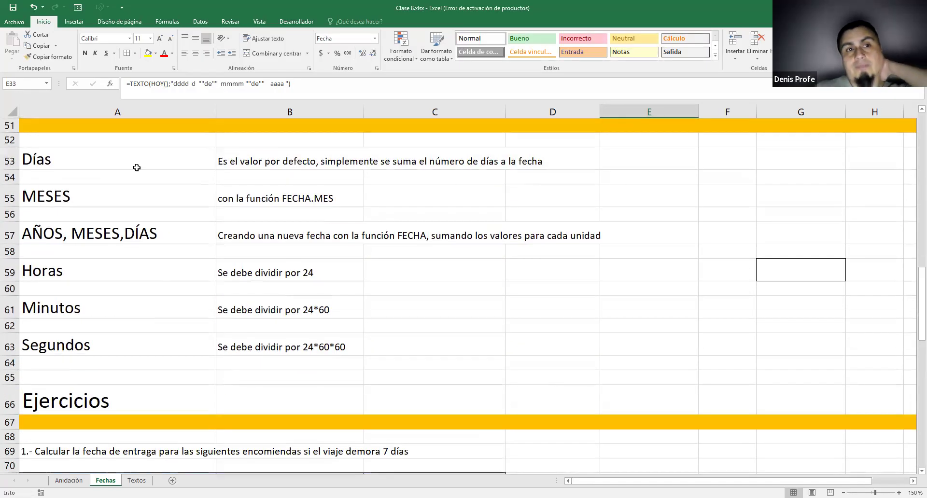
scroll(252, 176, "up", 1)
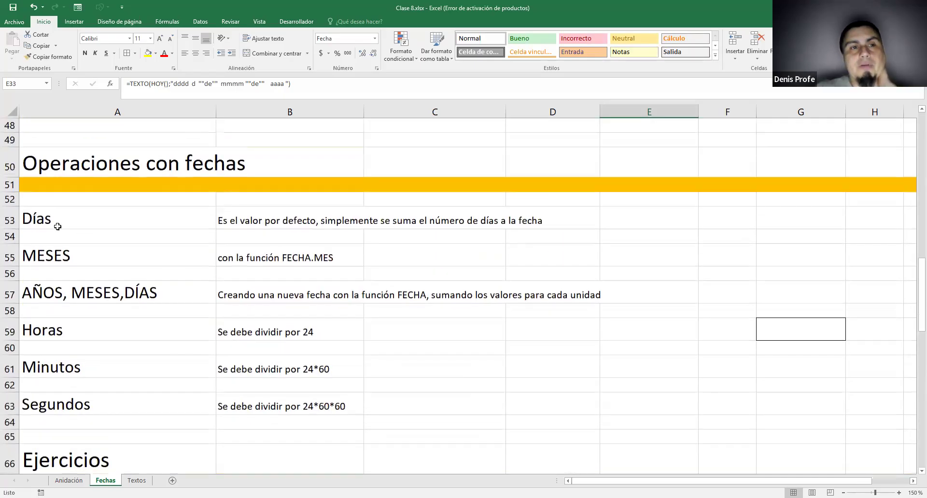
left_click(78, 222)
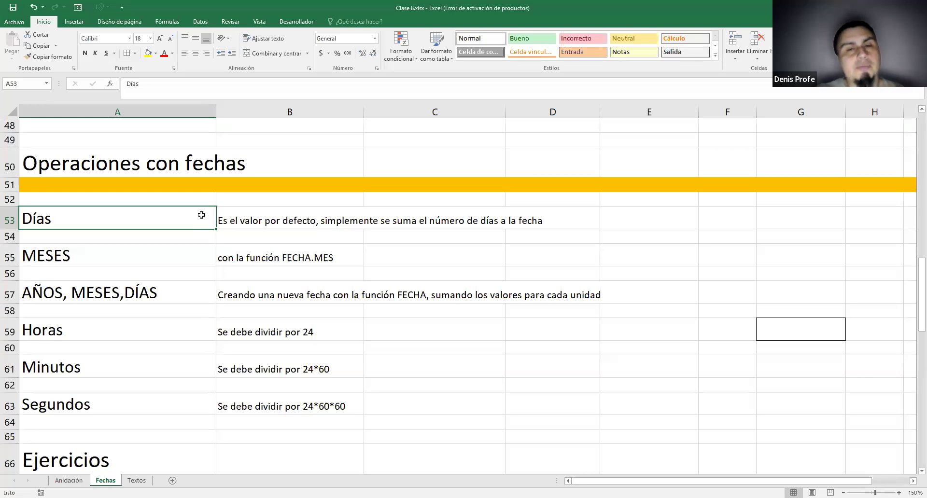
left_click(245, 214)
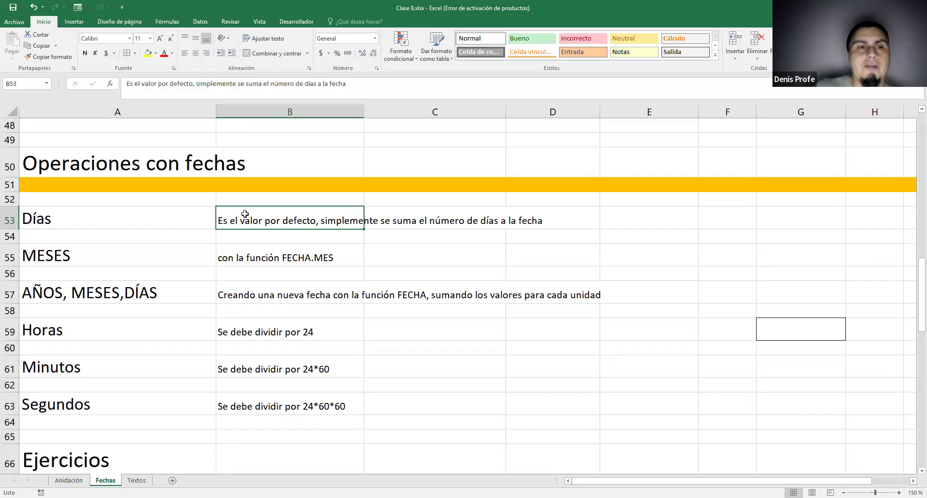
left_click(126, 252)
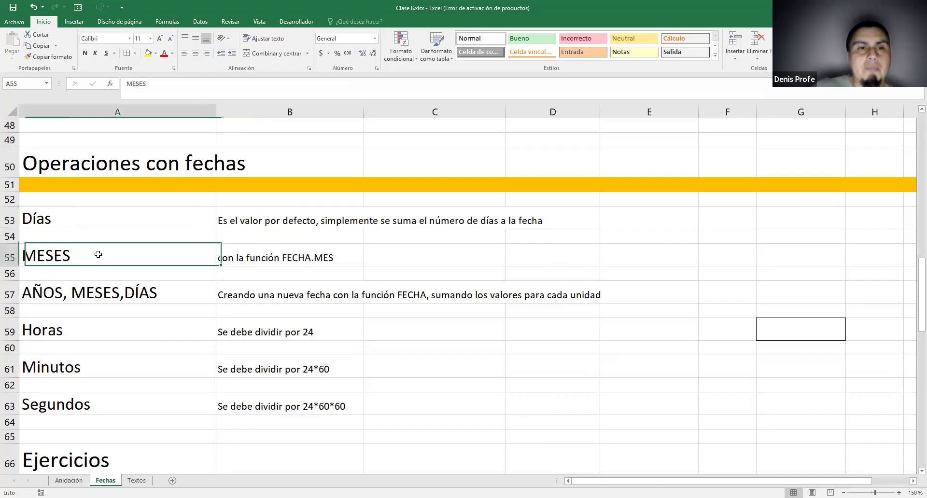
left_click(233, 260)
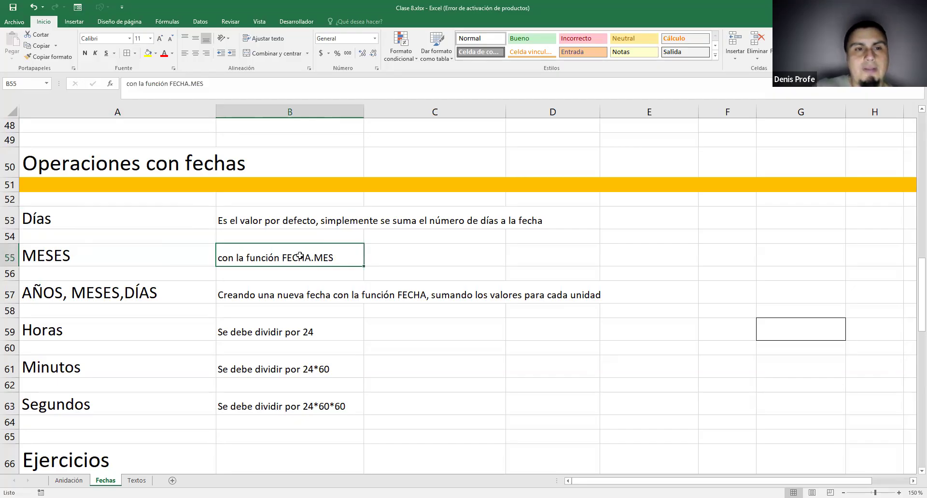
left_click(44, 295)
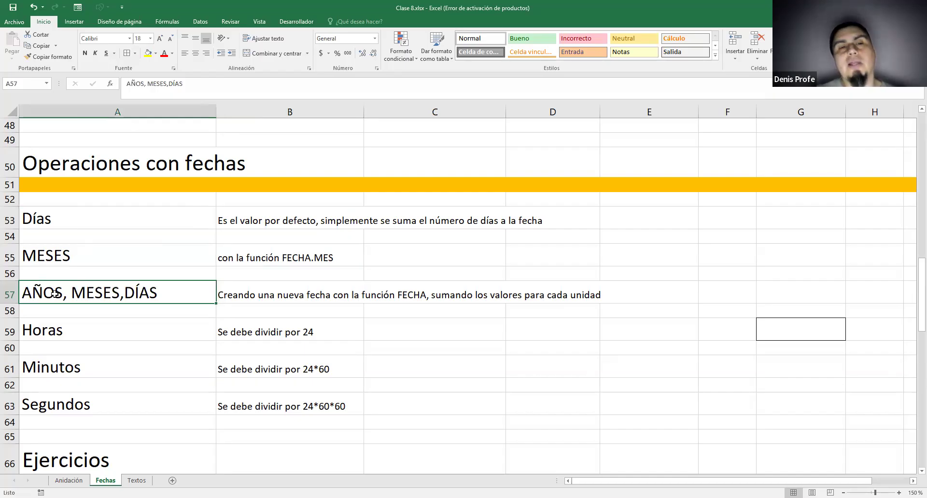
left_click(236, 298)
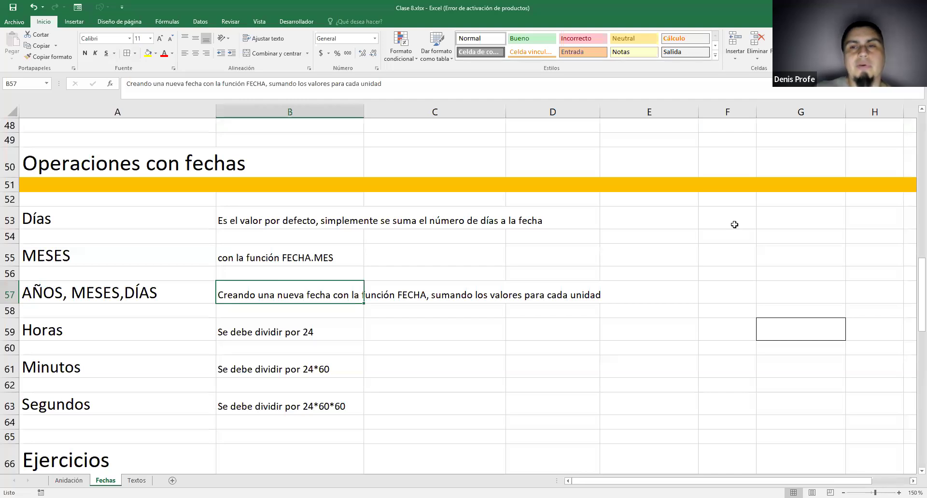
- Enter =HOY() in E54 as the base date
left_click(660, 239)
type("HOY()")
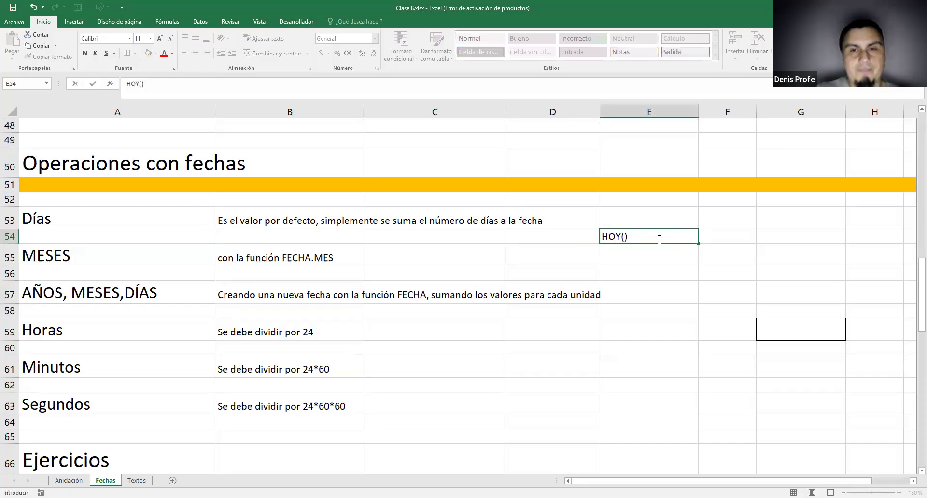
key("F2")
key("Left")
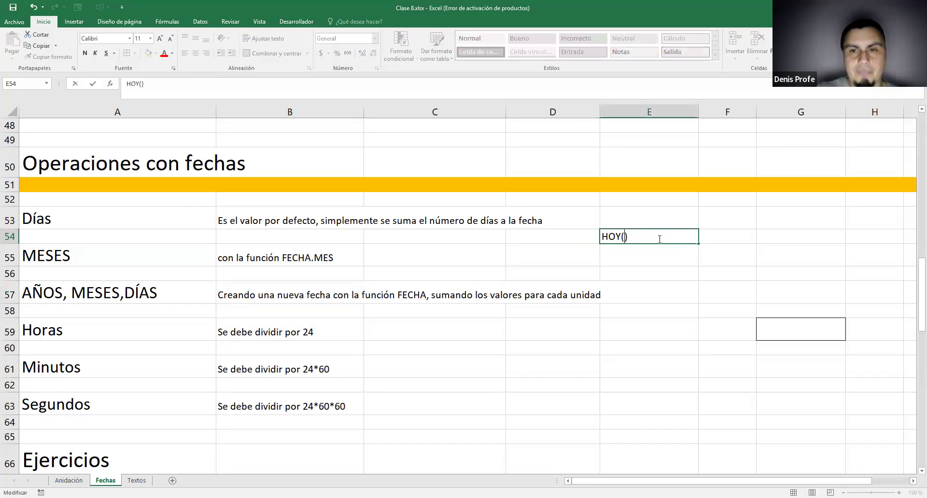
key("Home")
type("=")
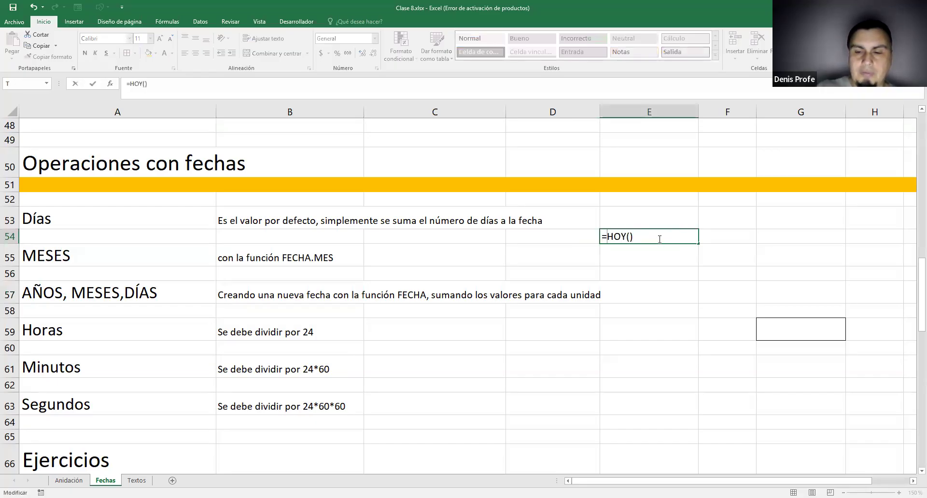
key("Return")
key("Up")
- Begin a FECHA formula in F54 whose year argument is AÑO(E54)+5
key("Right")
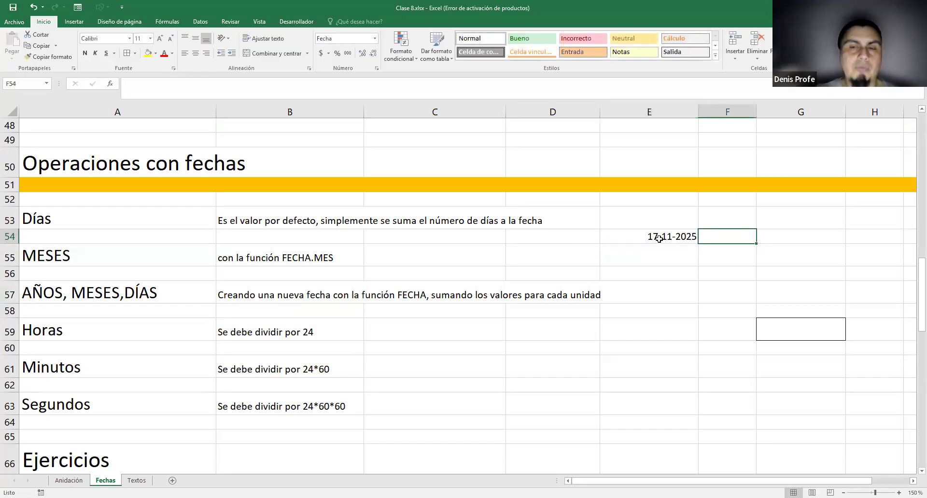
type("=")
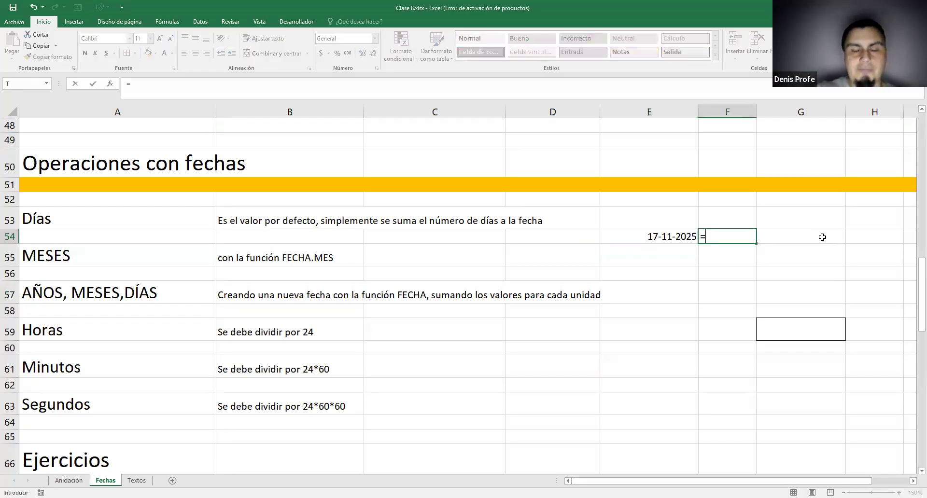
type("FECHA(")
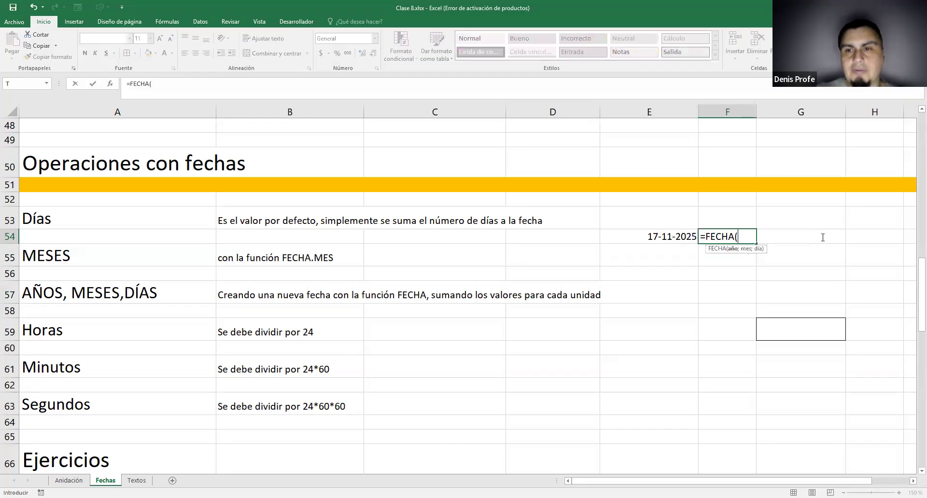
type("AÑO(")
left_click(679, 236)
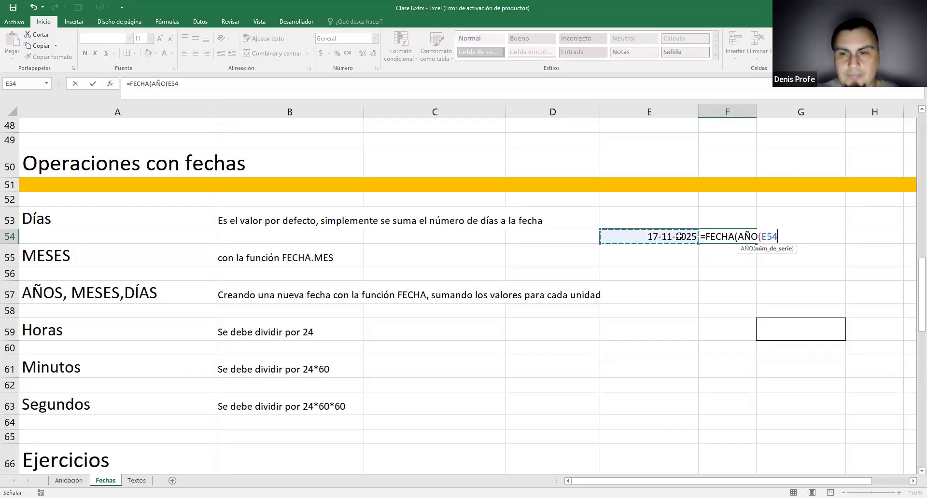
type(")+")
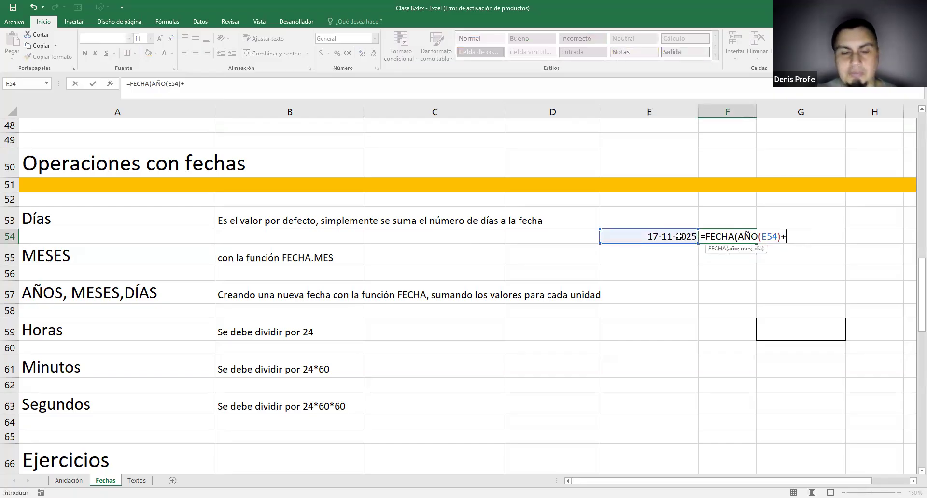
type("5")
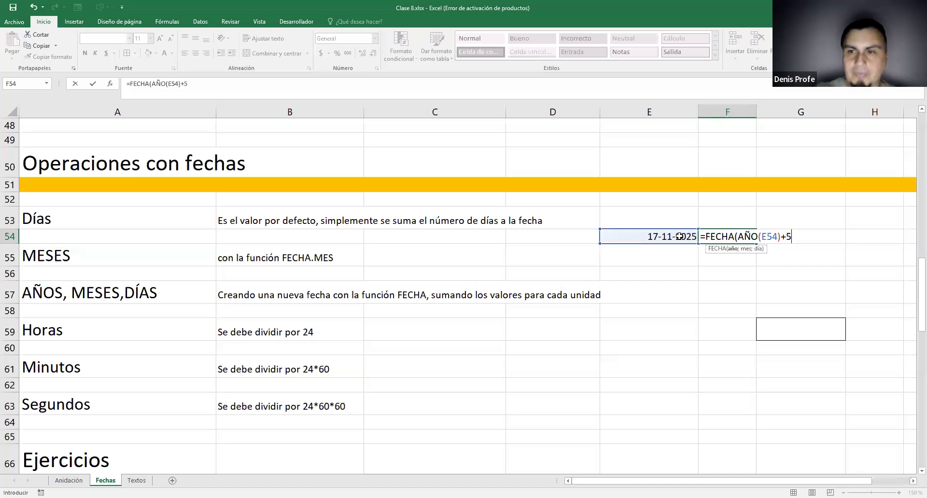
- Complete the FECHA formula in F54 with MES(E54) as the month and DIA(E54) as the day
type(";")
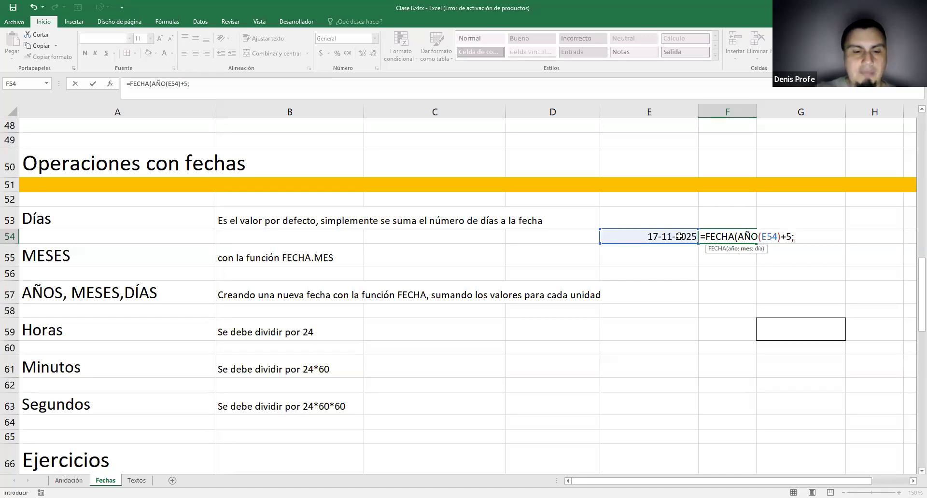
type("MES(")
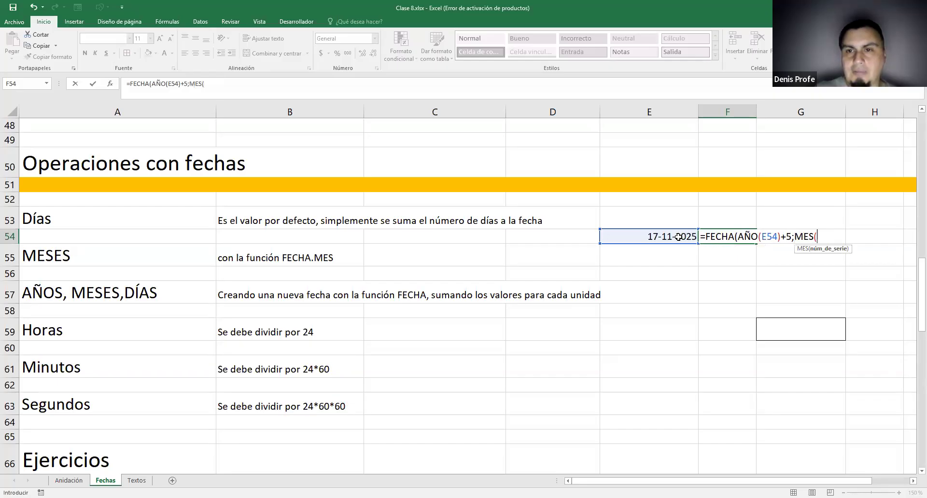
left_click(679, 236)
type(")")
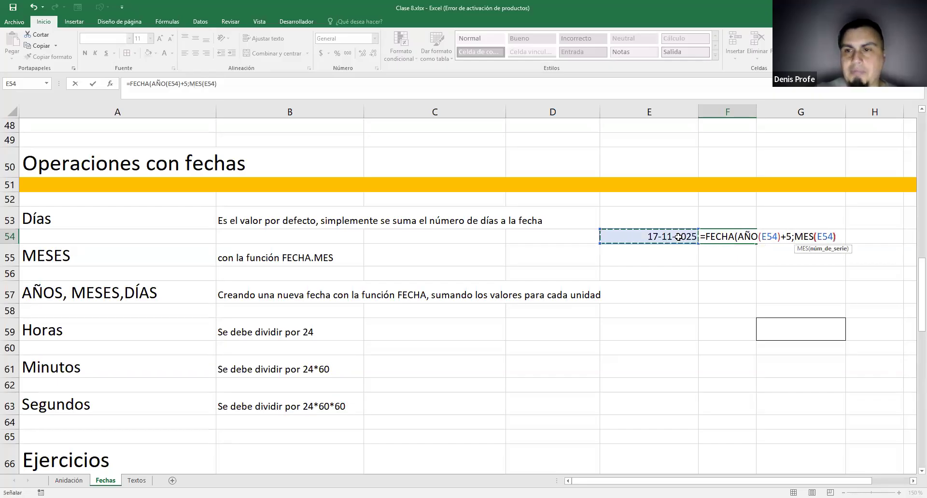
type(";DIA")
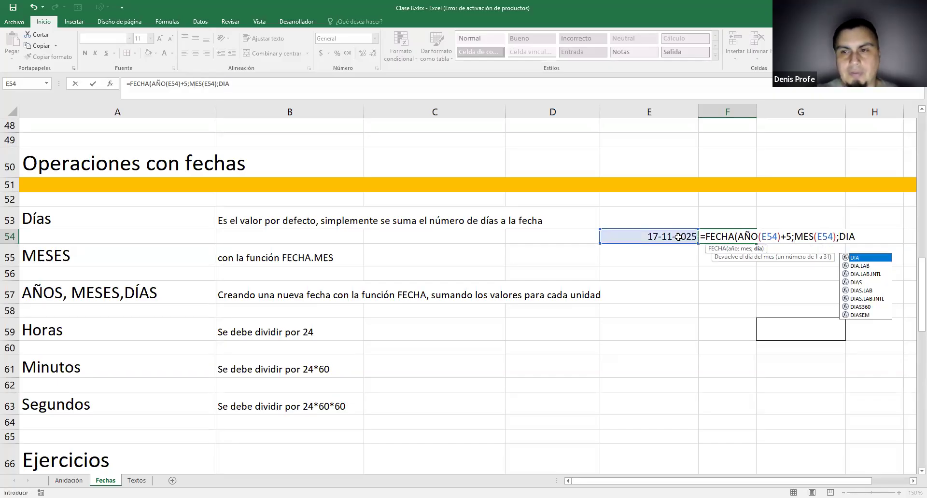
type("(")
left_click(678, 236)
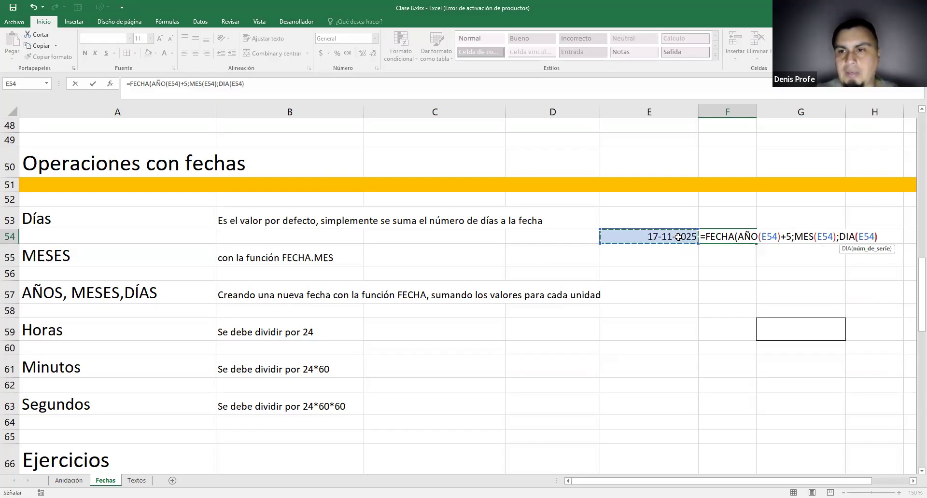
key("Return")
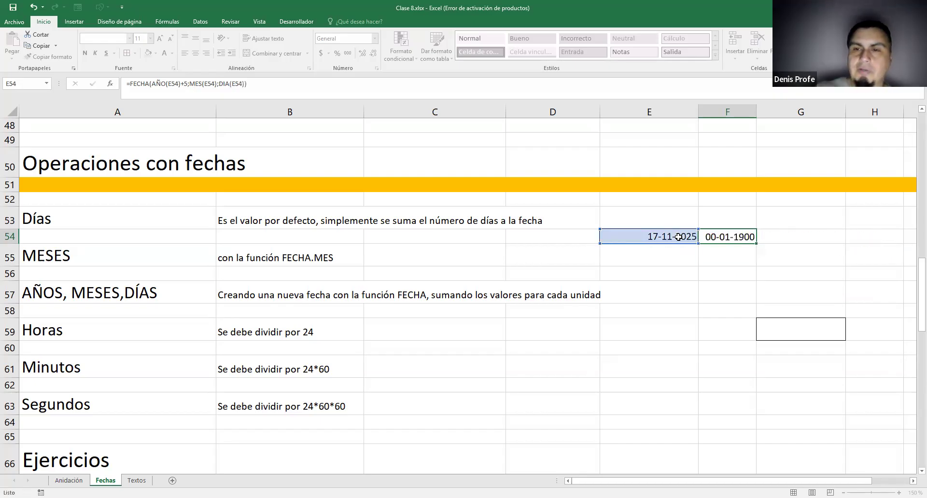
key("Up")
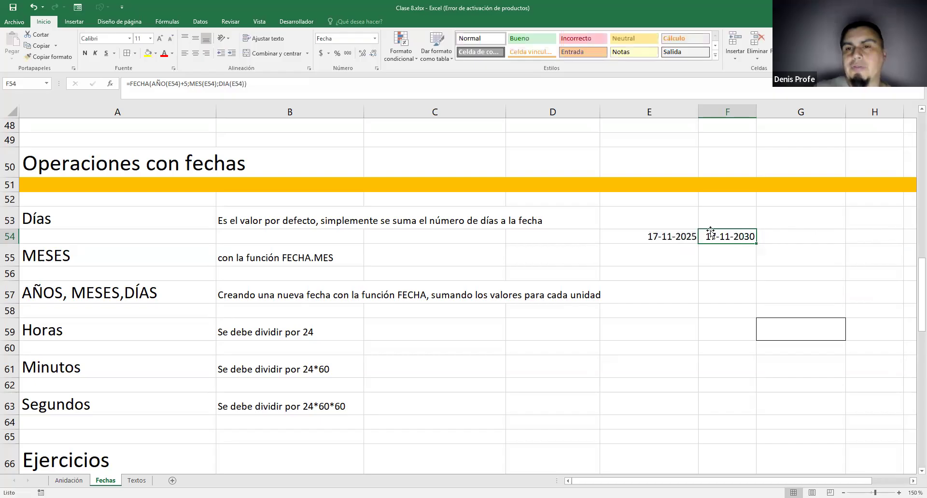
- Inspect the formulas in E54 and F54 without editing them, and review the hours, minutes and seconds rules in A59:B63
left_click(674, 230)
left_click(729, 235)
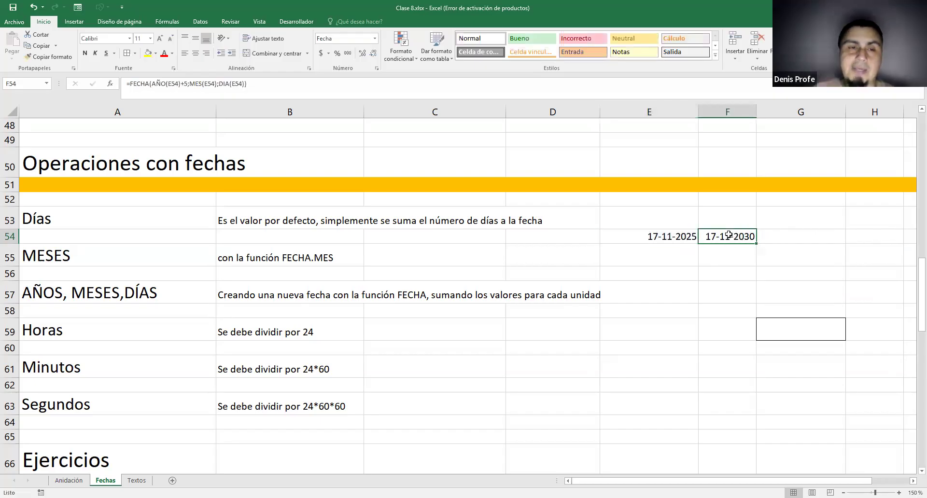
left_click(655, 236)
double_click(675, 234)
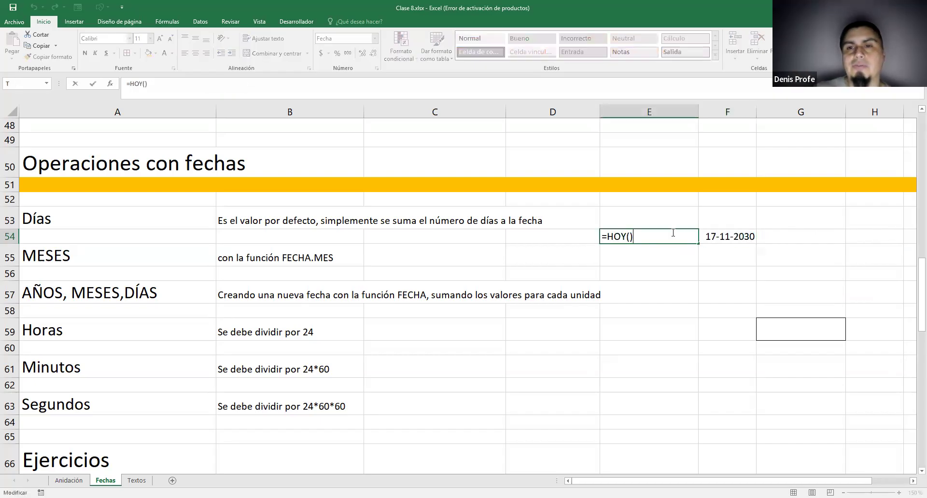
left_click(728, 236)
double_click(728, 236)
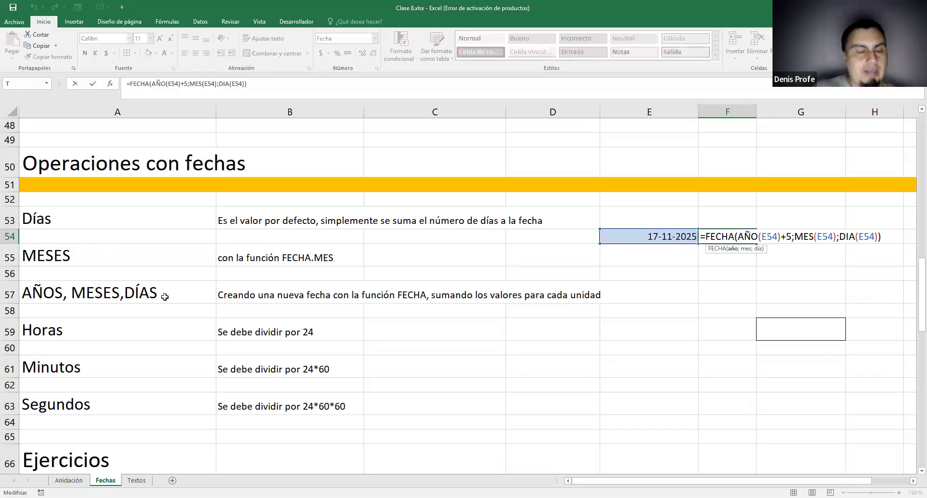
key("Escape")
mouse_move(53, 328)
left_mouse_down()
mouse_move(68, 399)
mouse_move(269, 414)
mouse_move(270, 405)
left_mouse_up()
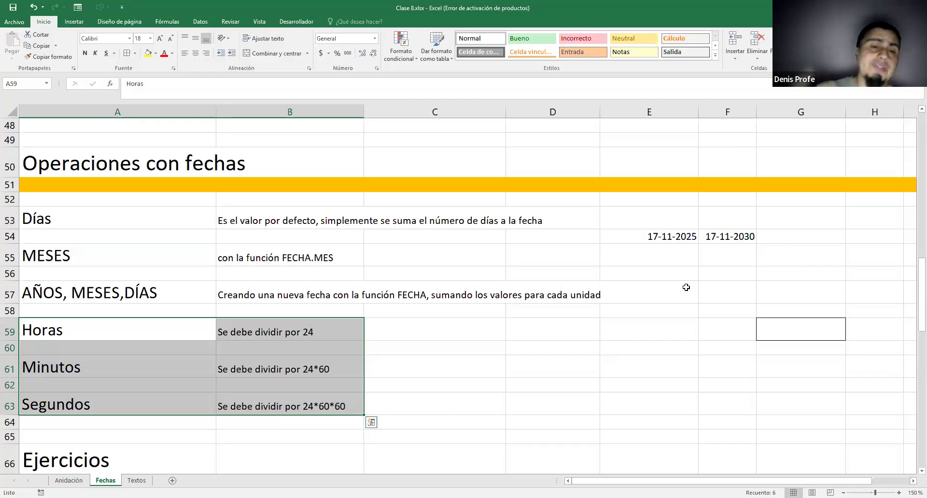
left_click(408, 332)
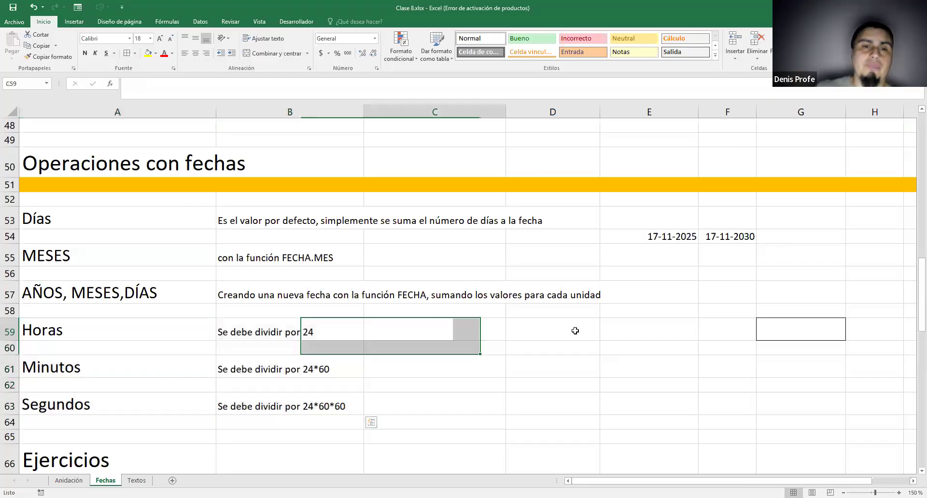
- Enter =AHORA() in E59 on the Horas row
left_click(618, 334)
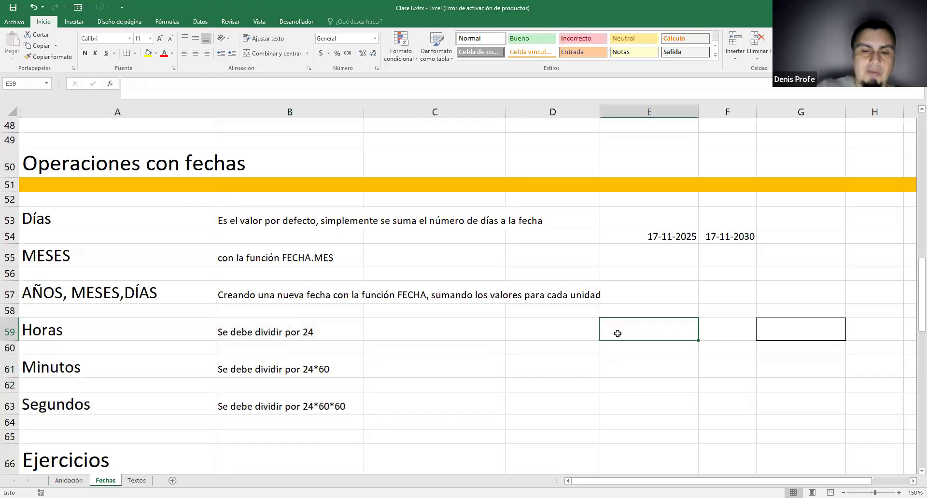
type("=")
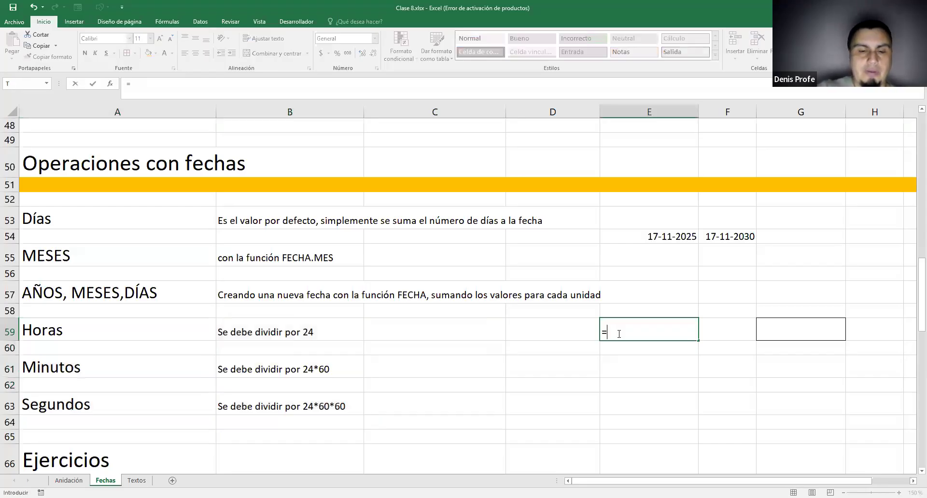
type("AHORA()")
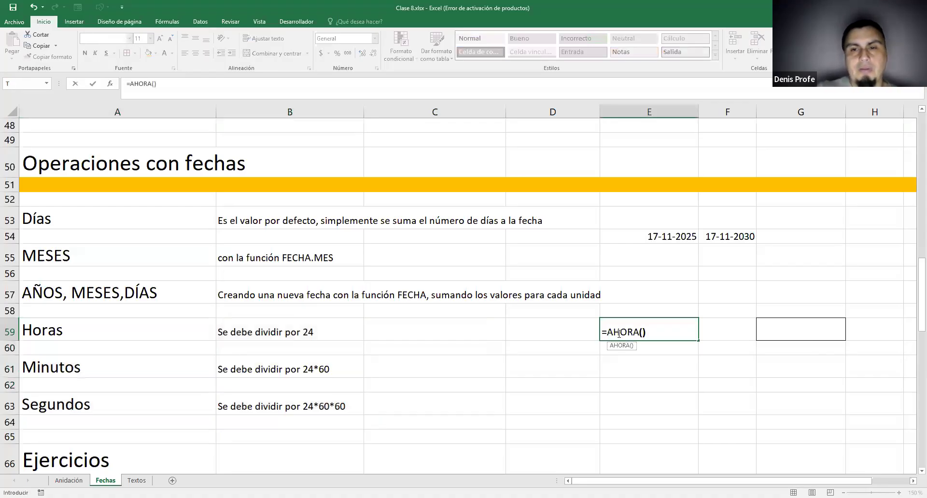
key("Return")
left_click(618, 333)
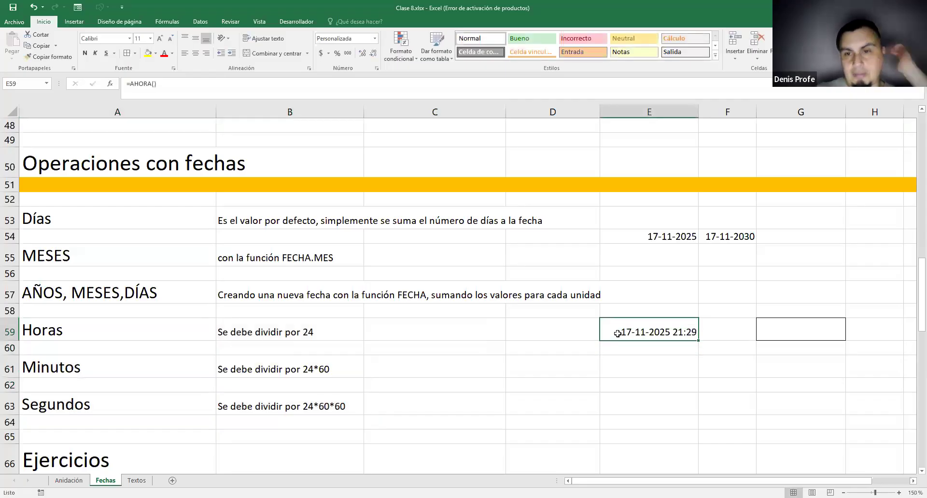
- Enter =E59+1/24 in F59 to add one hour, and compare the result with the date and time in E59
key("Right")
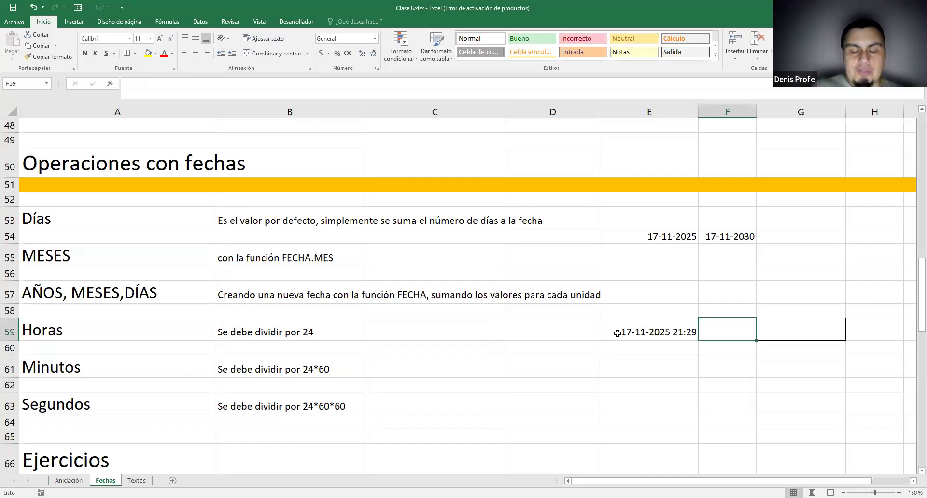
type("=")
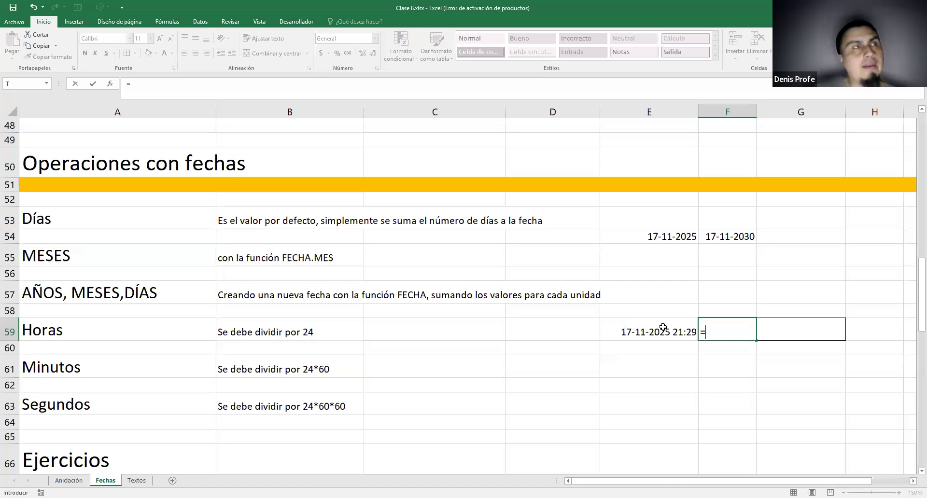
left_click(678, 333)
type("+")
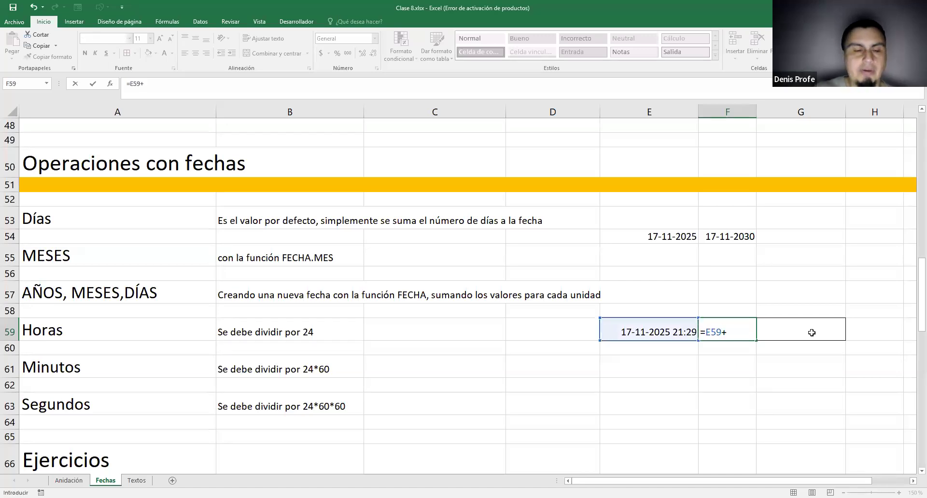
type("1")
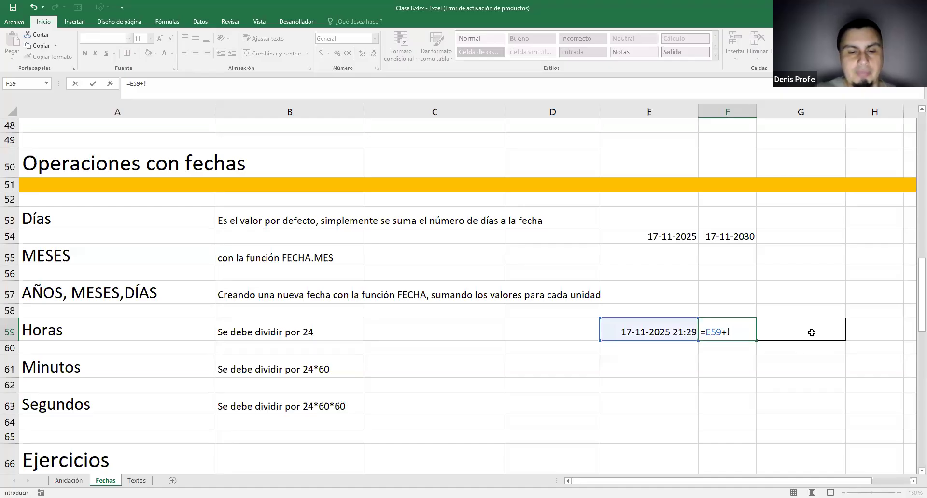
type("/24")
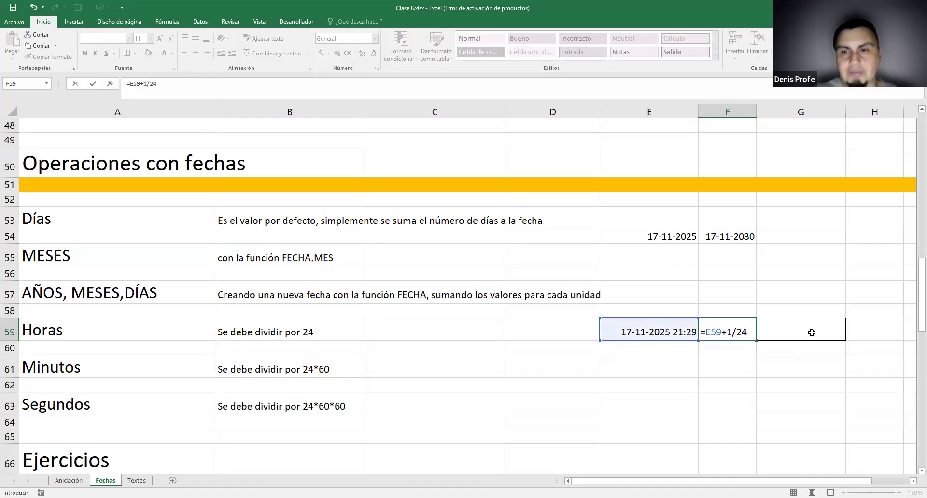
key("Return")
key("Up")
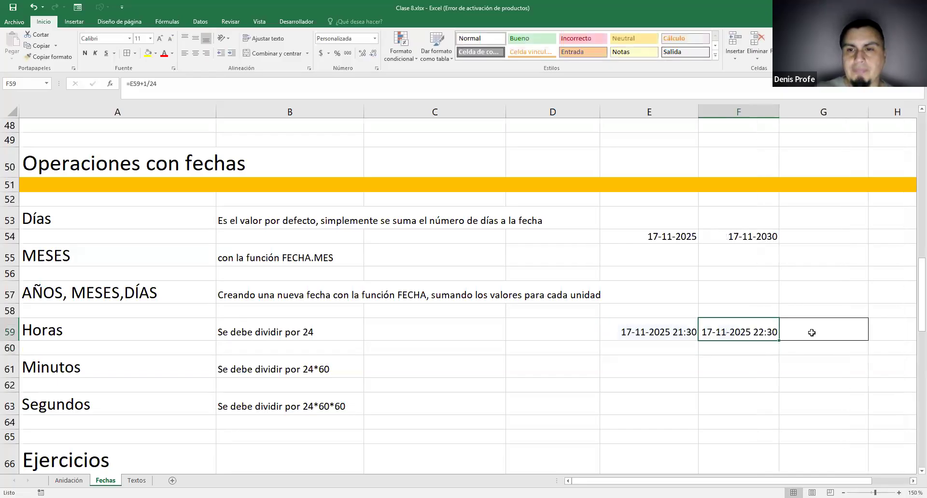
left_click(669, 332)
left_click(707, 331)
left_click_drag(677, 331, 733, 331)
left_click(733, 331)
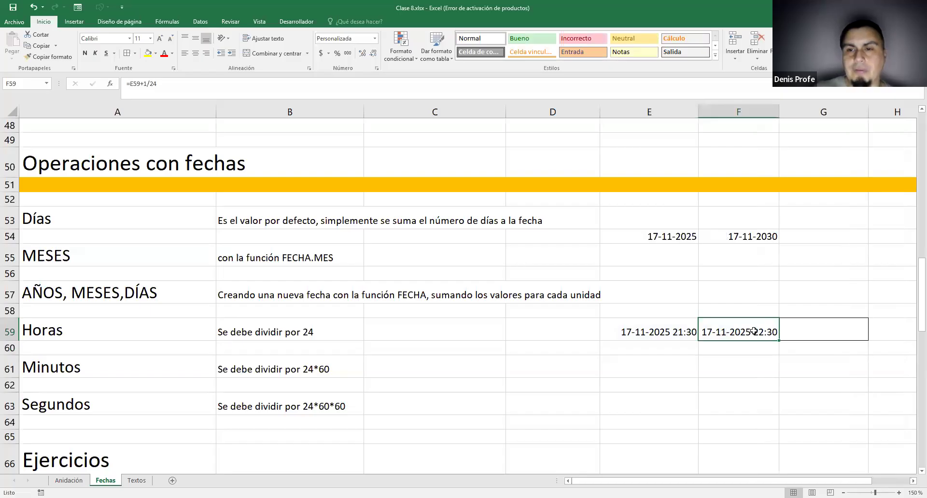
- Change the hours added in F59 to 12 so the formula reads =E59+12/24
double_click(753, 331)
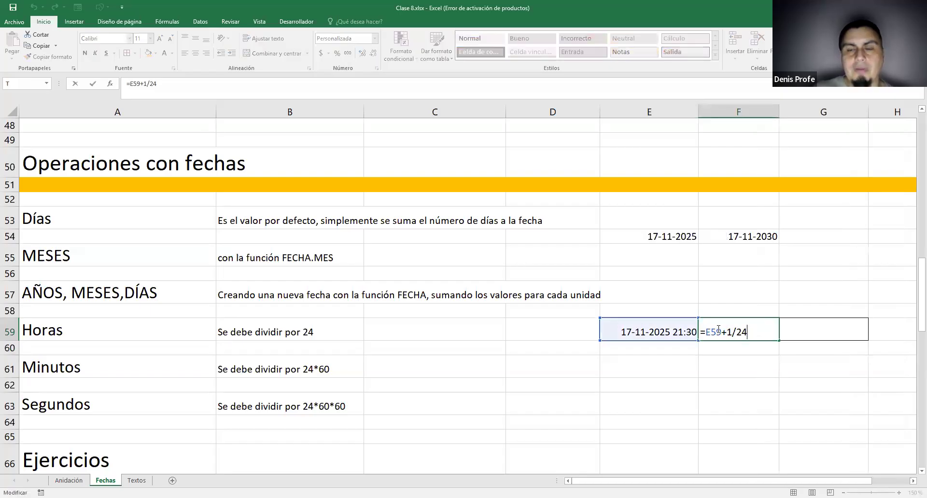
left_click_drag(722, 332, 756, 329)
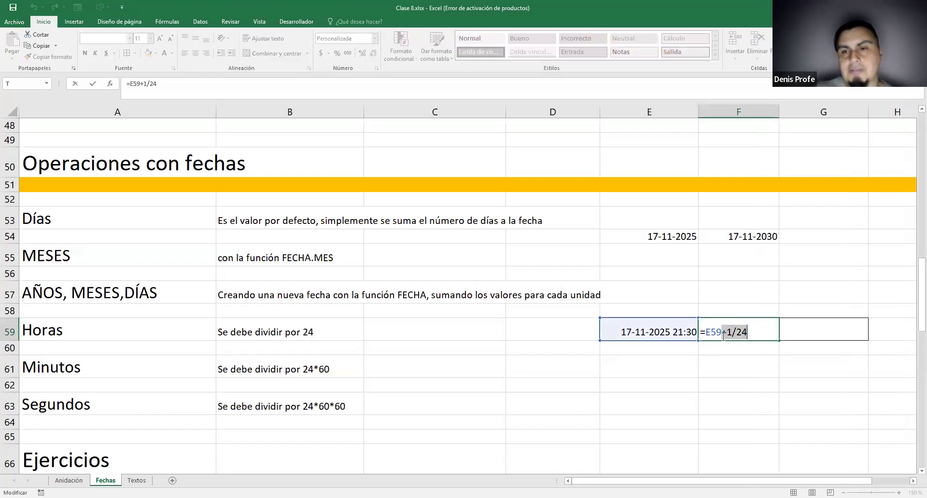
left_click(734, 332)
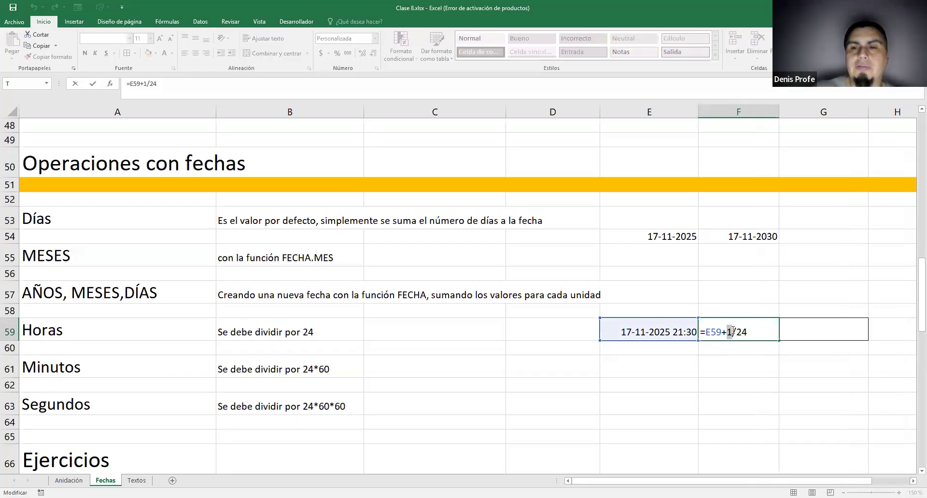
key("BackSpace")
type("24")
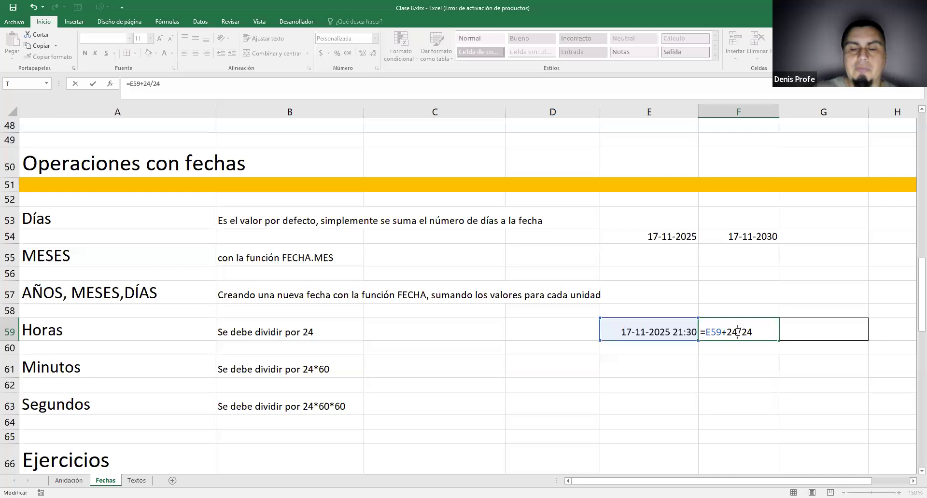
key("BackSpace")
key("BackSpace")
type("12")
key("Return")
left_click(746, 330)
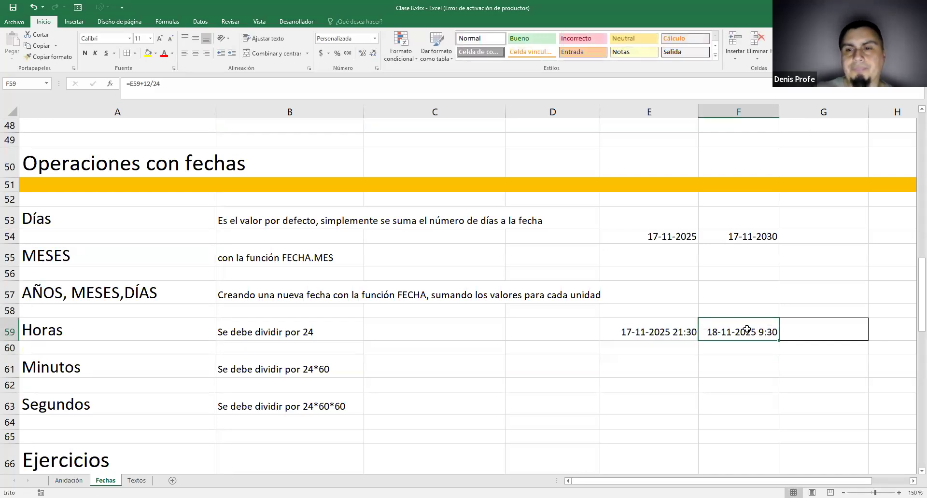
- Copy E59:F59 from the Horas row to E61:F61 on the Minutos row
double_click(745, 329)
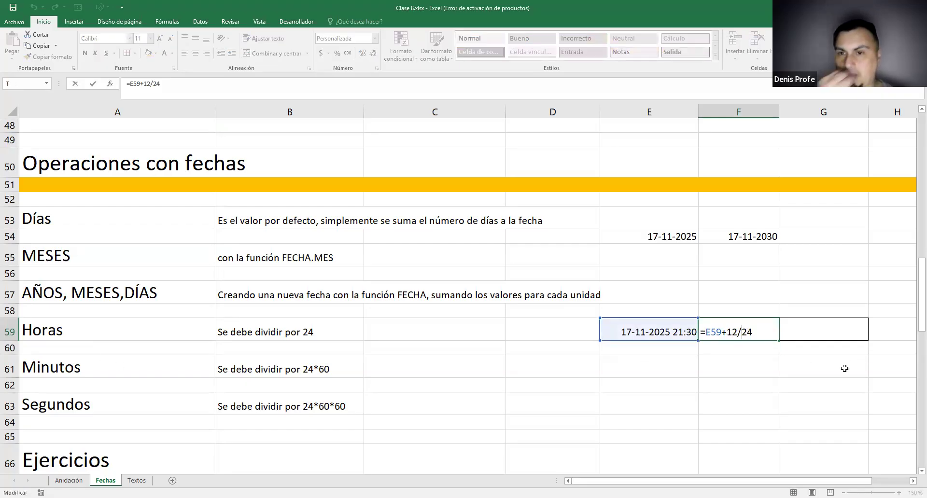
left_click(701, 371)
key("Escape")
left_click_drag(696, 333, 721, 335)
key("ctrl+q")
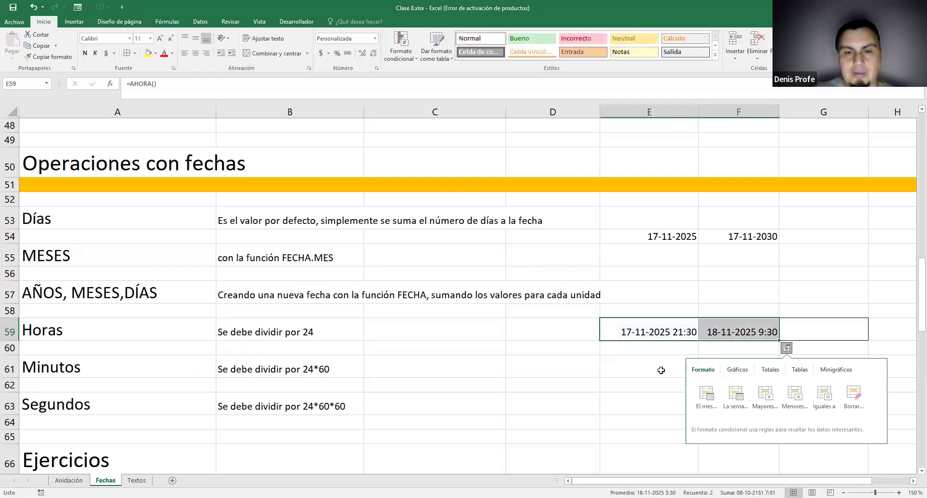
left_click_drag(714, 329, 671, 330)
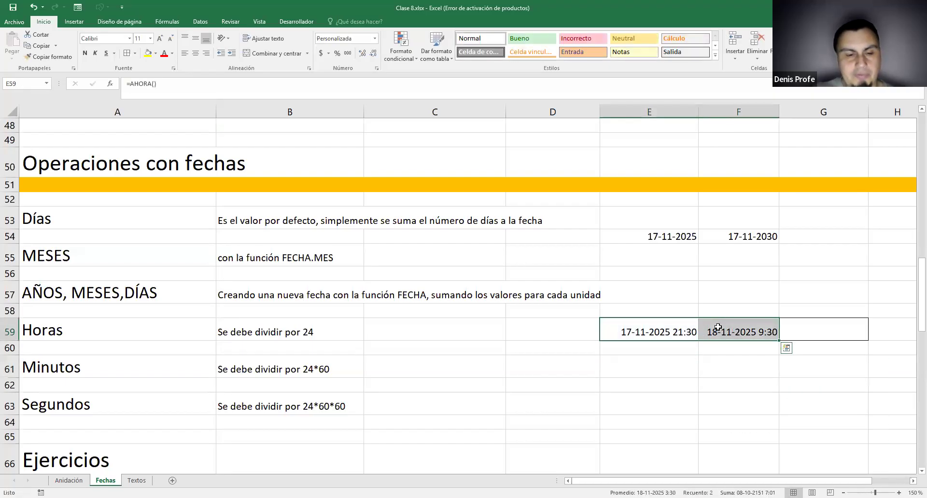
key("ctrl+c")
left_click(643, 369)
key("ctrl+v")
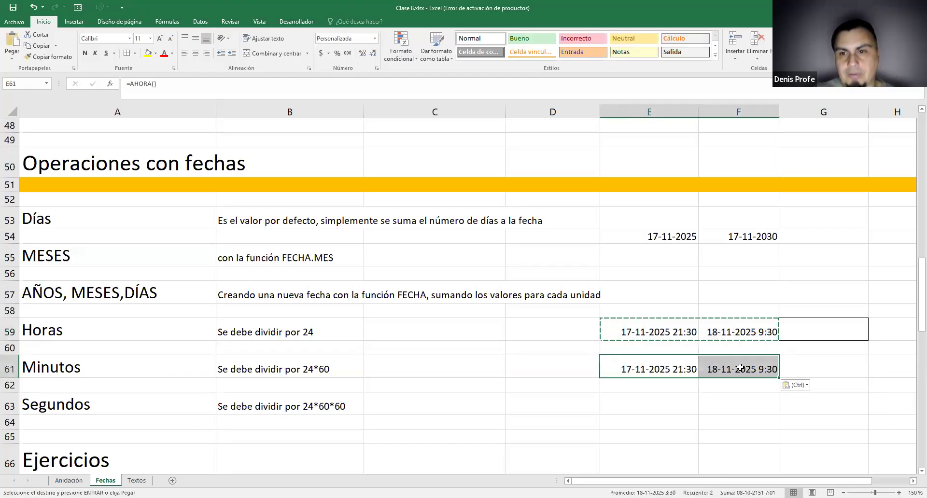
- Edit the copied formula in F61 to =E61+10/1440 so it adds ten minutes
double_click(738, 369)
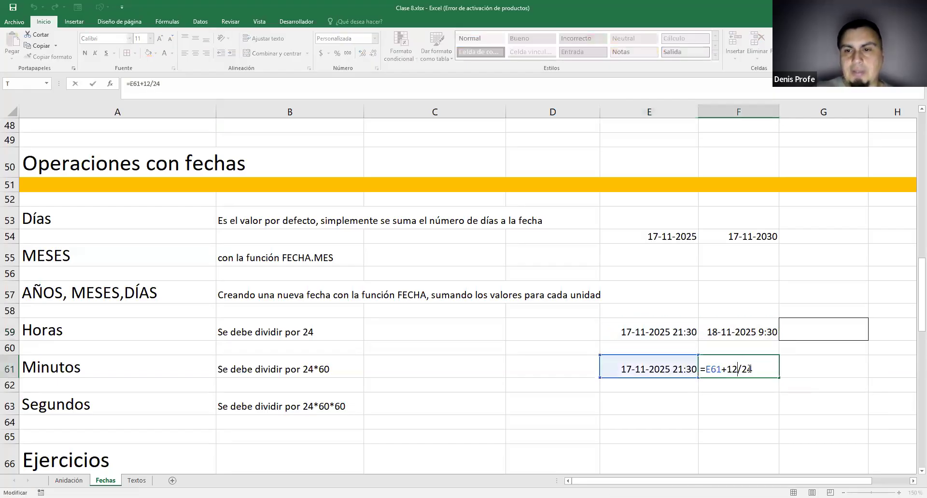
left_click_drag(741, 370, 752, 370)
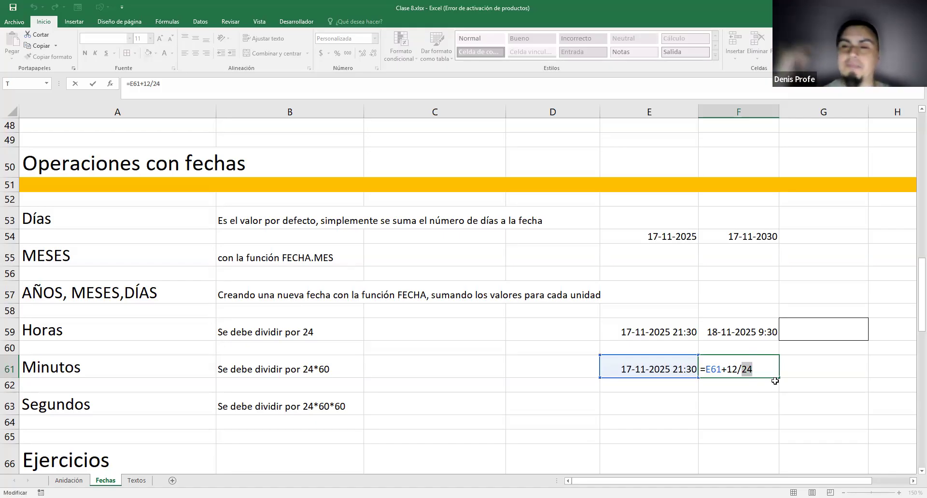
type("1440")
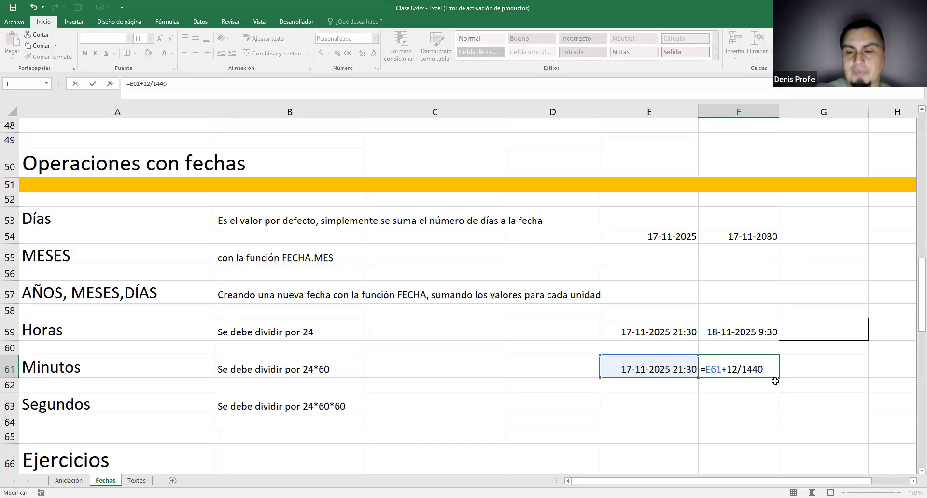
double_click(730, 370)
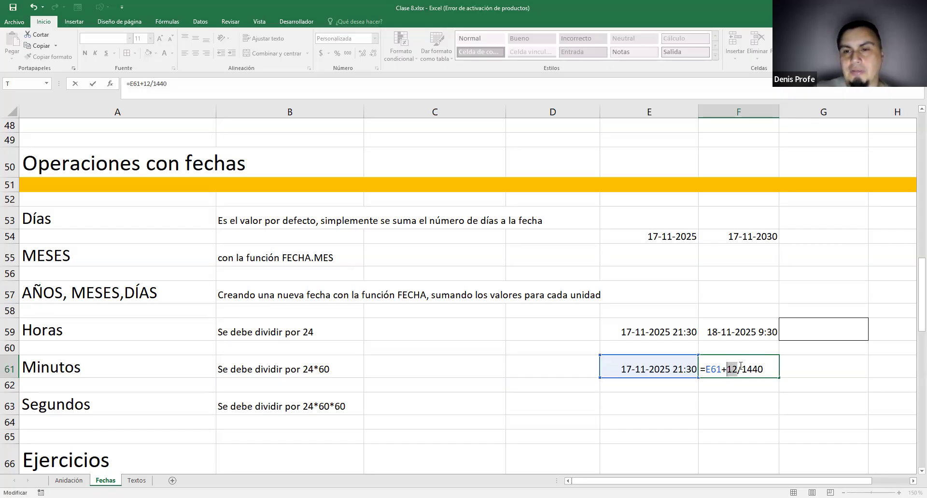
type("10")
key("Return")
left_click(738, 370)
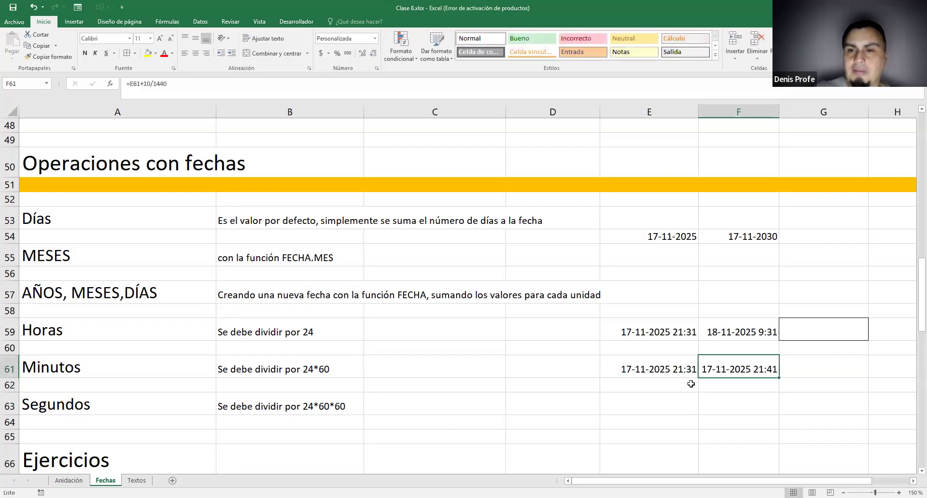
- Examine the 10/1440 term in F61 against E61 without editing it, and look at the empty Segundos cells E63 and F63
key("Left")
left_click(775, 367)
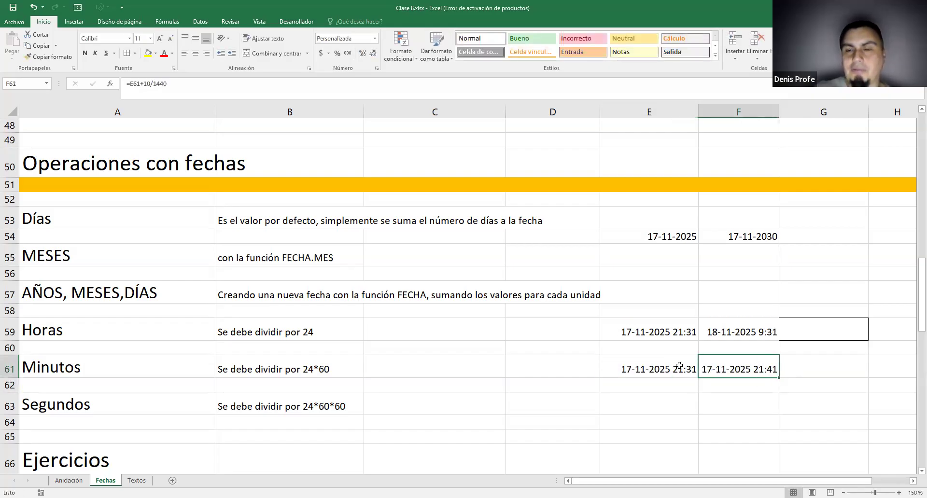
double_click(769, 369)
left_click_drag(734, 369, 765, 368)
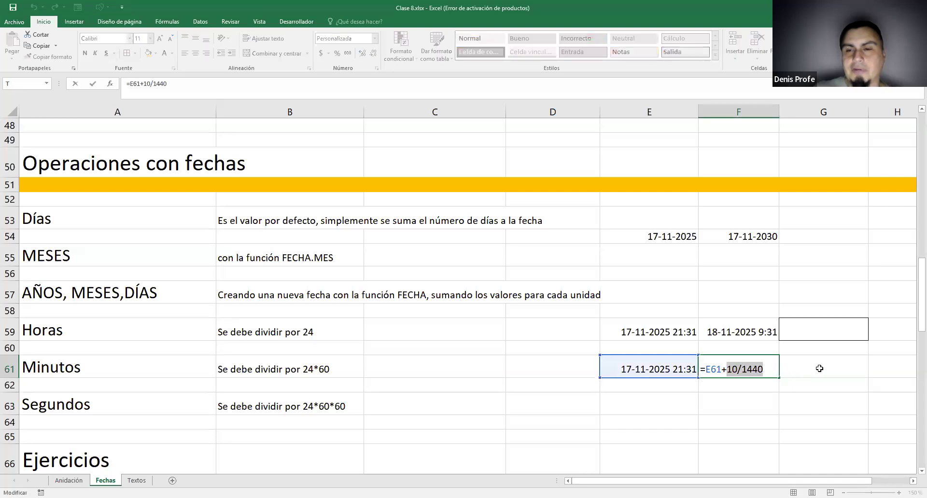
key("Escape")
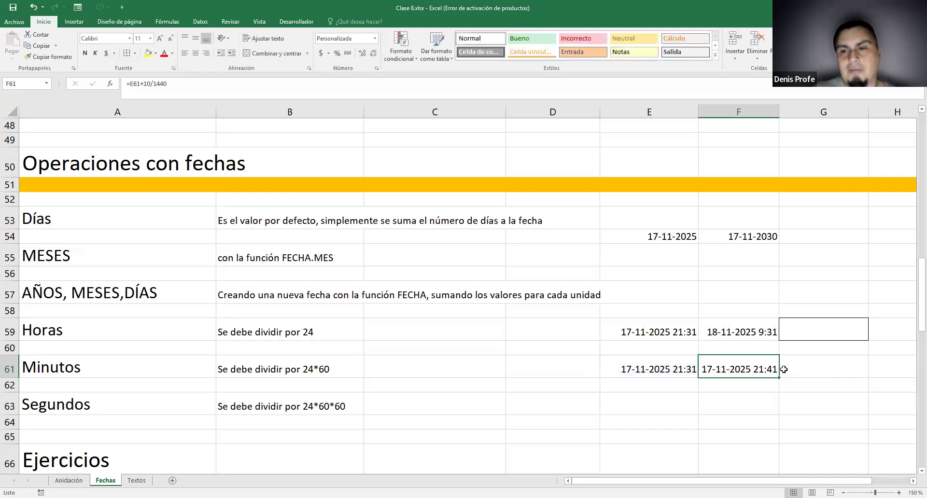
left_click(688, 371)
left_click(710, 370)
left_click(678, 397)
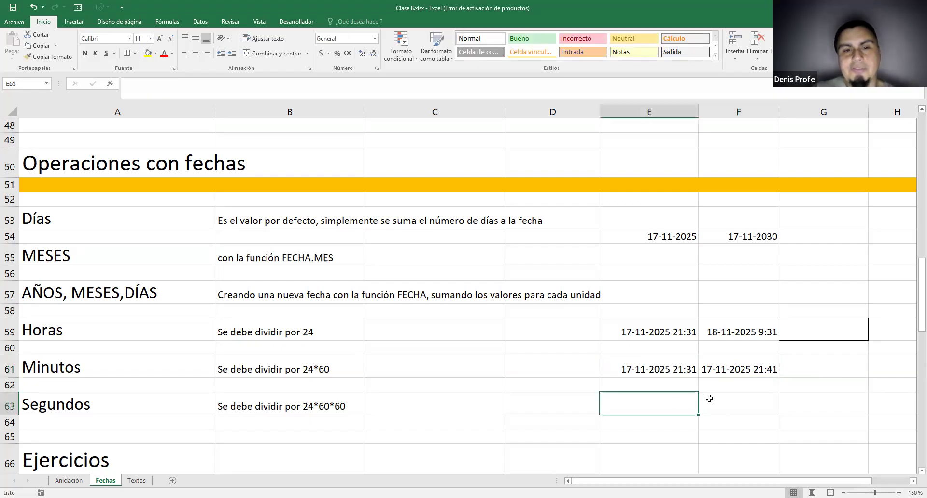
double_click(774, 373)
left_click_drag(766, 369, 742, 370)
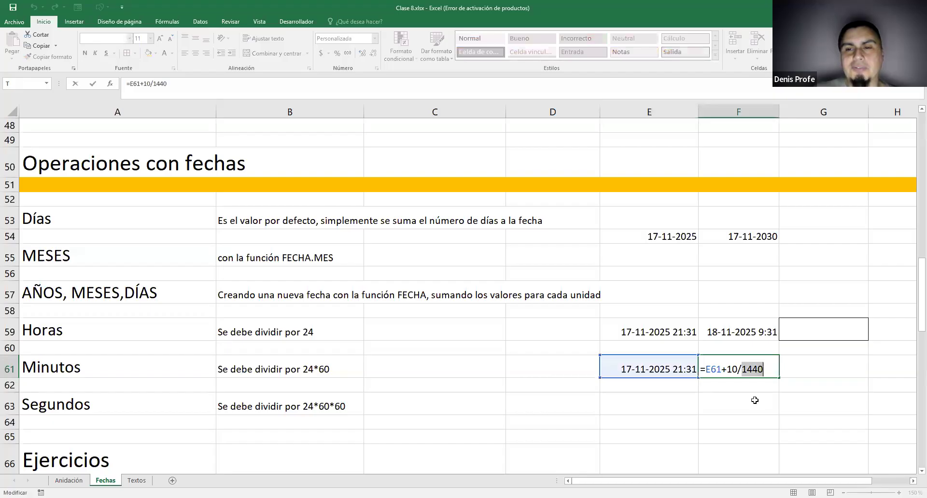
key("Escape")
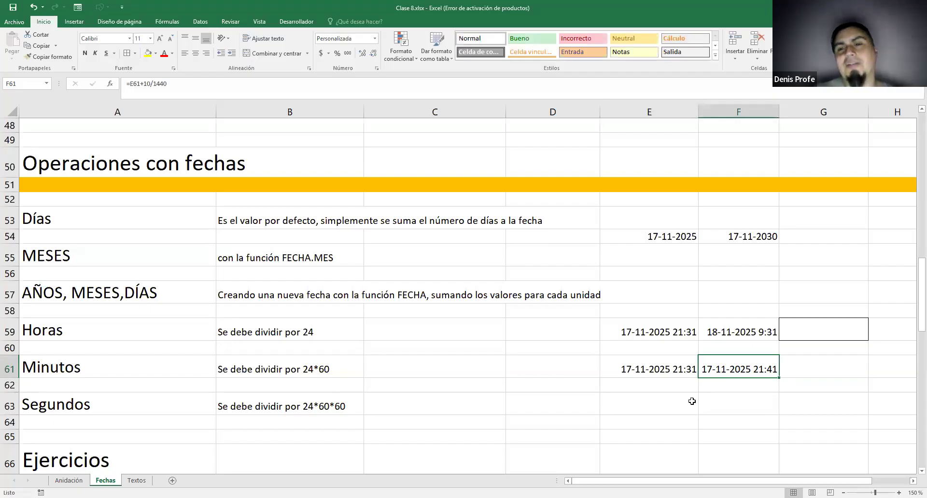
left_click(719, 398)
left_click(669, 406)
left_click(730, 406)
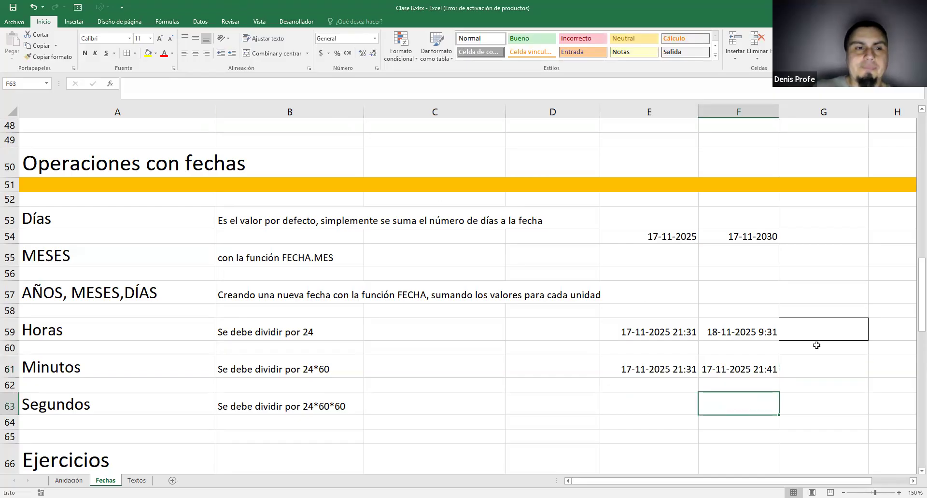
- Review the Días, Horas and Minutos rows of the Operaciones con fechas section with their example dates
left_click_drag(44, 328, 686, 350)
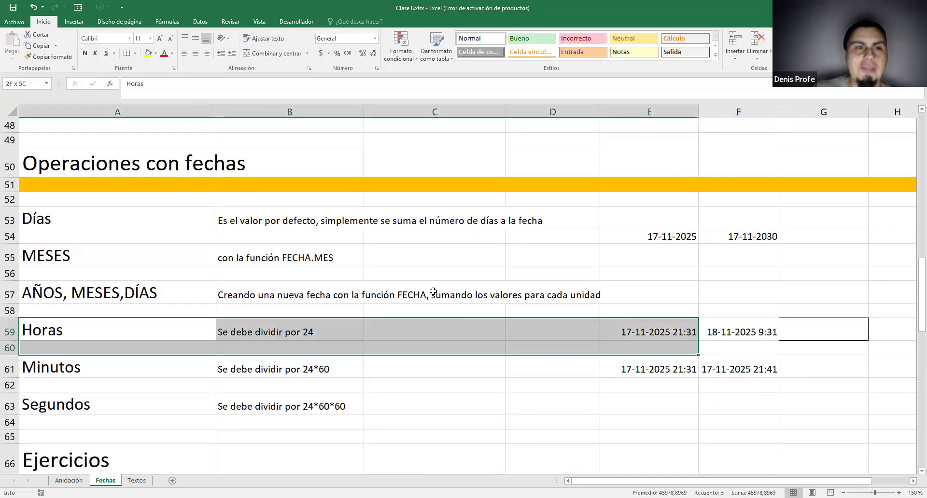
left_click_drag(74, 219, 763, 225)
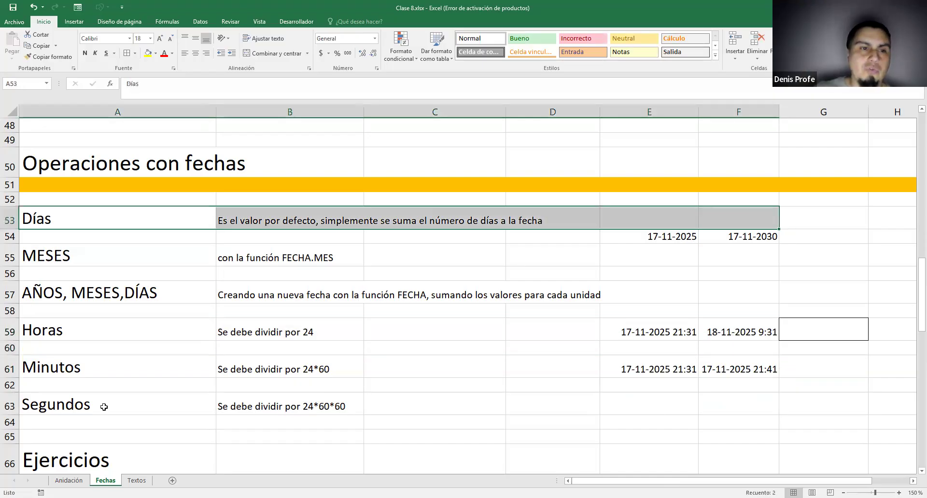
left_click_drag(68, 333, 708, 333)
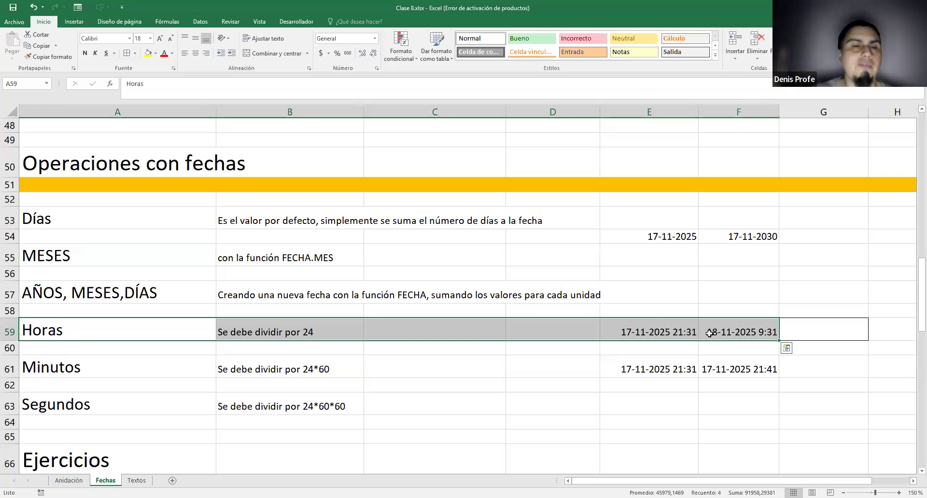
left_click_drag(73, 365, 701, 364)
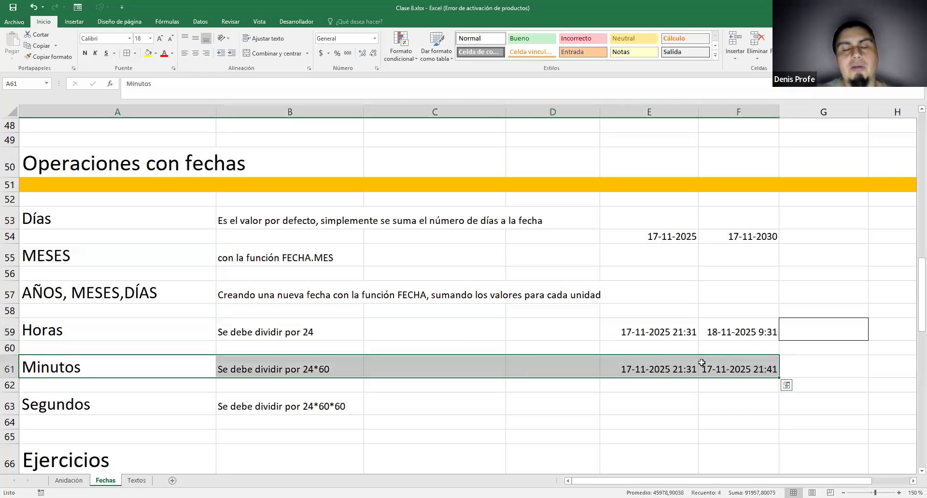
double_click(748, 363)
left_click(861, 367)
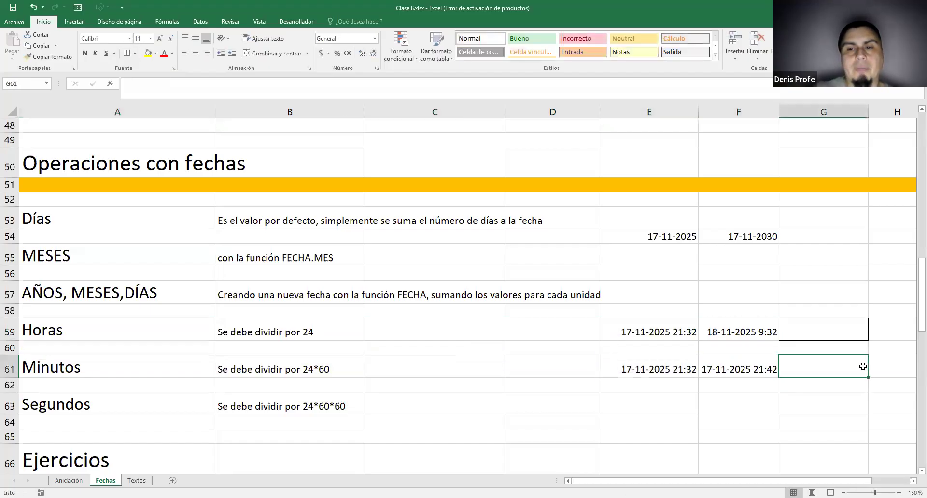
scroll(338, 256, "down", 3)
scroll(400, 271, "up", 4)
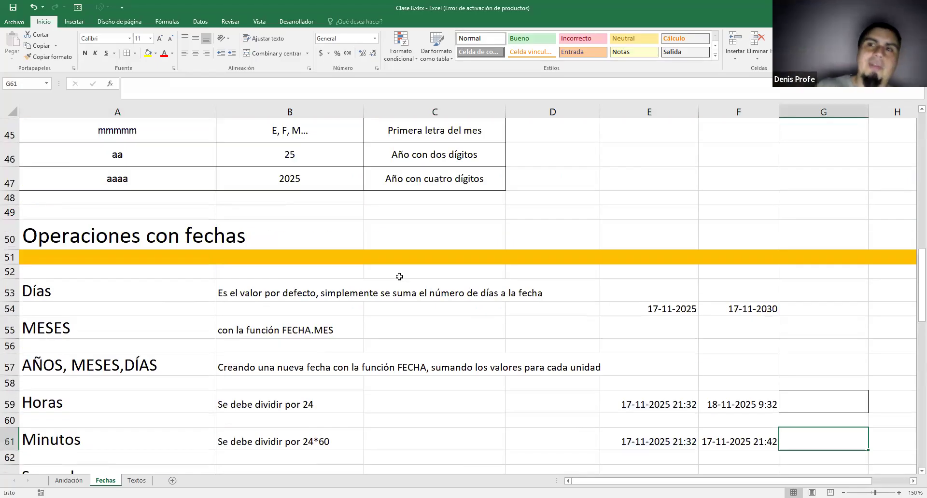
left_click(820, 104)
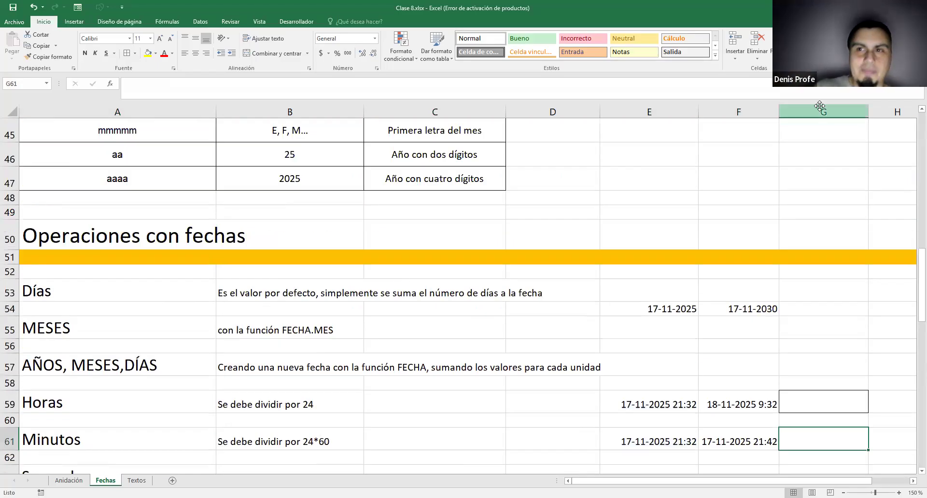
- Read exercise 1 under Ejercicios, covering its seven-day delivery instruction and the Fecha Salida values starting in B72
scroll(680, 150, "down", 7)
scroll(680, 149, "up", 1)
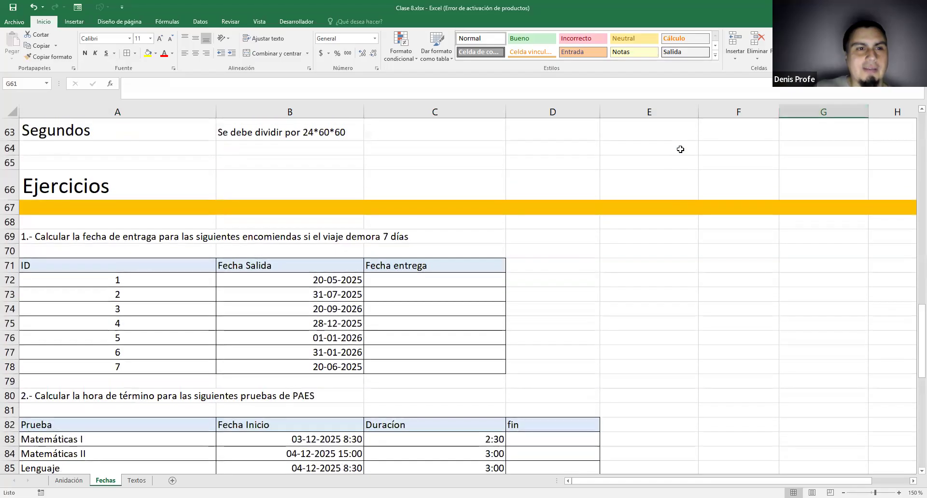
left_click(32, 236)
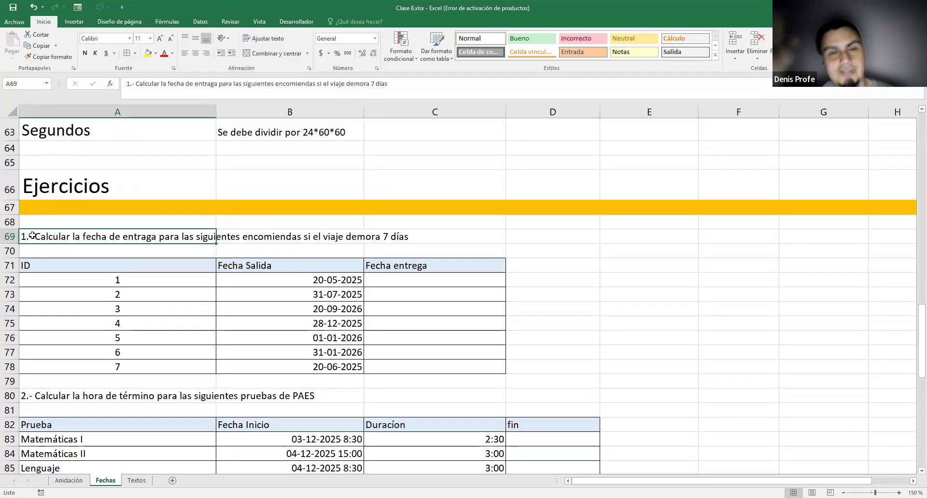
left_click(342, 282)
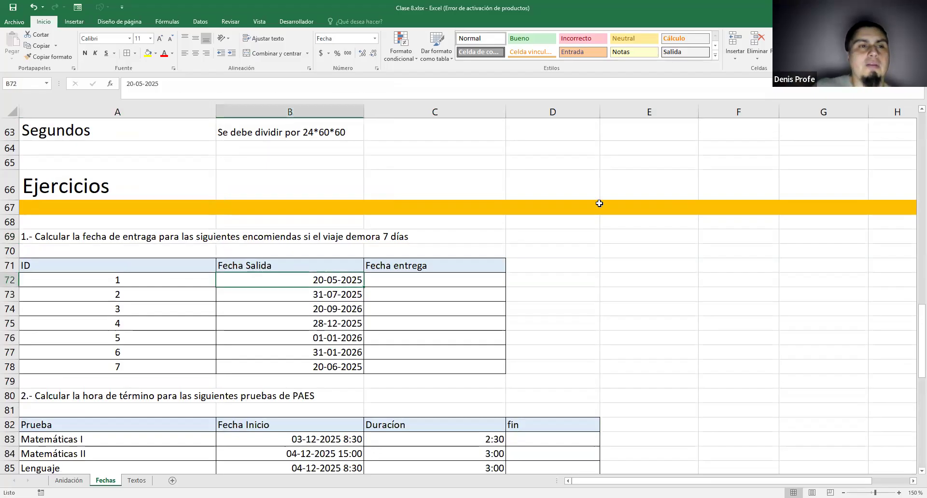
- Review exercise 2 on the PAES tests, checking the Fecha Inicio range B83:B87 and the empty fin range D83:D87
scroll(599, 203, "down", 4)
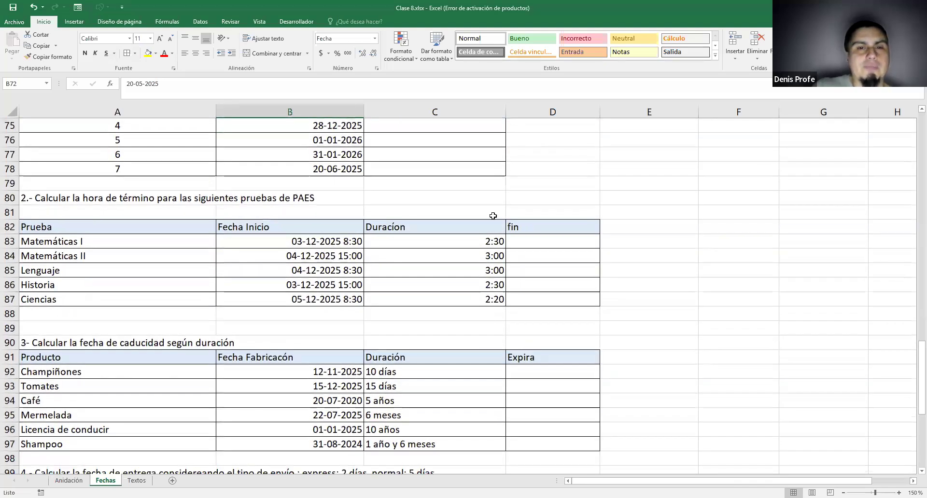
scroll(493, 217, "up", 1)
scroll(377, 247, "down", 1)
left_click_drag(343, 242, 345, 300)
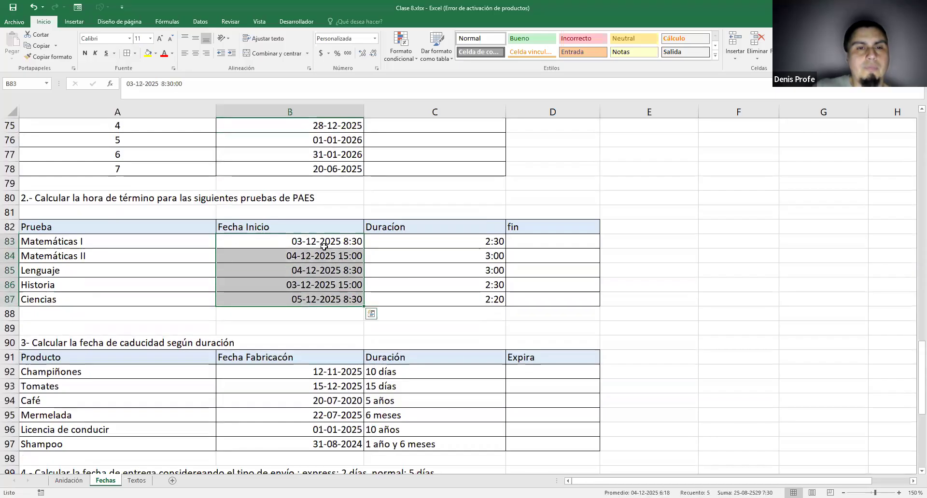
left_click(352, 239)
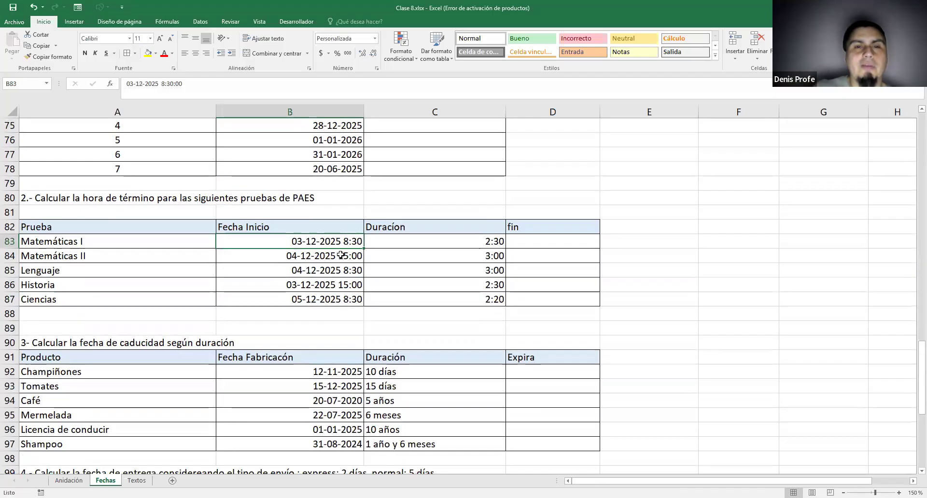
left_click_drag(588, 242, 536, 301)
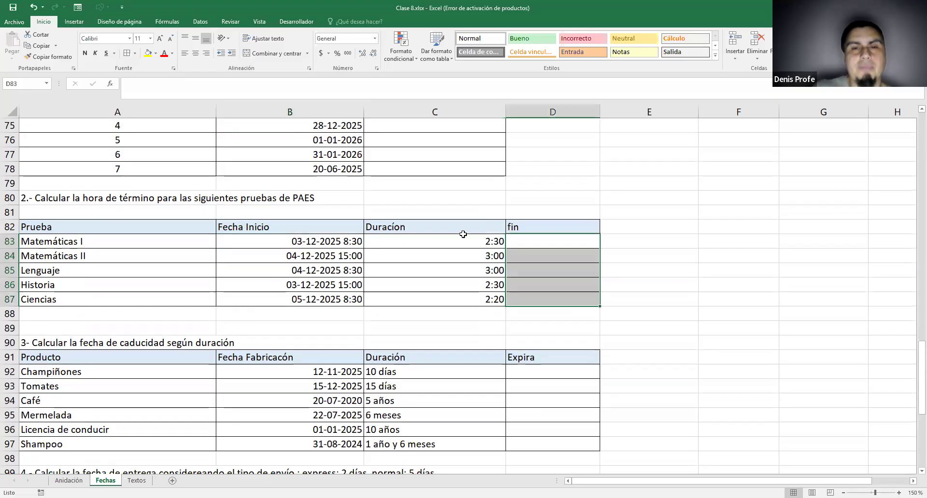
- Compare the Fecha Inicio and Duración cells of Matemáticas I and Matemáticas II with the fin column, without editing them
double_click(359, 242)
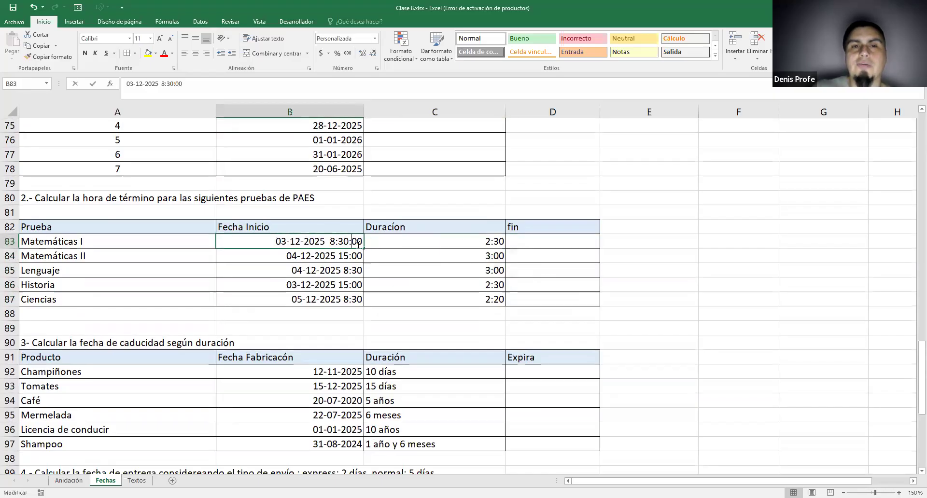
key("Escape")
left_click(482, 242)
key("Left")
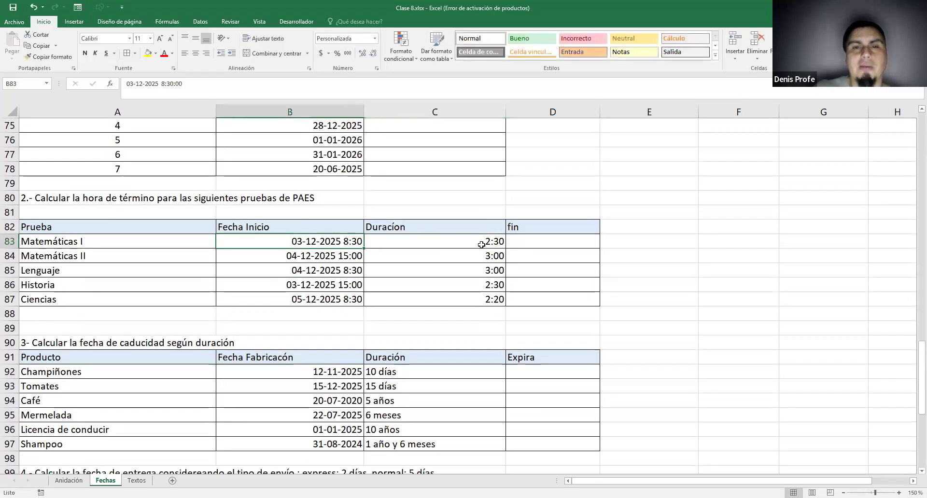
left_click(481, 245)
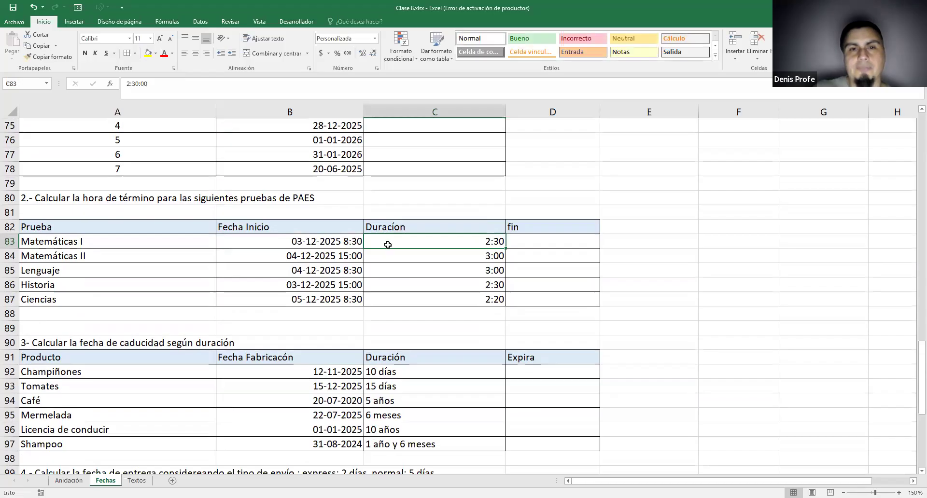
left_click(342, 257)
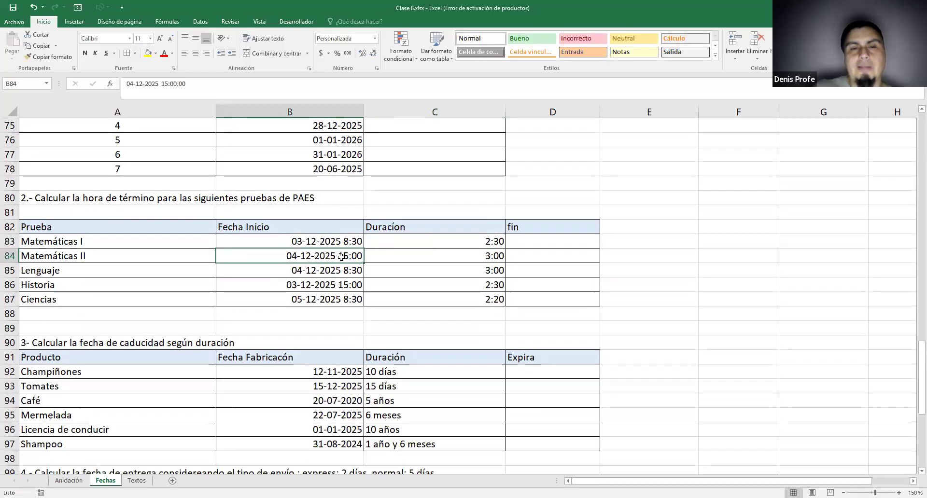
left_click(473, 258)
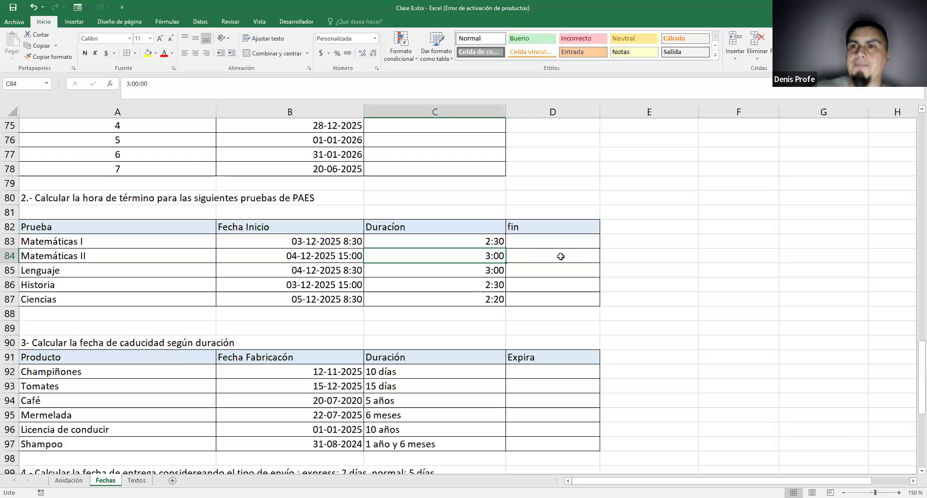
left_click_drag(539, 244, 539, 297)
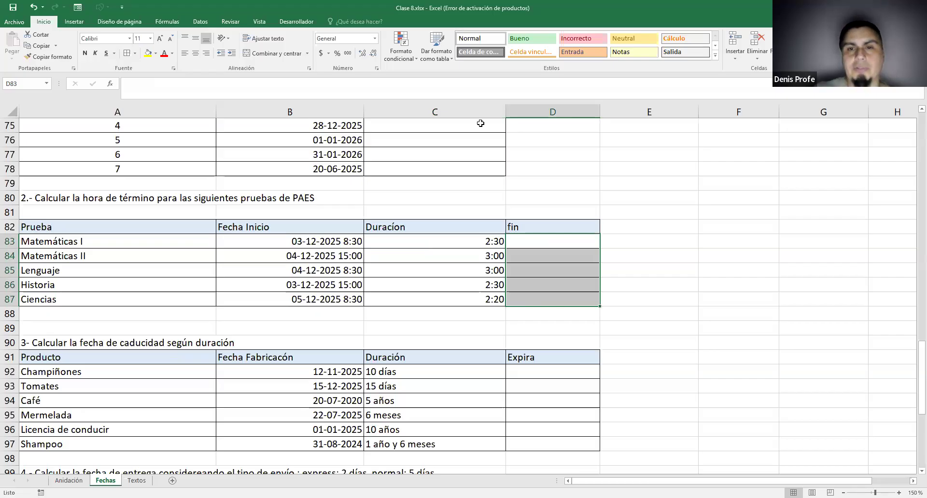
scroll(543, 179, "down", 1)
left_click(497, 197)
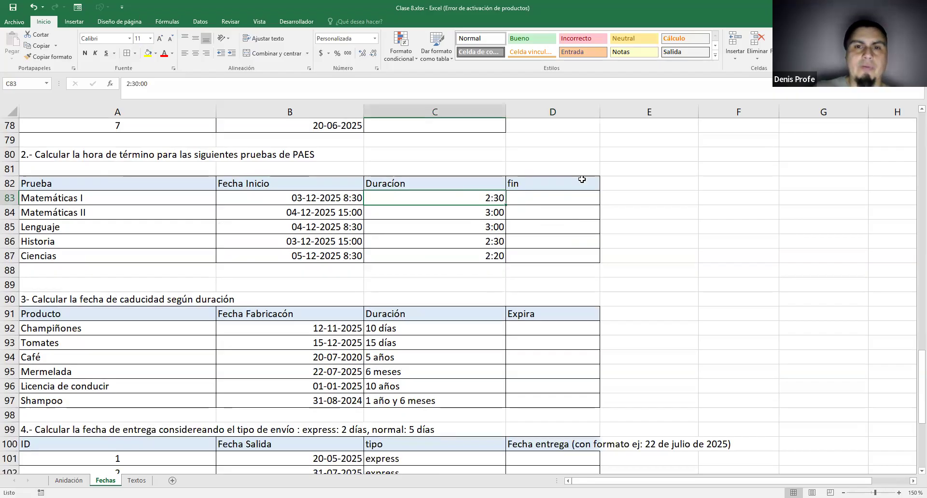
left_click(539, 195)
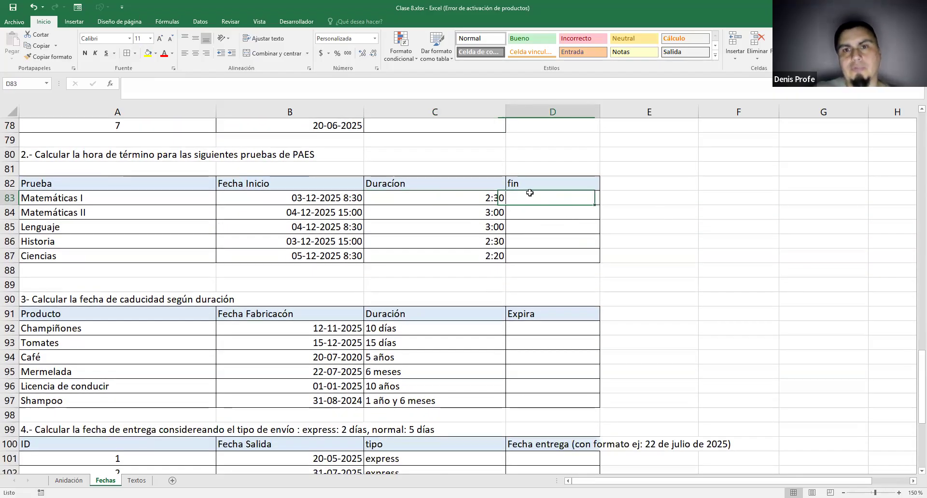
scroll(573, 206, "down", 1)
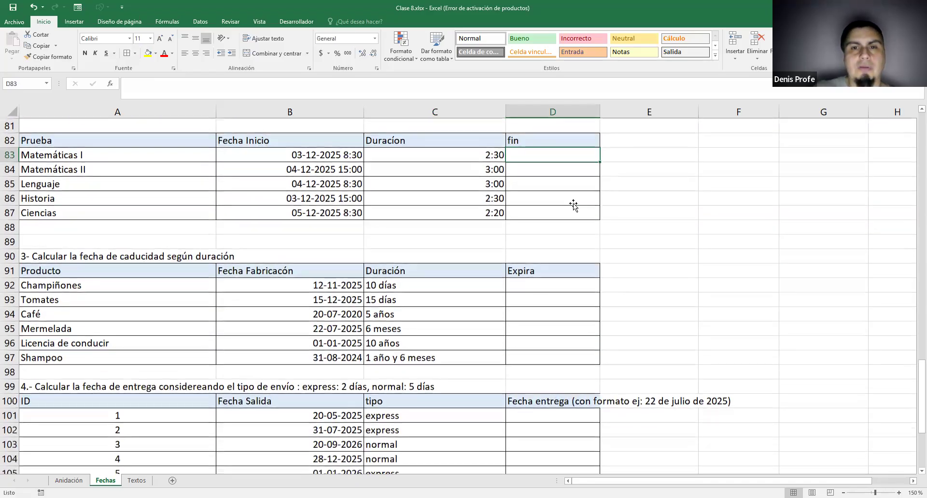
- Examine exercise 3's product table, comparing Fecha Fabricación with the durations given in days, years and months
scroll(573, 205, "down", 2)
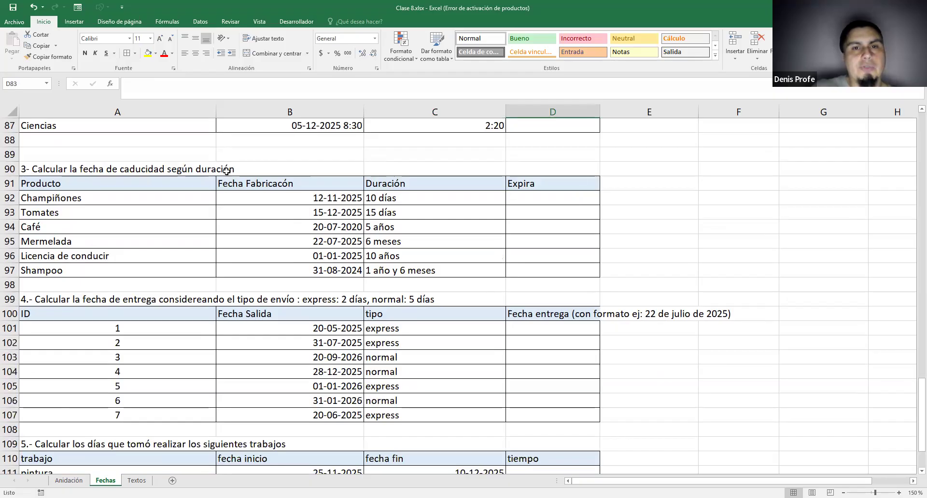
scroll(580, 177, "down", 1)
scroll(581, 176, "up", 1)
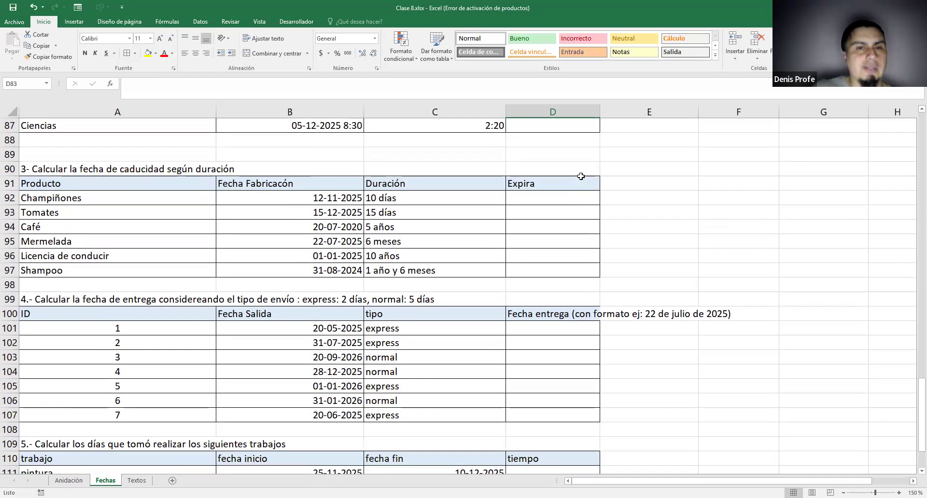
left_click(325, 198)
left_click(407, 196)
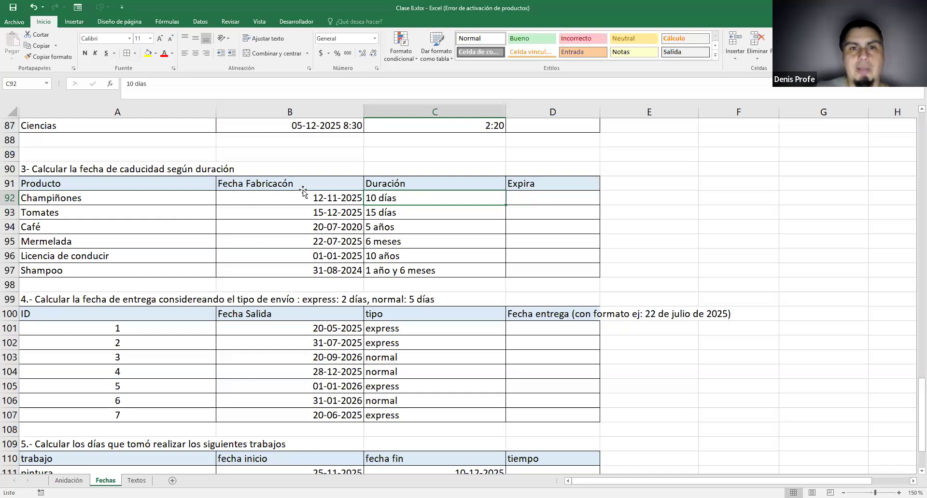
left_click(390, 228)
left_click(397, 244)
key("Down")
key("Down")
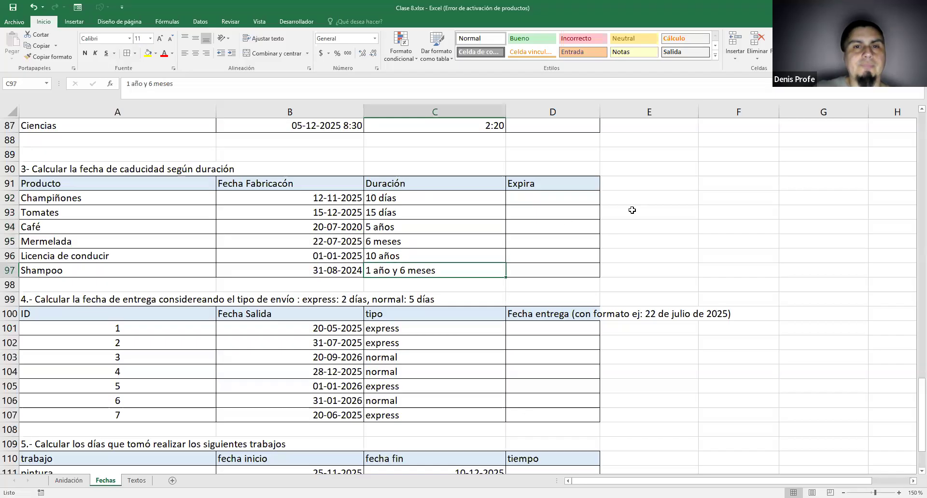
scroll(632, 210, "up", 5)
left_click_drag(451, 169, 477, 444)
scroll(539, 288, "down", 5)
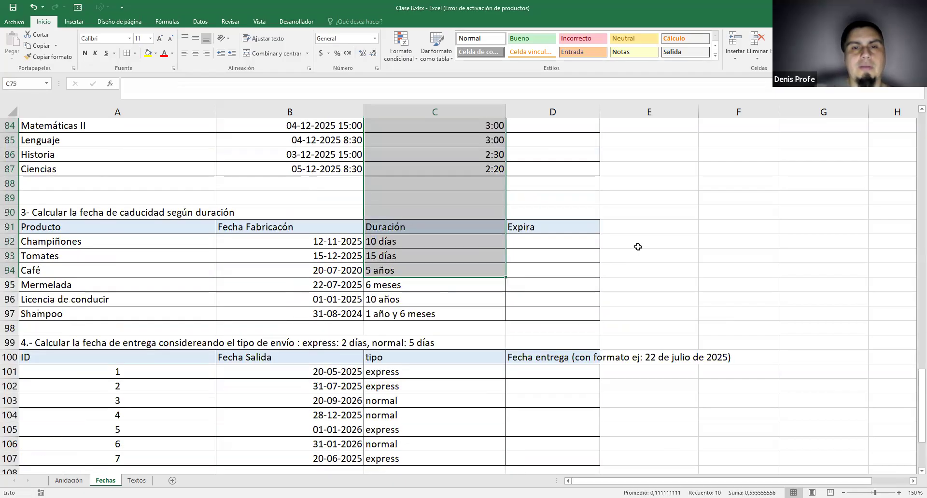
- Examine exercise 4's shipment table in rows 101 to 107, including the departure dates and the express or normal types
scroll(634, 210, "down", 2)
left_click(634, 211)
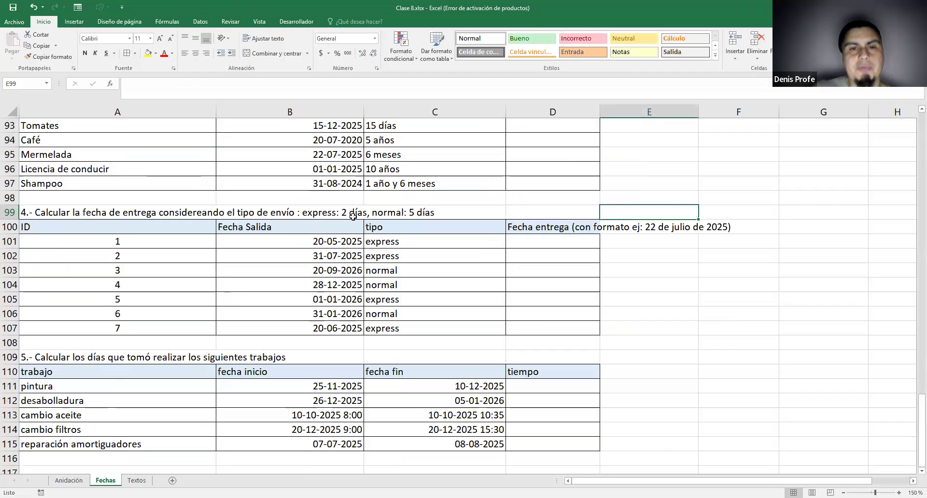
scroll(482, 212, "down", 1)
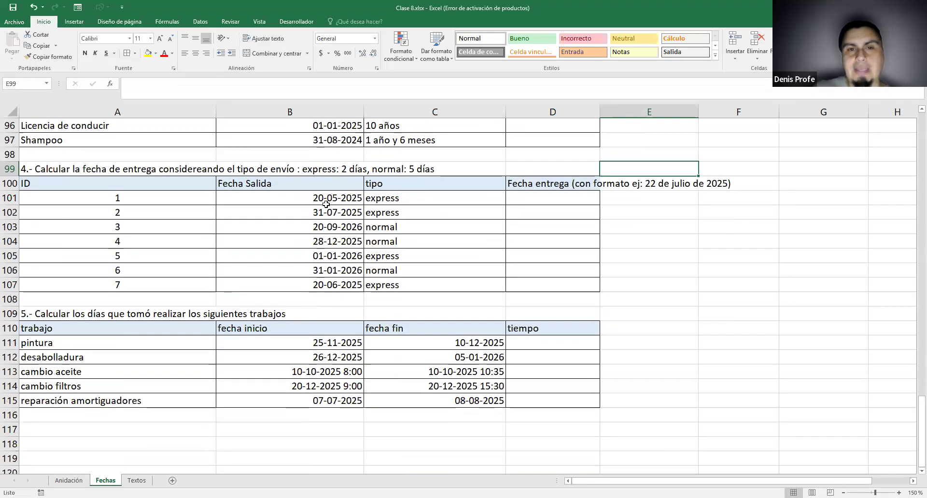
left_click_drag(288, 200, 544, 284)
left_click(419, 197)
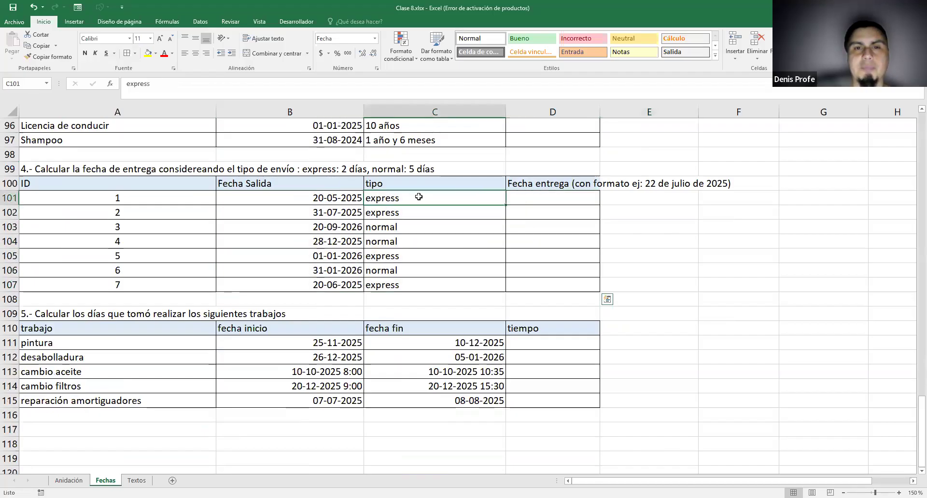
left_click_drag(395, 242, 412, 199)
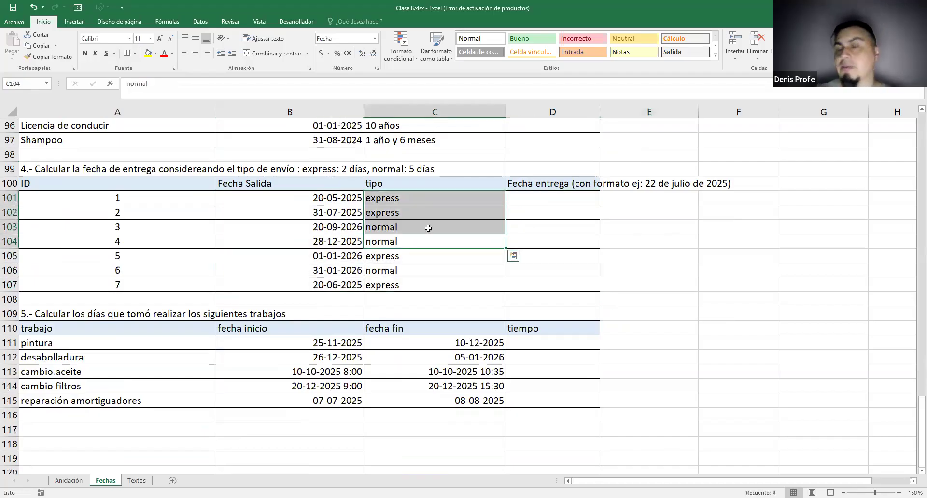
left_click(634, 235)
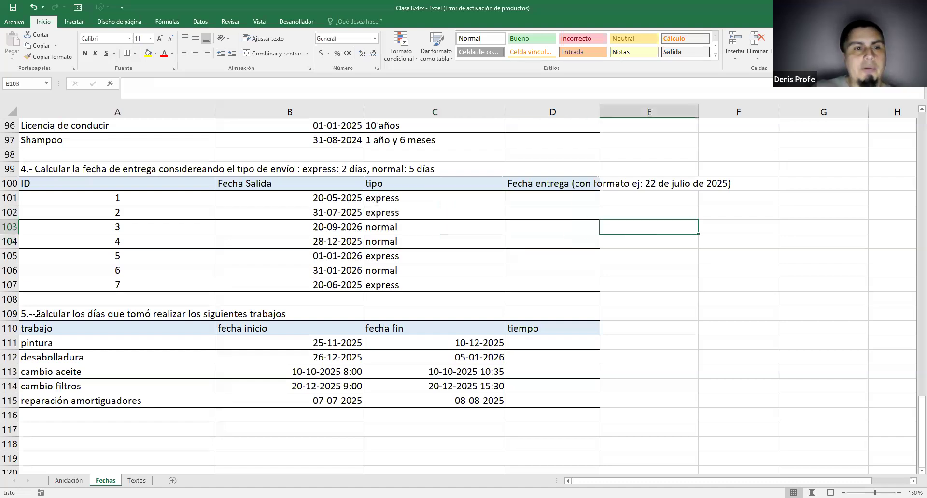
- Review exercise 5's jobs in A111:C115, comparing the fecha inicio and fecha fin values for the tiempo calculation
left_click_drag(52, 348, 480, 401)
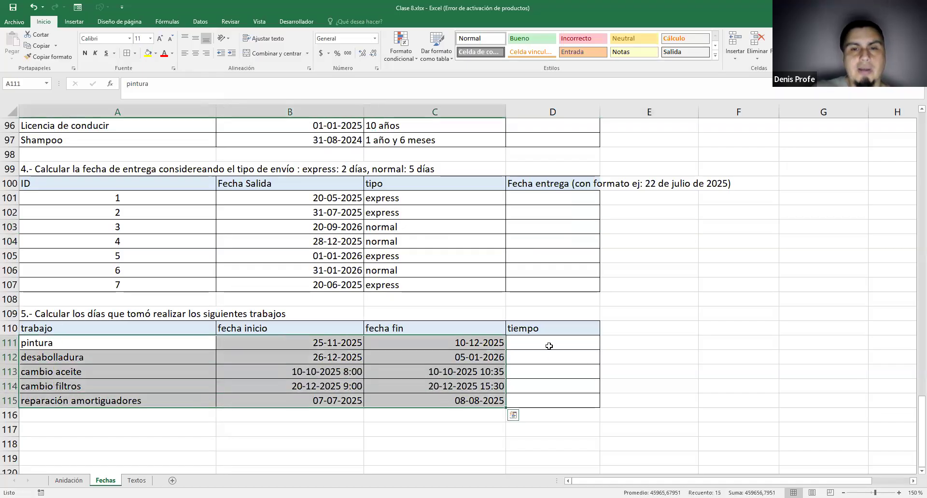
left_click(425, 353)
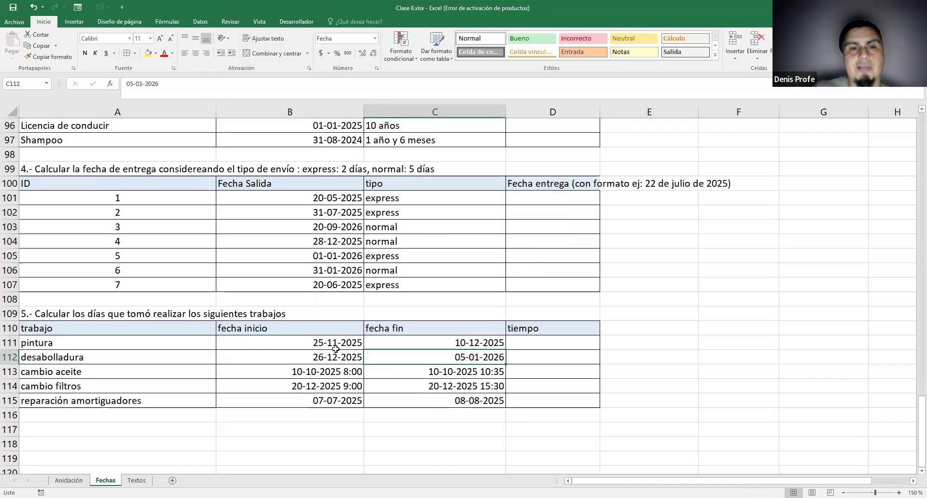
left_click(369, 344)
scroll(714, 369, "down", 2)
scroll(700, 372, "up", 1)
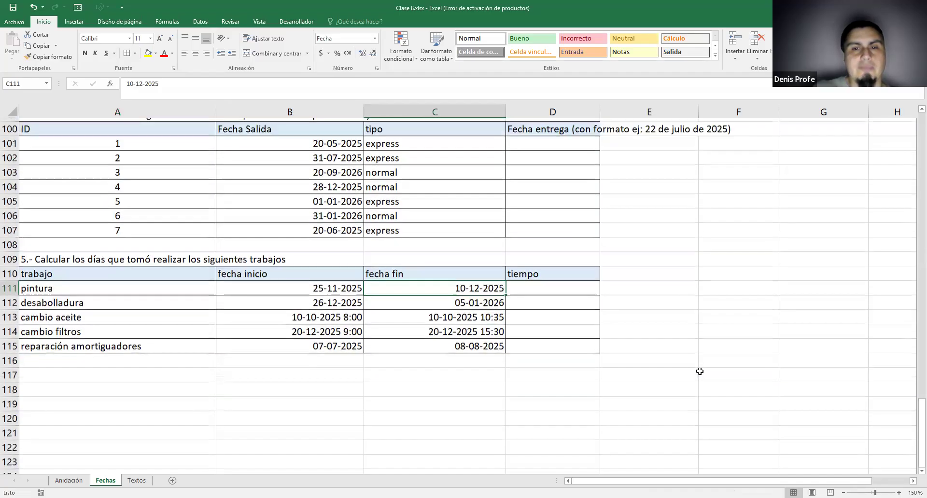
scroll(699, 372, "up", 2)
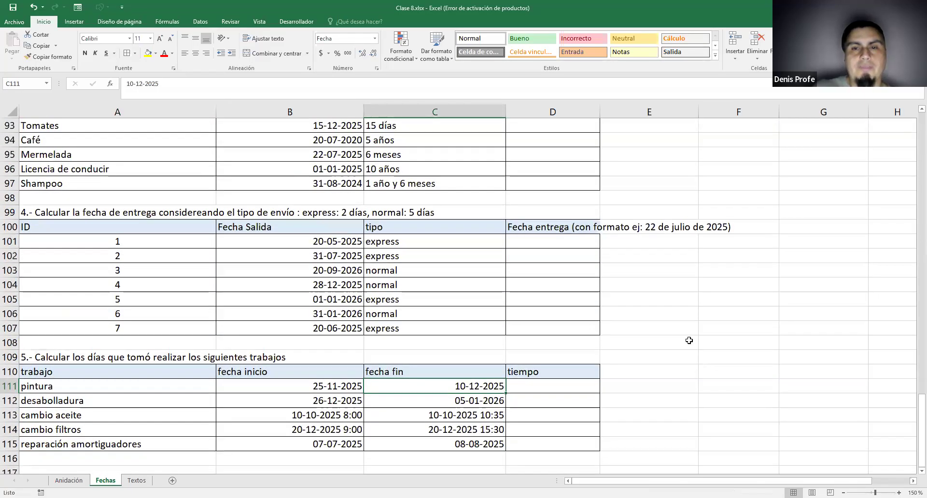
- Read the Fecha entrega header in D100 for the date format required in exercise 4
left_click(533, 222)
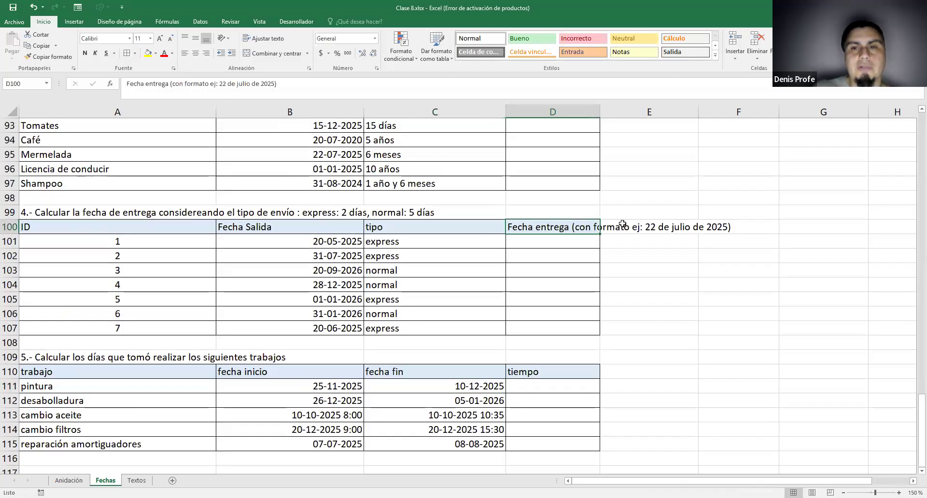
double_click(614, 228)
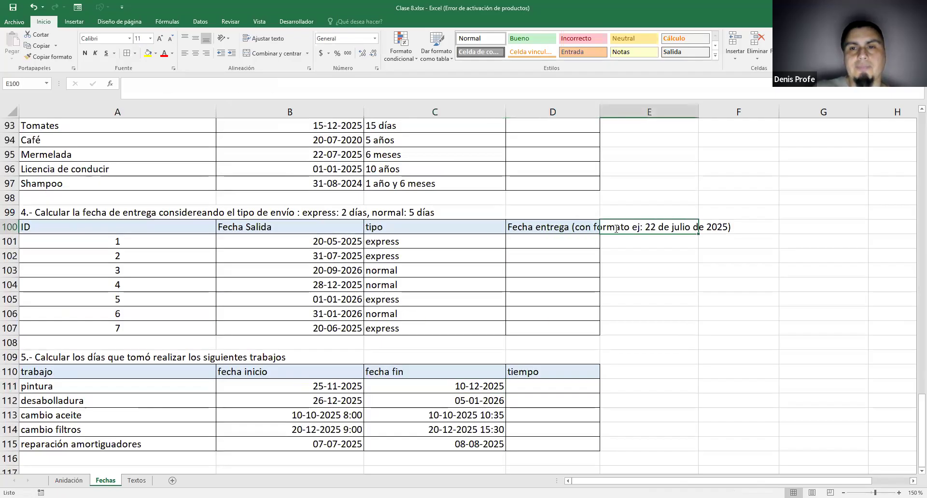
left_click(535, 225)
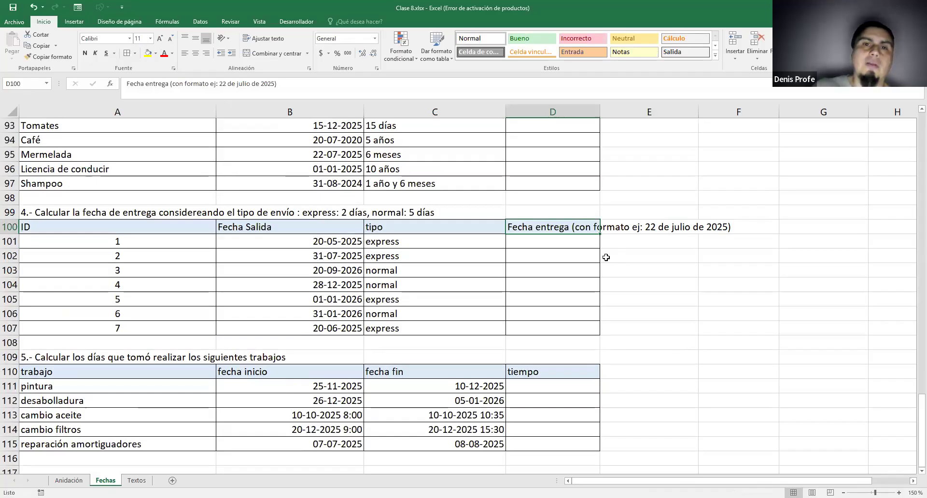
scroll(595, 251, "down", 2)
scroll(595, 251, "up", 2)
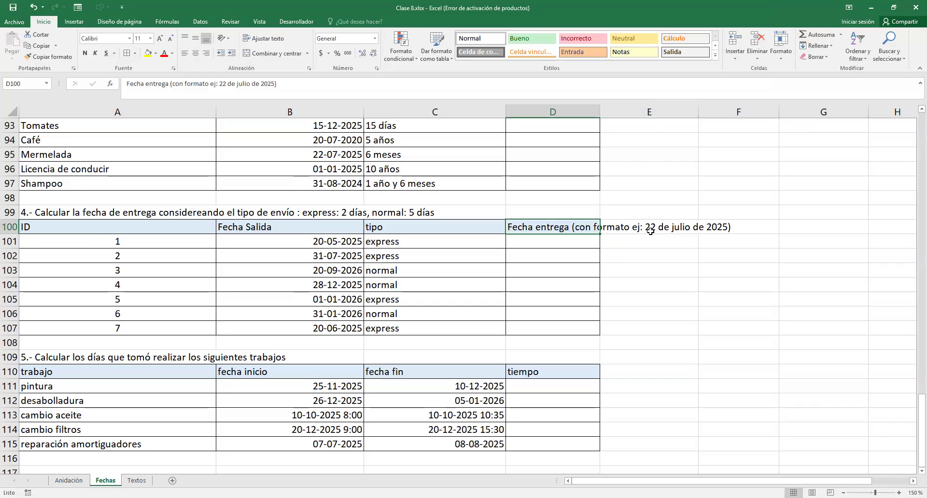
- Recheck the exercise 1 table A71:C78 and exercise 2's fin cells D83:D87, then return to the Operaciones con fechas notes
scroll(650, 231, "up", 10)
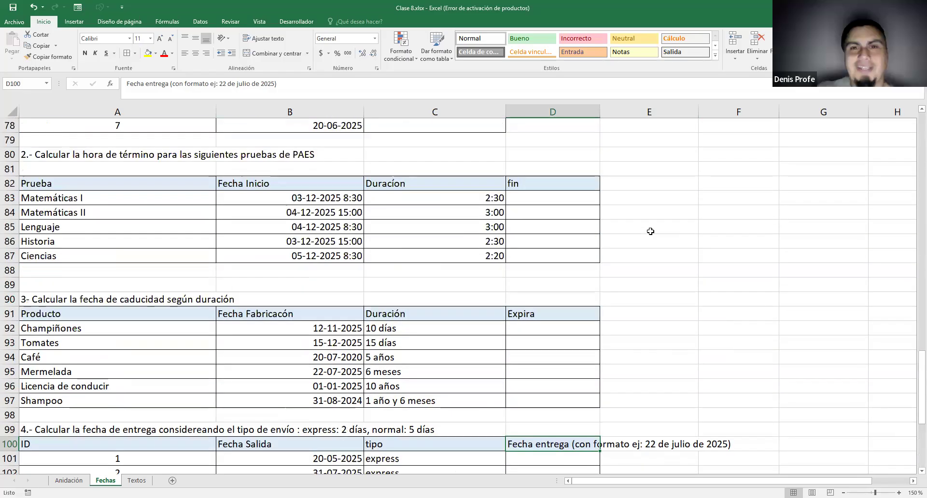
scroll(169, 251, "down", 1)
left_click_drag(81, 218, 458, 316)
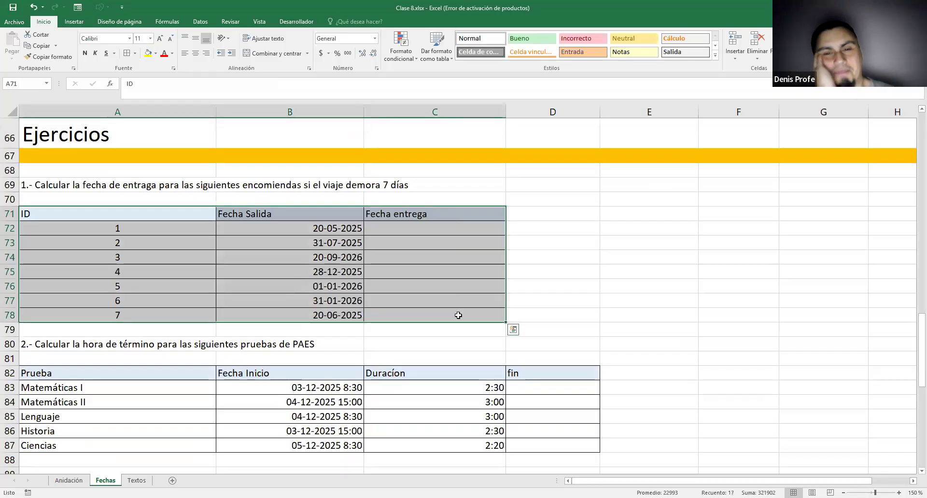
scroll(563, 271, "down", 2)
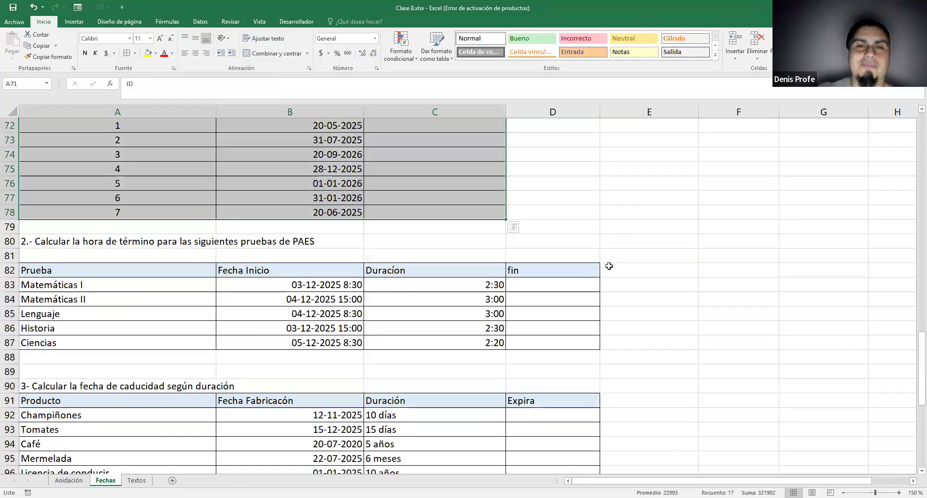
scroll(564, 271, "up", 1)
left_click(556, 316)
left_click_drag(555, 384, 527, 330)
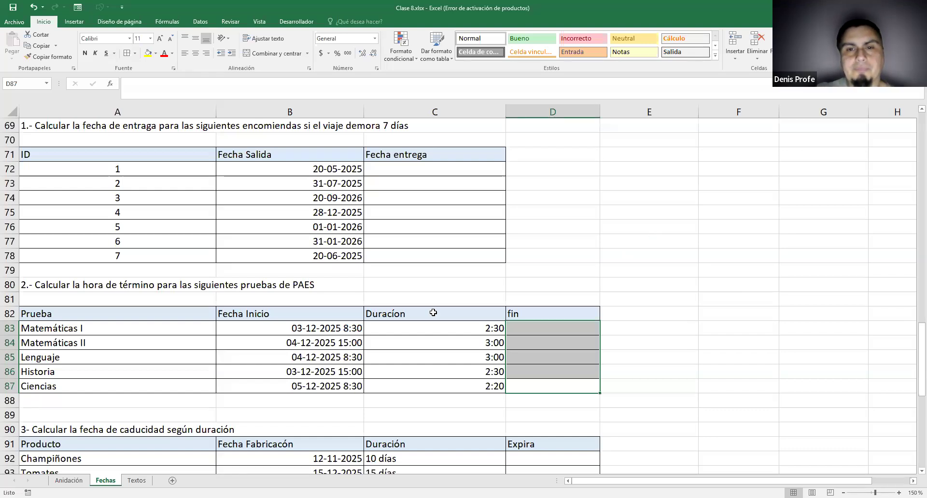
left_click(607, 253)
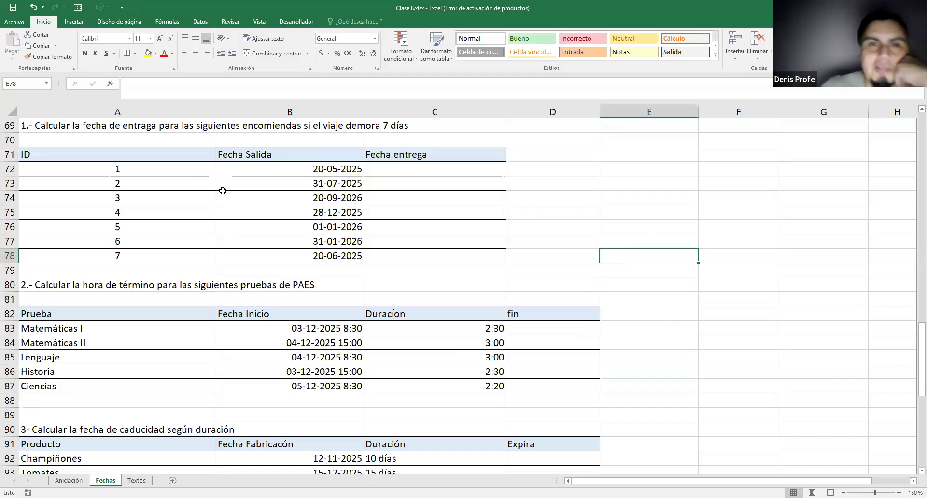
scroll(395, 208, "up", 7)
scroll(394, 208, "down", 1)
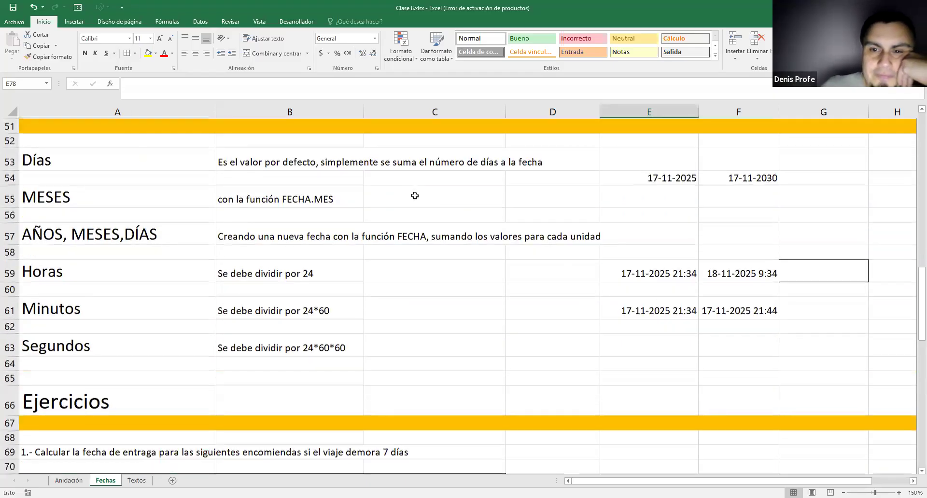